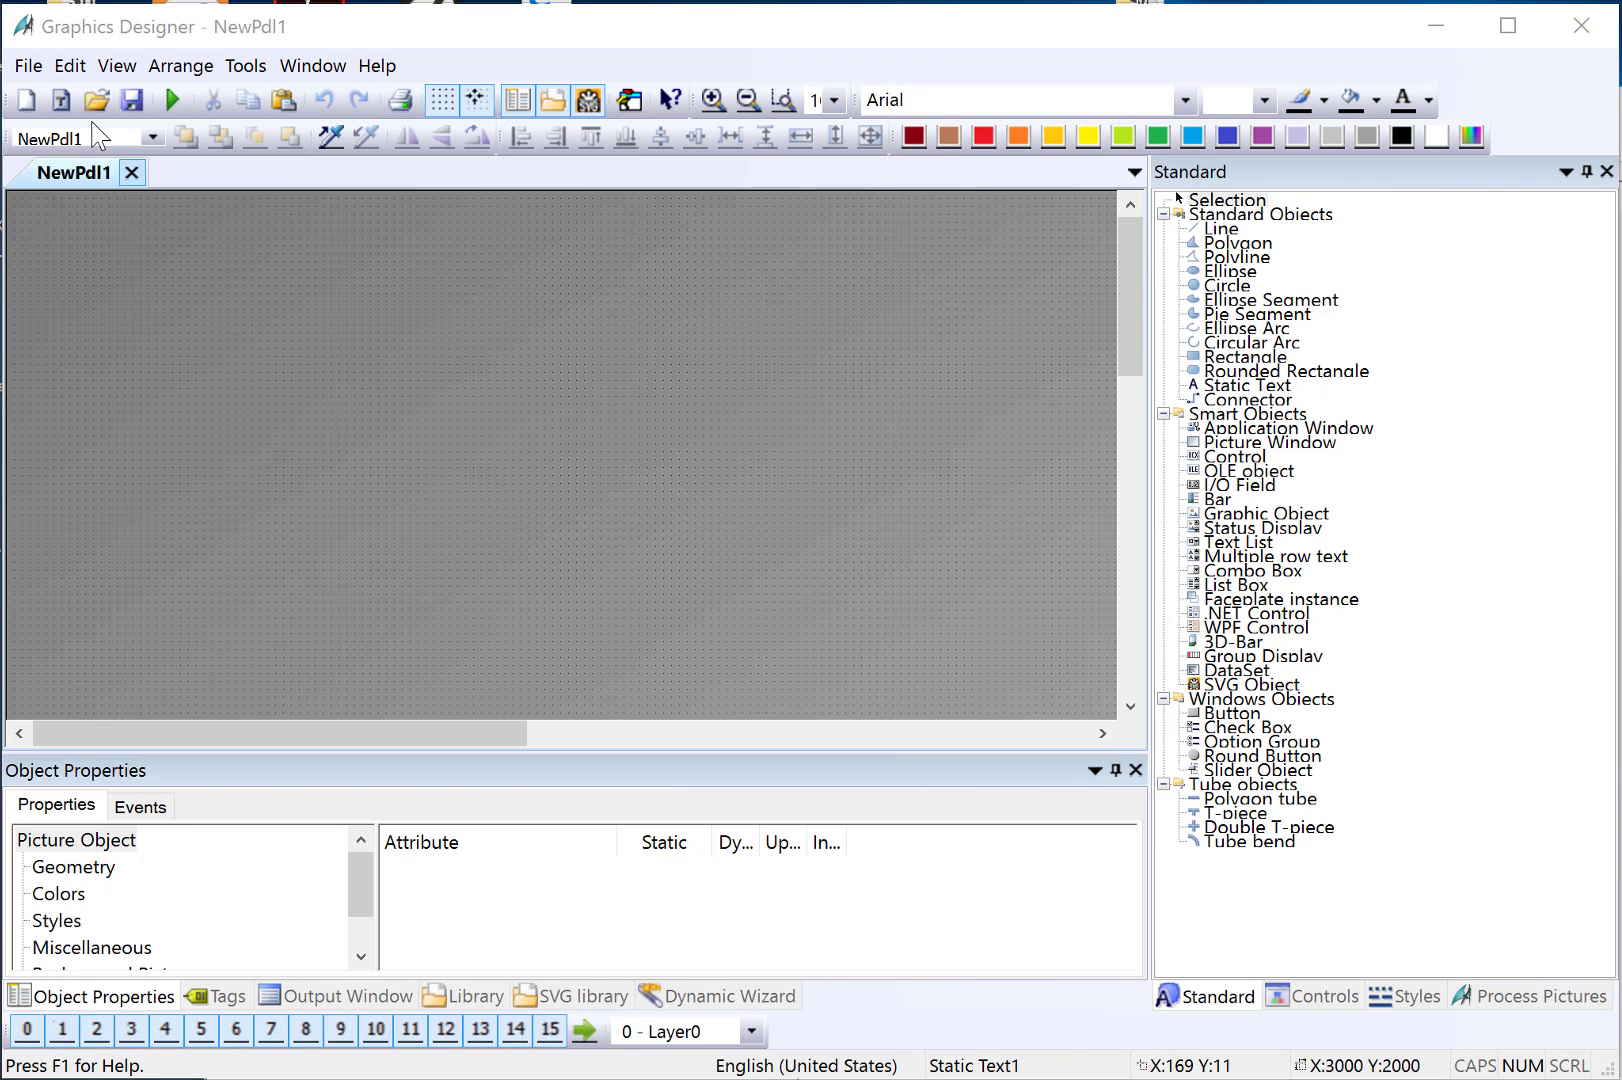
Step: Reopen Overview.PDL from recent files and delete its placeholder 'Overview Screen' text box
click(27, 64)
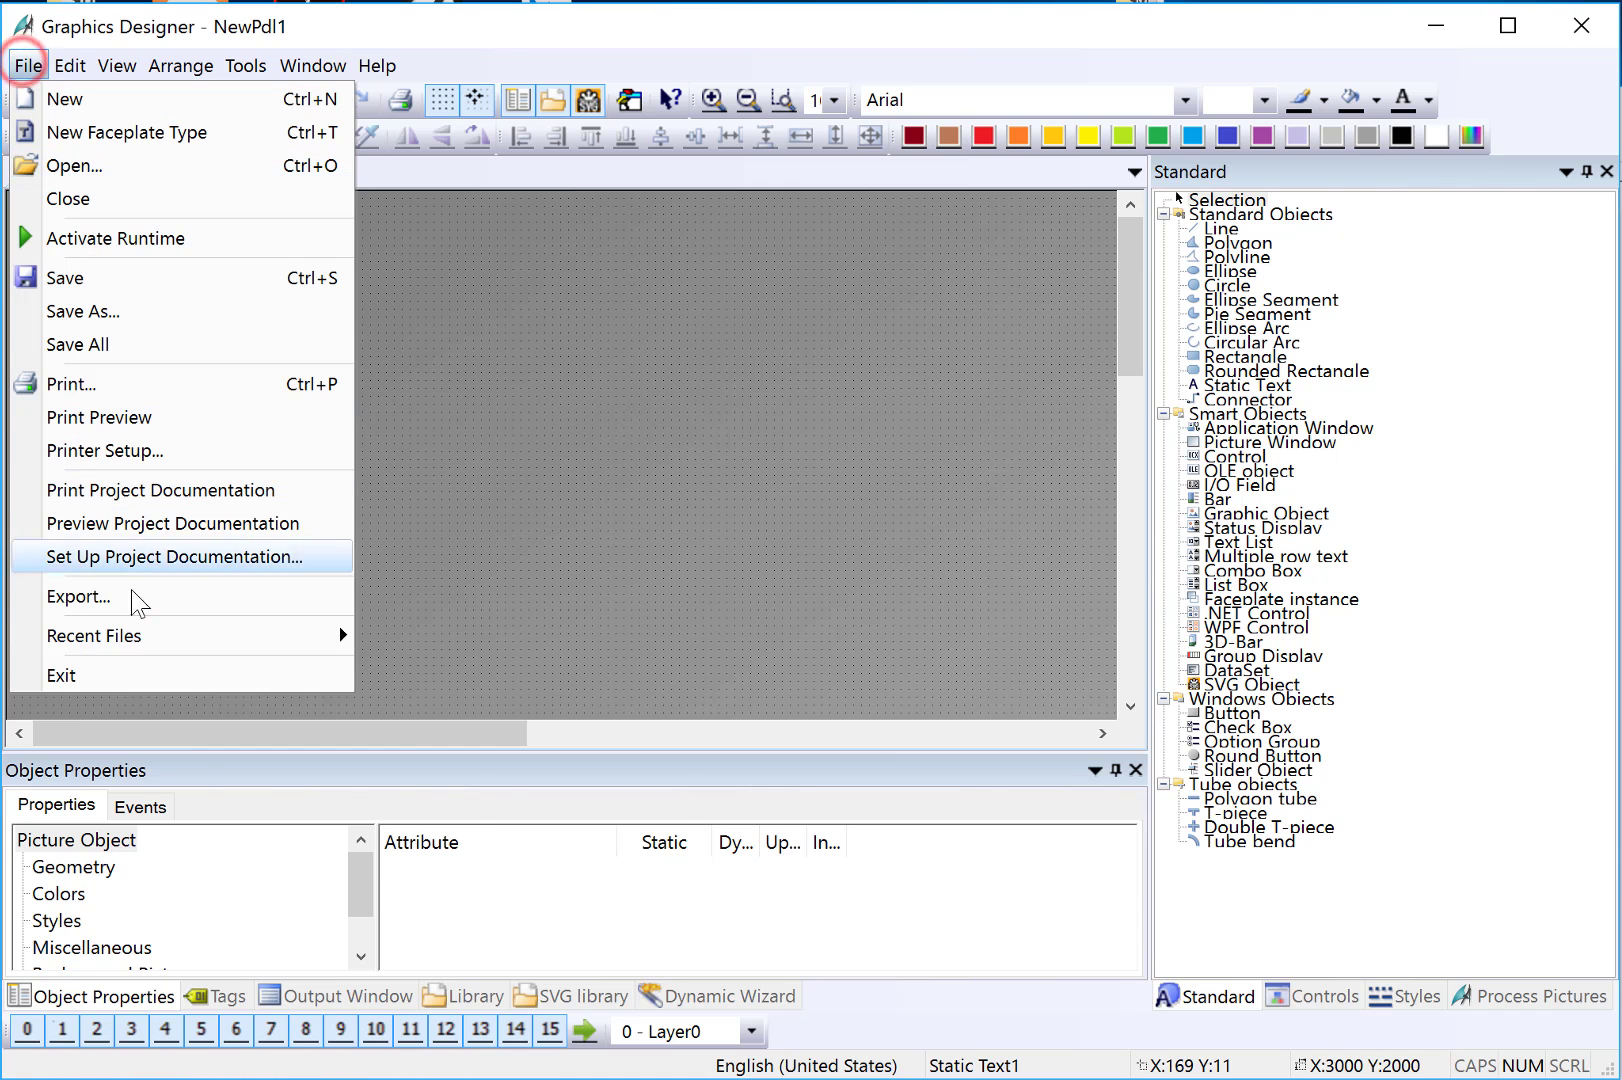
mouse_move(95, 635)
click(604, 636)
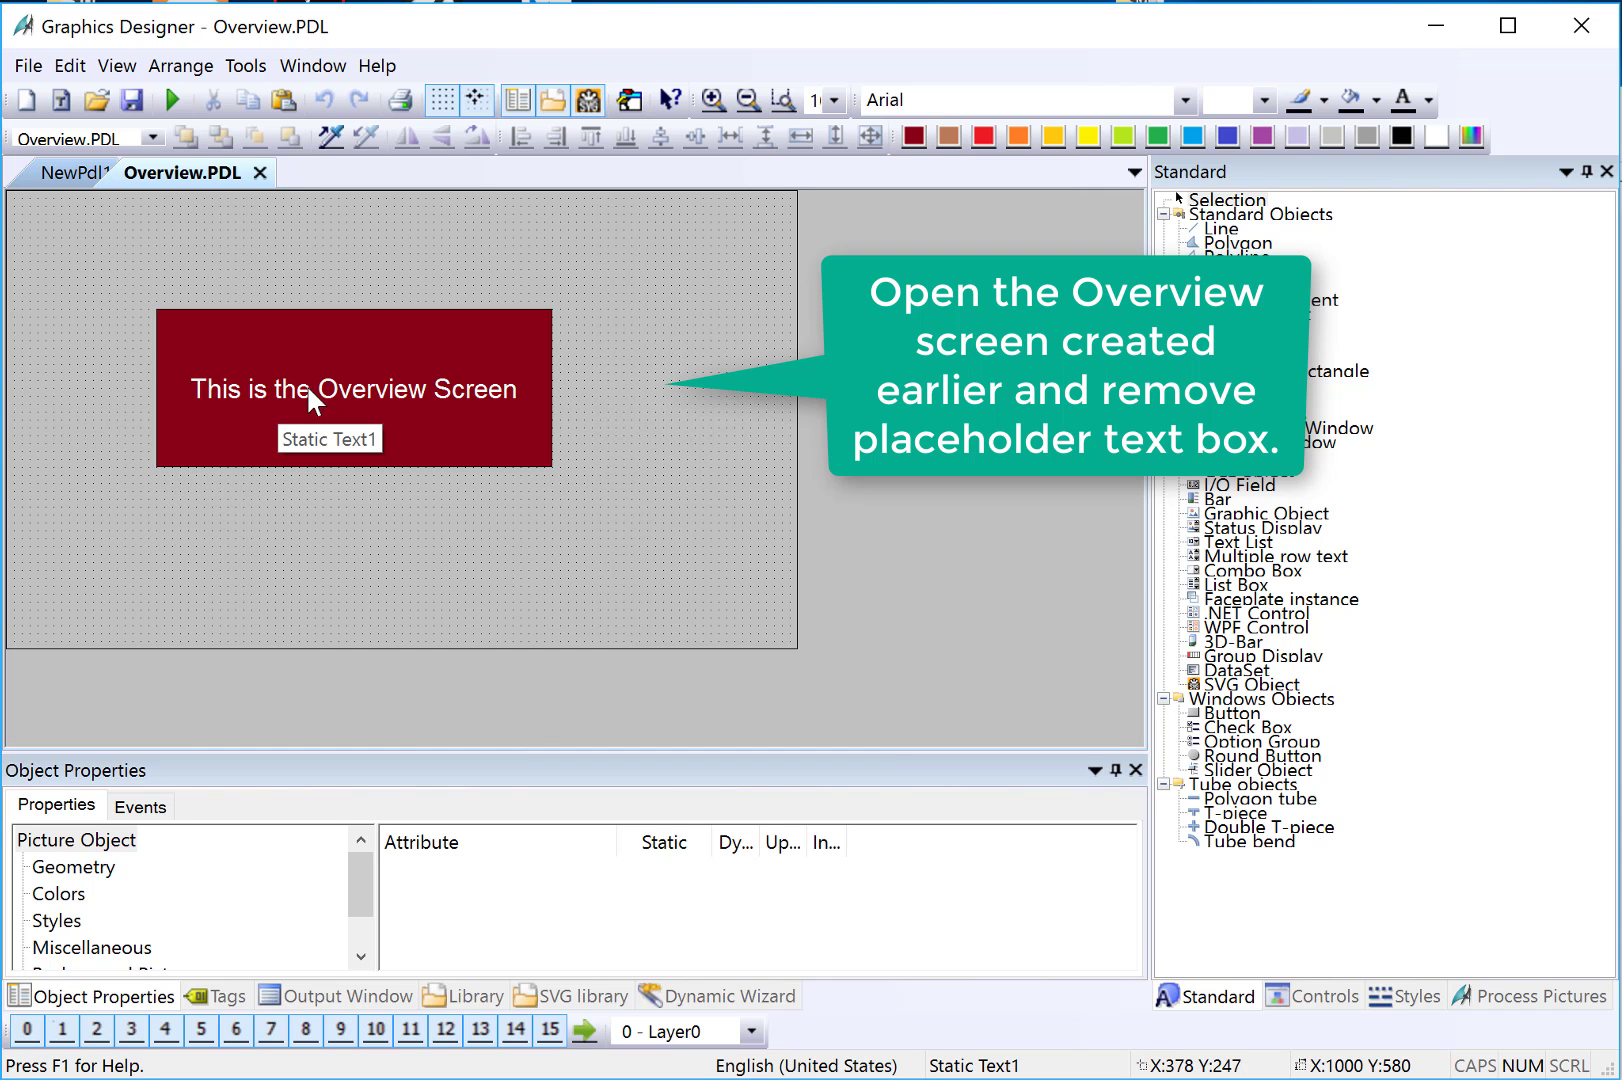
click(389, 367)
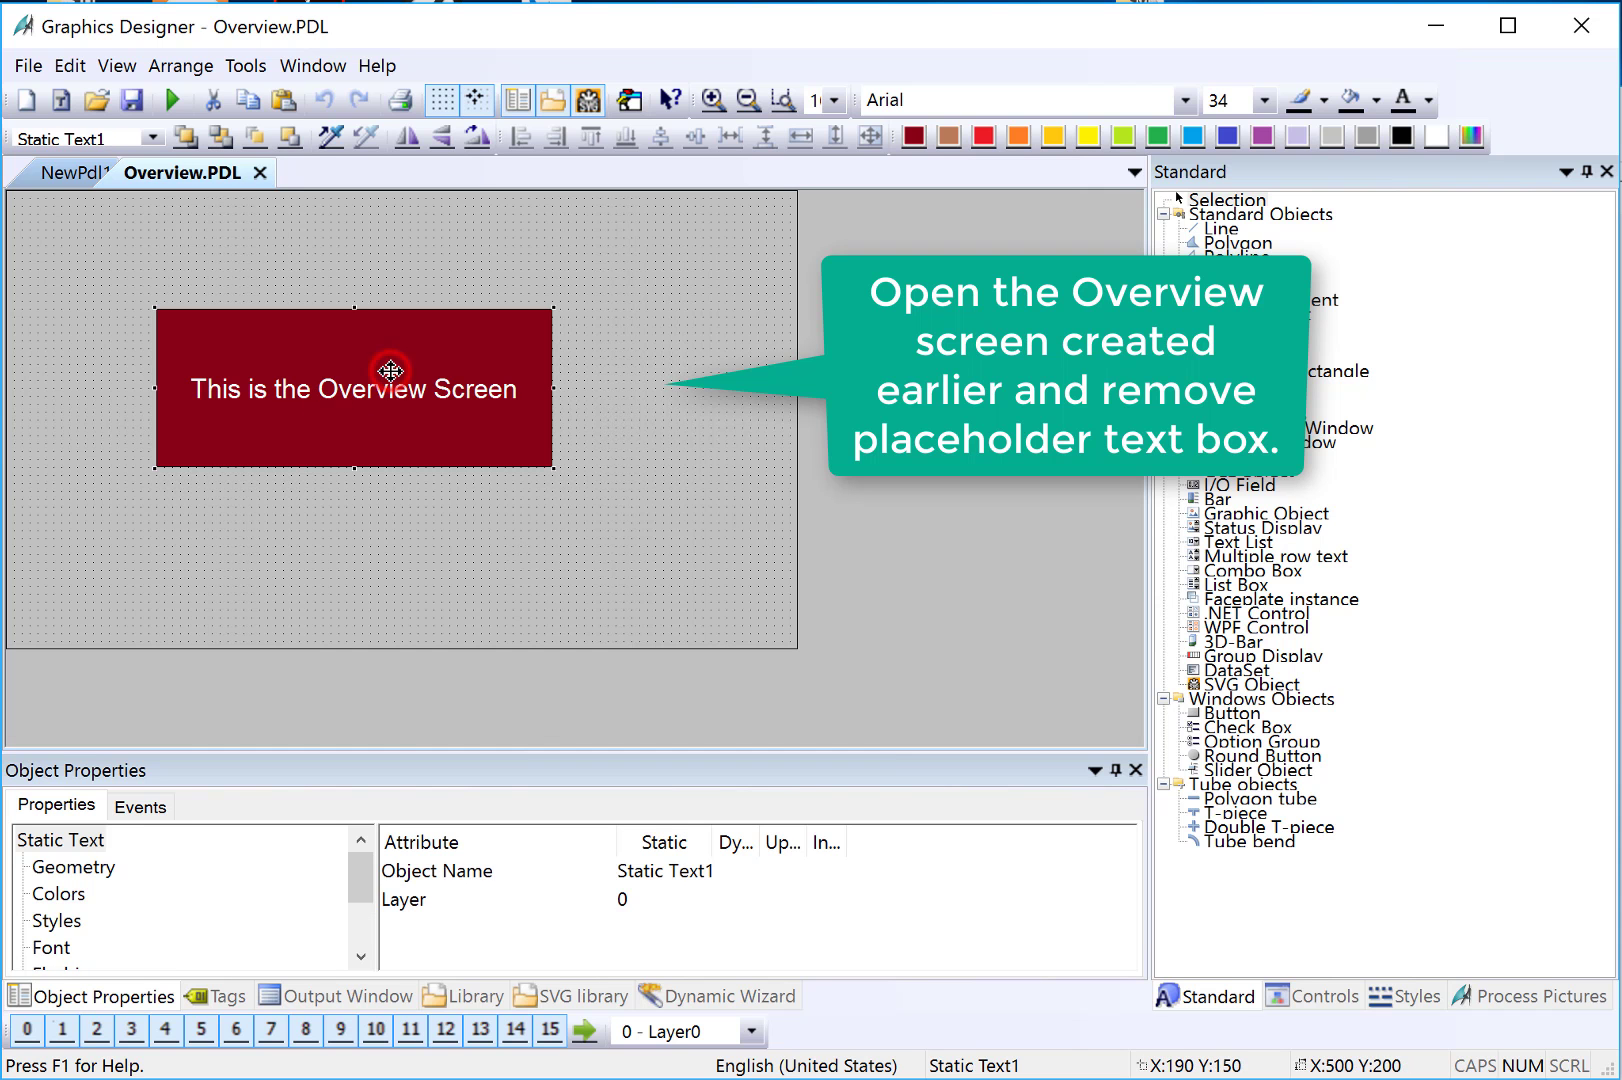
key(Delete)
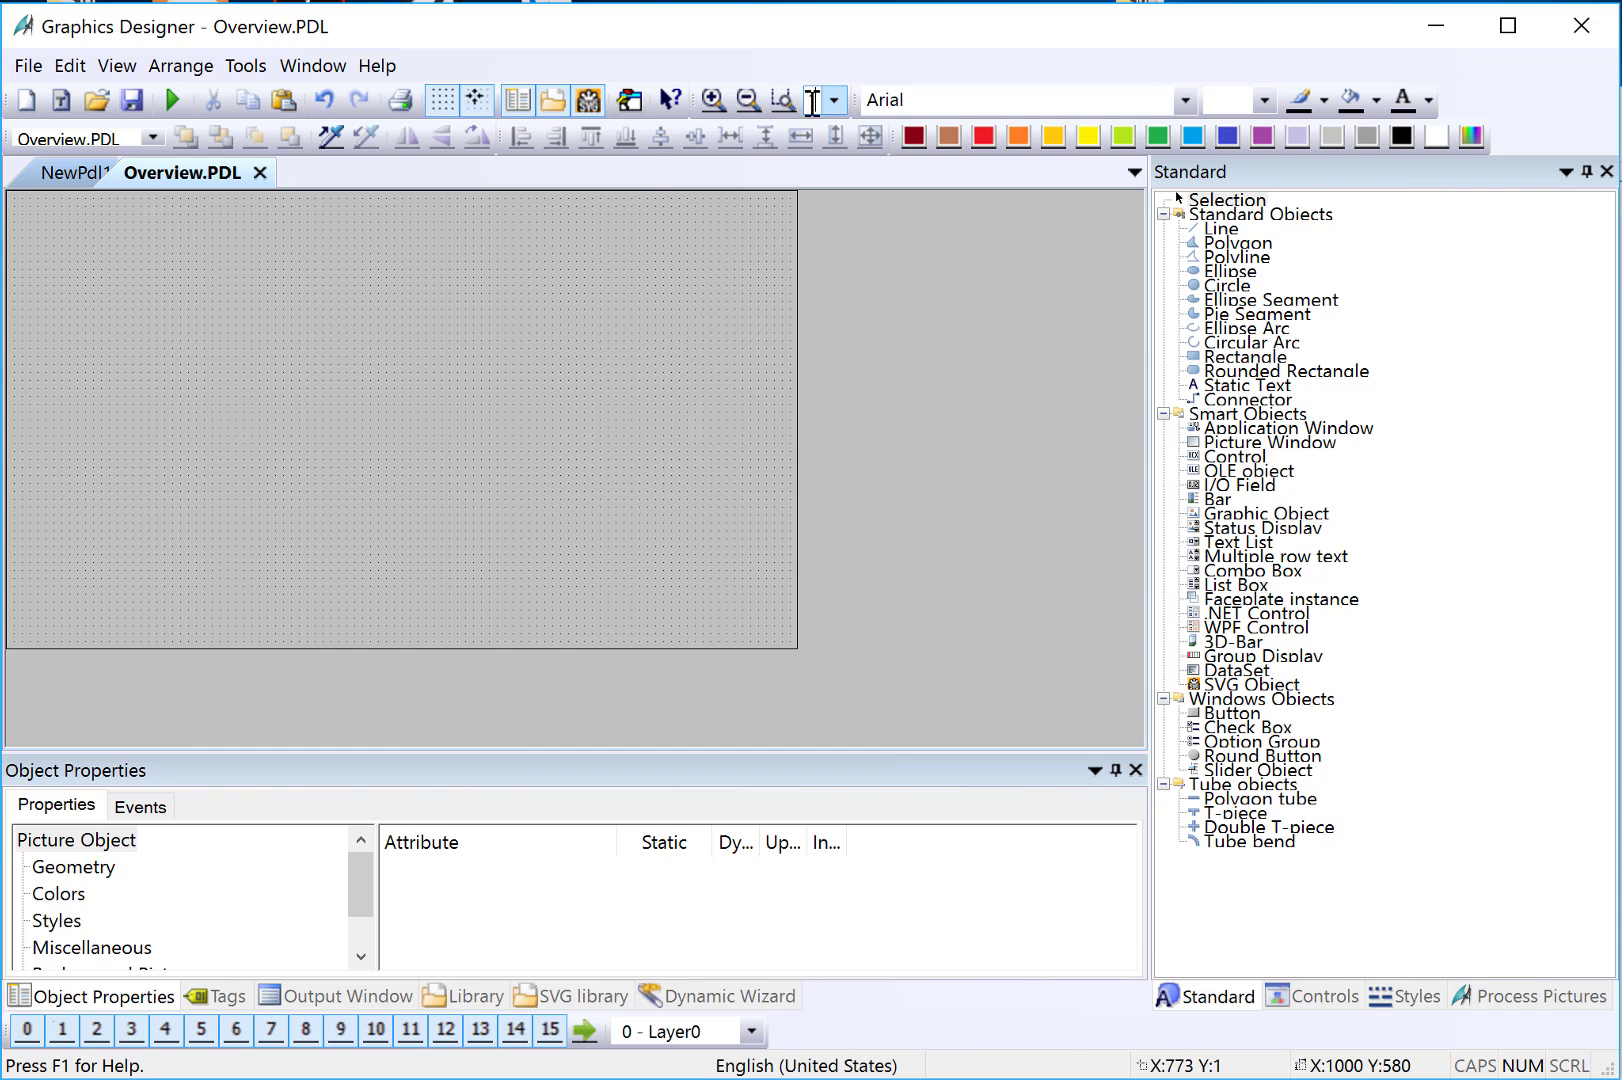
scroll(812, 101, up, 1)
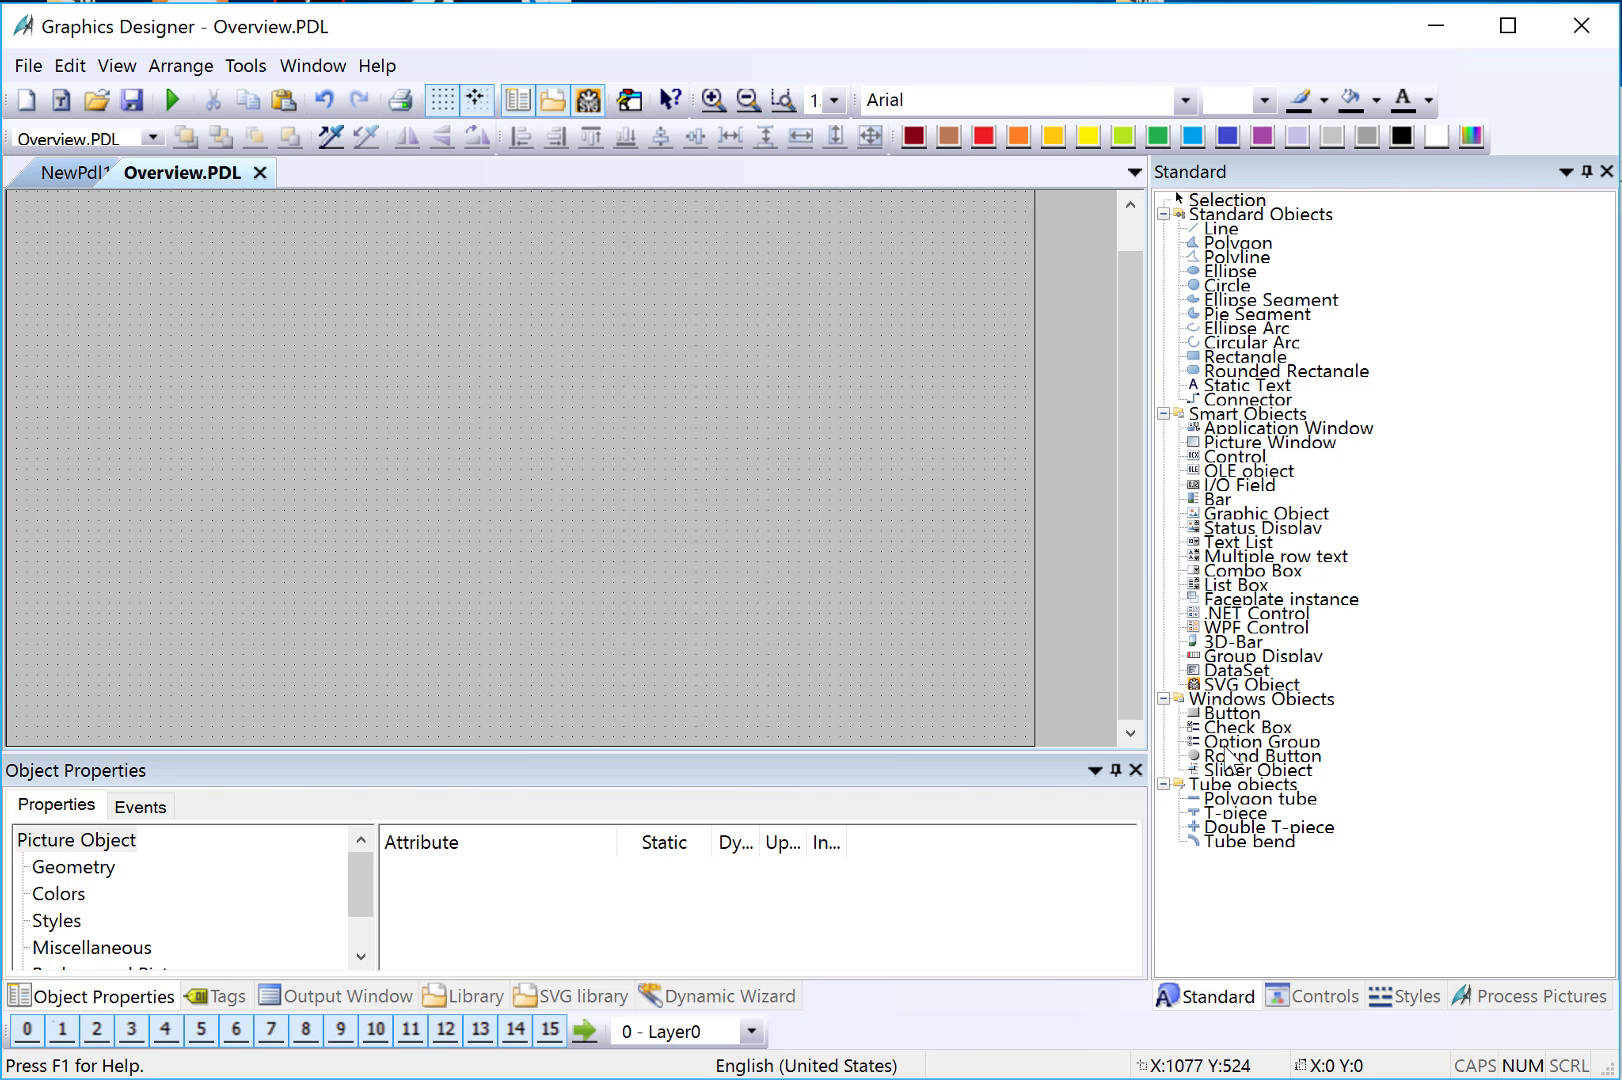
Step: Place a Siemens HMI Symbol Library pump, shrink it, and move it to the top-left corner
click(1325, 998)
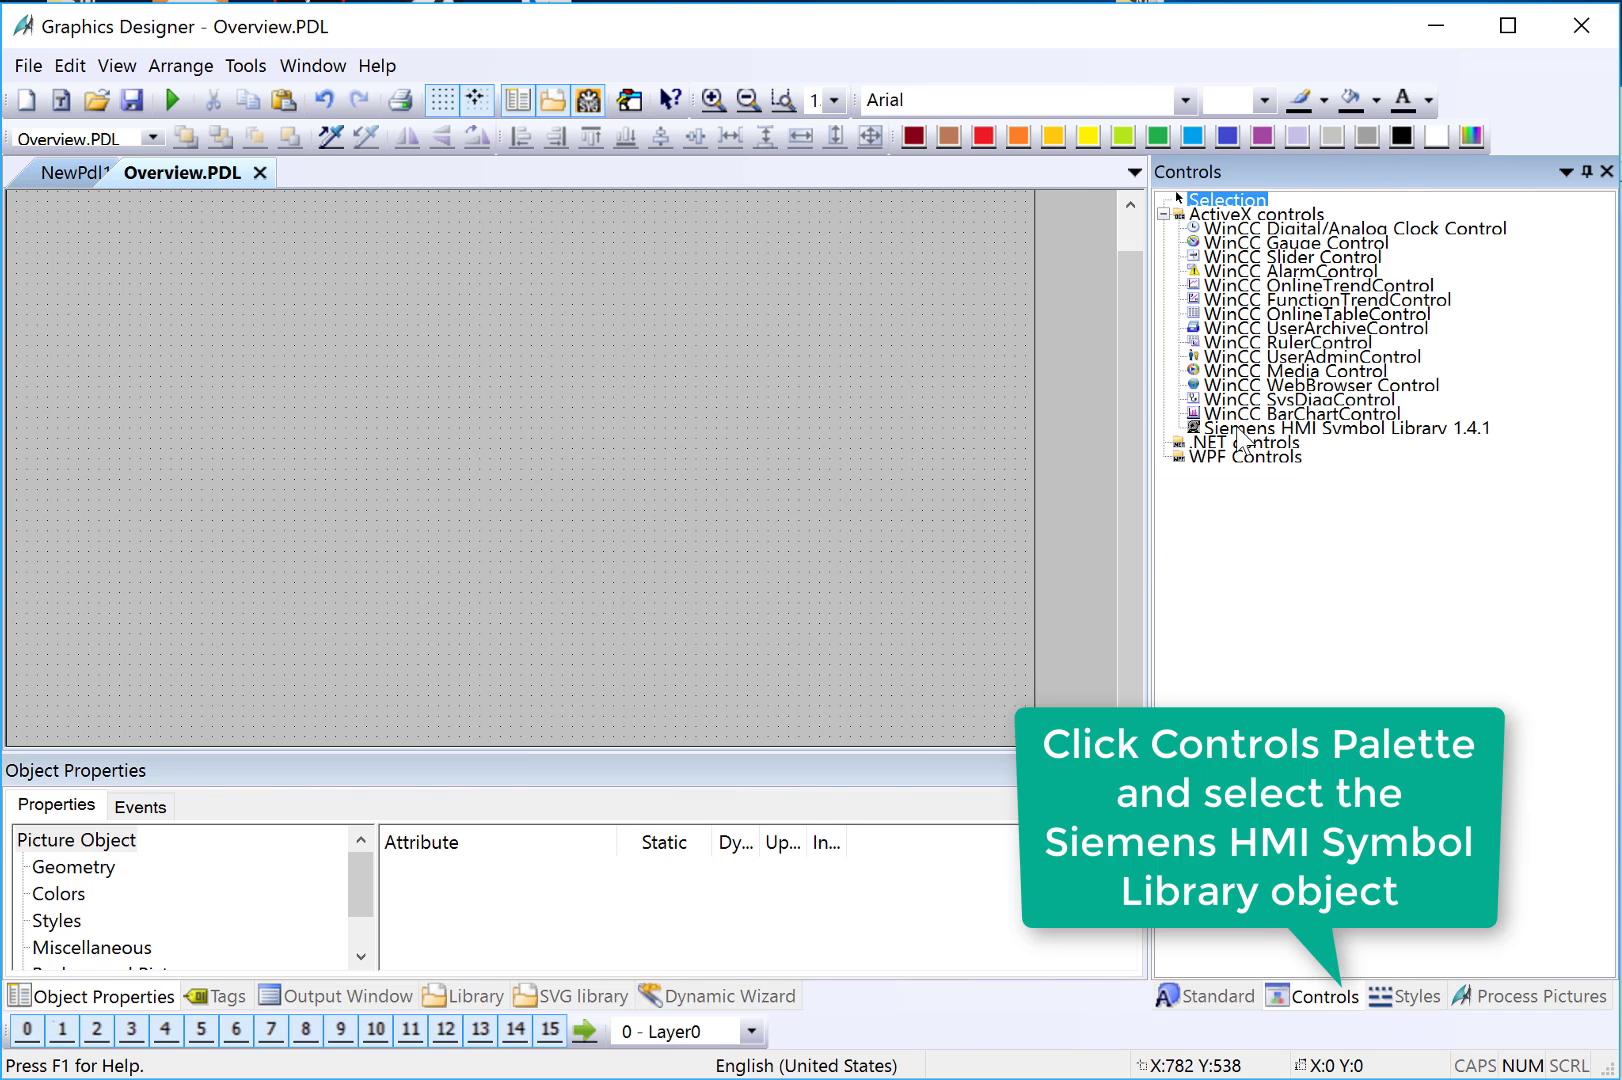
click(1300, 428)
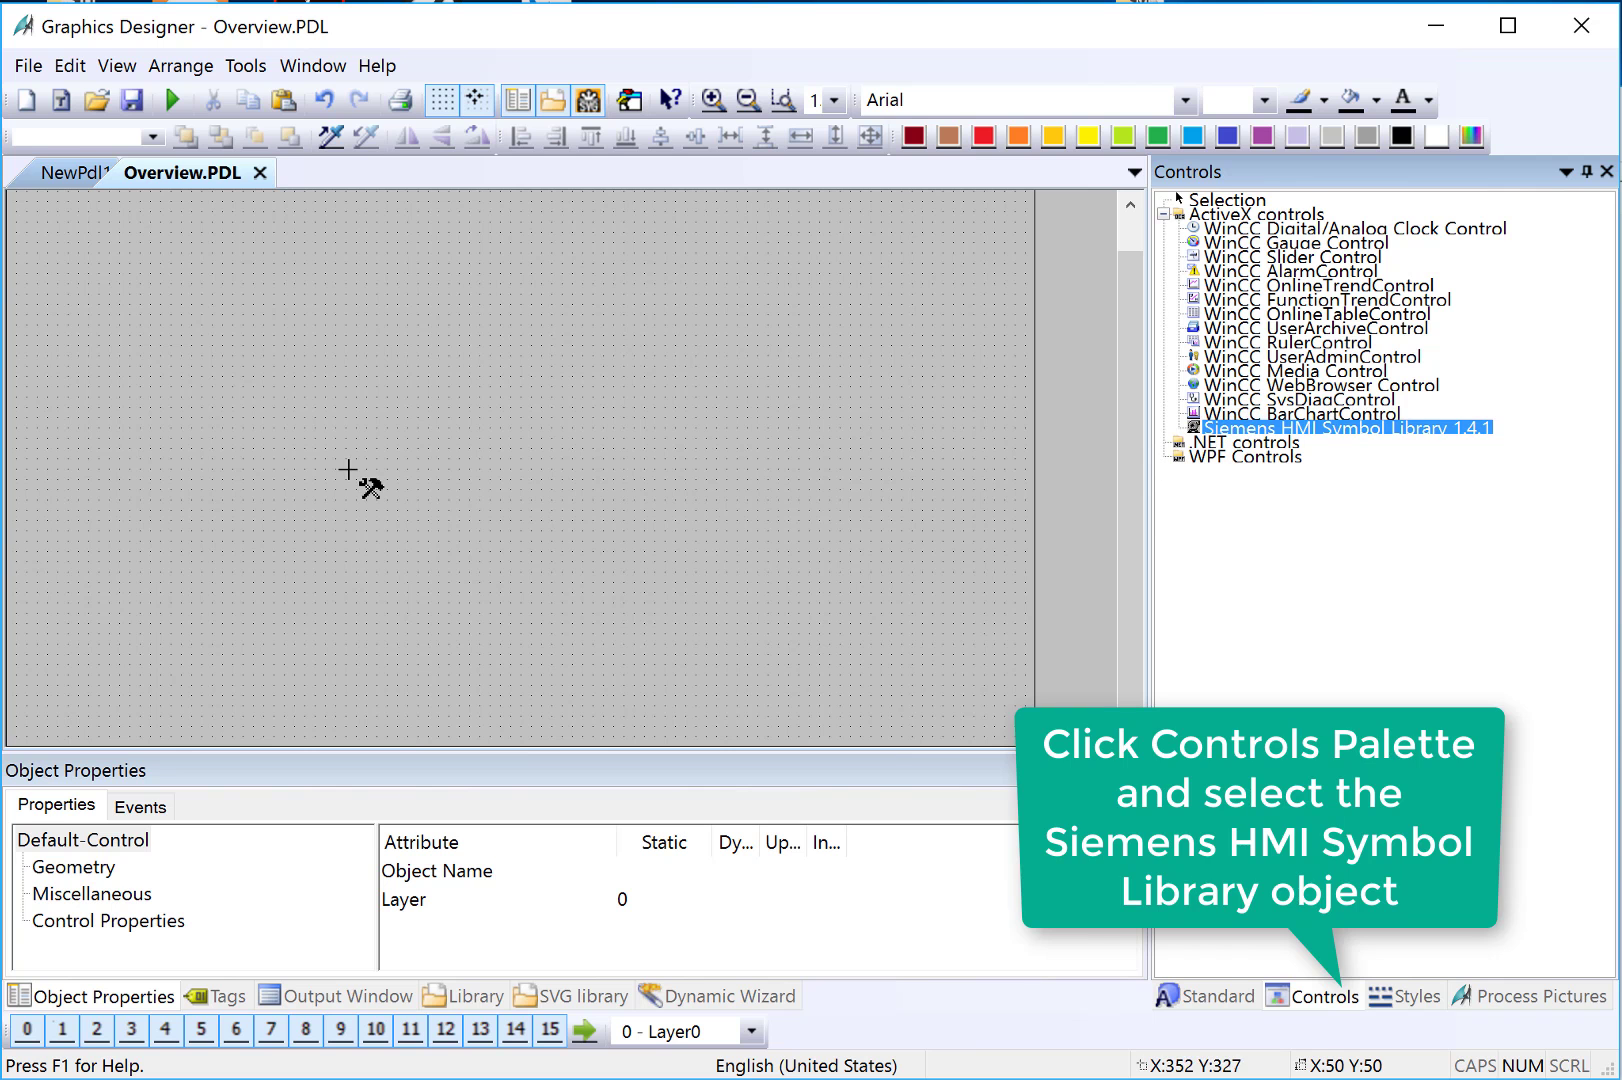
click(349, 440)
drag(409, 489, 521, 592)
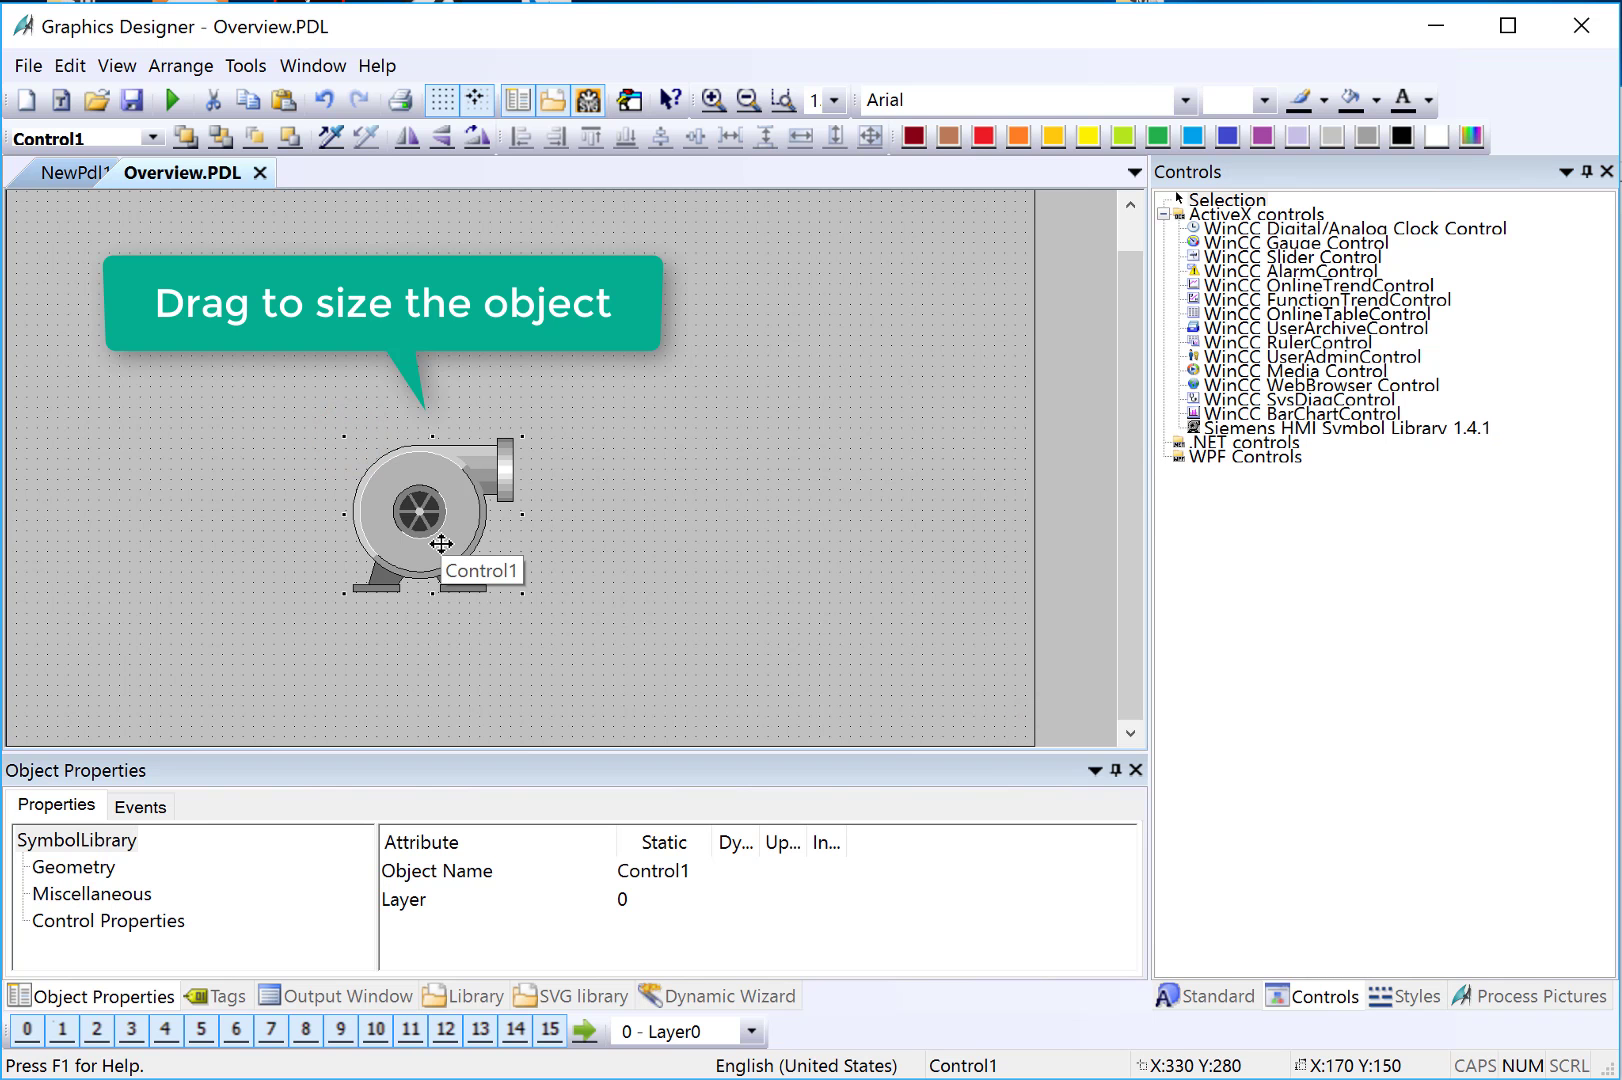
drag(522, 594, 455, 545)
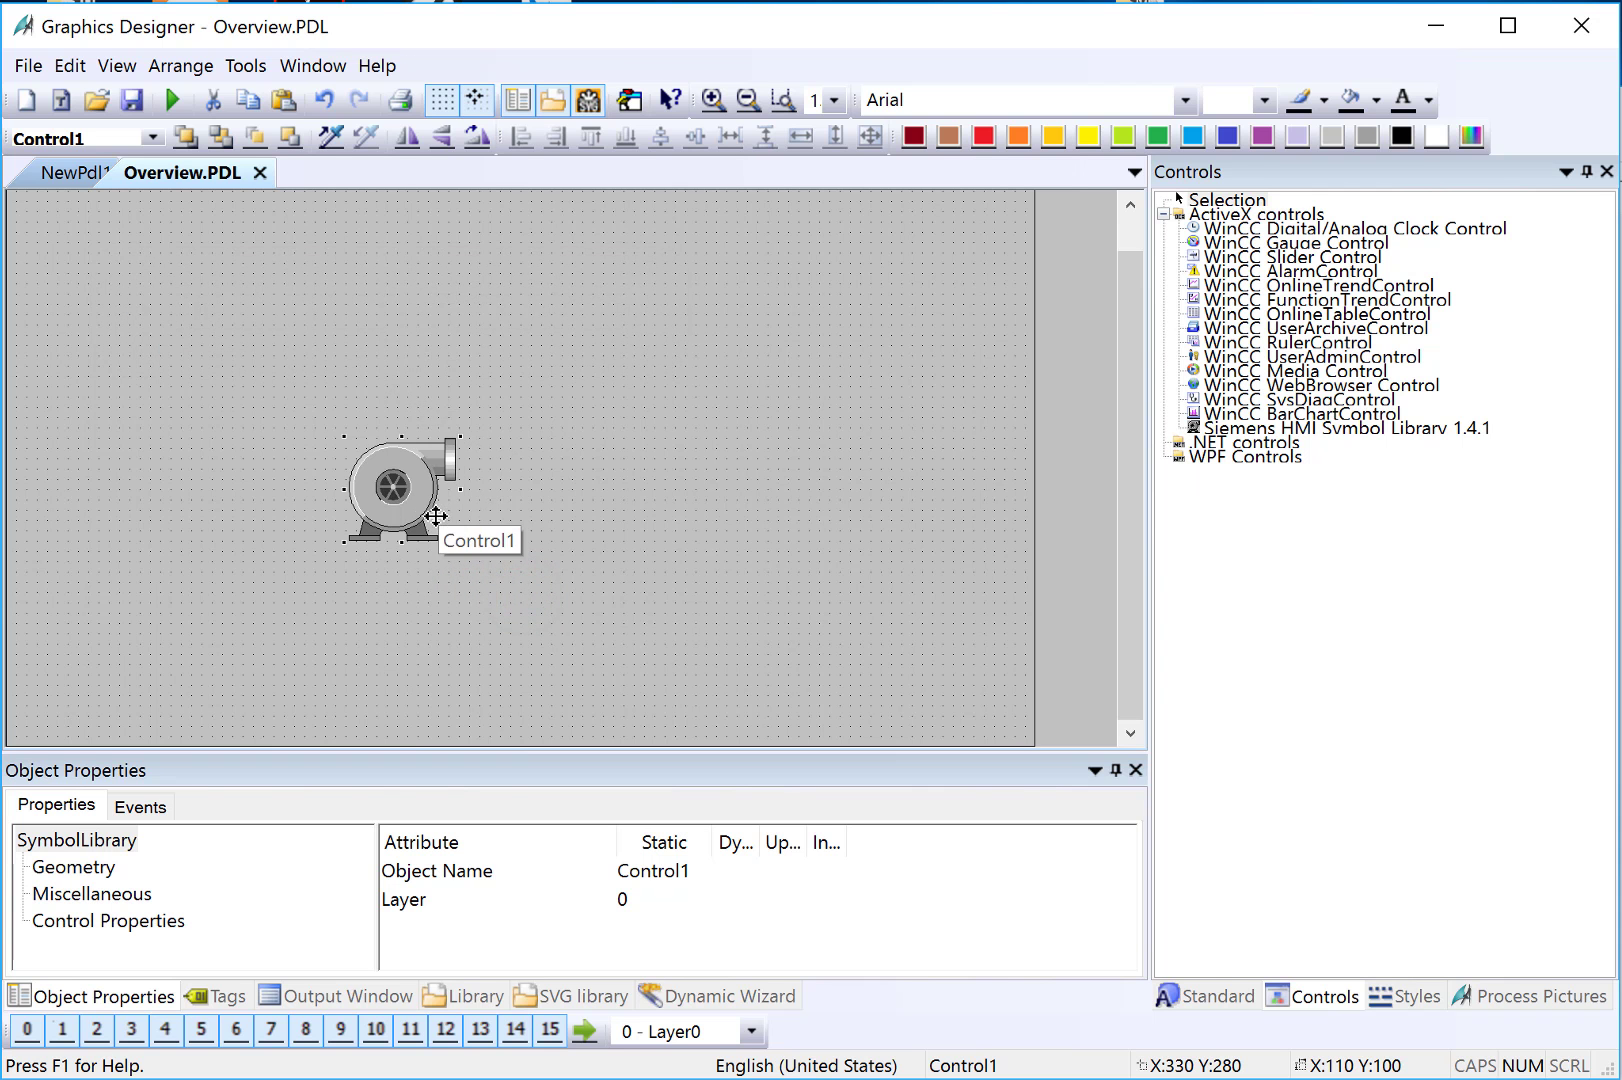
drag(388, 485, 78, 298)
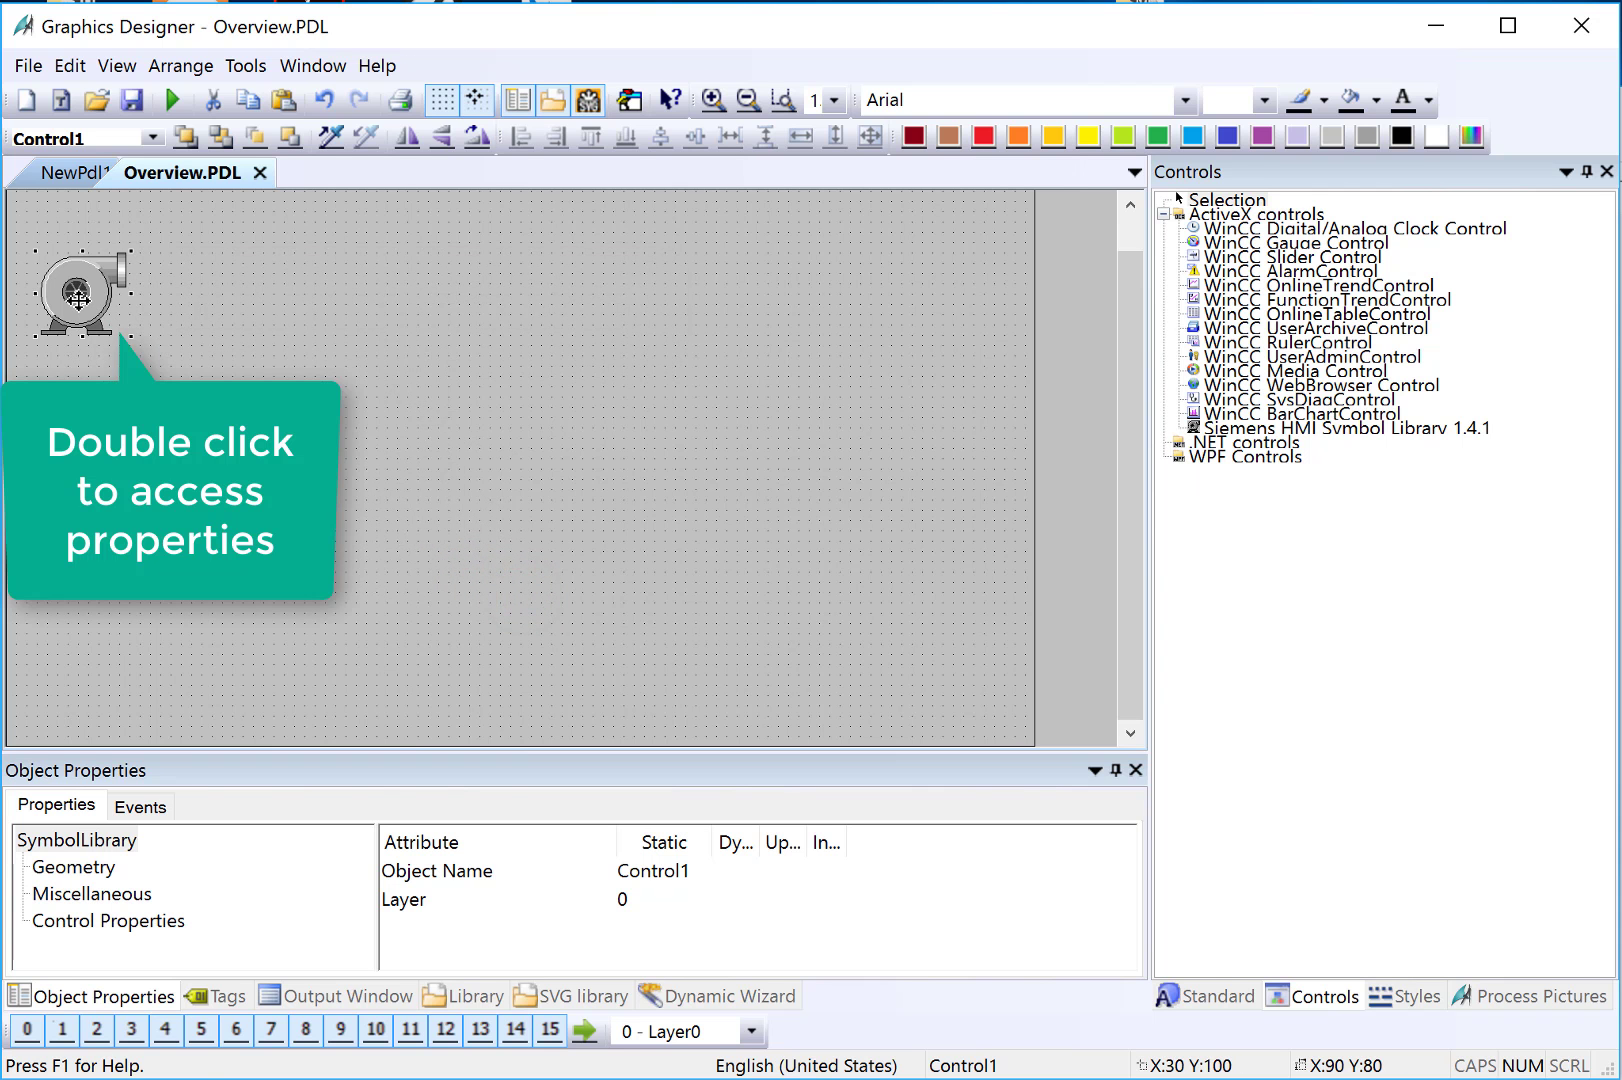
Step: Set the pump's symbol appearance to Shaded with Adjust mode enabled
double_click(78, 298)
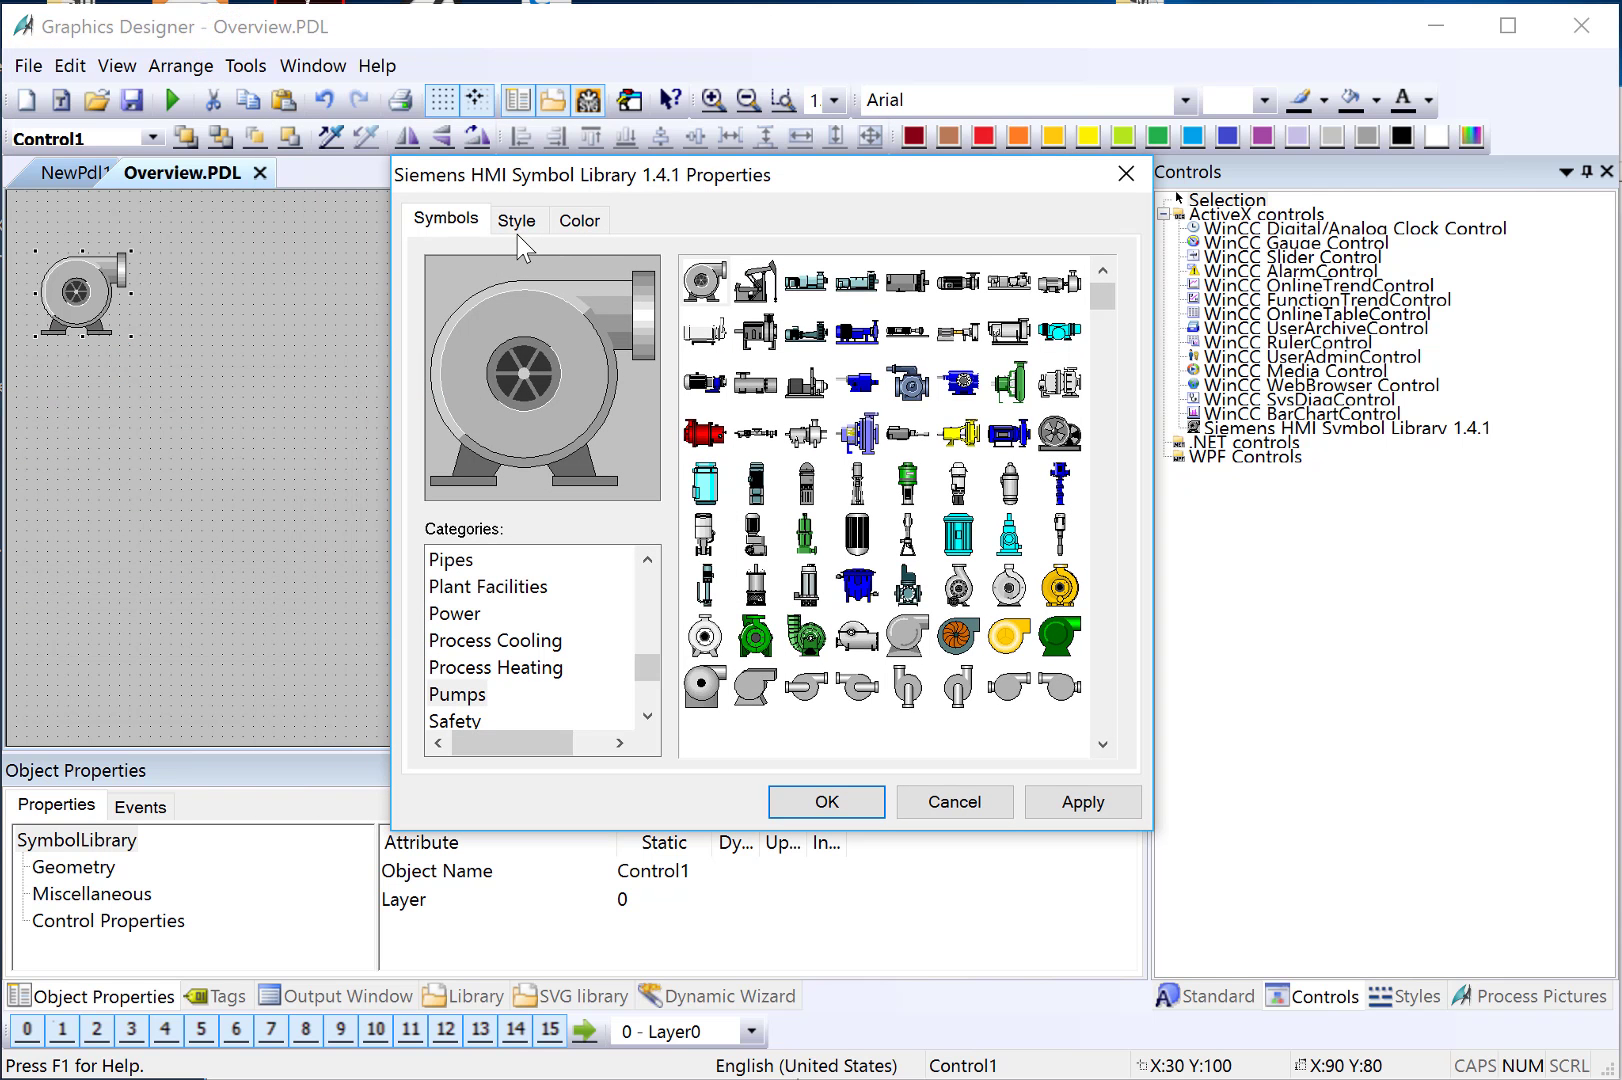
click(512, 222)
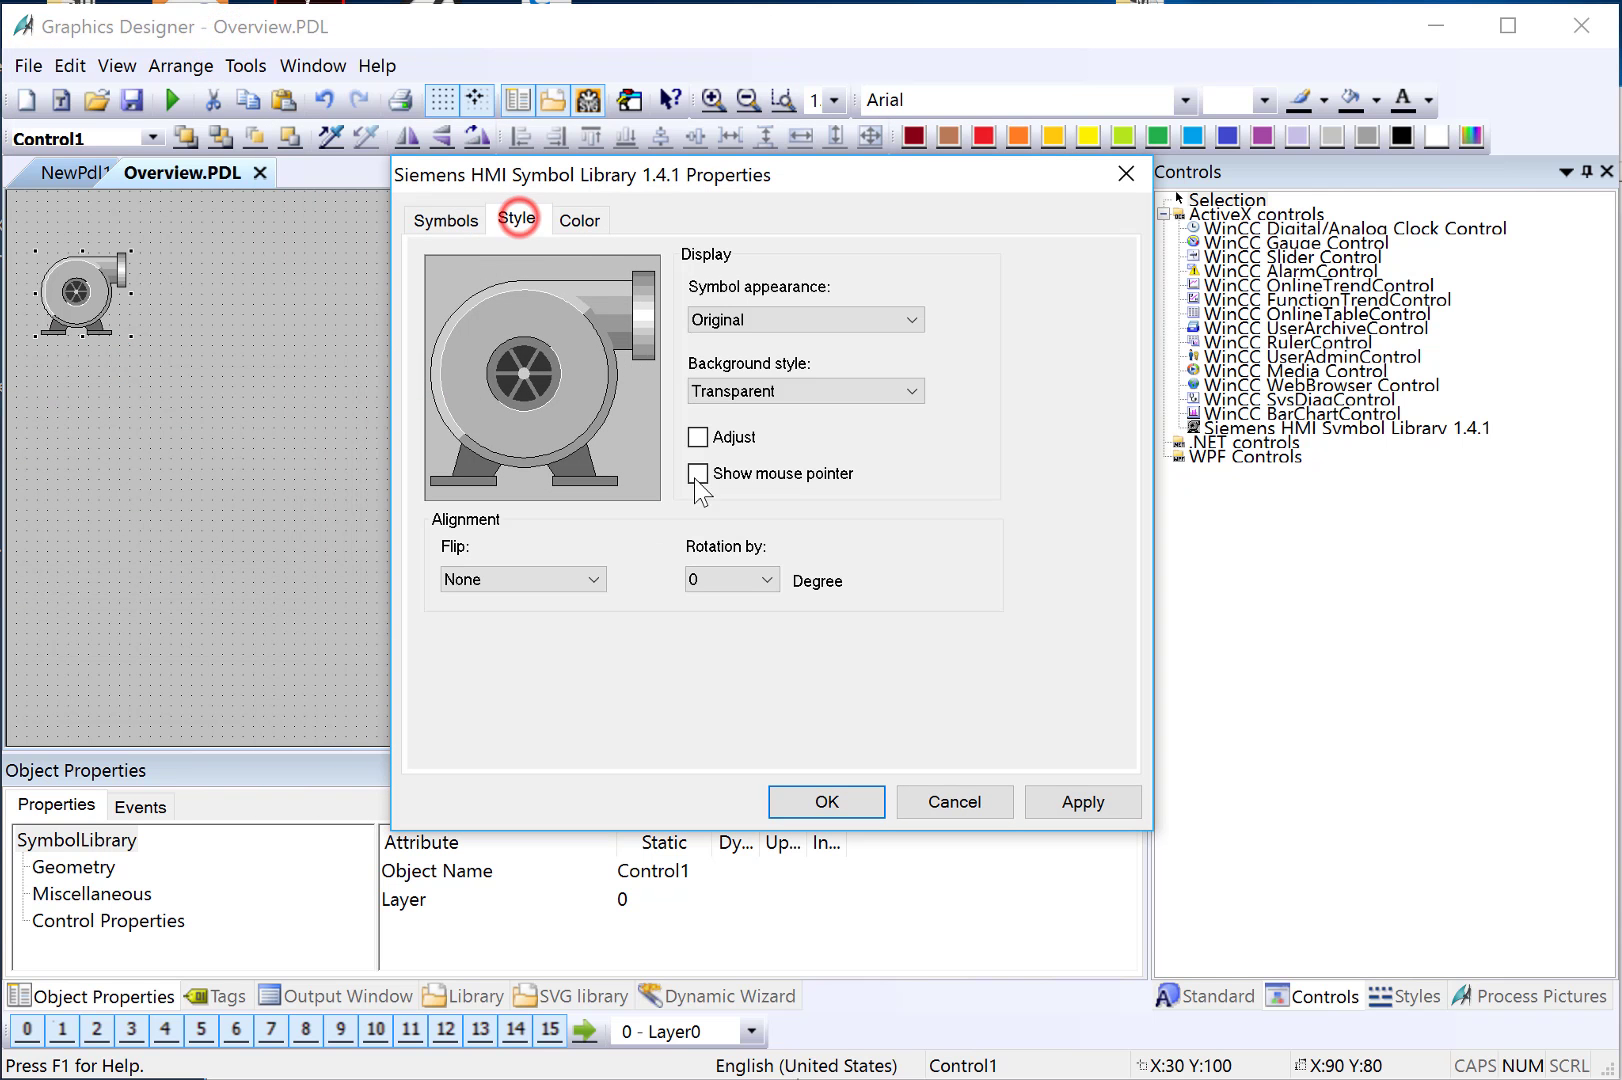
click(740, 319)
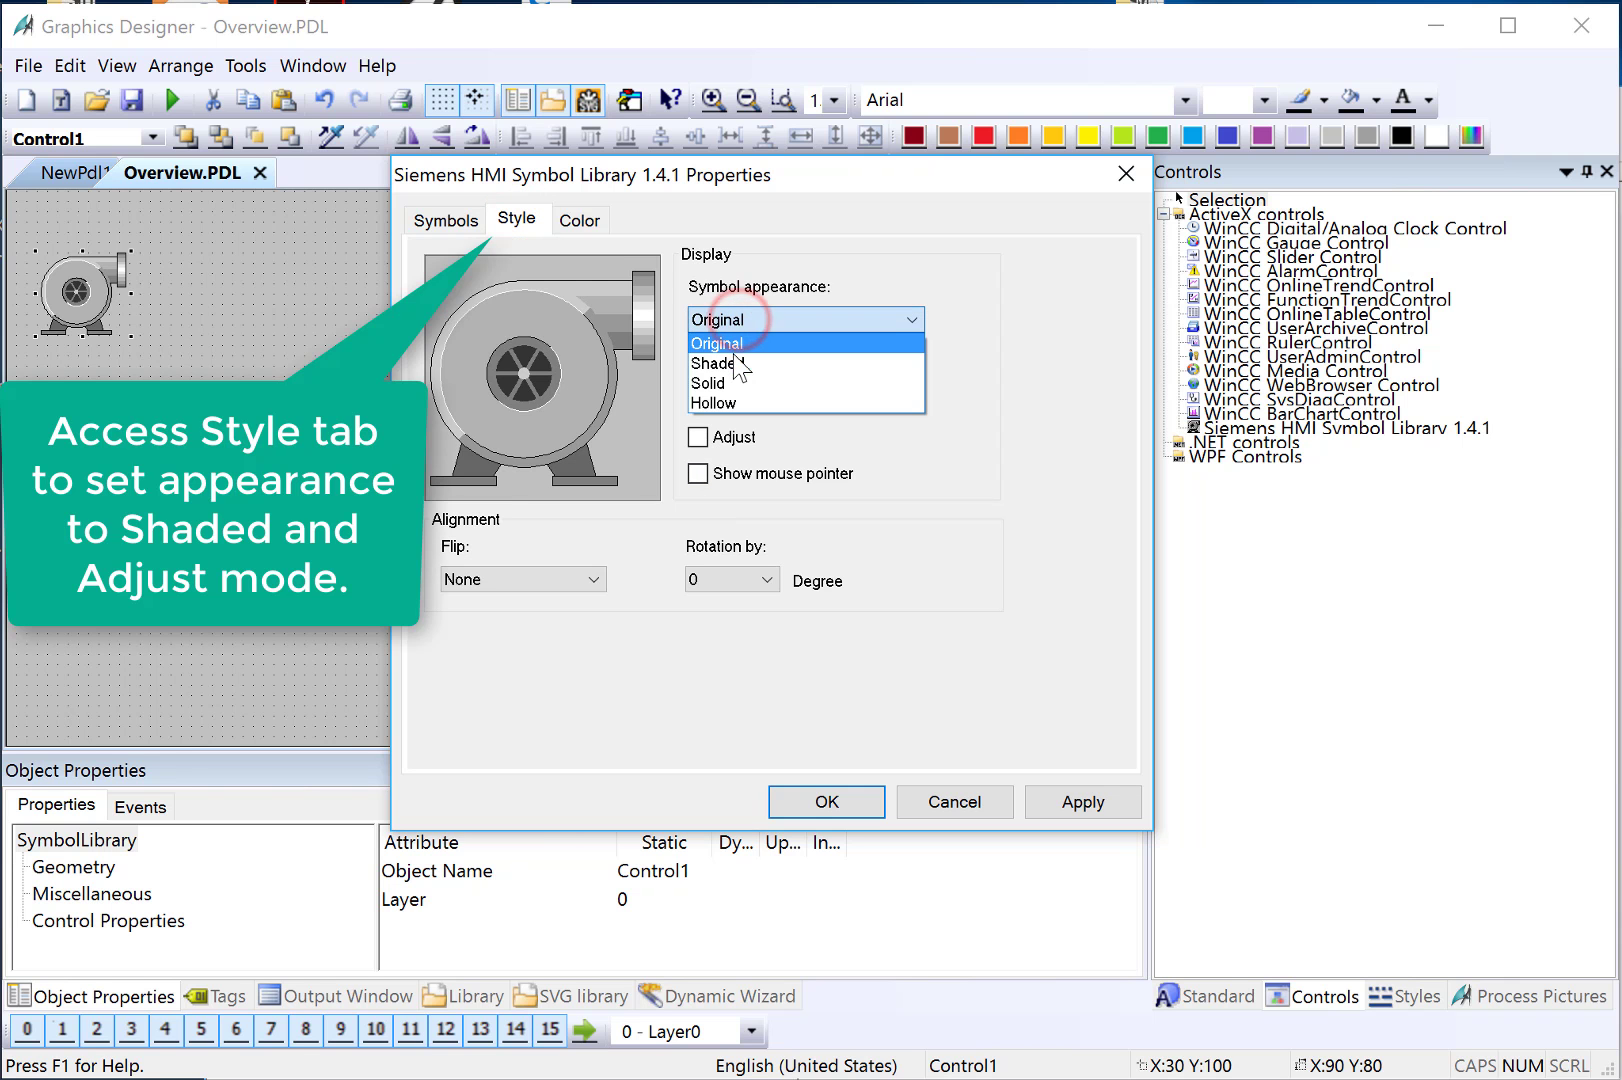
click(735, 357)
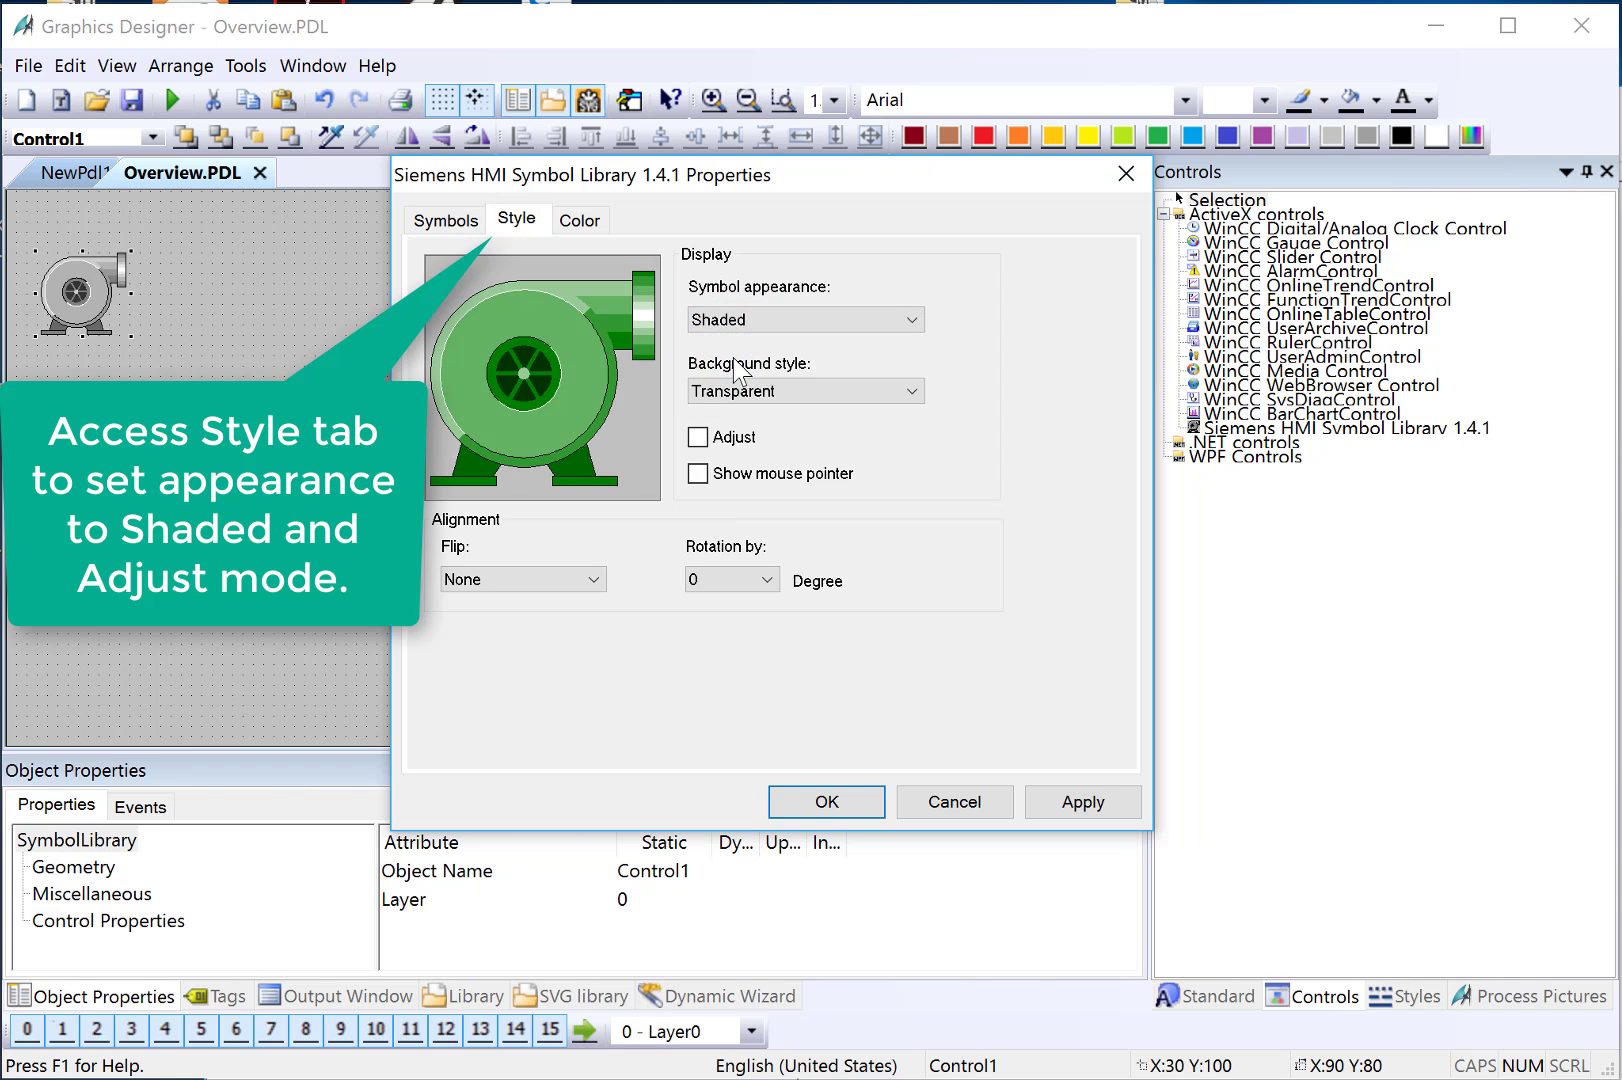
click(699, 437)
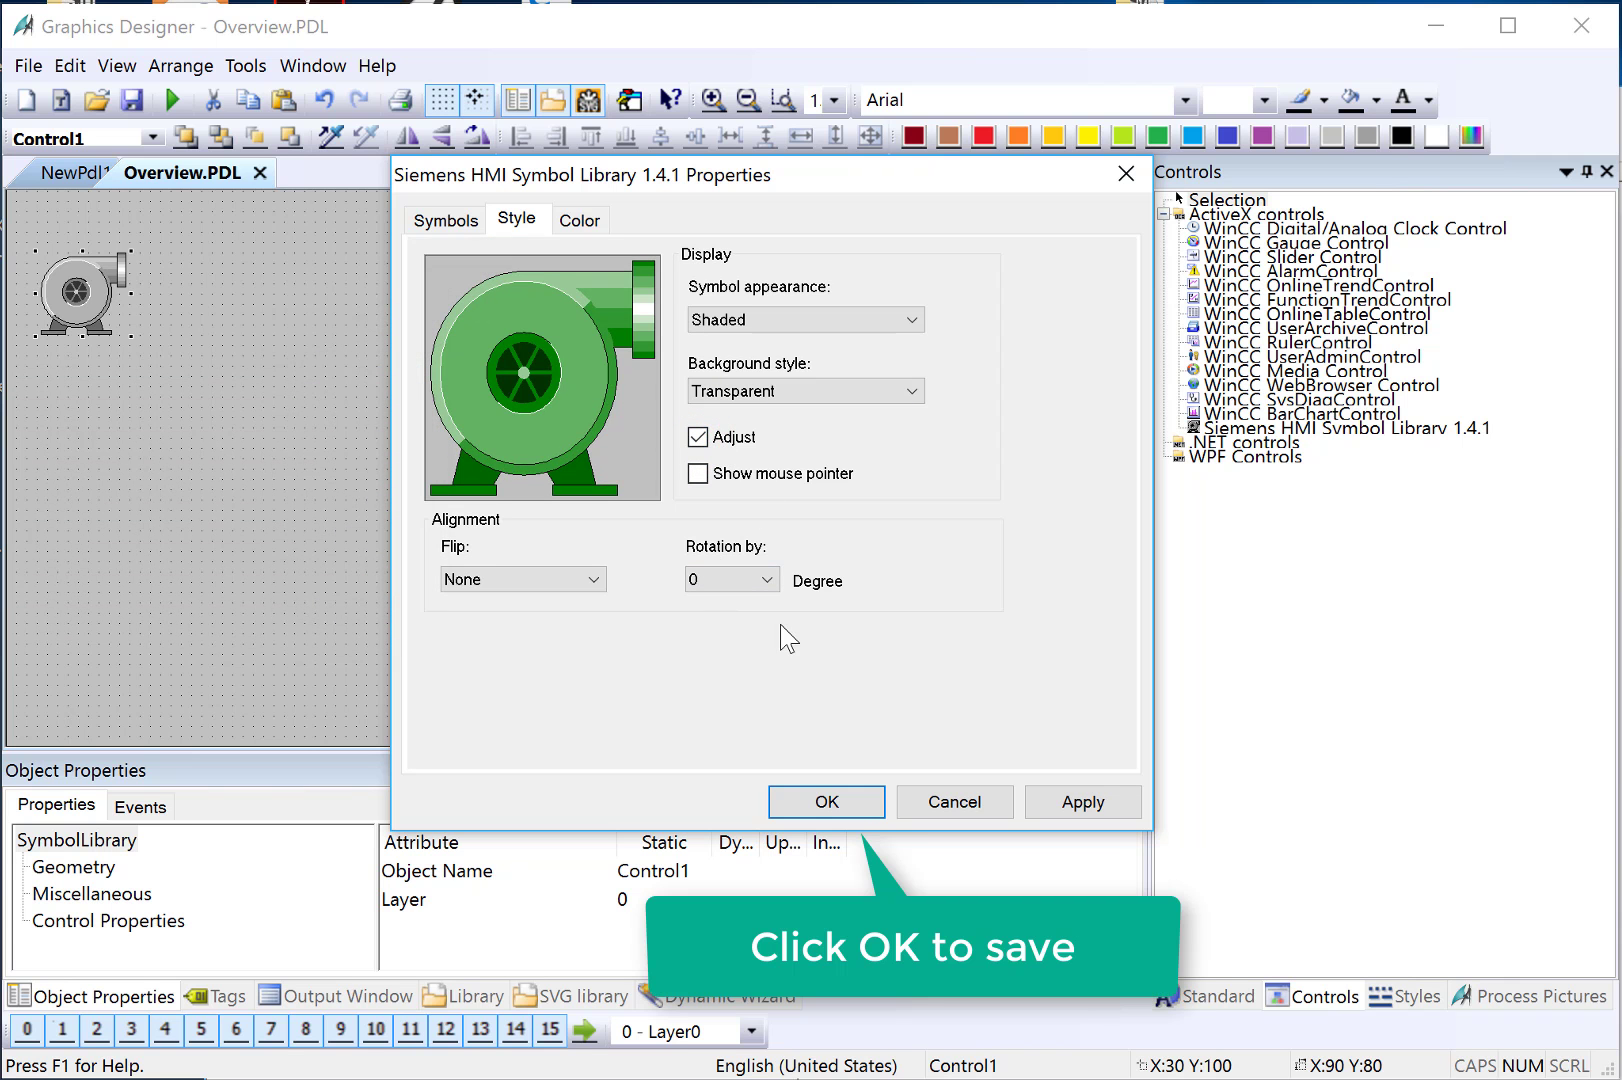
click(836, 801)
Step: Duplicate the pump to build a column of pumps down the left edge
right_click(72, 304)
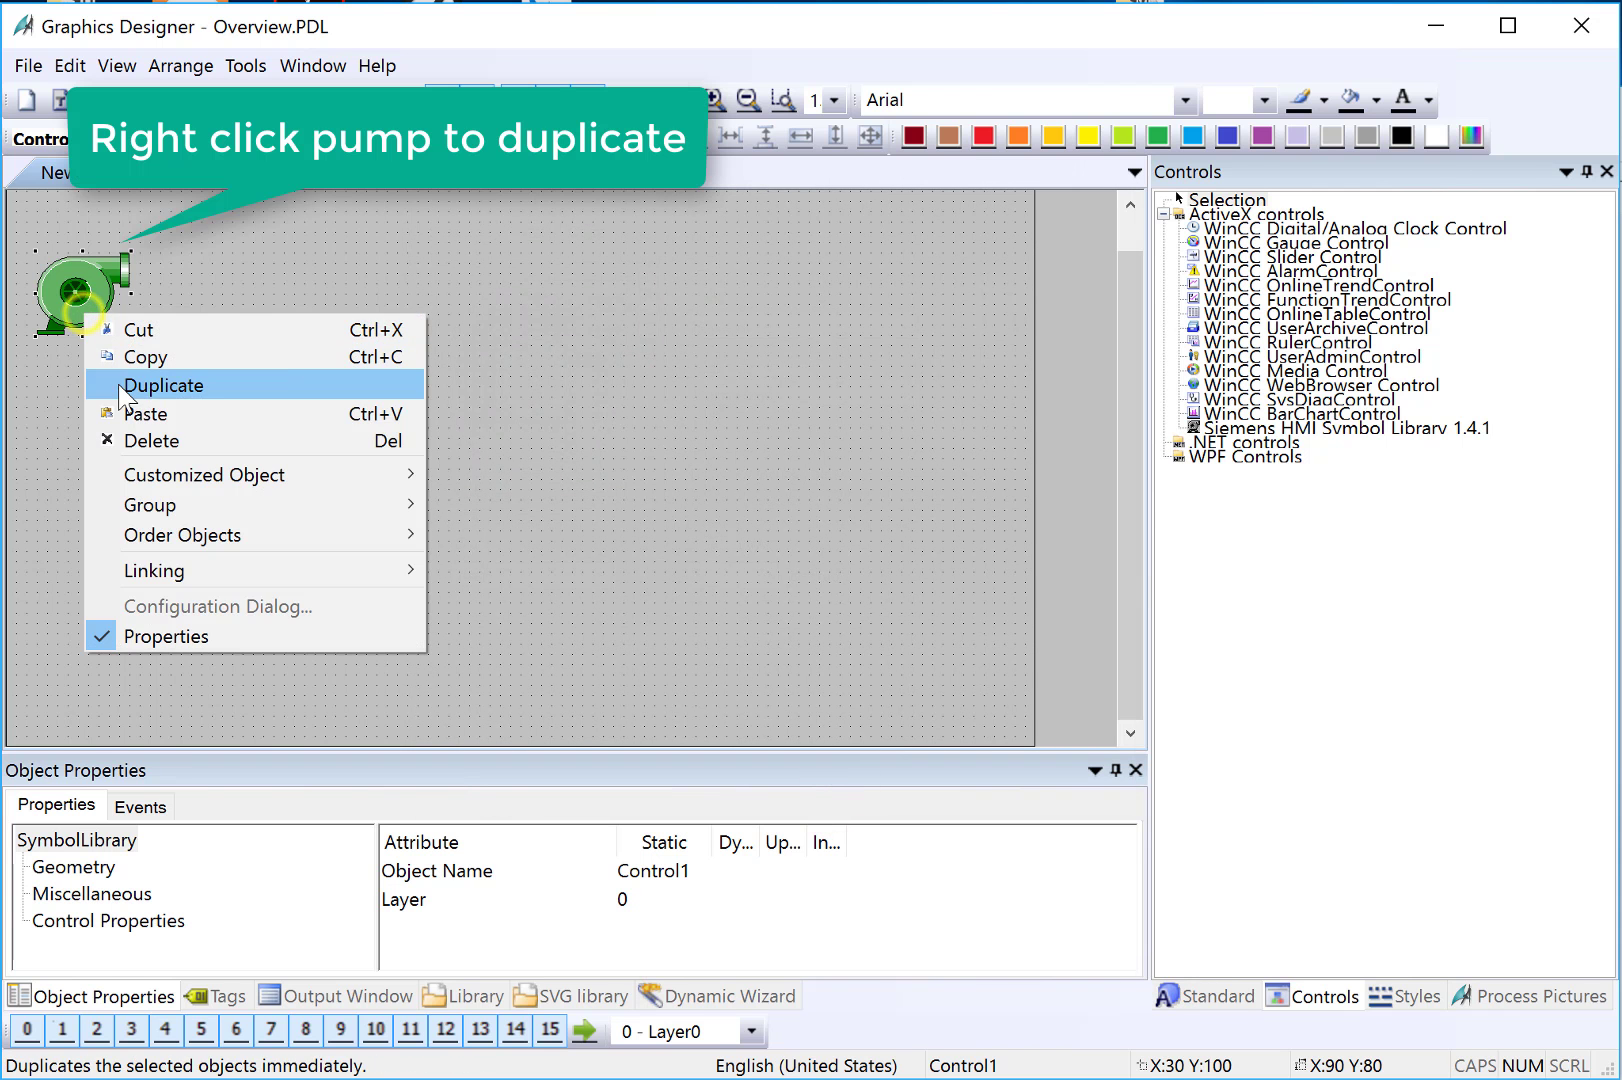
click(88, 382)
mouse_move(95, 312)
mouse_down()
mouse_move(65, 457)
mouse_move(70, 634)
mouse_up()
right_click(73, 440)
click(85, 512)
drag(75, 440, 85, 440)
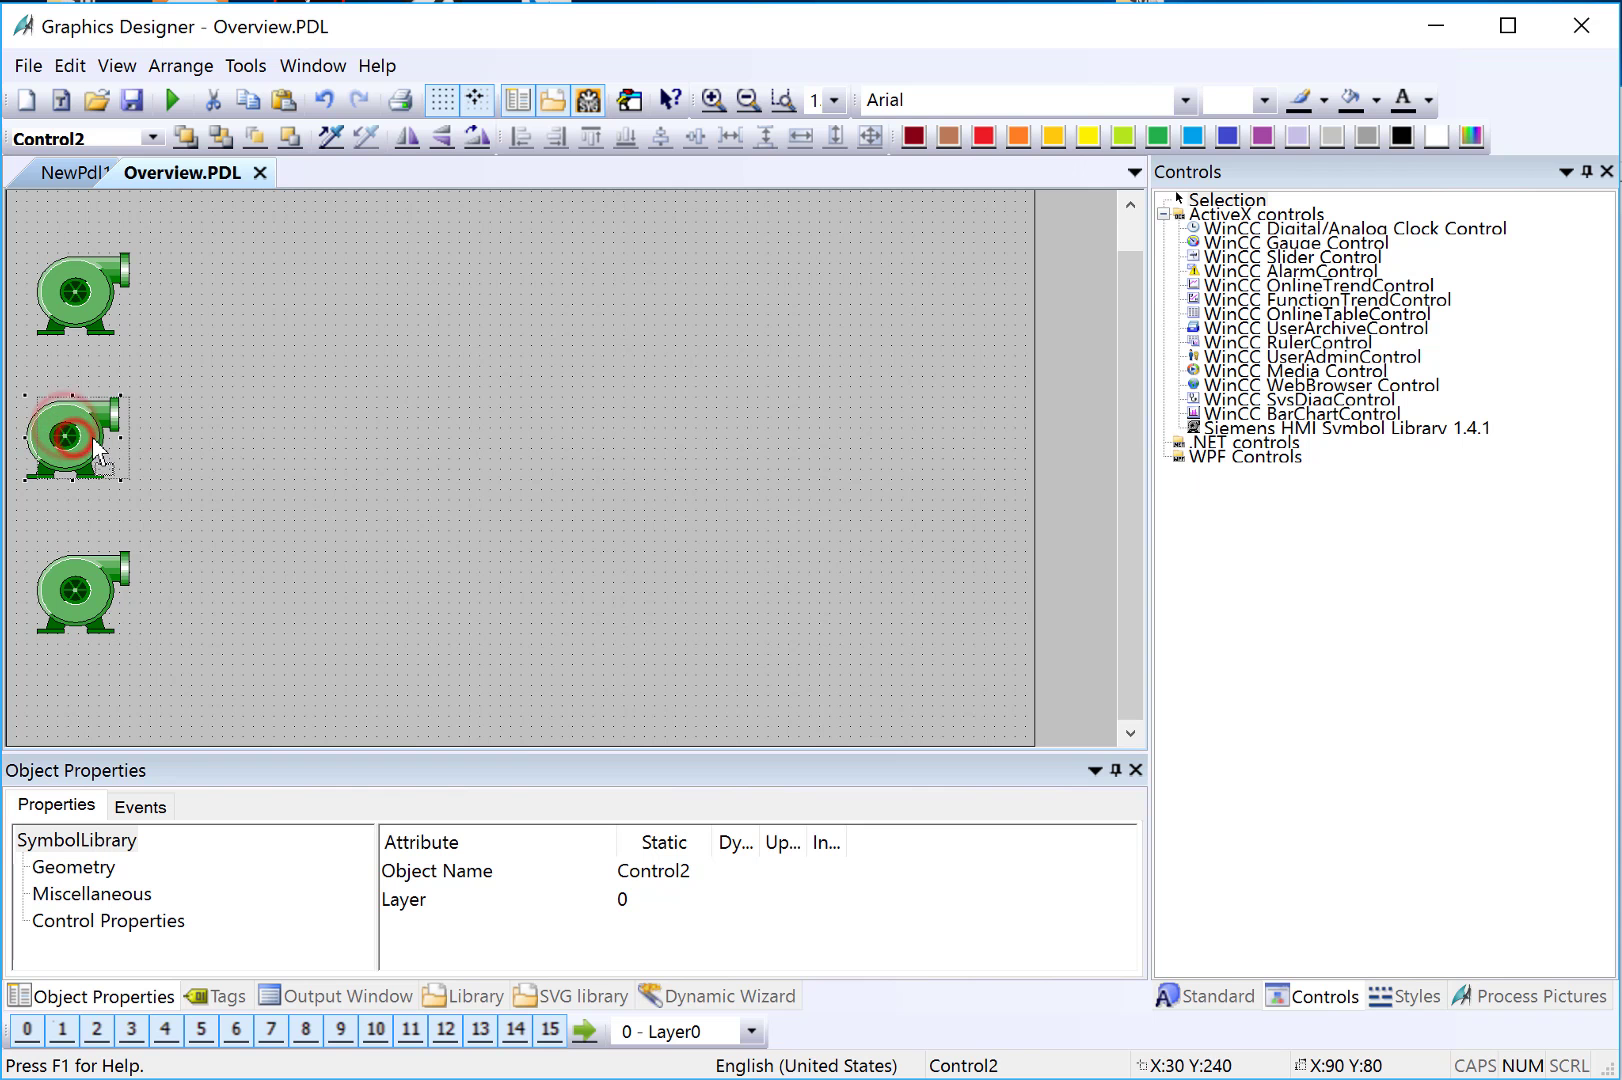
Step: Duplicate the top pump once more and place the copy near the picture centre
click(95, 298)
right_click(95, 298)
click(145, 369)
mouse_move(122, 318)
mouse_down()
mouse_move(508, 575)
mouse_move(506, 558)
mouse_move(677, 692)
mouse_up()
Step: Change the centre pump copy into a symbol from the Tanks category
double_click(488, 558)
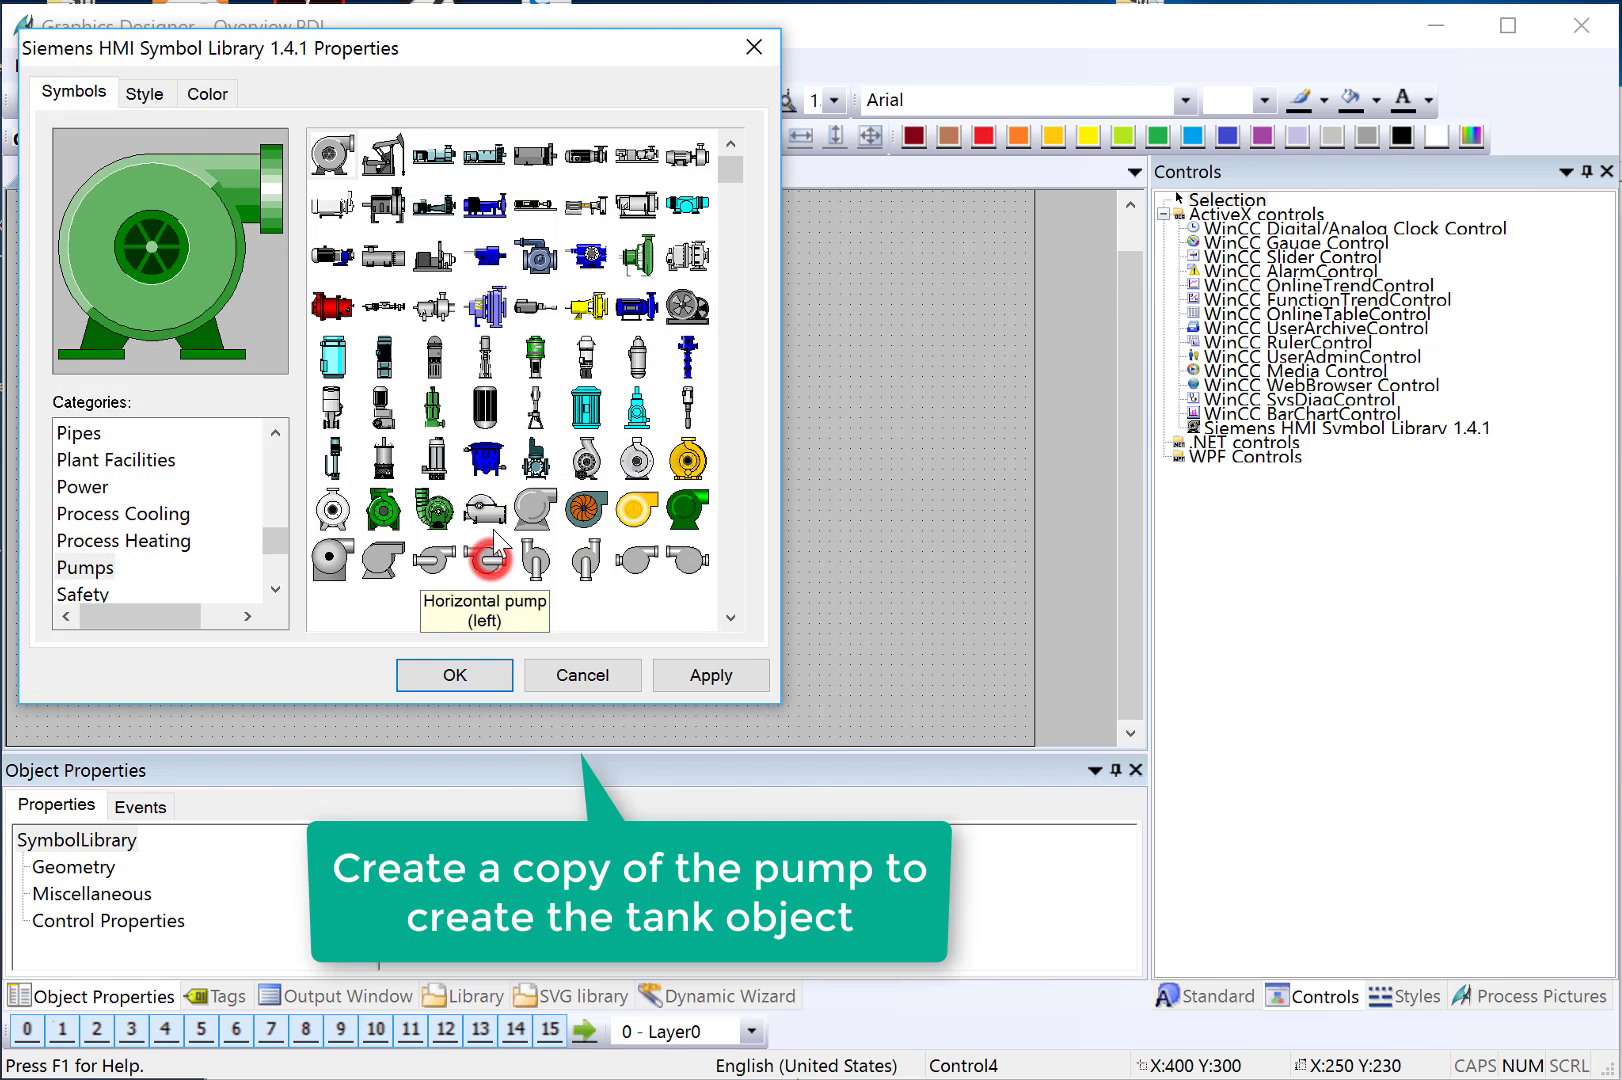
drag(351, 48, 1120, 12)
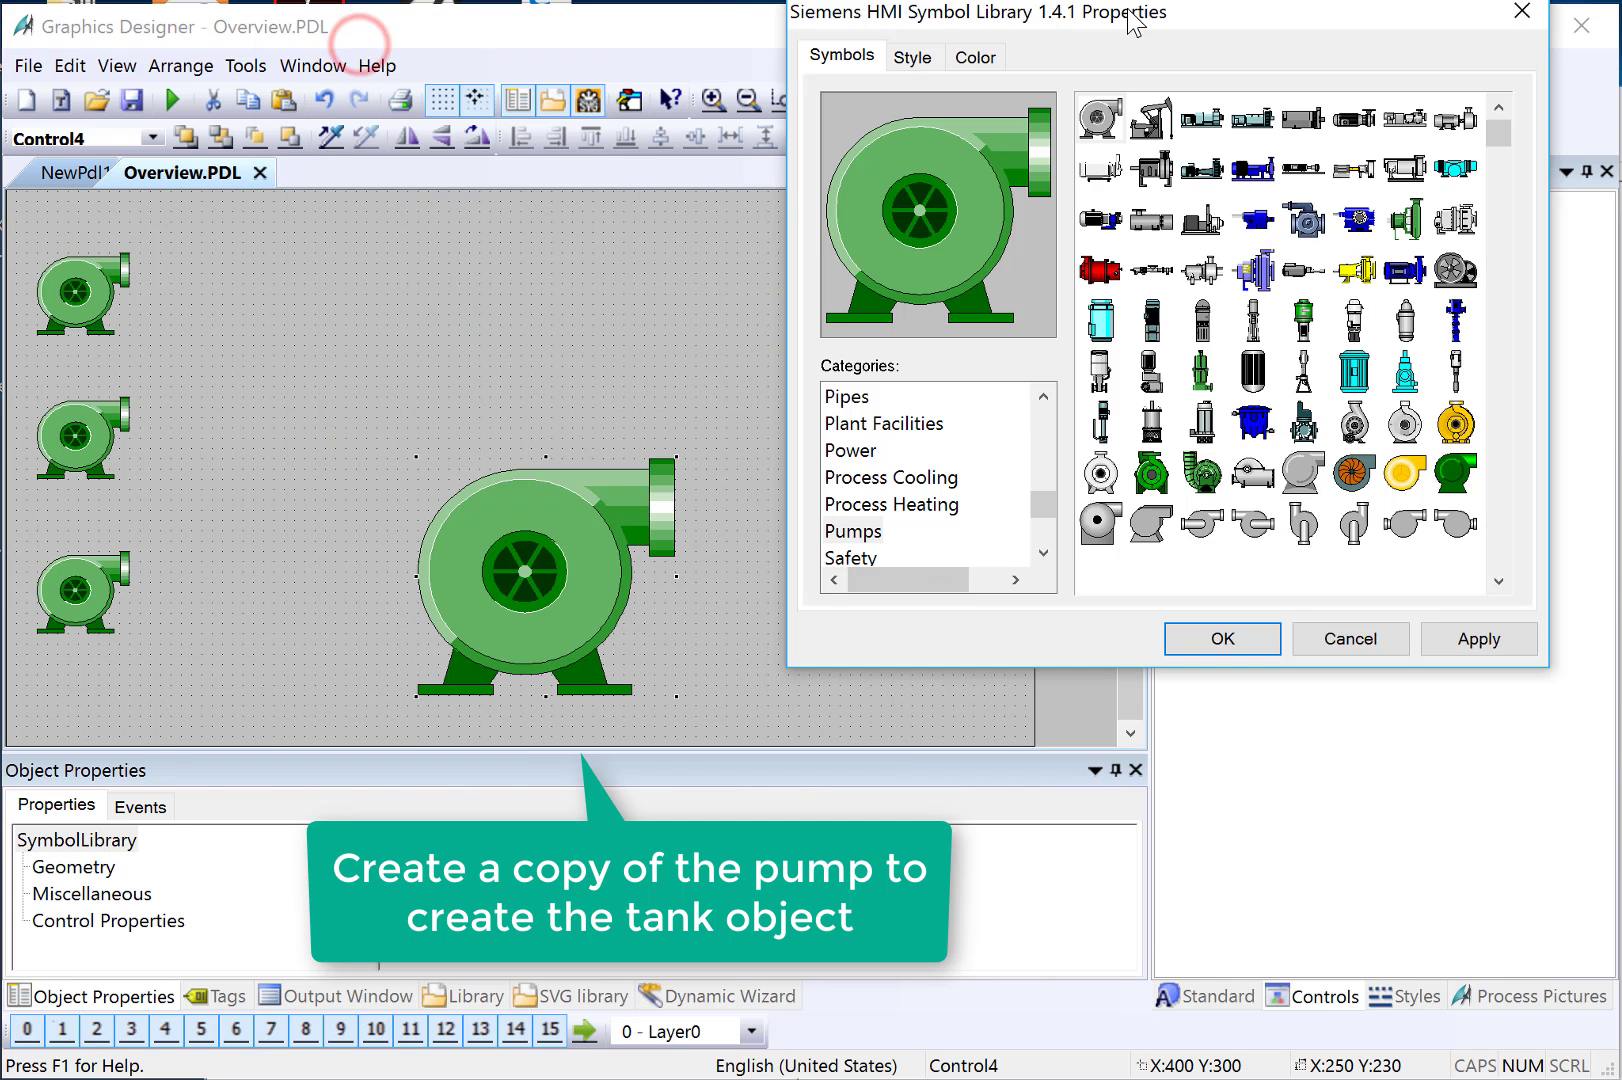
drag(1042, 503, 1042, 522)
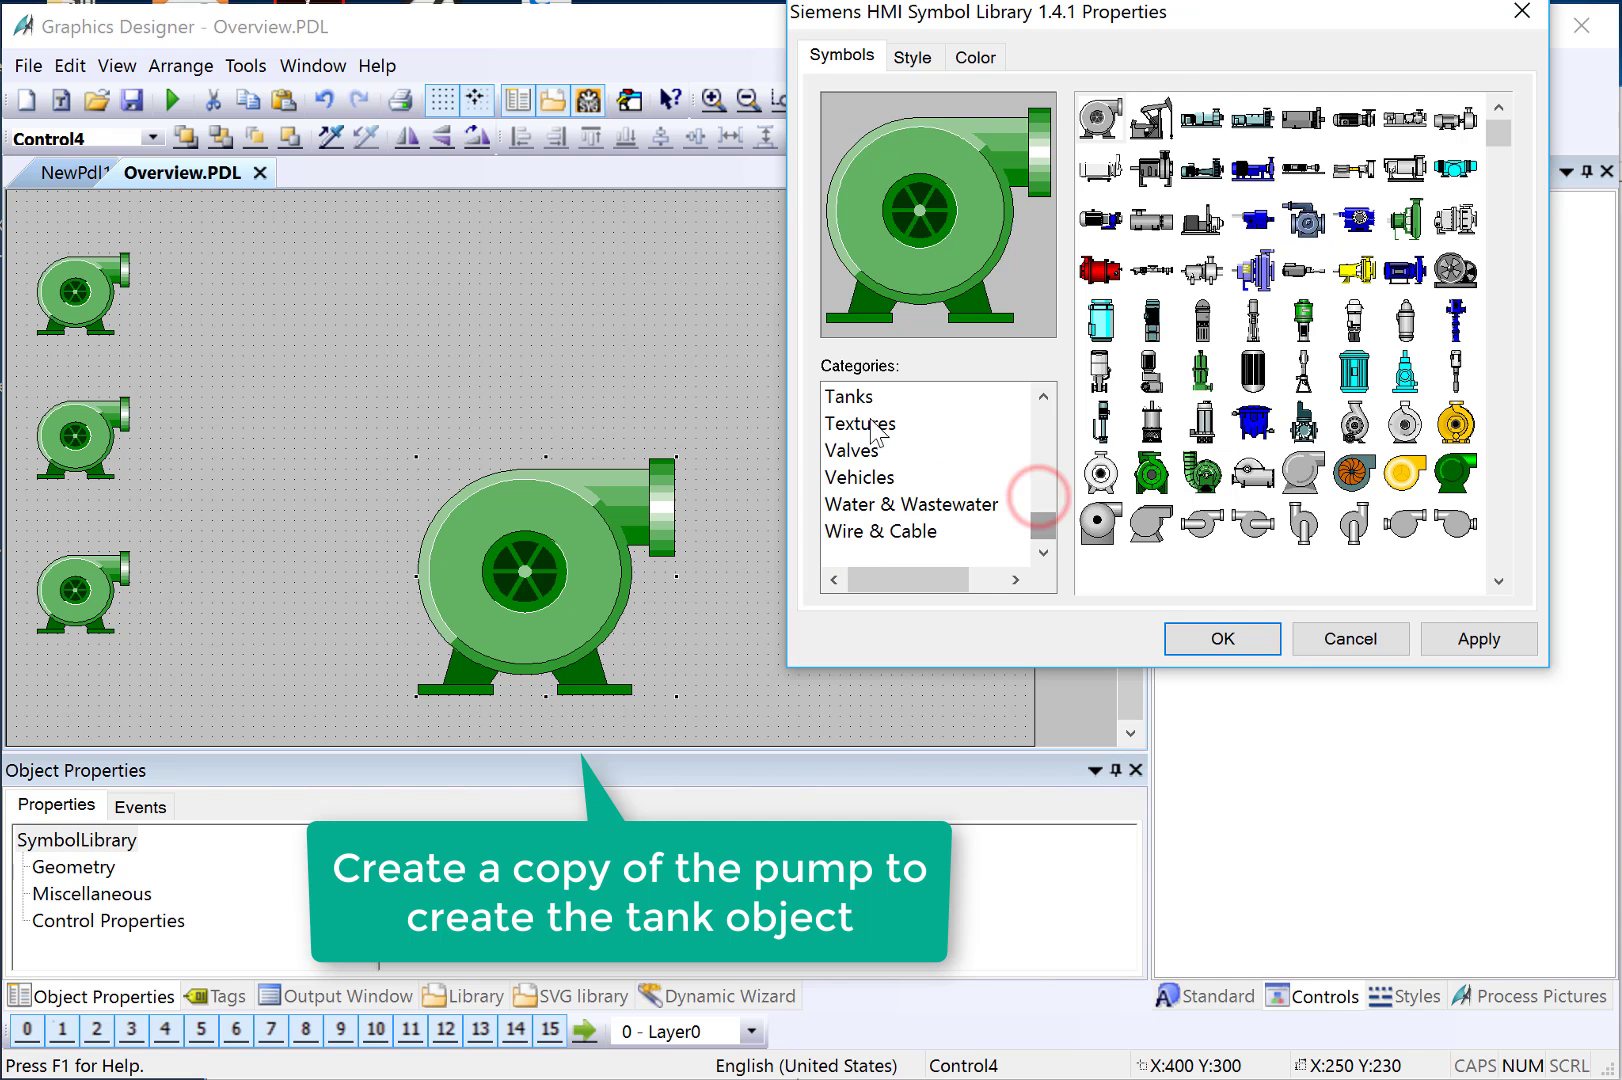
click(845, 395)
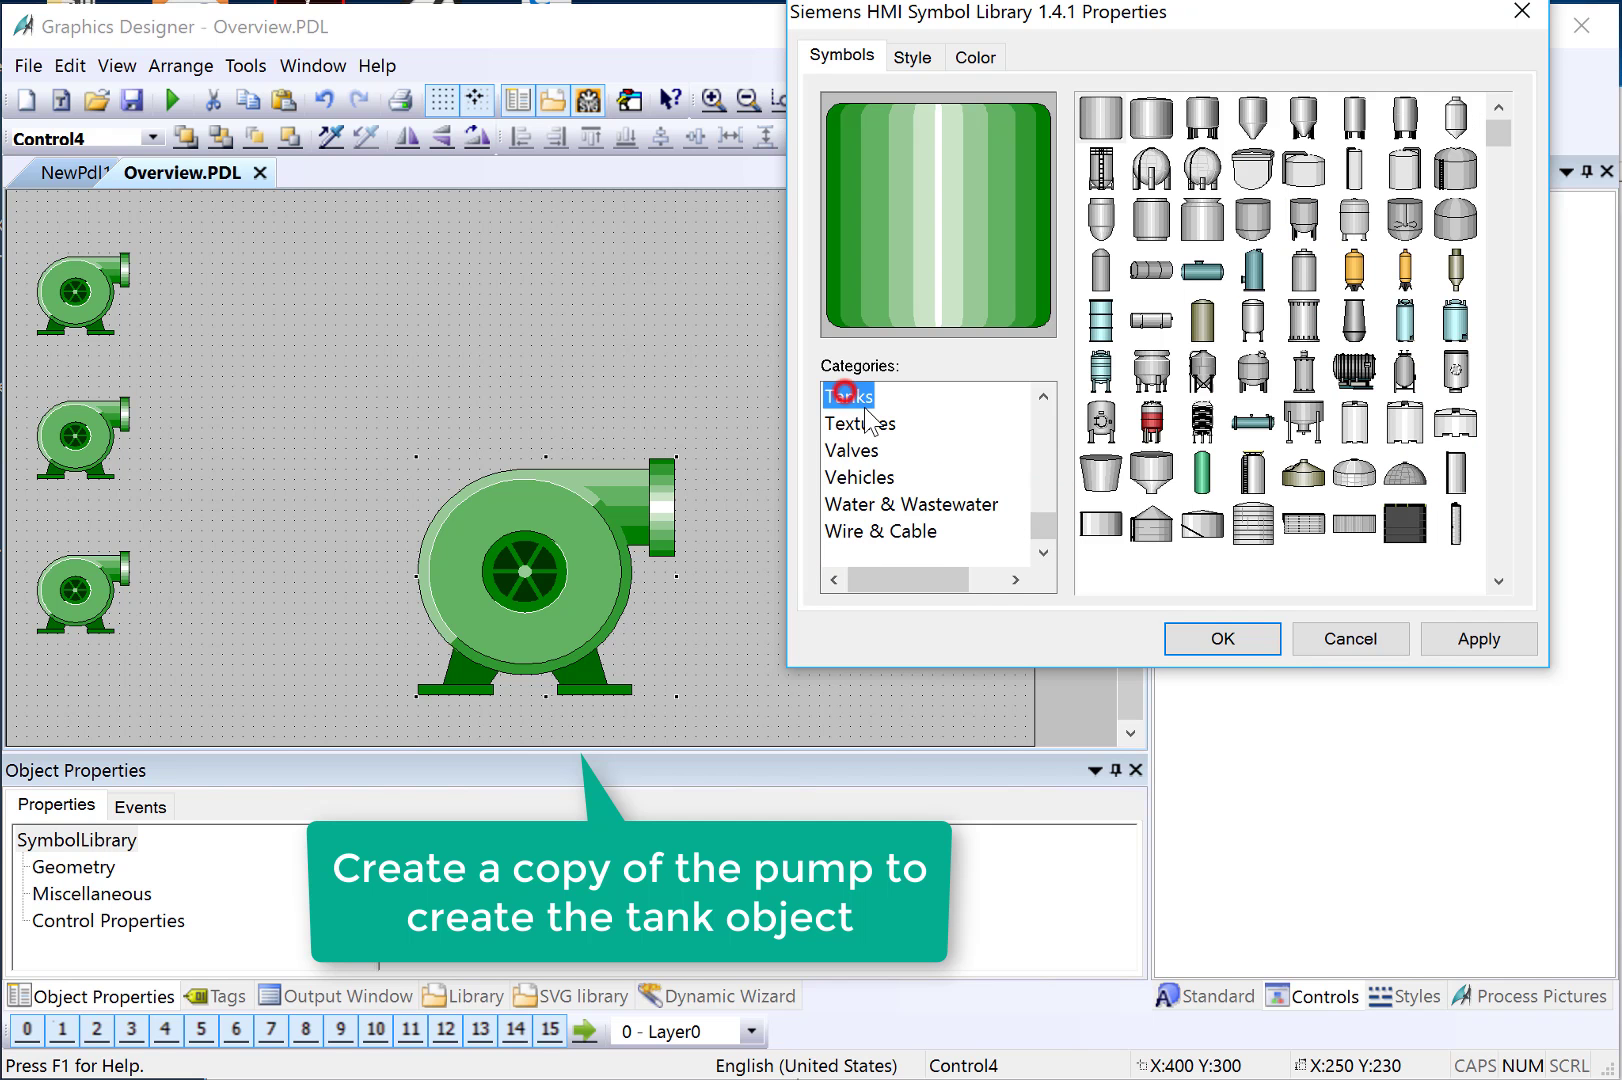
click(1202, 110)
click(1240, 648)
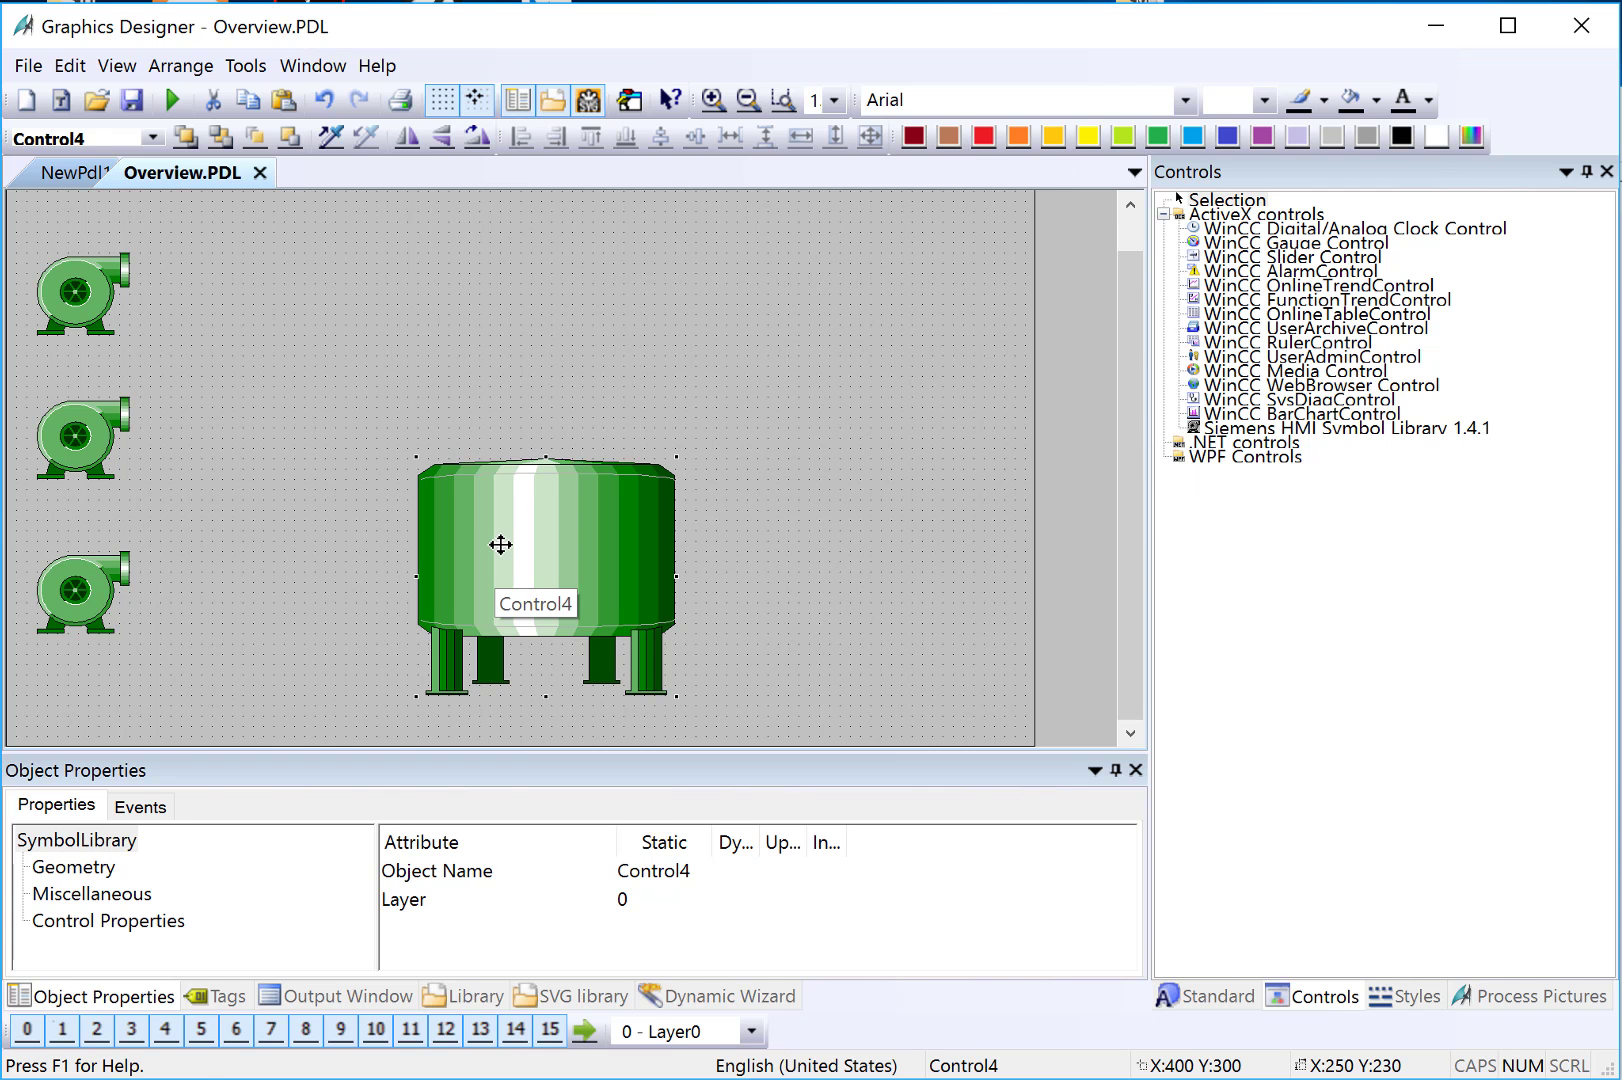
Step: Set the tank's symbol appearance to Original for a grey look
double_click(501, 544)
click(145, 92)
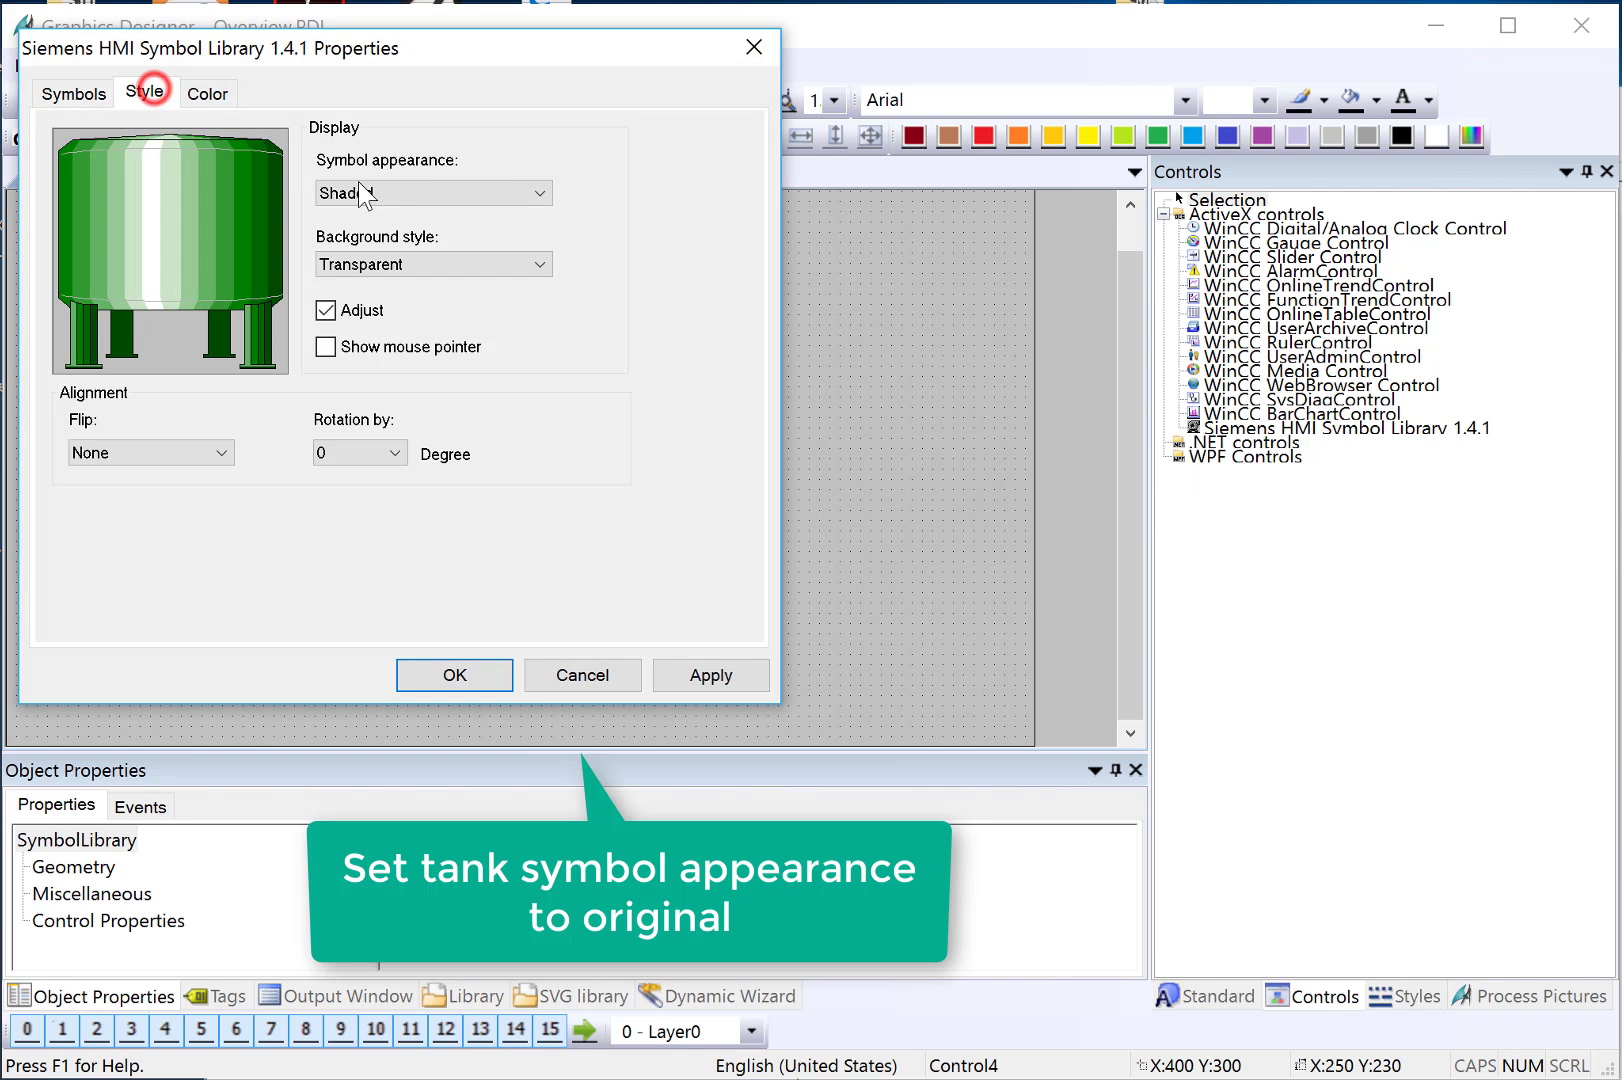
click(392, 186)
click(389, 212)
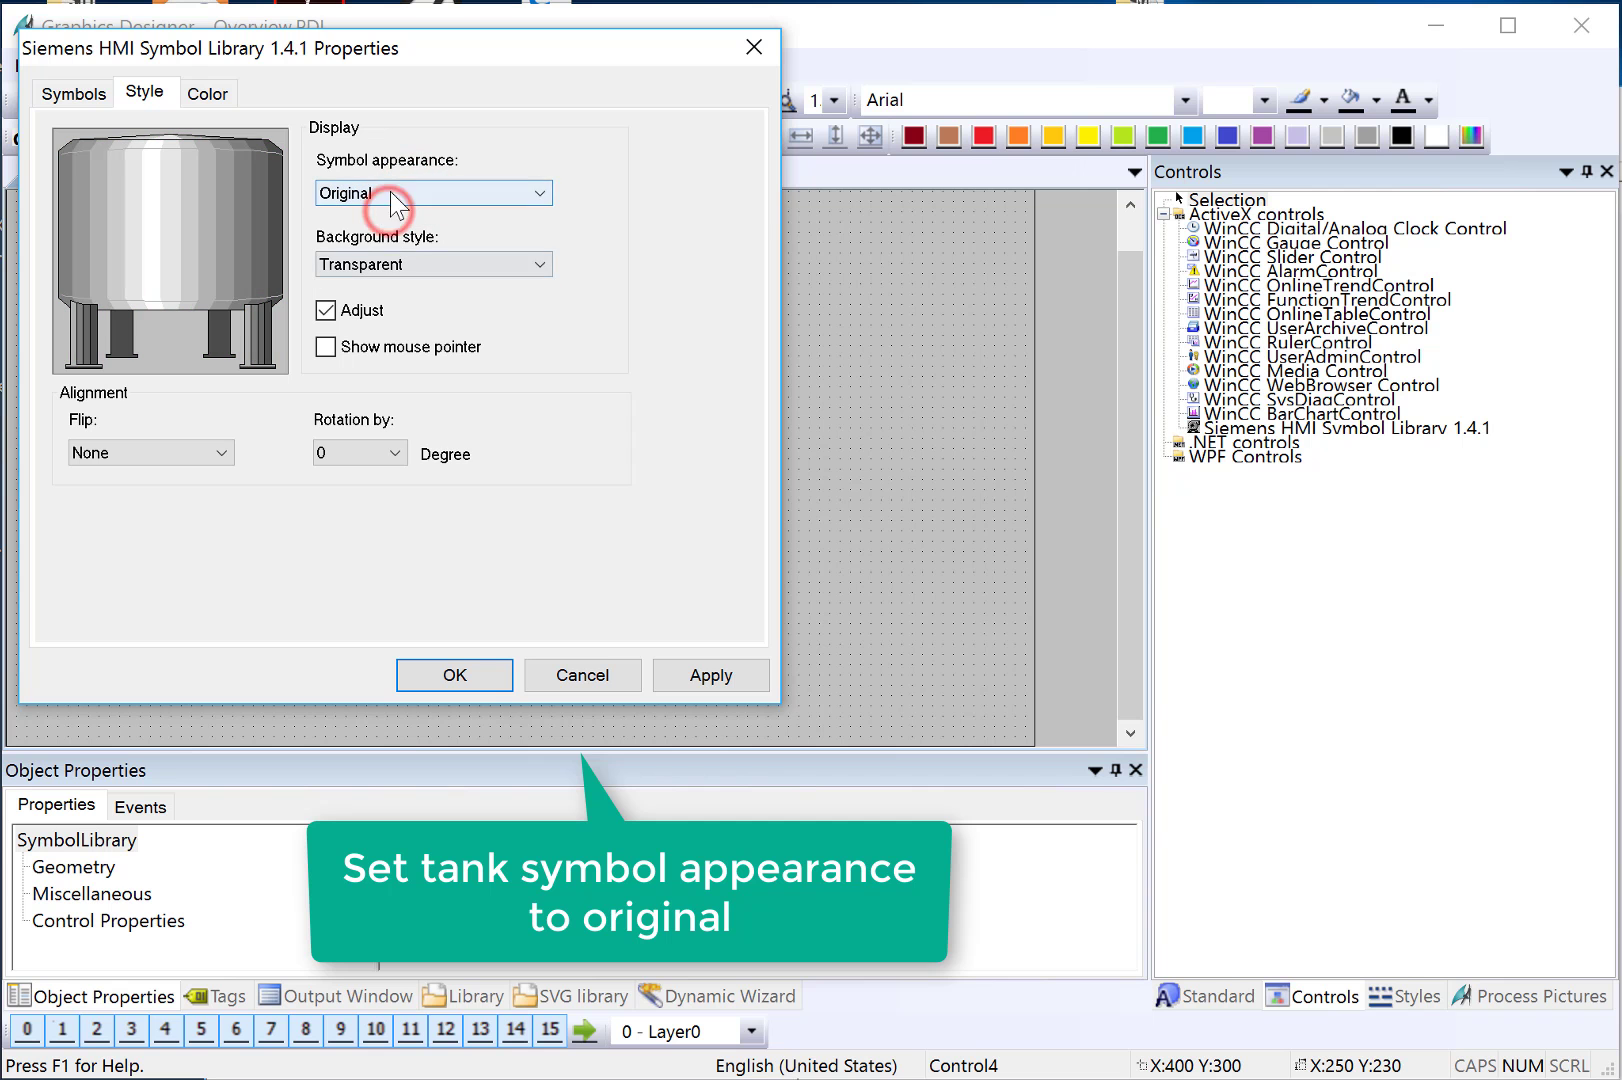
click(440, 672)
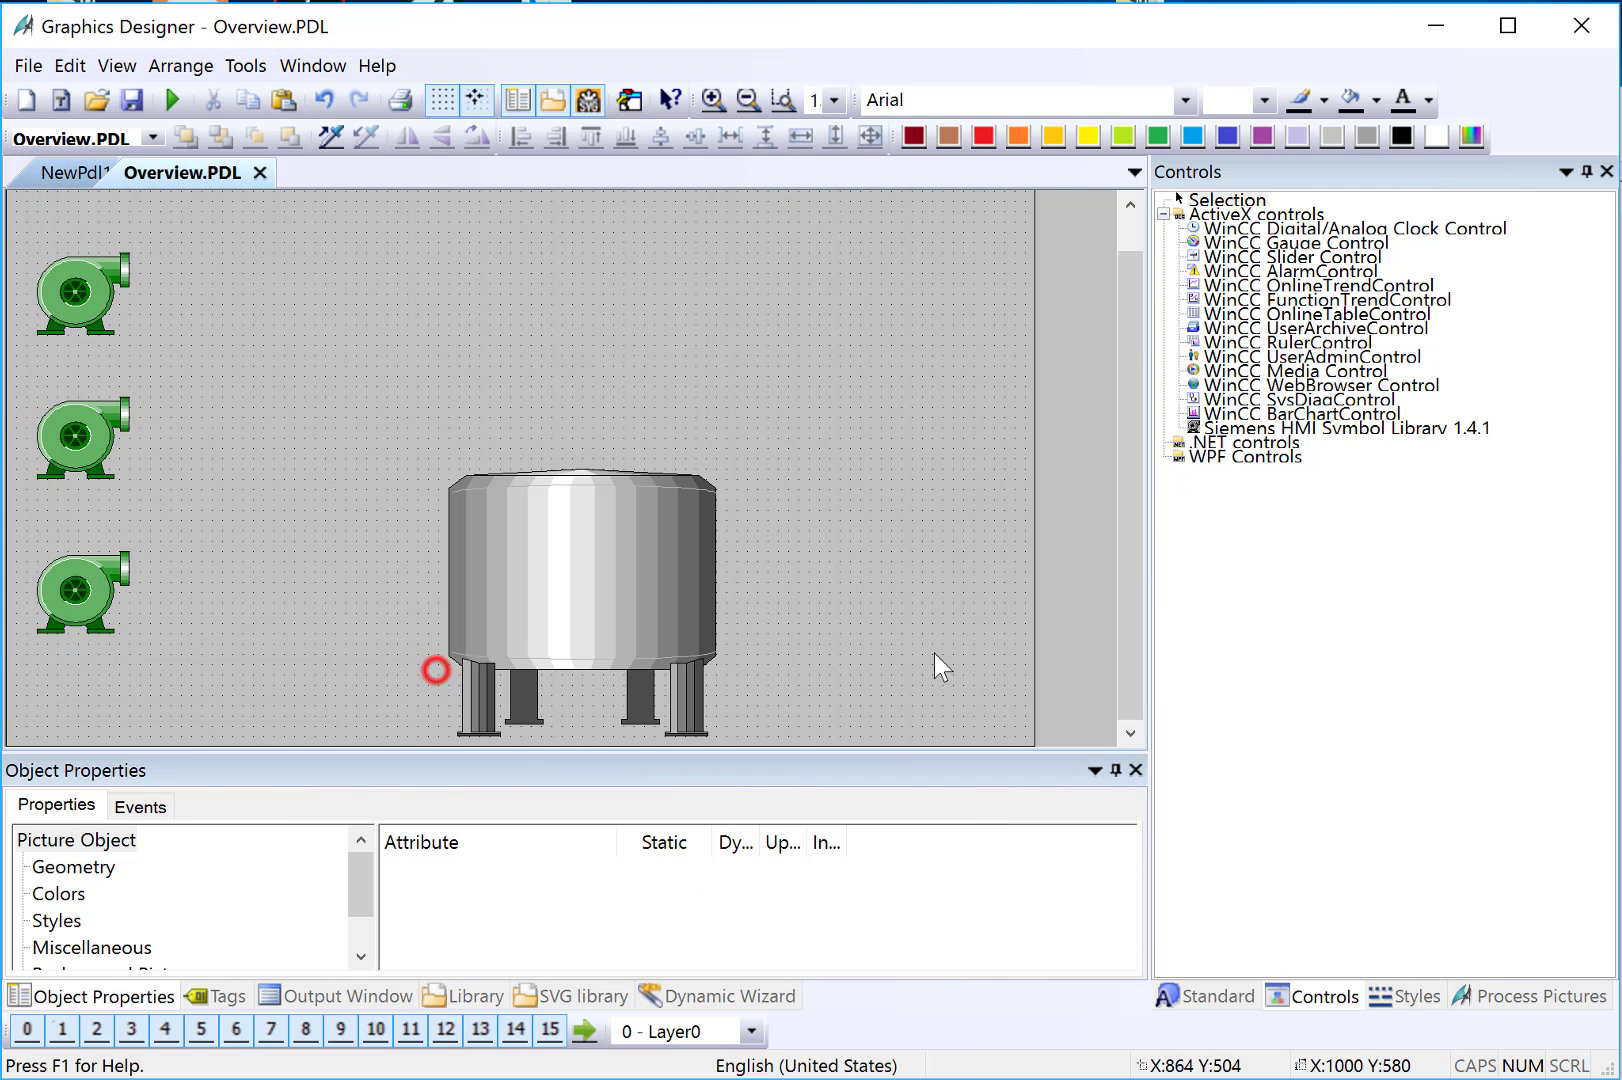
click(578, 510)
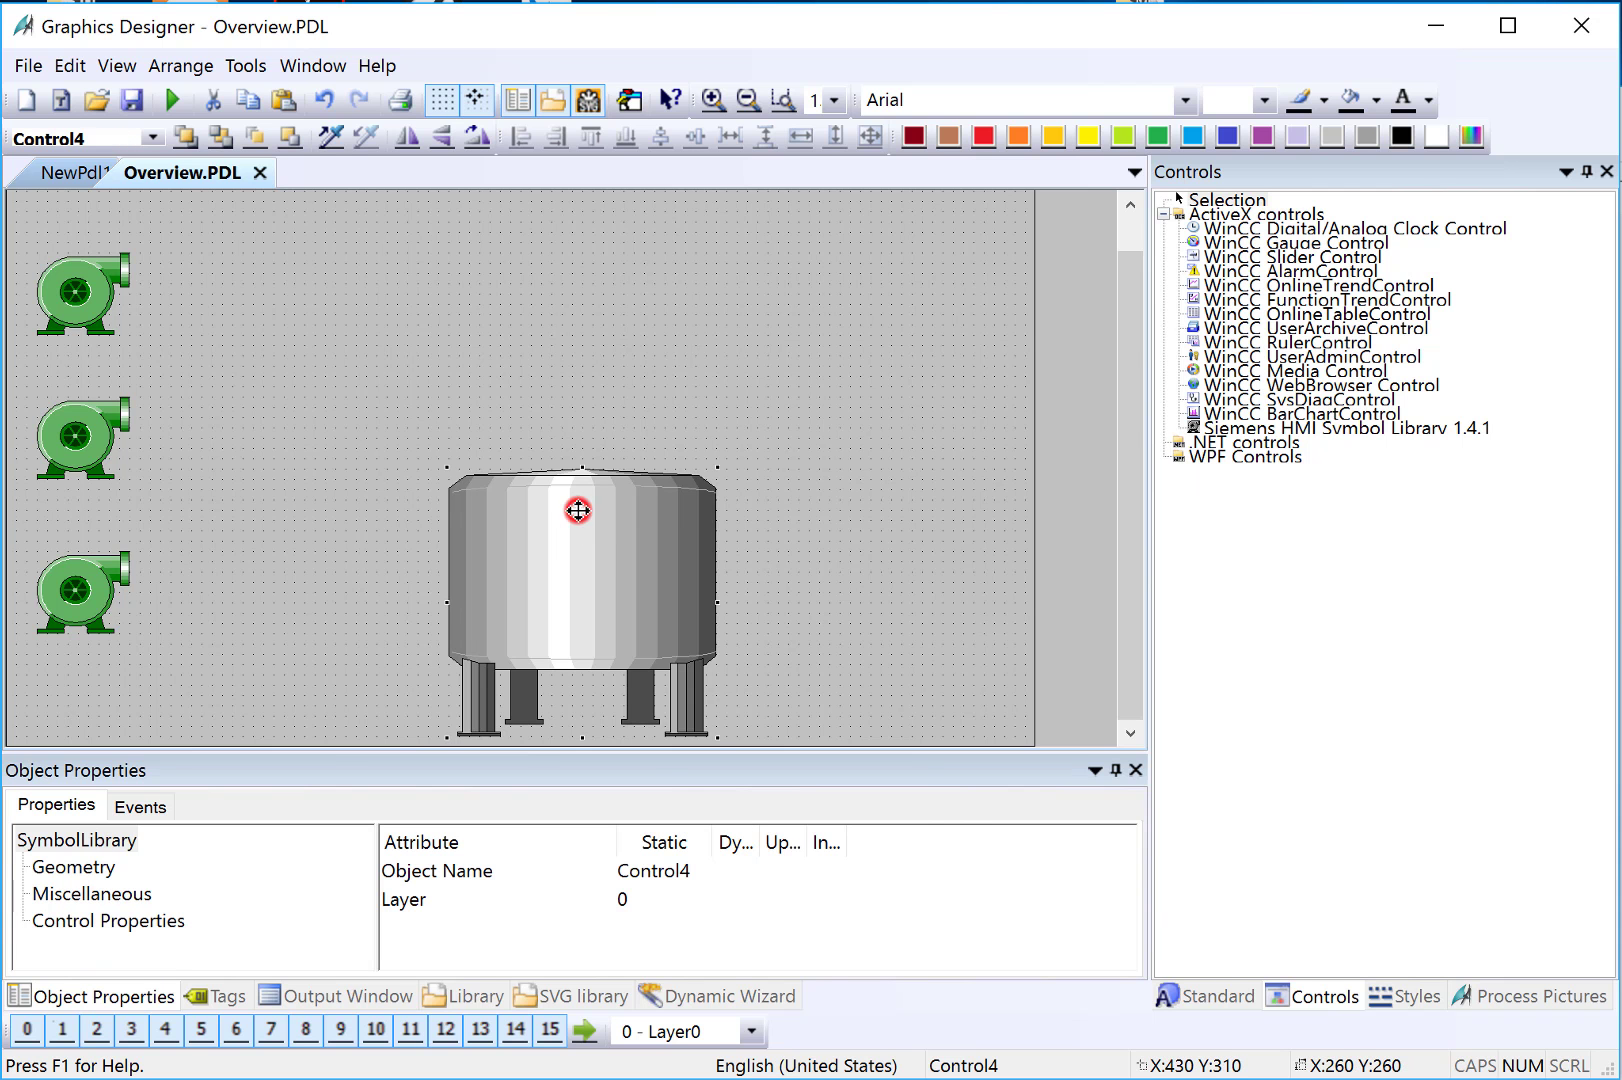
Step: Duplicate the tank, turn the copy into a 55-gallon drum, and shrink it
right_click(578, 510)
click(620, 582)
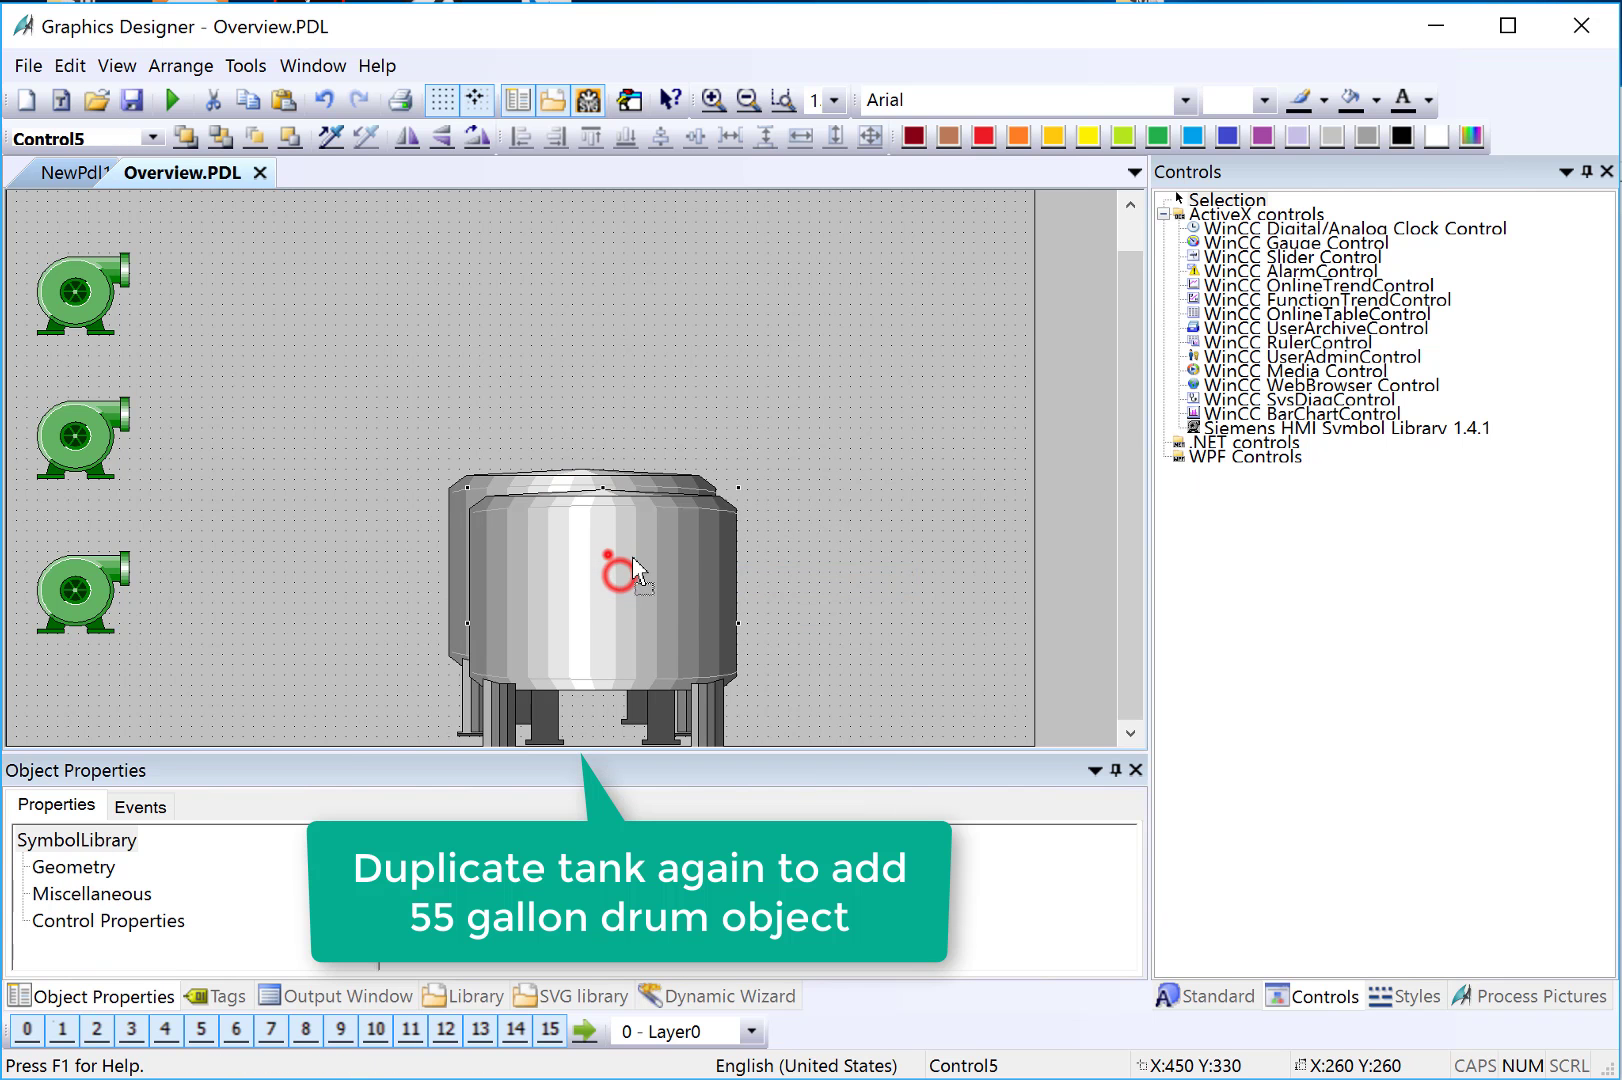
double_click(868, 553)
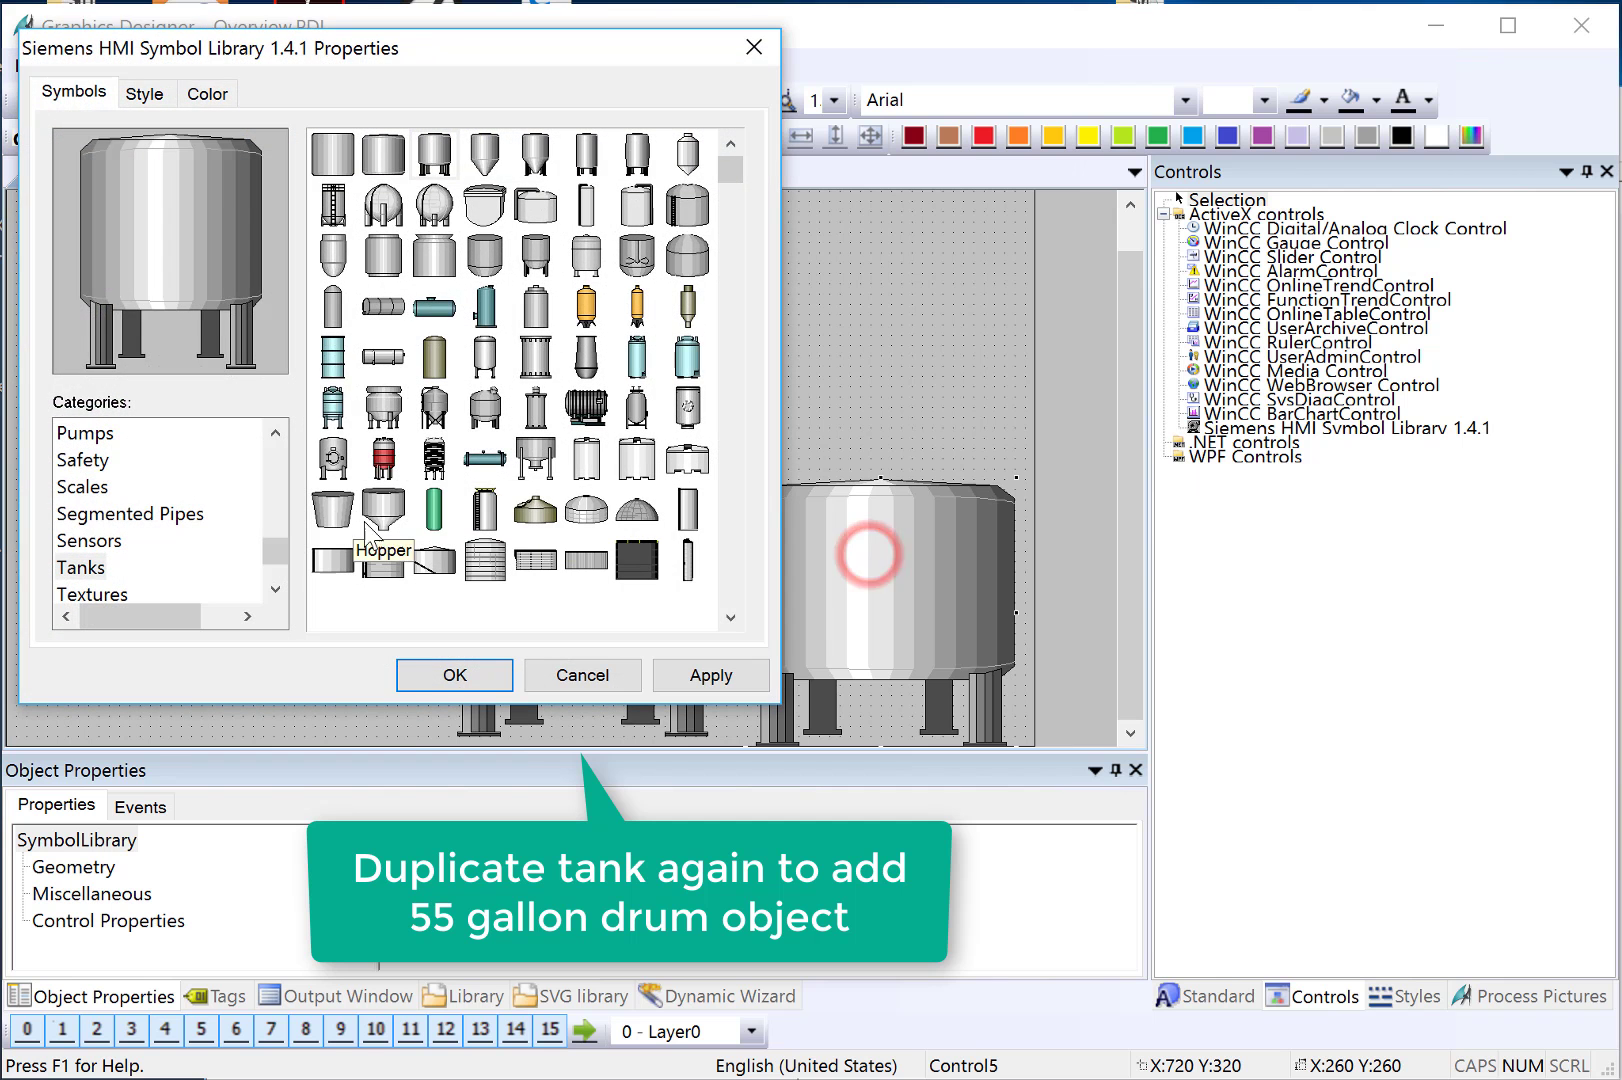
click(333, 357)
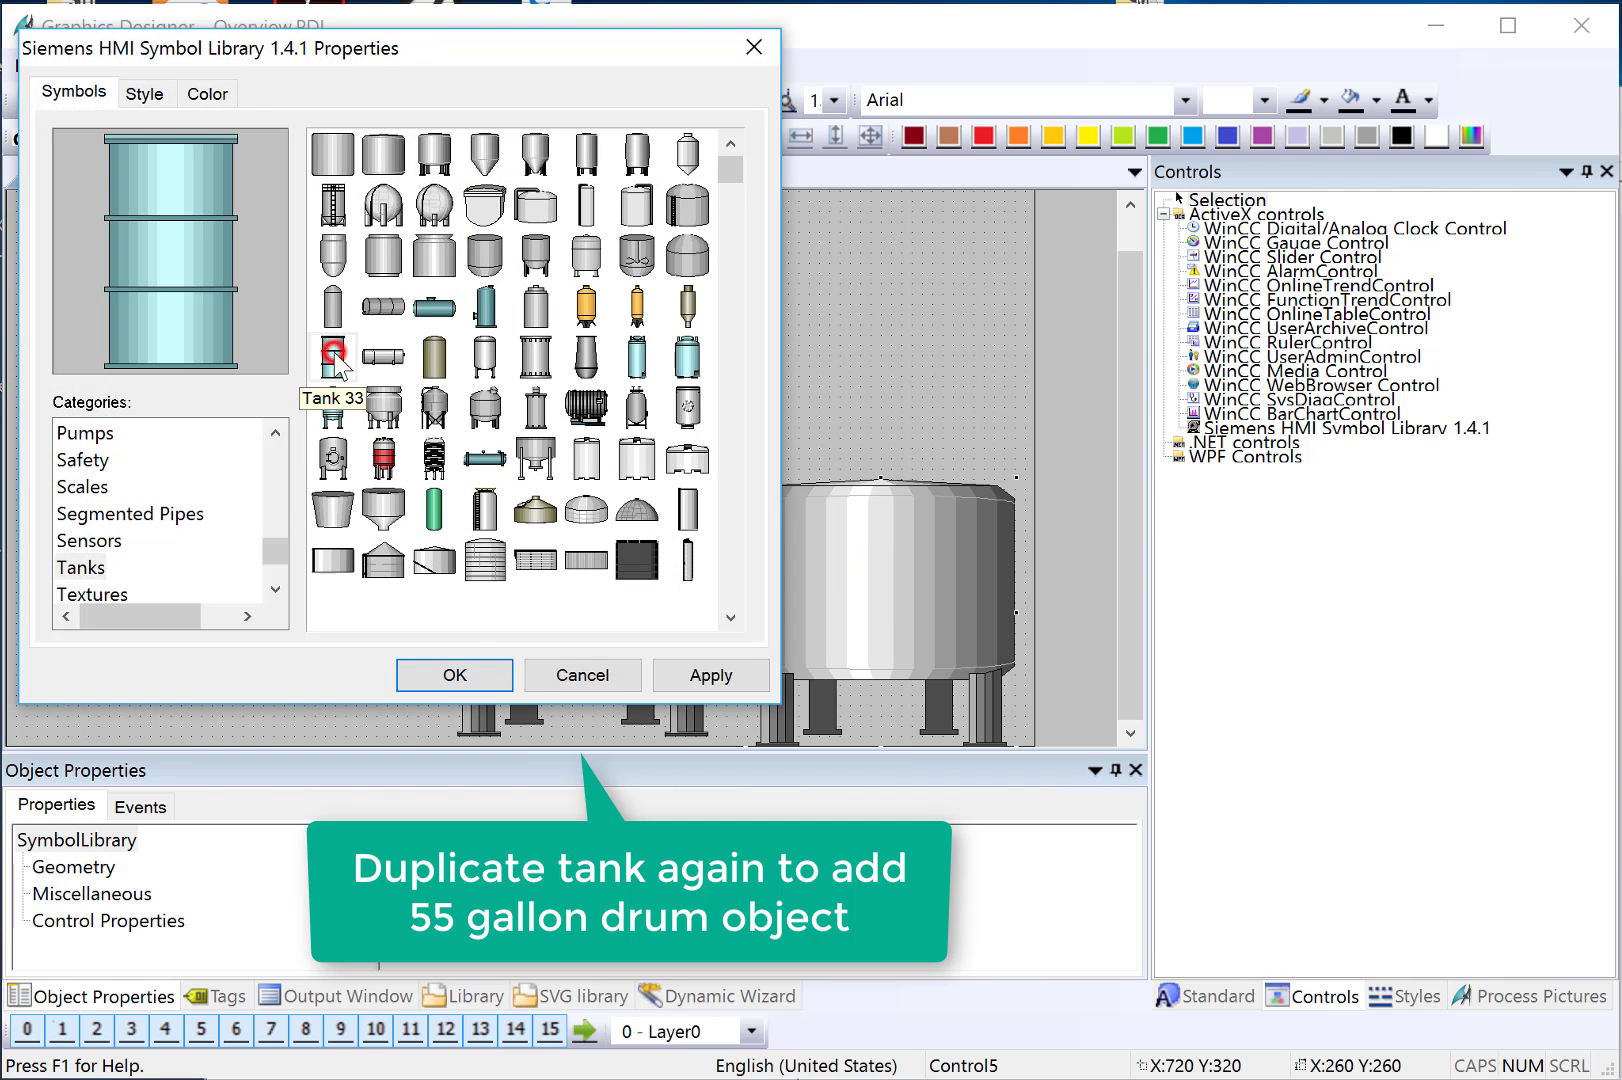
click(474, 676)
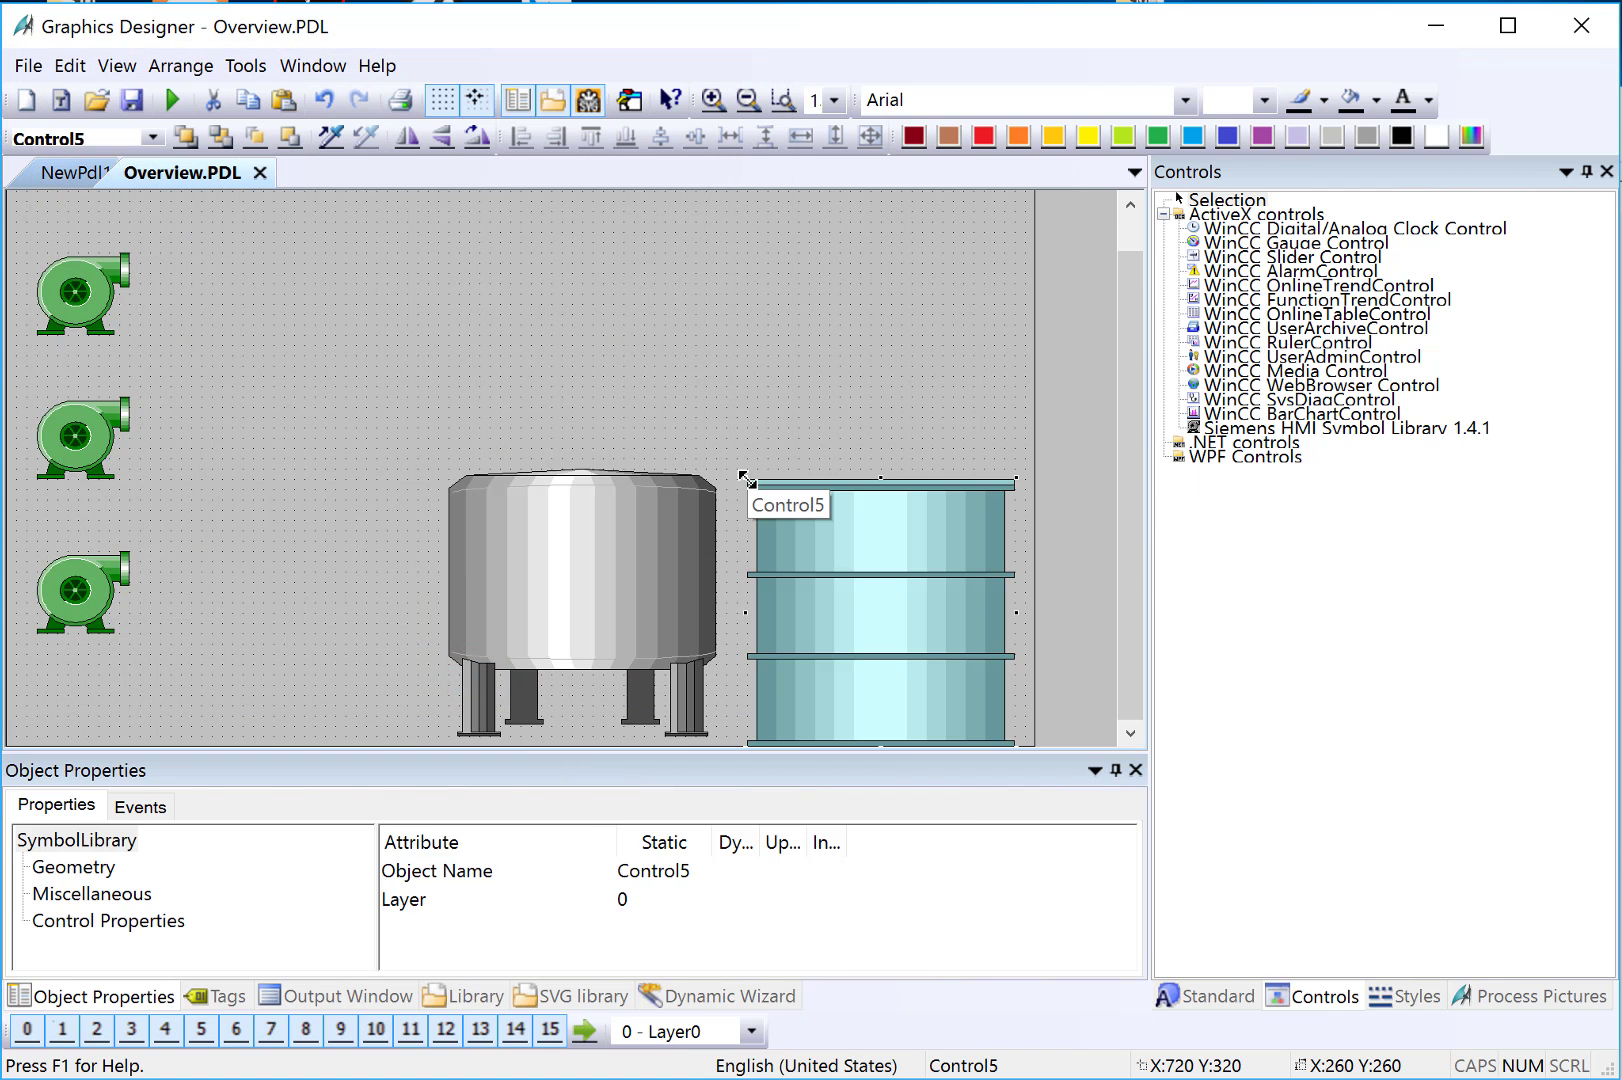
drag(747, 480, 829, 627)
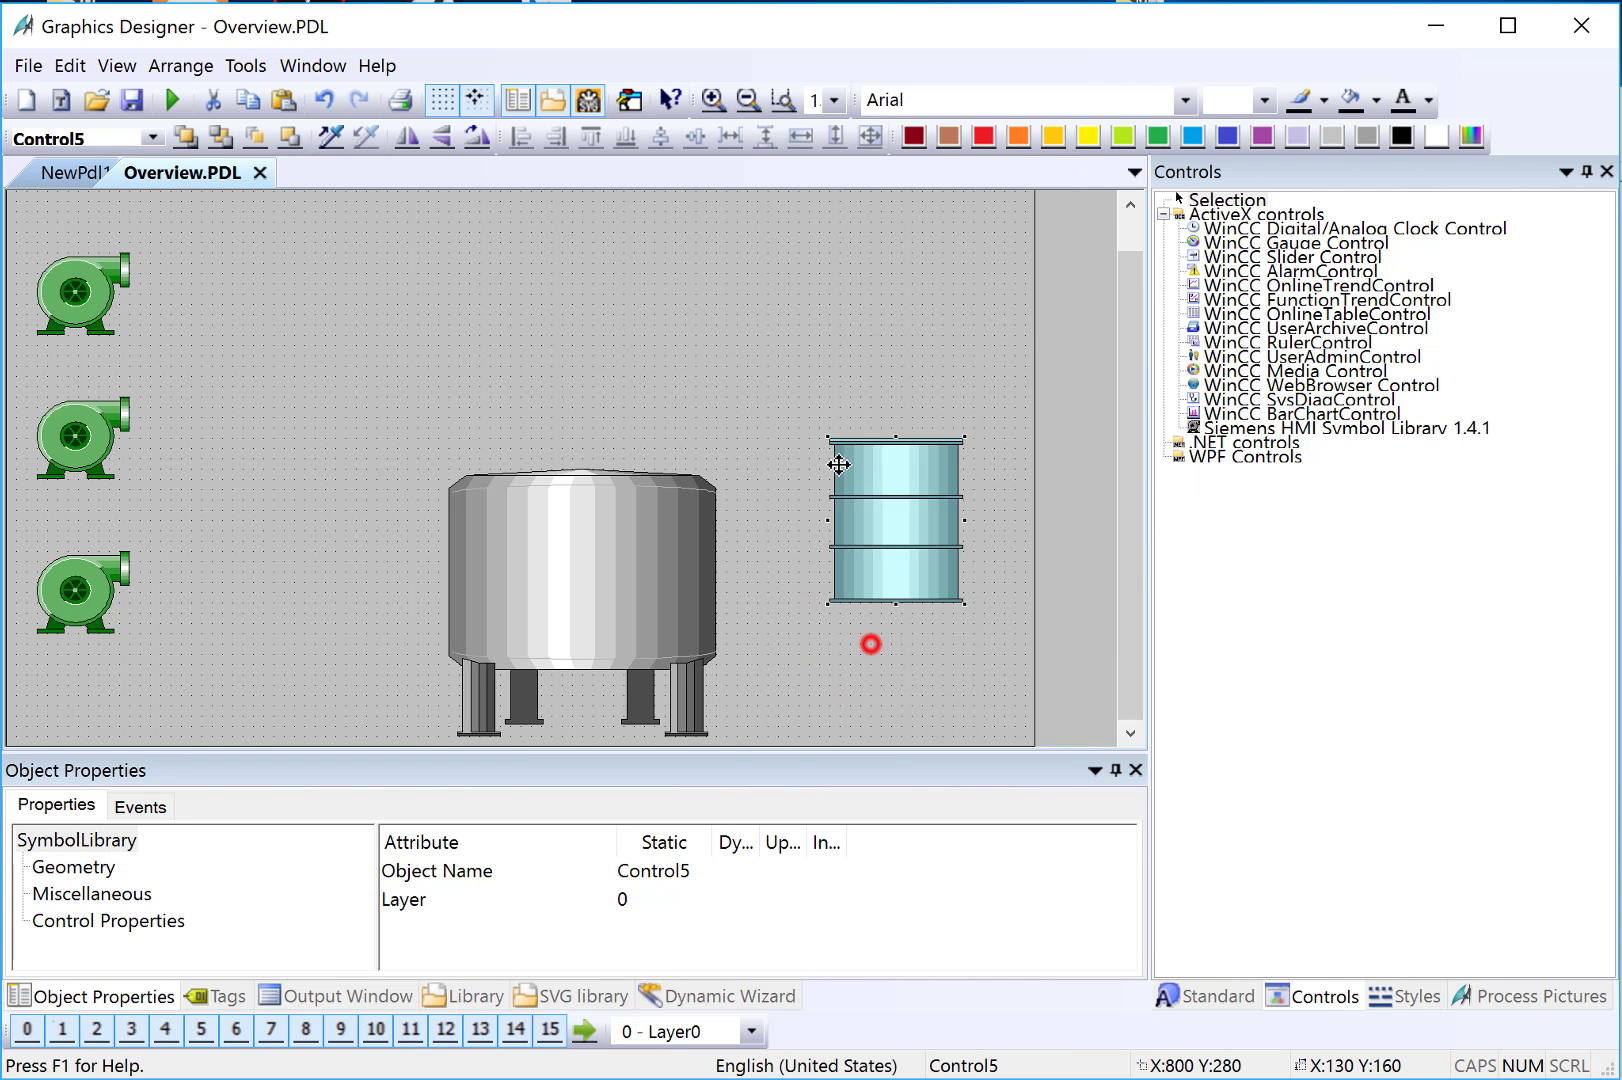
Step: Make the grey tank taller and wider, and nudge the drum slightly right
click(646, 594)
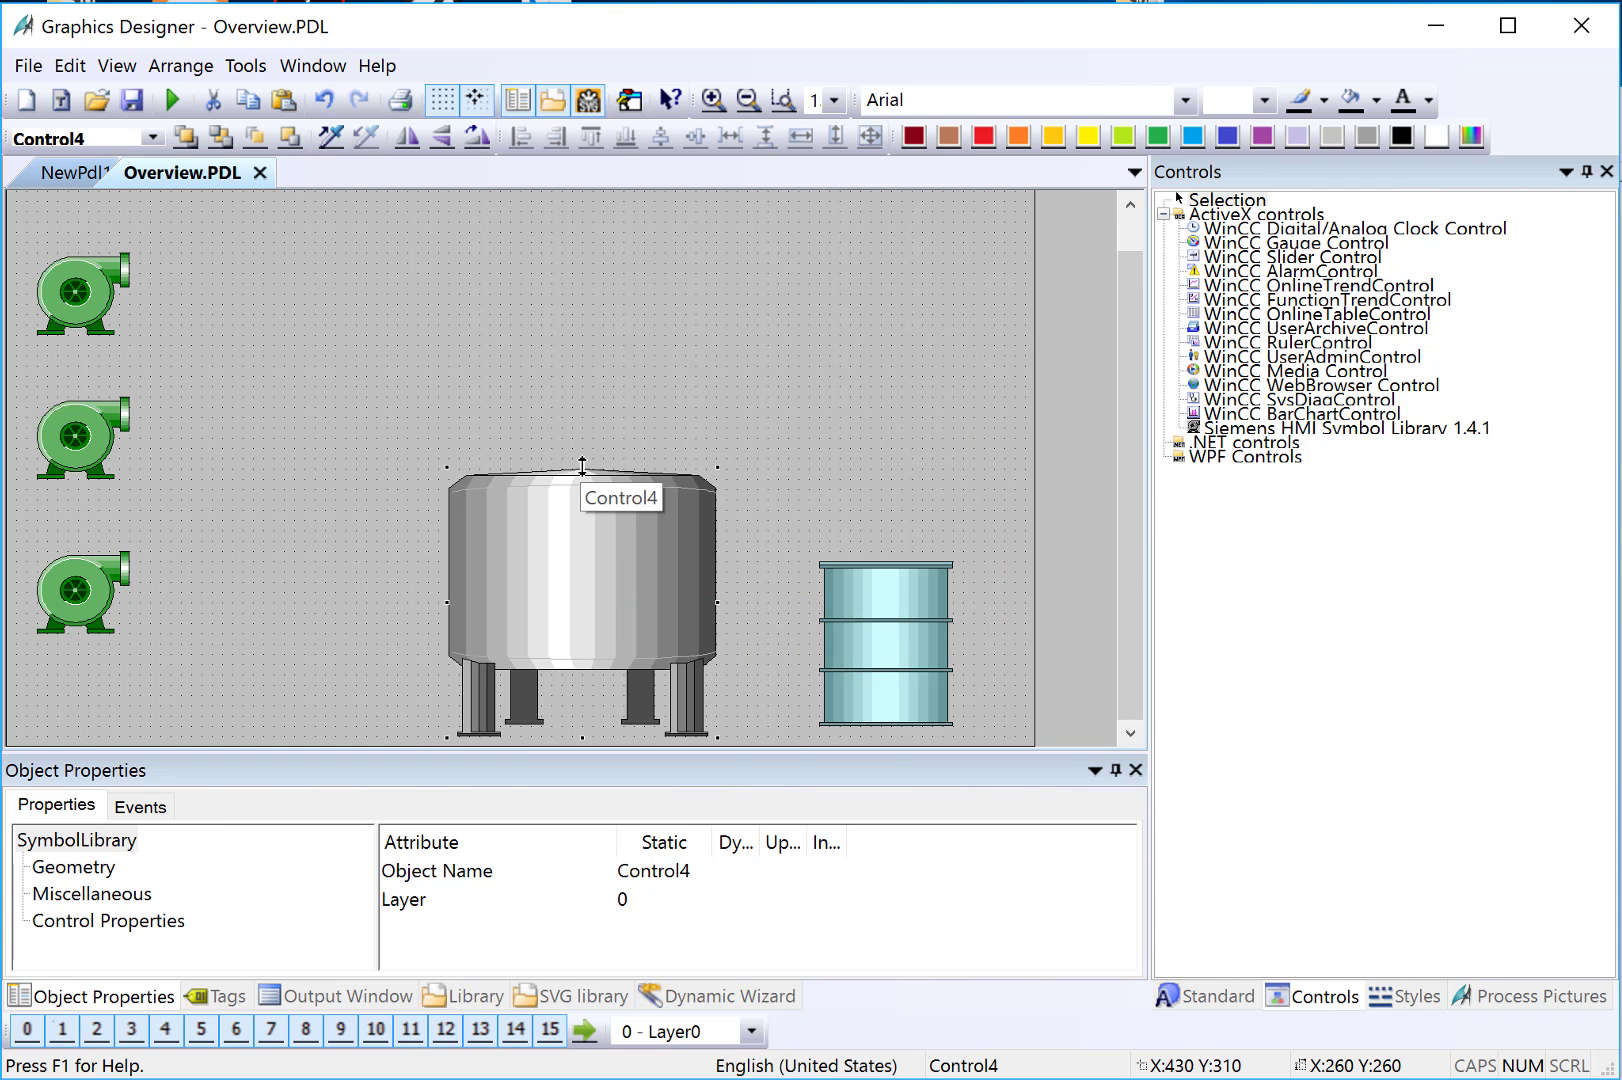
drag(582, 466, 582, 396)
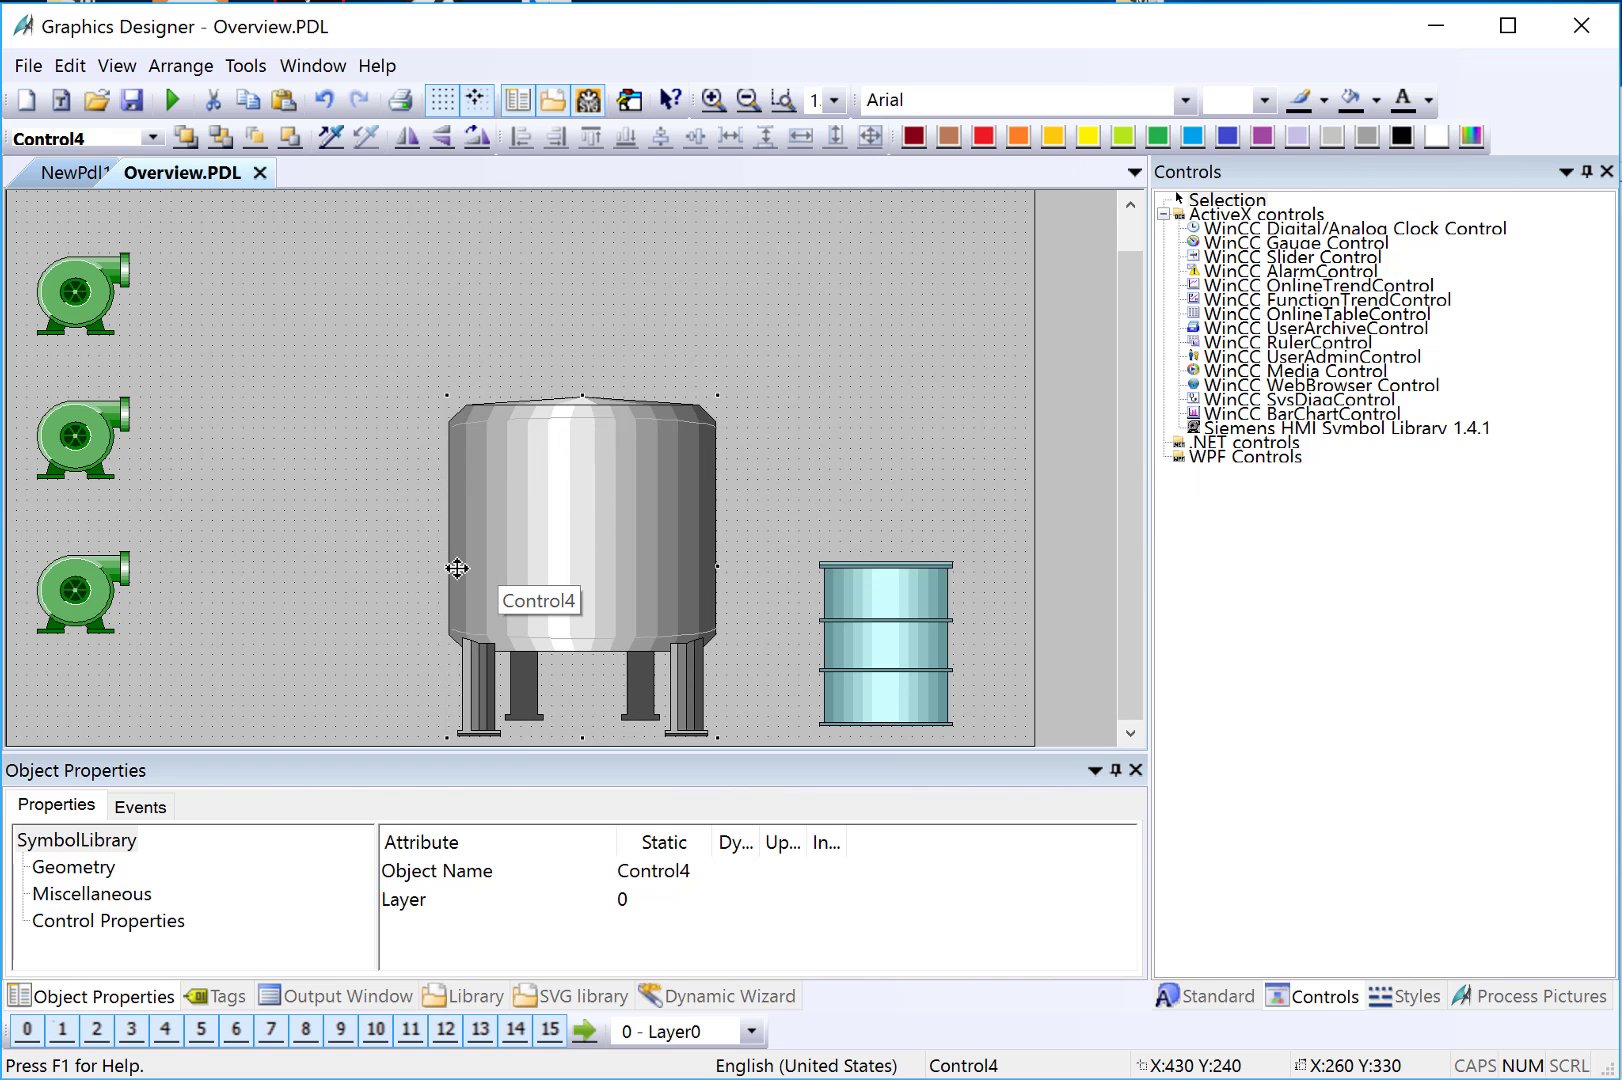
drag(448, 568, 386, 566)
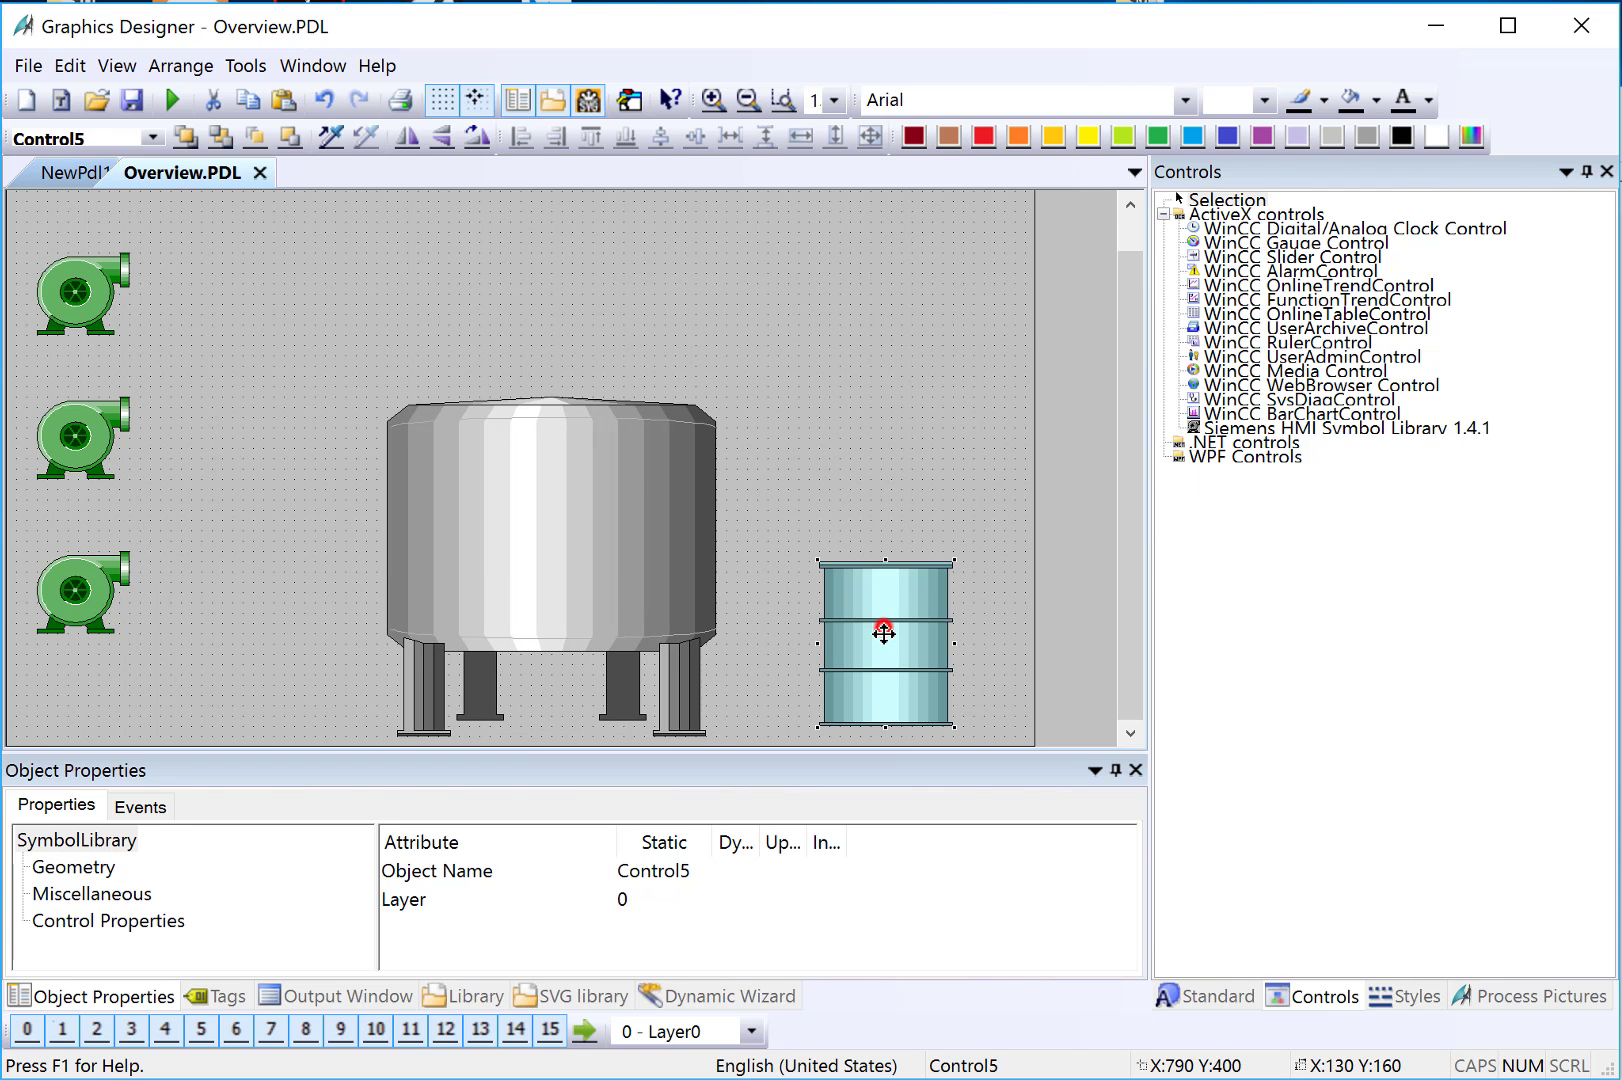
drag(885, 617, 905, 627)
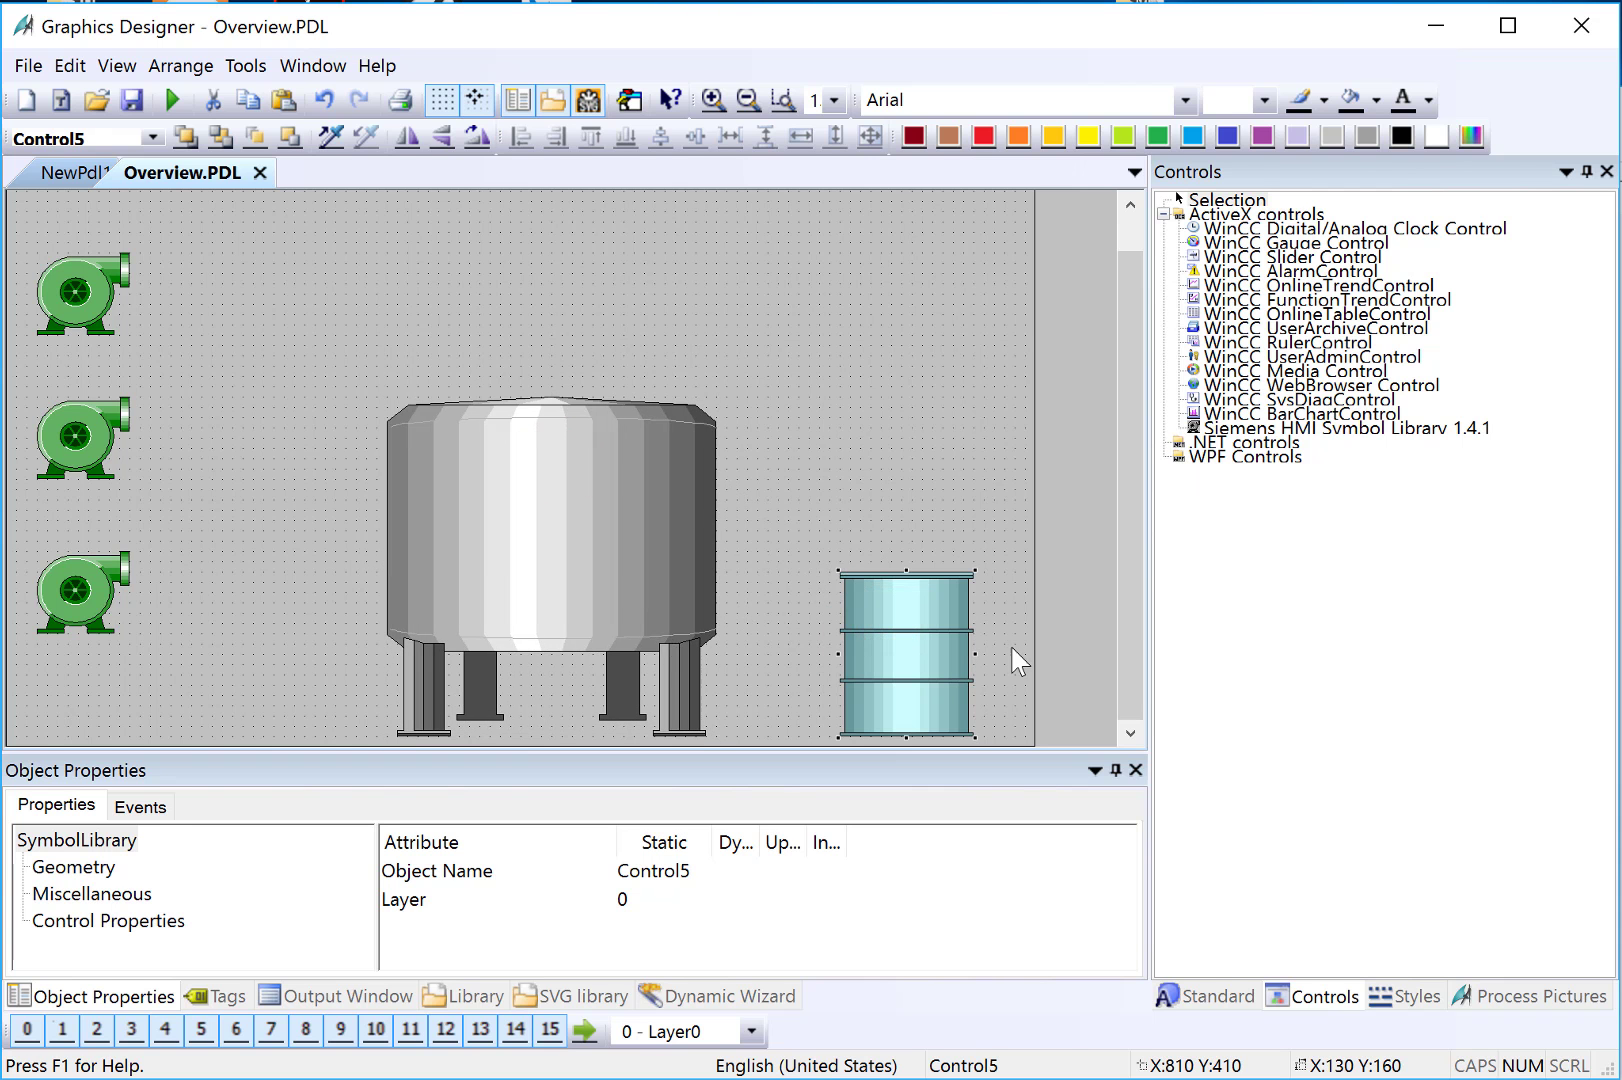
Step: Duplicate the drum, change the copy to a handwheel tee valve, and place it at the tank's upper right
right_click(897, 614)
click(960, 682)
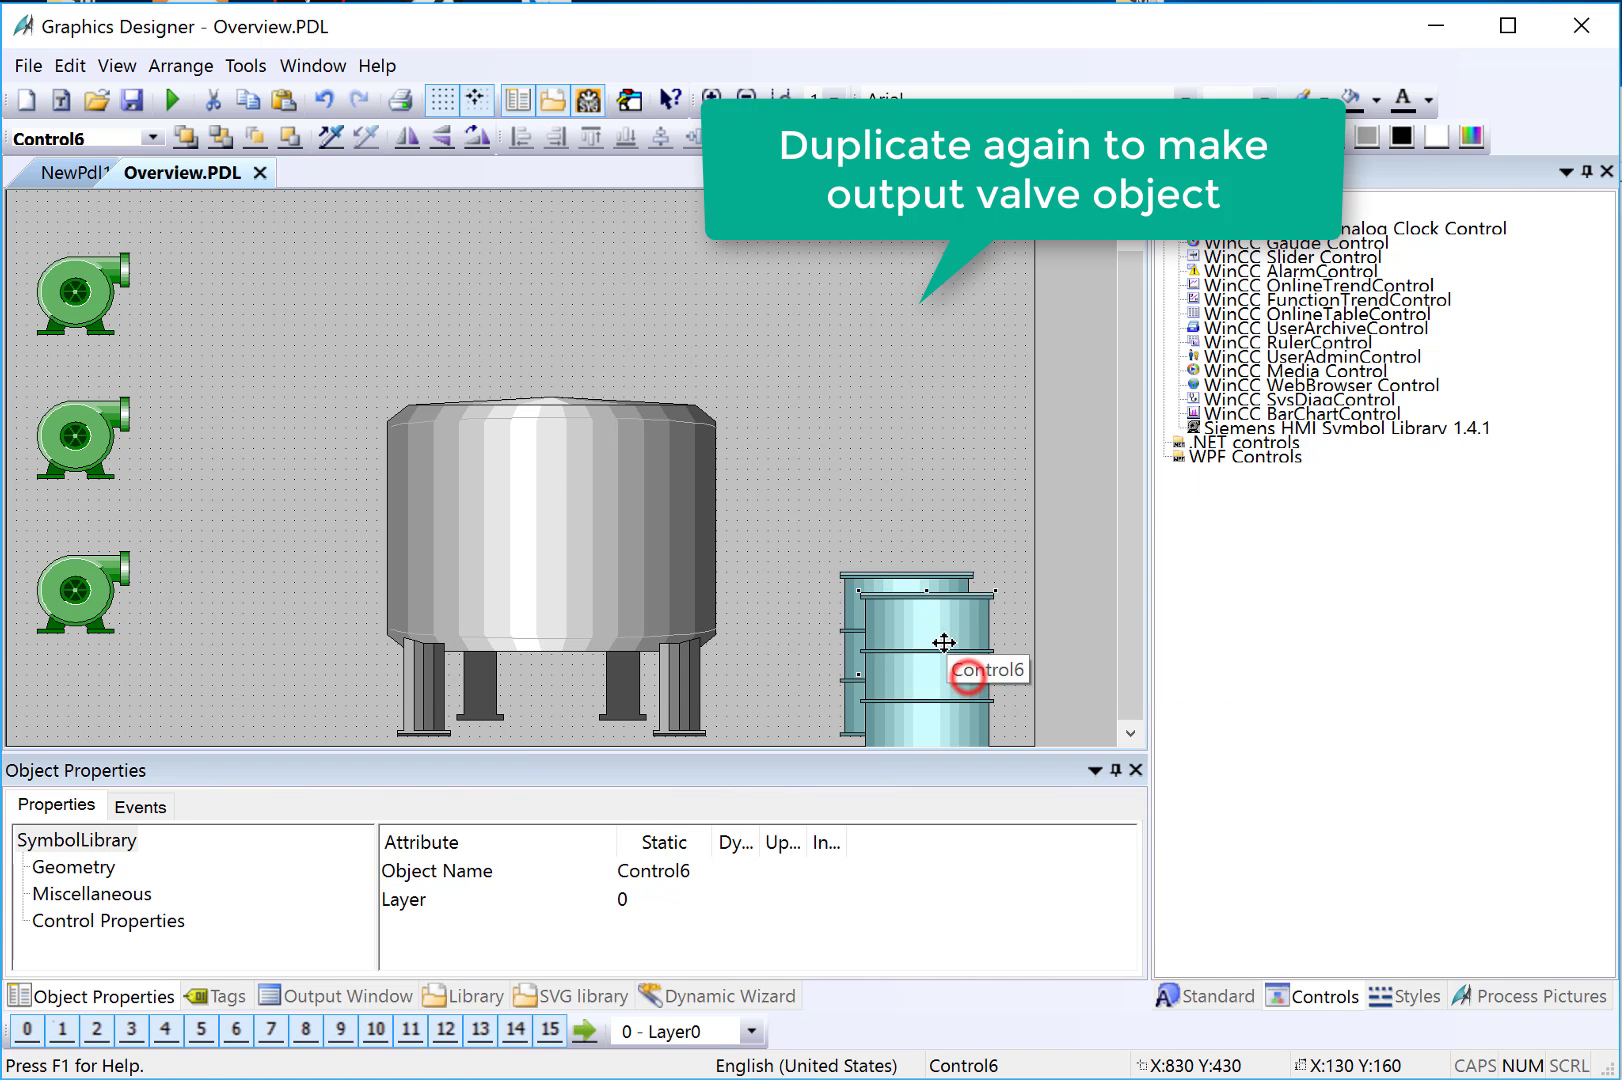
drag(943, 640, 880, 405)
double_click(870, 392)
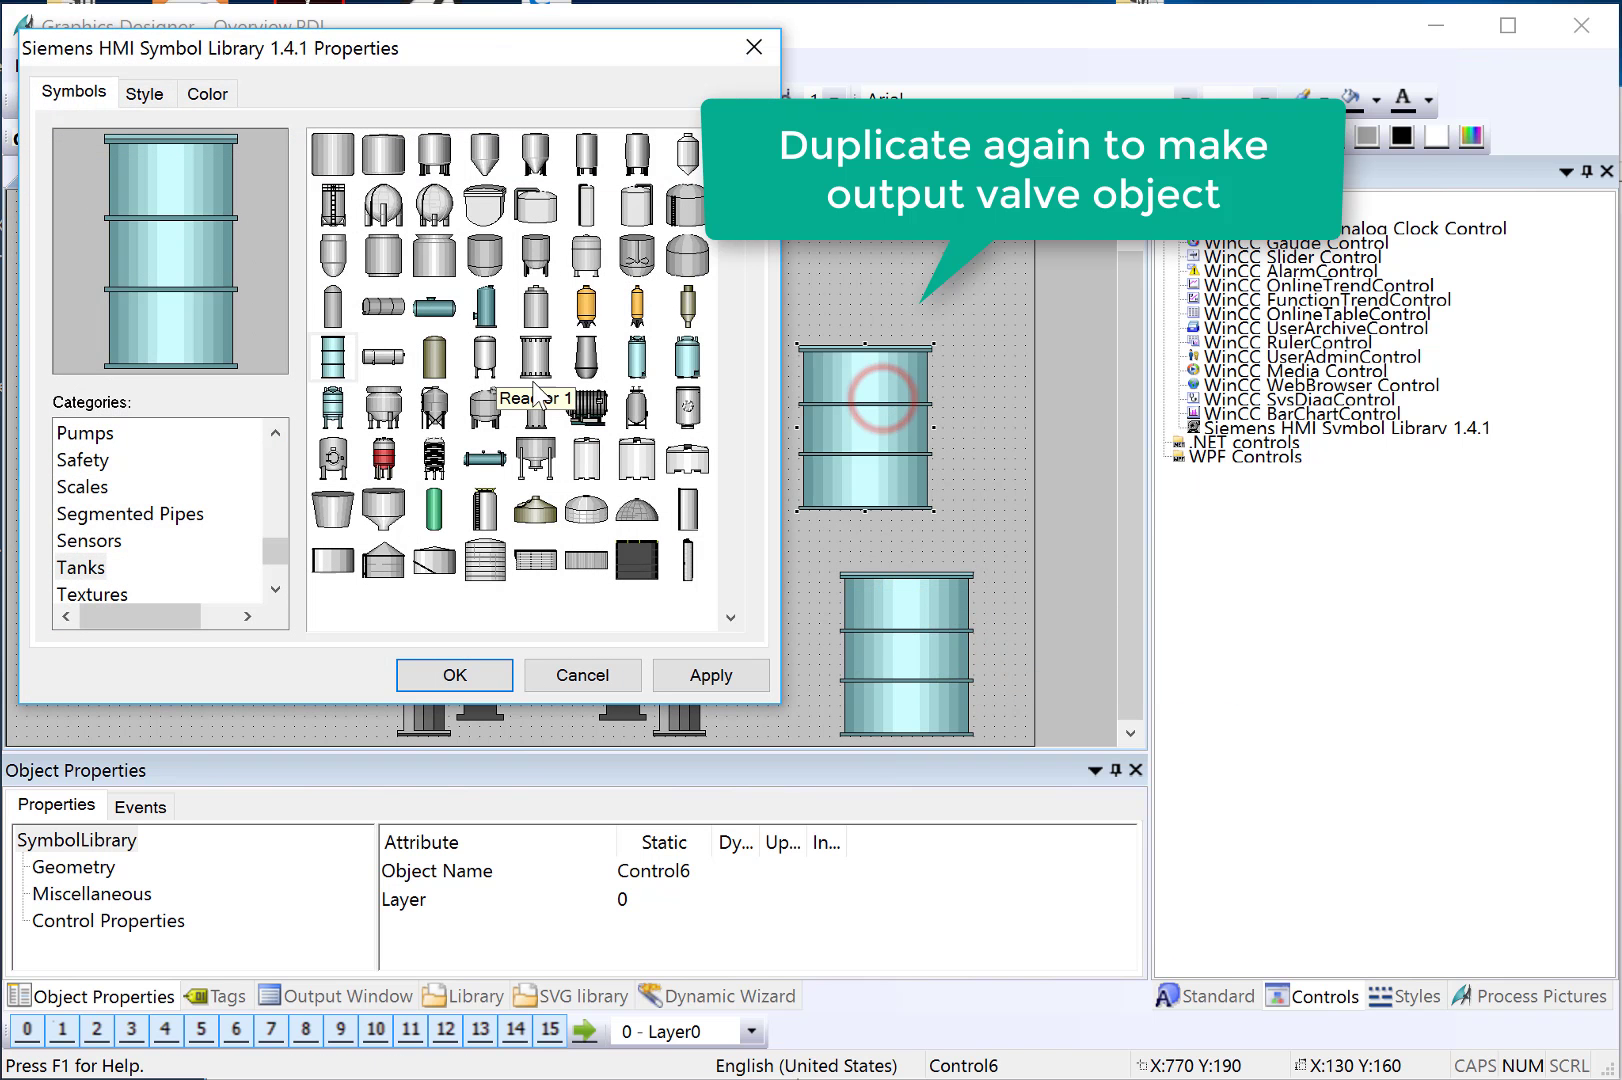
key(v)
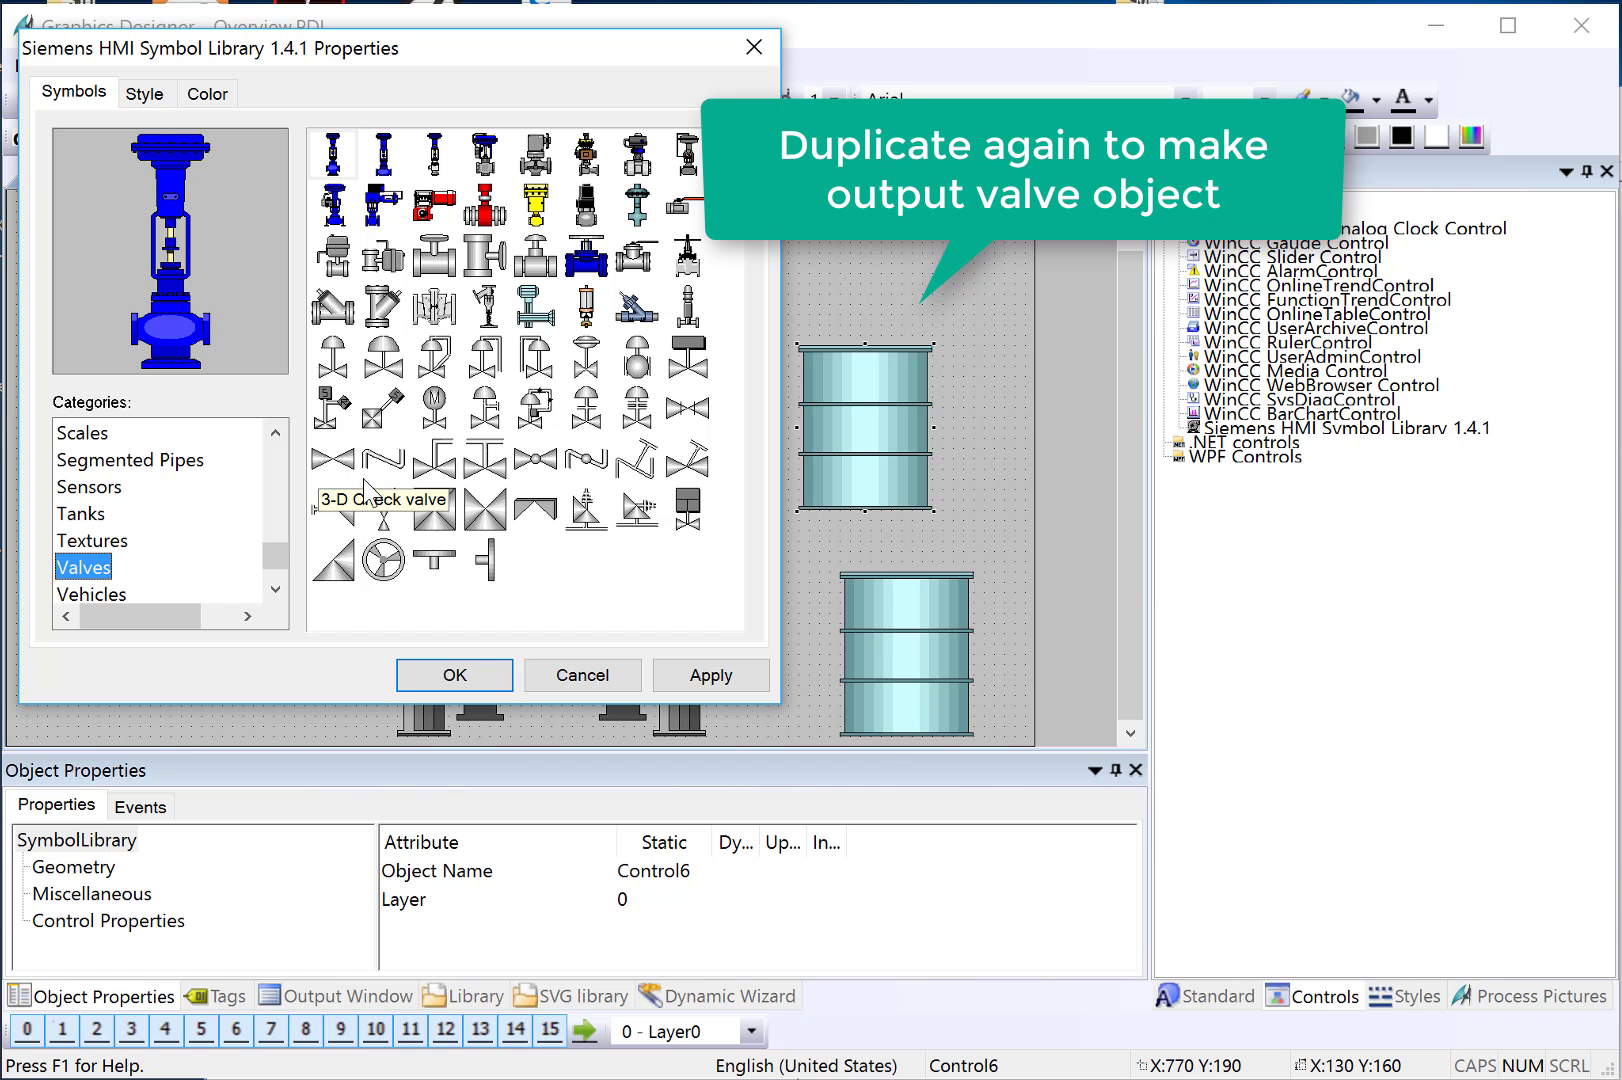
click(434, 257)
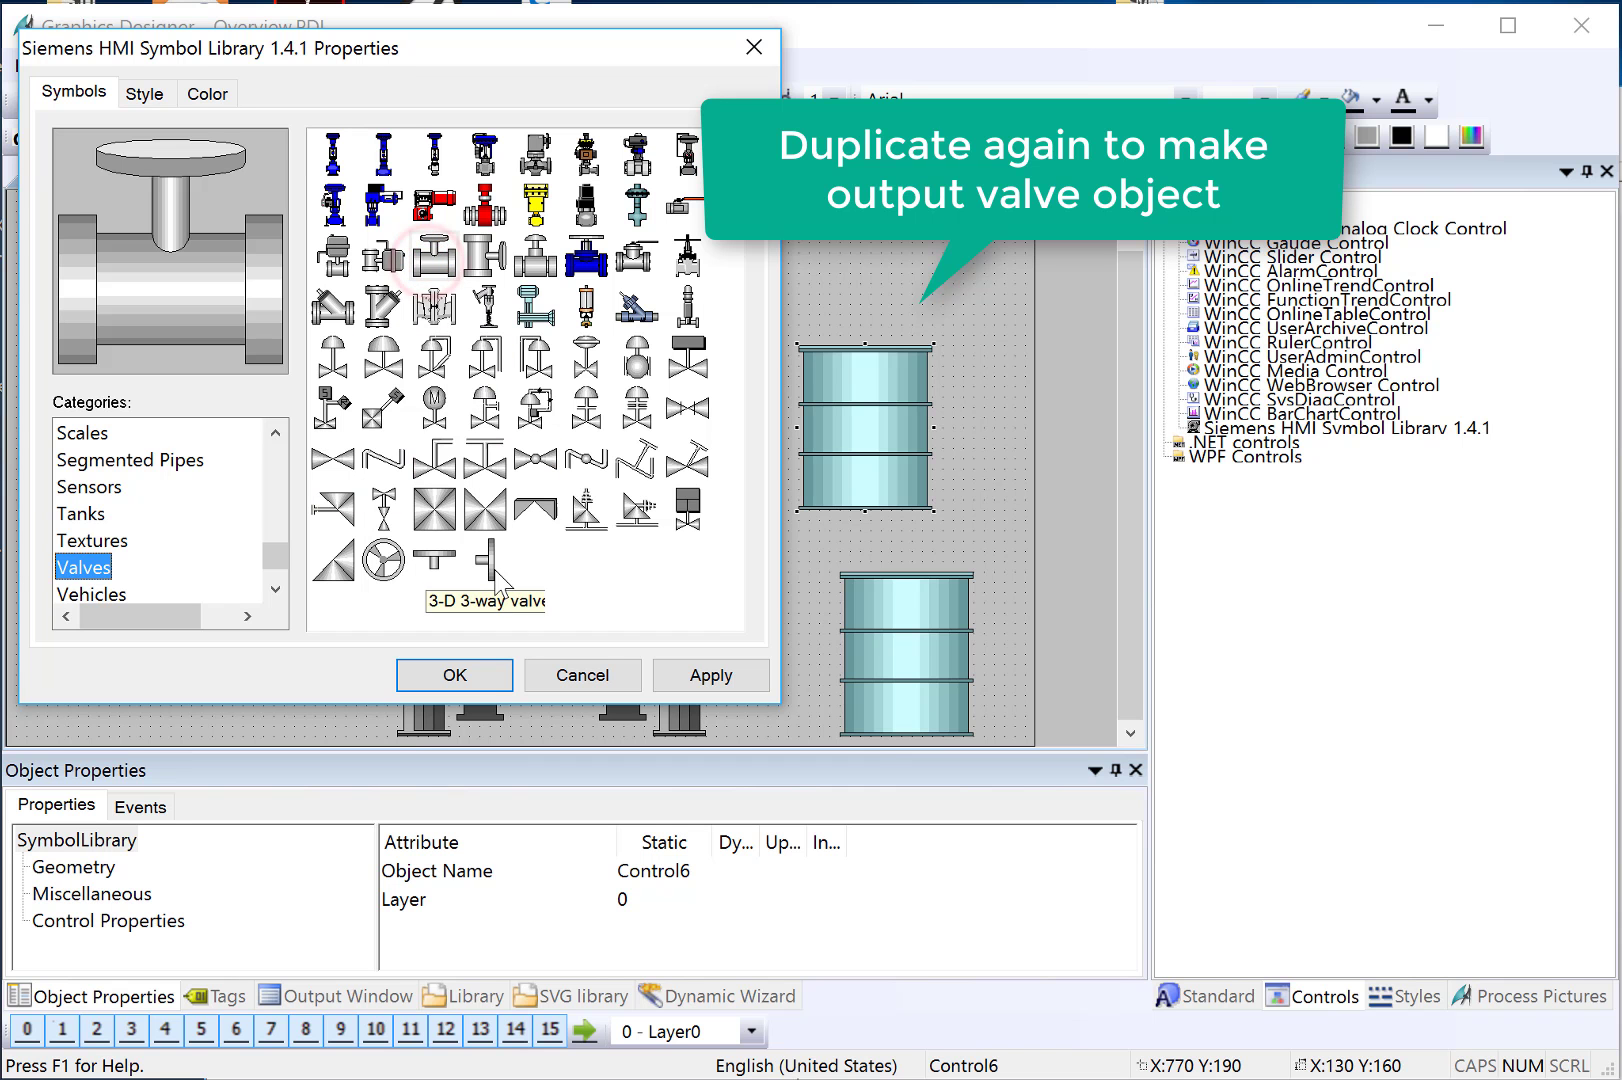
click(445, 675)
mouse_move(795, 345)
mouse_down()
mouse_move(818, 435)
mouse_move(780, 503)
mouse_up()
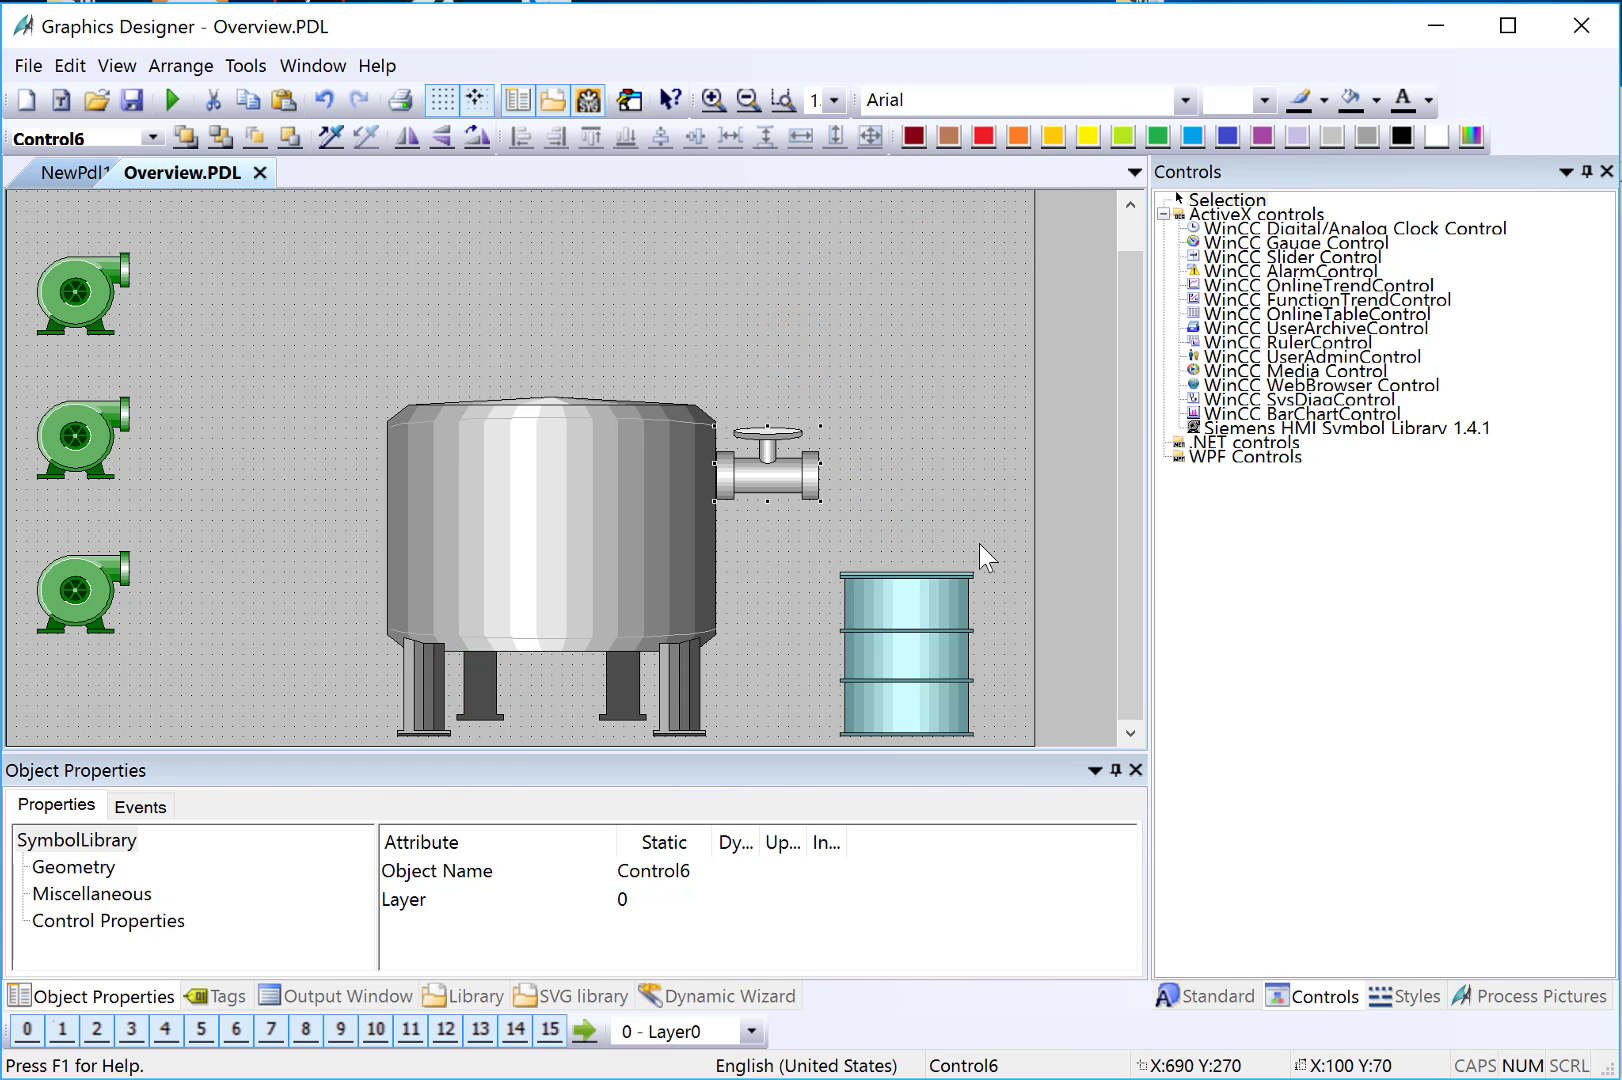
Step: Draw a Tube bend, rotate and mirror it to point downward, and attach it to the valve outlet
click(1220, 1005)
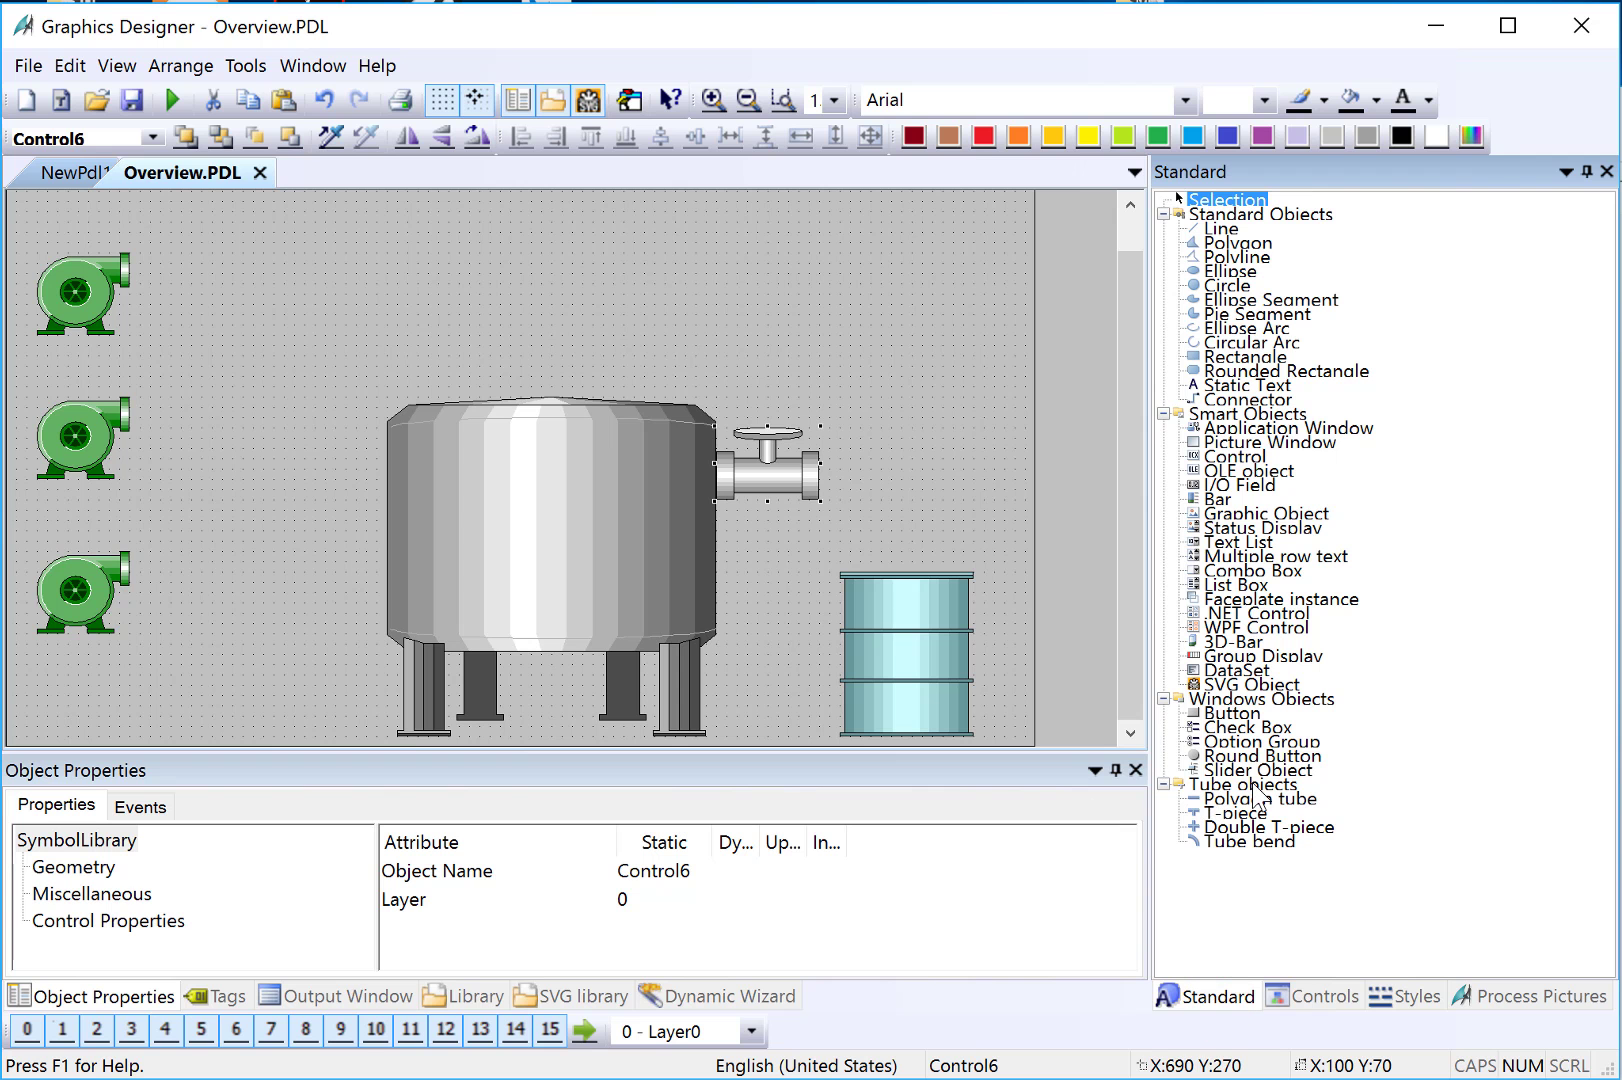
click(1240, 842)
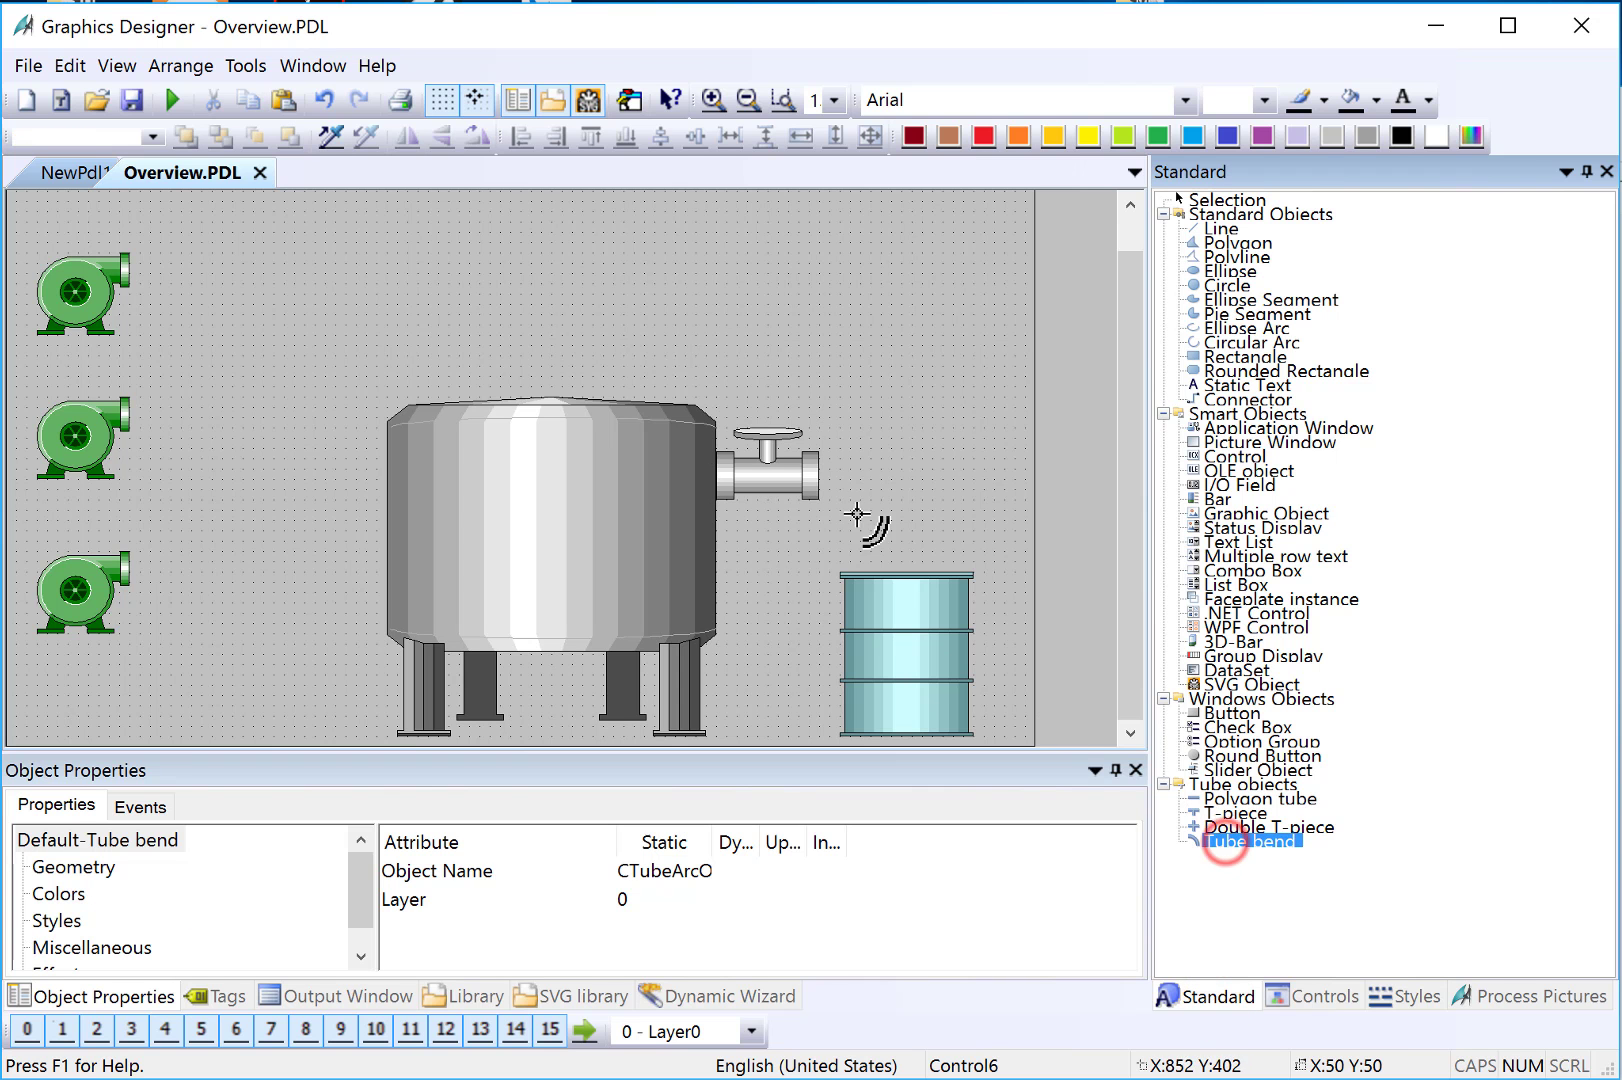
drag(848, 440, 915, 520)
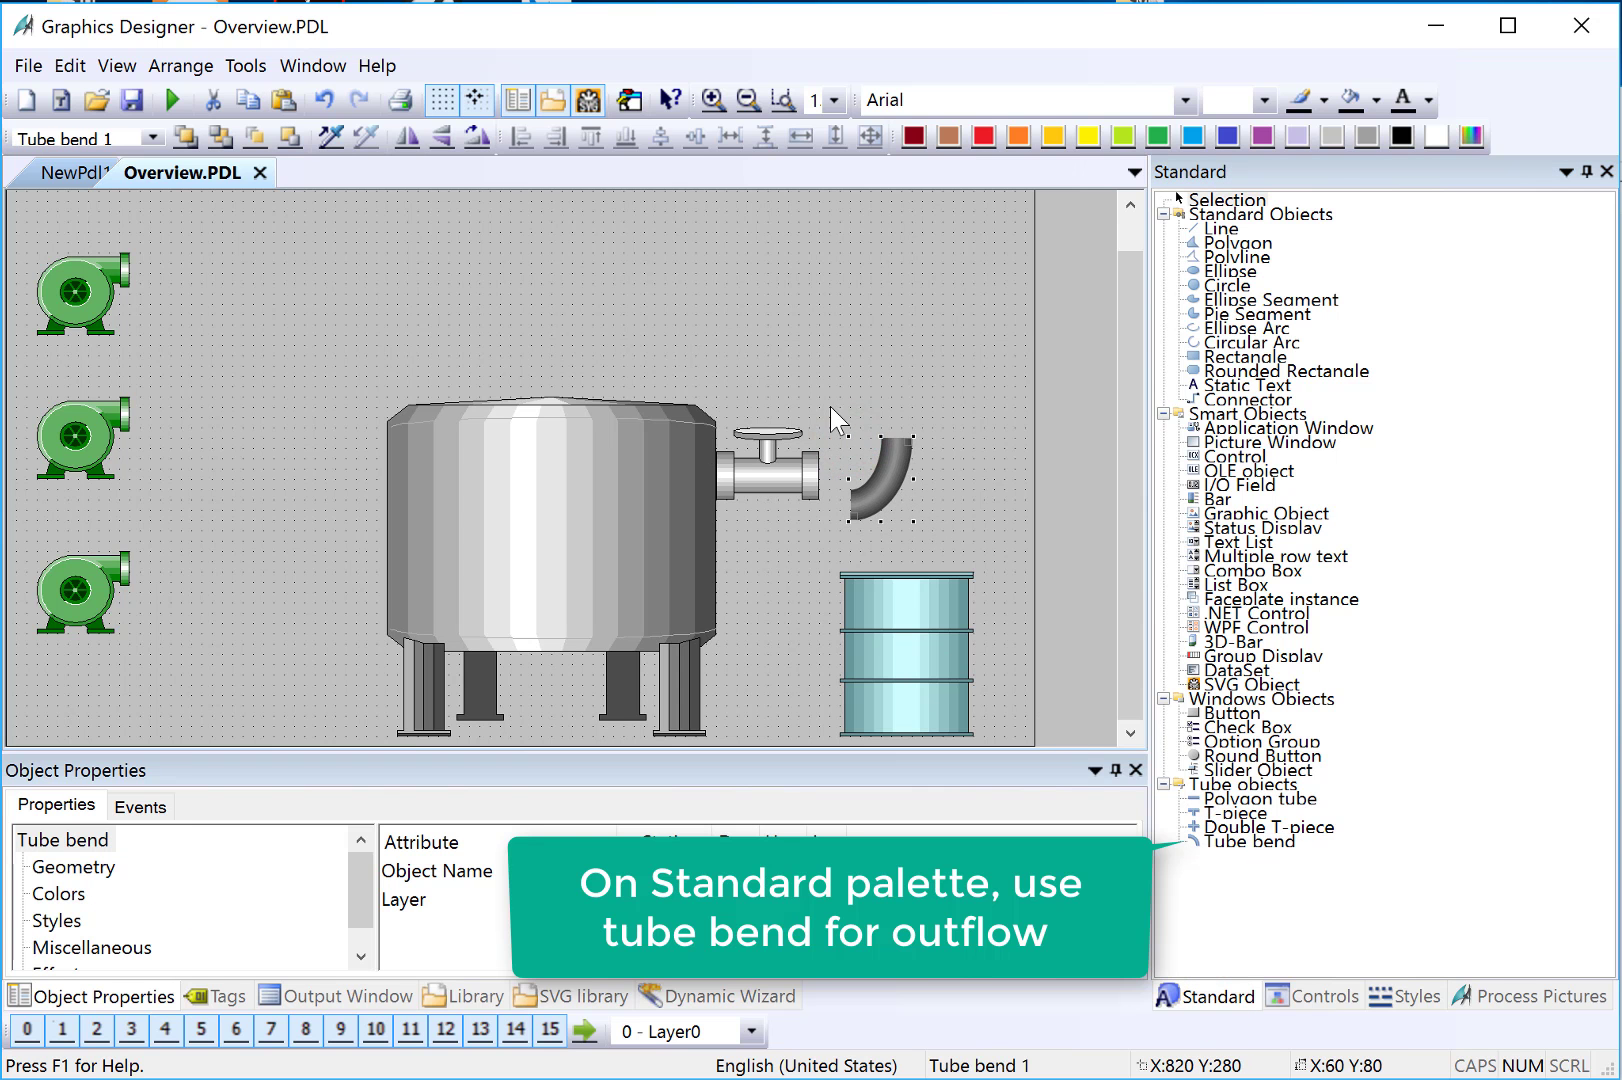
click(481, 141)
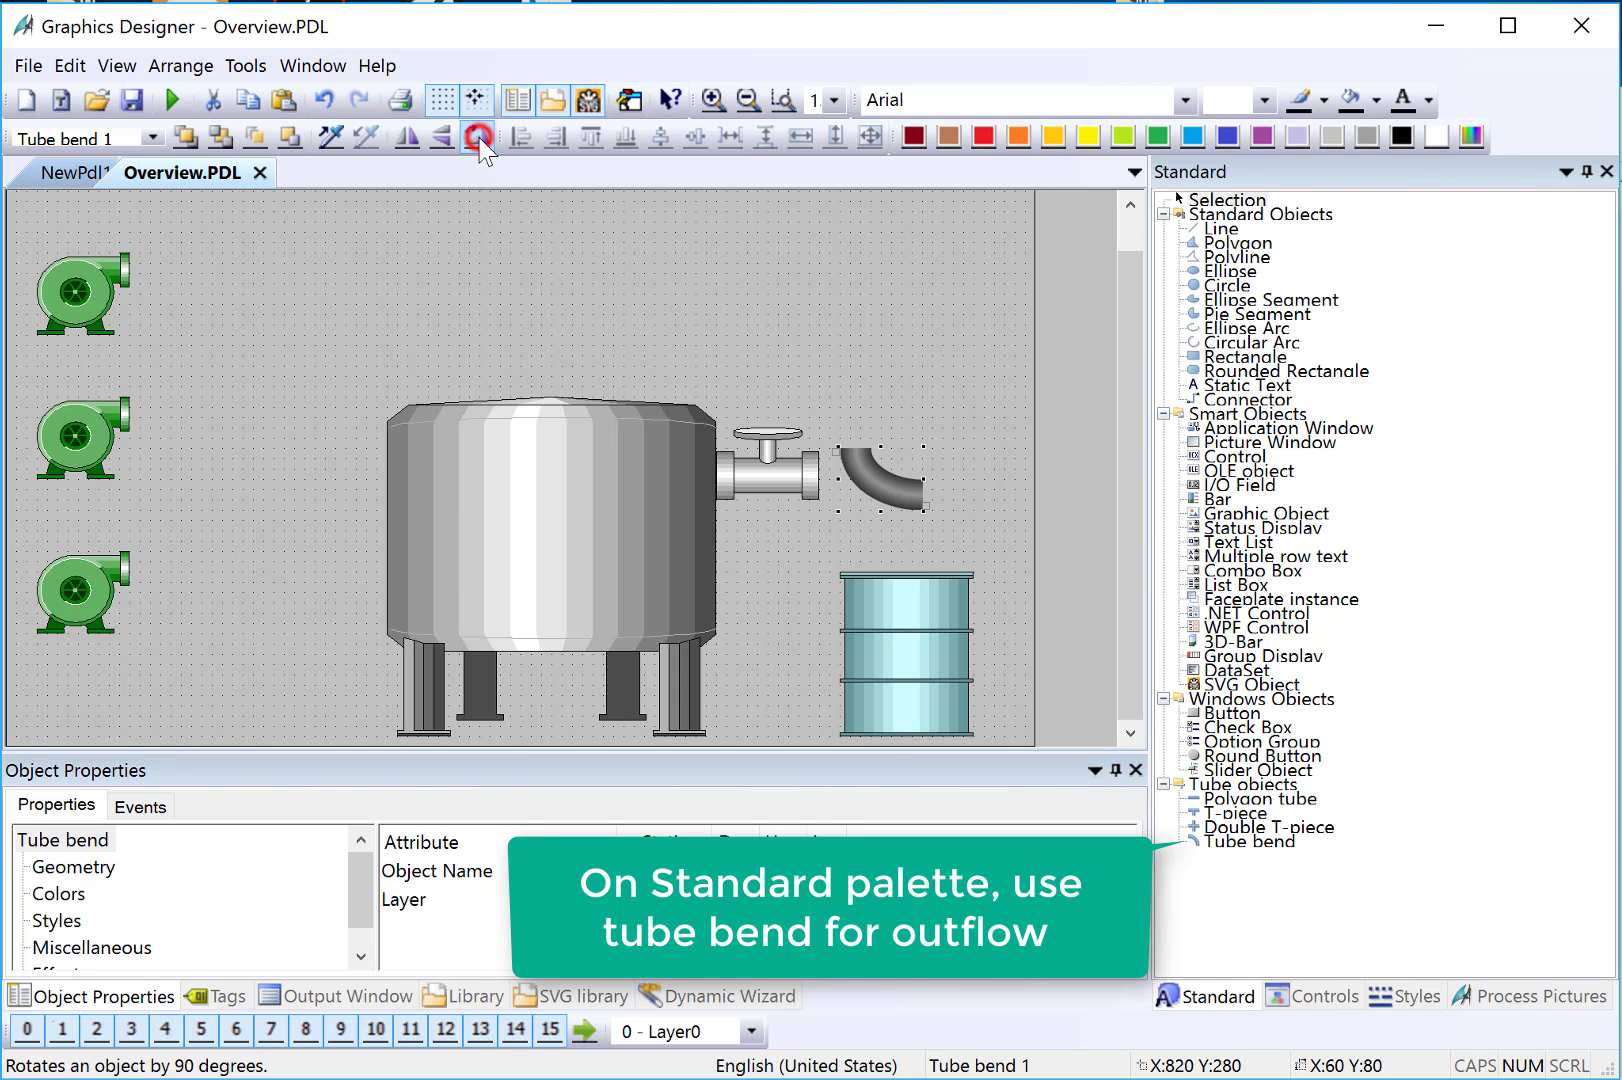
click(409, 139)
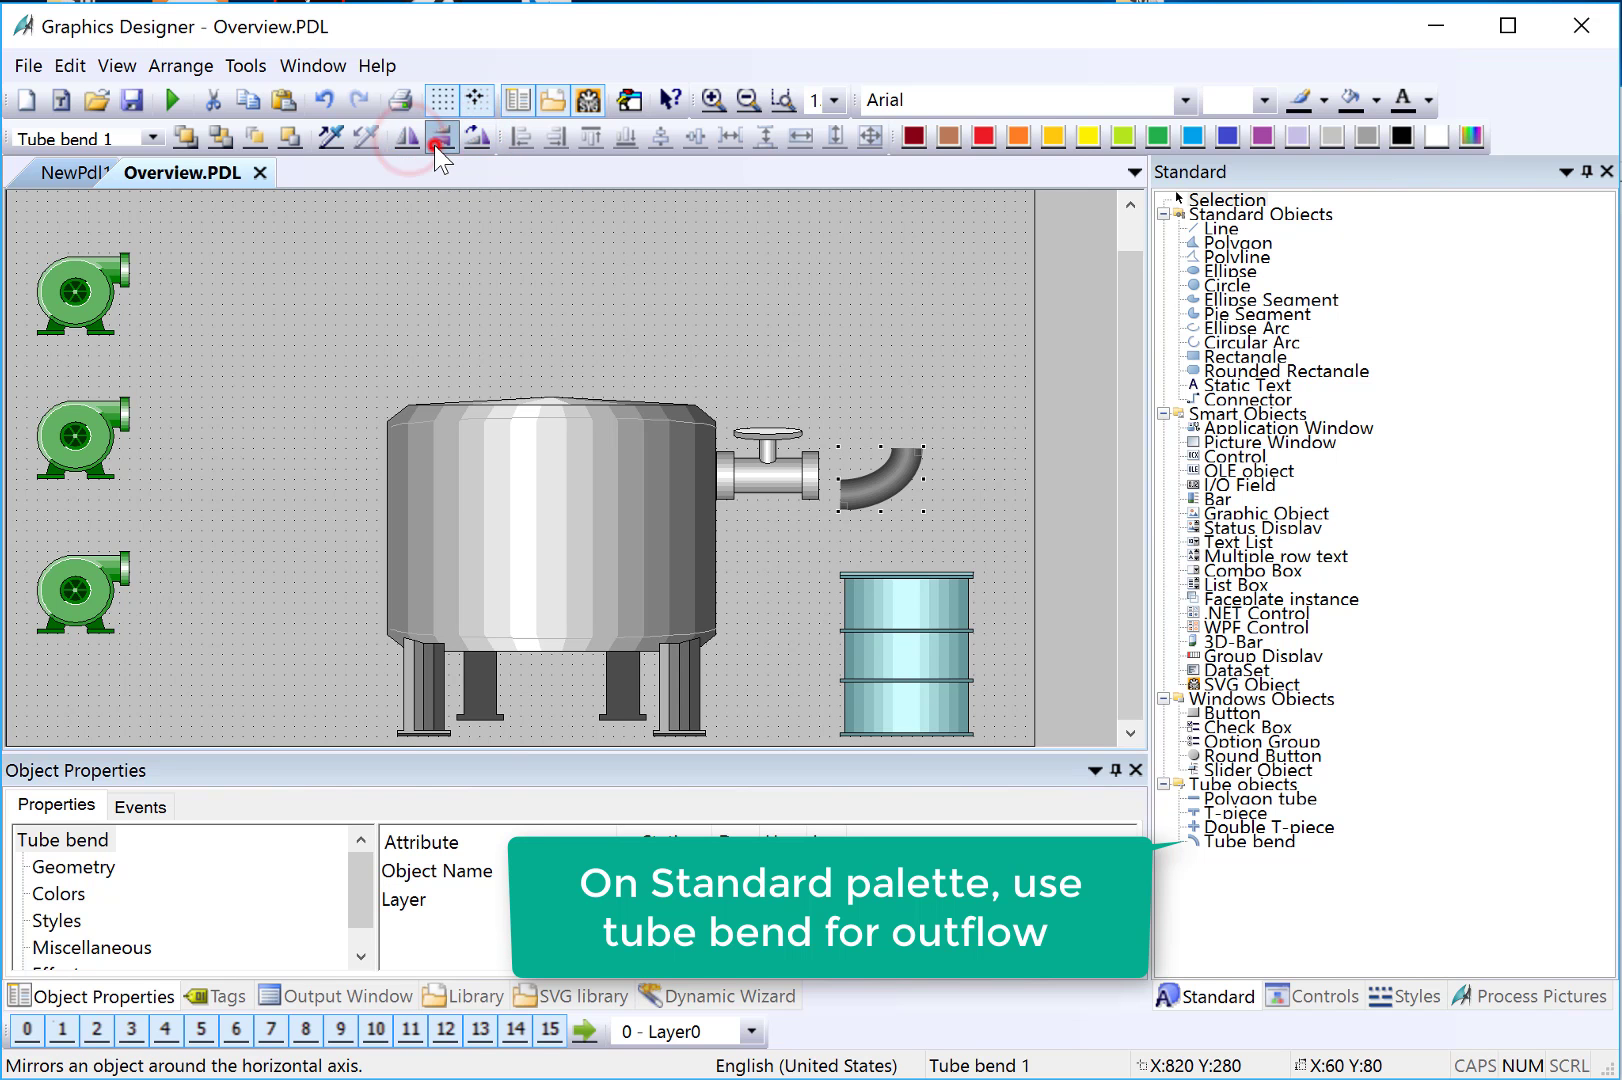
click(889, 468)
mouse_move(880, 478)
mouse_down()
mouse_move(860, 478)
mouse_move(874, 511)
mouse_move(856, 500)
mouse_up()
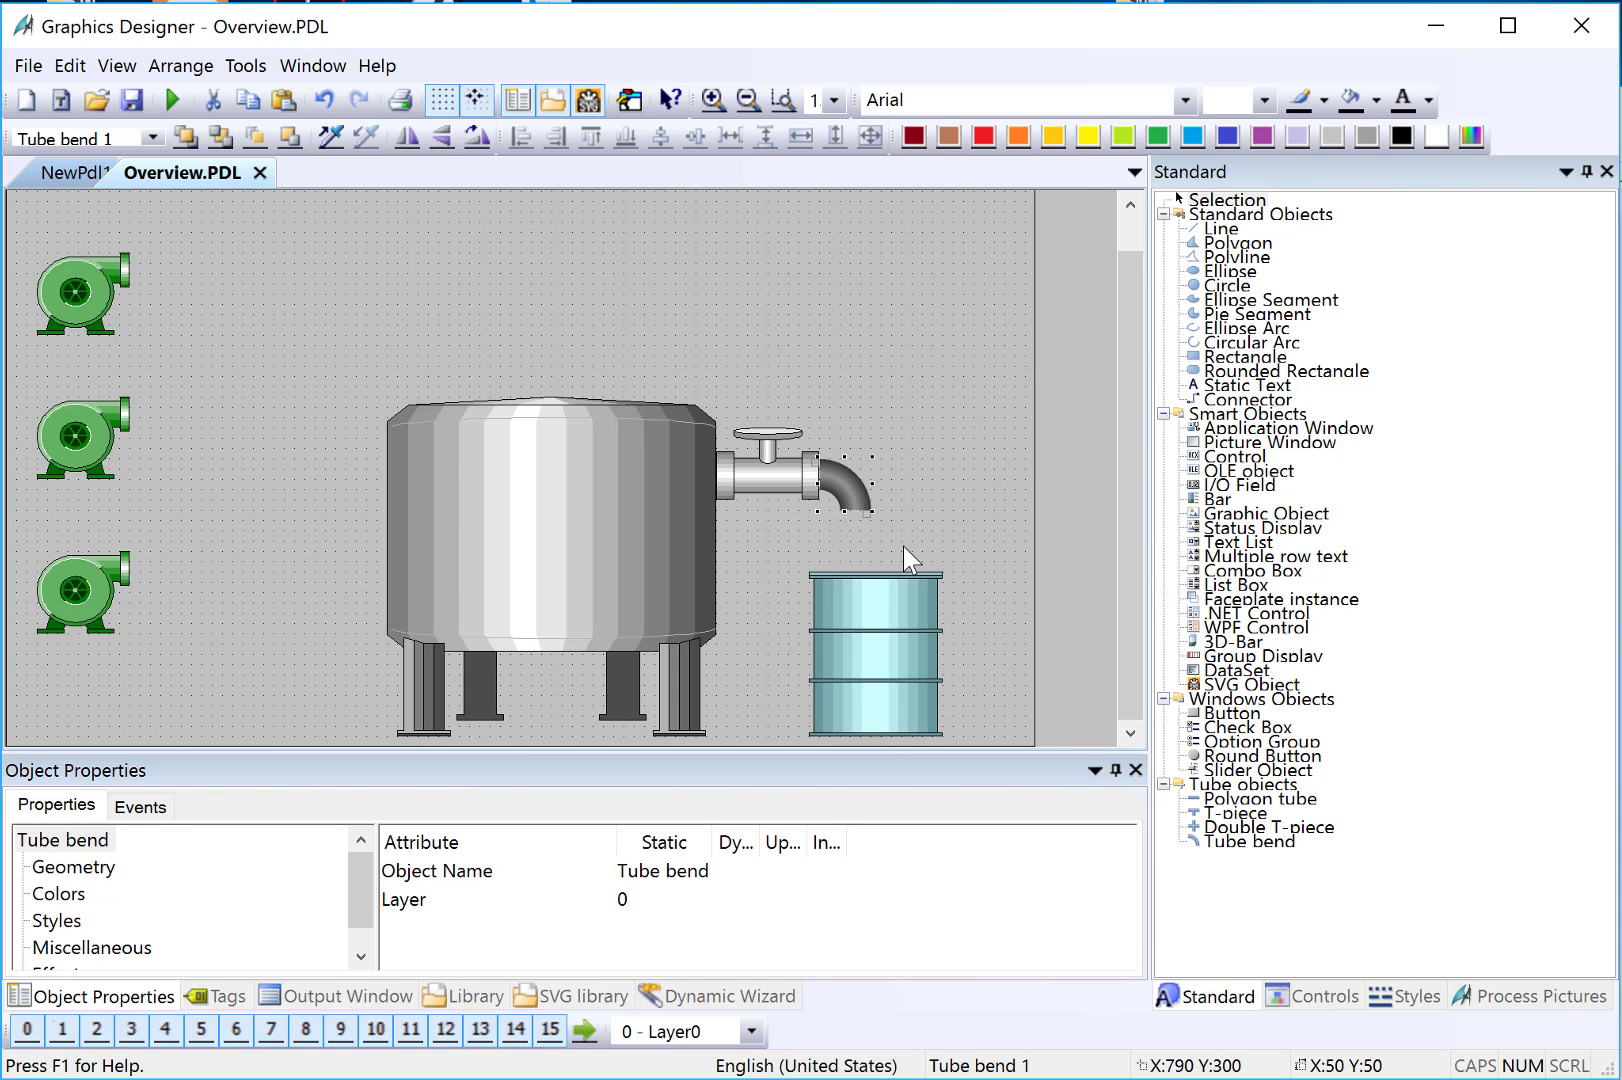
Step: Duplicate the drum, turn the copy into a small Oil drop, and hang it under the tube outlet
click(843, 532)
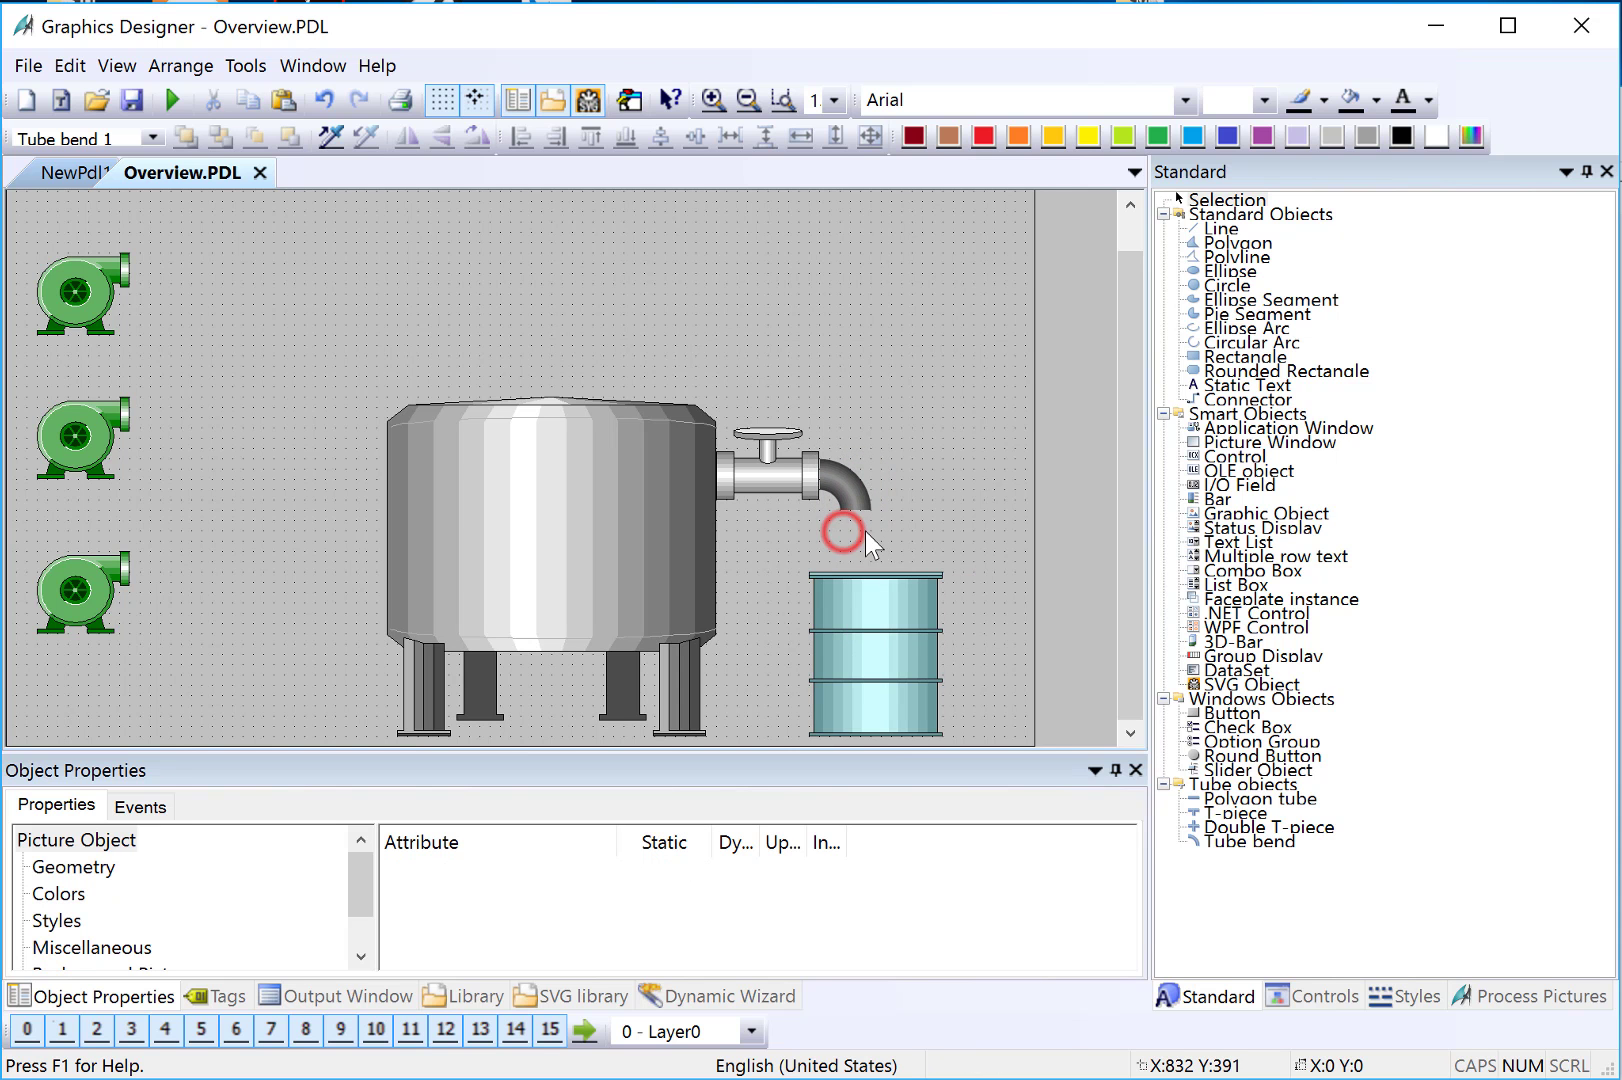
drag(852, 592, 844, 592)
right_click(858, 603)
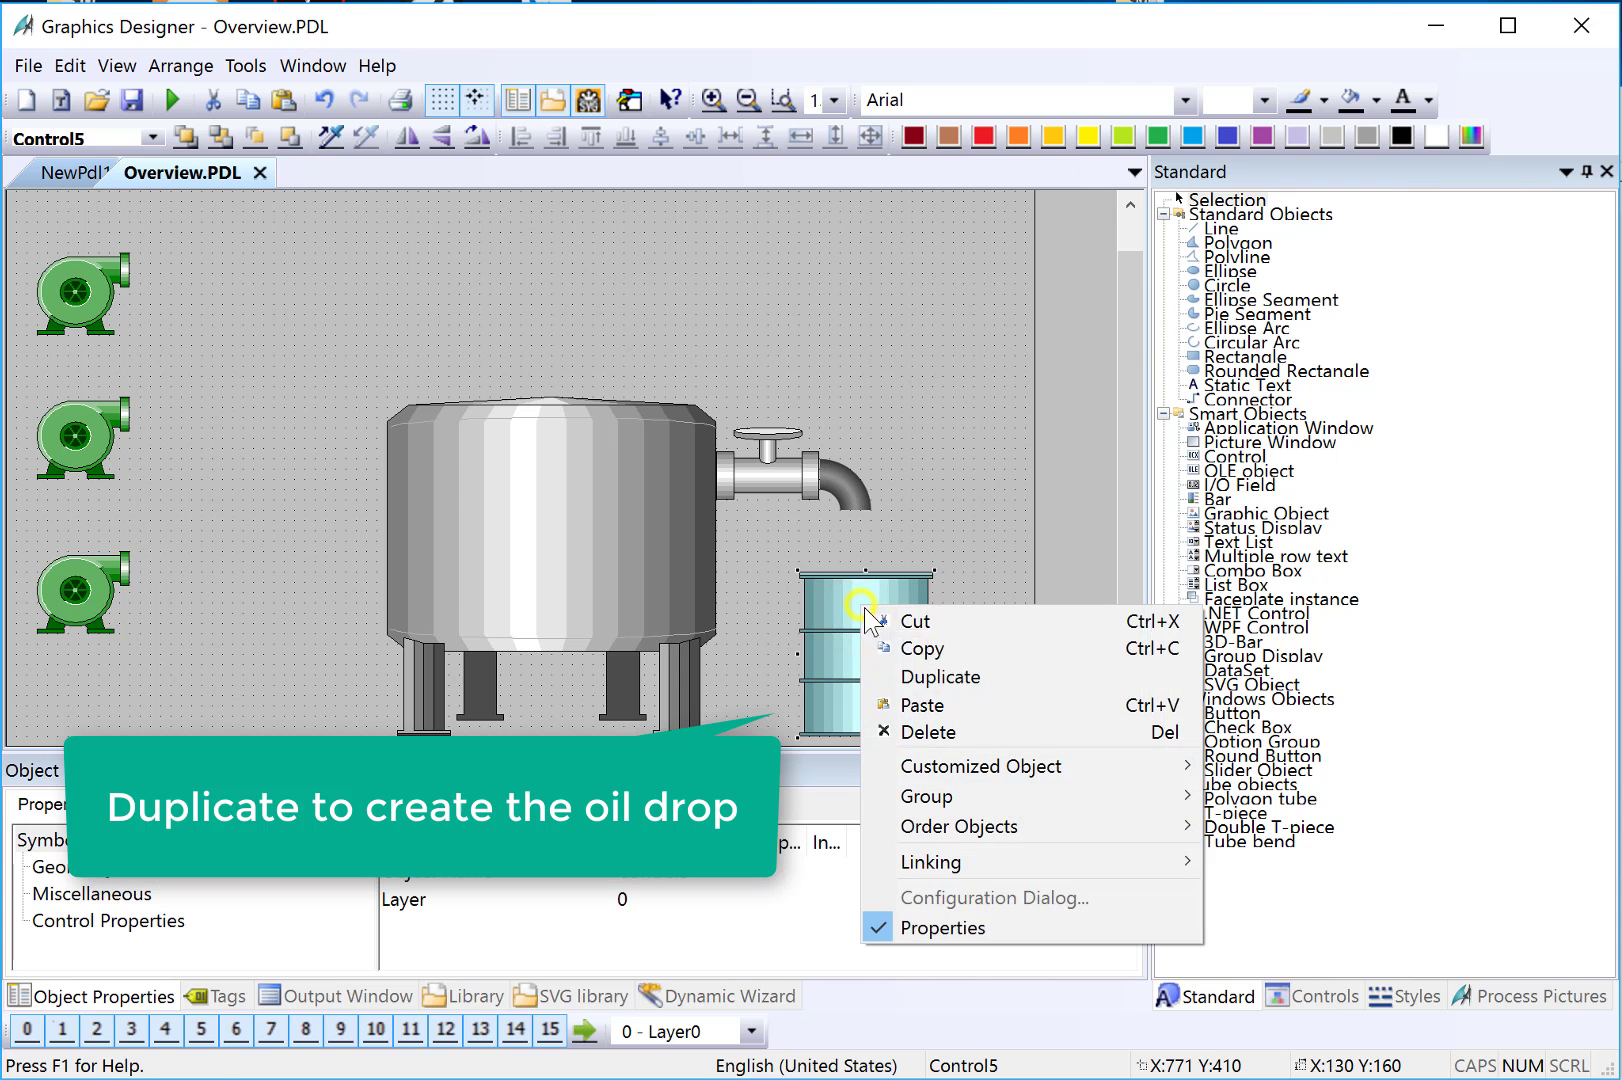
click(910, 678)
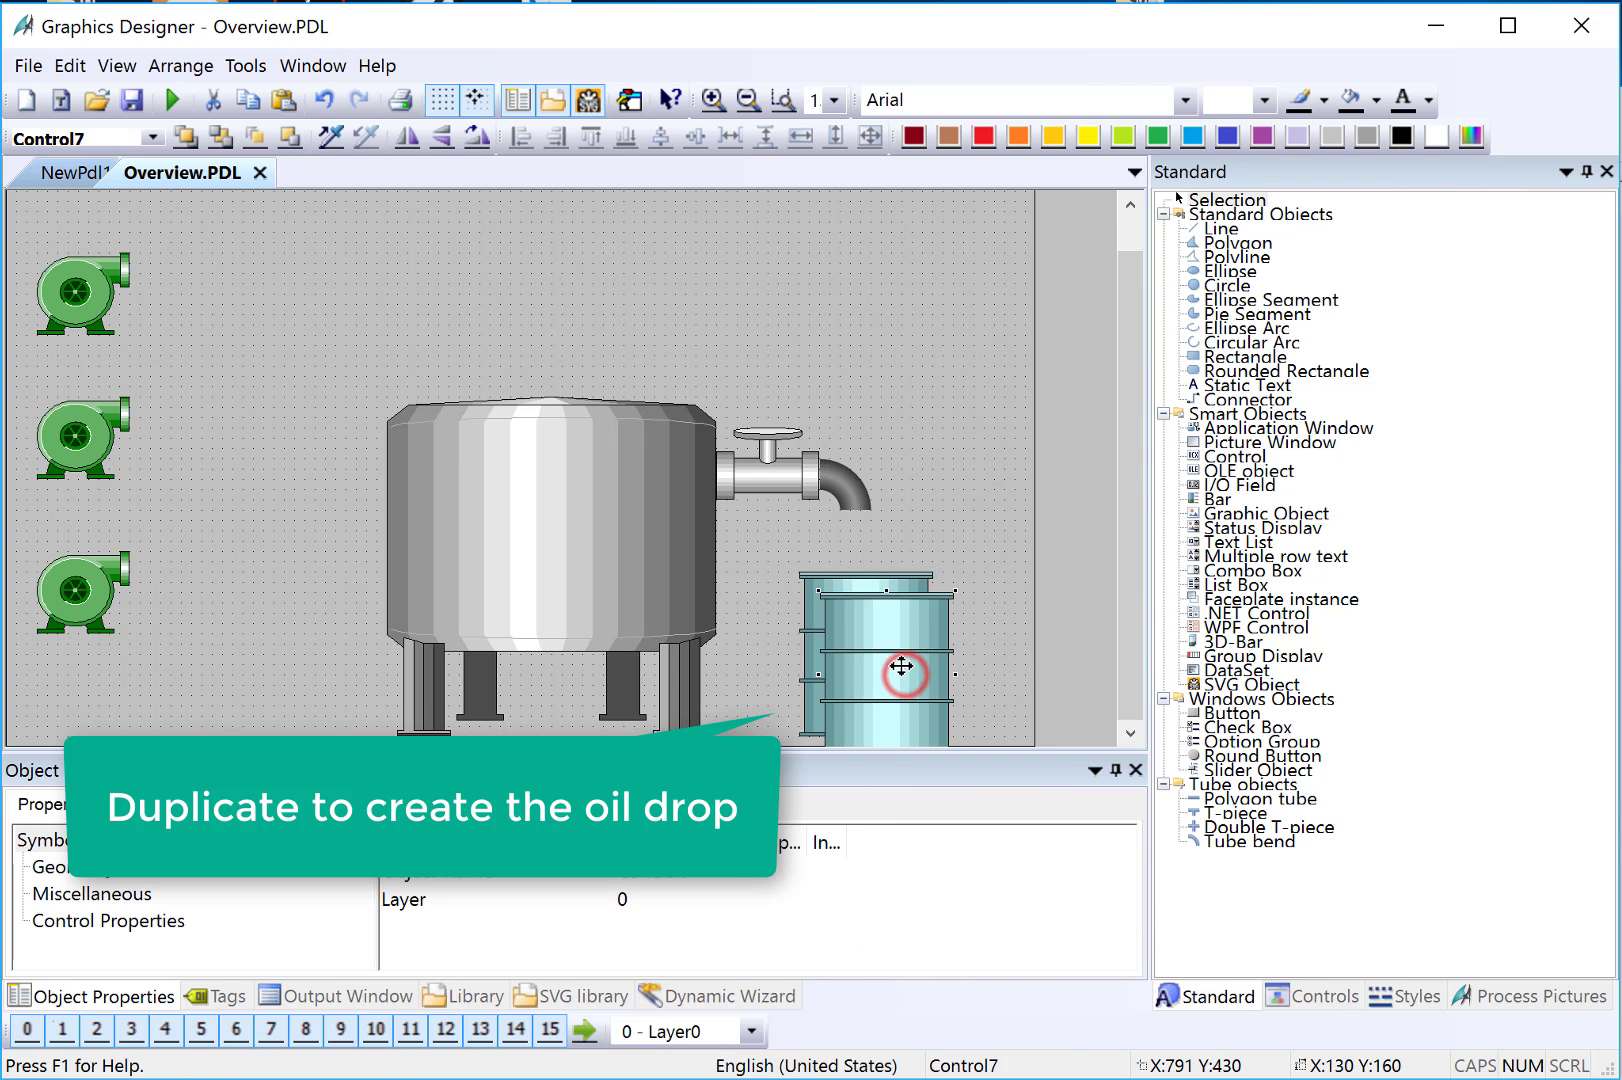
drag(902, 668, 929, 371)
double_click(929, 371)
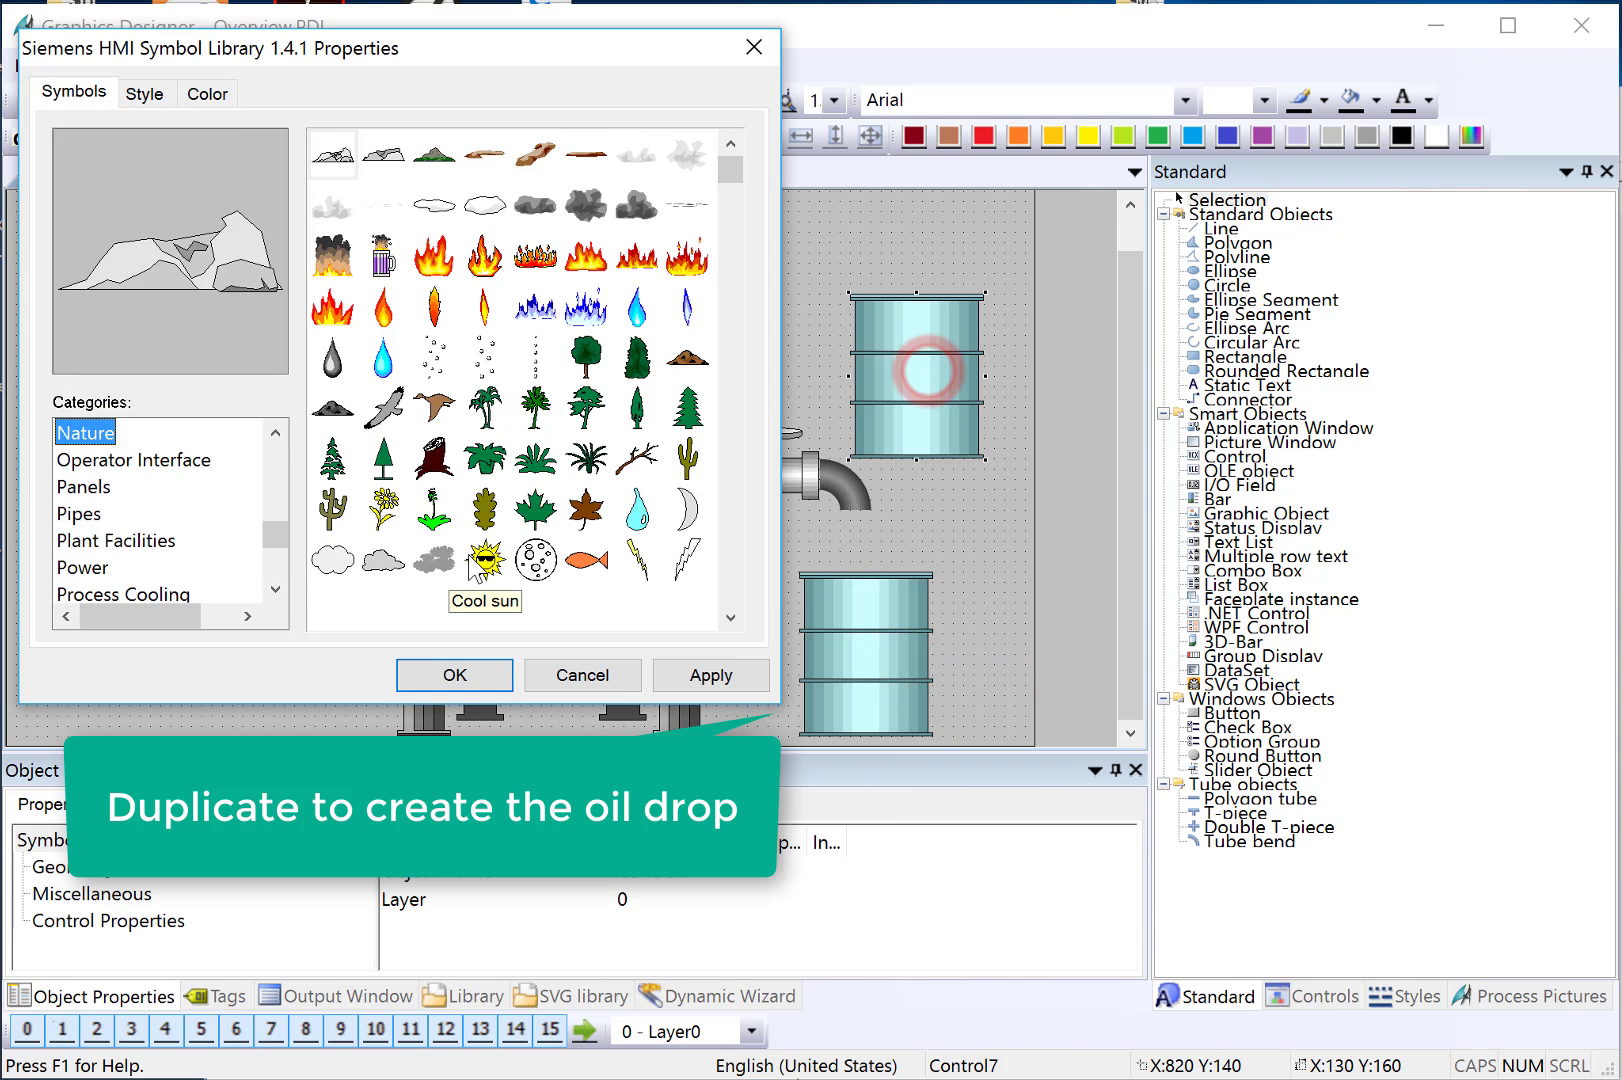
click(333, 357)
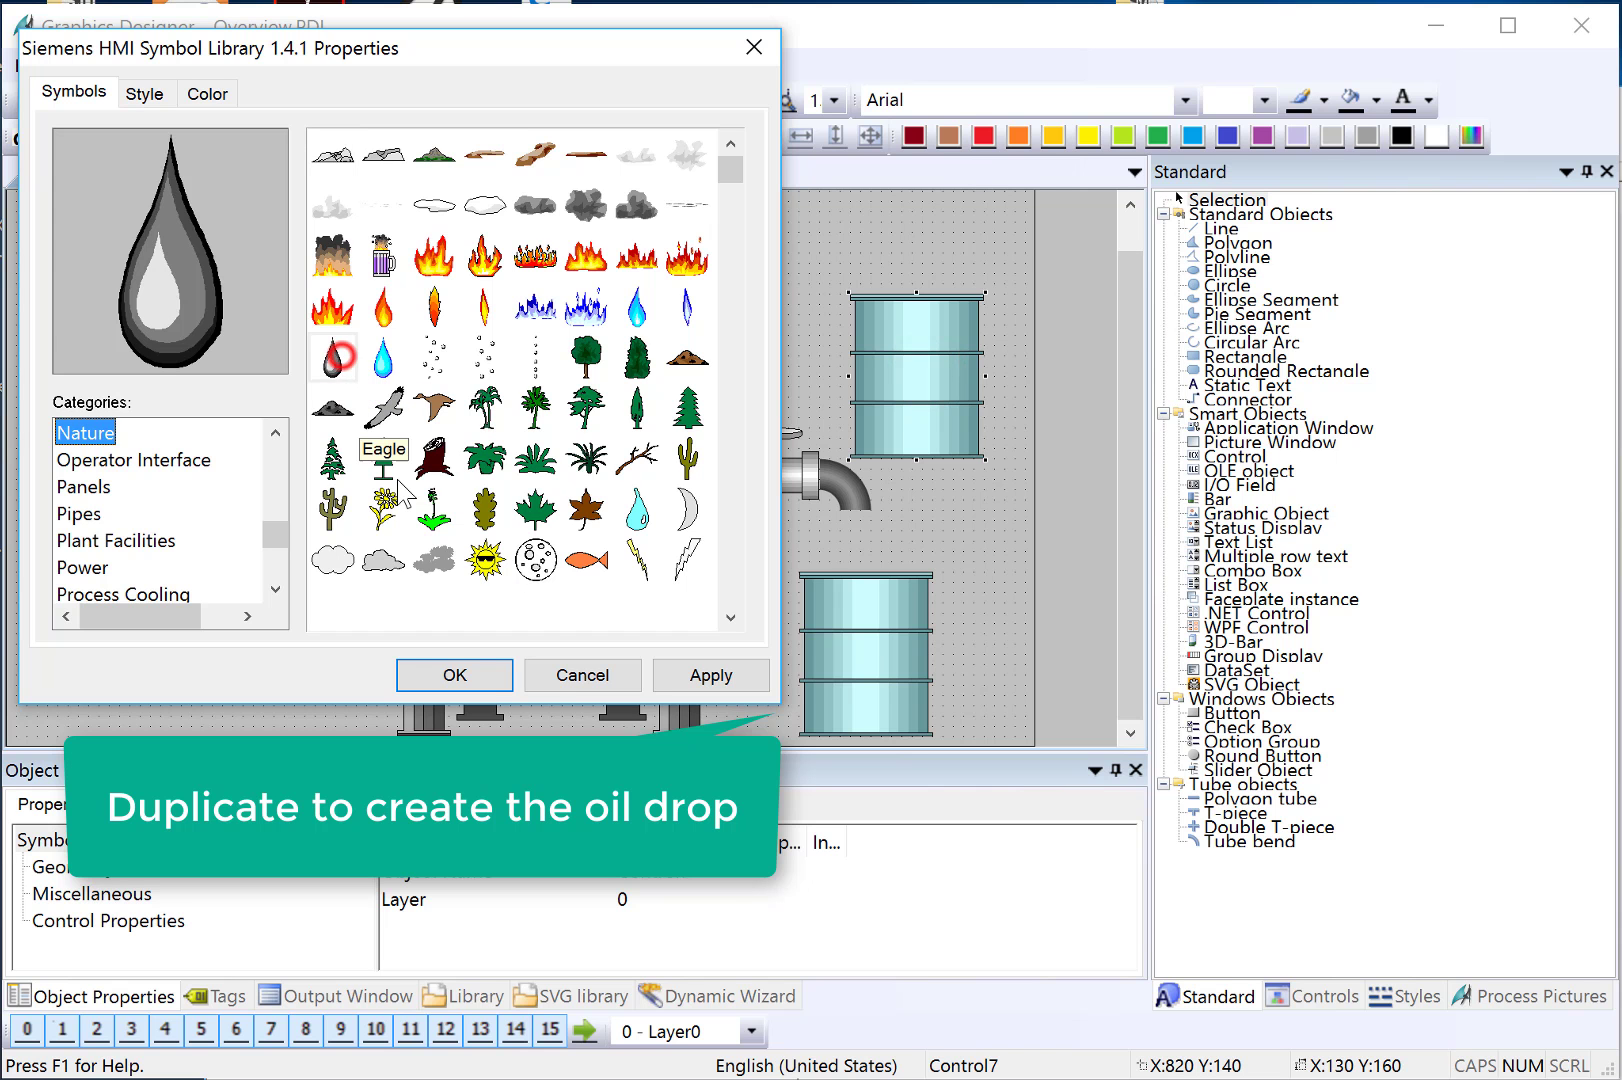
click(455, 672)
drag(892, 421, 855, 537)
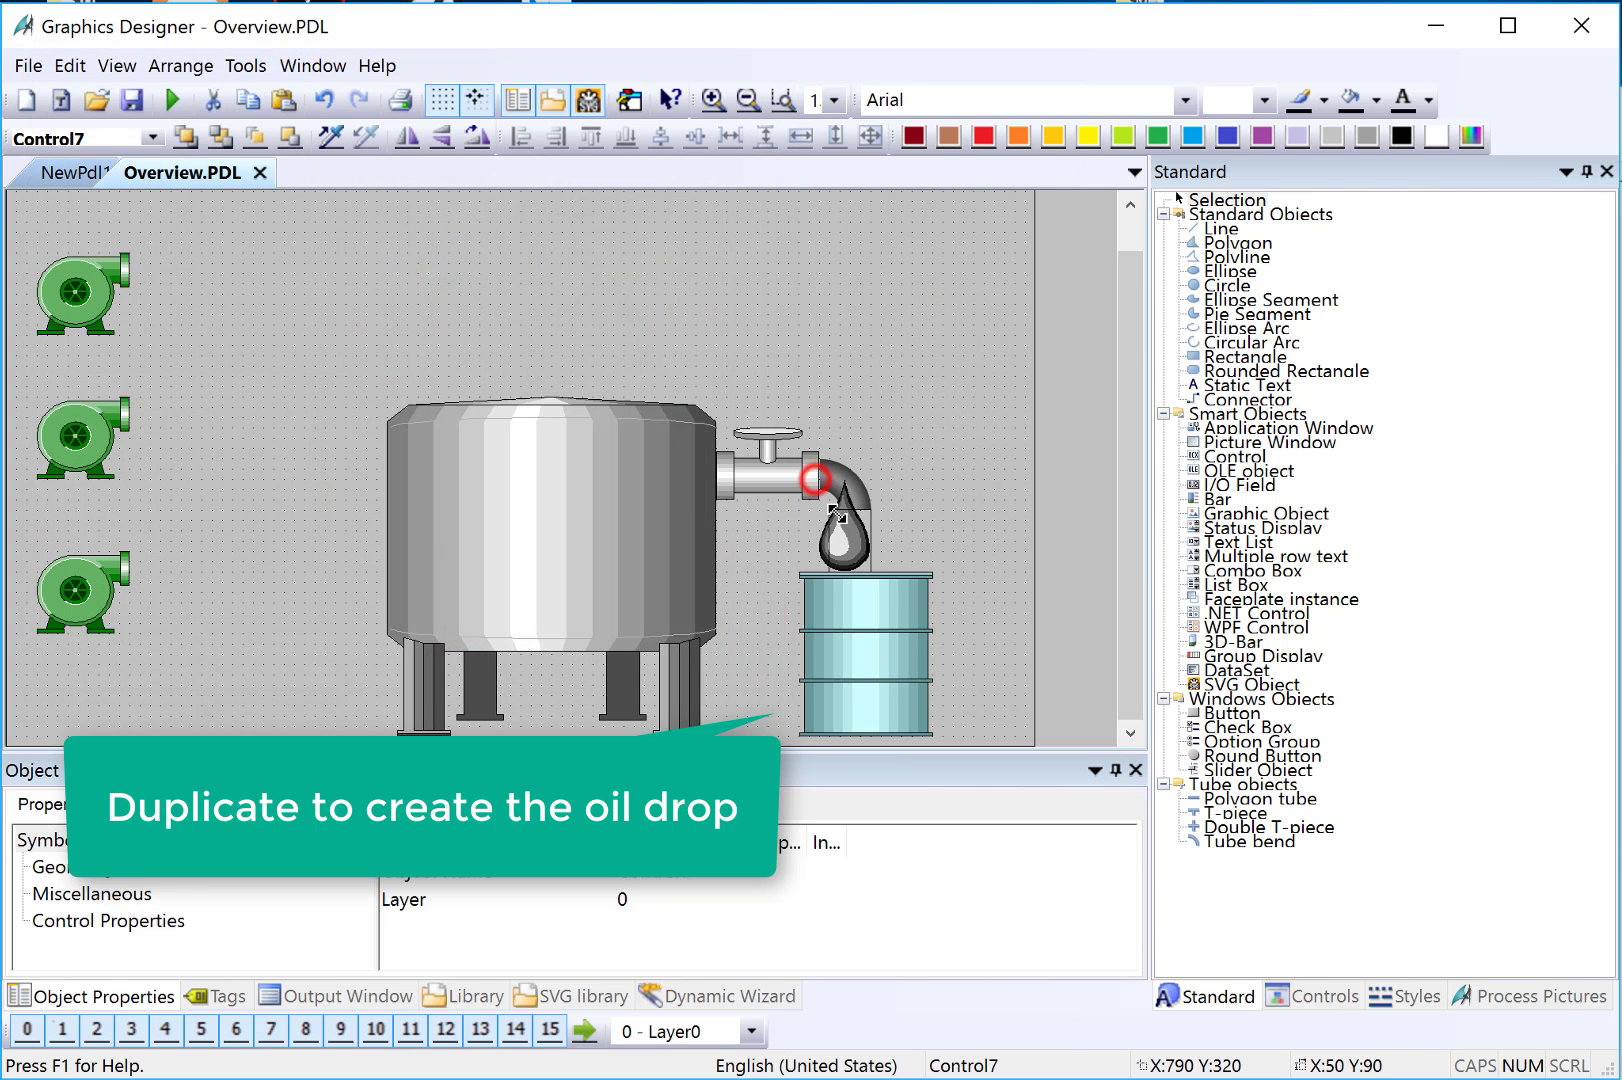
key(Right)
key(Down)
key(Down)
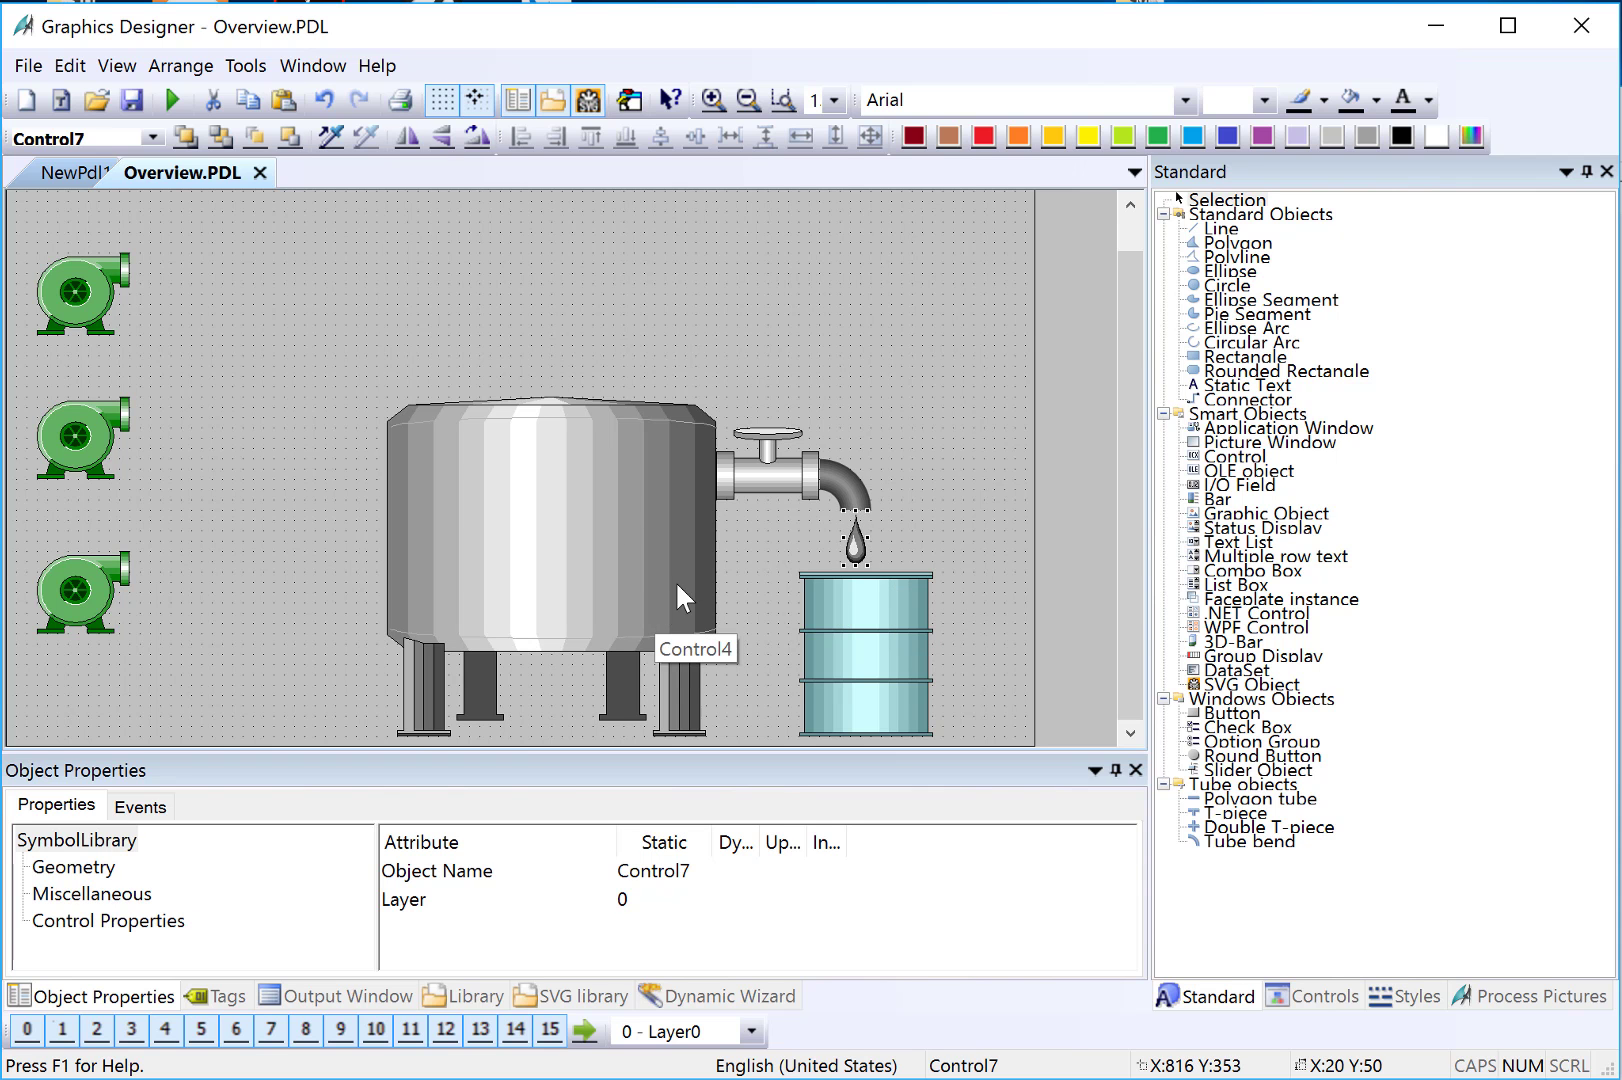
key(Escape)
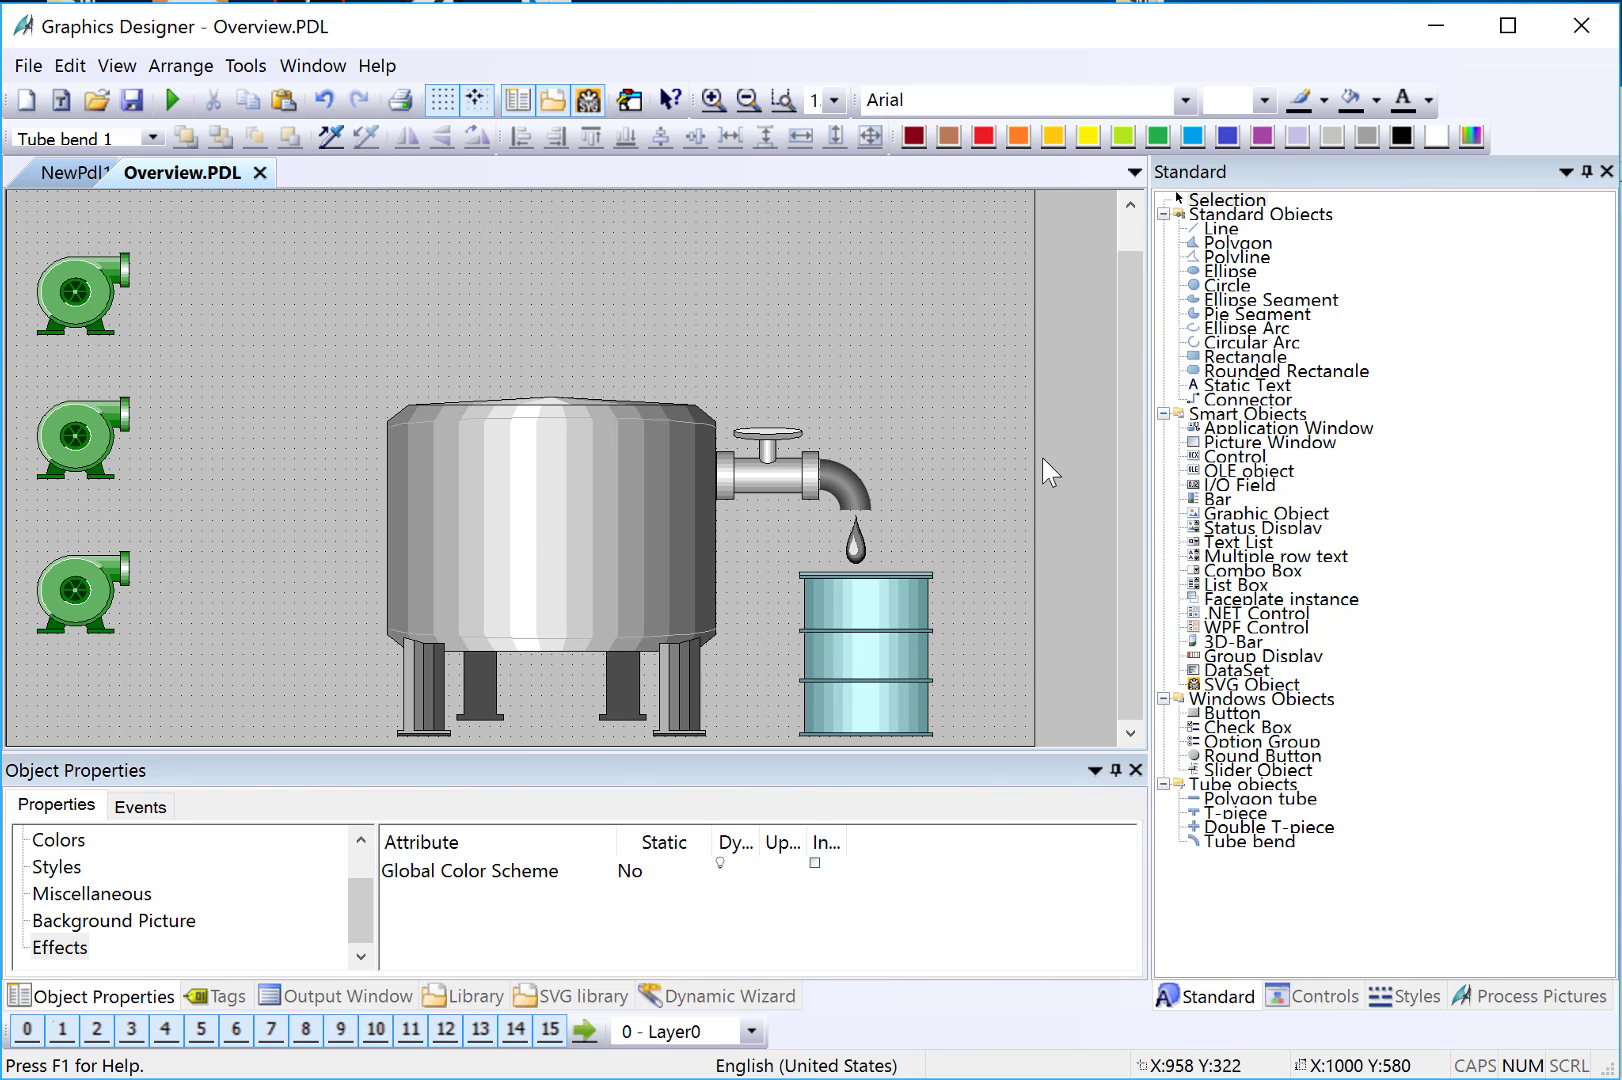
Step: Draw Polygon1 tracing the grey tank's interior as its fill area
click(1238, 243)
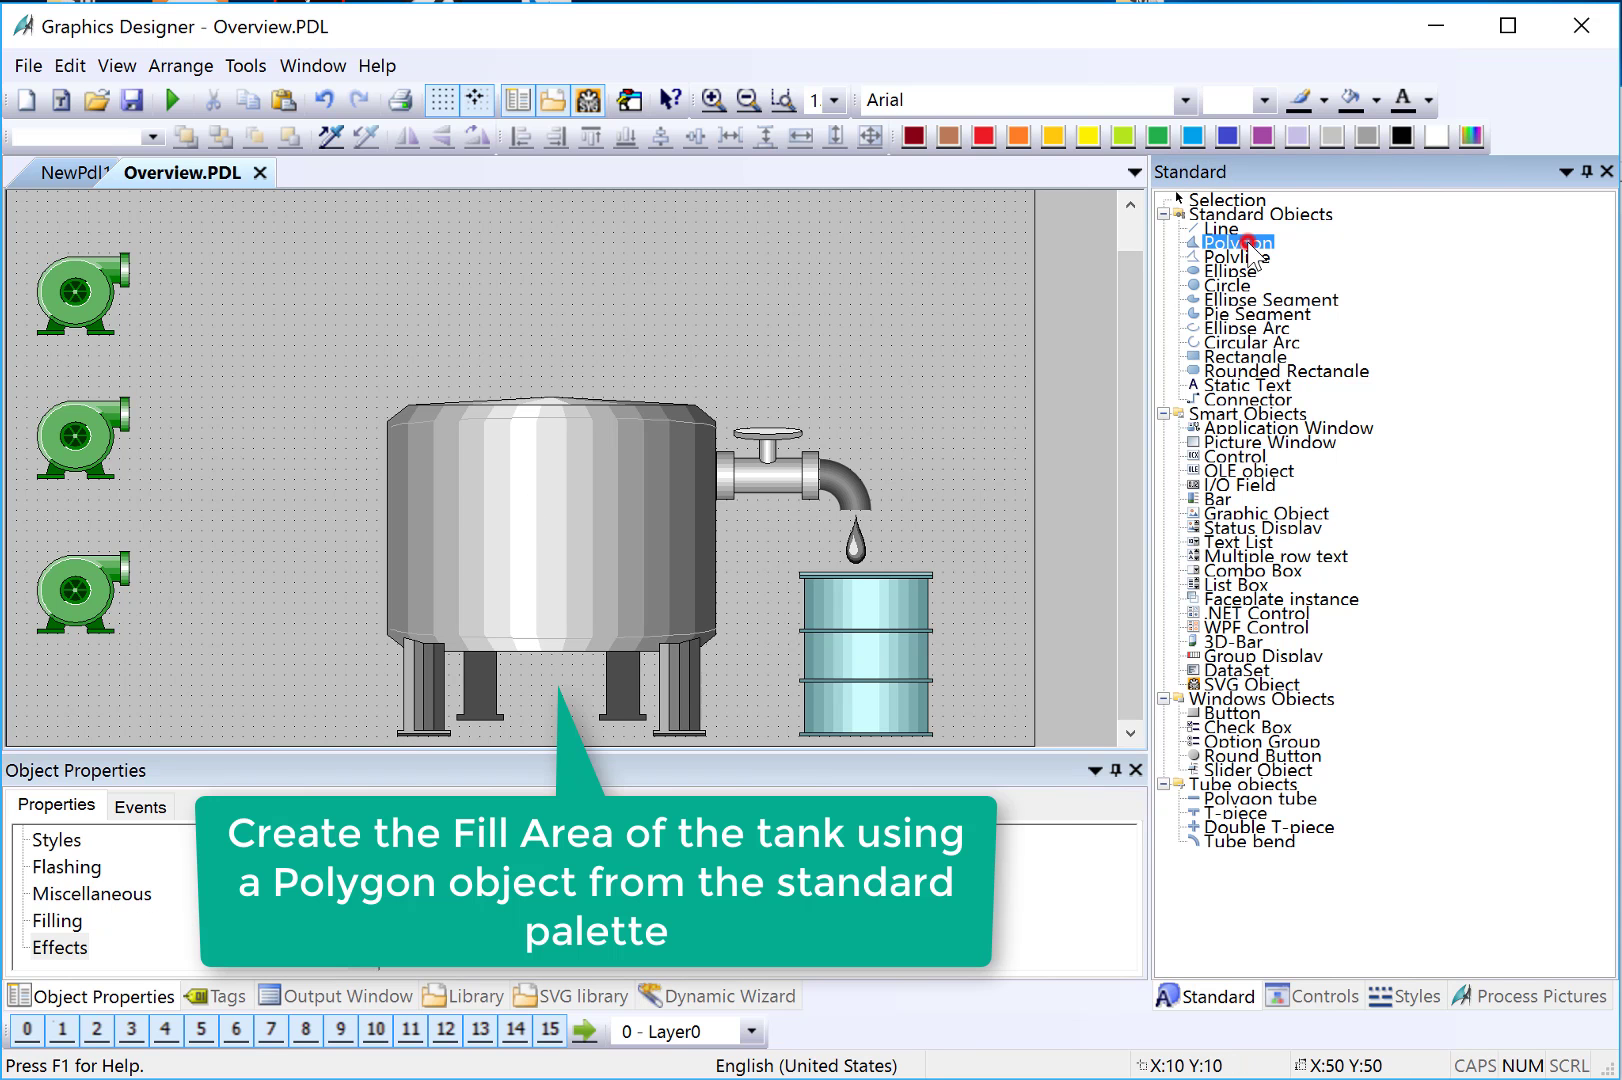
click(488, 426)
click(565, 427)
click(643, 459)
click(665, 509)
click(664, 548)
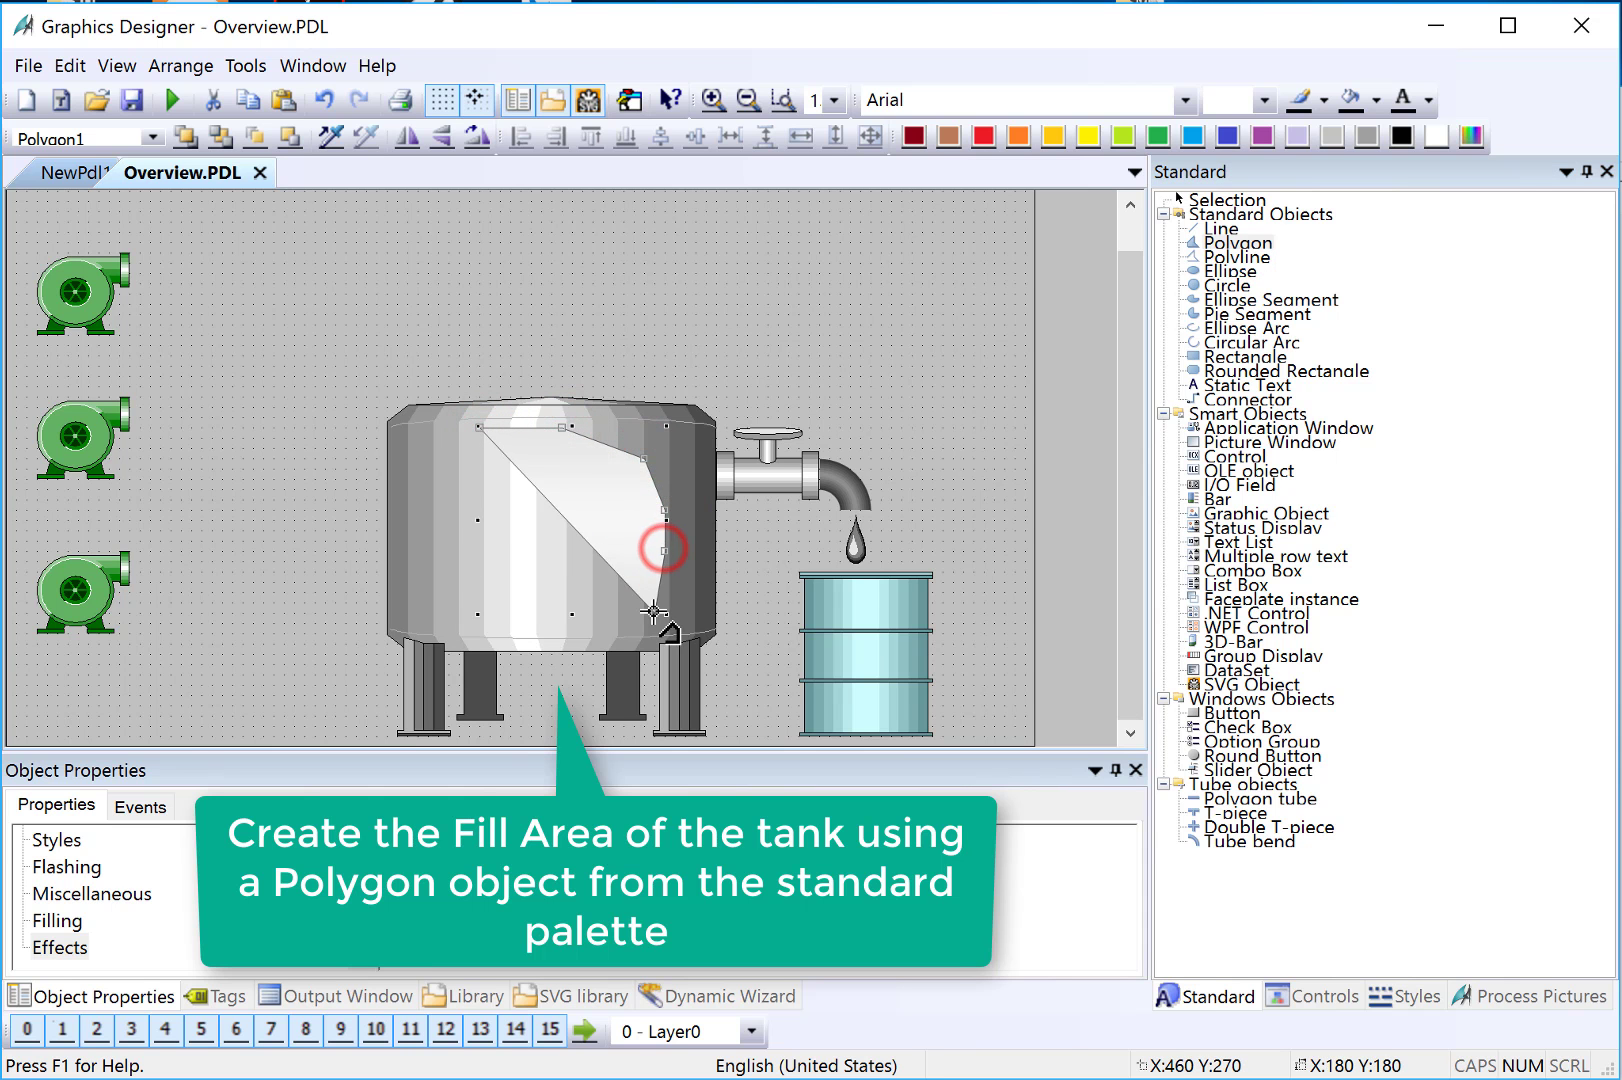
click(654, 613)
click(603, 633)
click(500, 623)
click(449, 572)
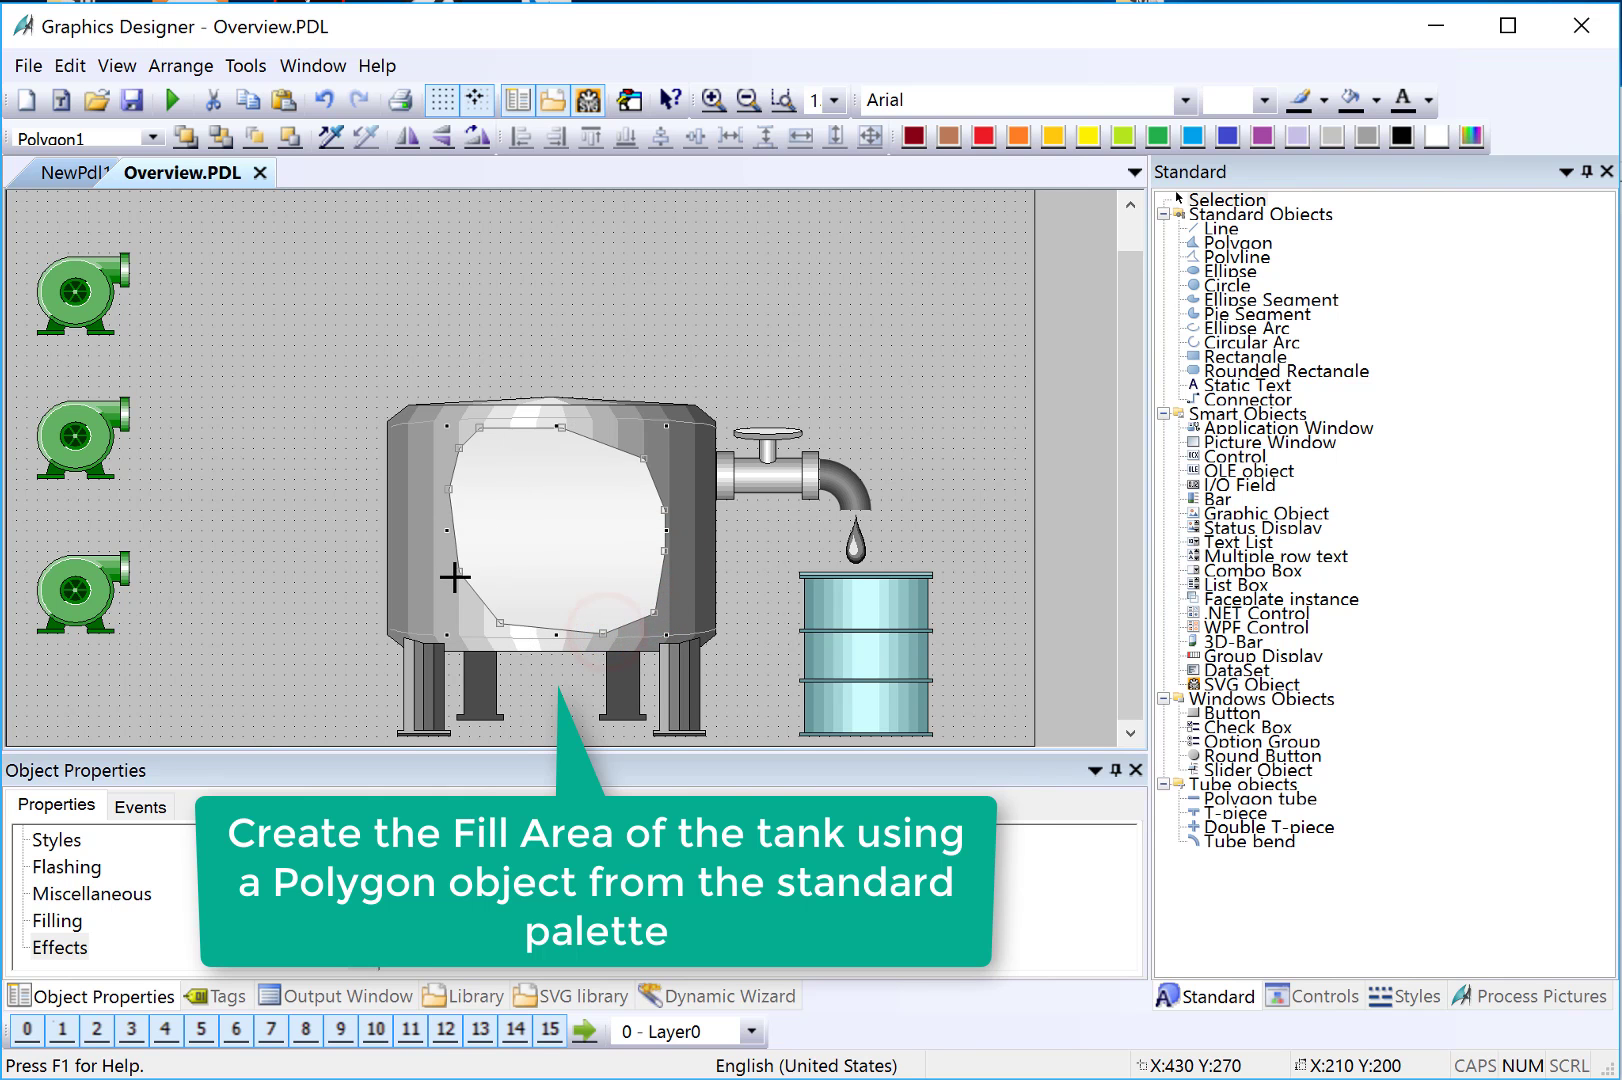
double_click(451, 578)
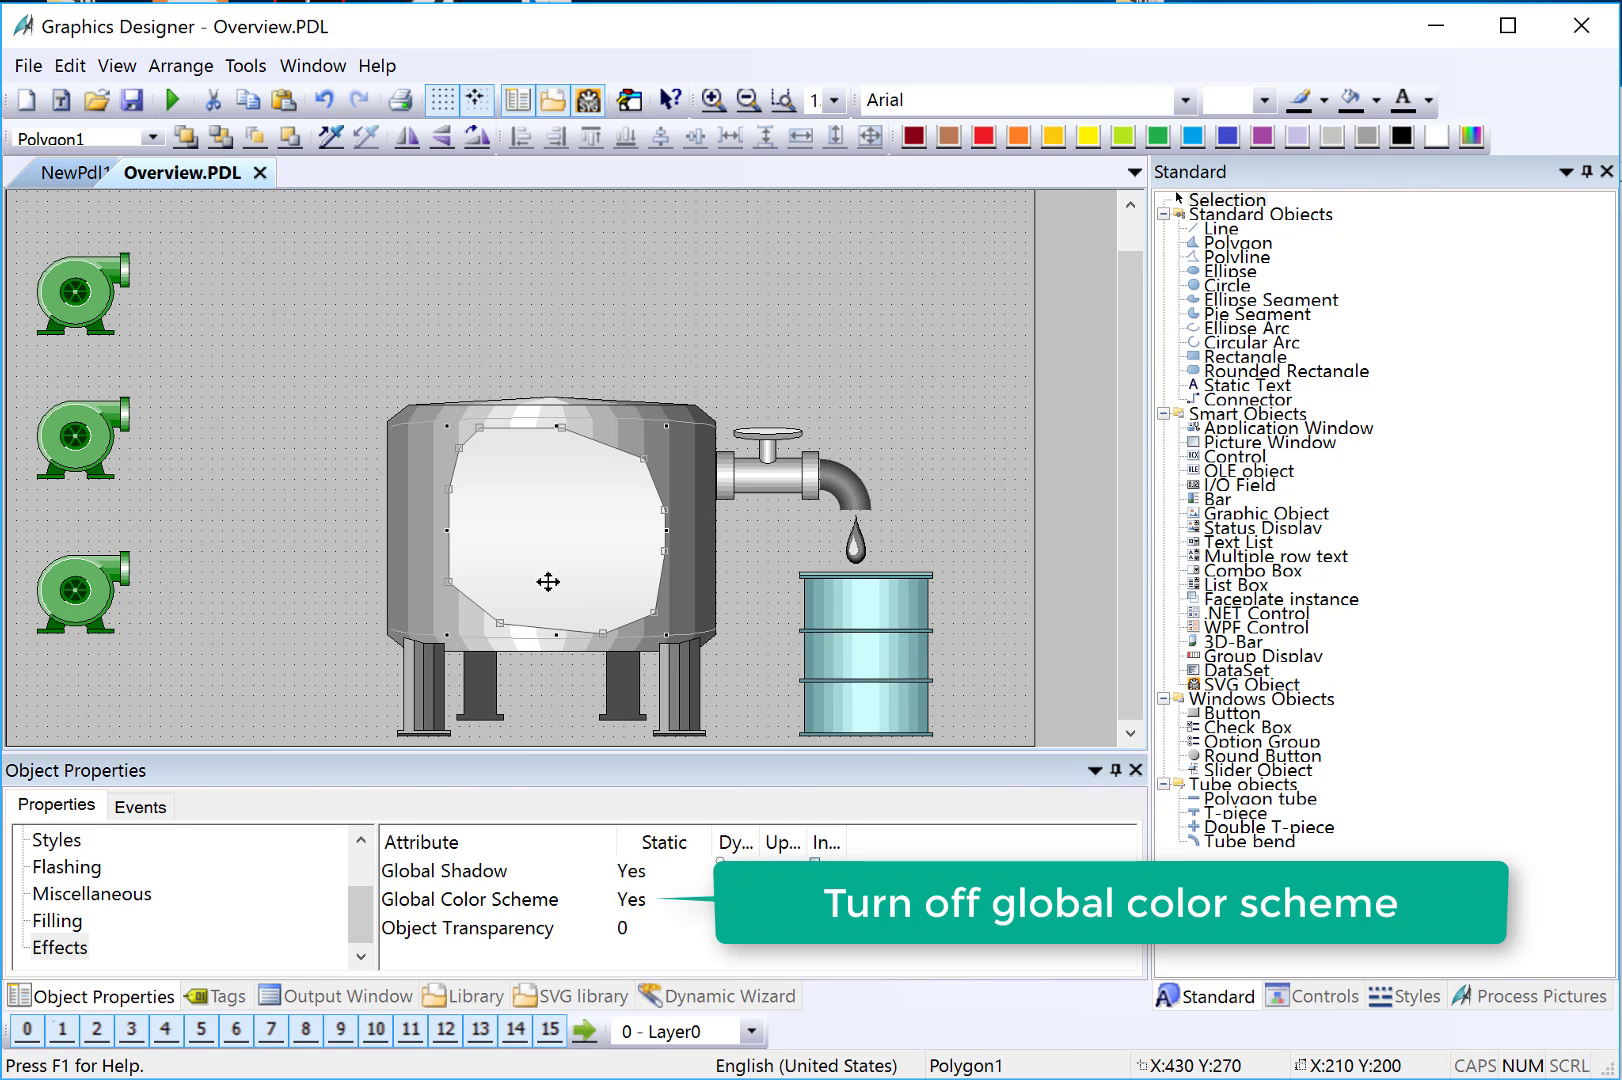
Step: Turn off the polygon's global colour scheme and give it a vertical rounded gradient fill
double_click(503, 900)
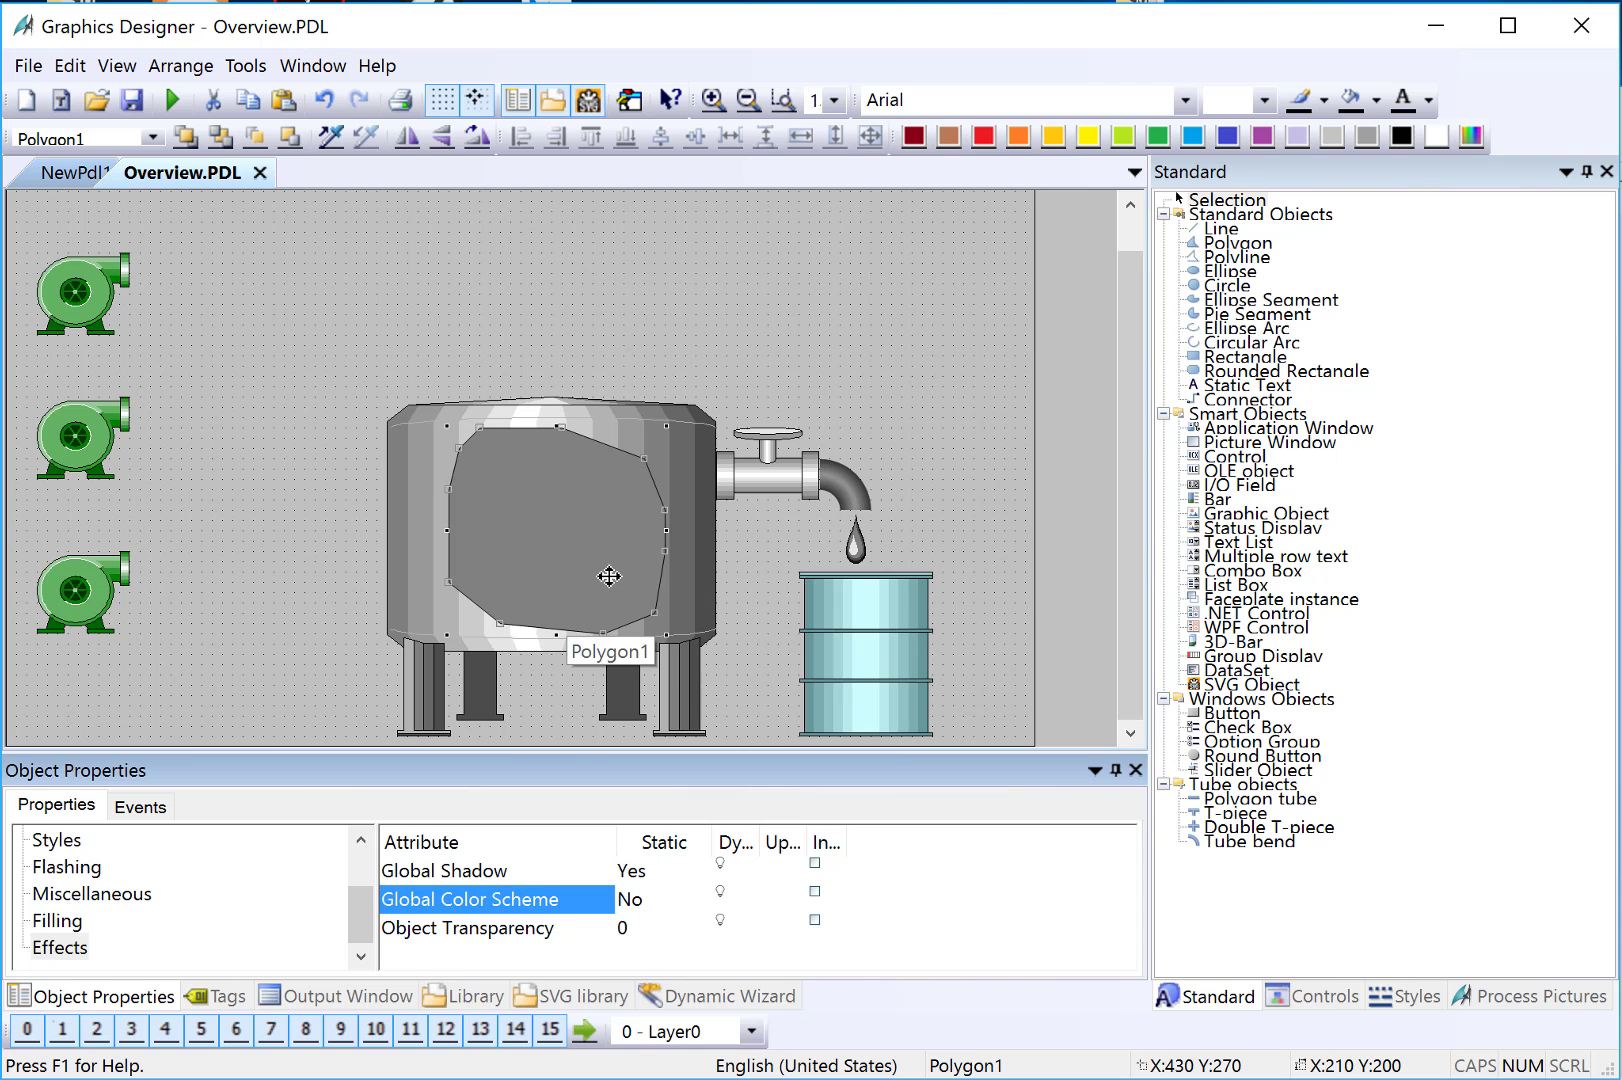
click(66, 867)
click(57, 843)
double_click(398, 928)
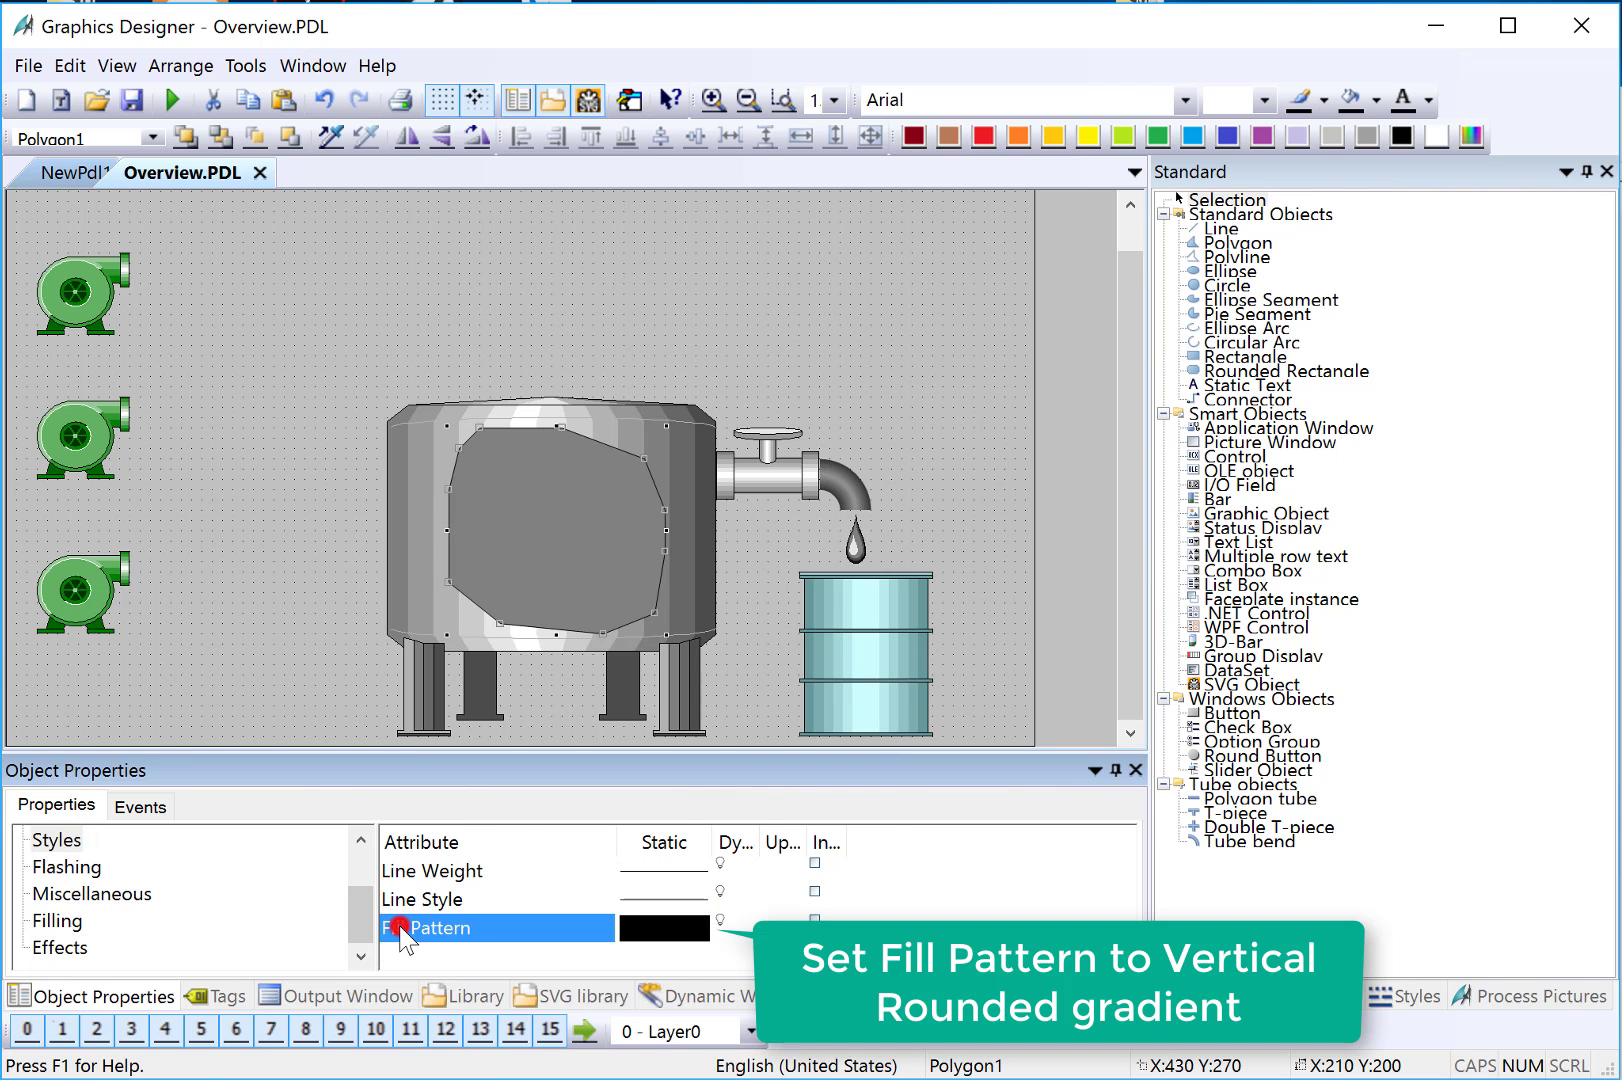
click(468, 694)
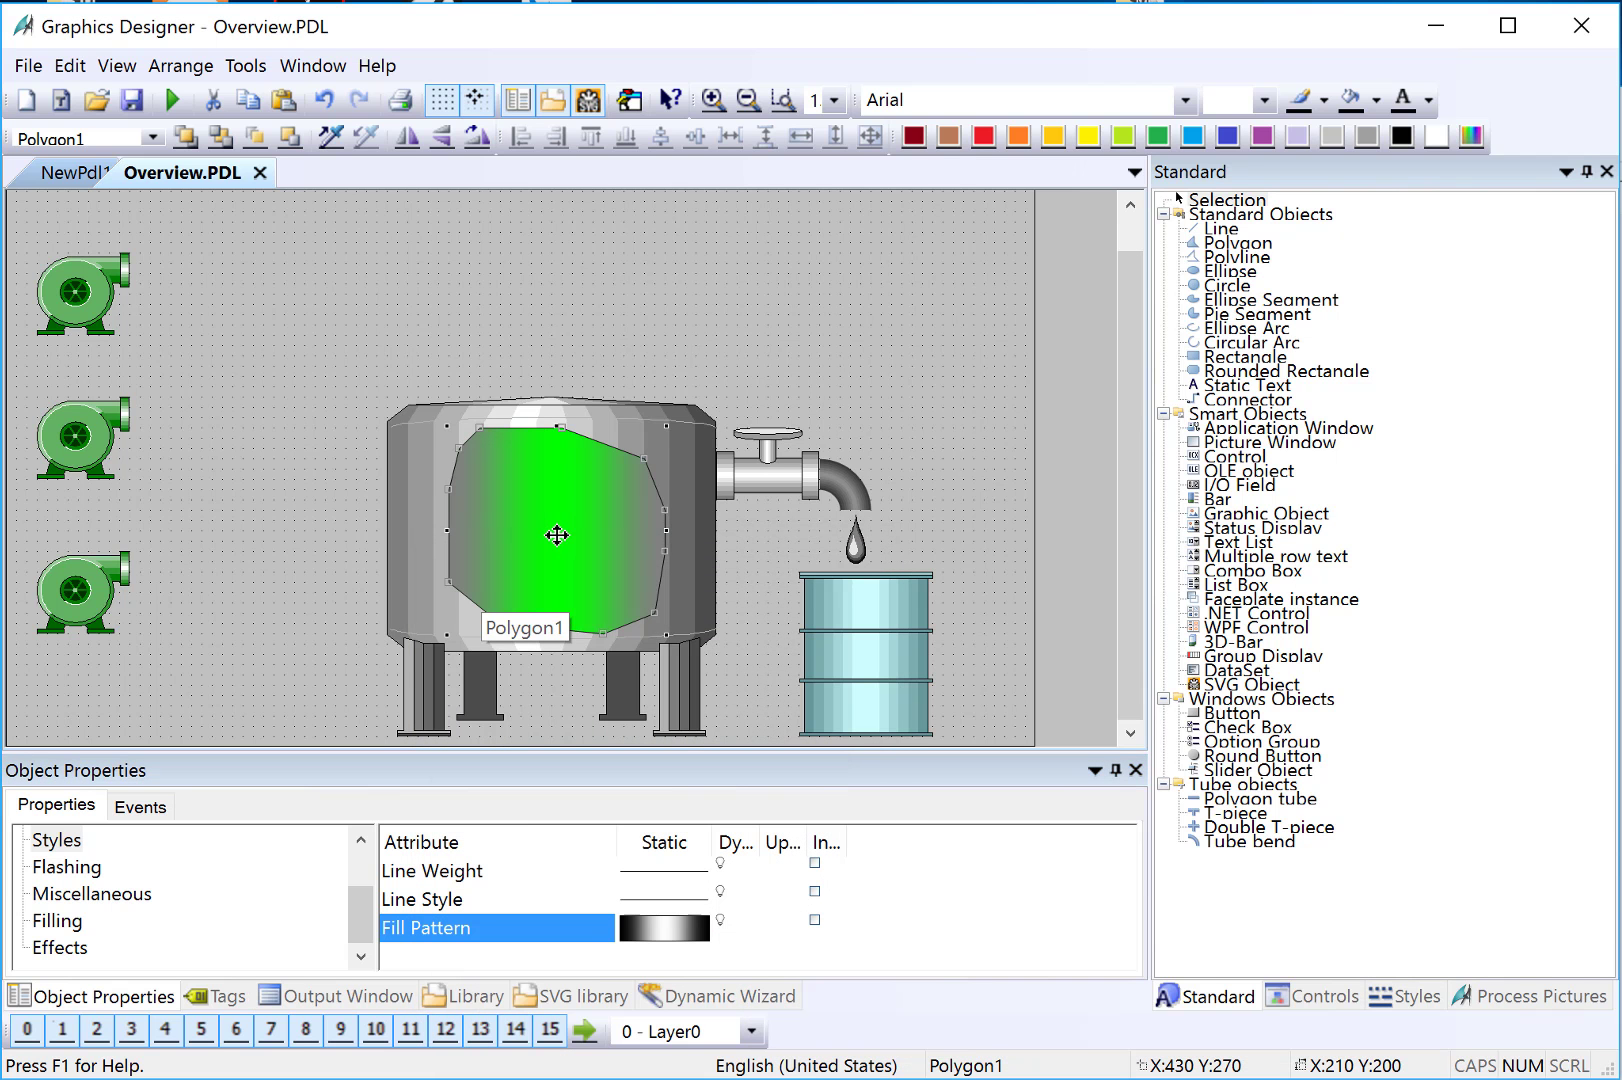
Step: Set the polygon's fill pattern colour to light grey and background colour to dark grey
scroll(360, 890, up, 1)
click(68, 893)
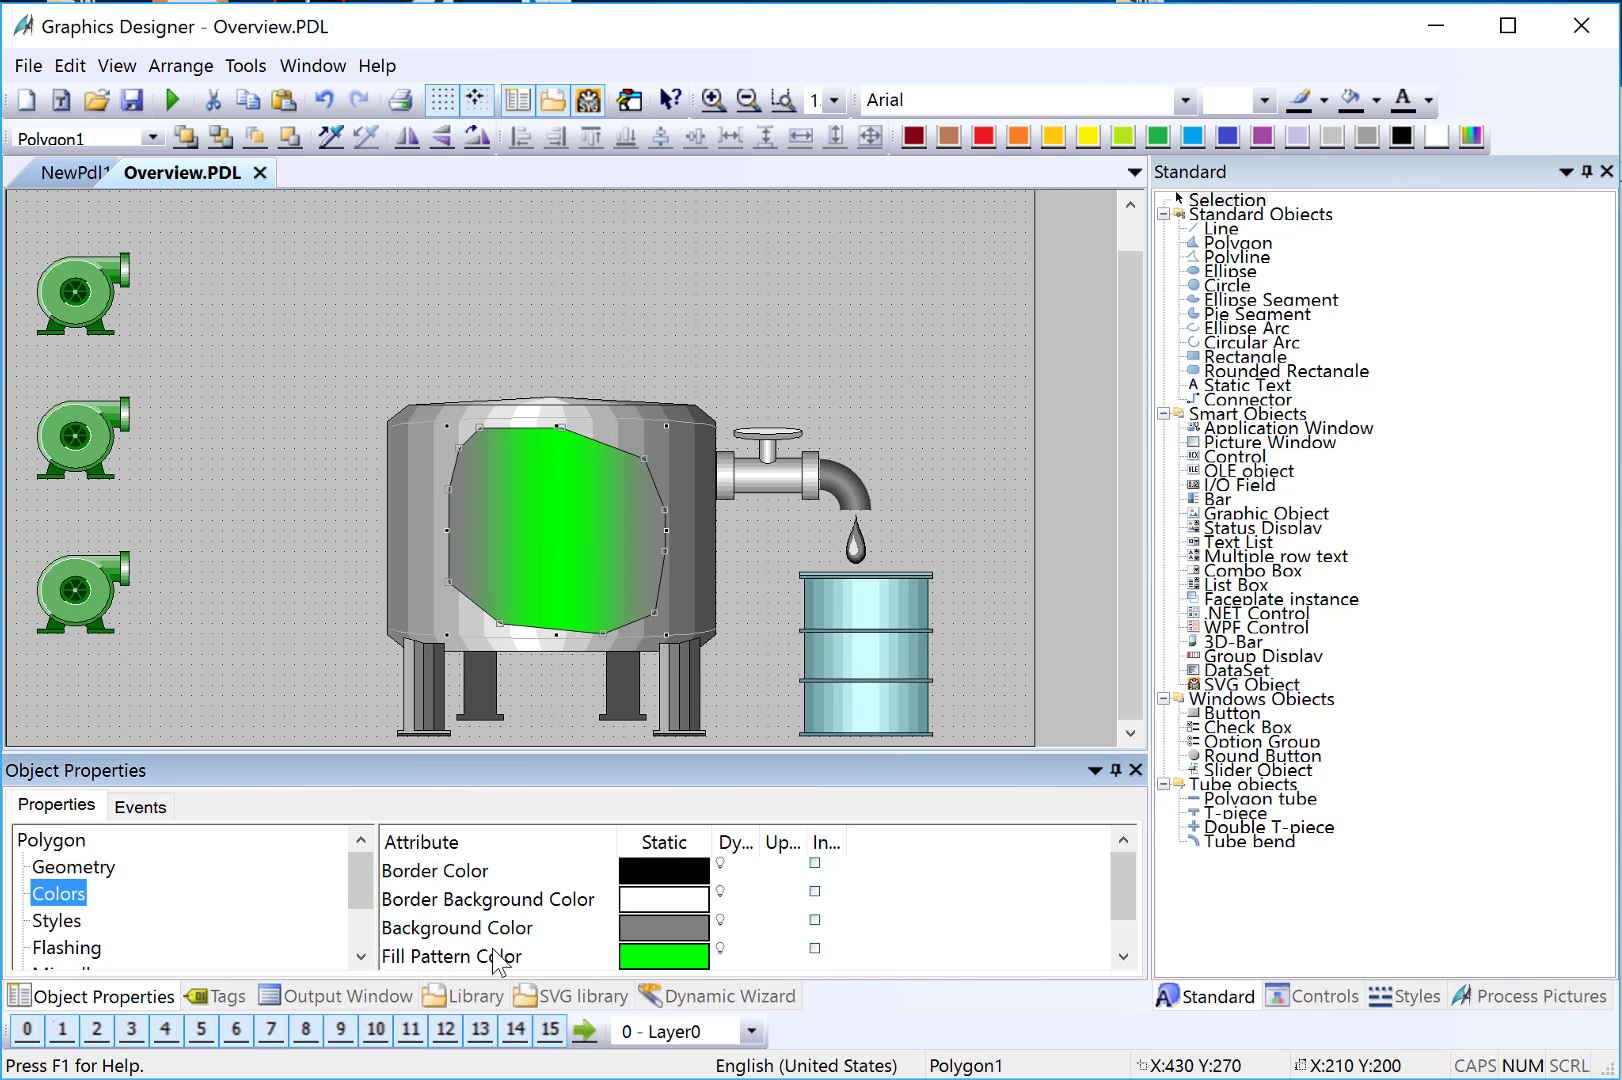
double_click(639, 964)
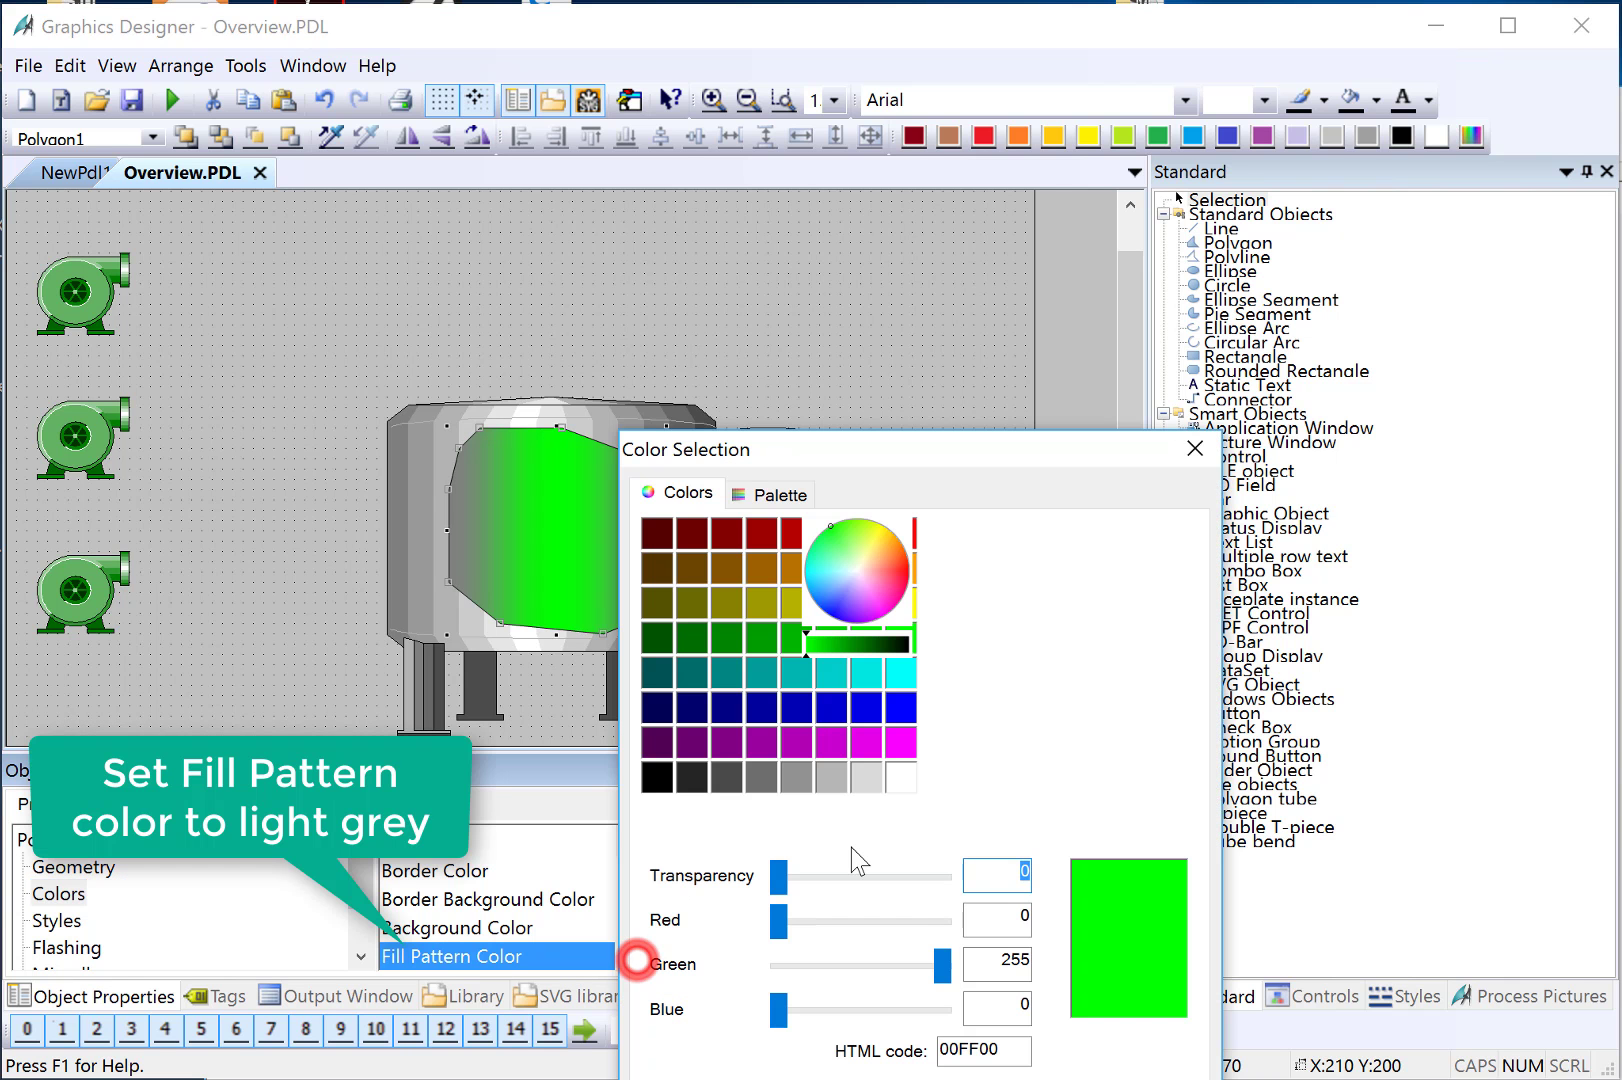
click(875, 785)
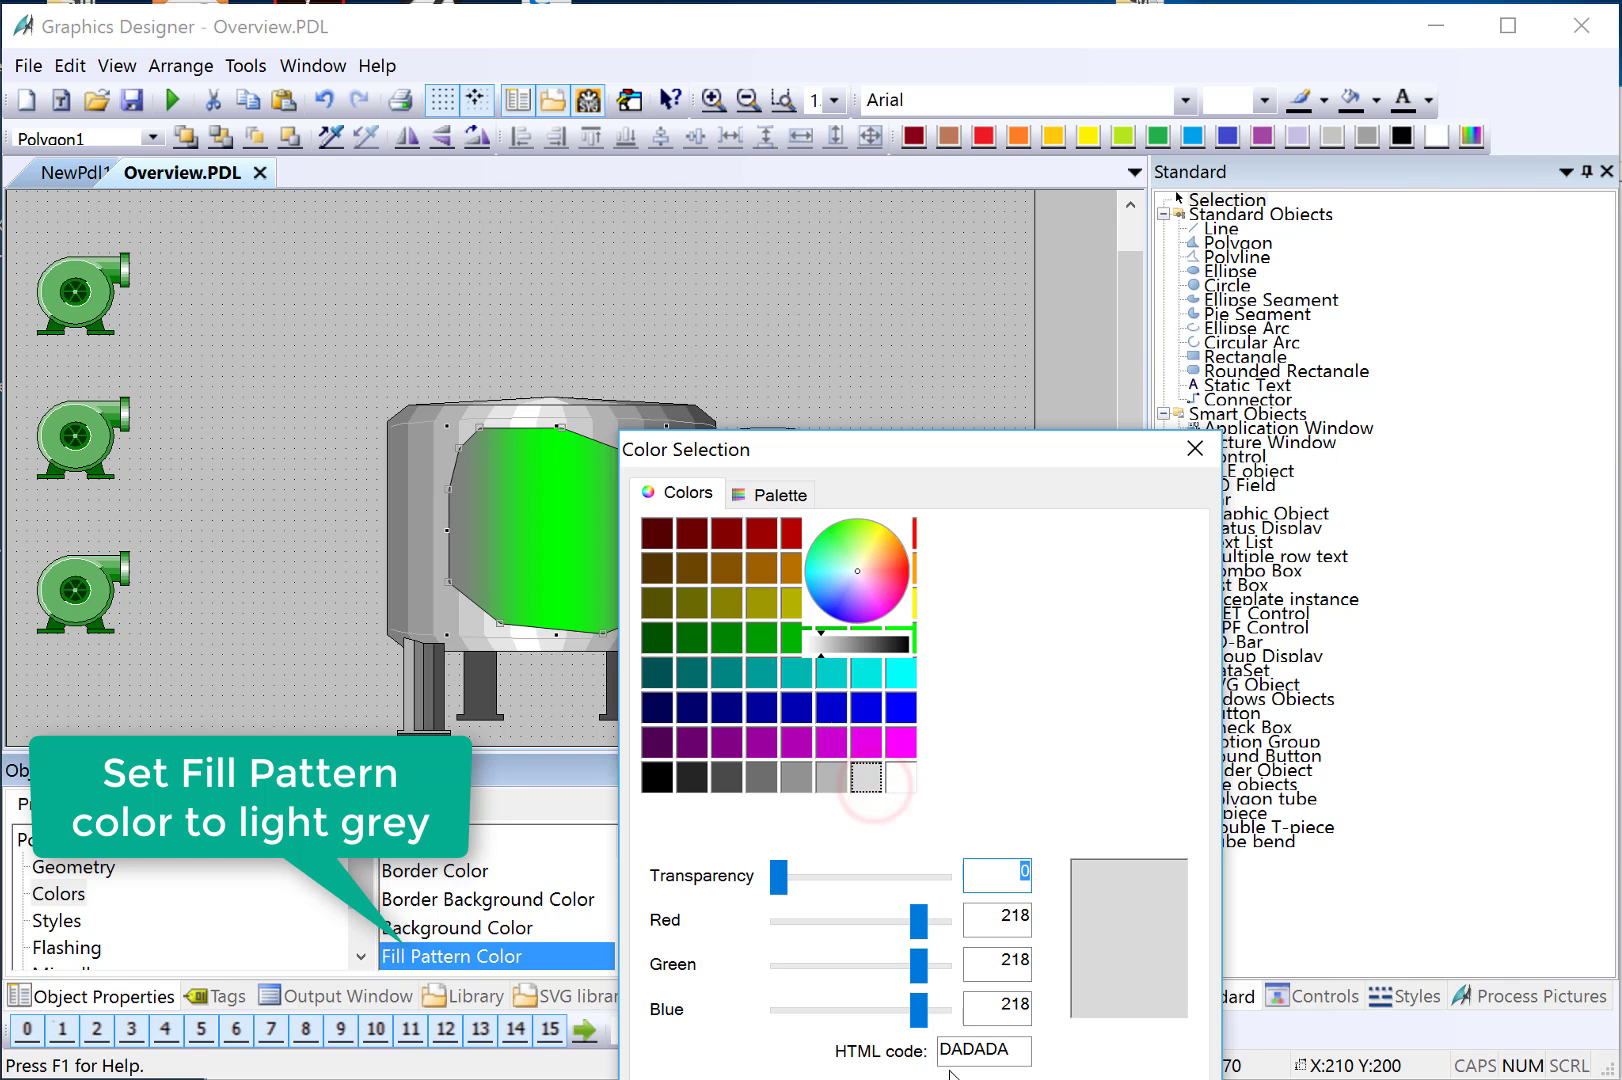
double_click(463, 930)
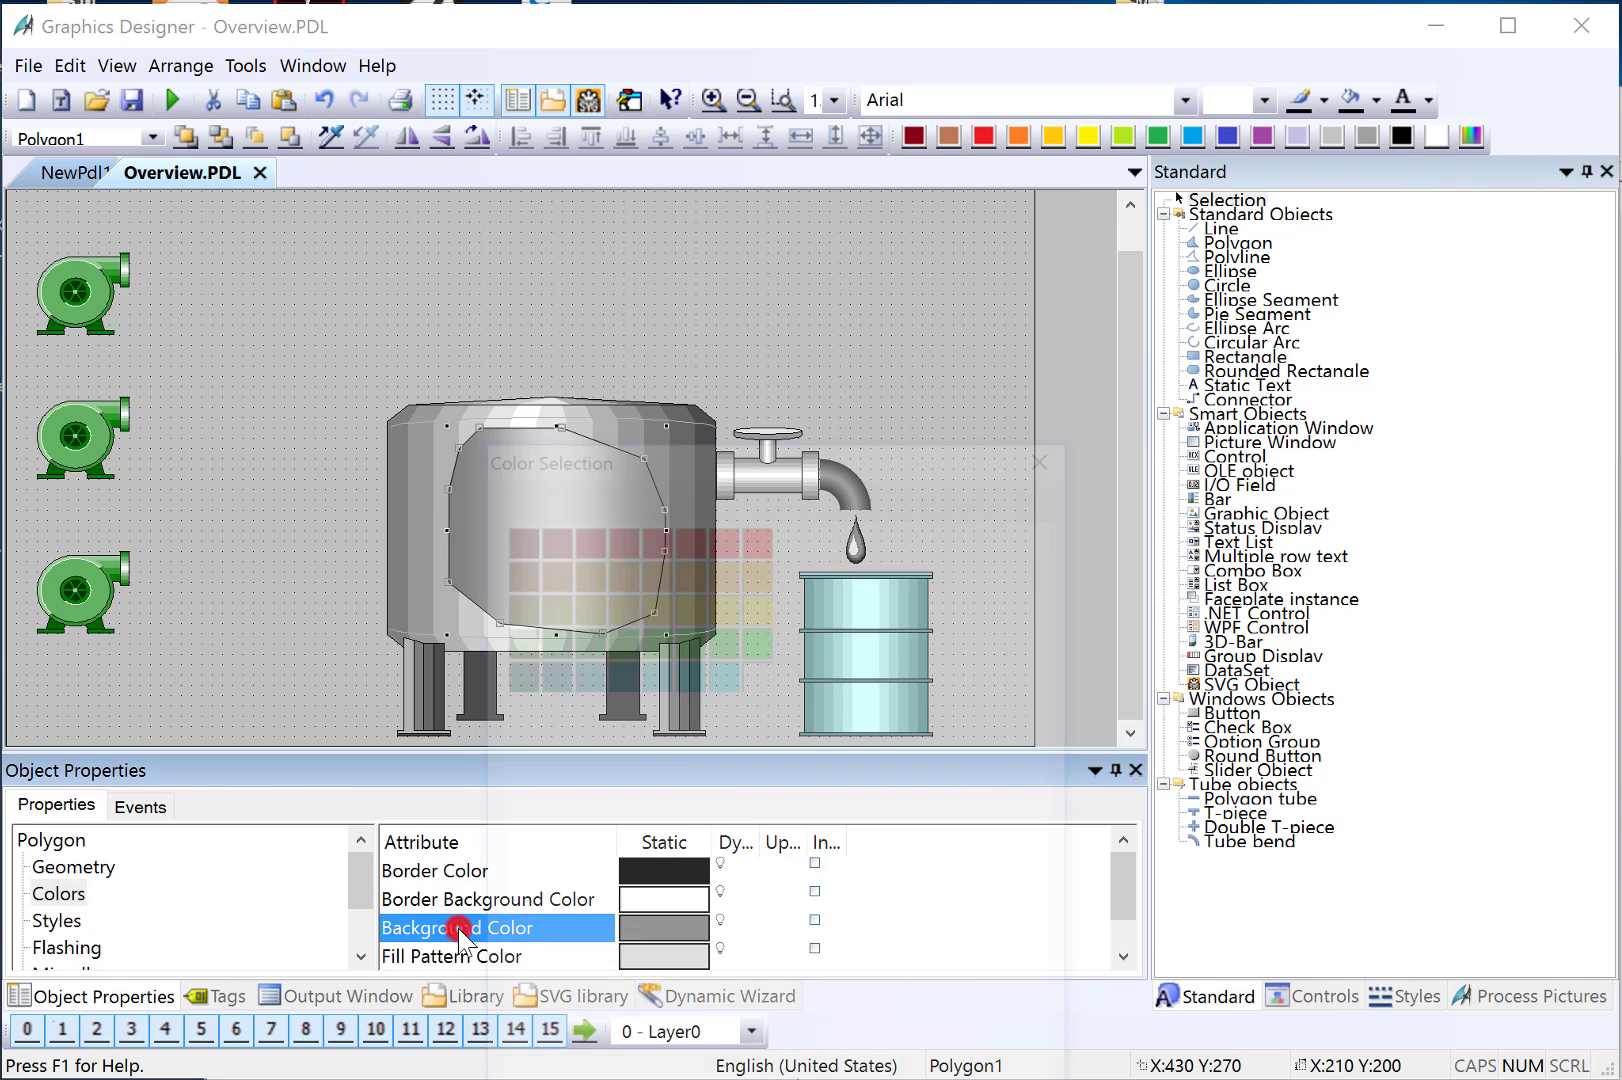
click(581, 775)
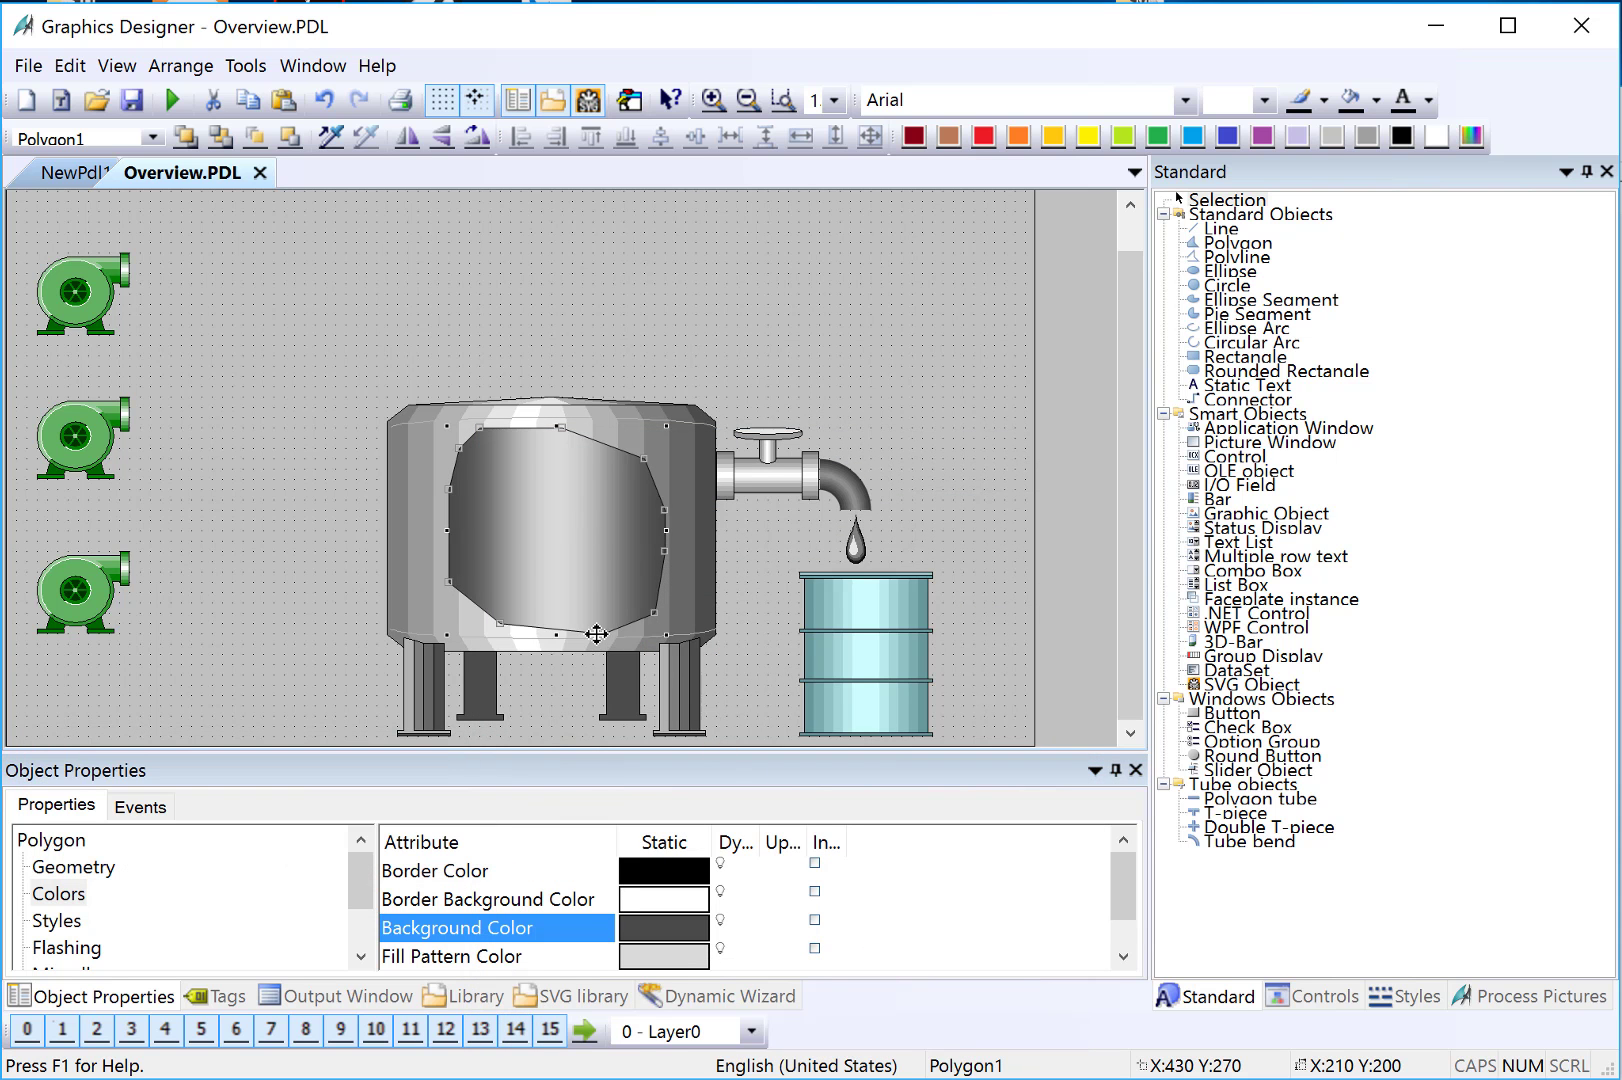
Step: Shorten the inner polygon slightly and duplicate it as Polygon2
drag(602, 632, 602, 622)
right_click(492, 489)
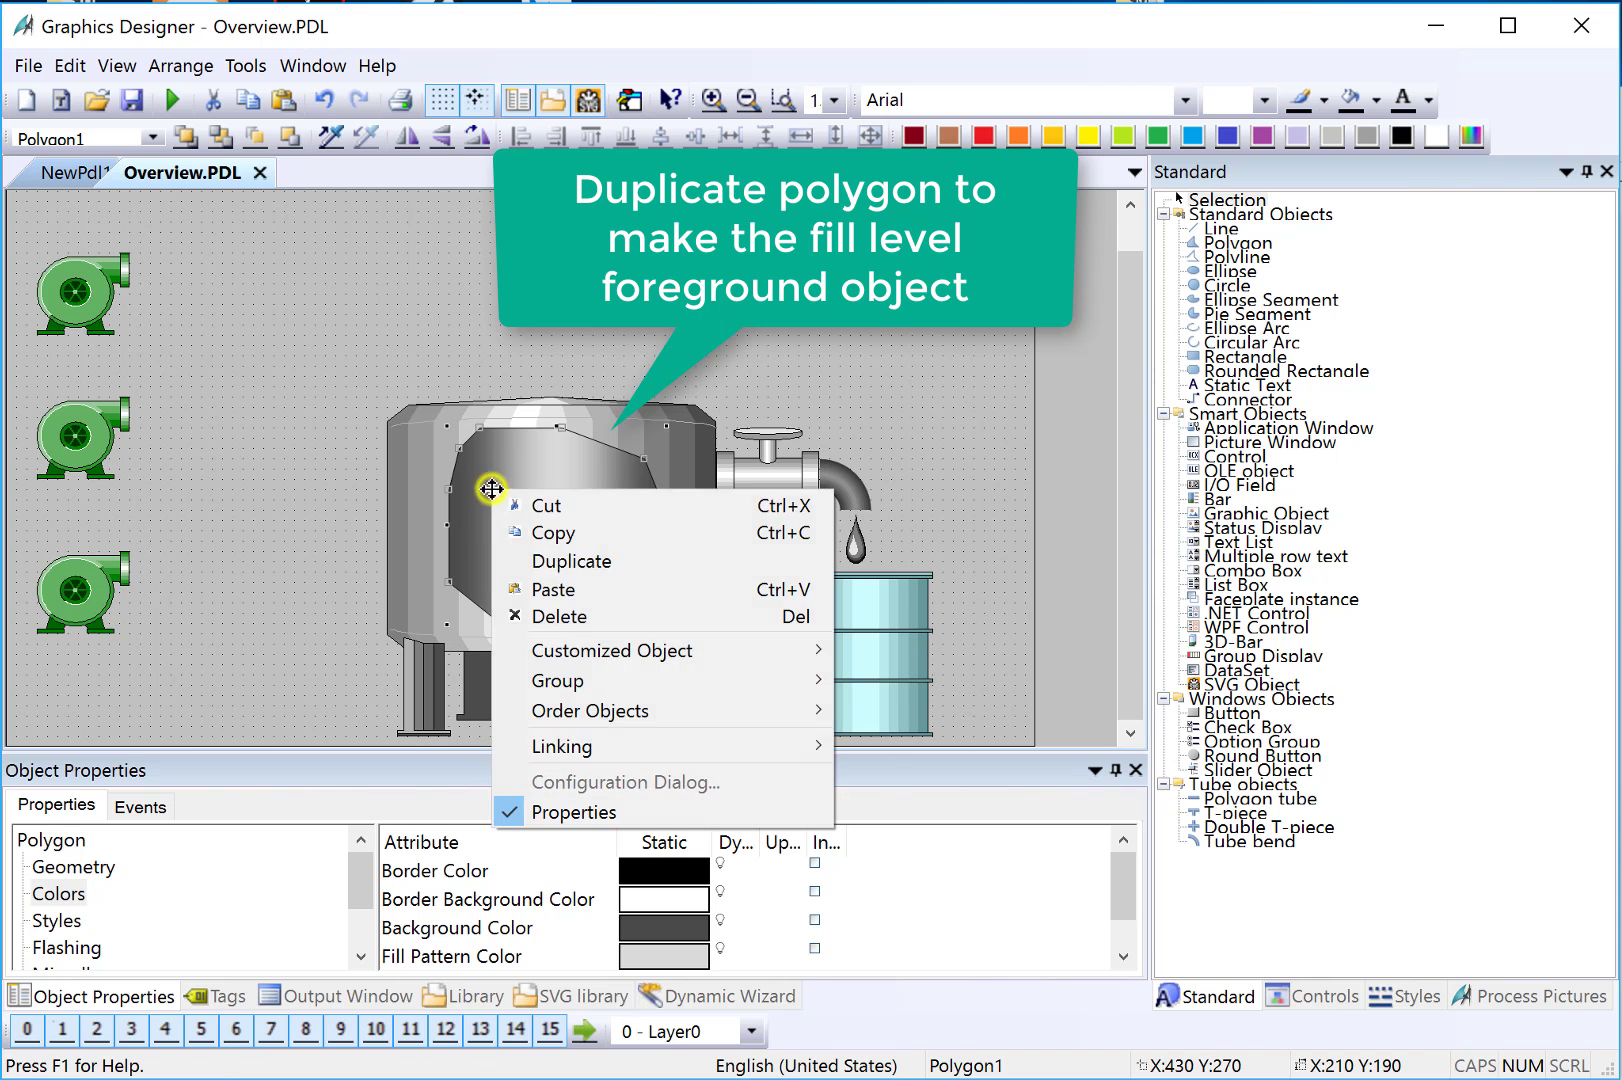
click(536, 557)
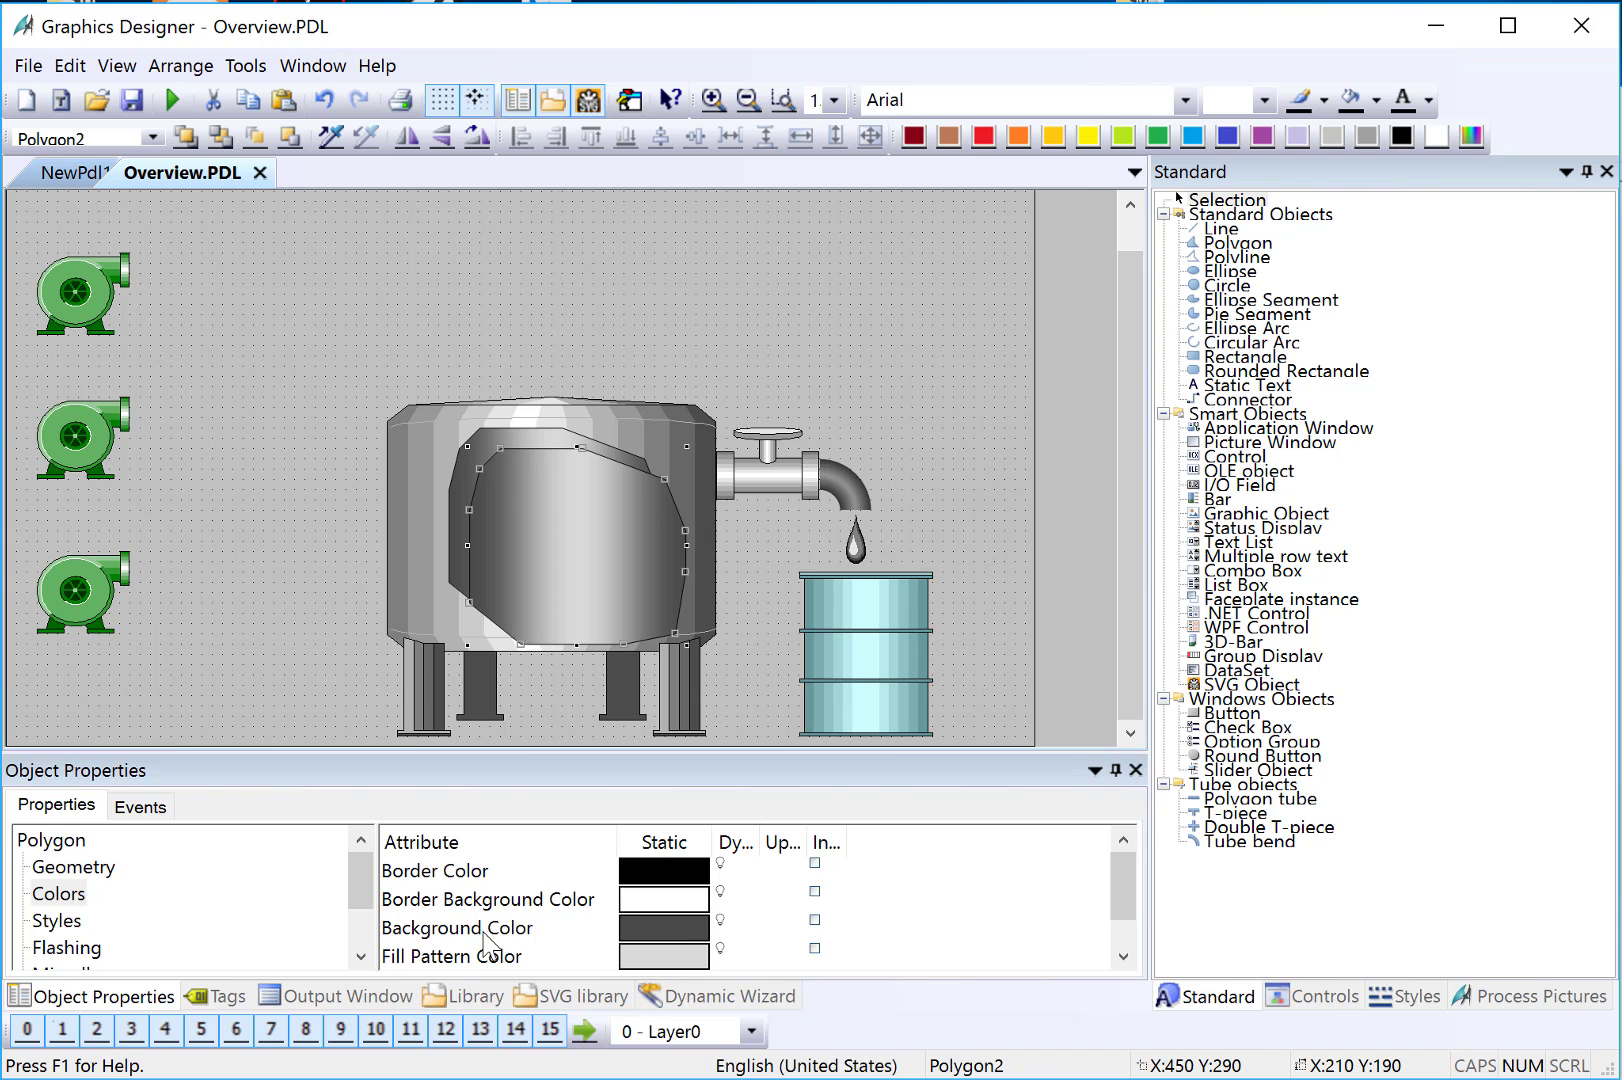
Step: Give Polygon2 a light grey background colour and a white fill pattern colour
double_click(484, 933)
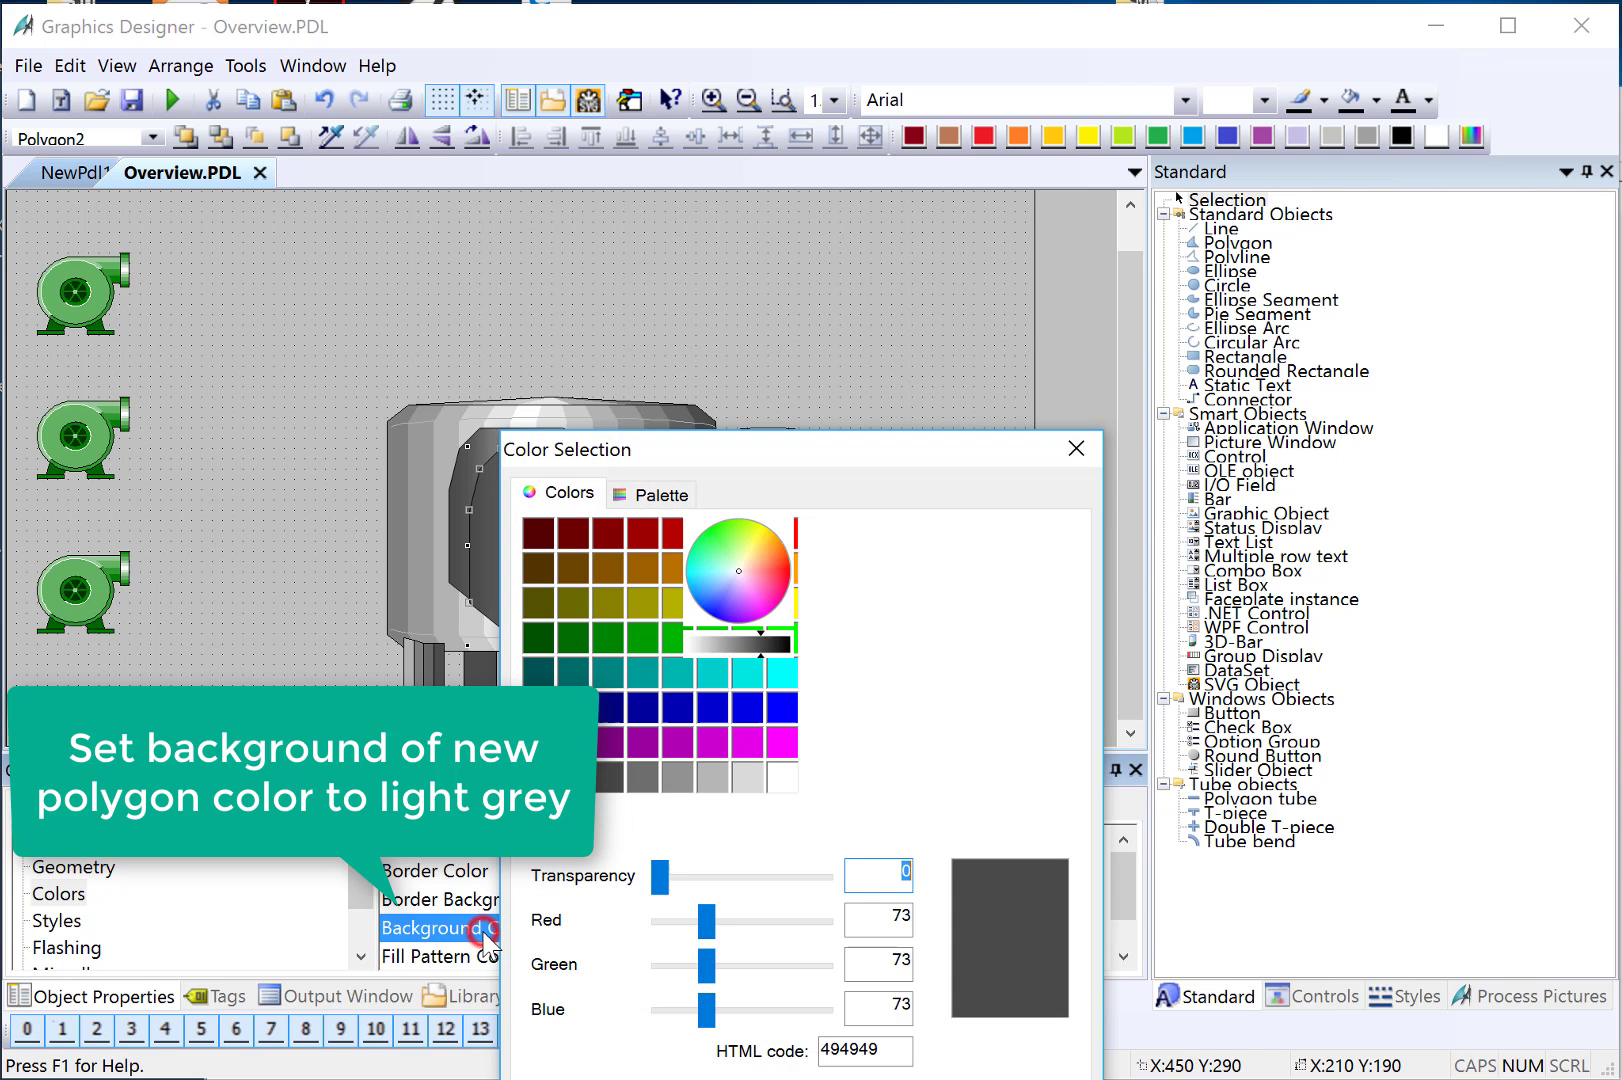
double_click(724, 789)
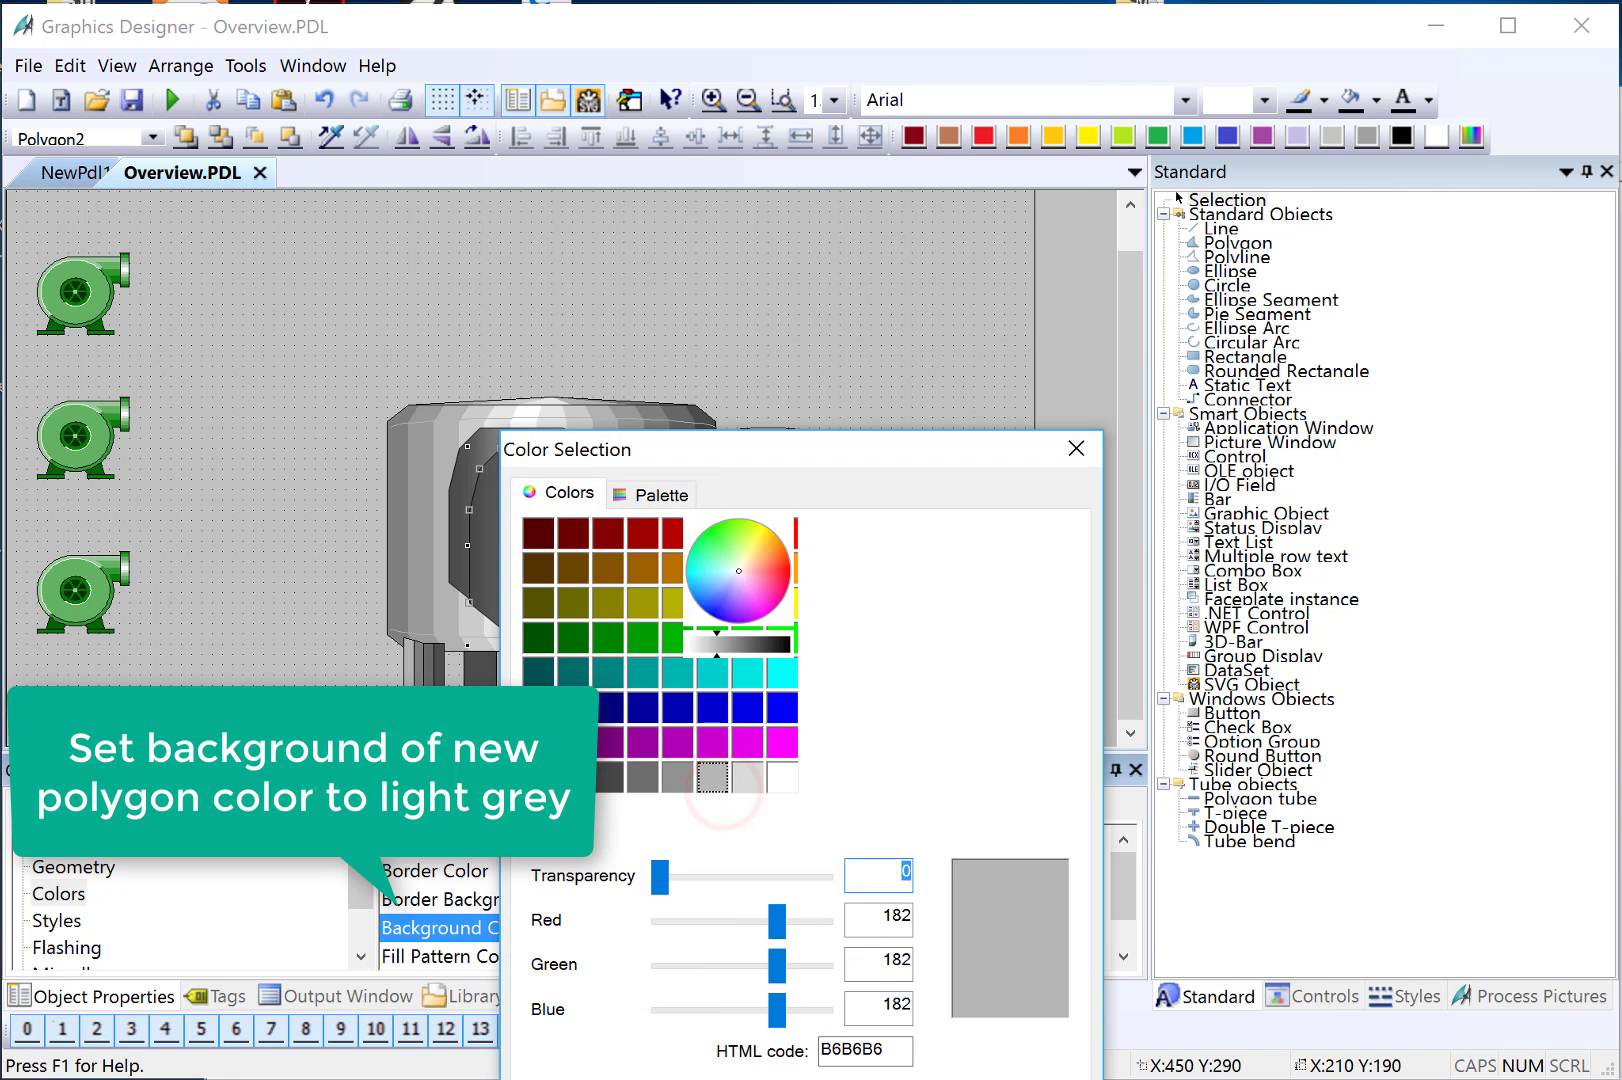
double_click(470, 956)
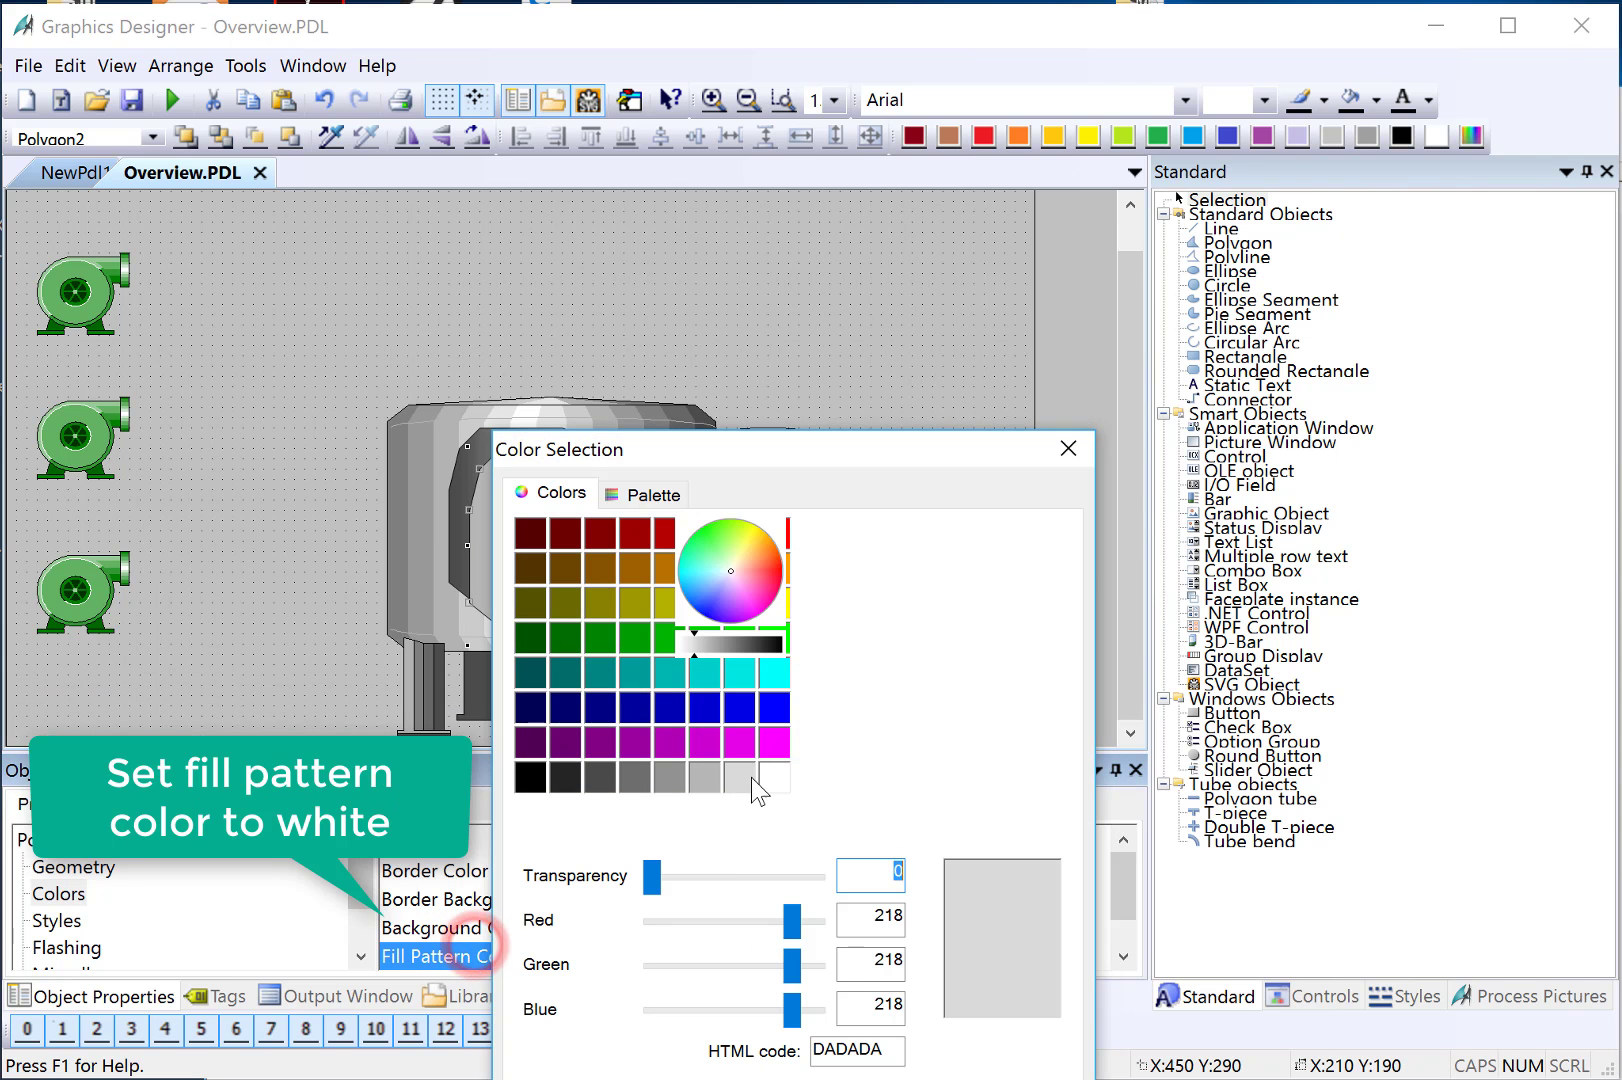
double_click(774, 781)
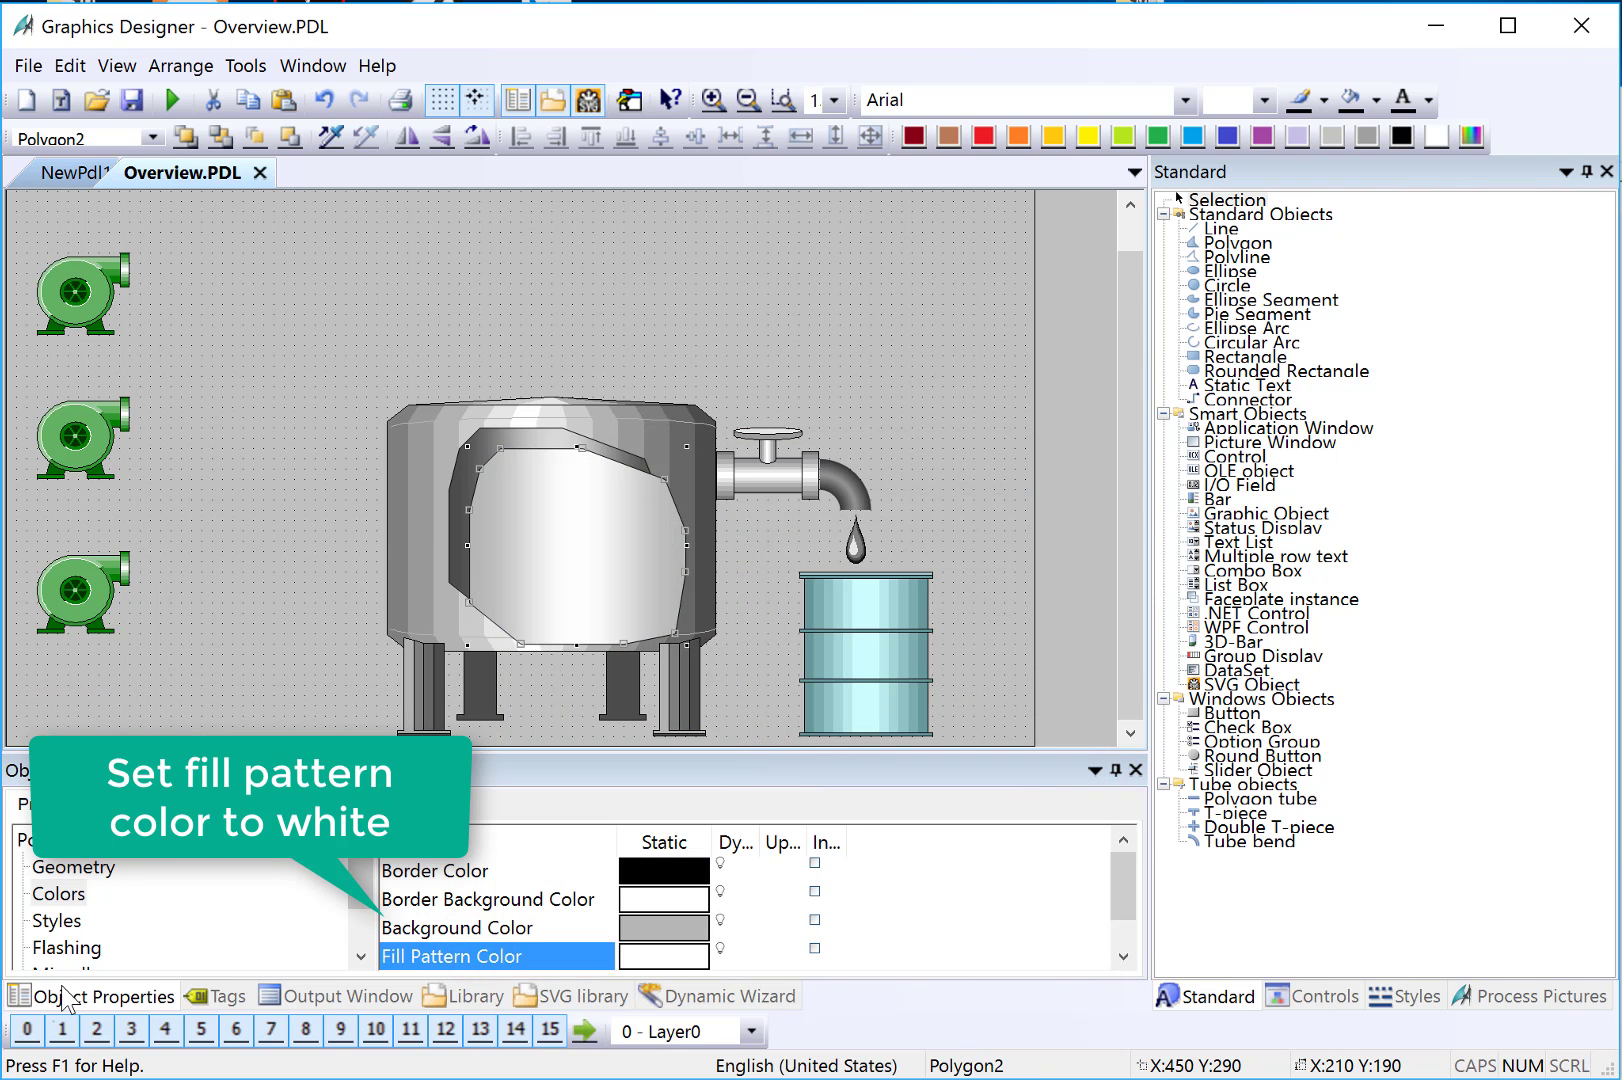
Step: Enable dynamic filling on Polygon2 with a fill level of 56
scroll(350, 900, down, 2)
click(58, 946)
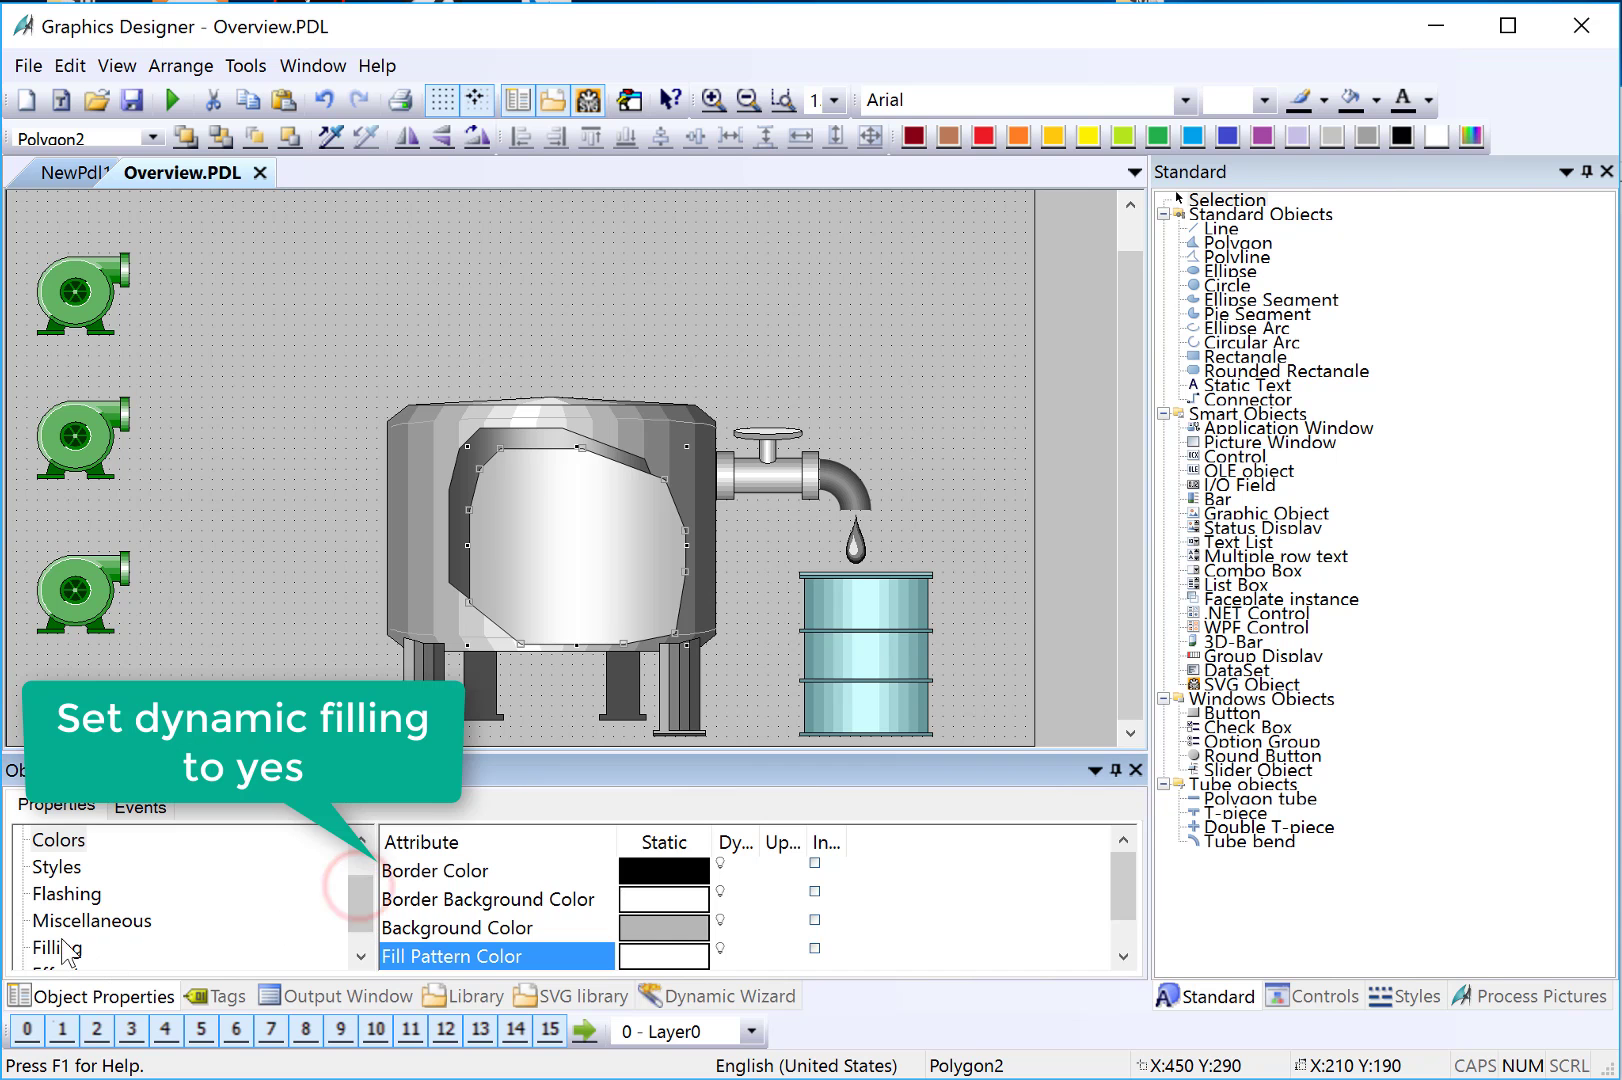
double_click(474, 871)
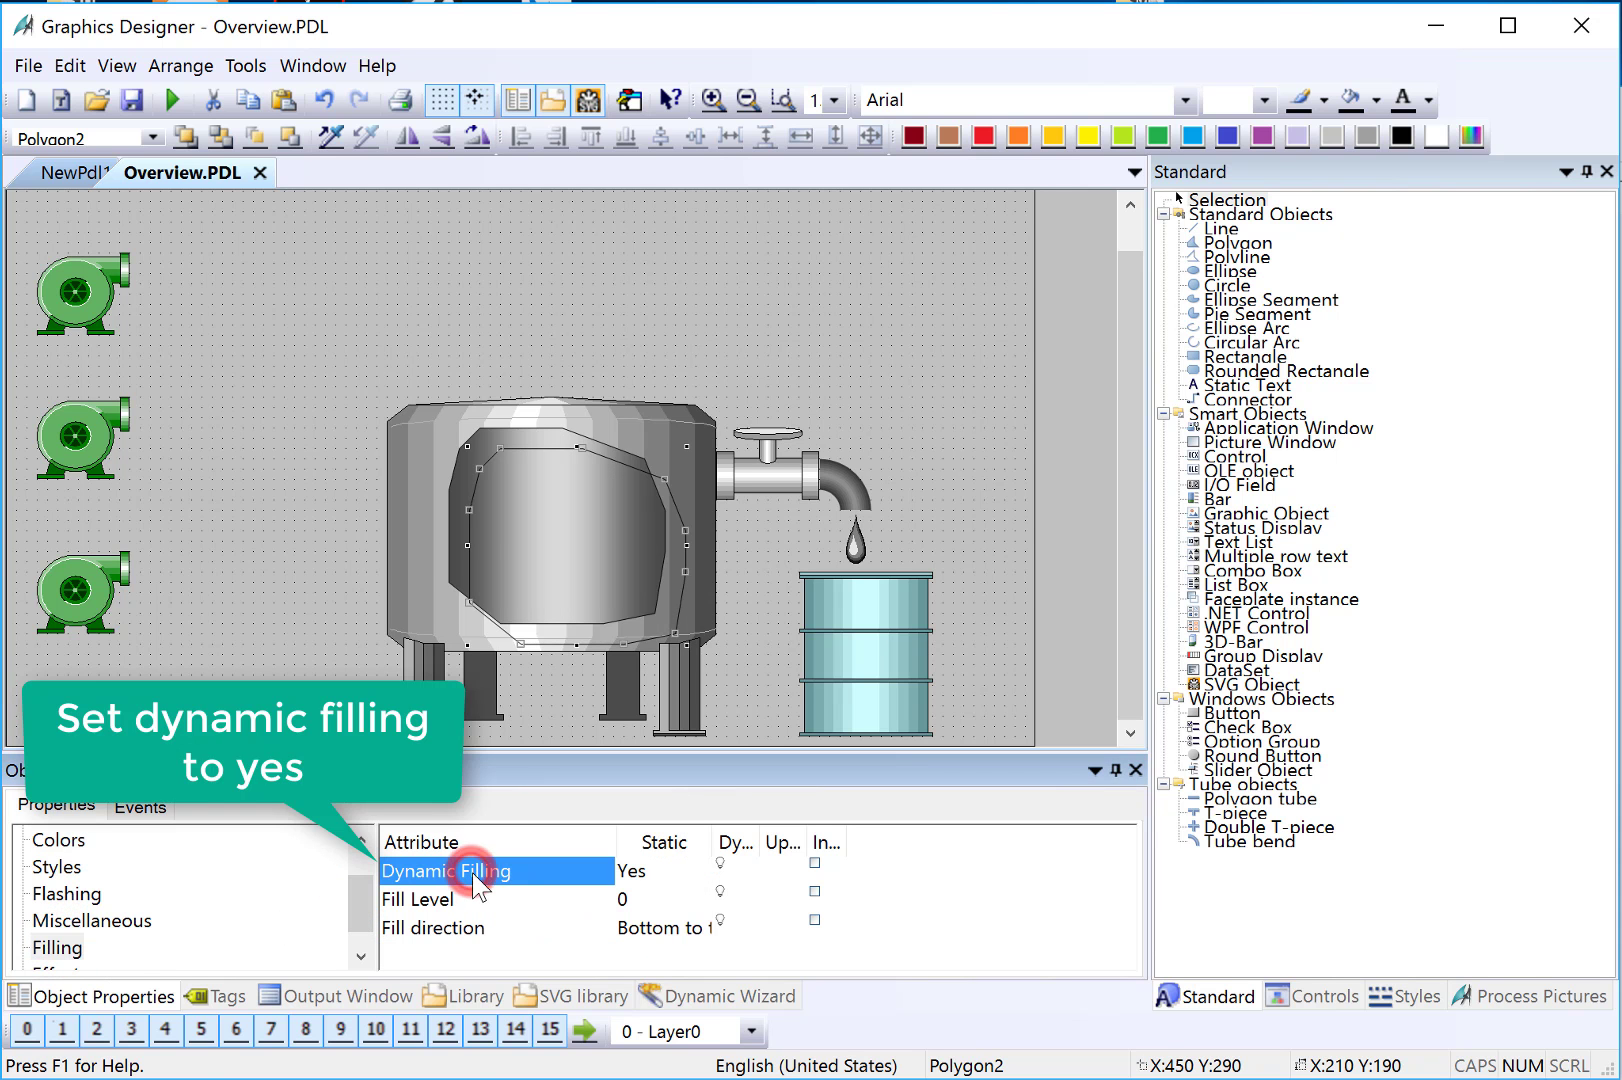
double_click(443, 906)
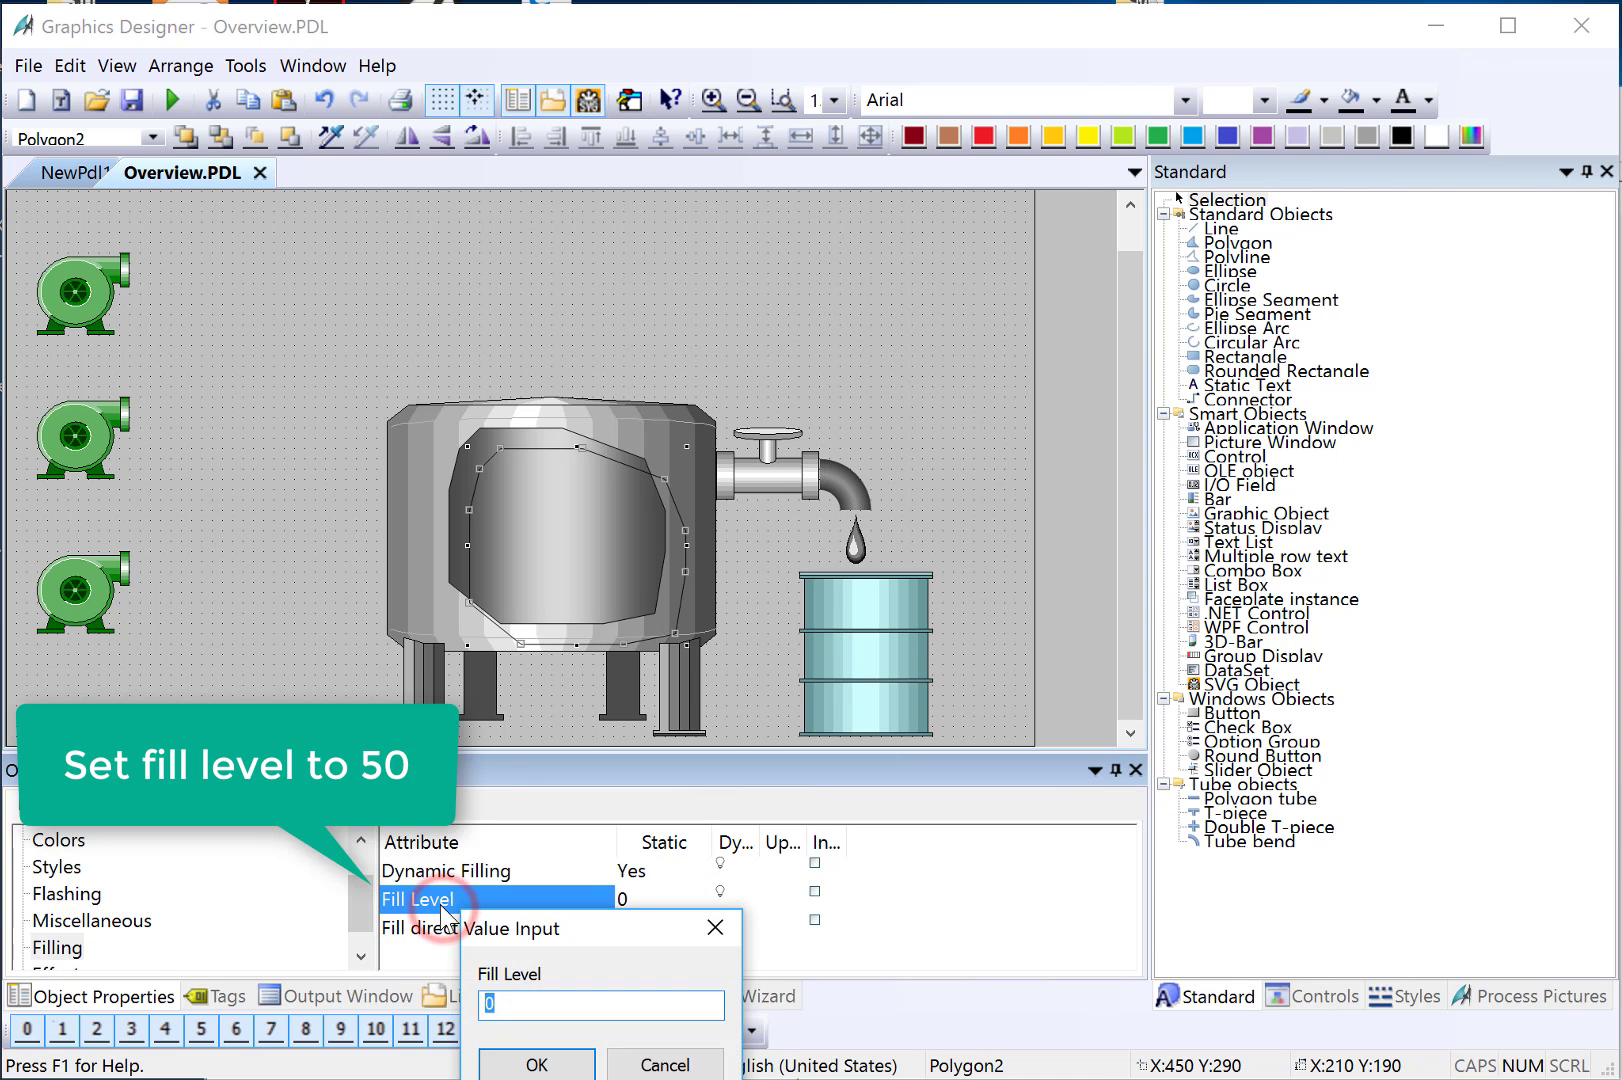
text(56)
key(Return)
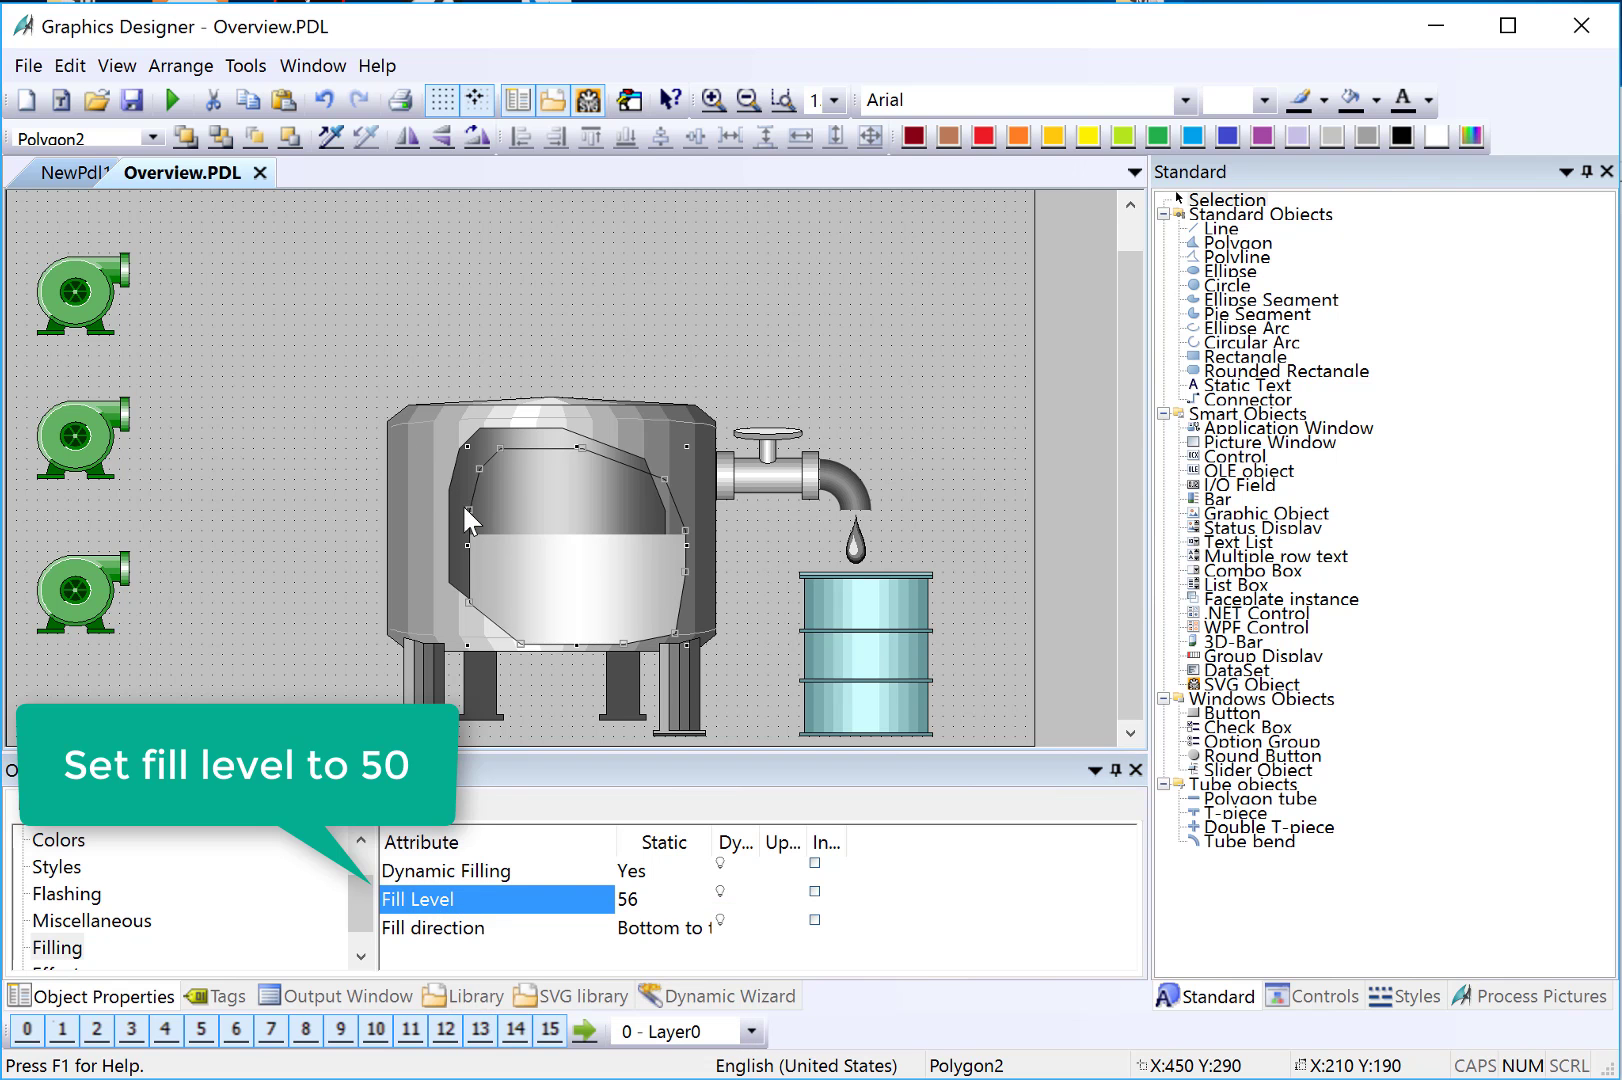
Step: Nudge Polygon2 left and up with the arrow keys so it sits over Polygon1
click(501, 525)
key(Left)
key(Left)
key(Left)
key(Left)
key(Left)
key(Left)
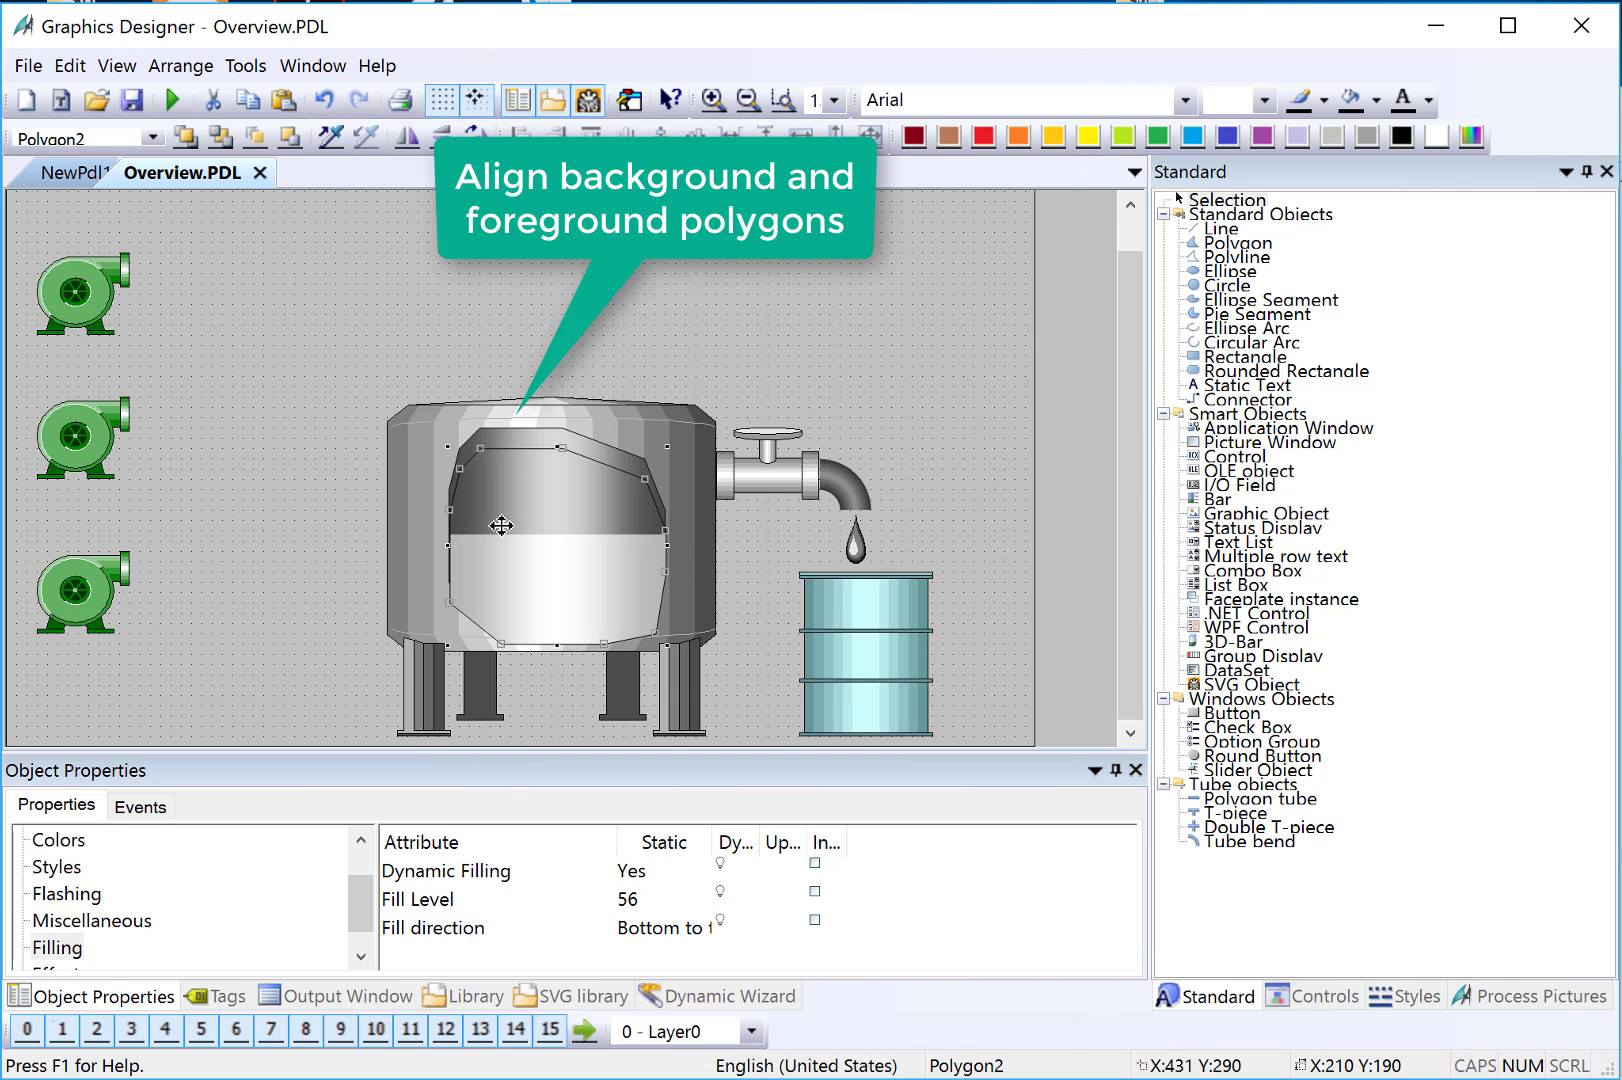
key(Up)
key(Up)
key(Up)
key(Left)
key(Up)
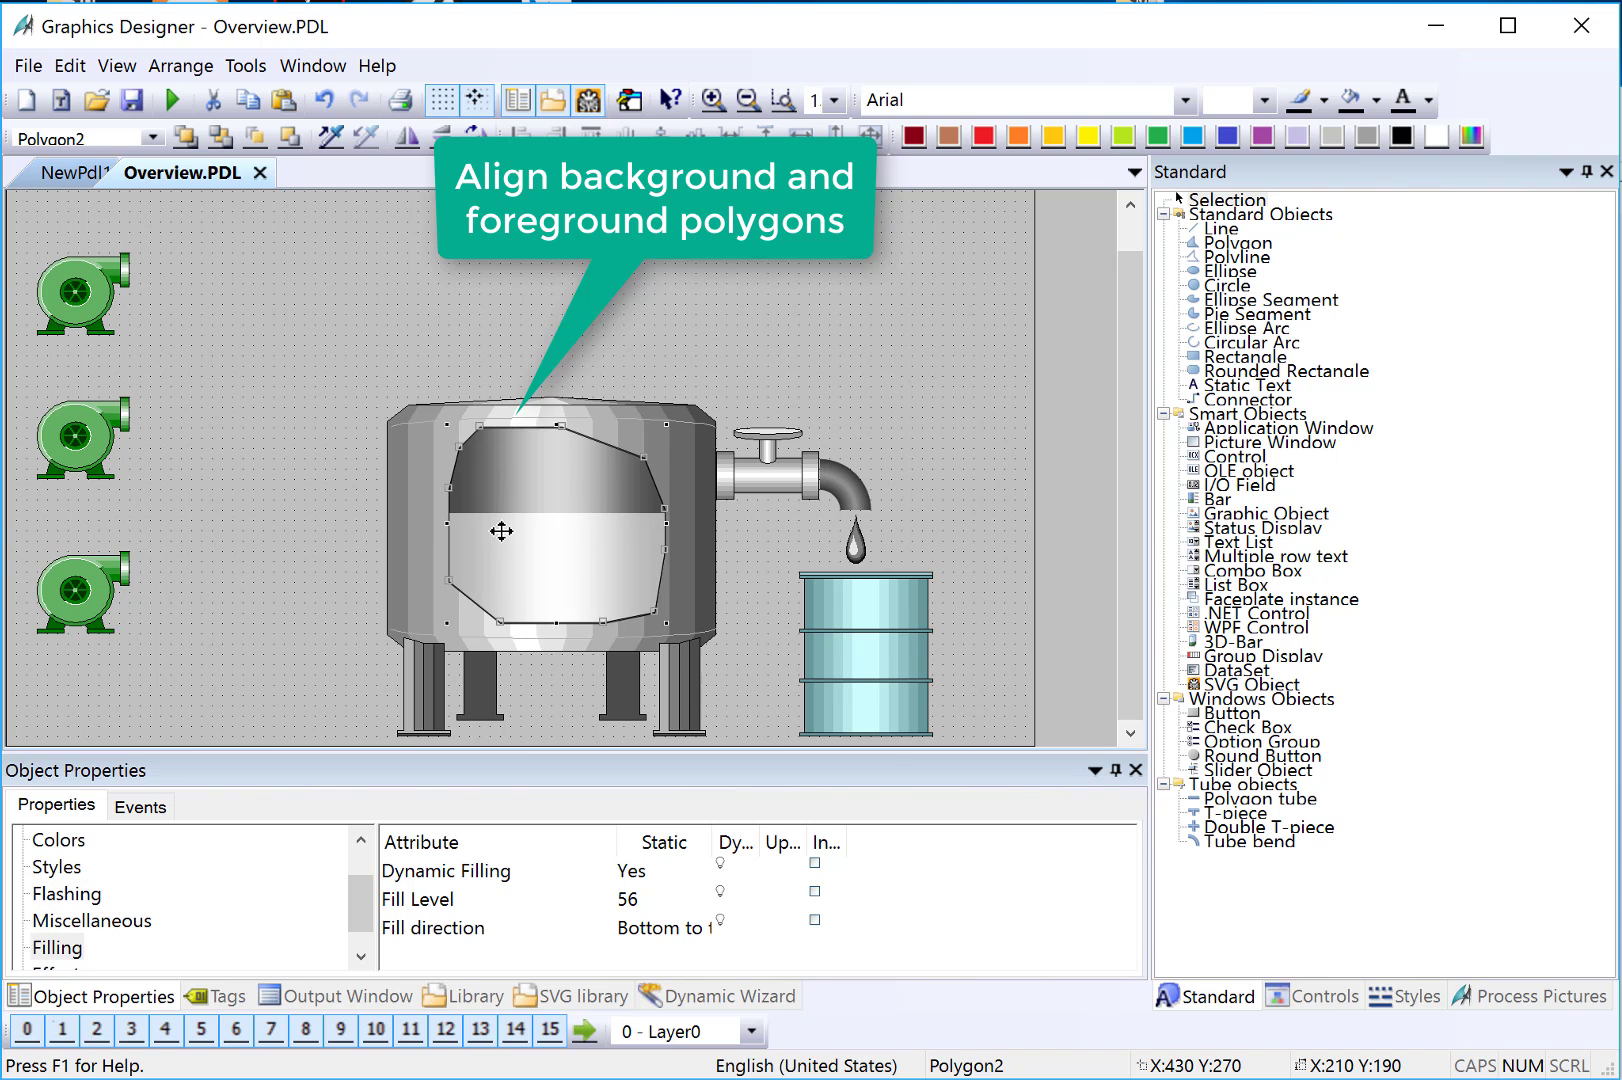
Step: Change Polygon2's fill level to 12, then to 78
click(418, 899)
double_click(567, 890)
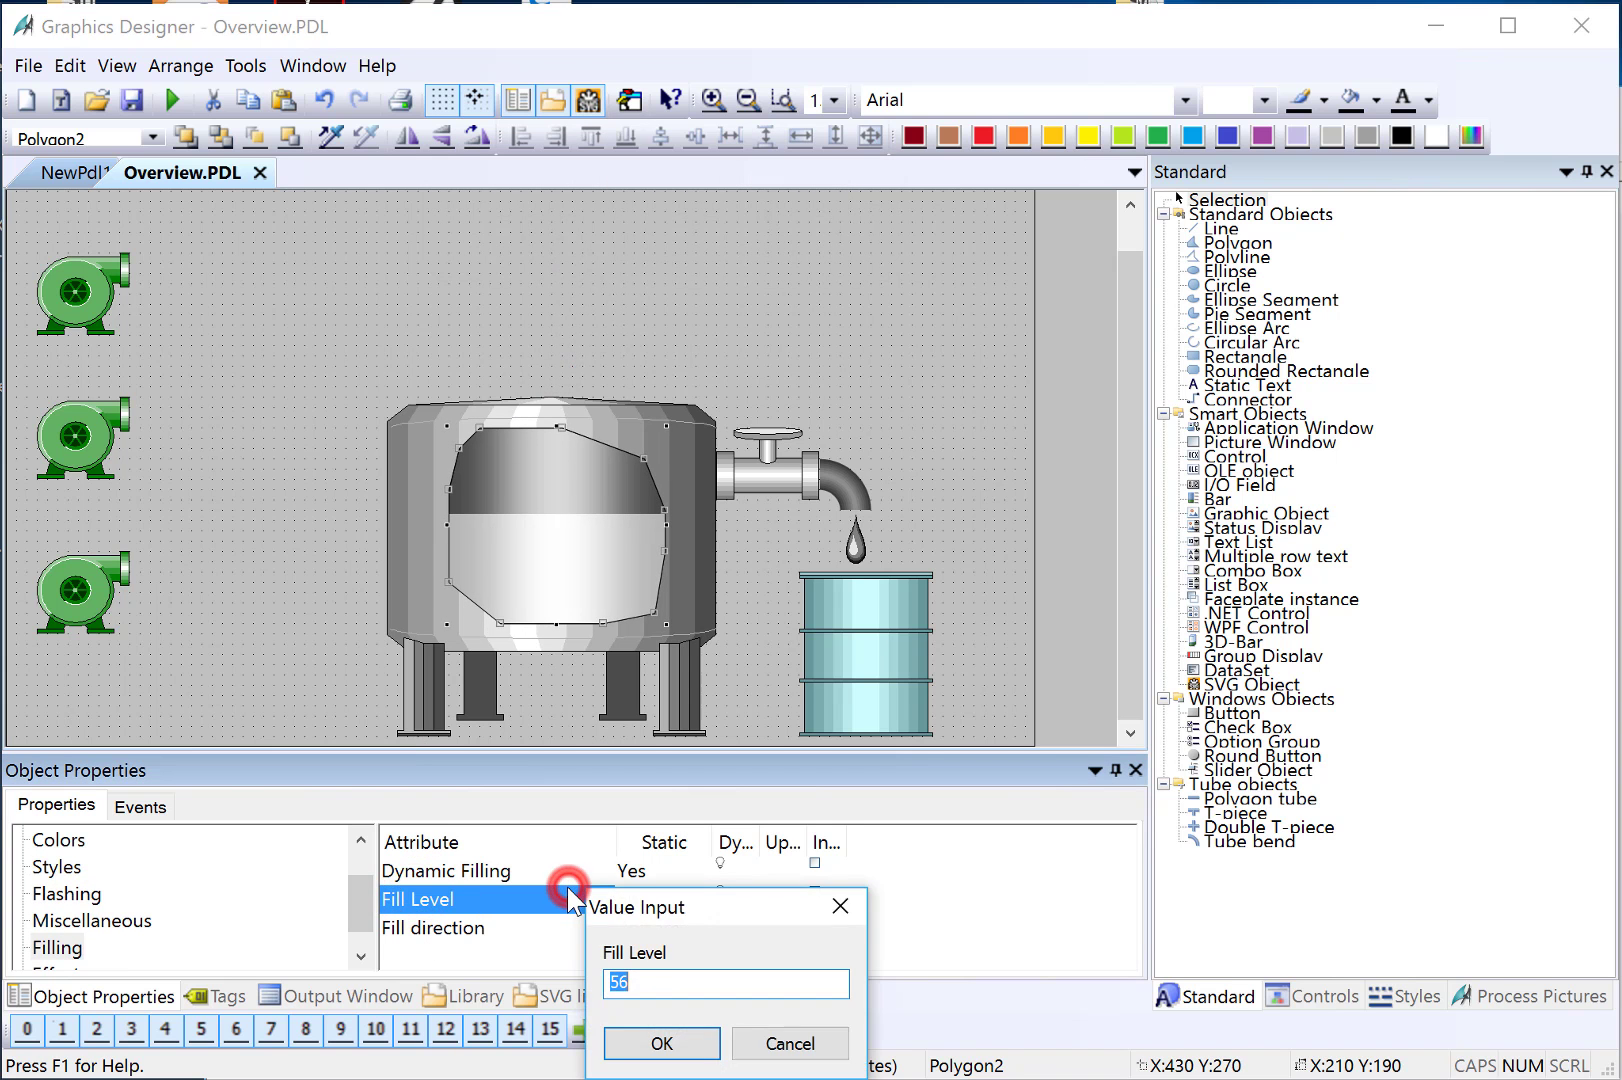
text(12)
key(Return)
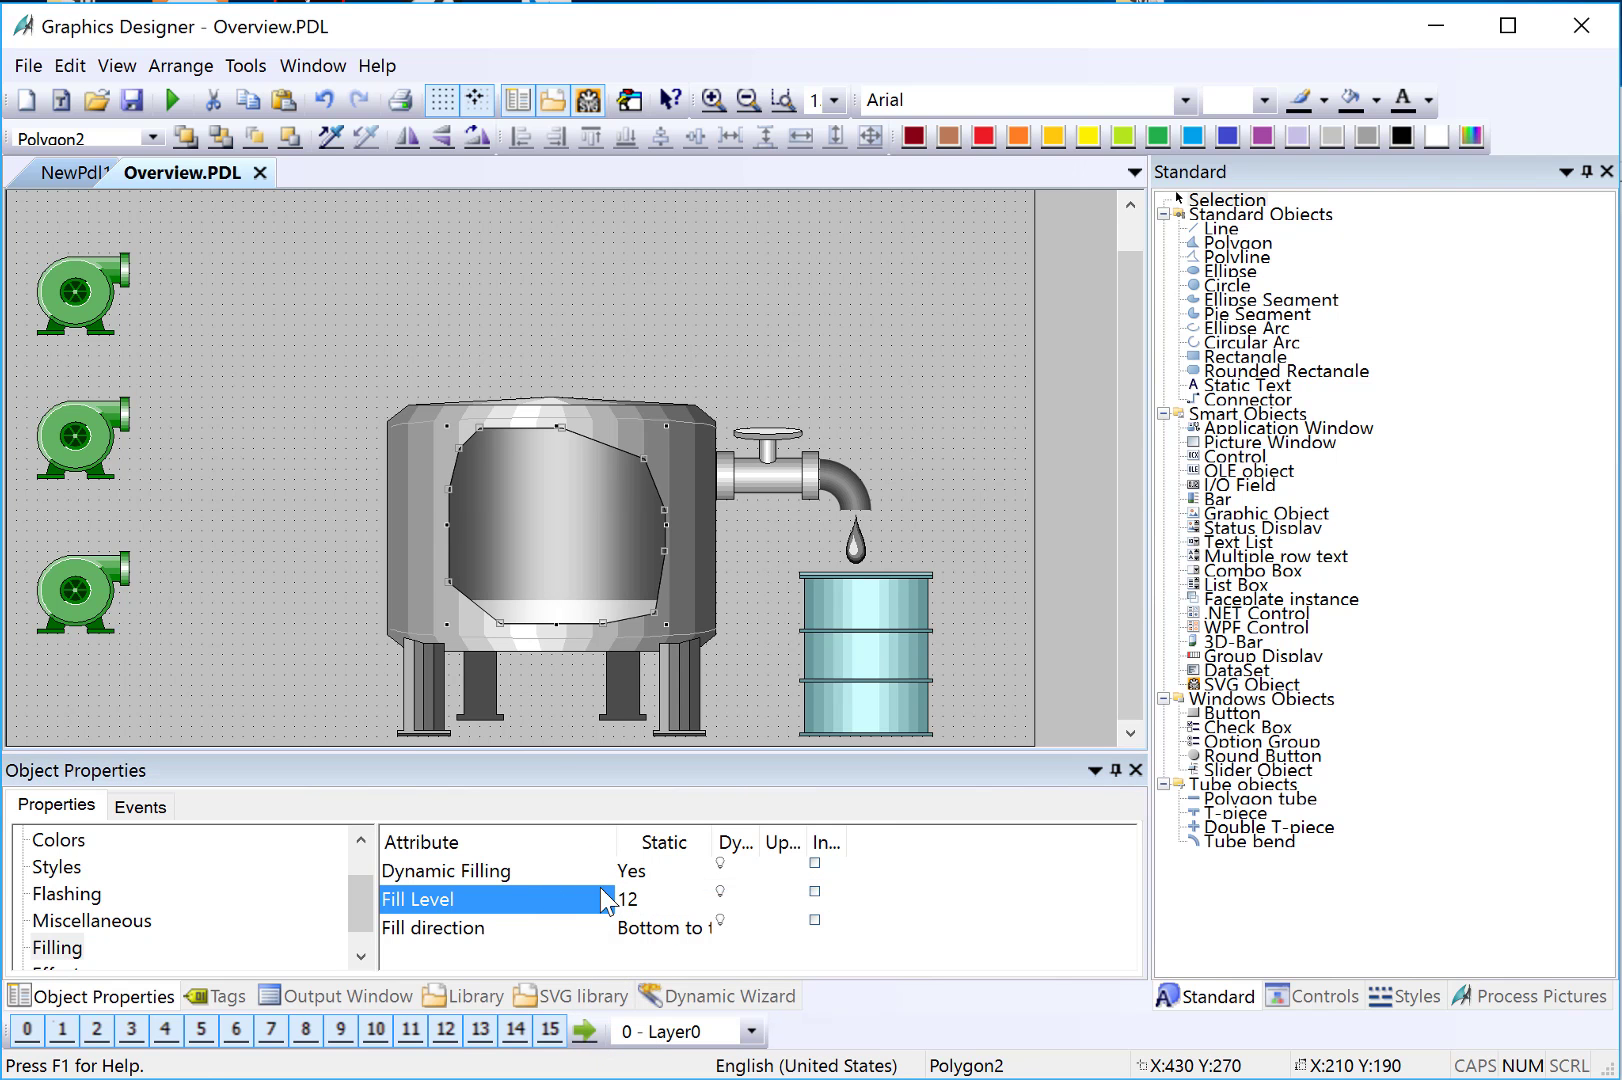
double_click(583, 905)
text(78)
key(Return)
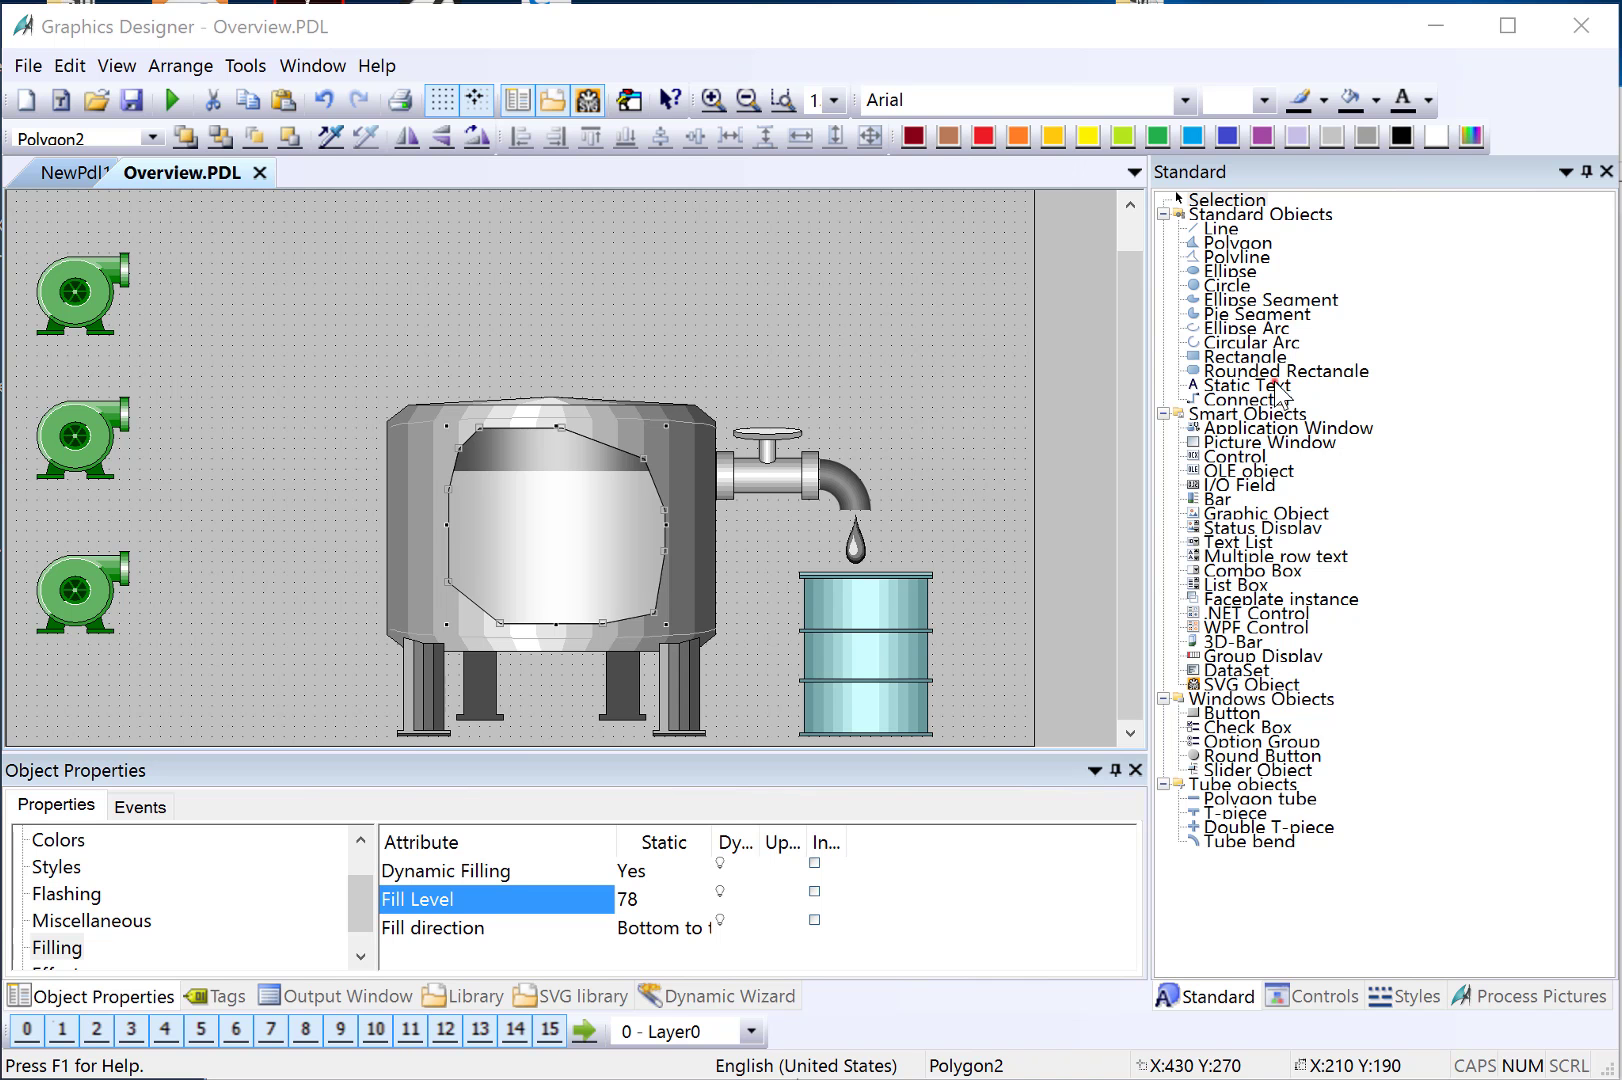
Step: Add a static text 'Paint Color Process Overview' at the top right, widened to fit
click(1276, 386)
drag(869, 205, 1009, 301)
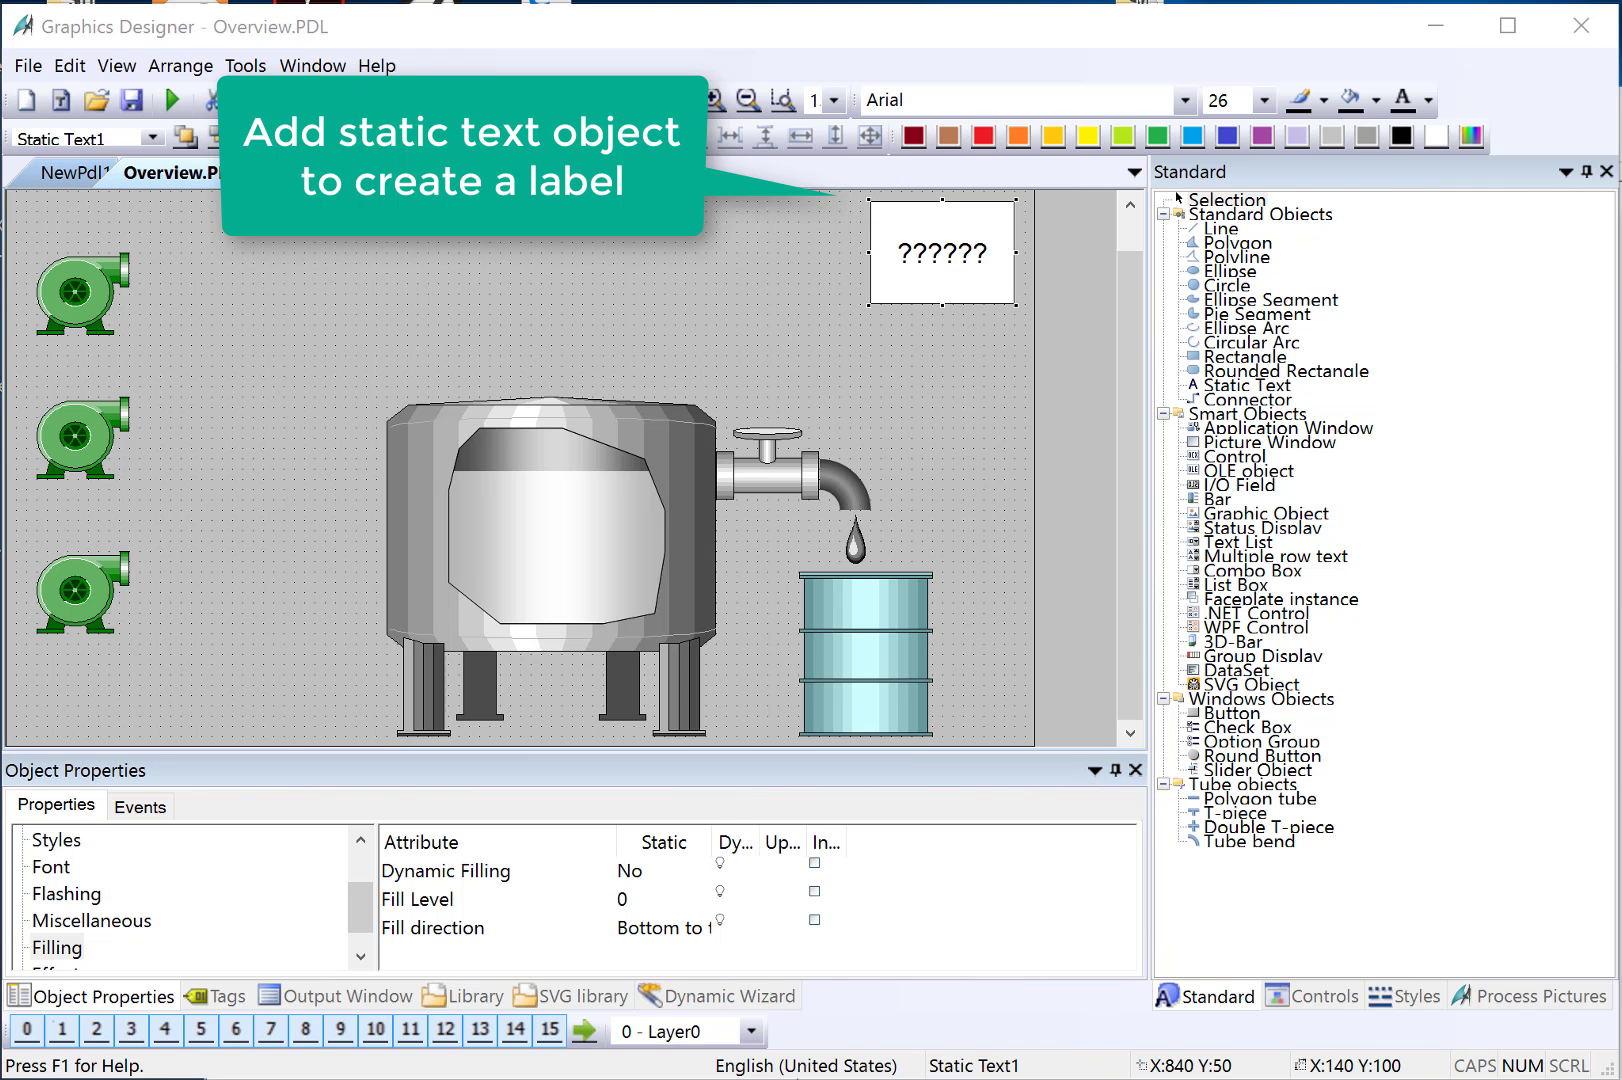
double_click(912, 276)
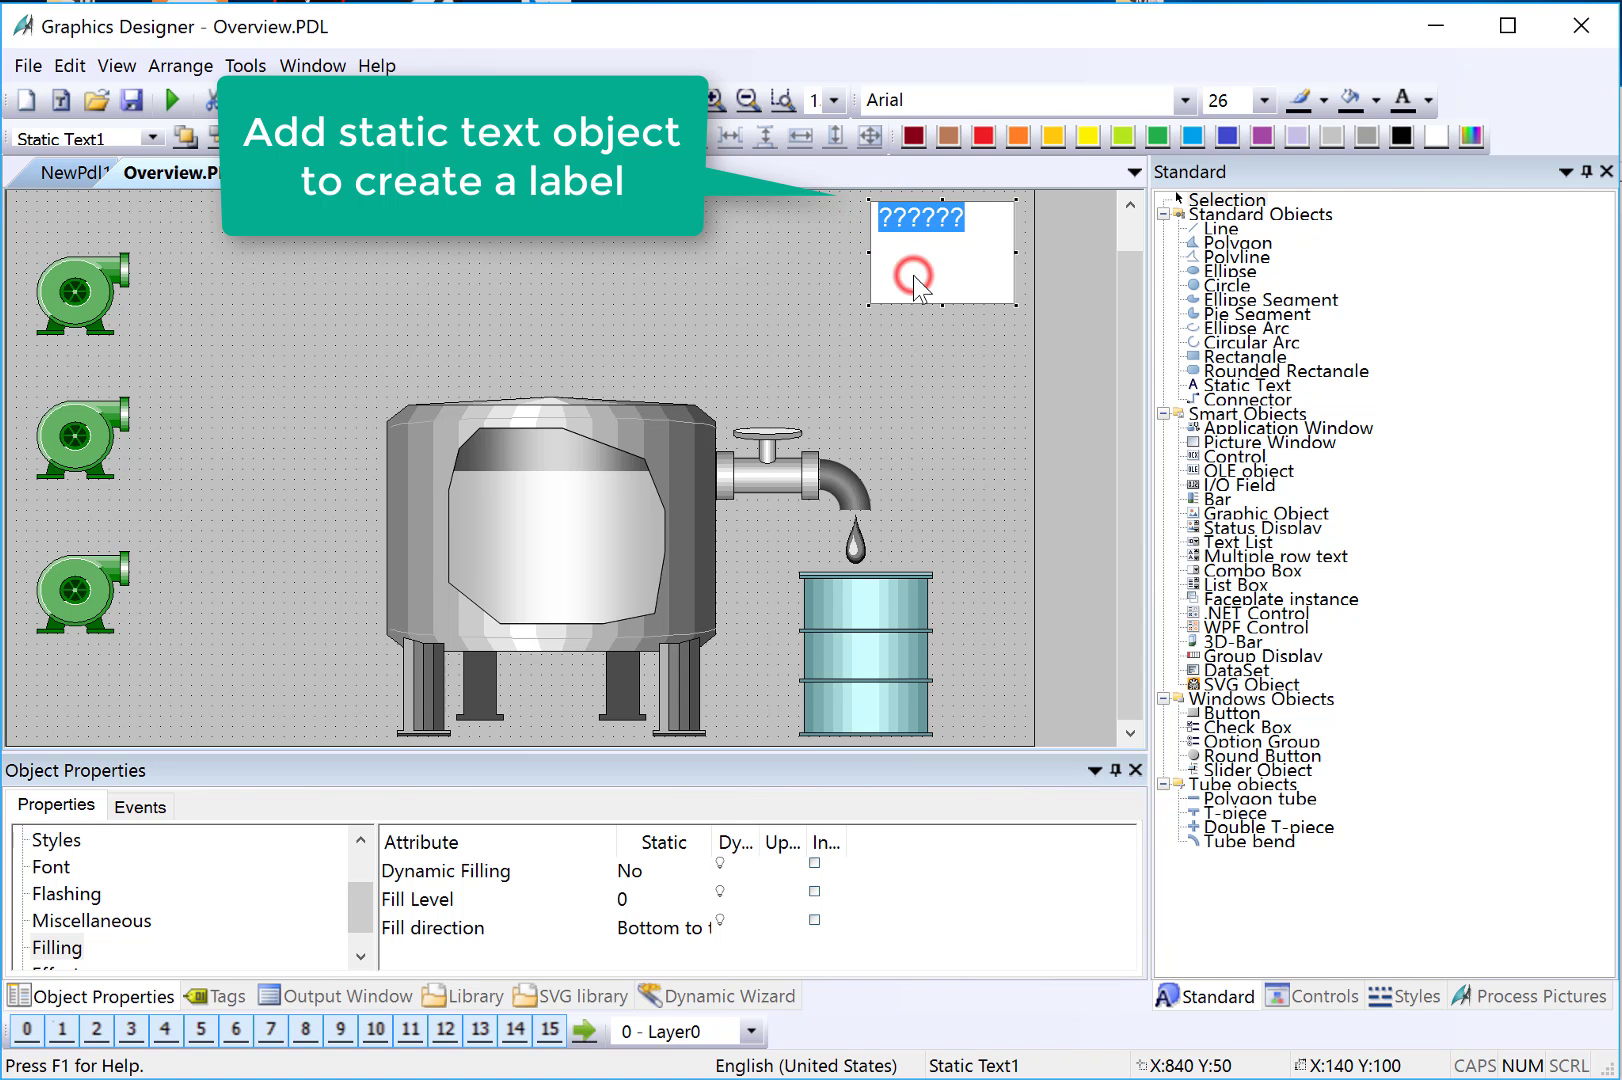
text(Paint)
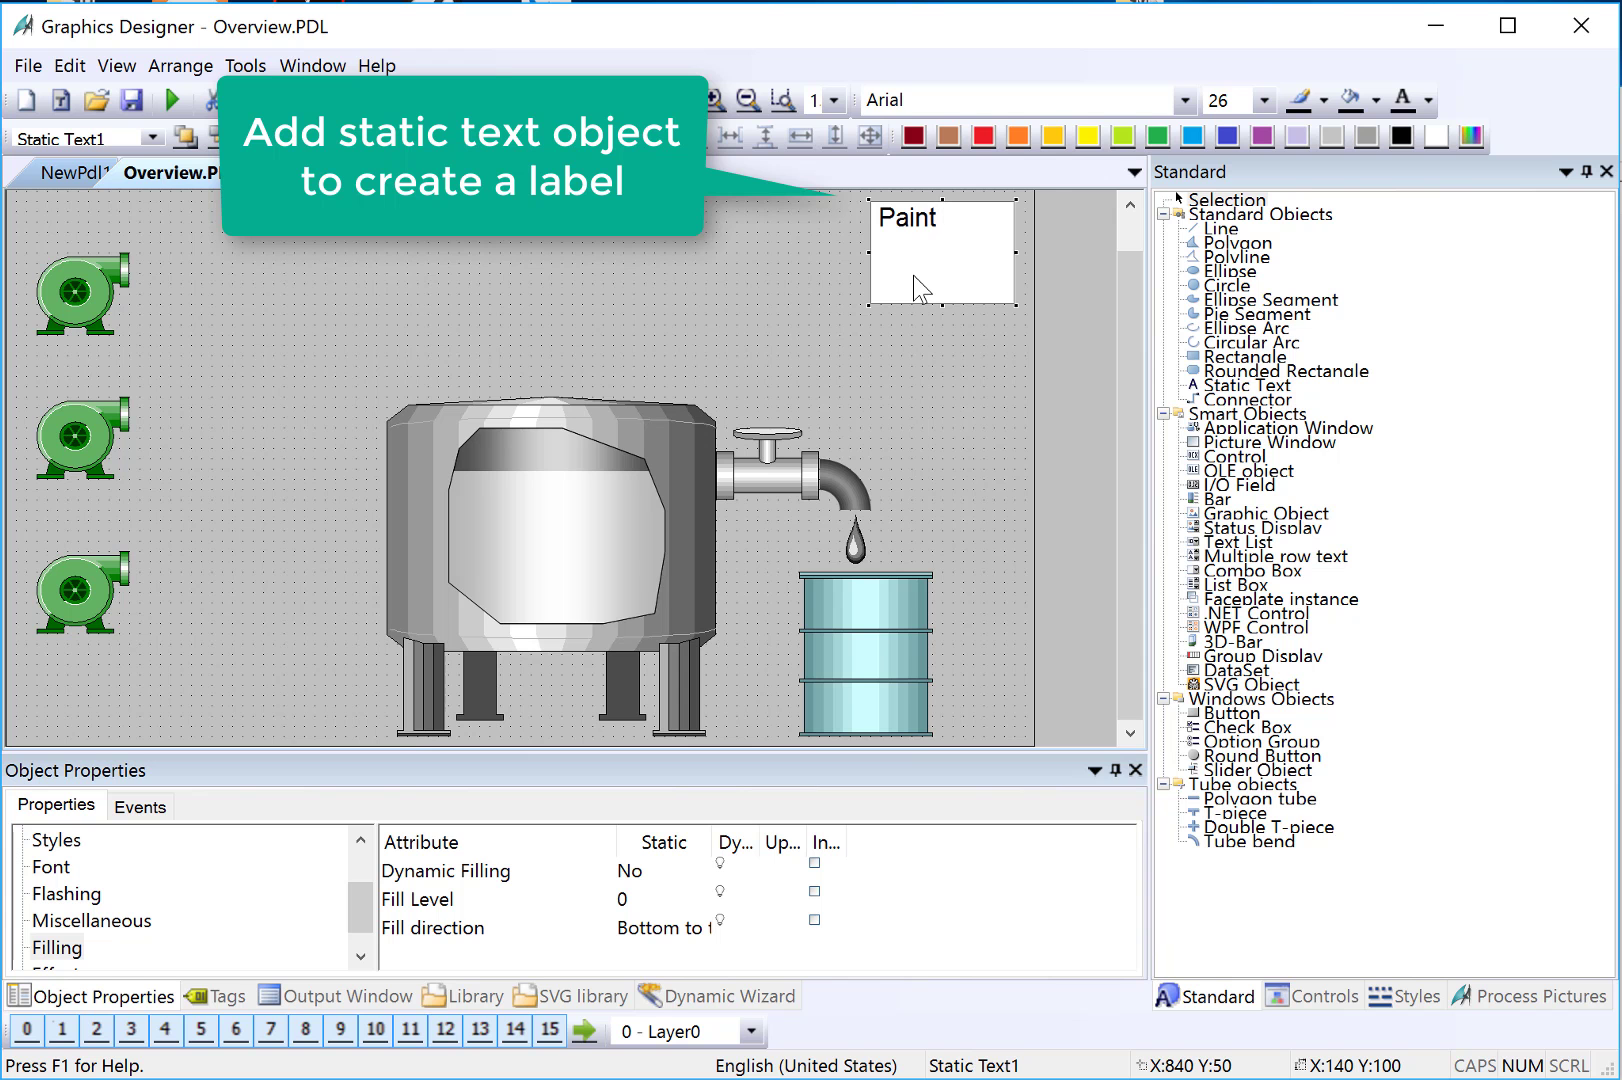
text(lor Process)
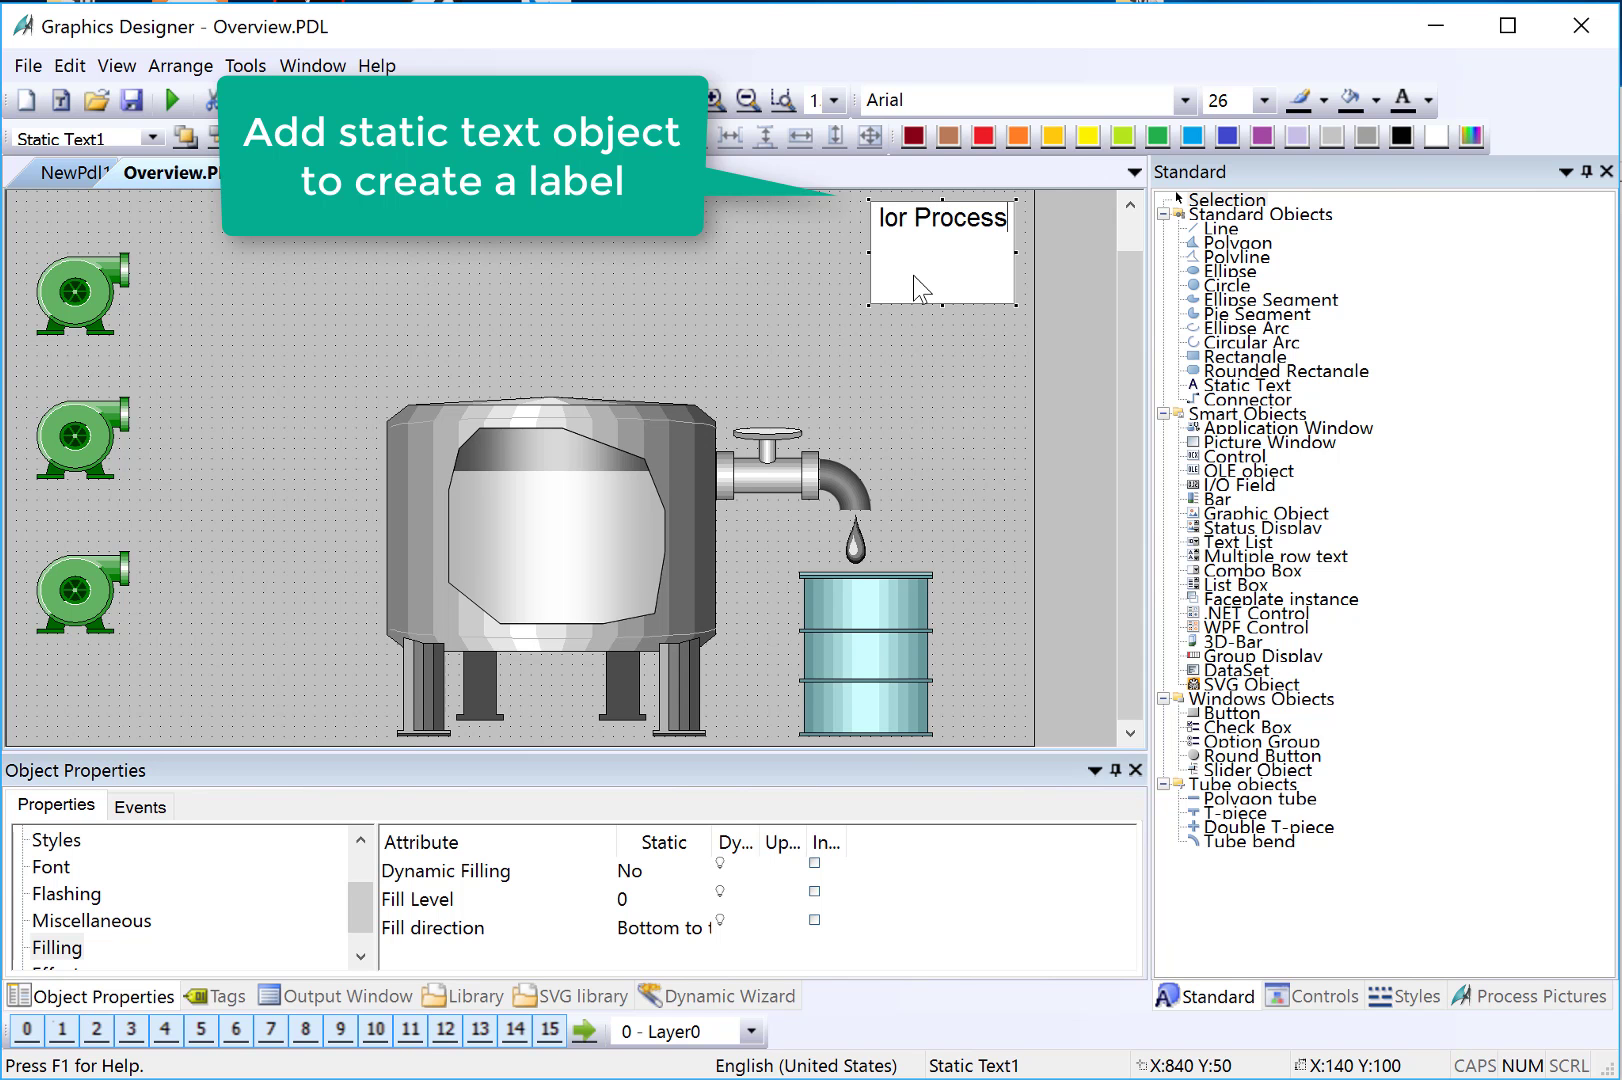
text(Overview)
key(Return)
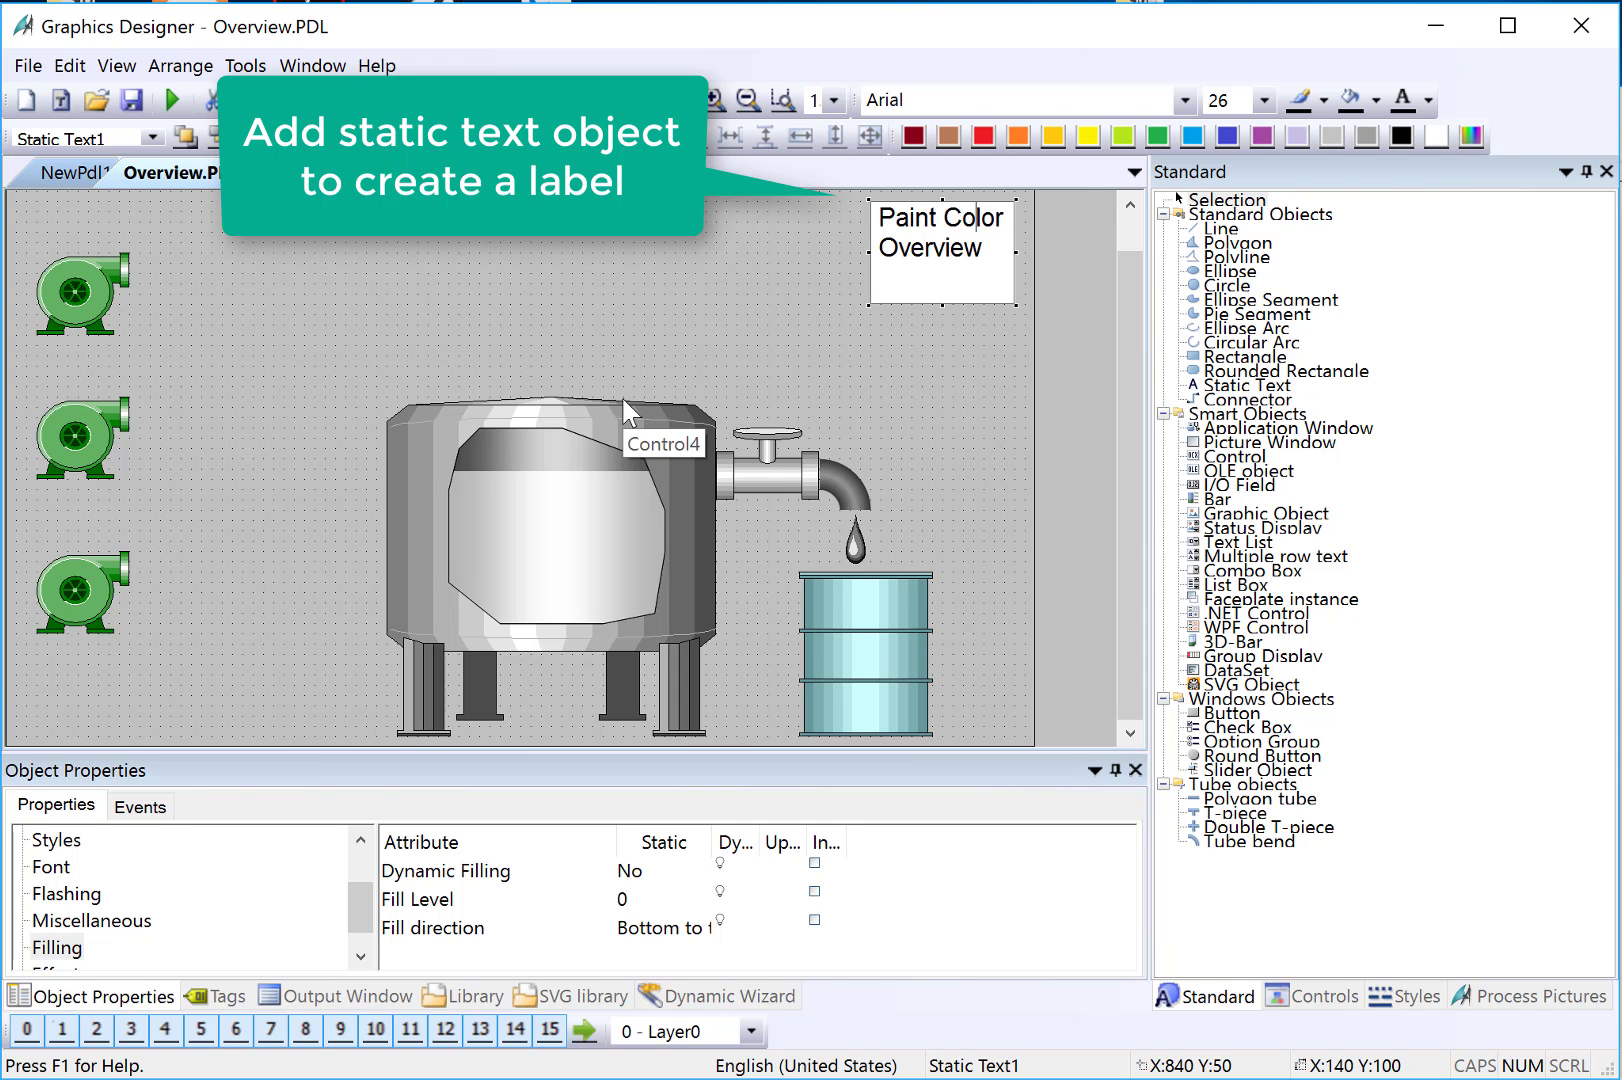
key(Escape)
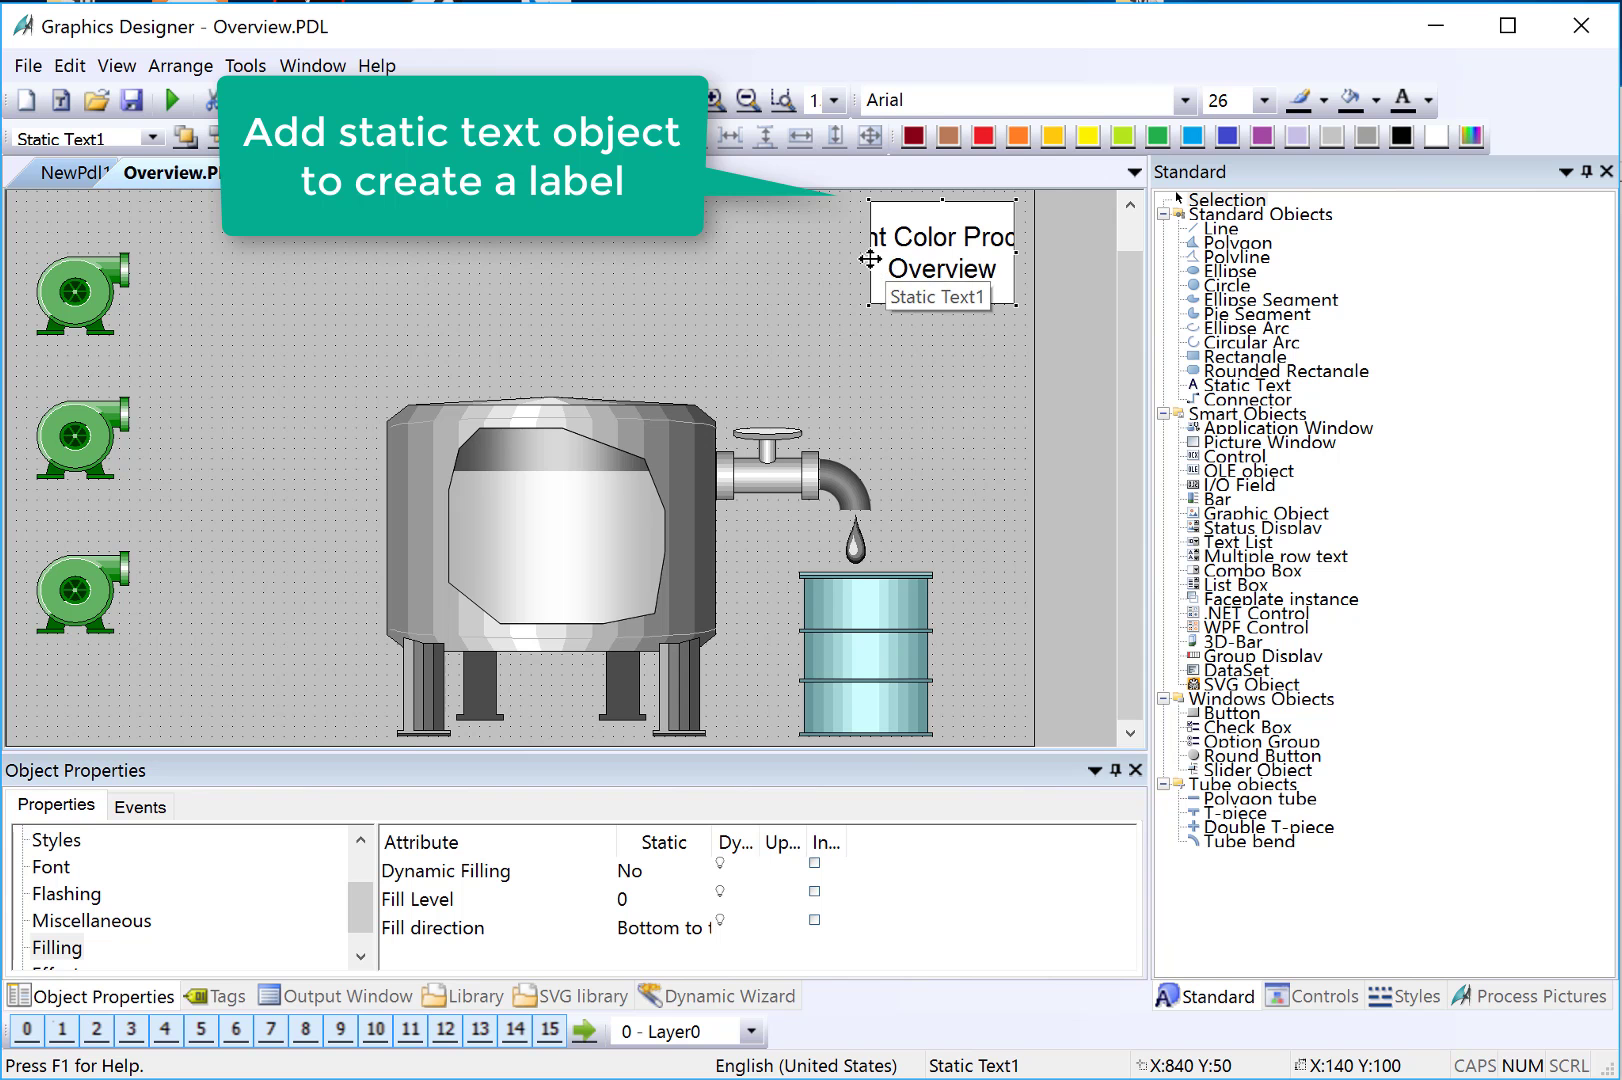
drag(870, 253, 747, 253)
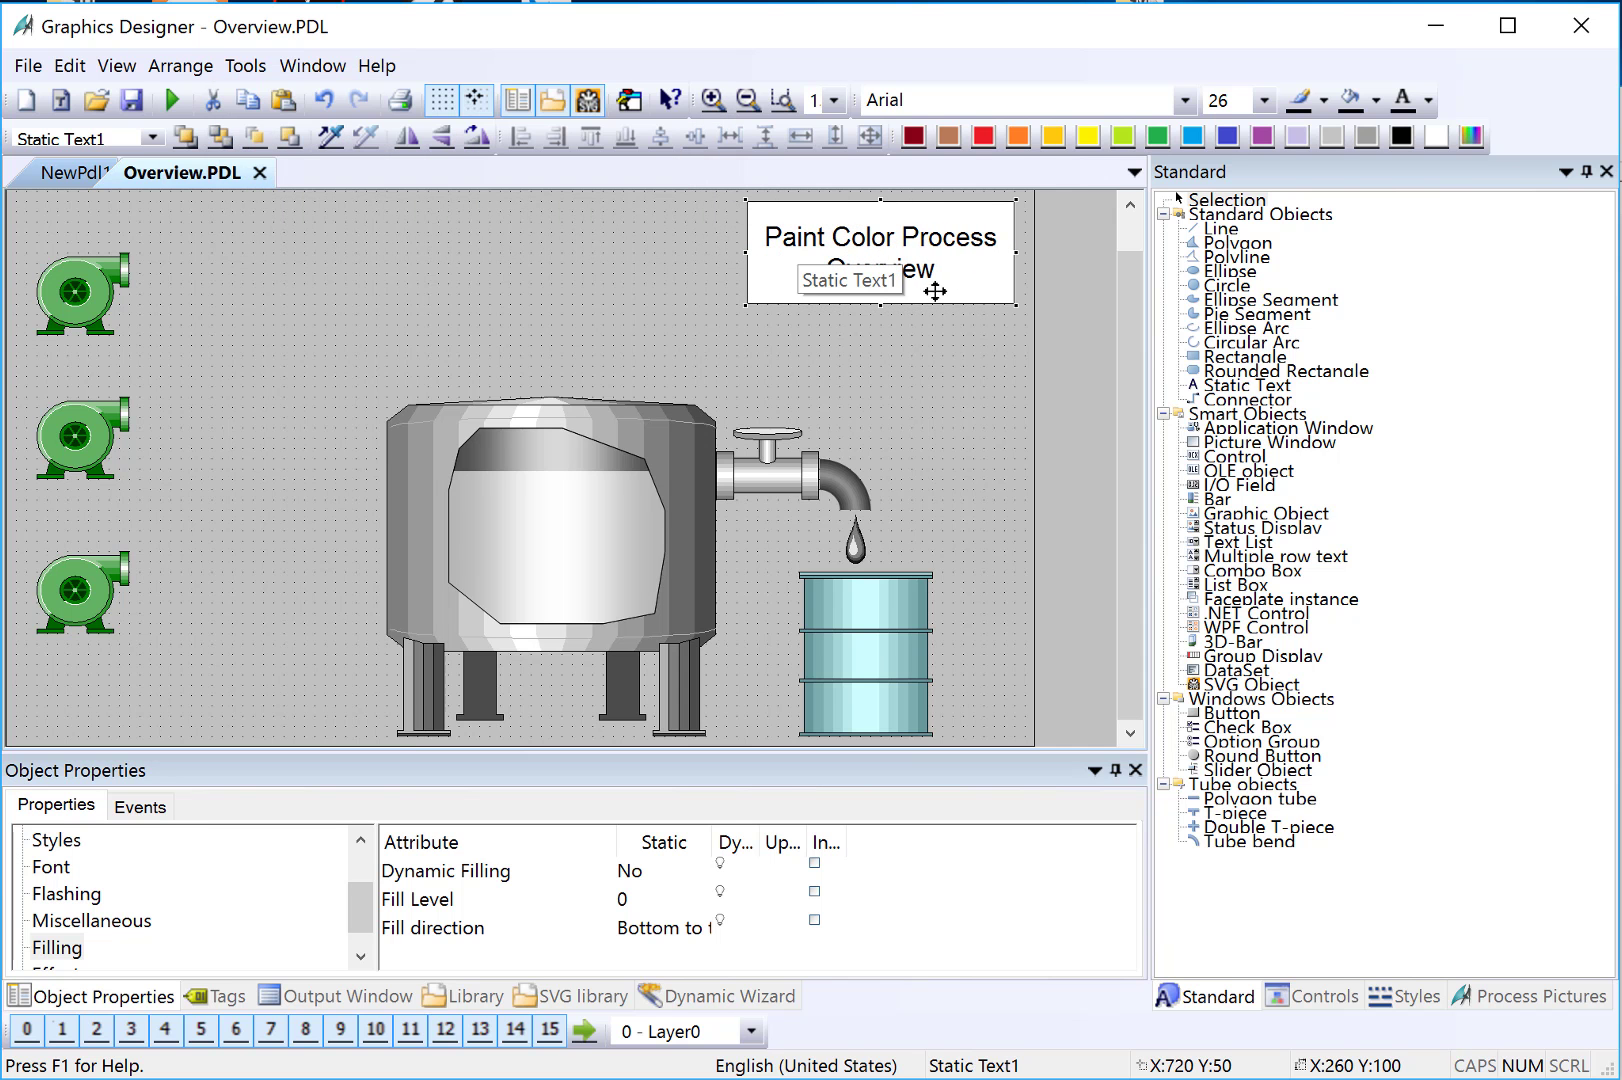
Step: Set the title's fill pattern to transparent and its font colour to blue
scroll(80, 890, up, 2)
click(70, 893)
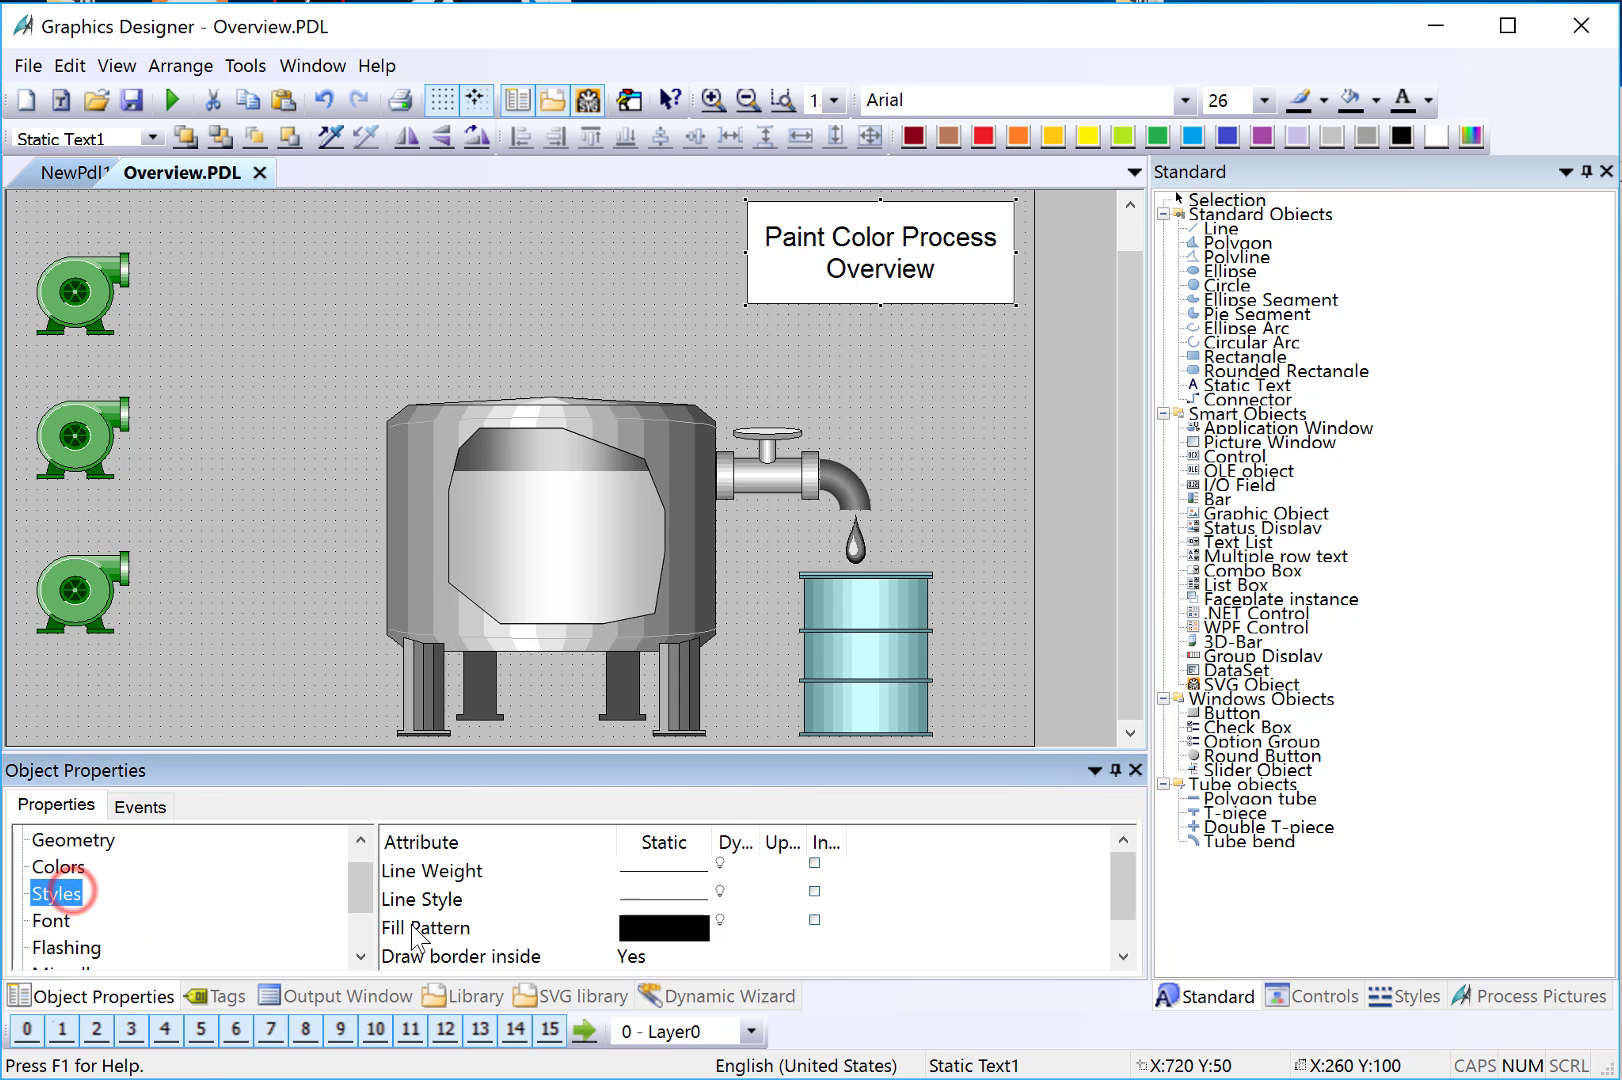
click(433, 870)
click(700, 977)
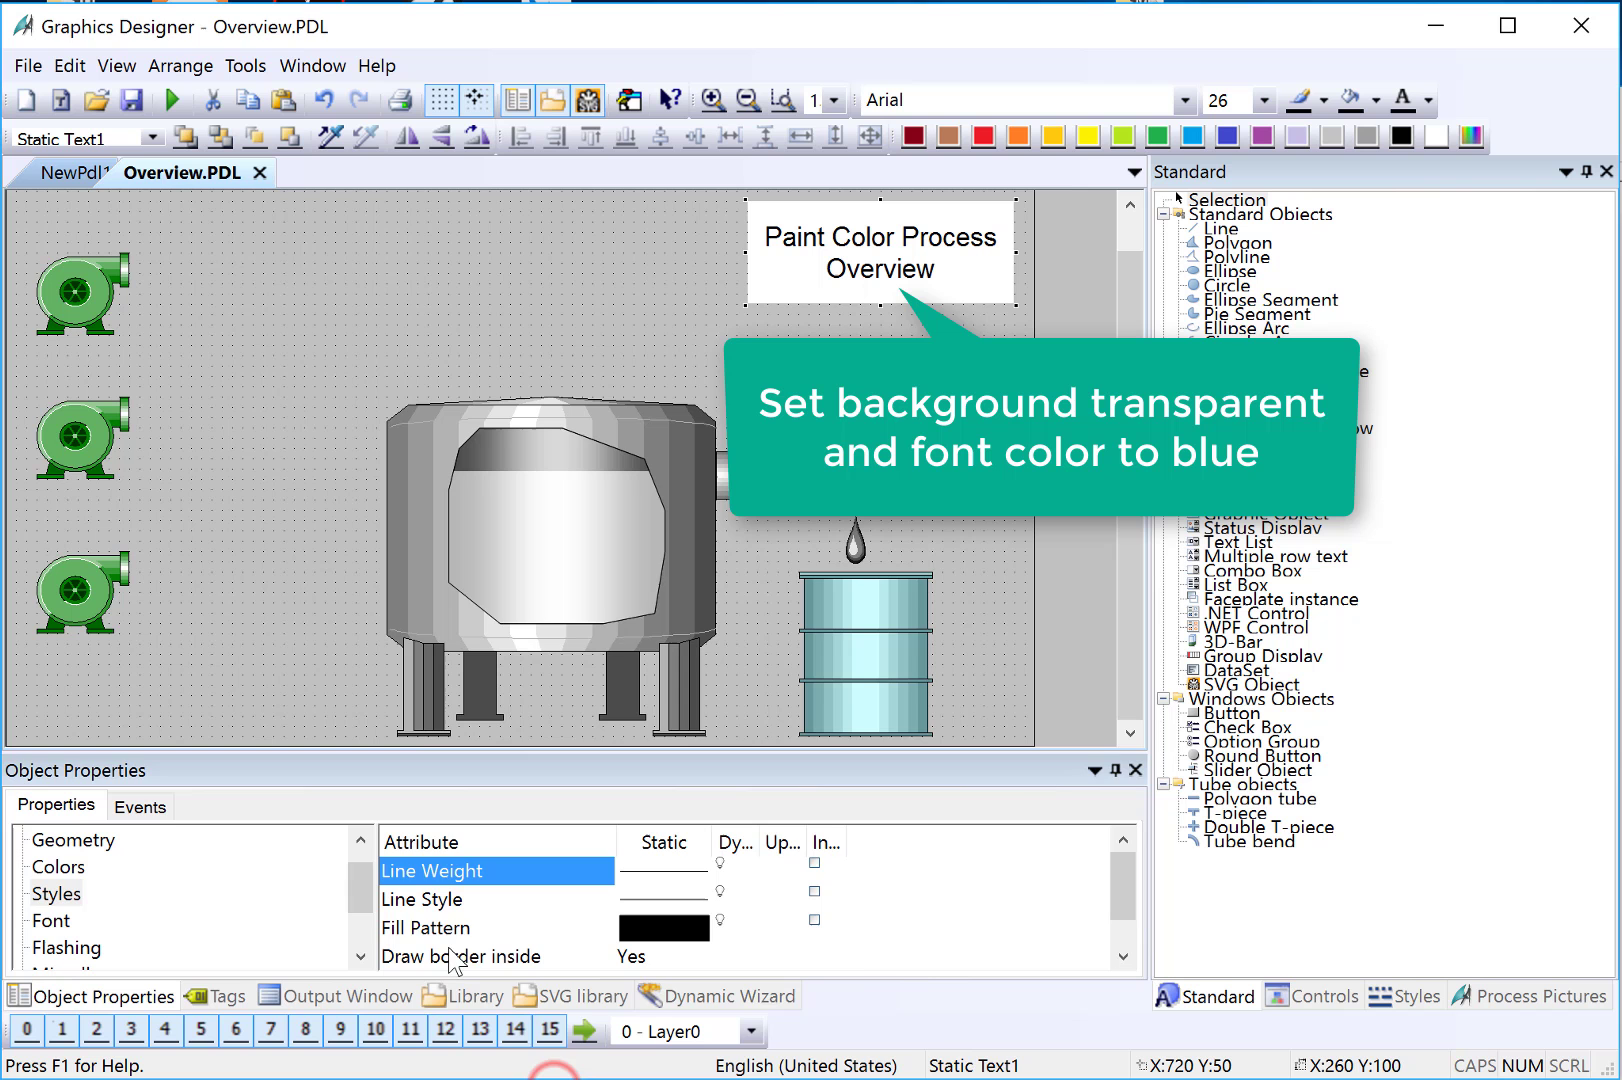
double_click(433, 928)
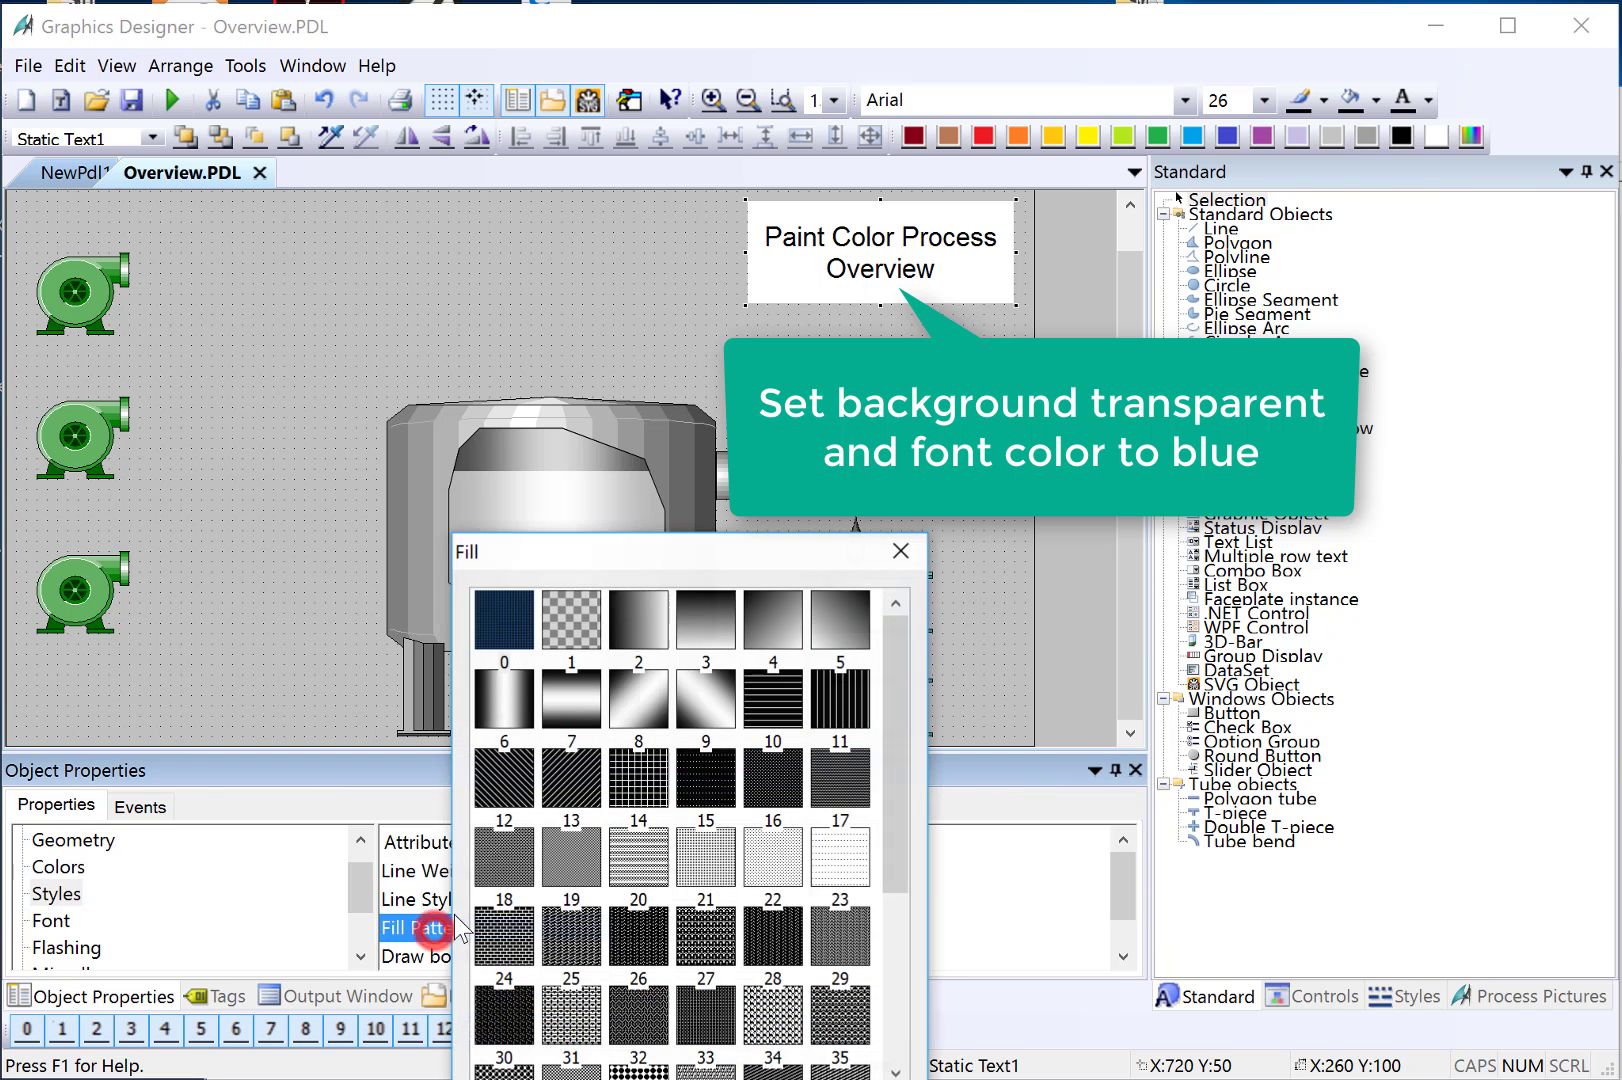
click(588, 618)
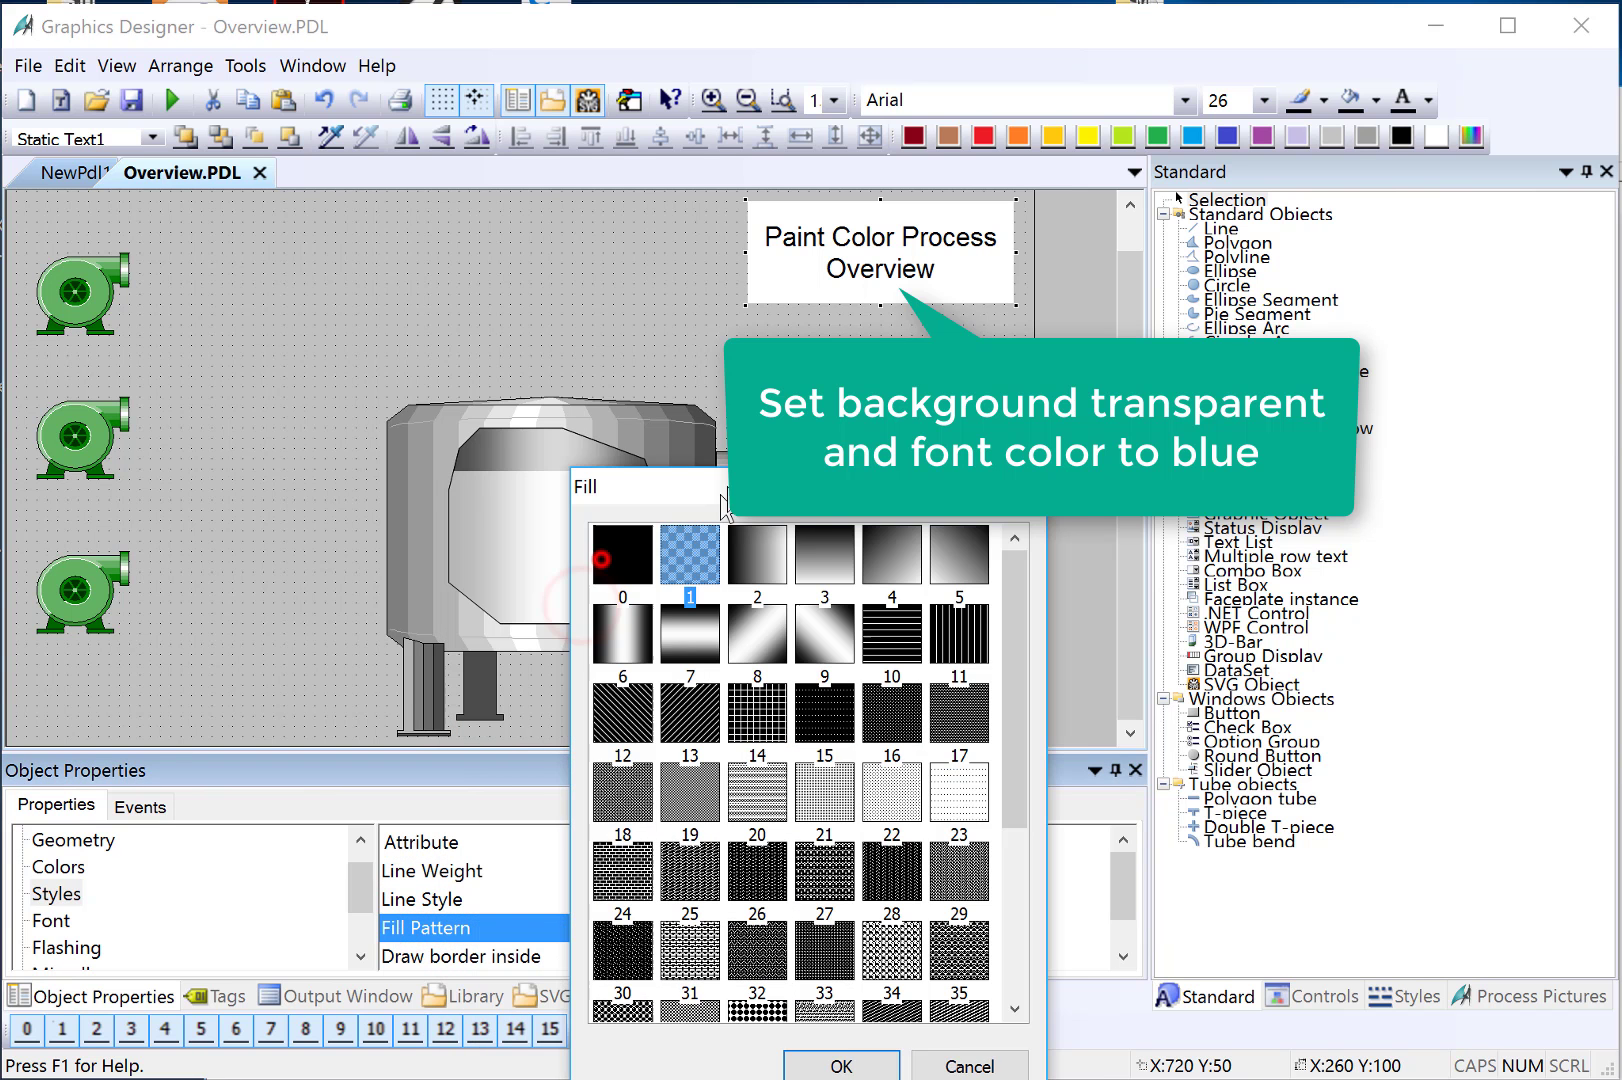
click(849, 1058)
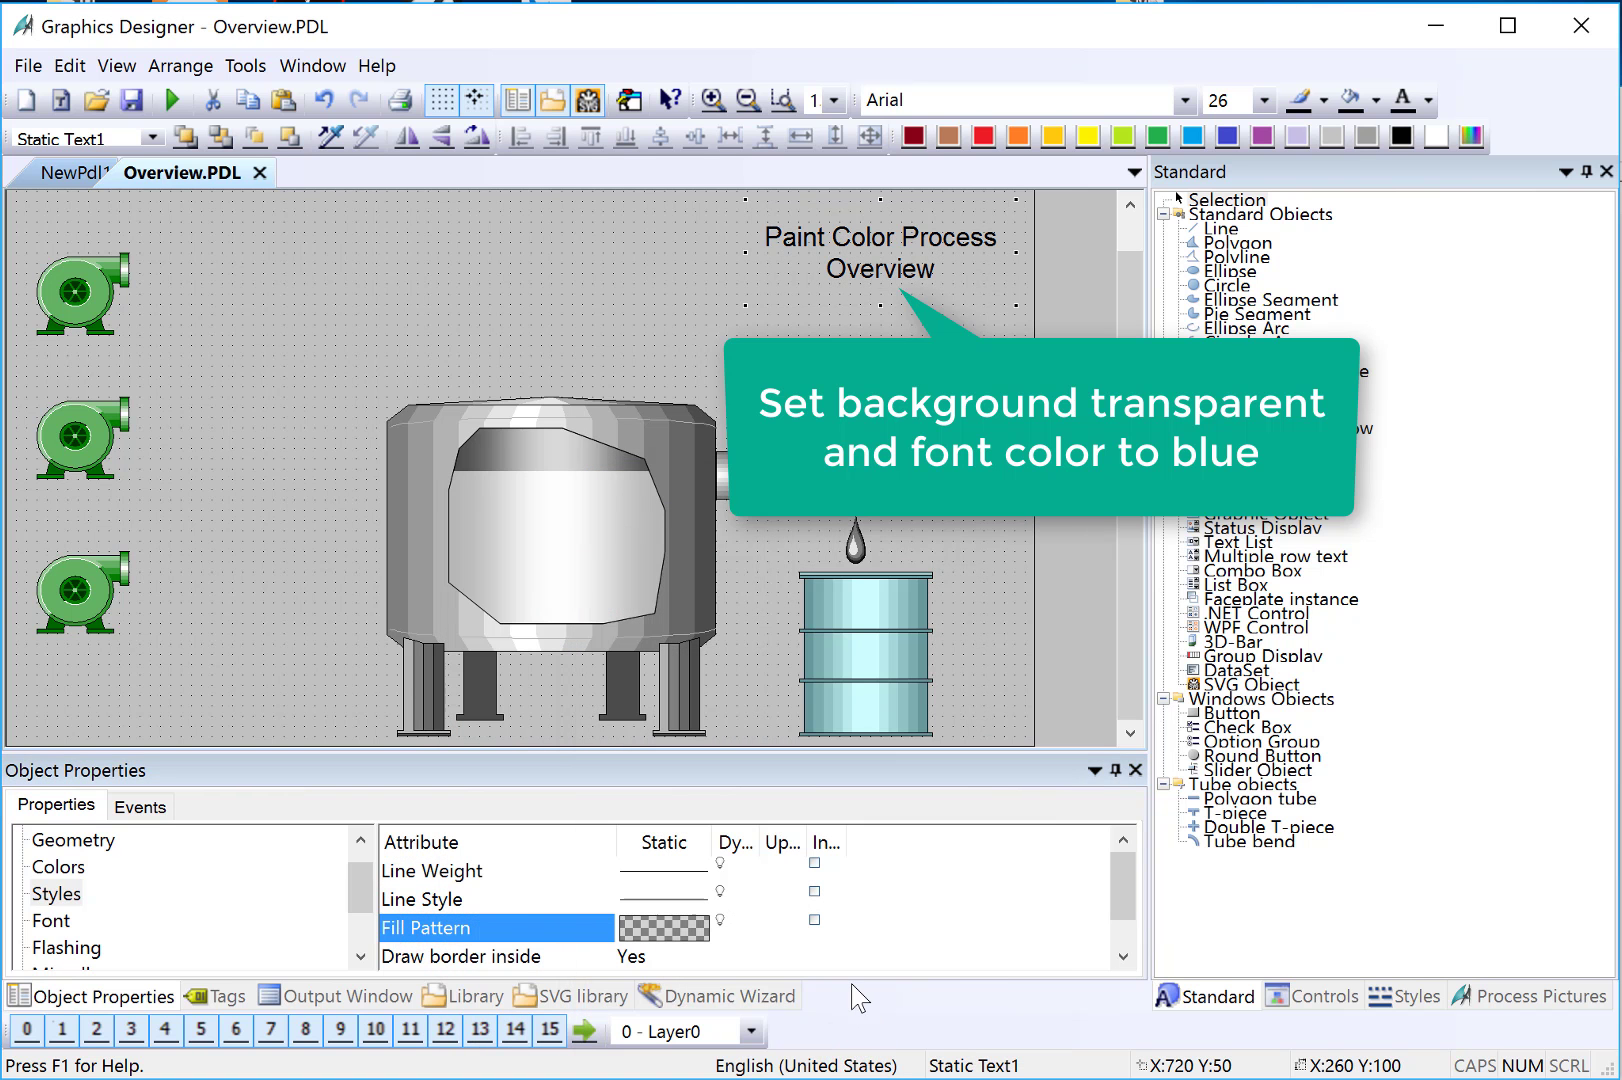
click(1428, 100)
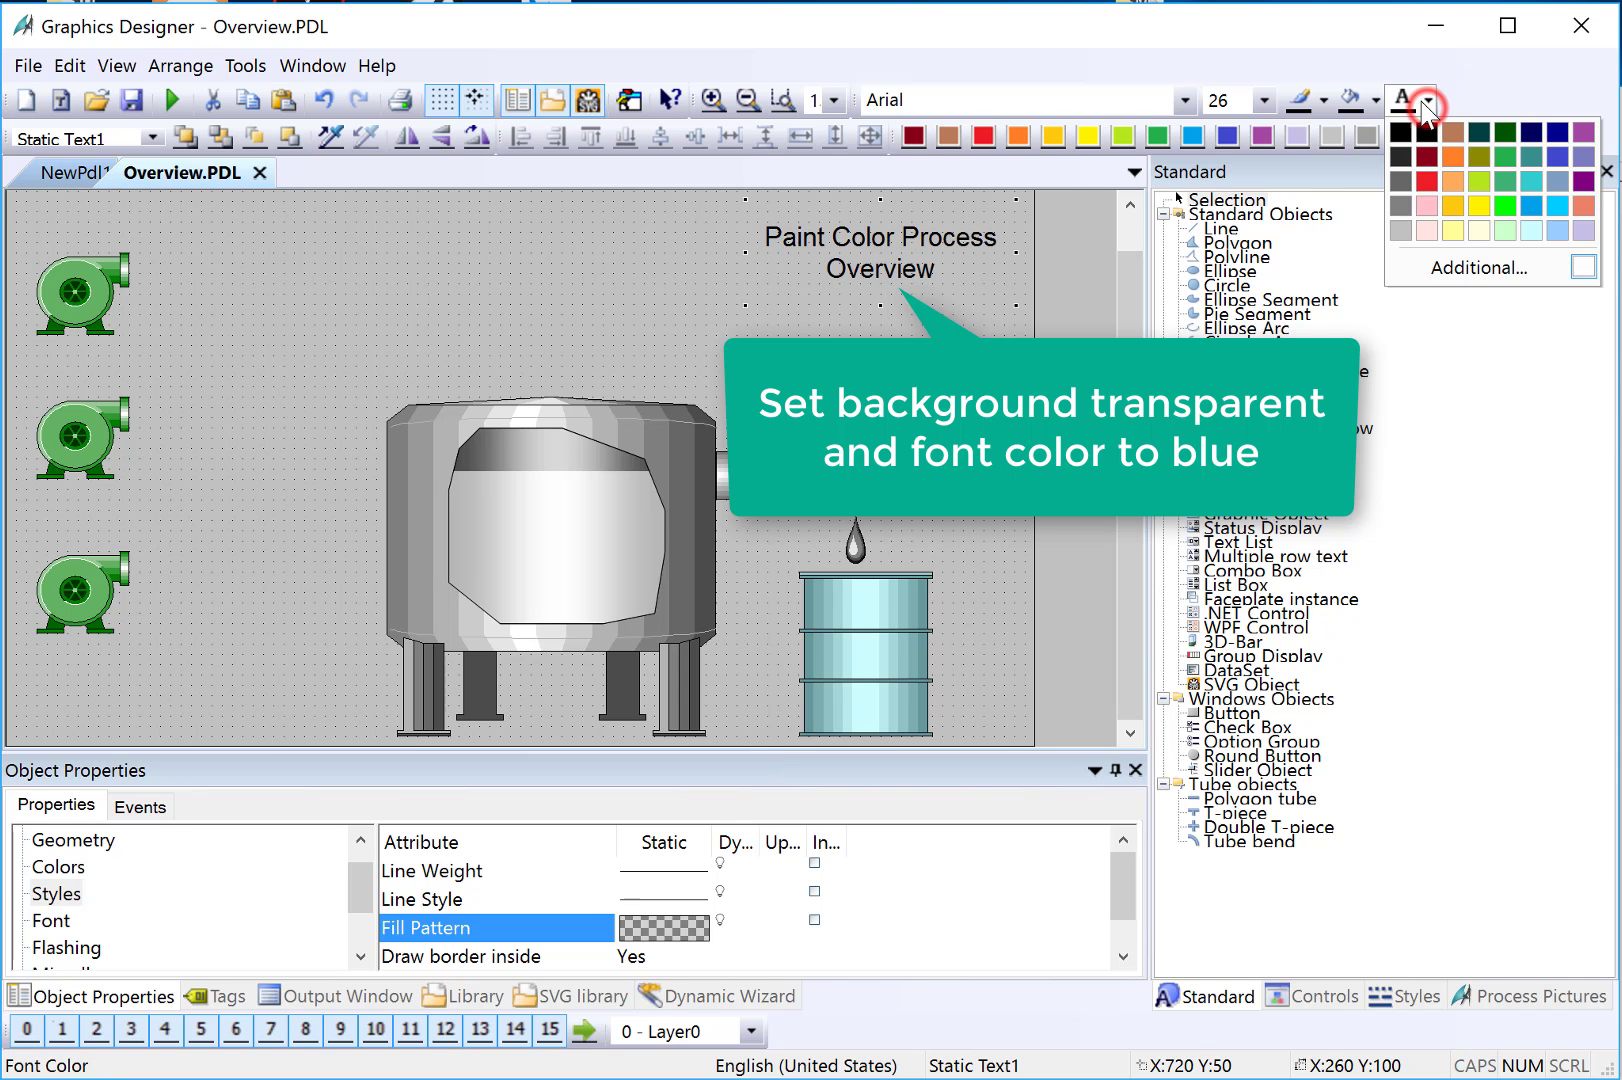
click(1554, 140)
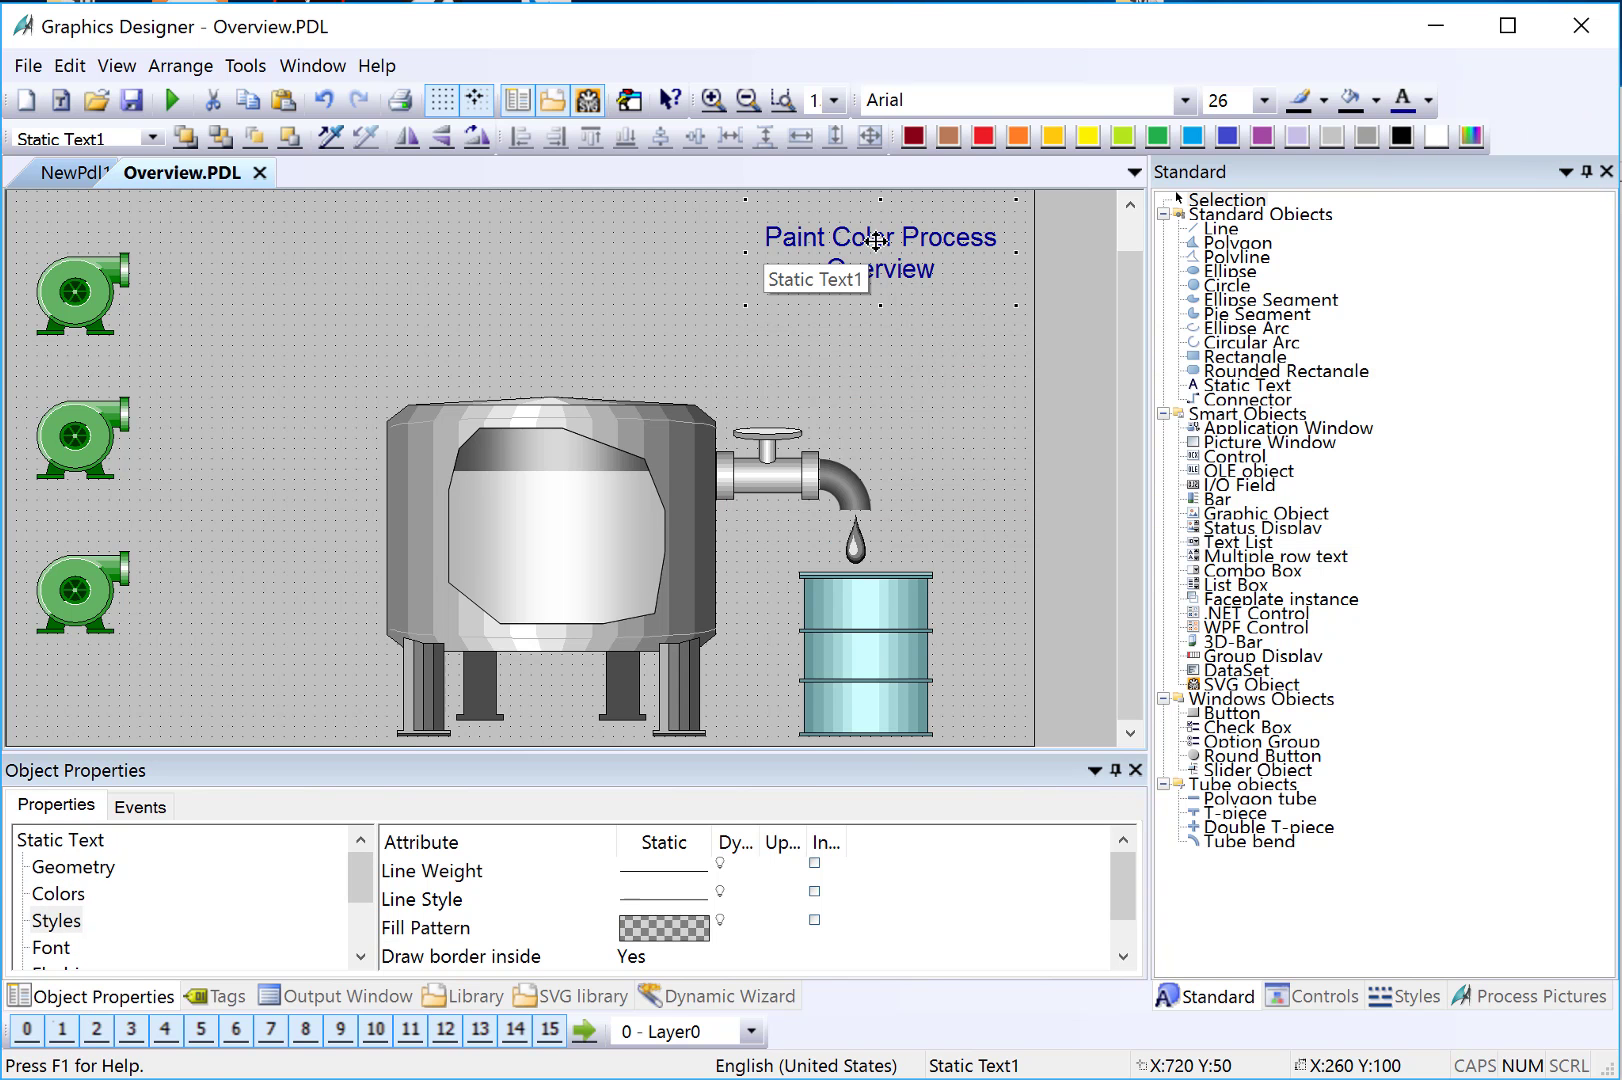
Step: Duplicate the title, move the copy top-left and retype it as 'Red Supply'
right_click(876, 240)
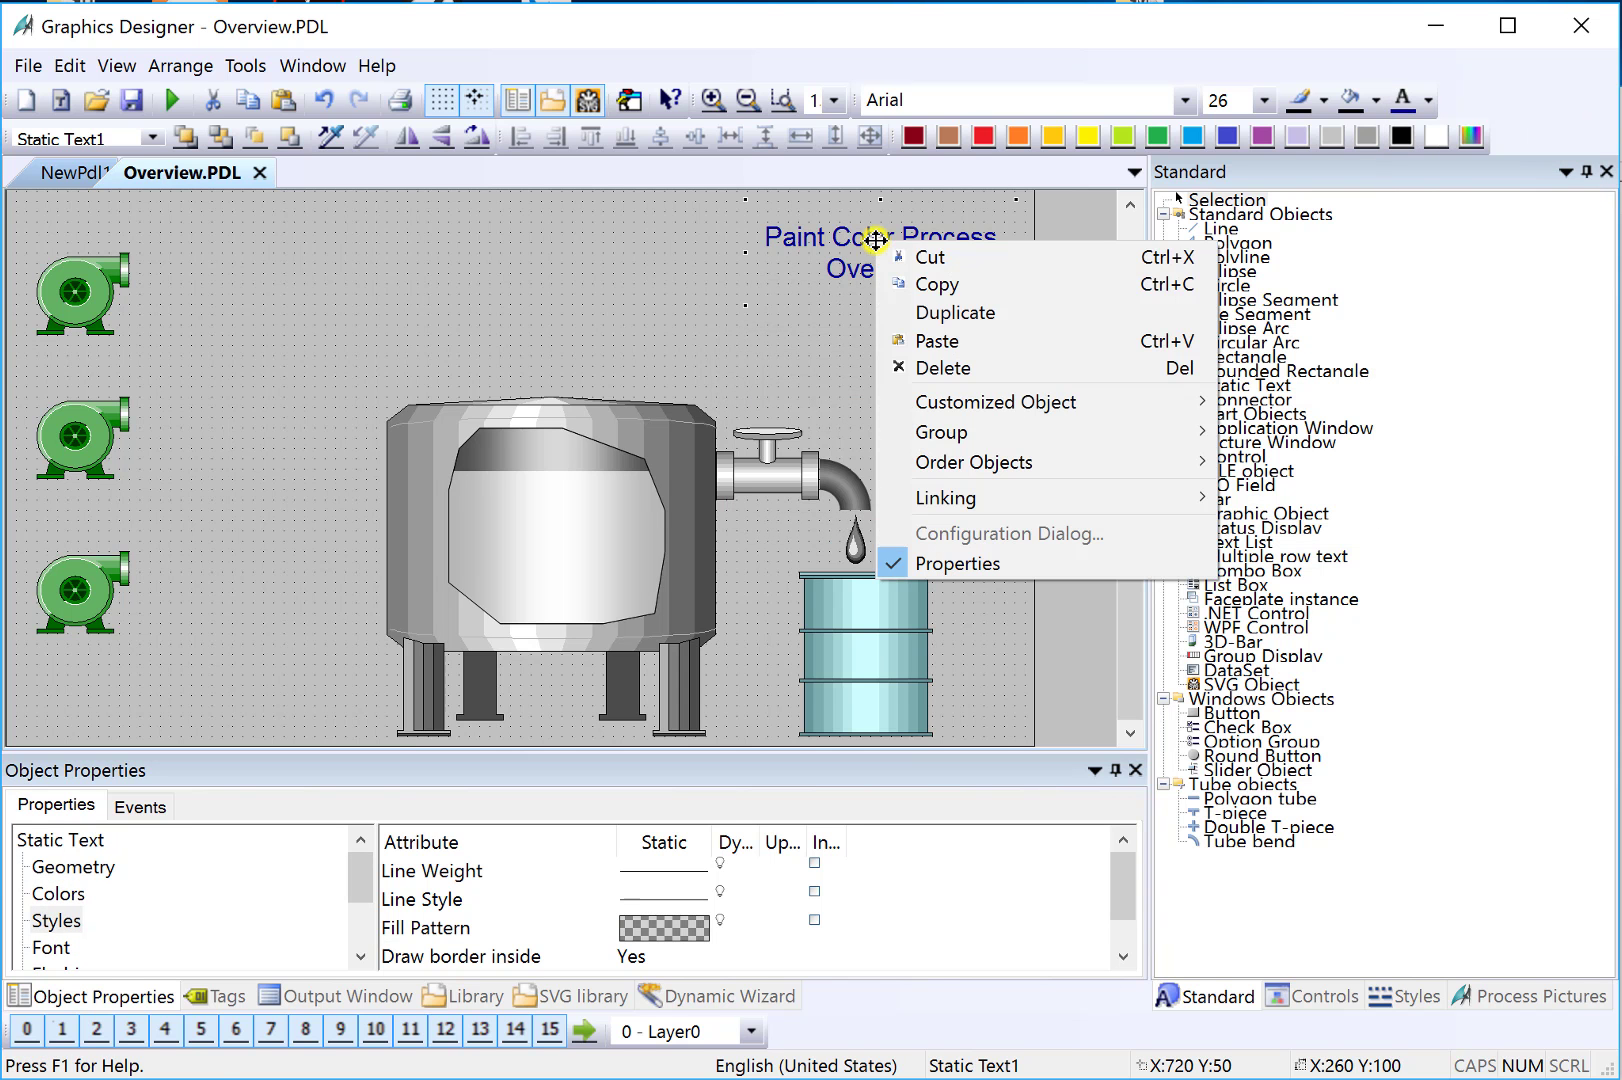
click(925, 312)
drag(820, 268, 309, 253)
text(Red)
key(Return)
text(Supply)
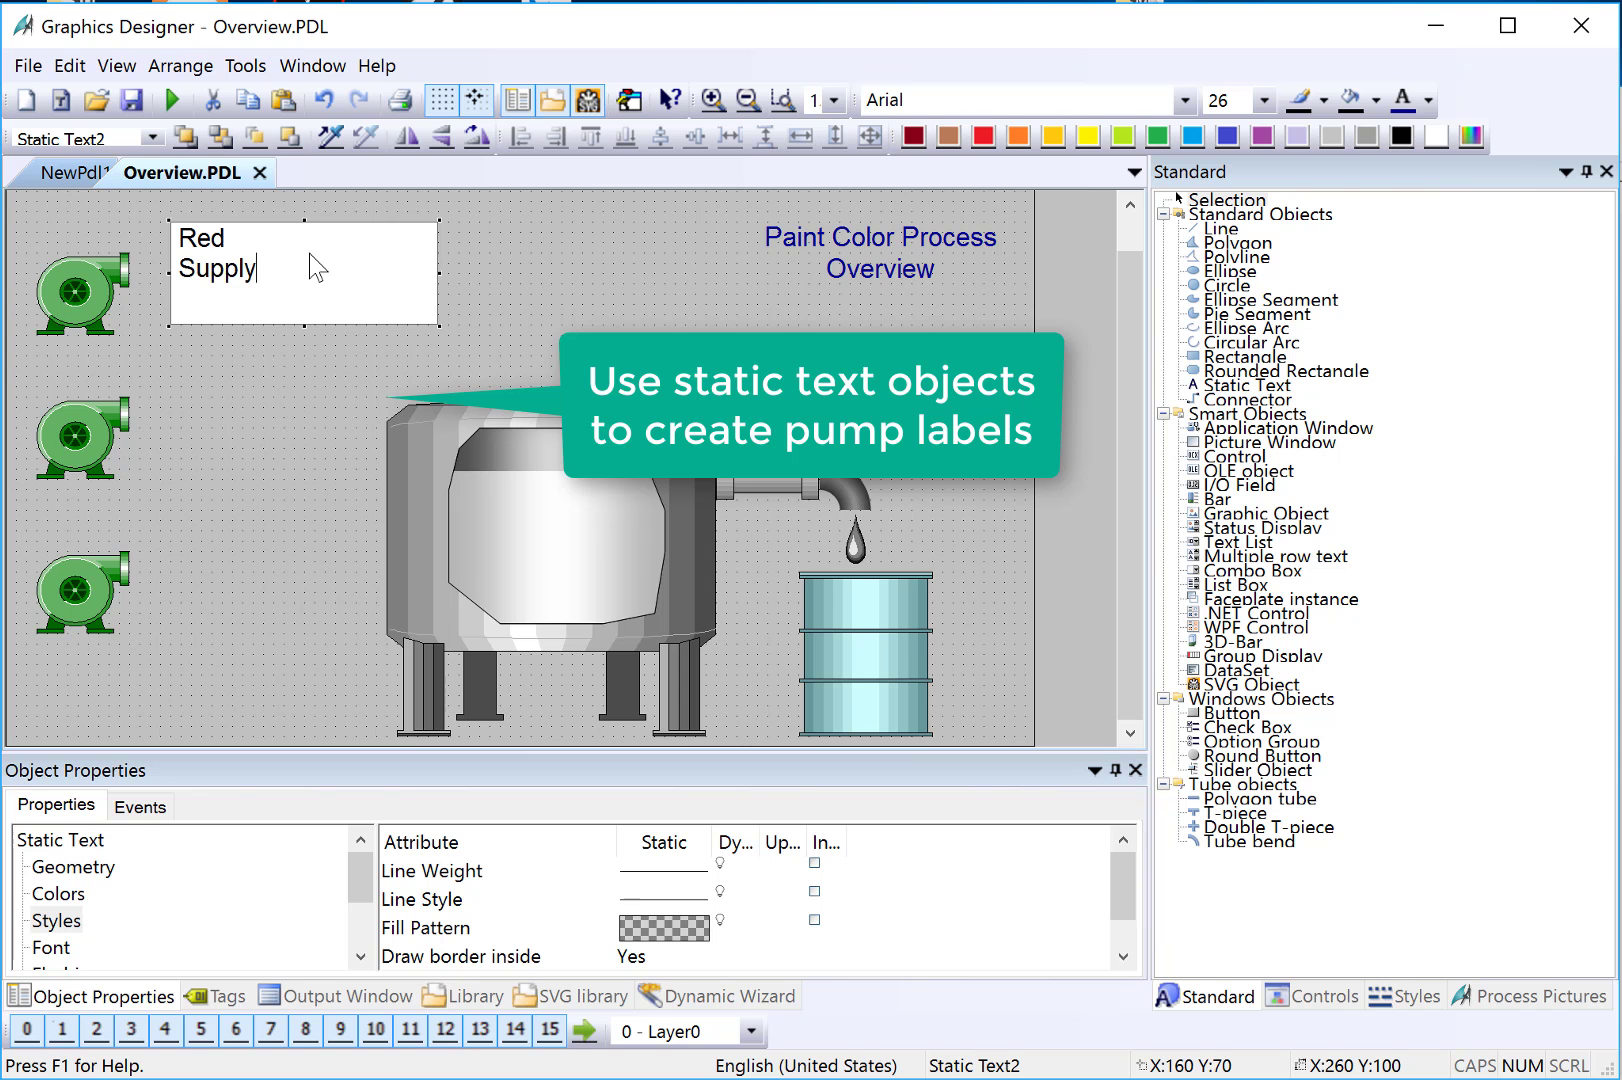
key(Escape)
Step: Make the Red Supply label dark red at font size 18 in the top-left corner
click(1428, 100)
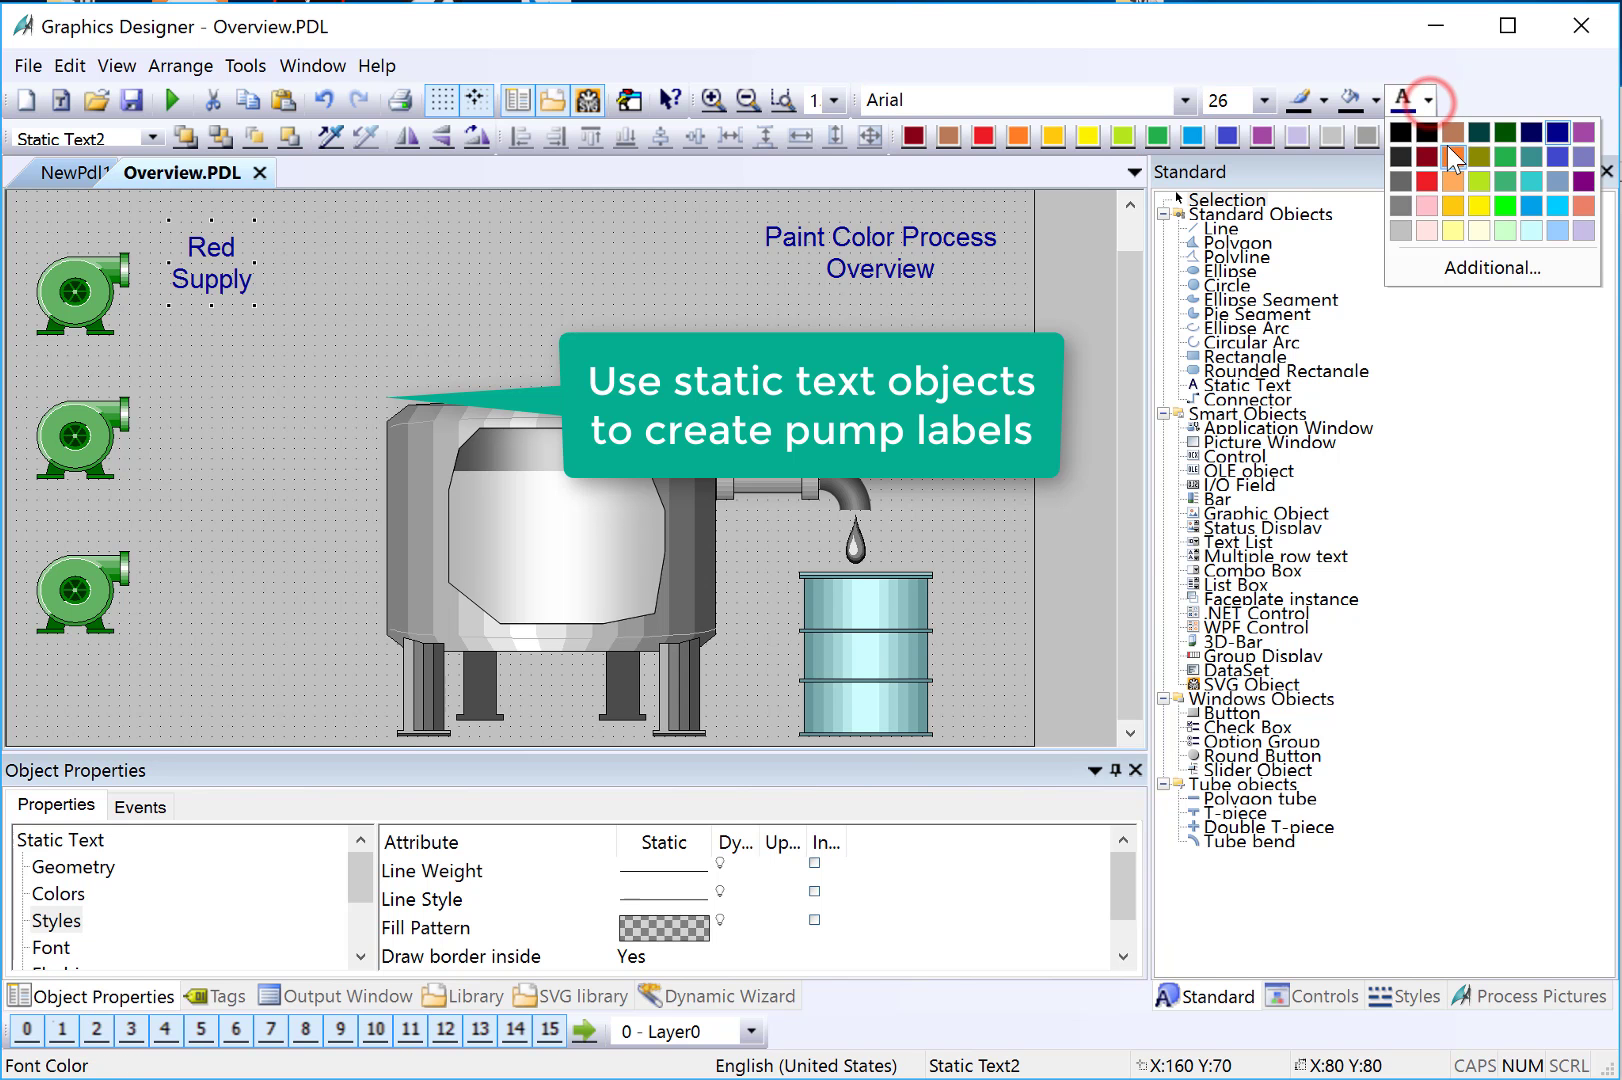
click(1425, 157)
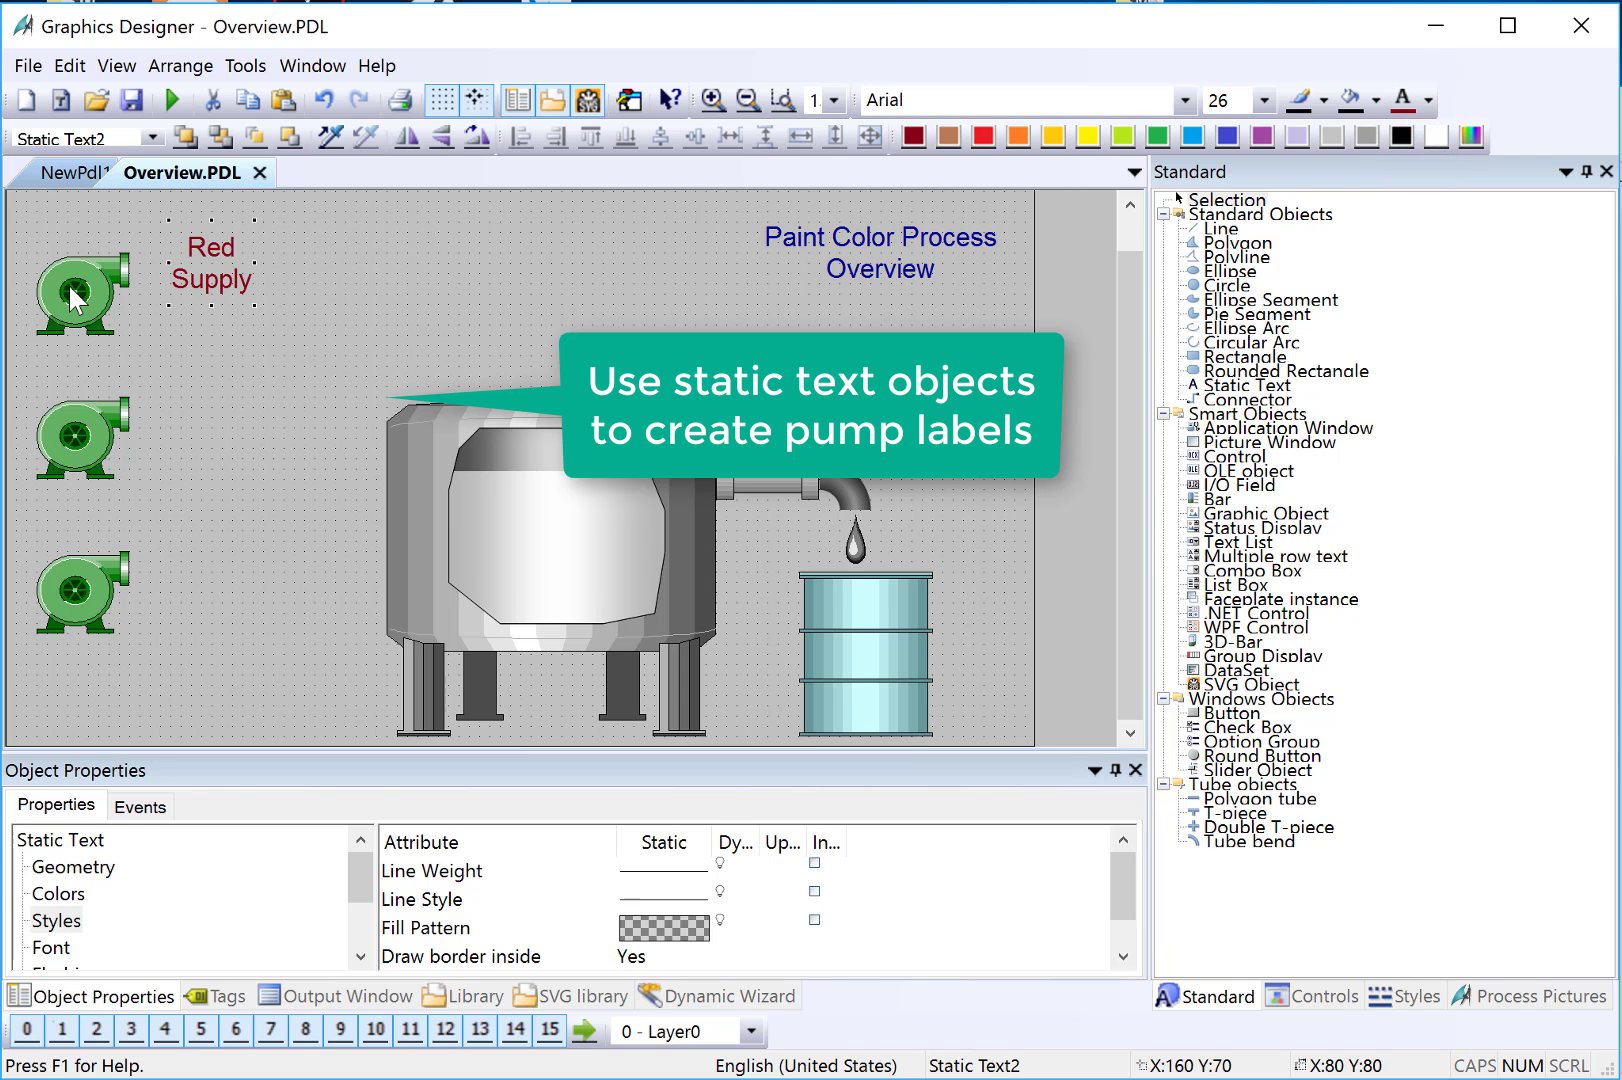
drag(68, 280, 192, 375)
mouse_move(215, 265)
mouse_down()
mouse_move(178, 285)
mouse_move(80, 260)
mouse_up()
click(1264, 100)
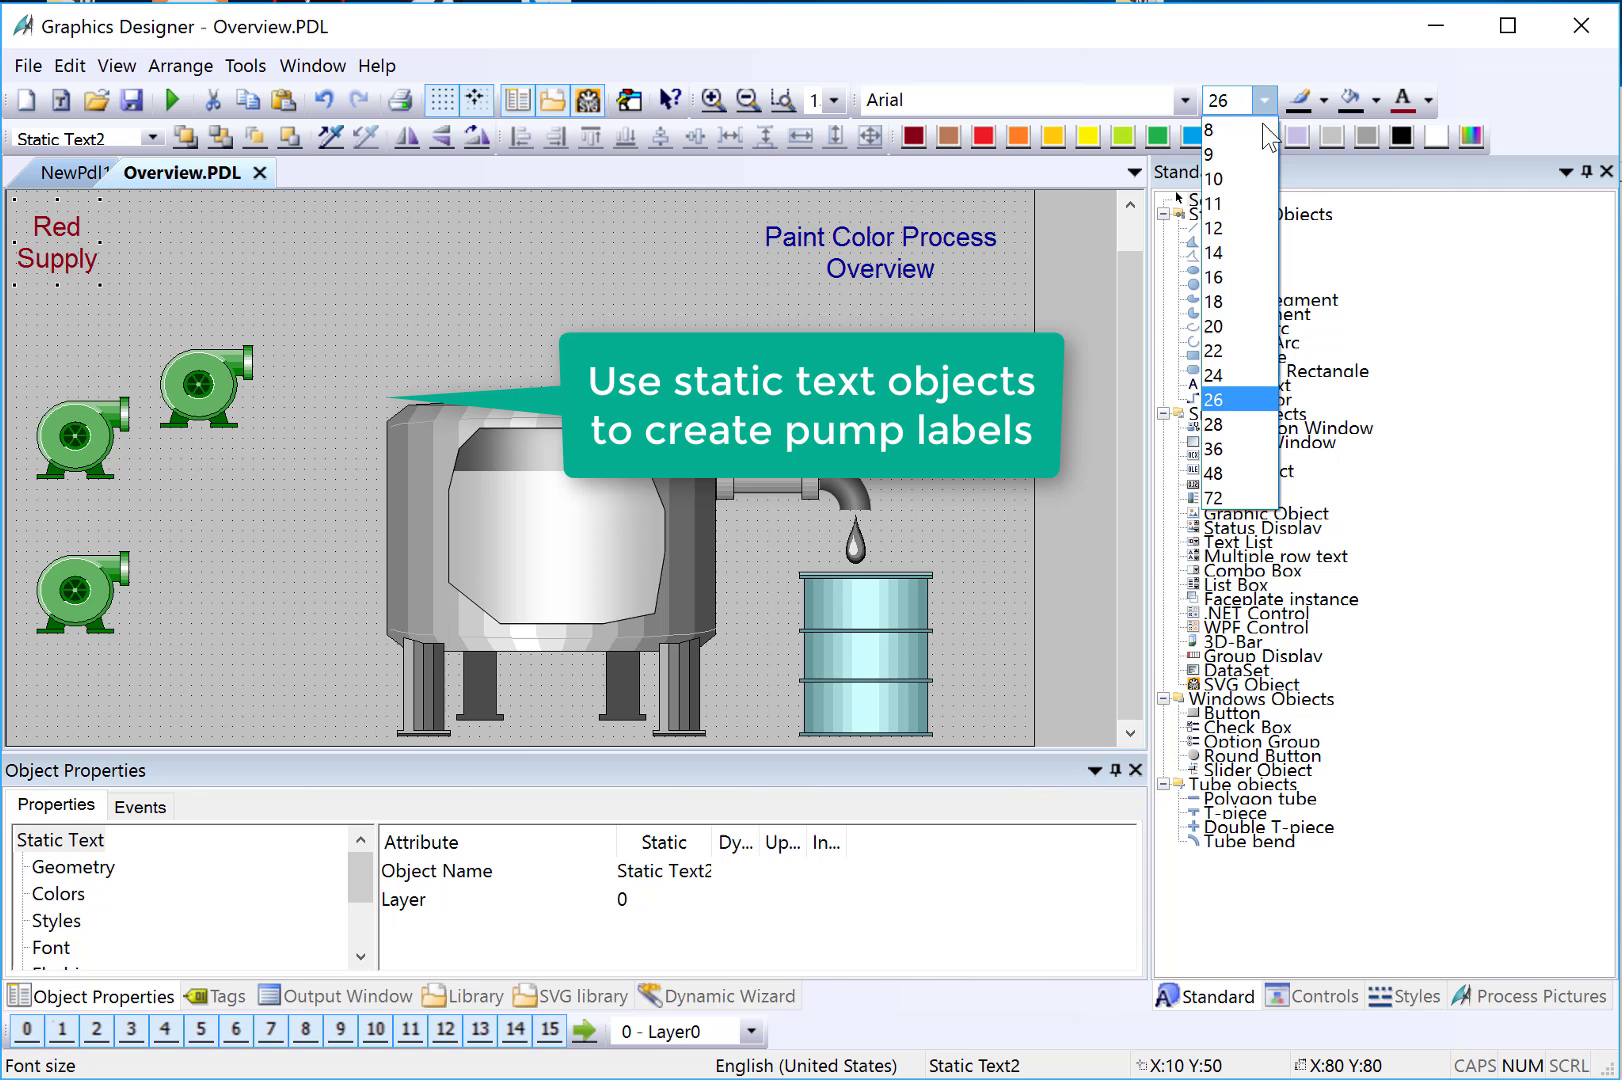
click(1222, 298)
drag(58, 248, 70, 252)
Step: Place the top pump under Red Supply and move the other two pumps lower
drag(255, 427, 120, 354)
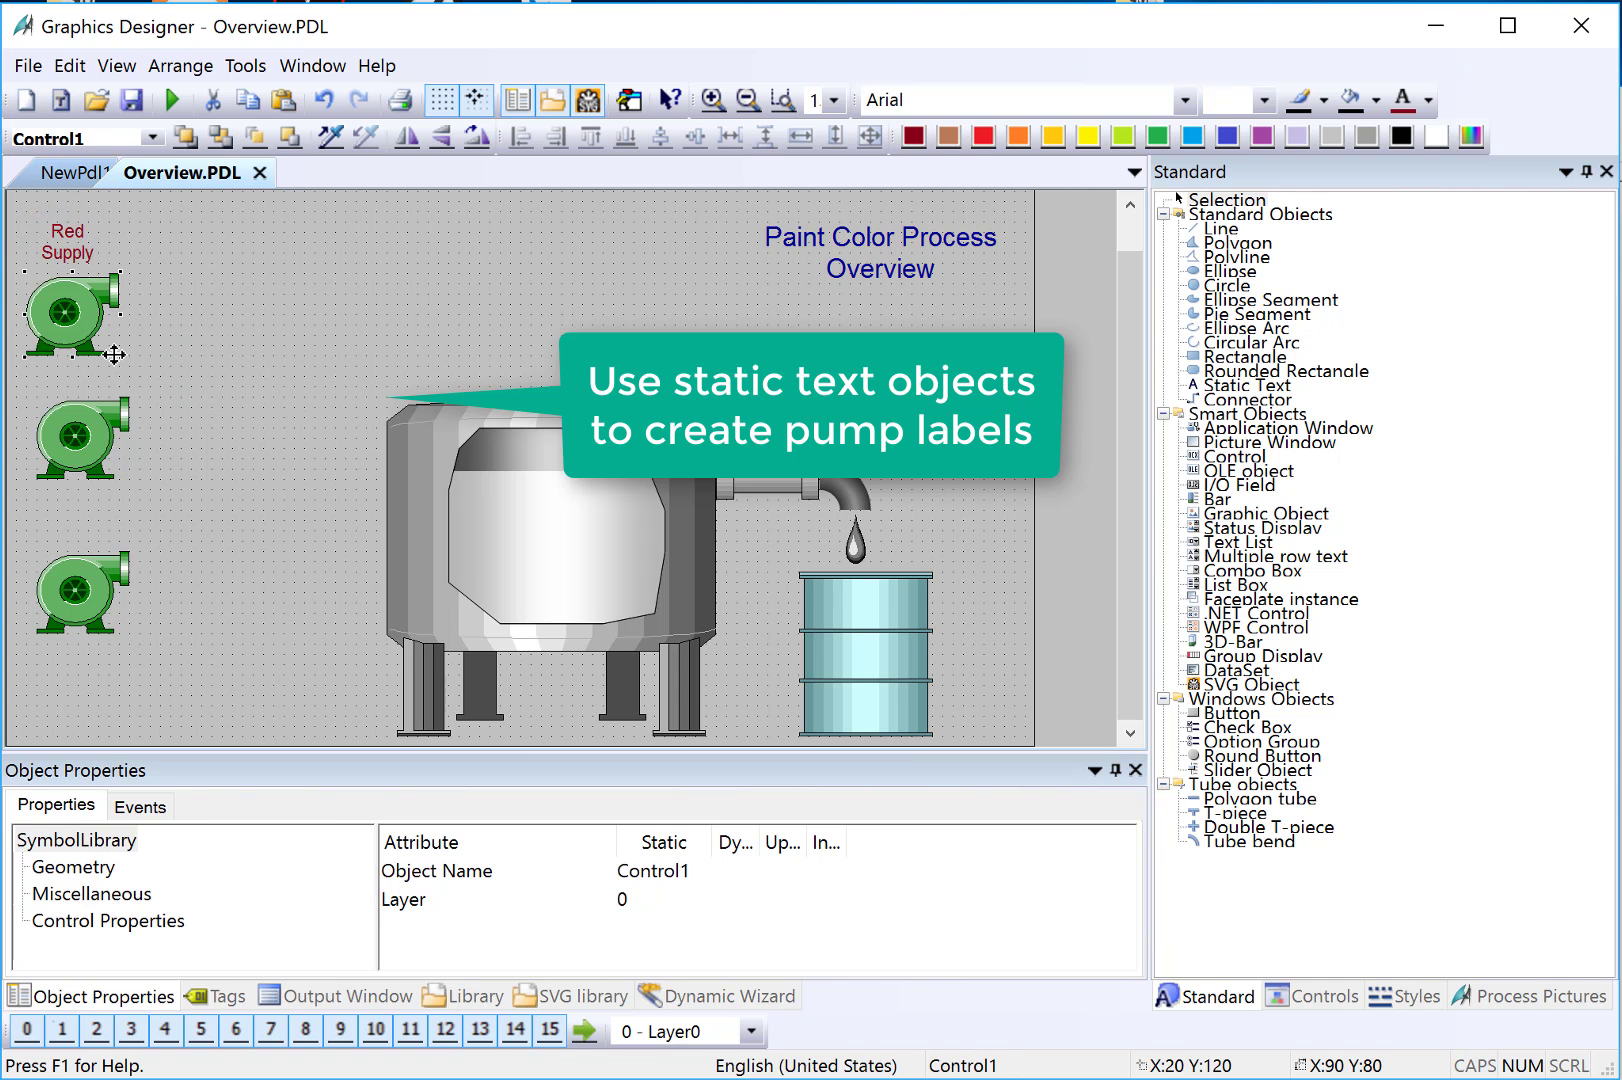
drag(80, 440, 193, 542)
drag(82, 605, 206, 712)
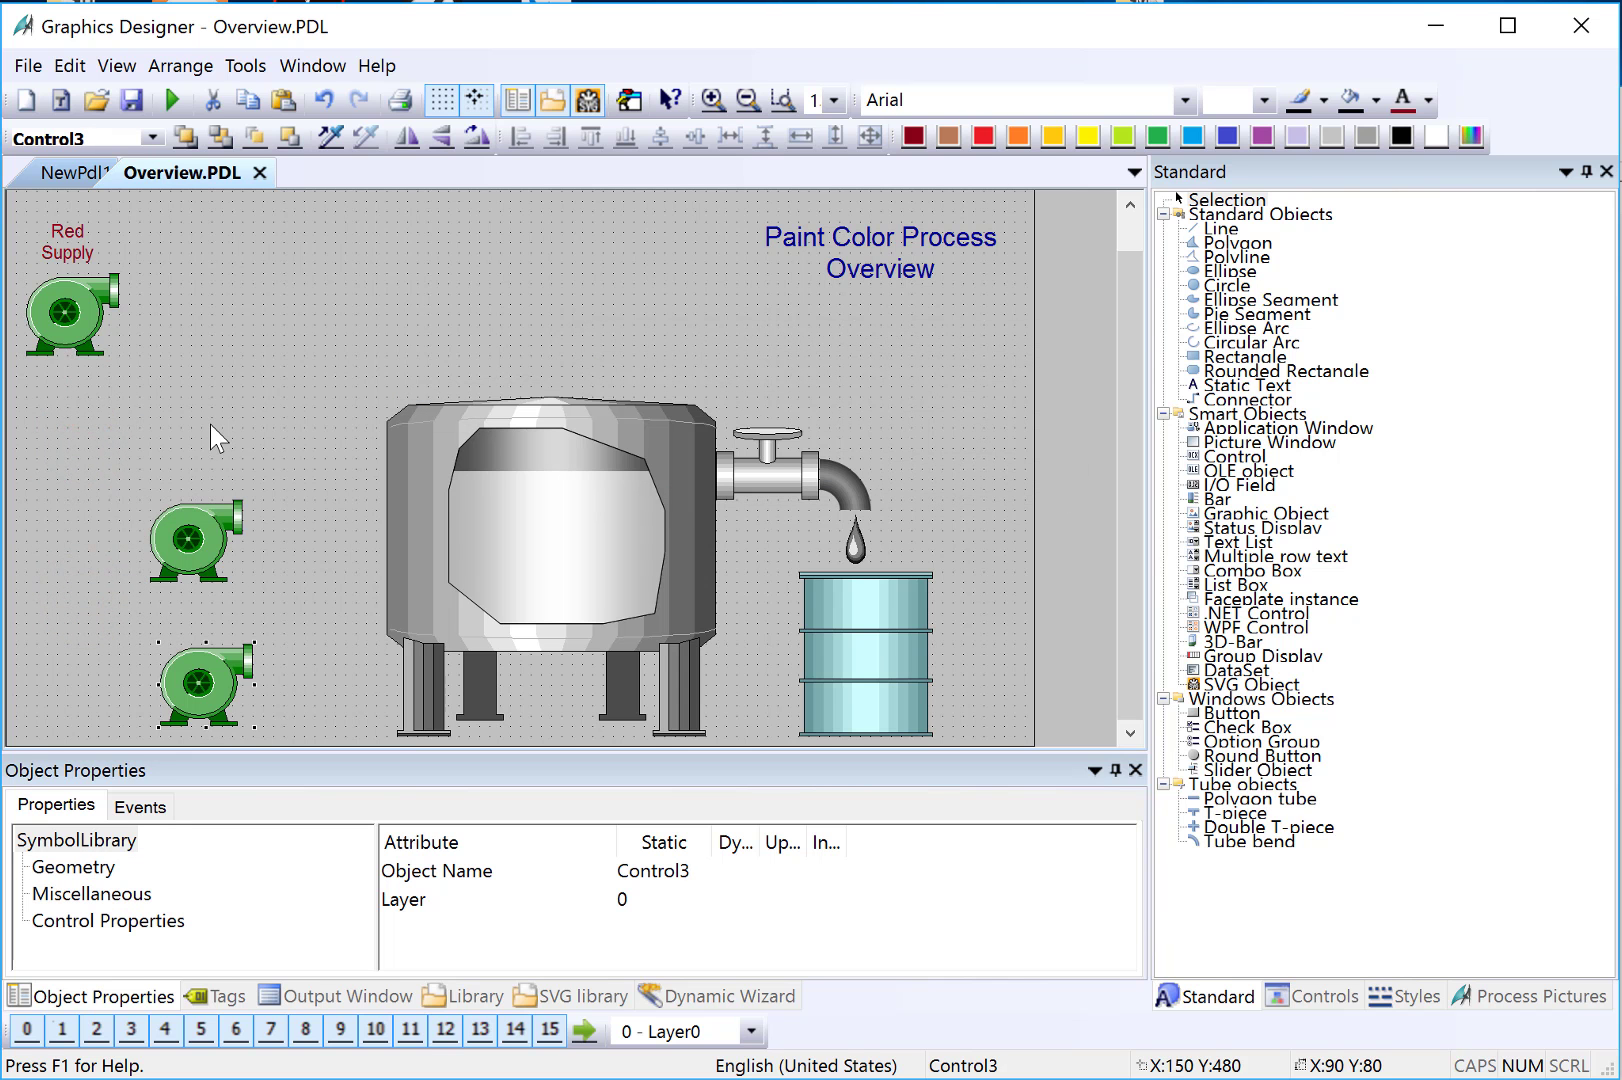
Step: Add a 'Pump 1' static text label beneath the top pump
click(1245, 386)
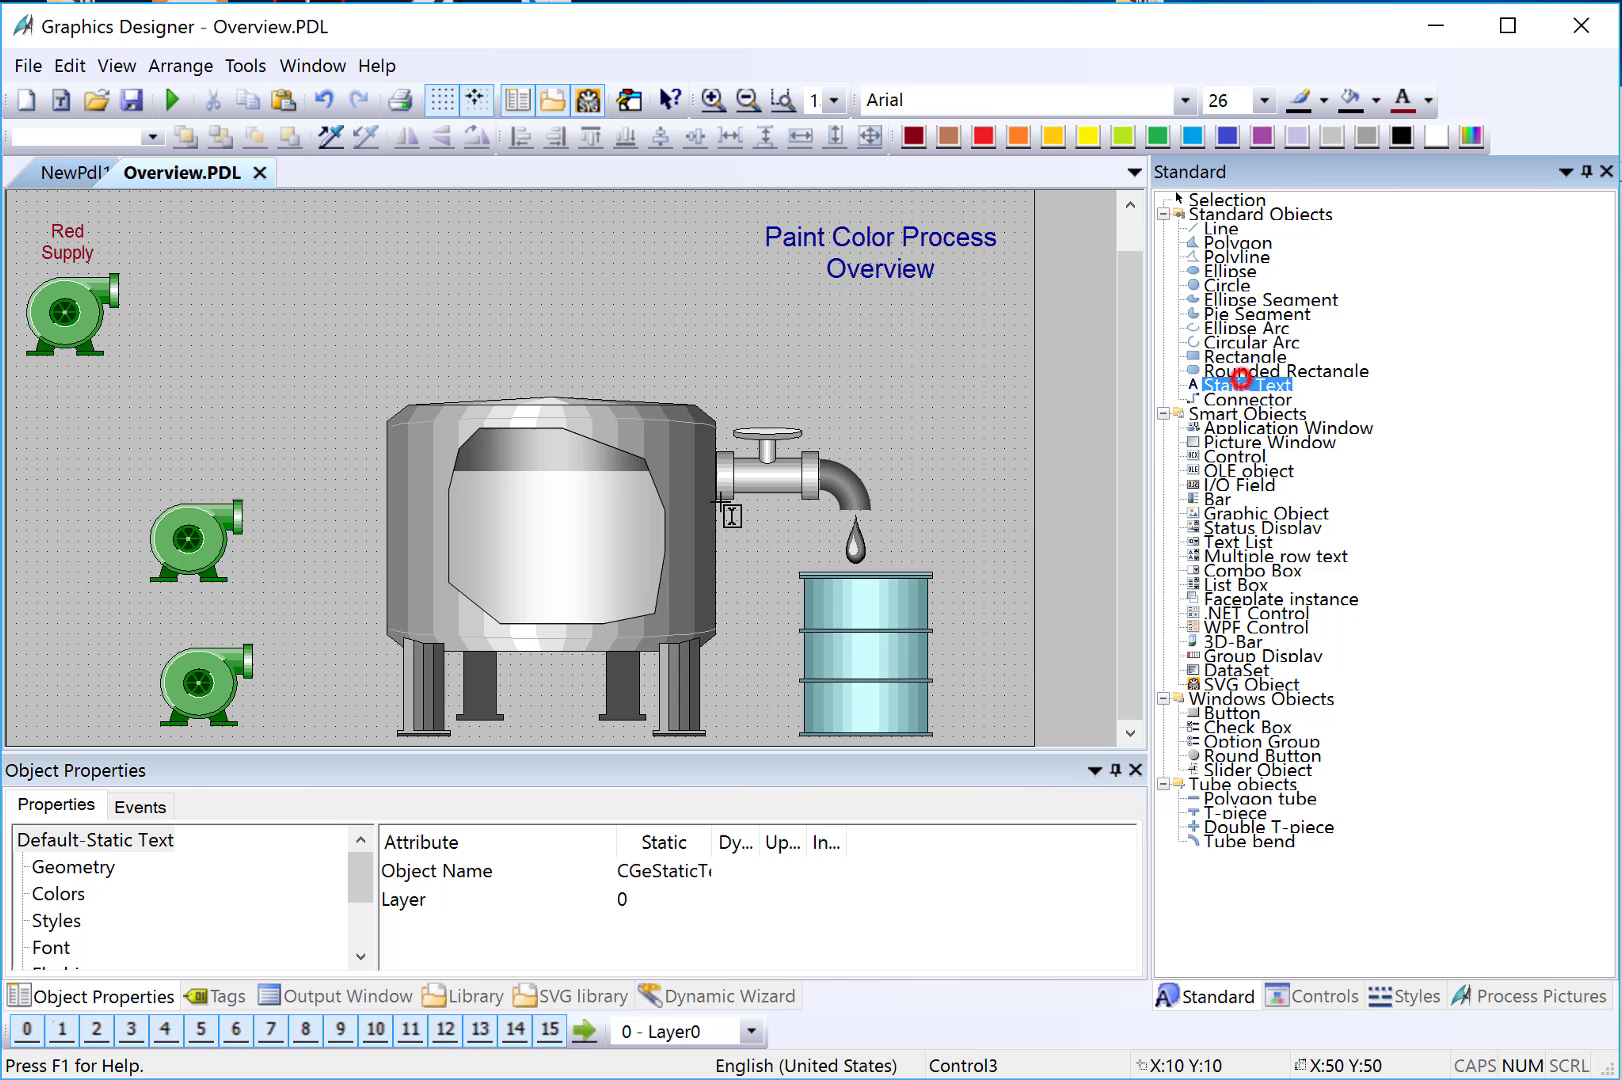
click(25, 358)
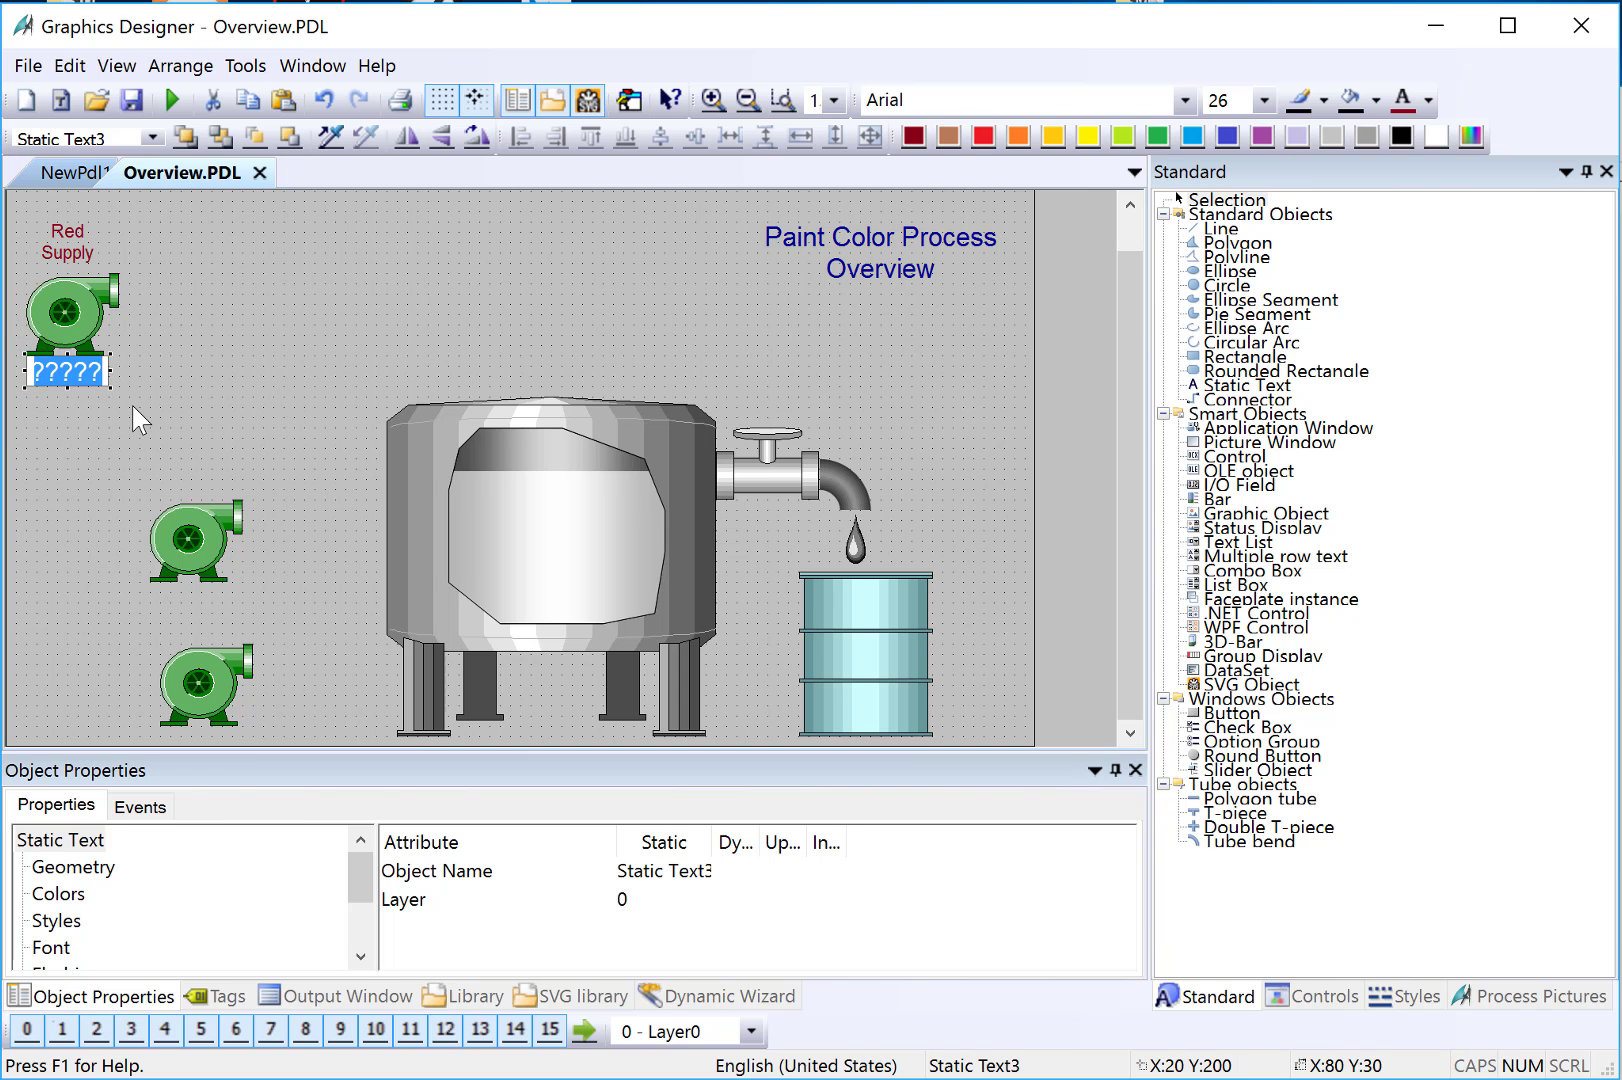
text(Pump 1)
key(Return)
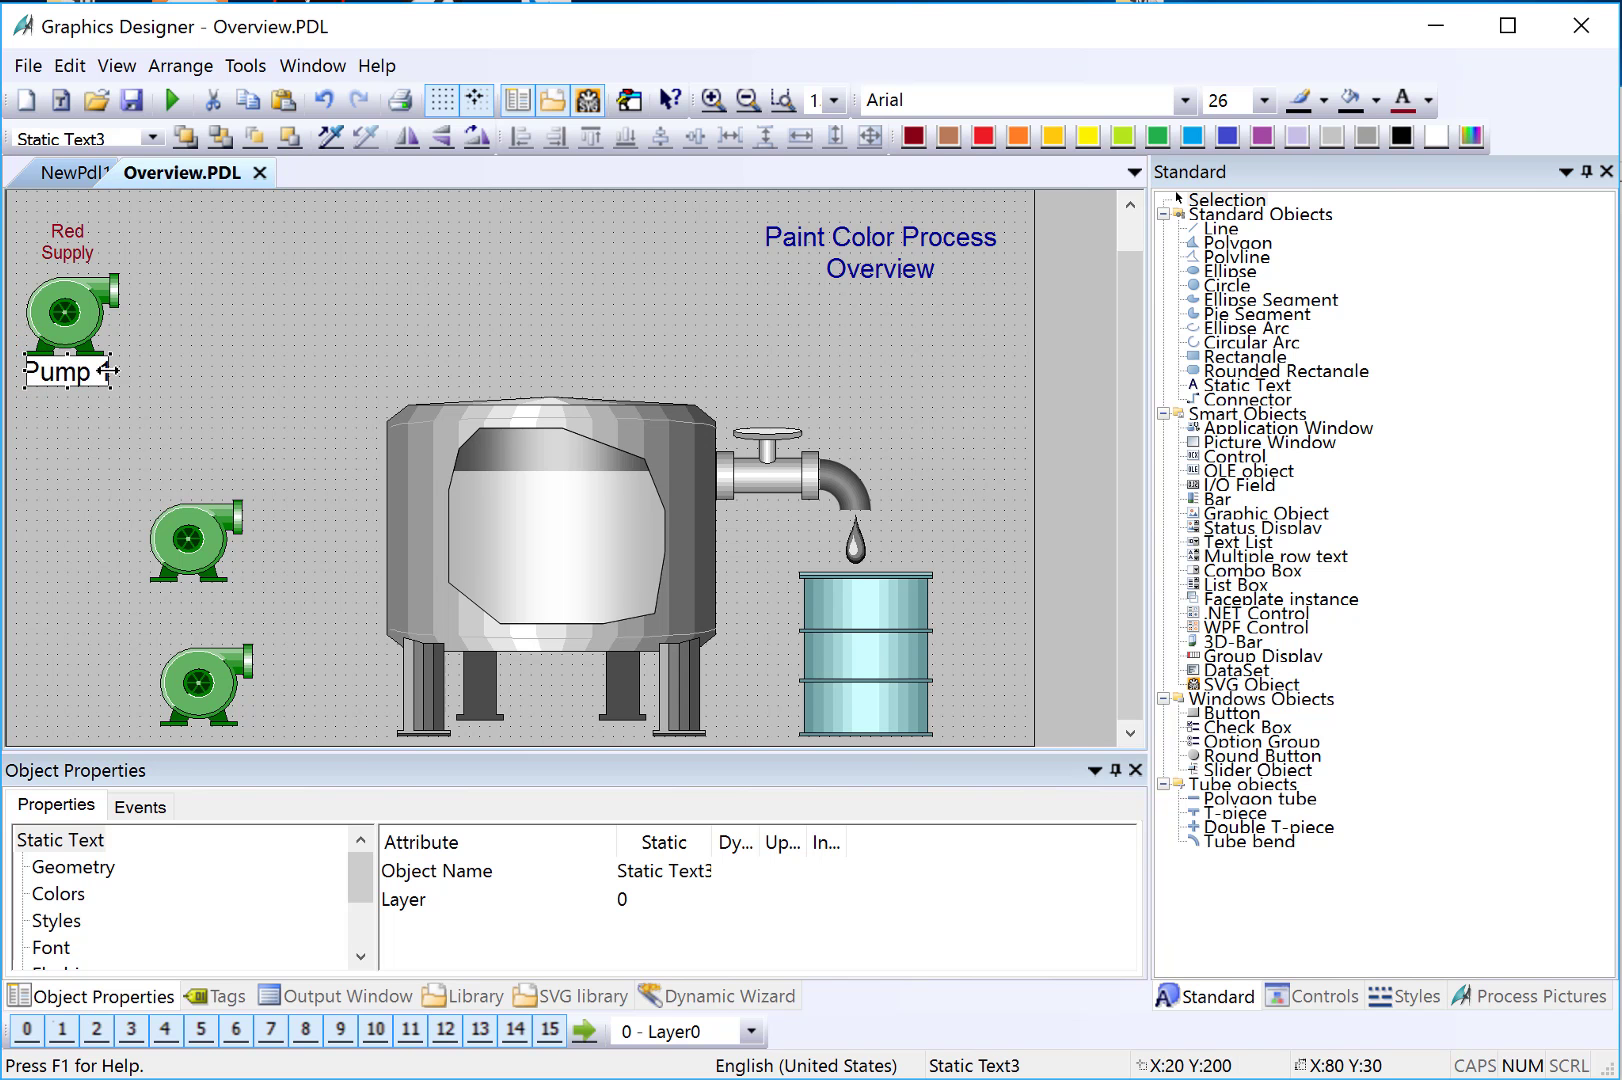
drag(107, 370, 122, 372)
Step: Copy the Red Supply label's text properties onto the Pump 1 label
click(76, 247)
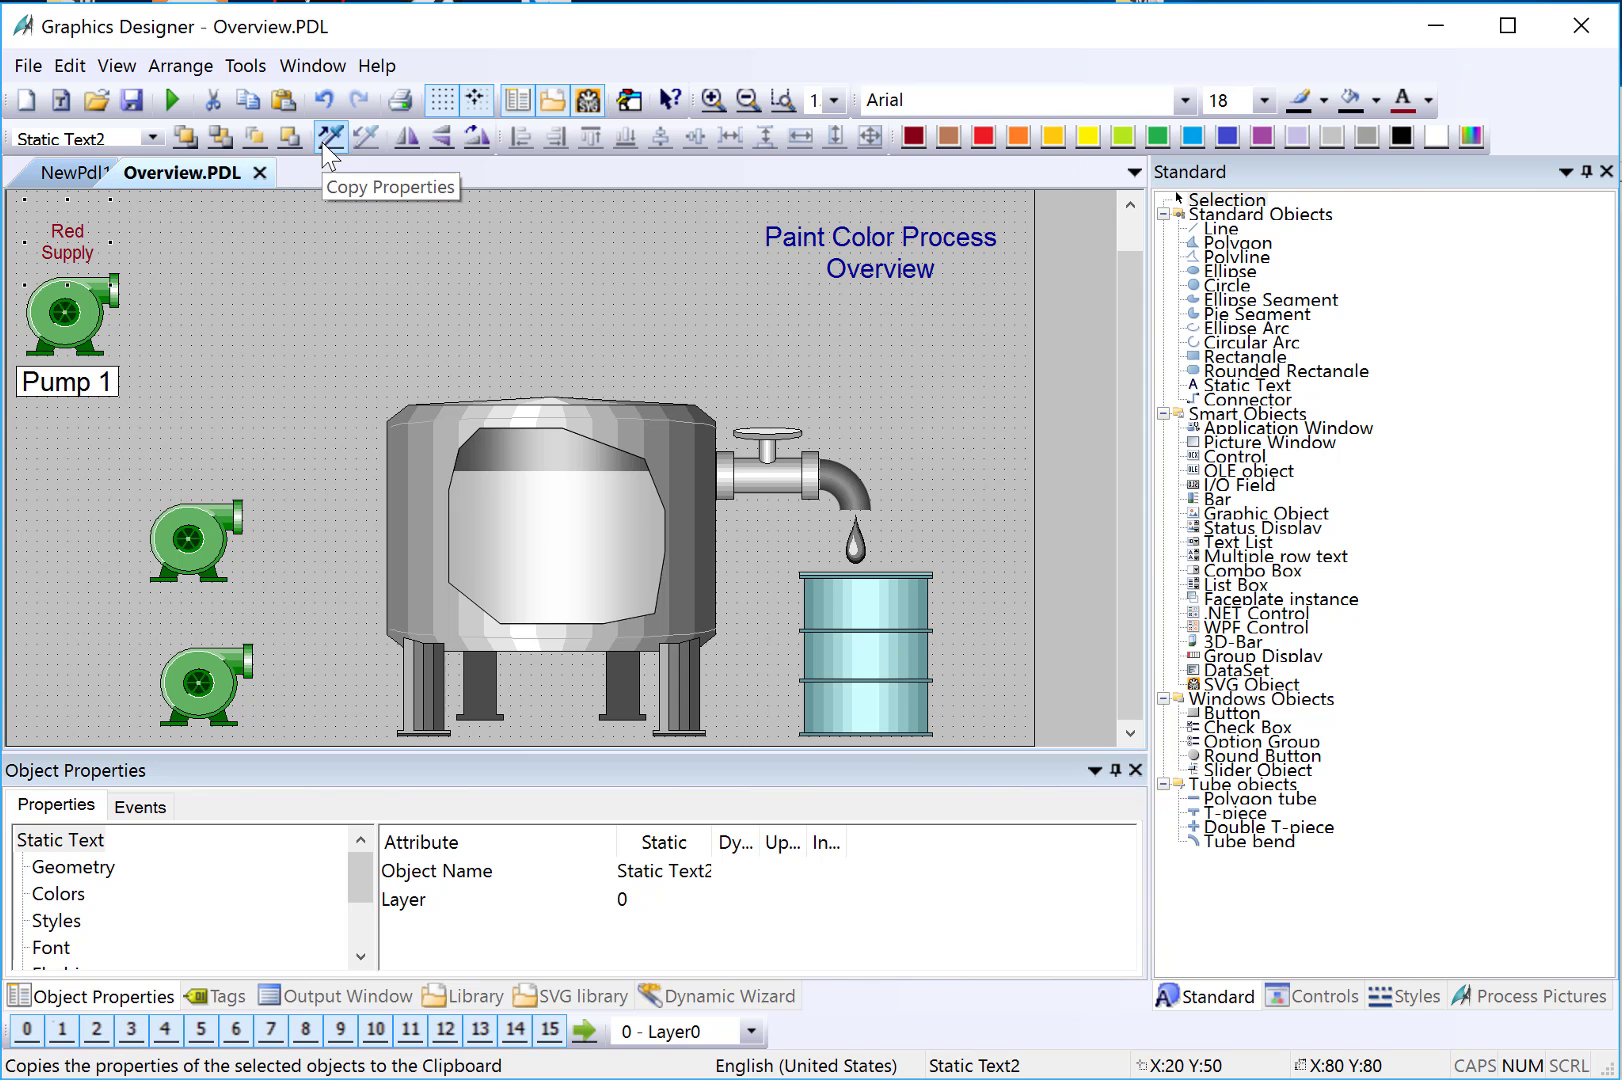
click(52, 390)
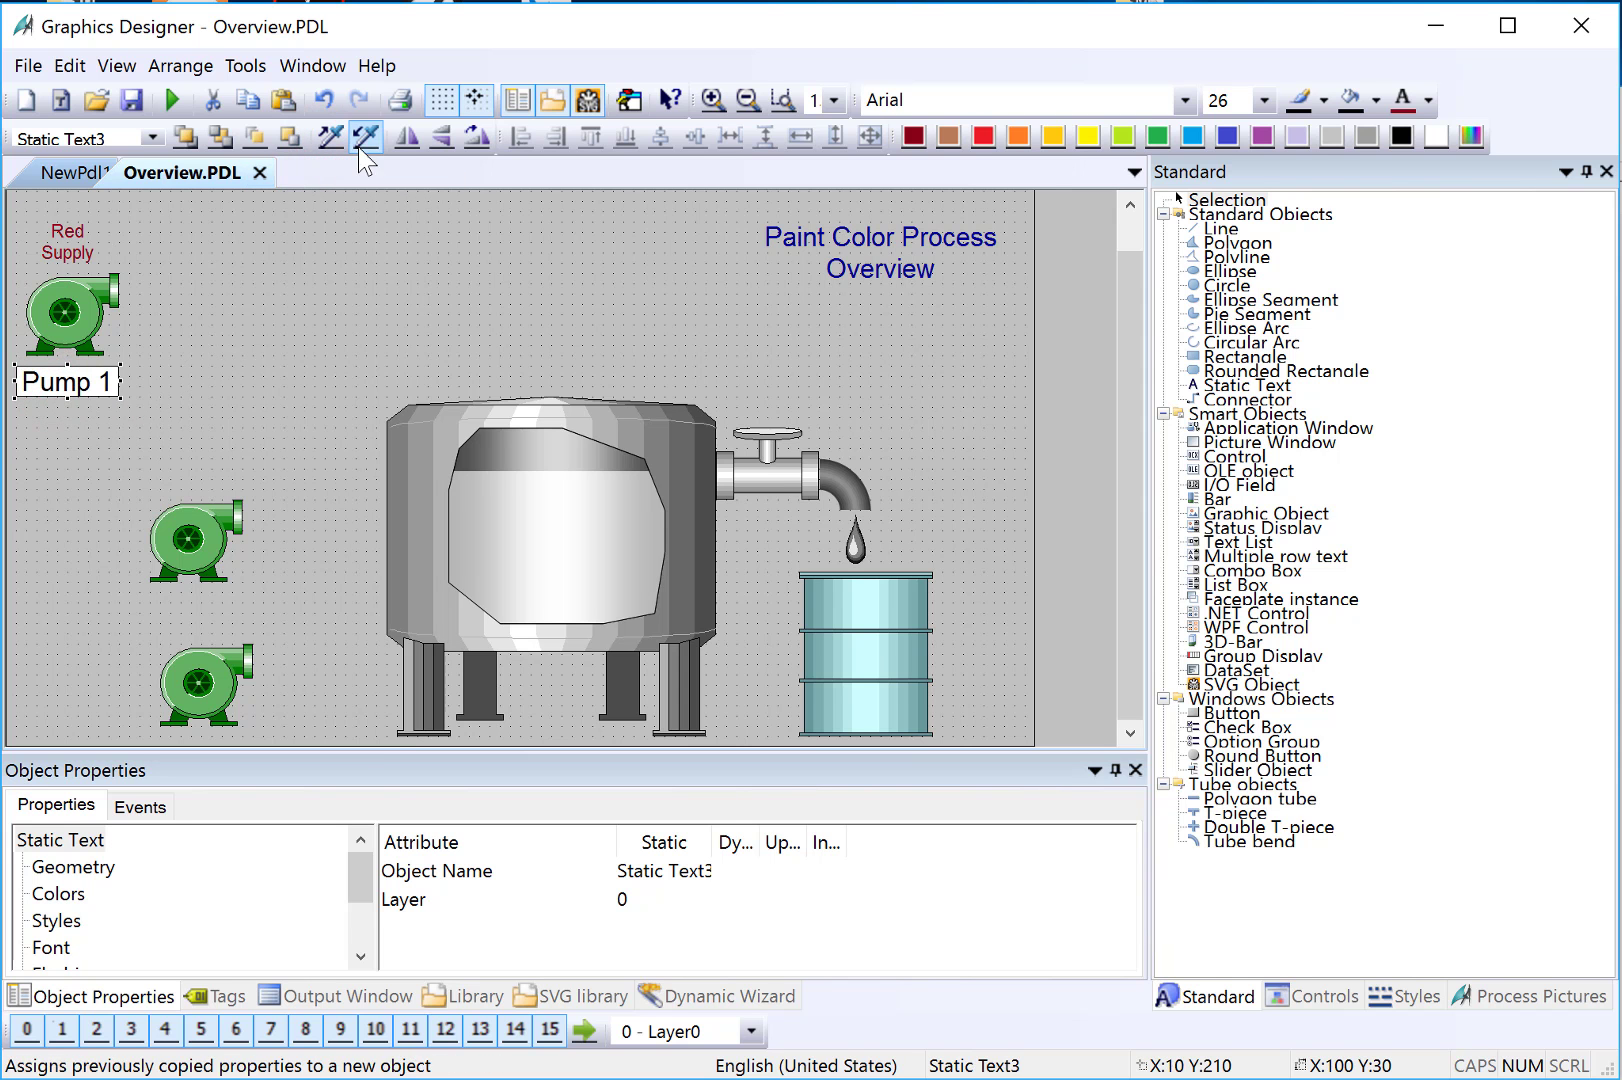
click(360, 143)
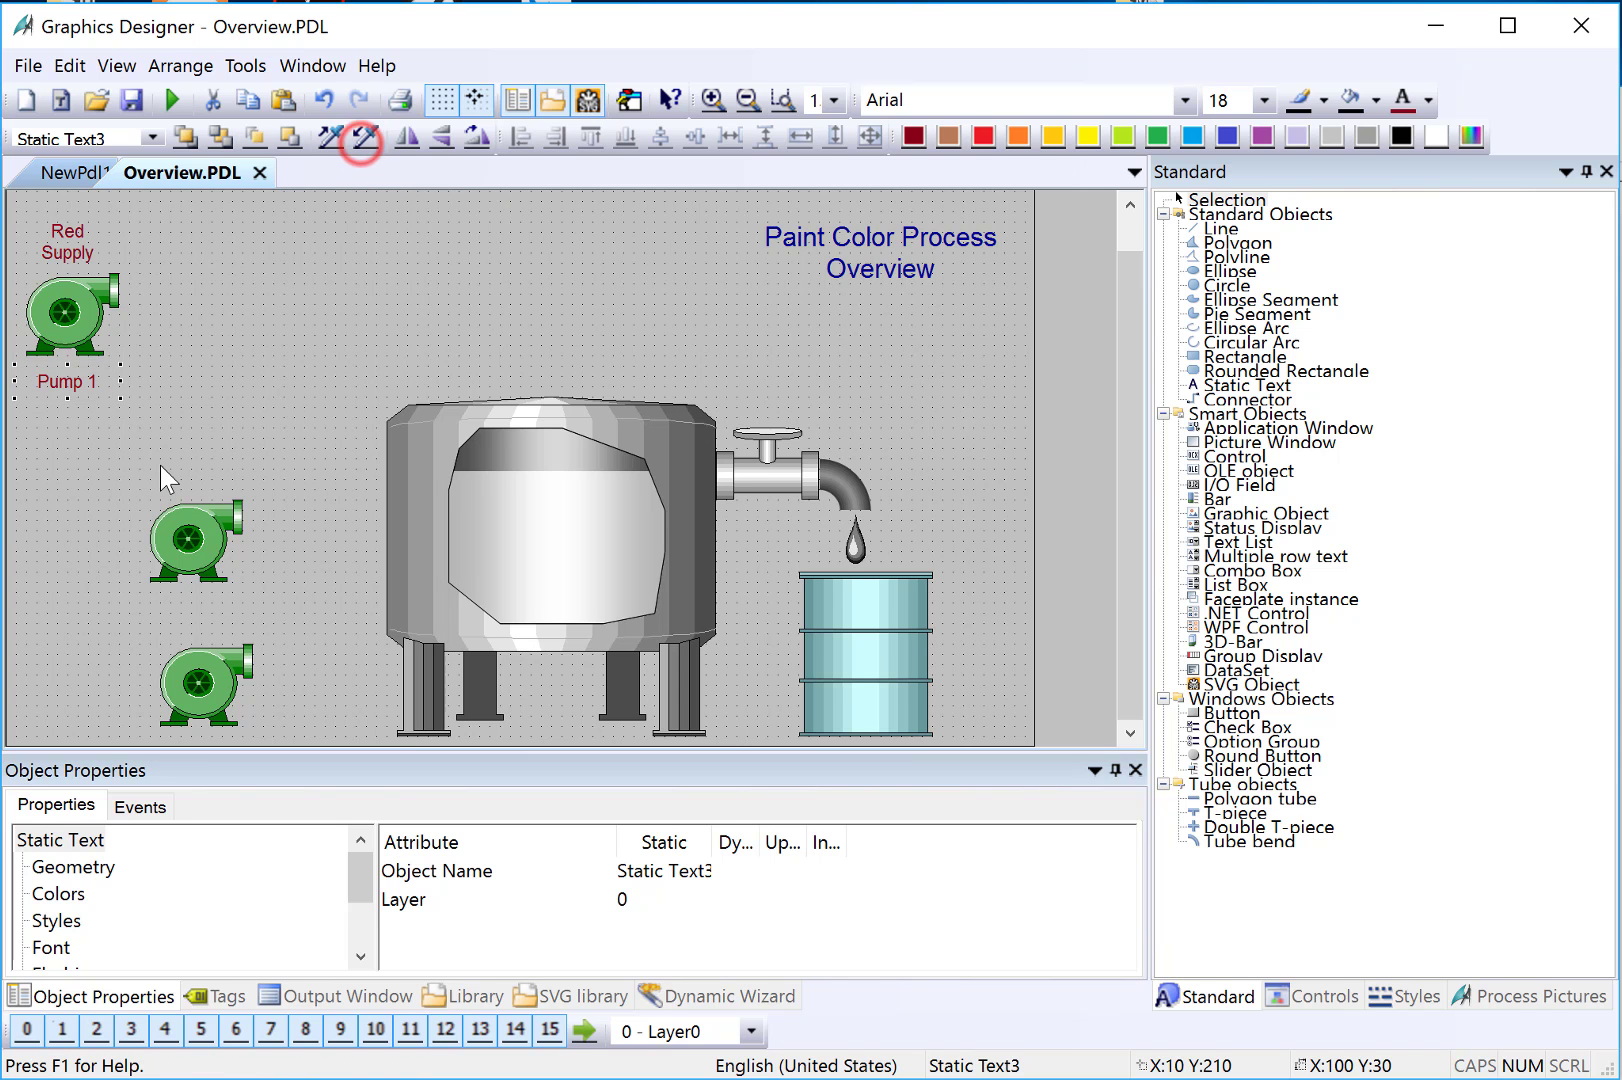
click(93, 468)
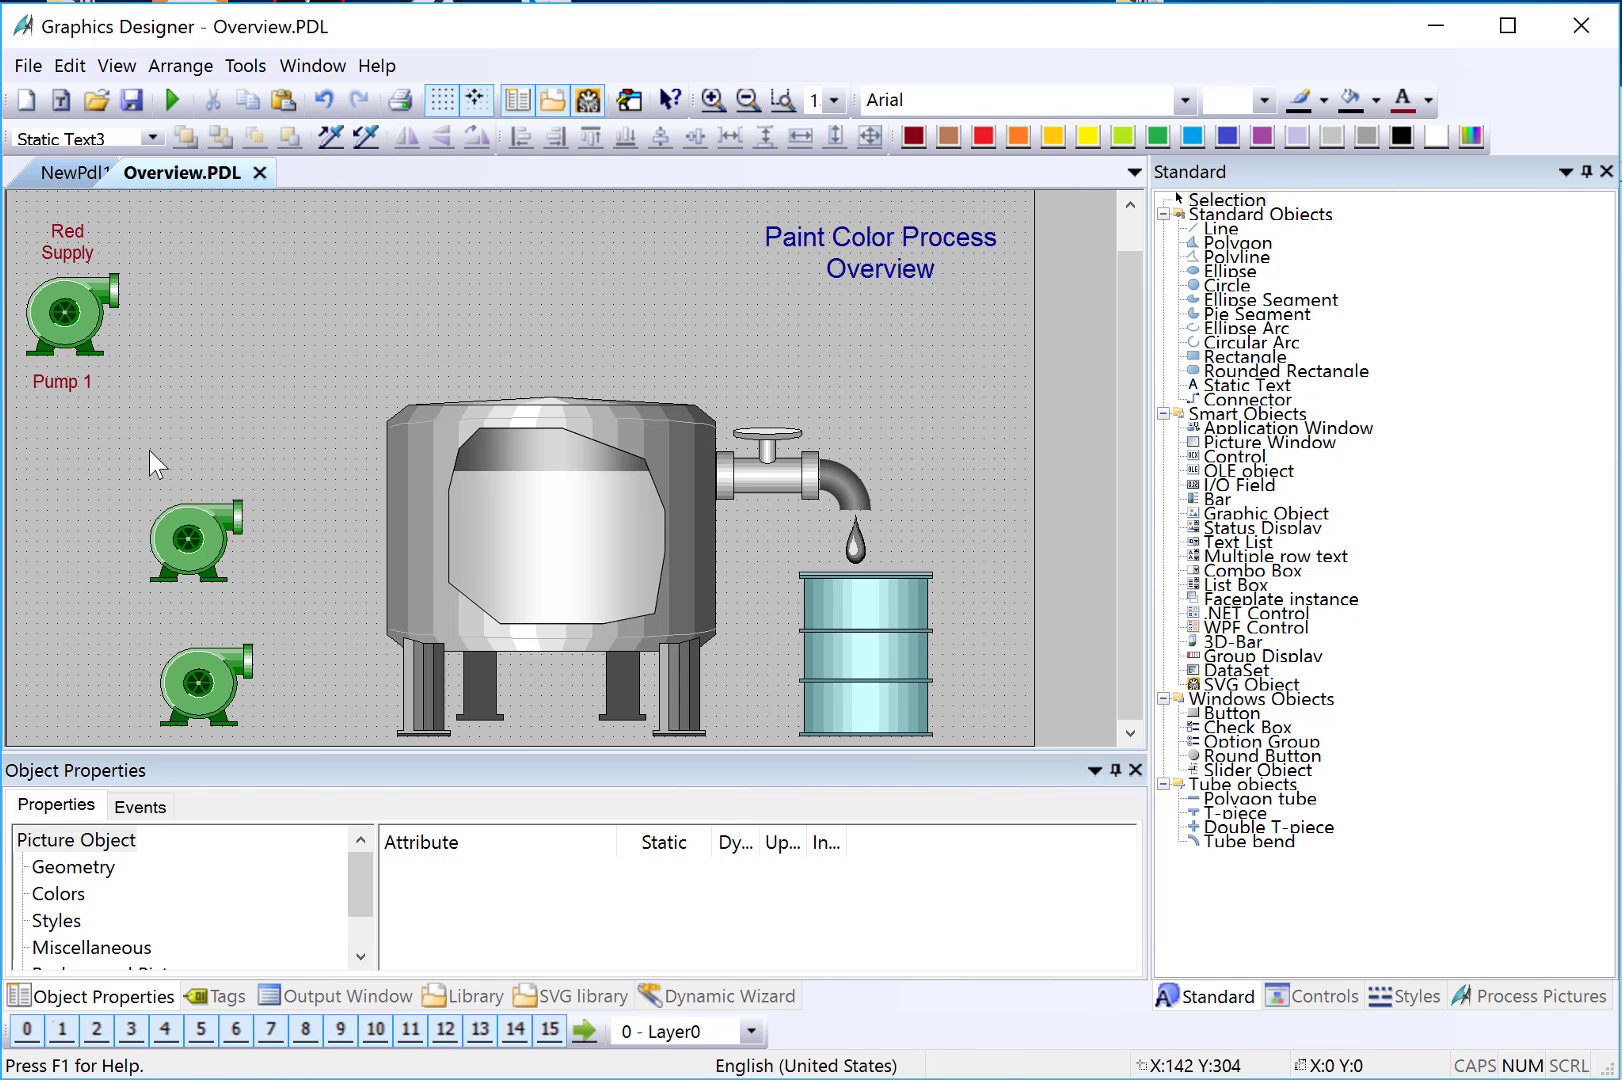
Step: Move pumps 2 and 3 left, then left-align and evenly space all three pumps vertically
drag(191, 532, 66, 496)
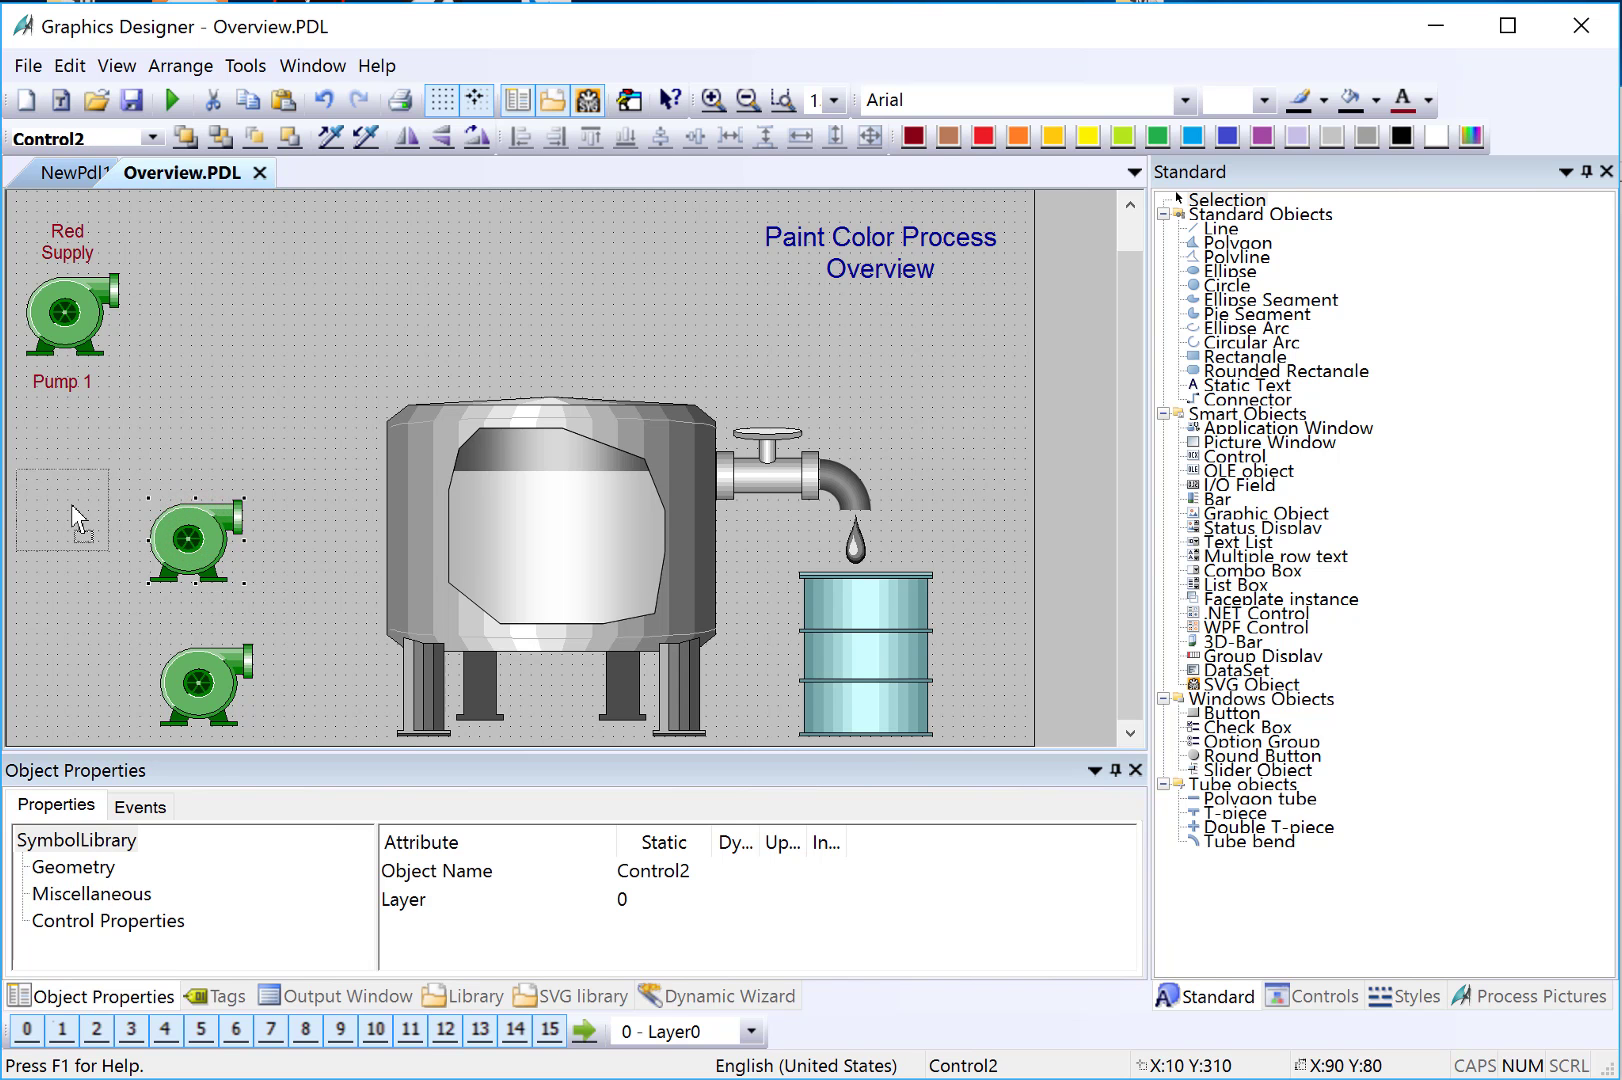
drag(210, 686, 66, 689)
click(68, 315)
shift+click(78, 525)
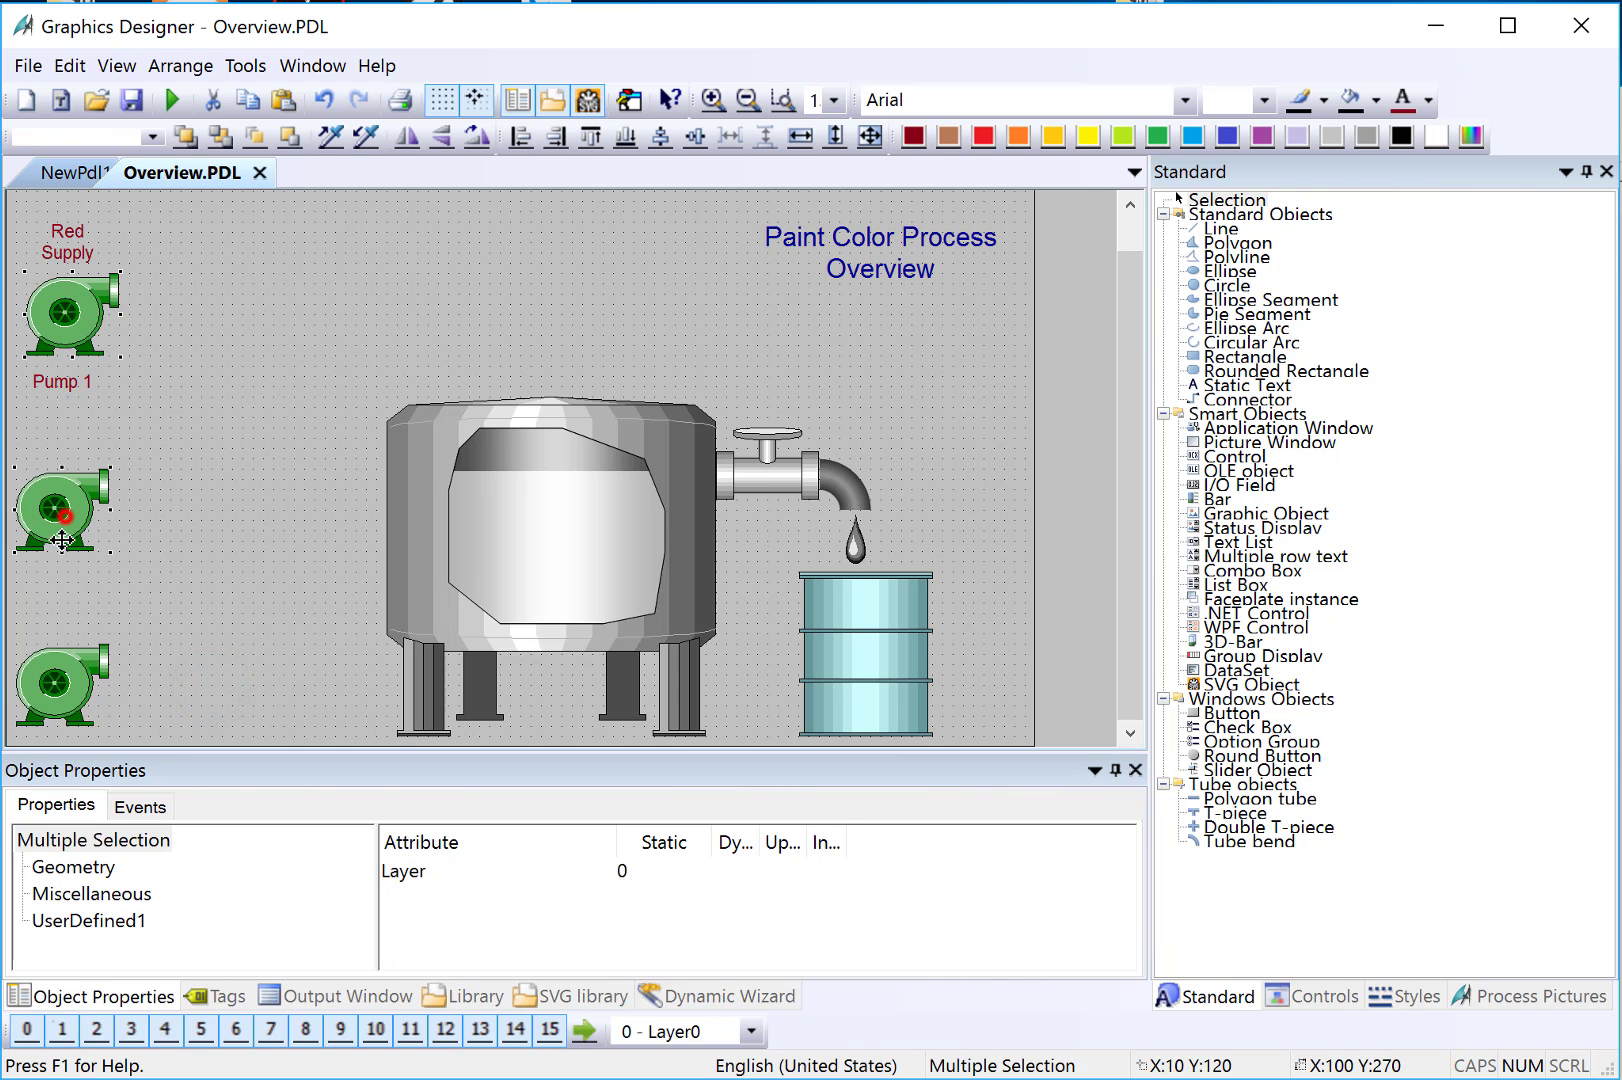
shift+click(68, 675)
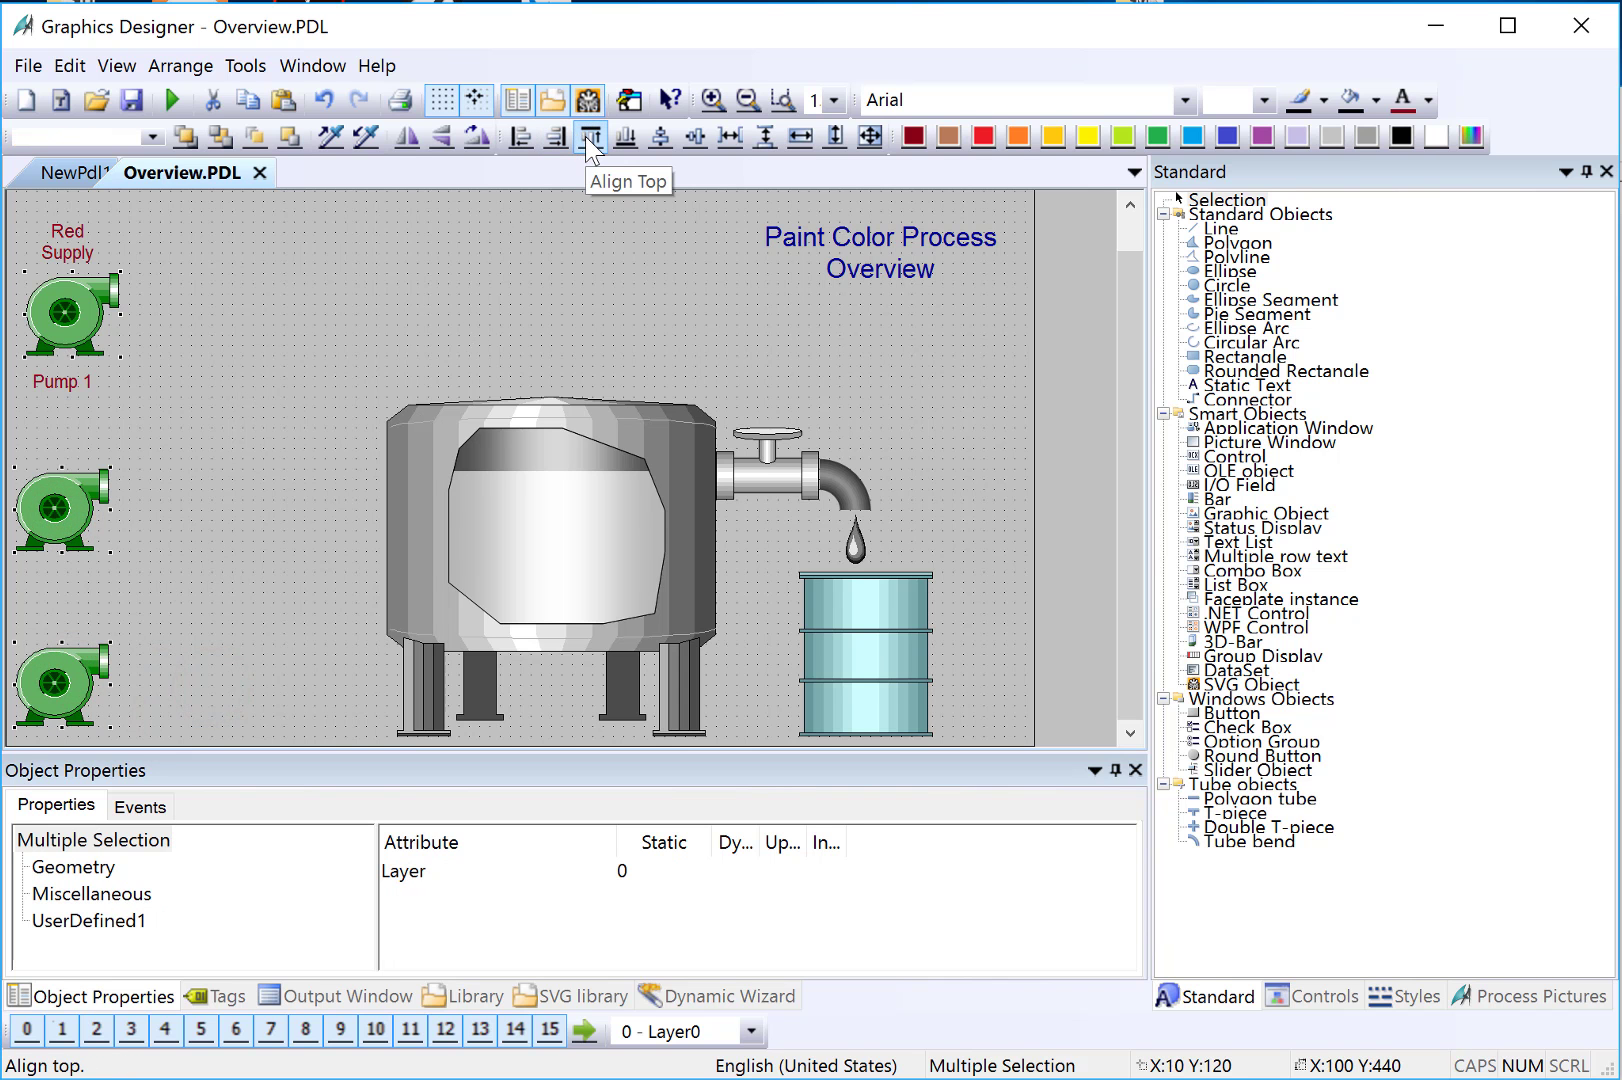
click(517, 145)
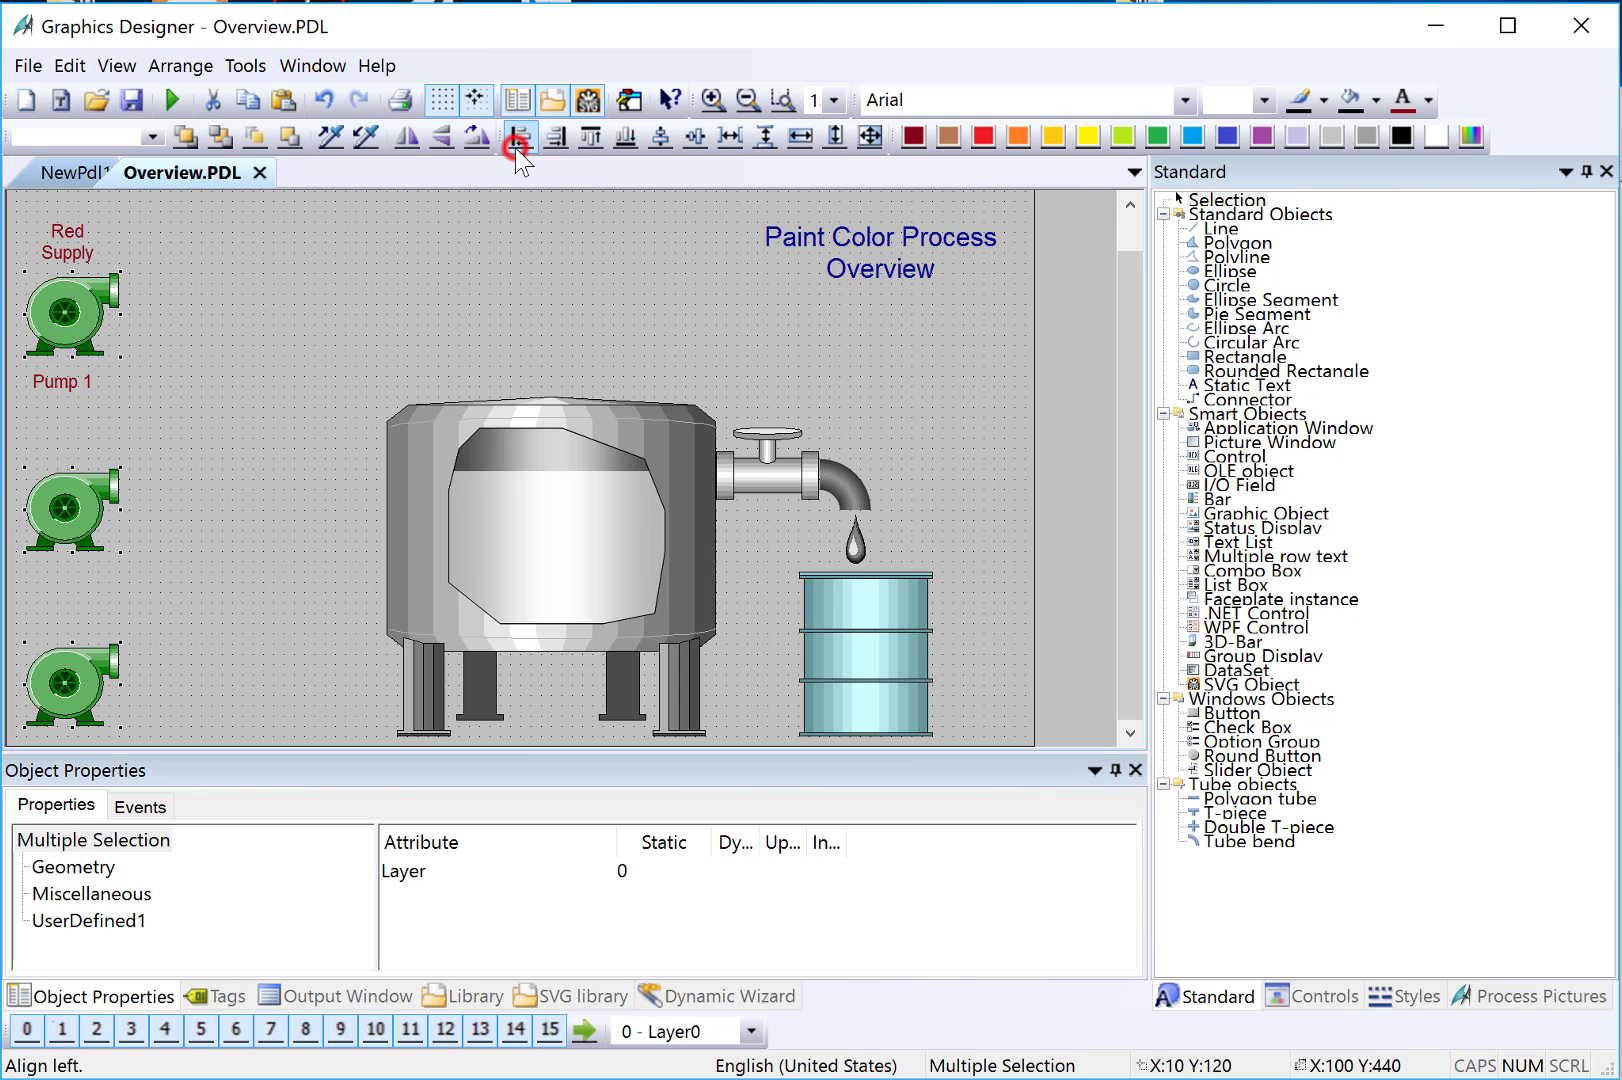
click(764, 134)
click(80, 246)
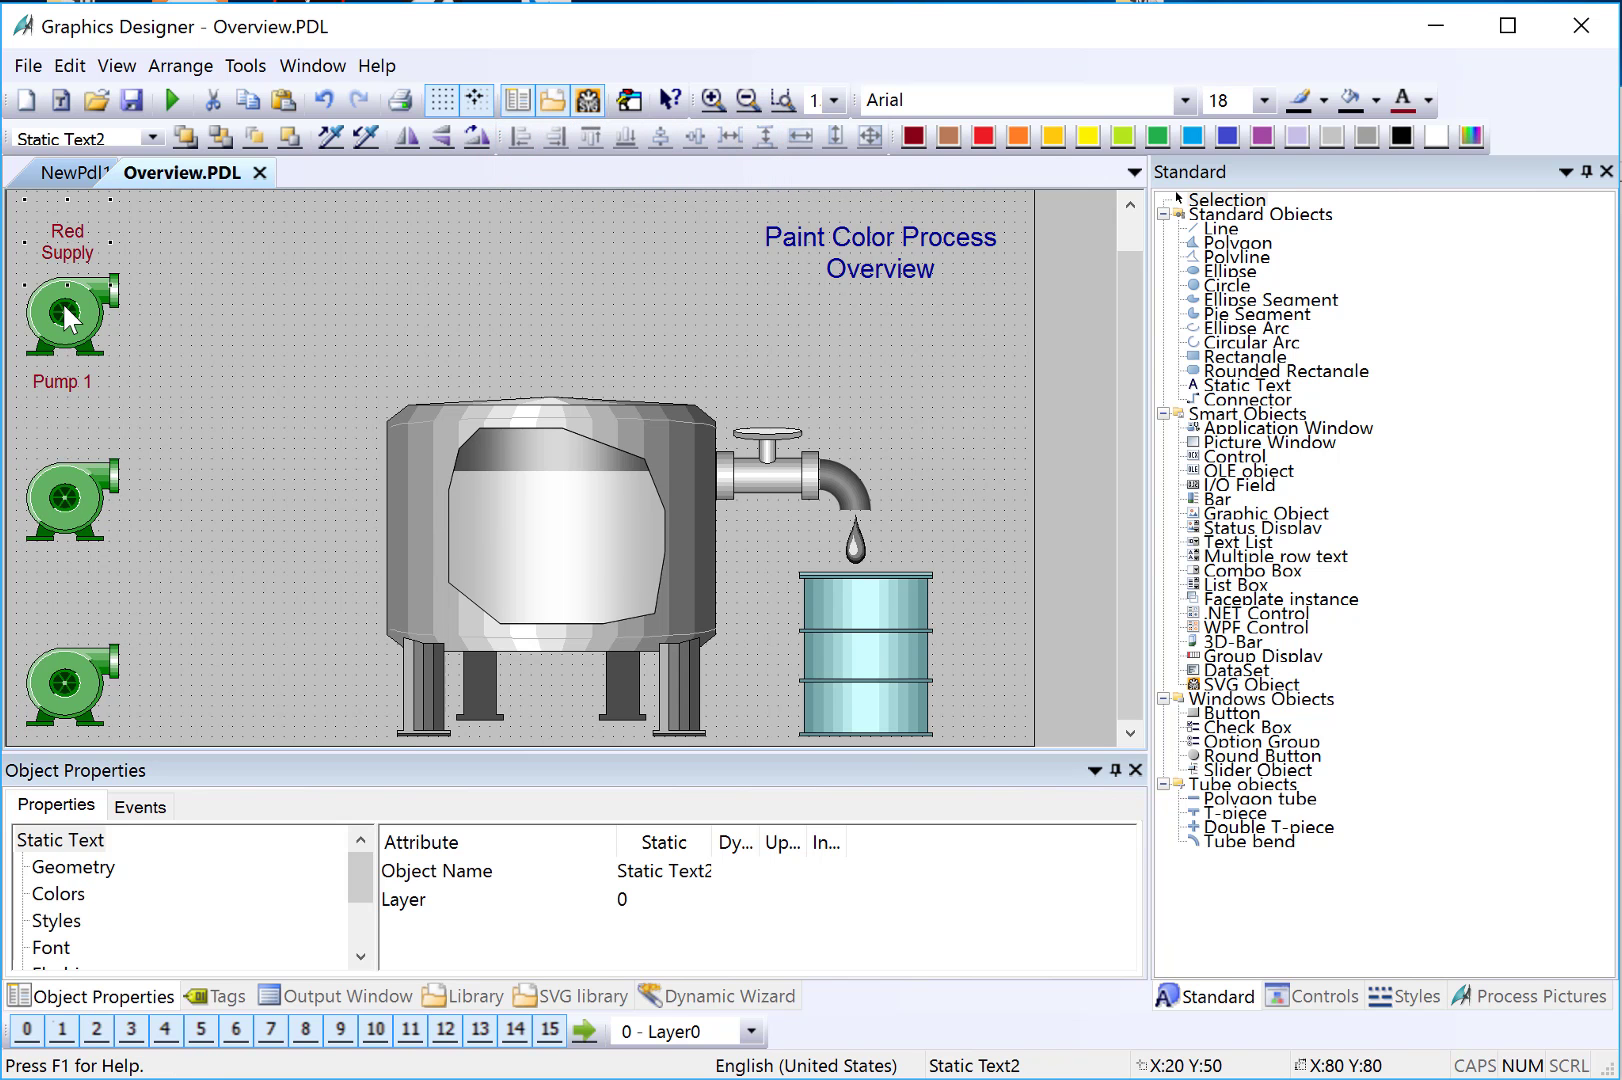
shift+click(61, 381)
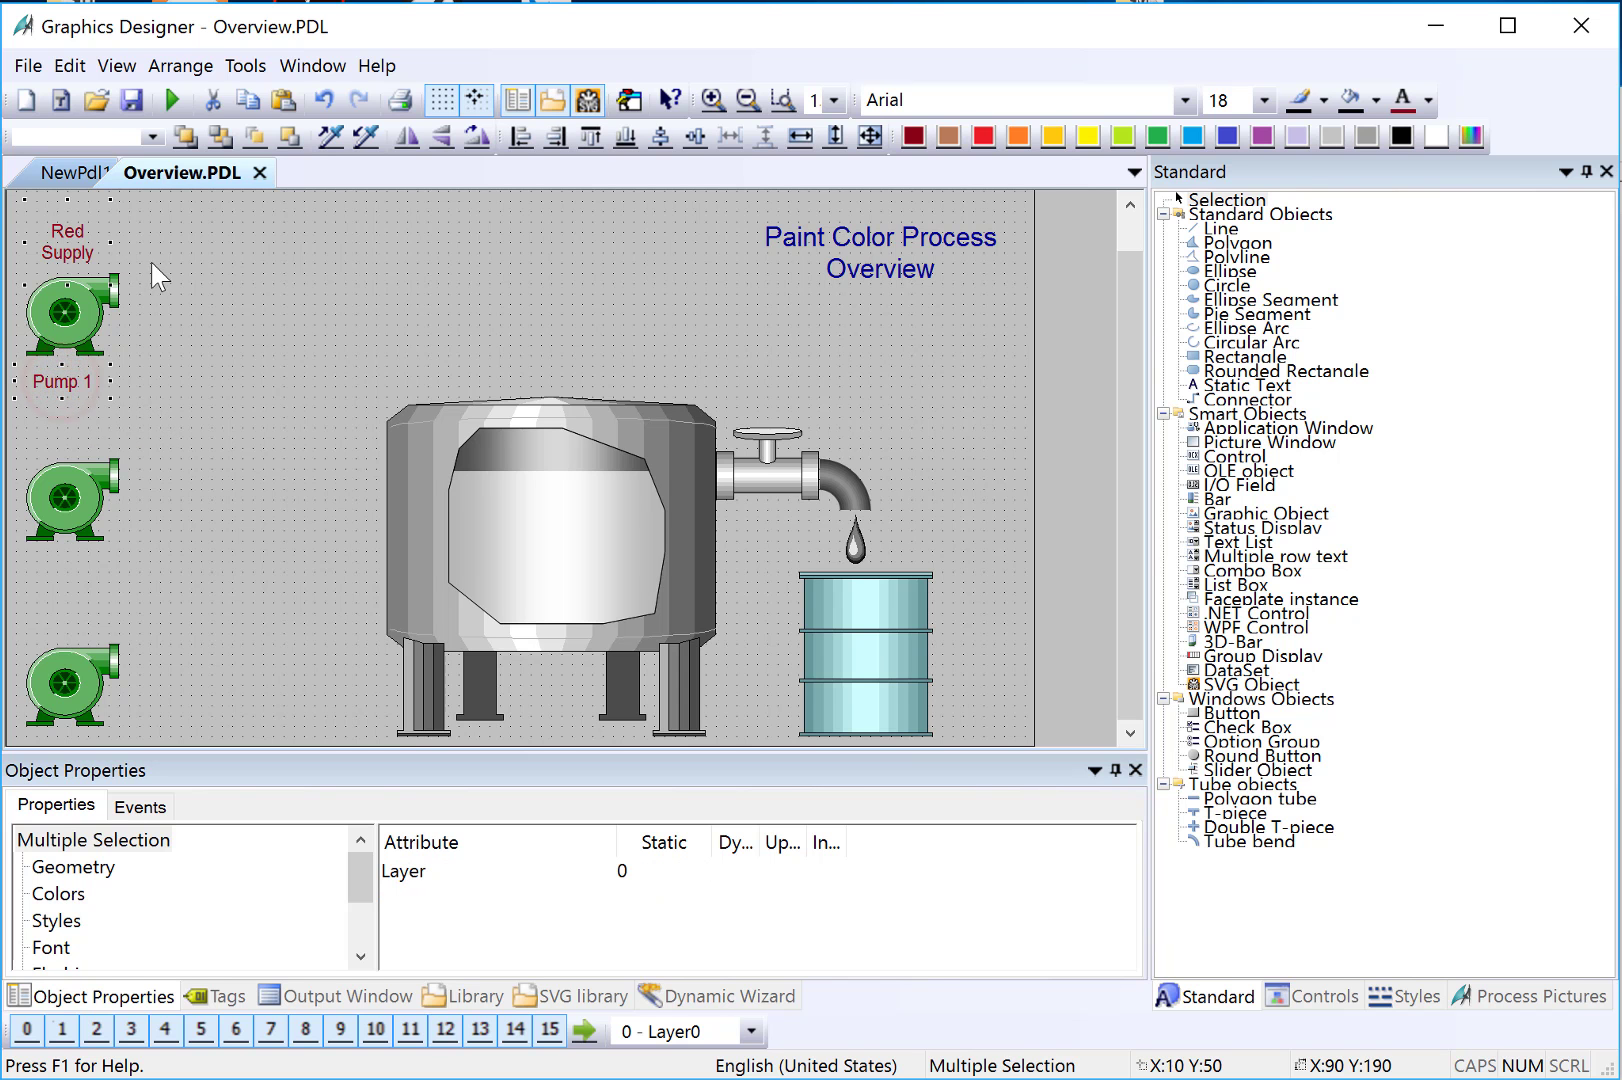
Step: Duplicate the Red Supply and Pump 1 labels and move the copies beside the second pump
right_click(78, 234)
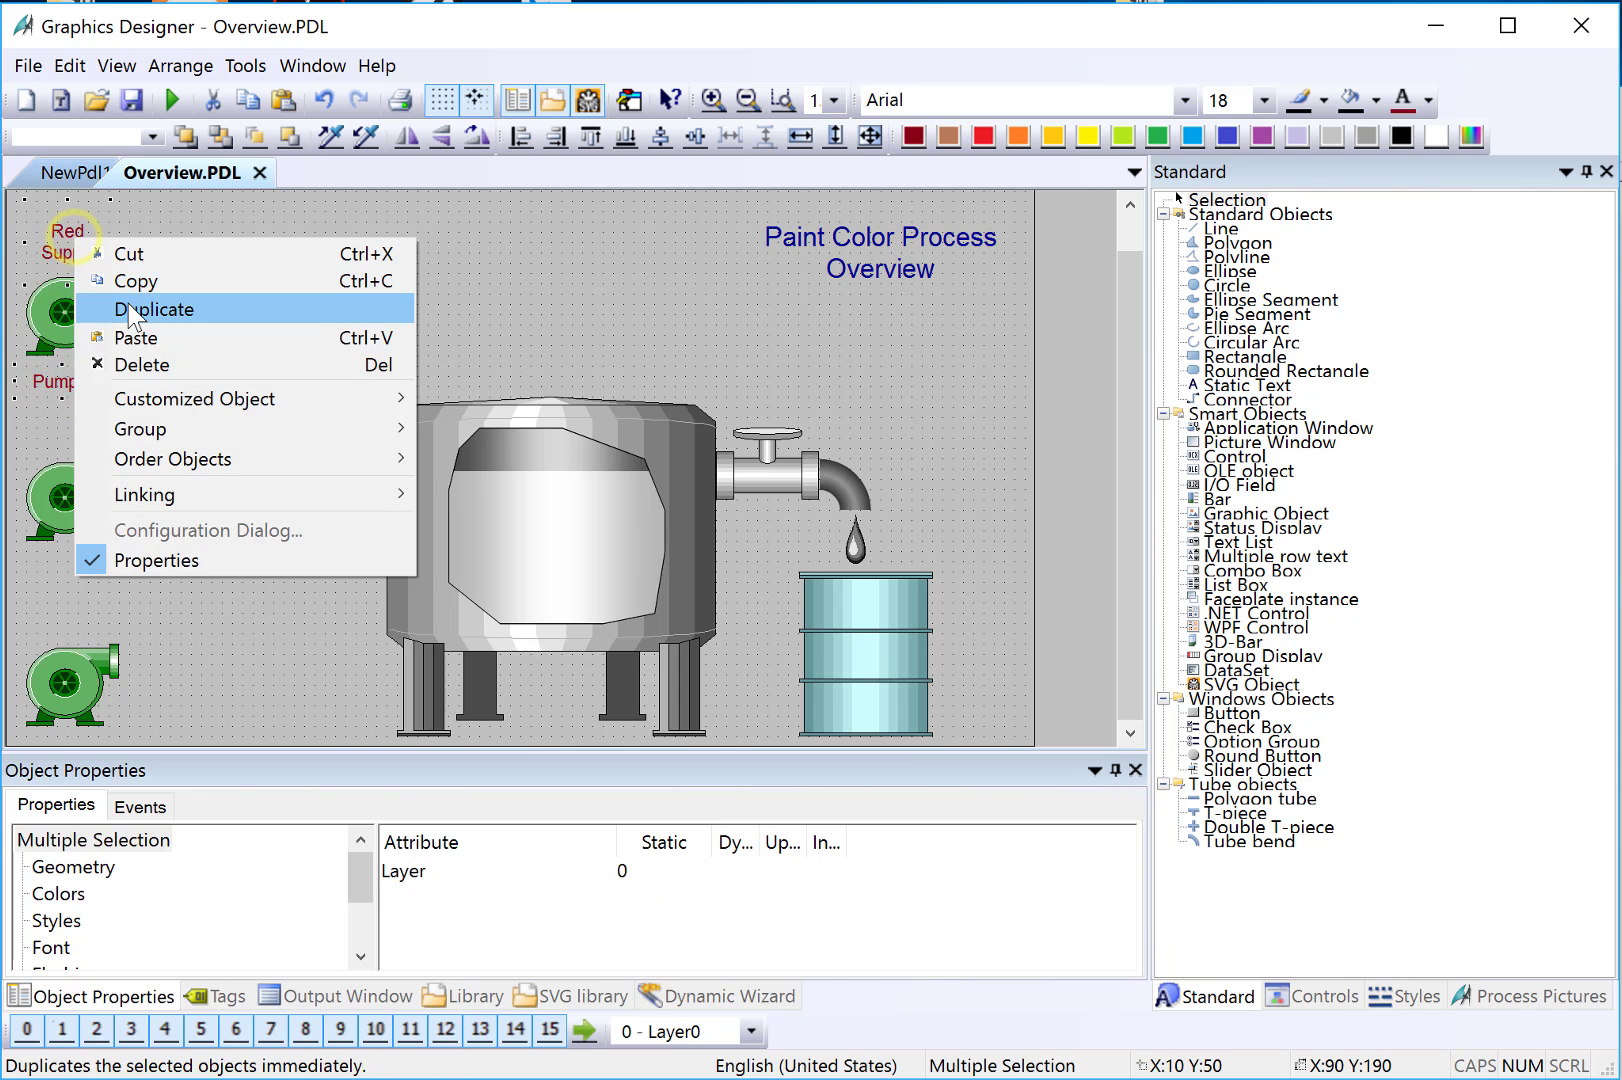
click(128, 303)
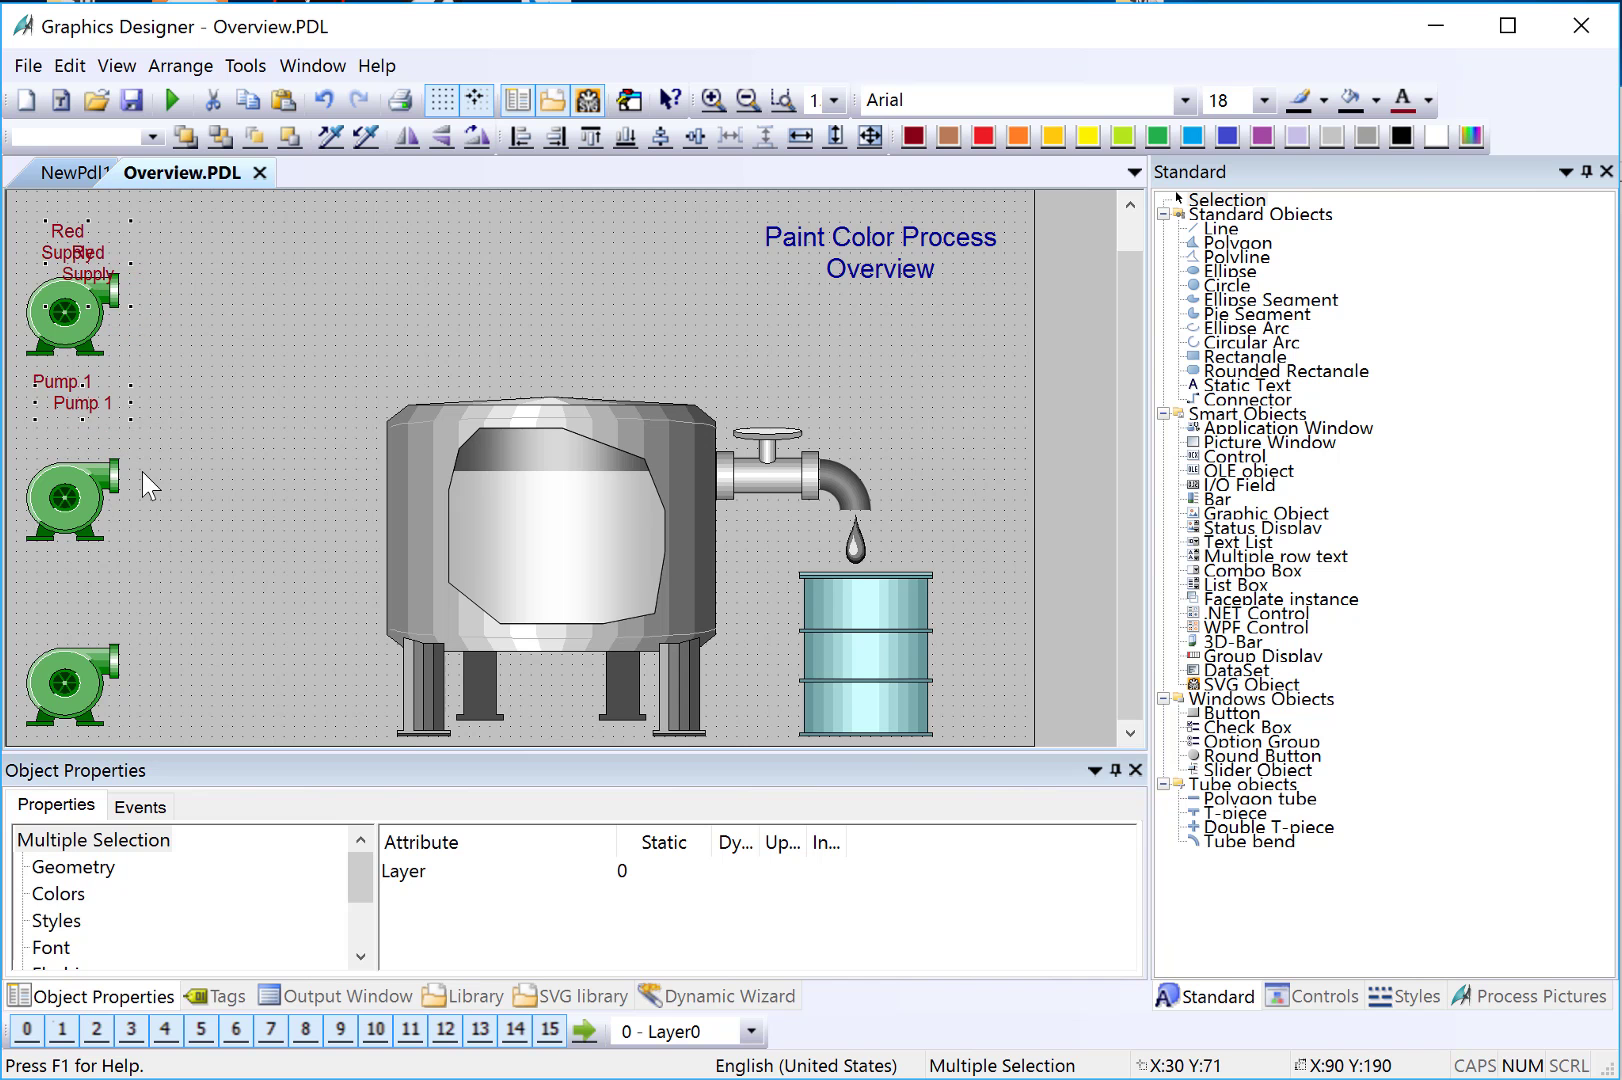
key(Down)
key(Down)
key(Down)
key(Down)
key(Down)
key(Down)
key(Down)
key(Down)
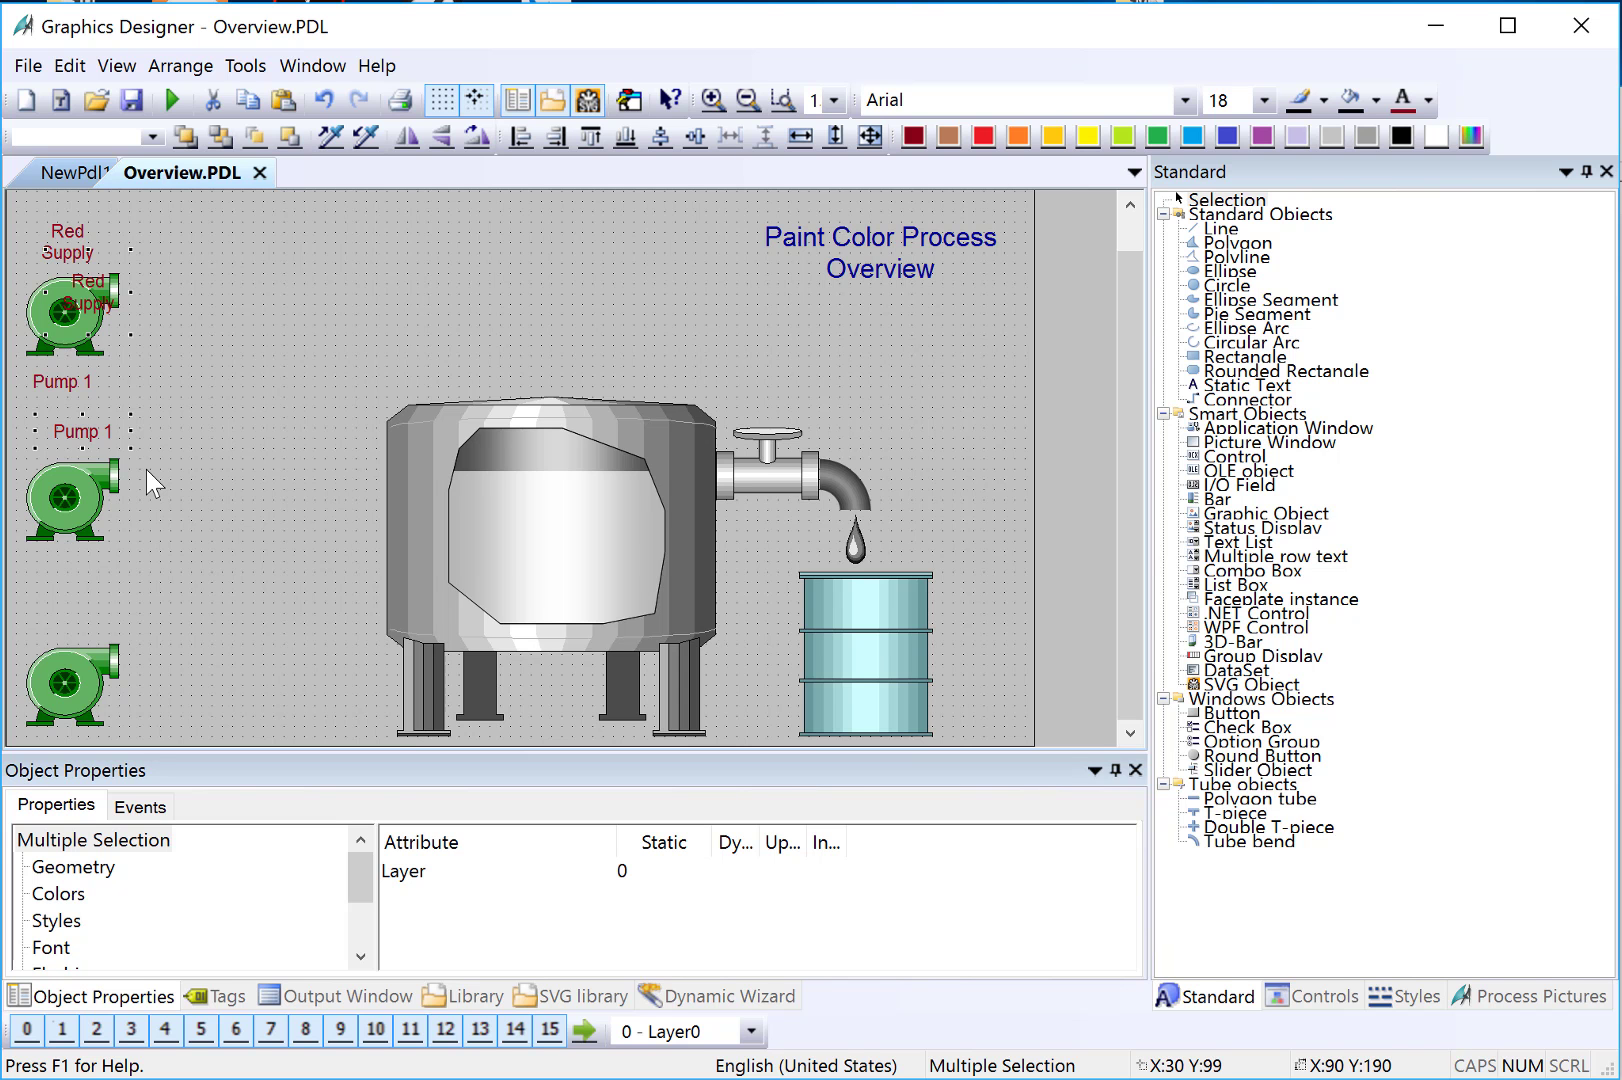
key(Down)
key(Down)
key(Down)
key(Down)
key(Down)
key(Down)
key(Down)
key(Down)
key(Down)
key(Down)
key(Down)
key(Down)
key(Down)
key(Down)
key(Down)
key(Down)
key(Down)
key(Down)
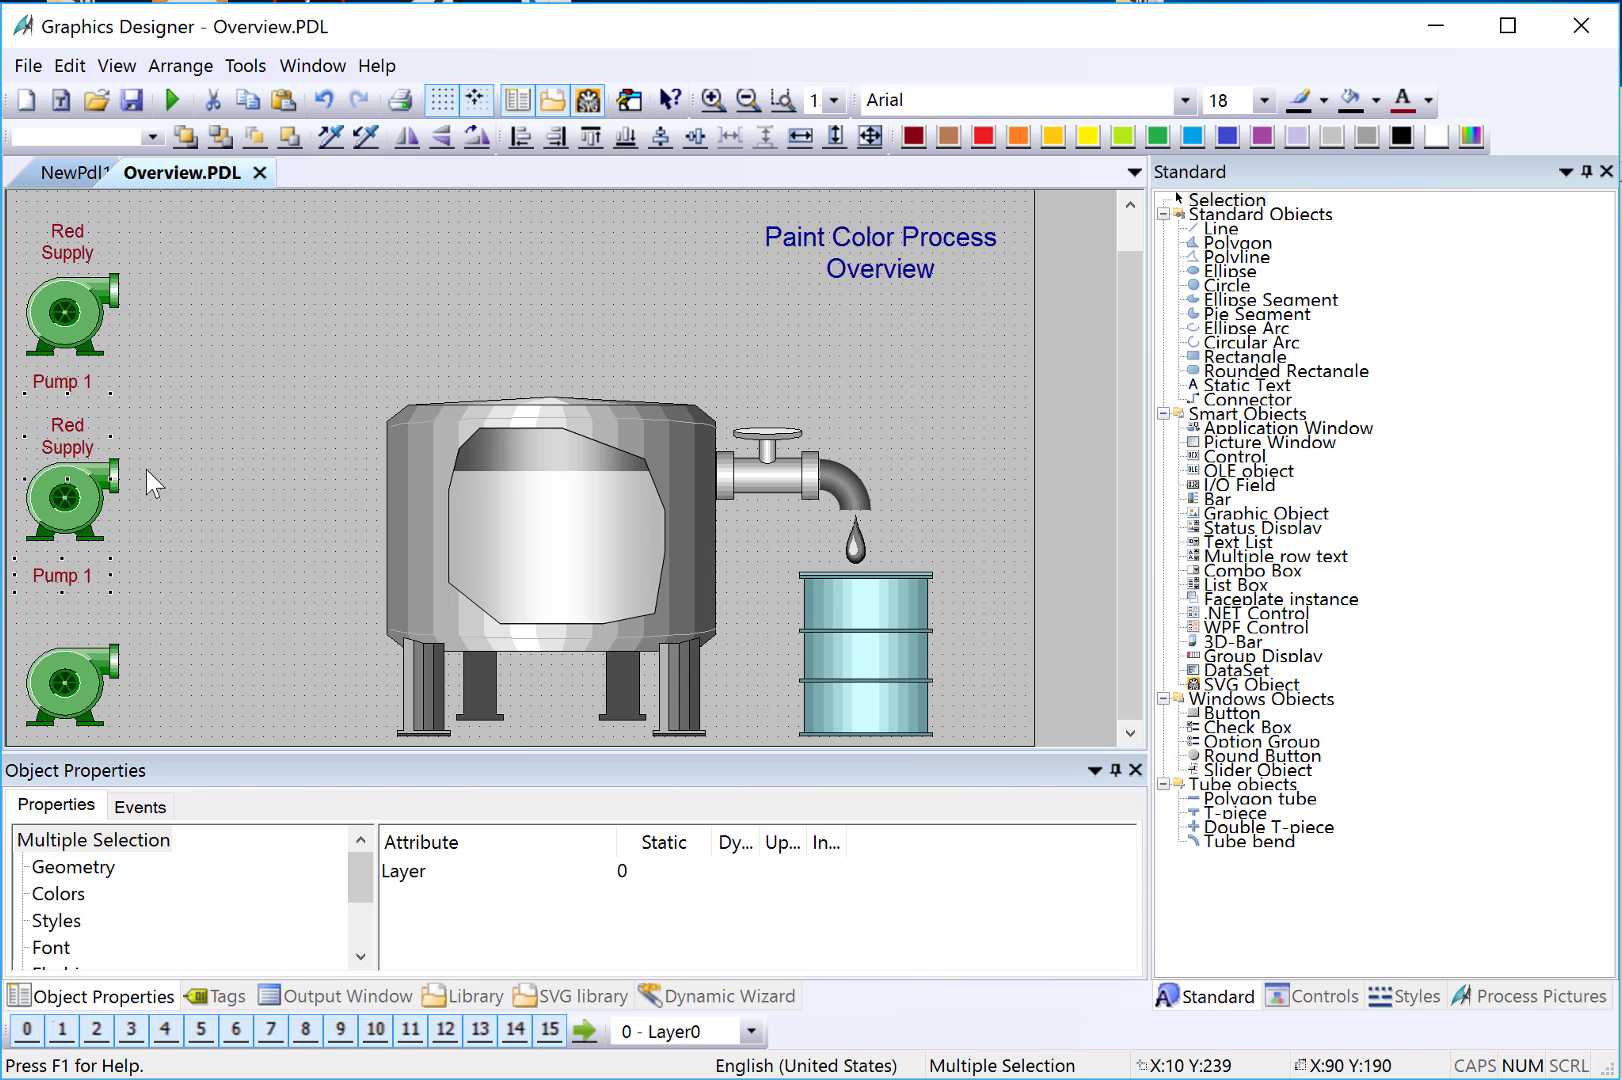
key(Down)
click(78, 680)
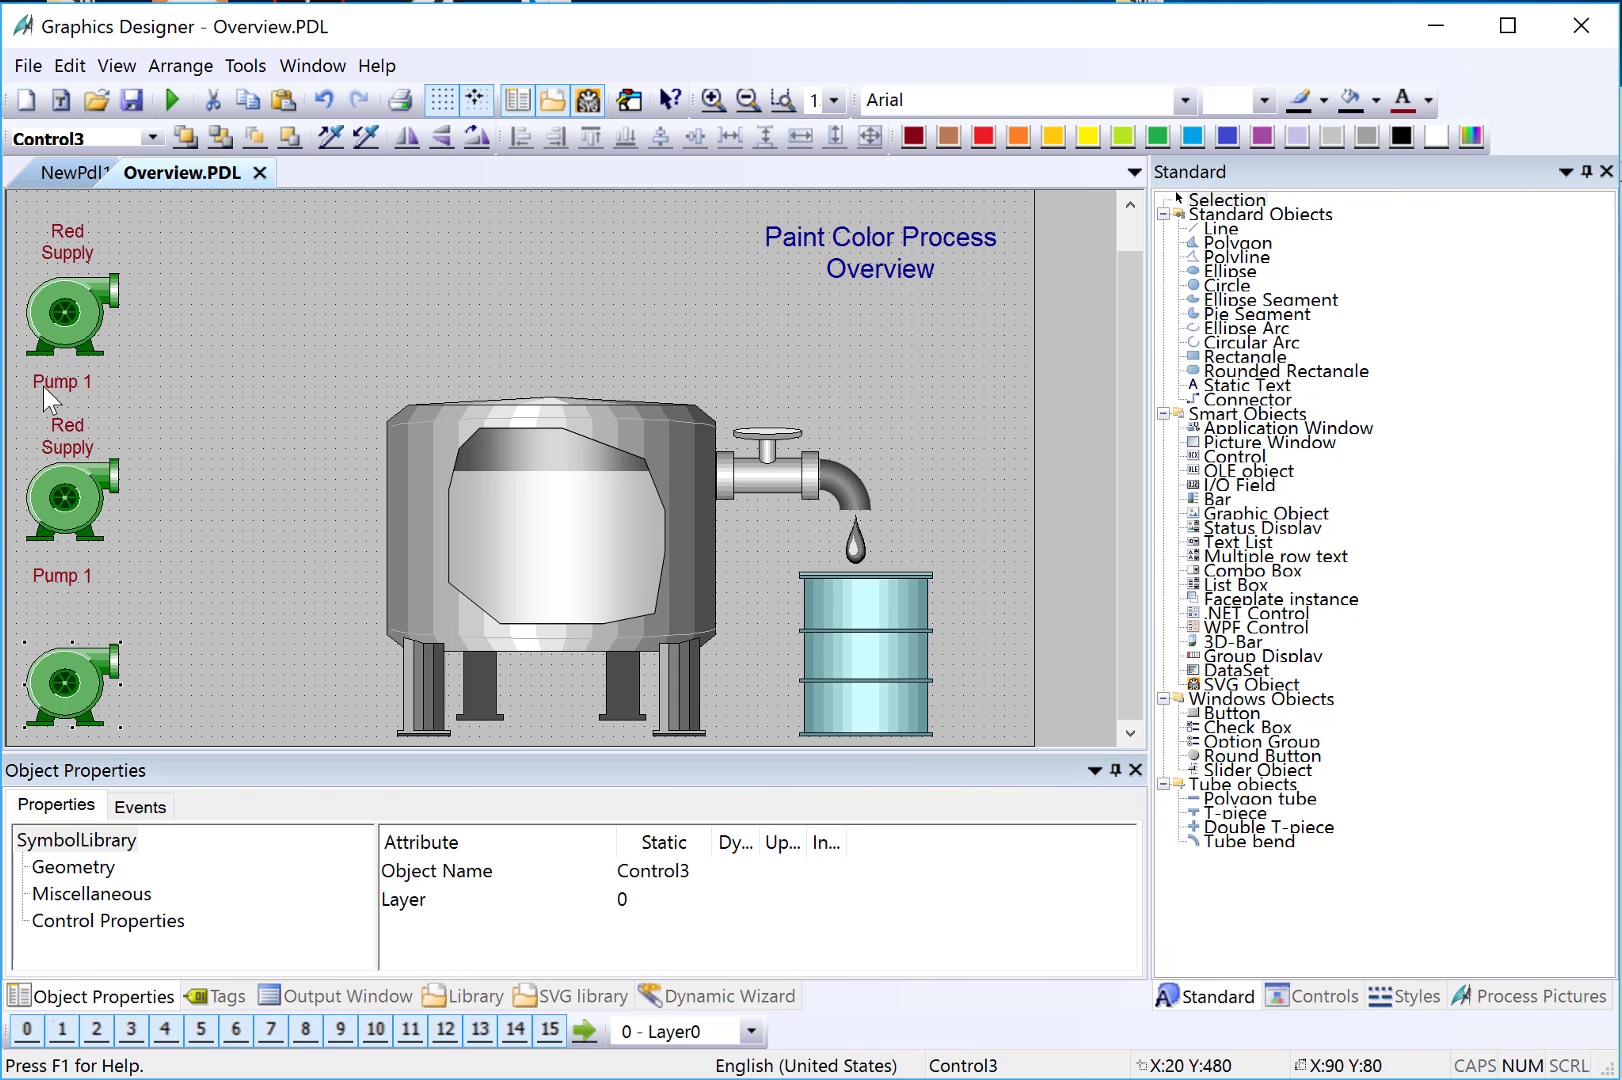
Step: Retype the copied title as 'Green Supply' with dark green text
double_click(56, 424)
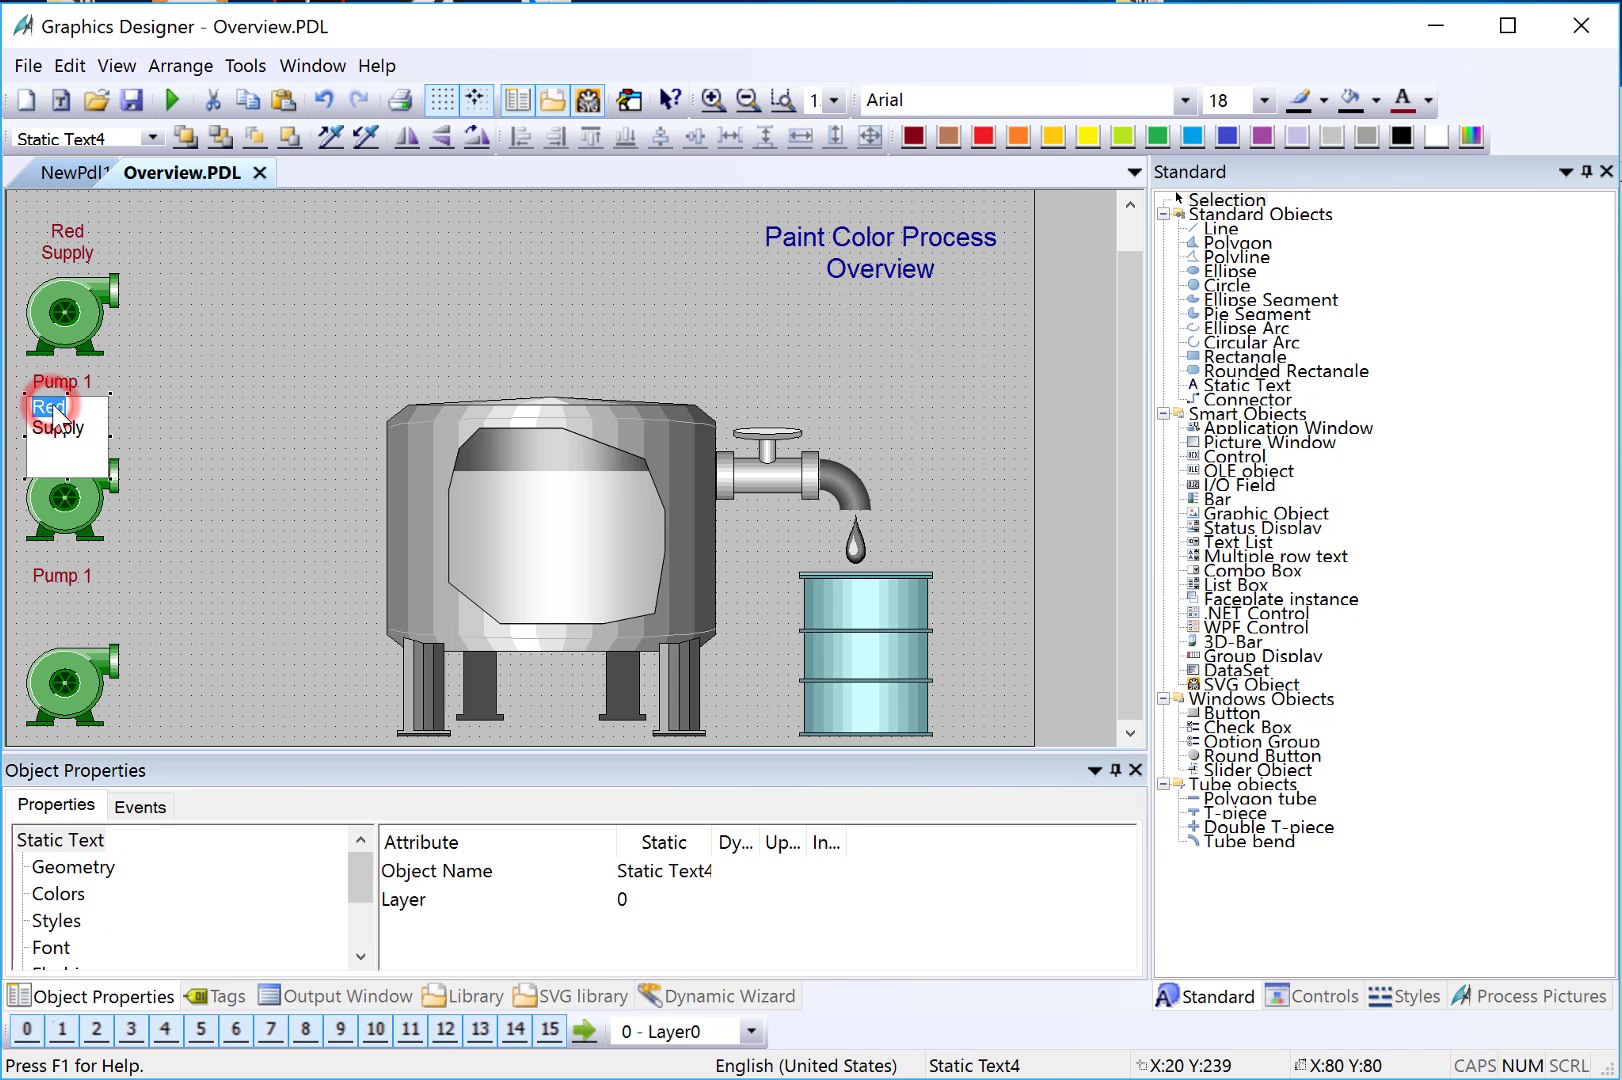
text(Green)
click(1035, 185)
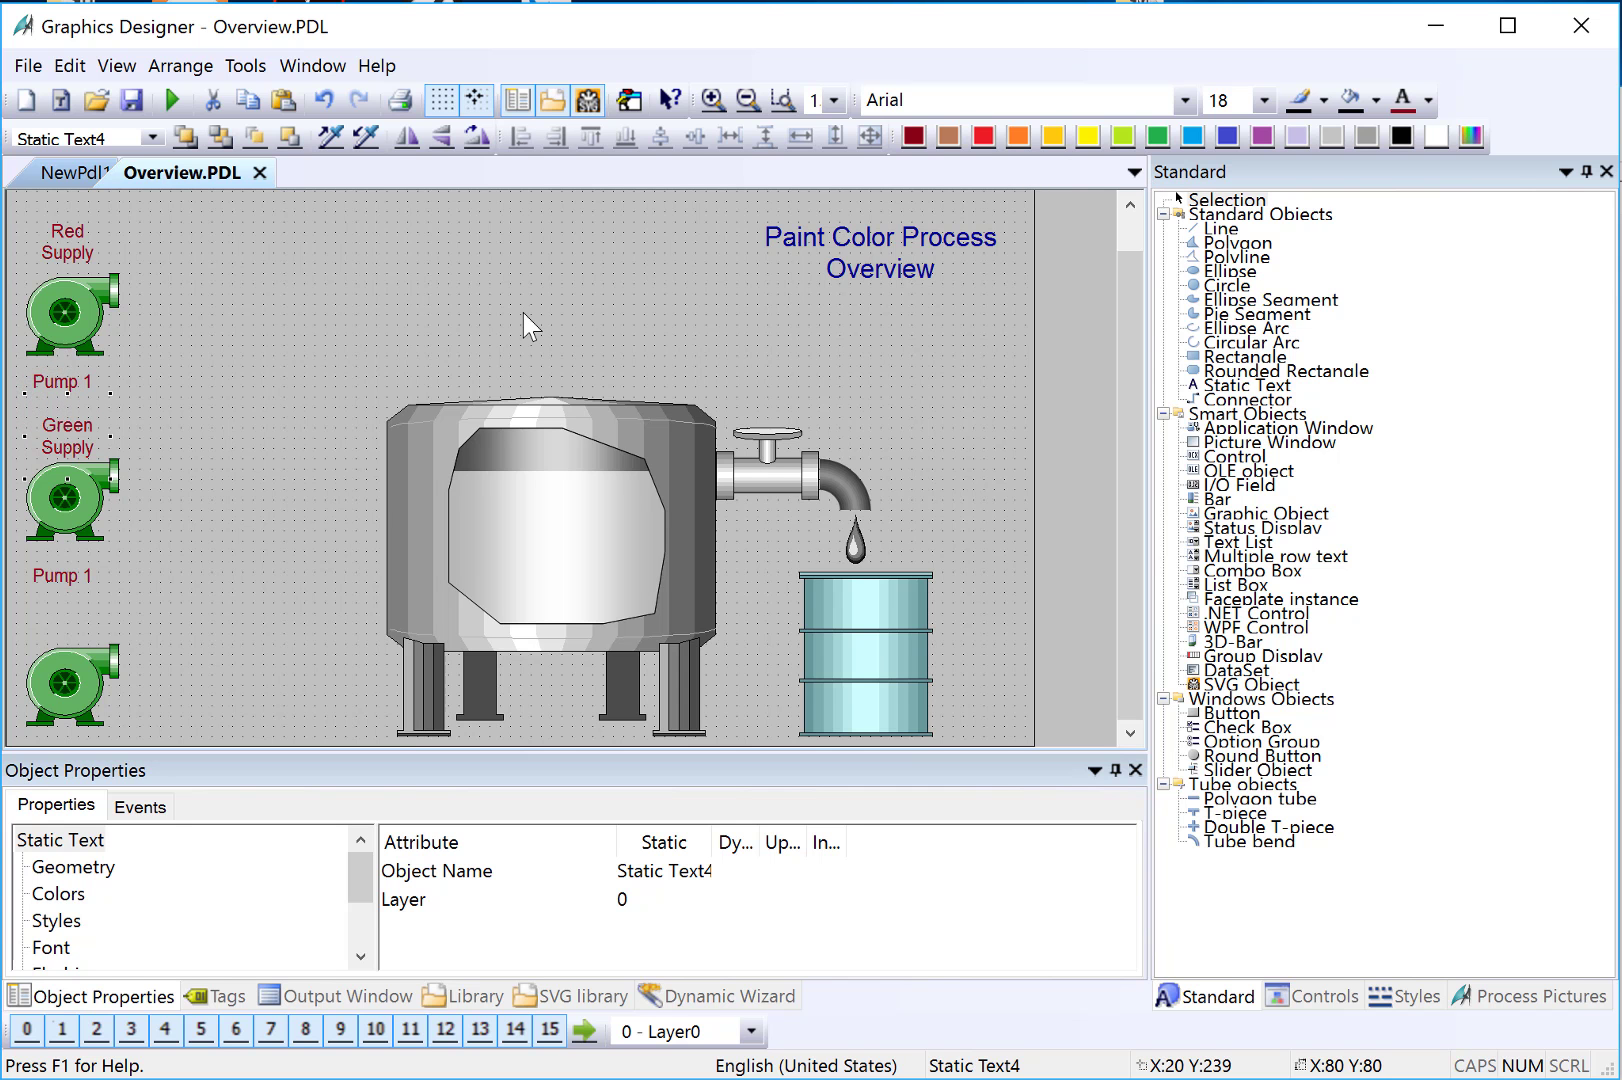
click(1428, 100)
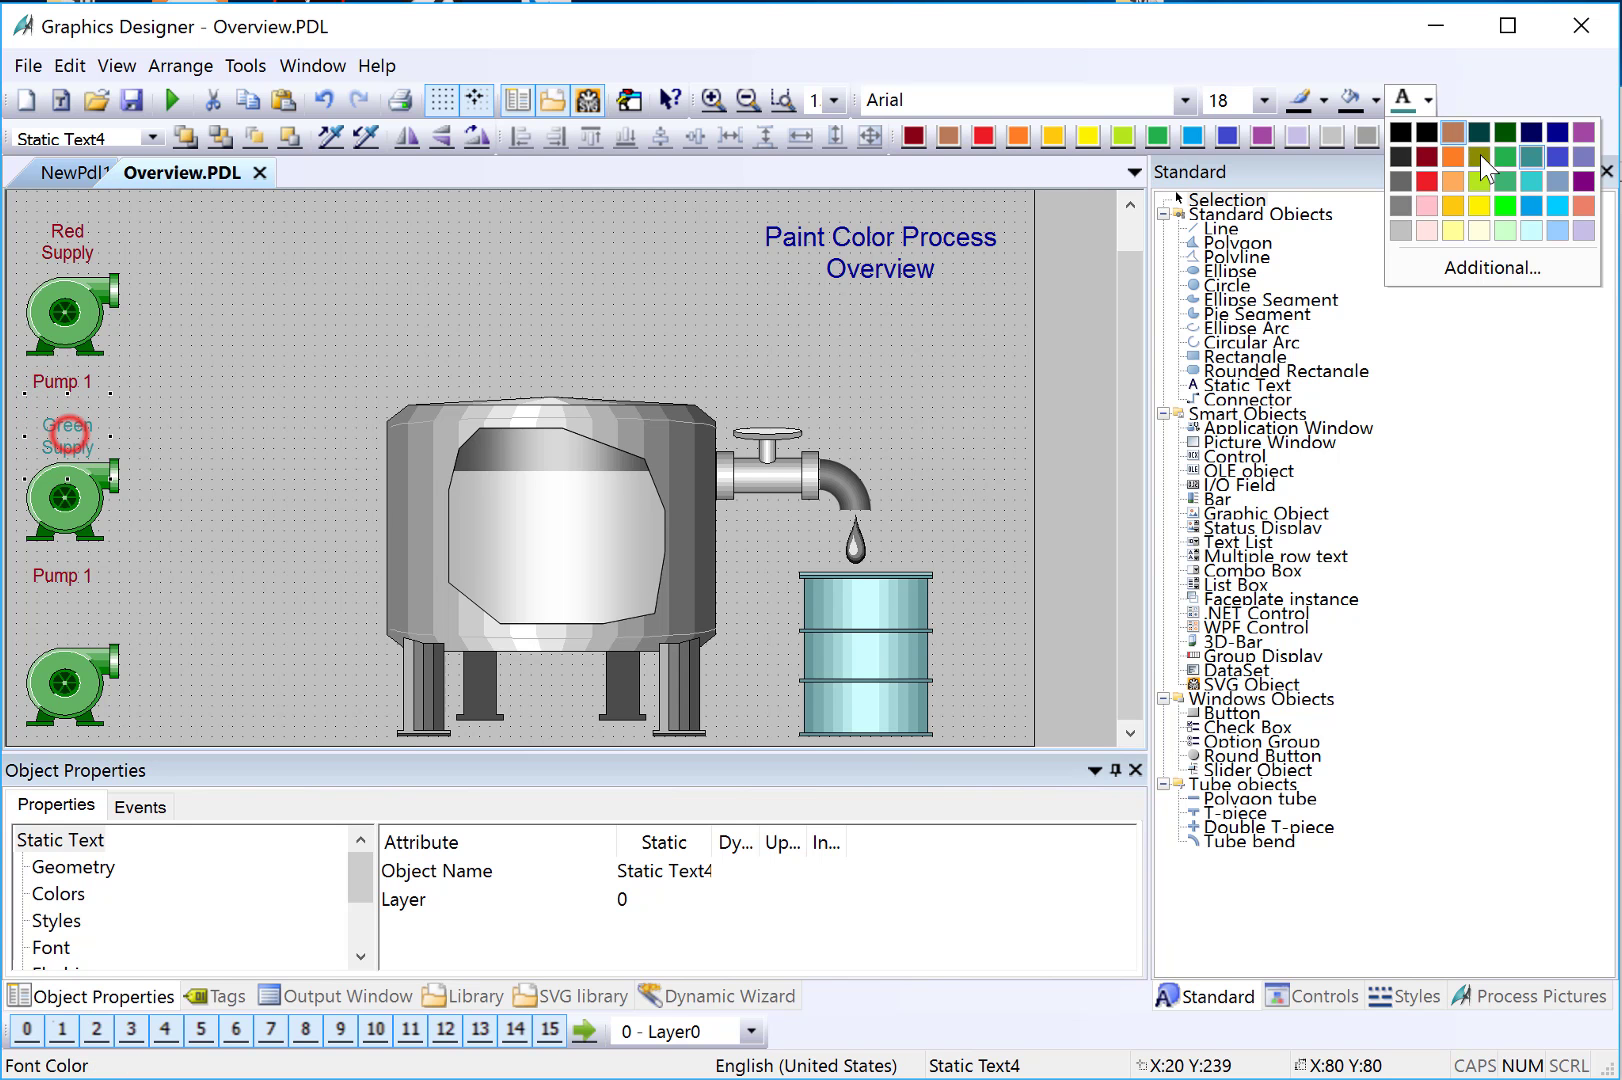
click(1518, 259)
click(572, 386)
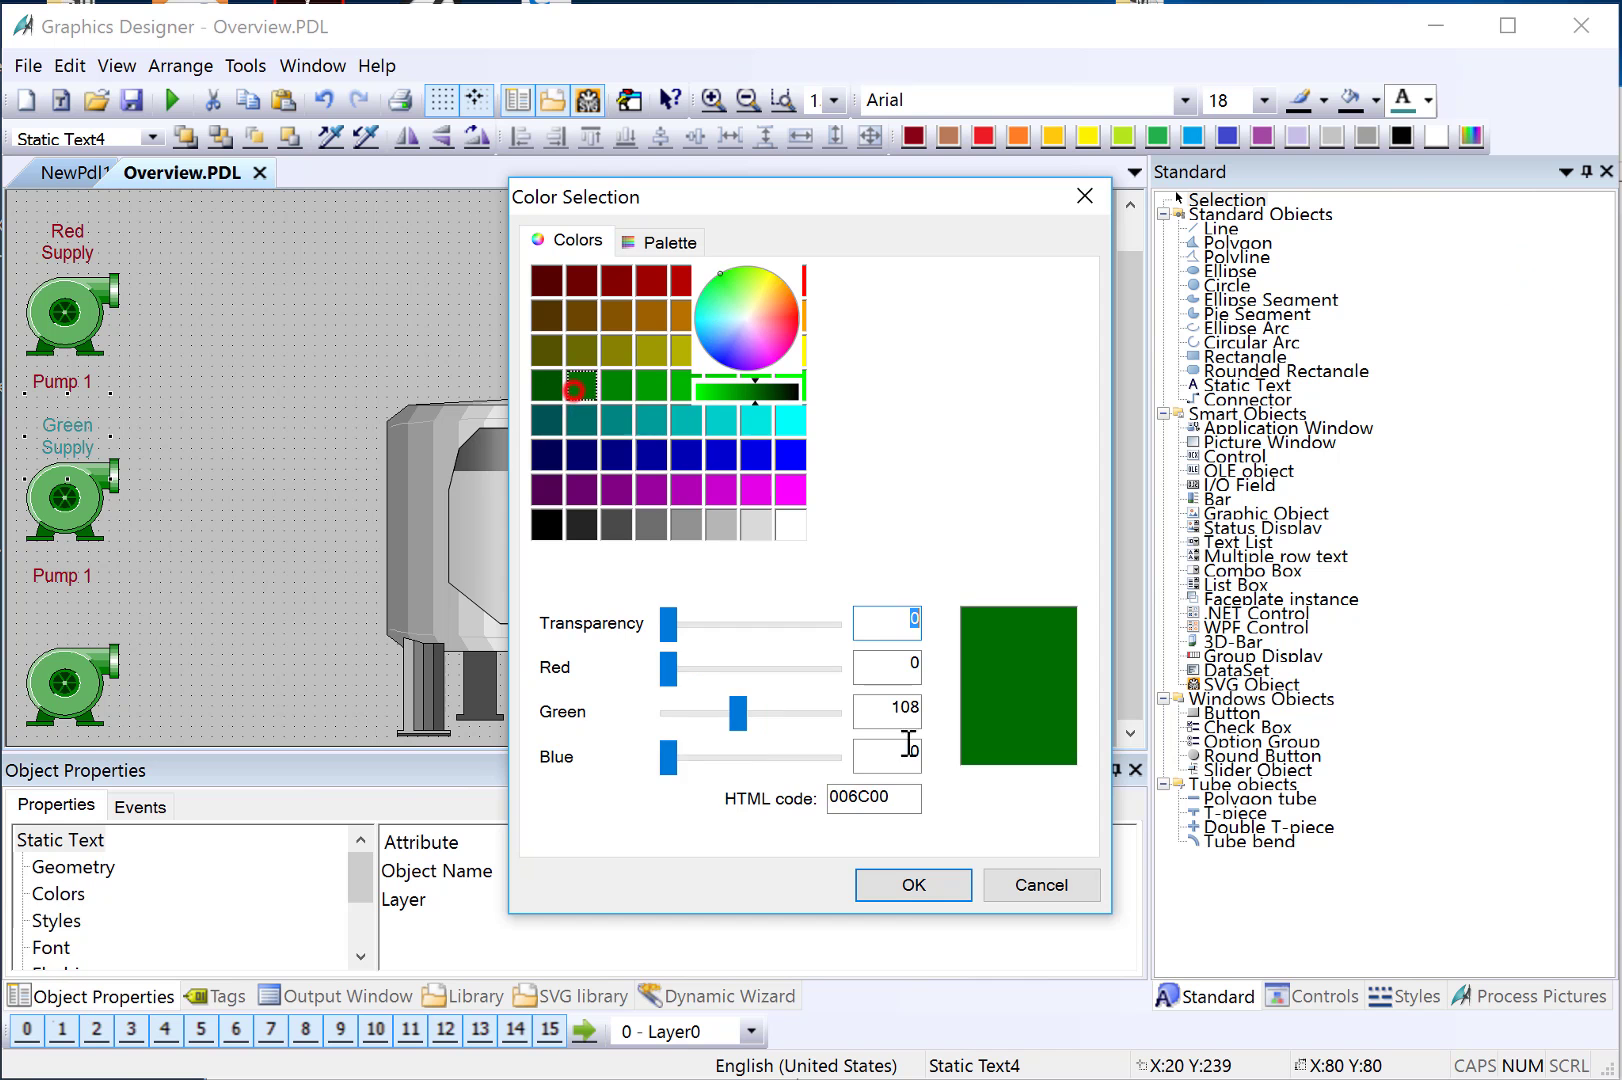
click(903, 886)
Step: Change the copied caption to read 'Pump 2'
click(84, 580)
double_click(80, 574)
text(2)
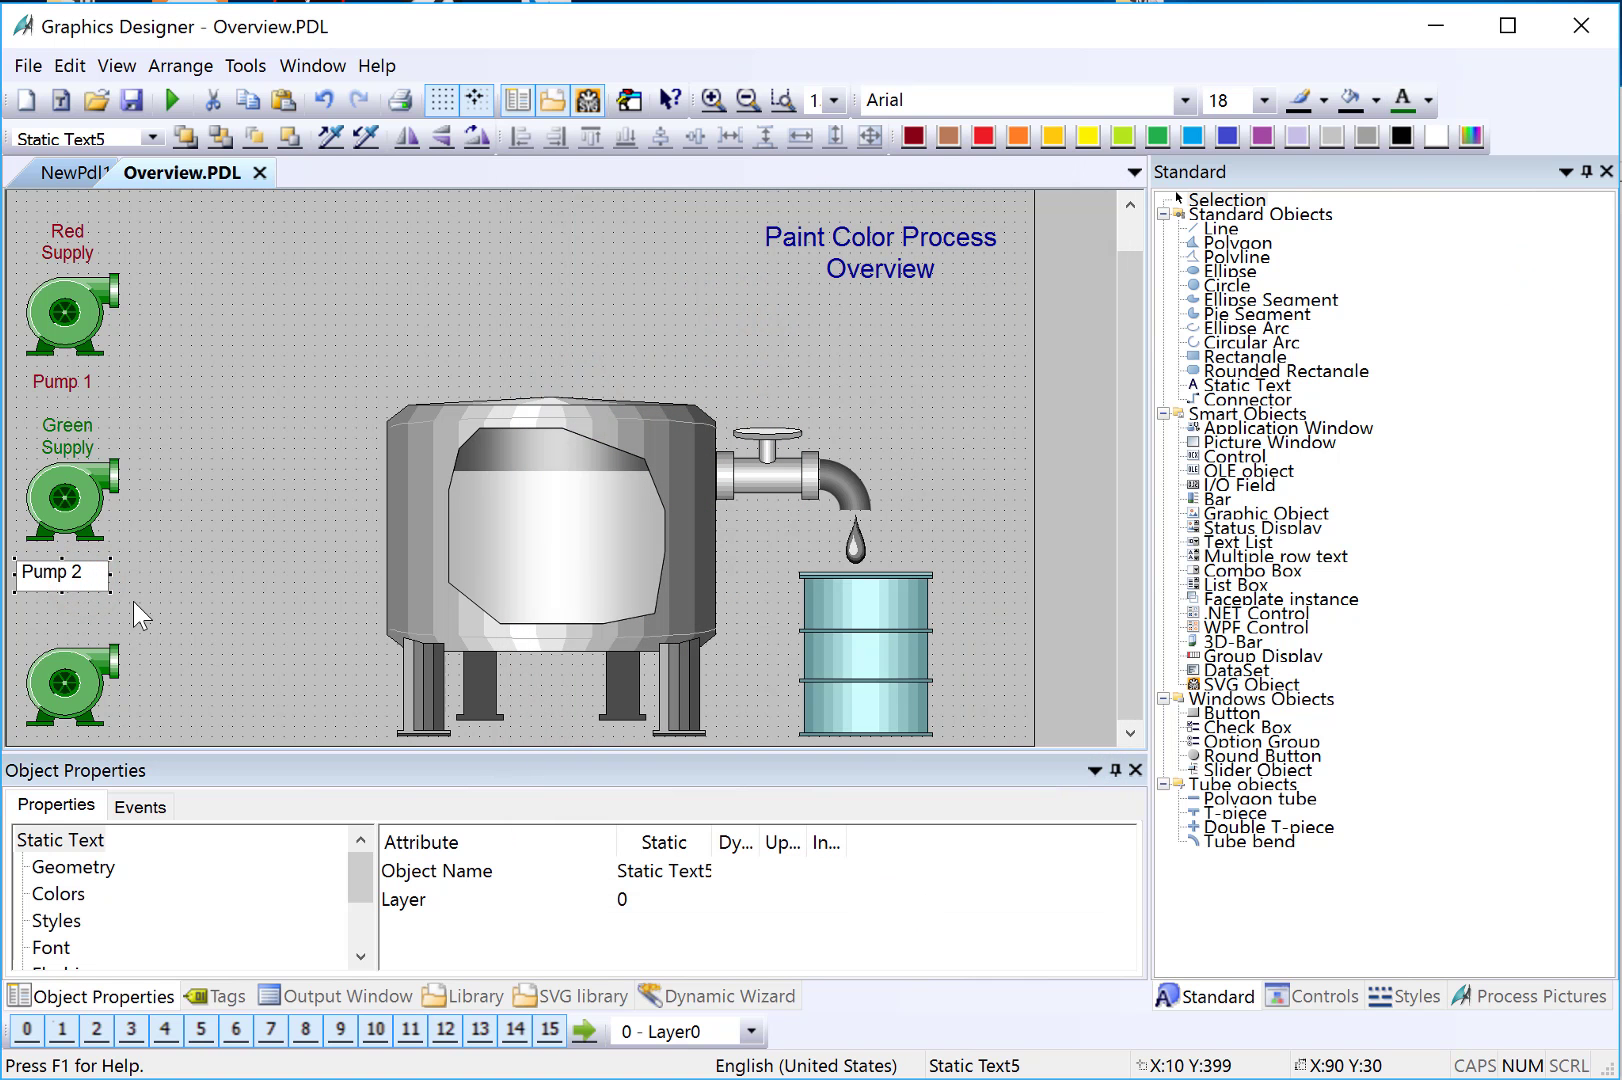
Step: Turn the Pump 2 caption green and copy the Green Supply and Pump 2 labels downward
click(1403, 100)
mouse_move(60, 655)
mouse_down()
mouse_move(247, 575)
mouse_move(267, 513)
mouse_up()
click(62, 442)
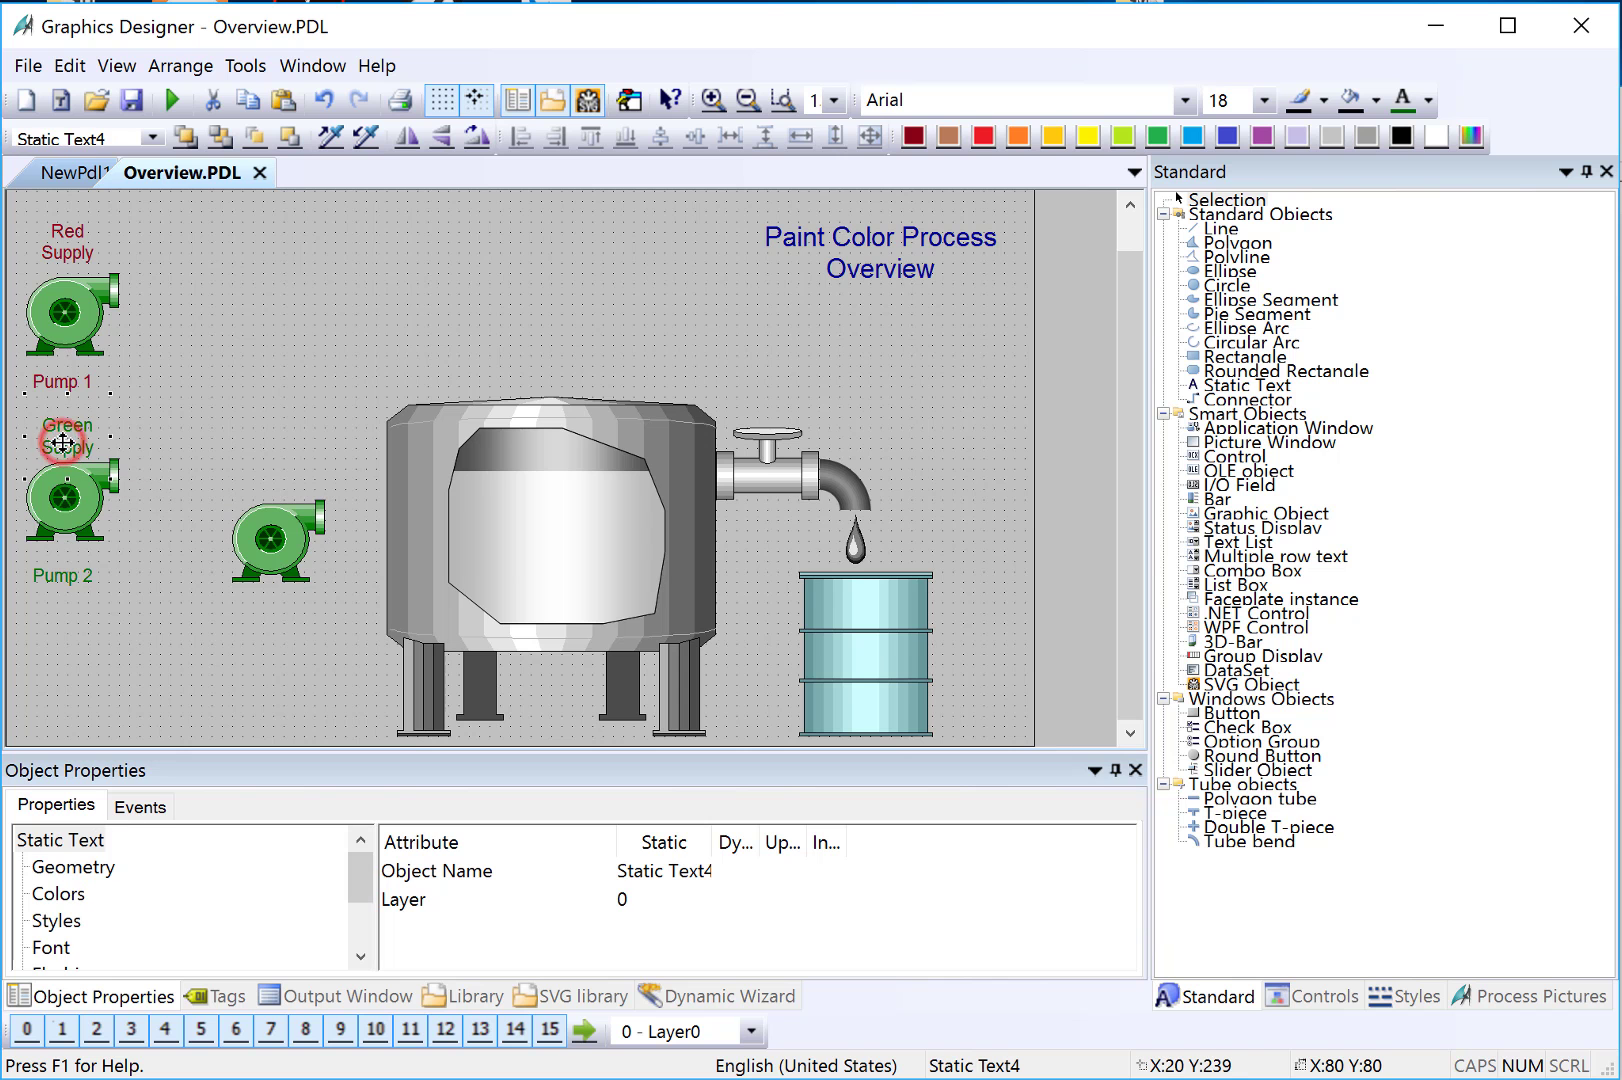
shift+click(67, 577)
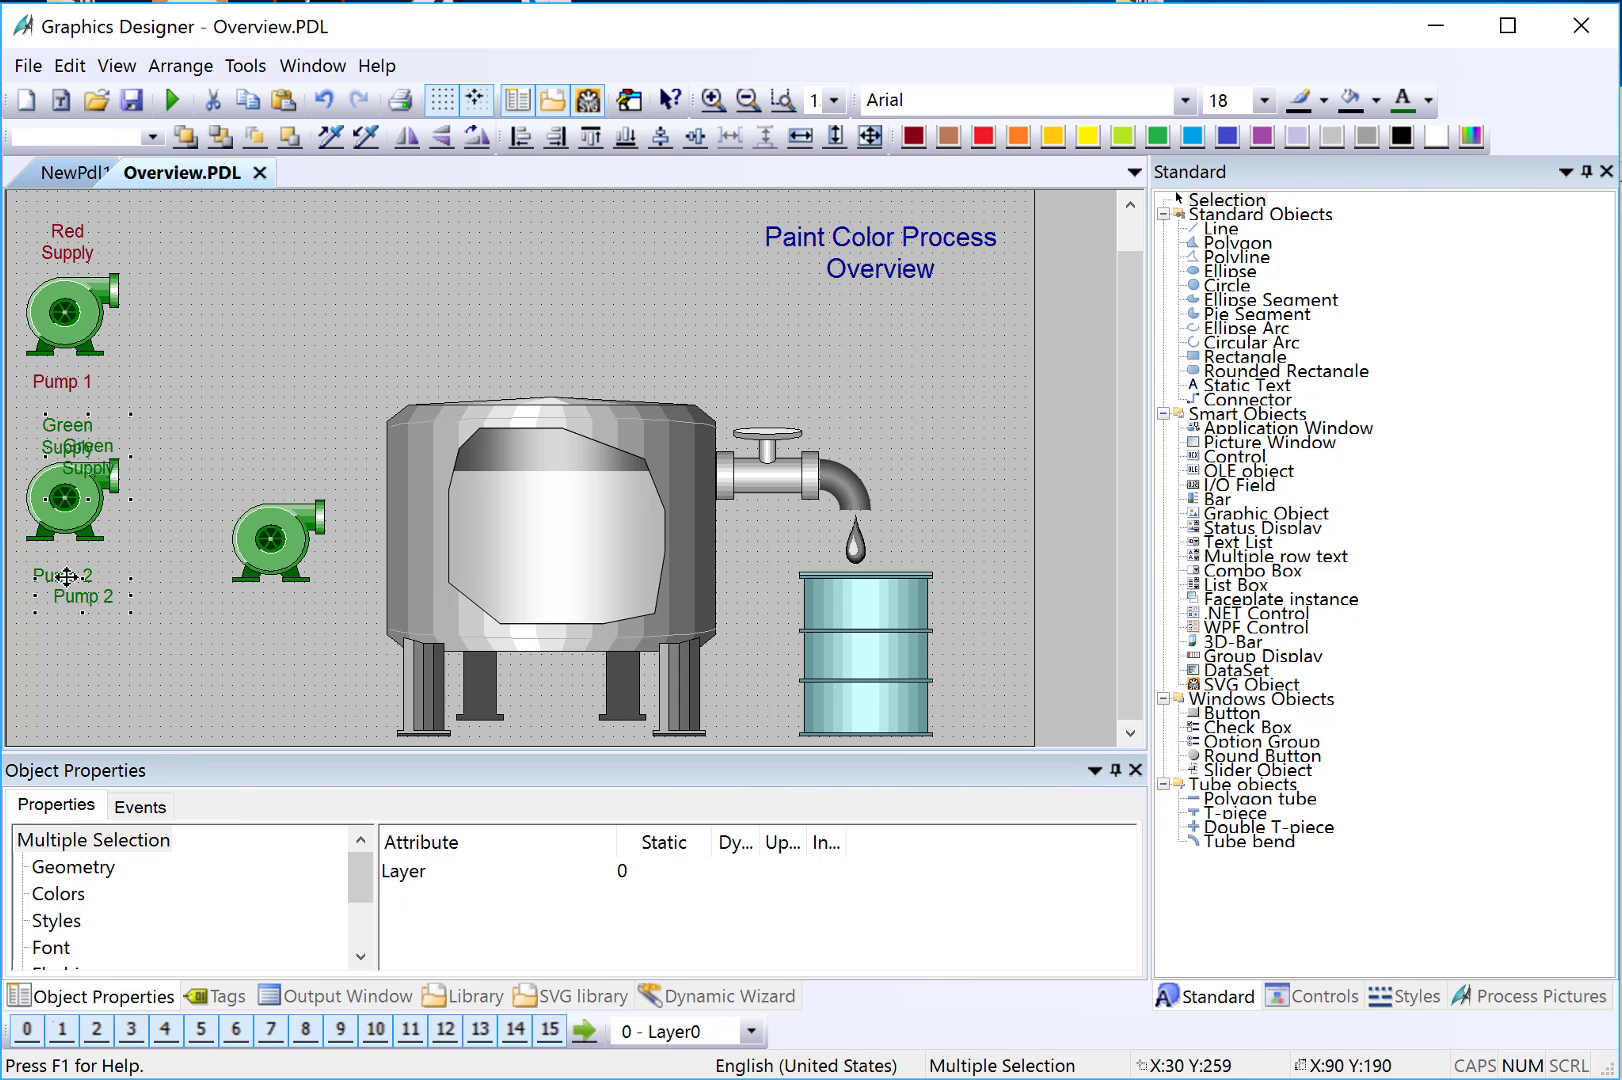
mouse_move(103, 593)
mouse_down()
mouse_move(120, 735)
mouse_move(181, 731)
mouse_up()
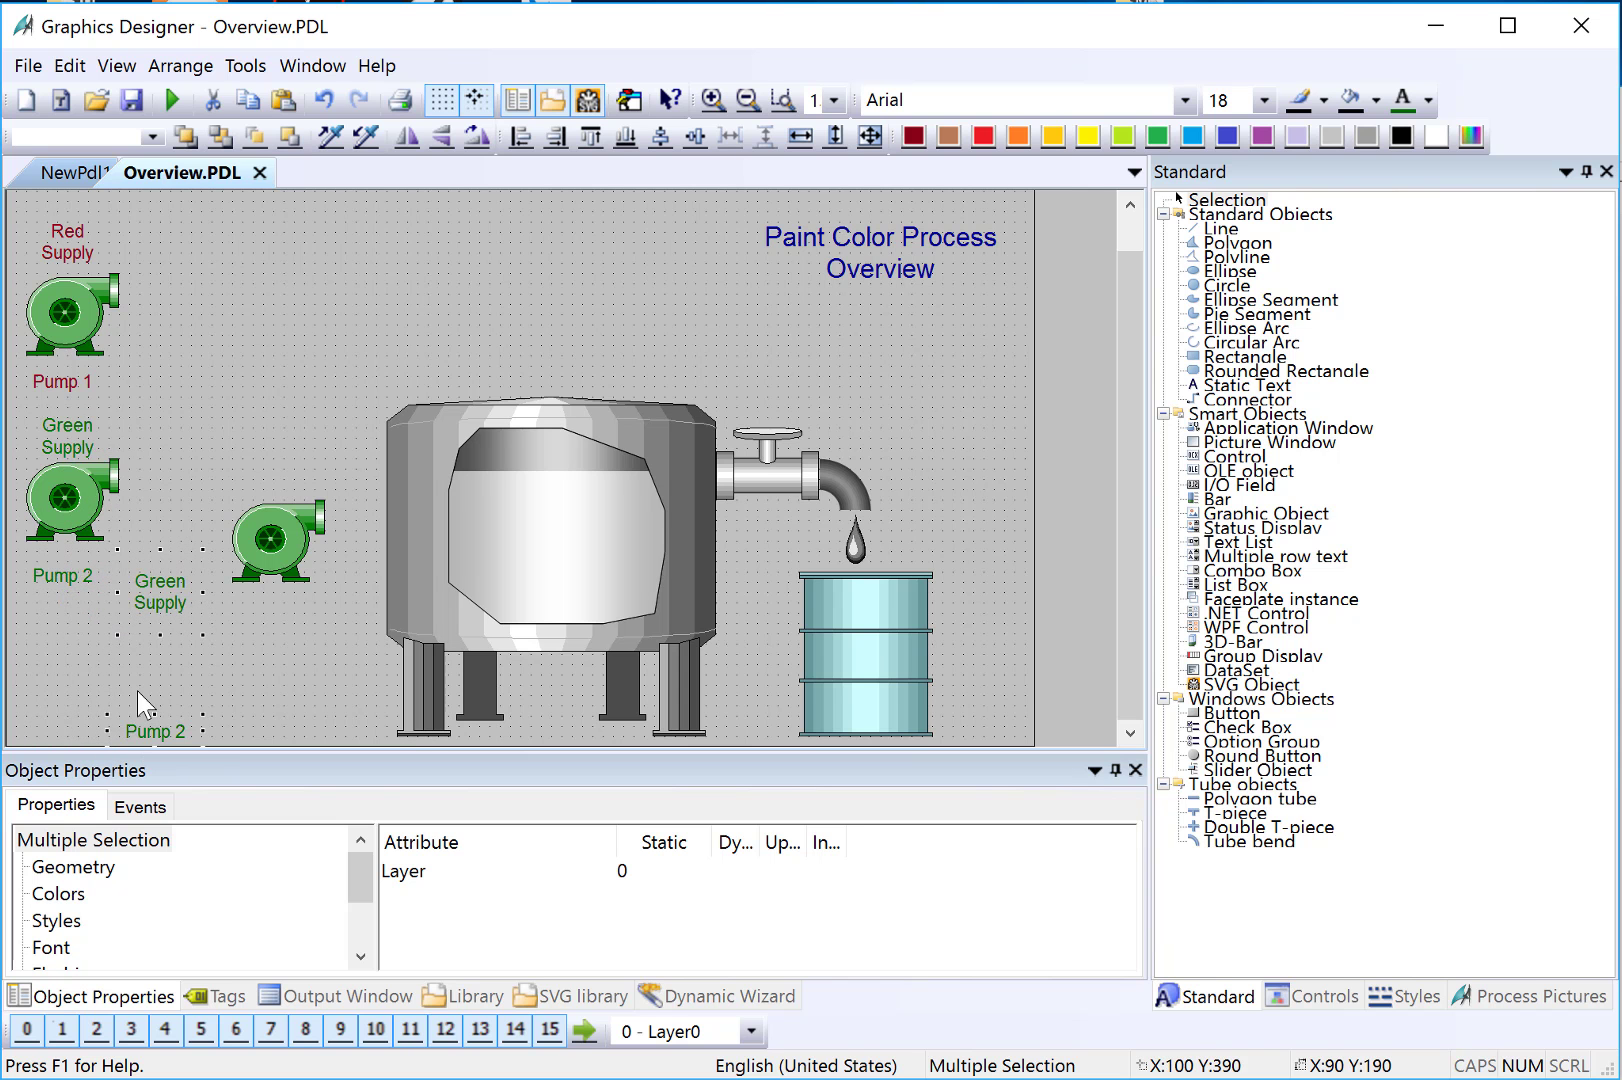
drag(155, 580, 155, 560)
click(52, 653)
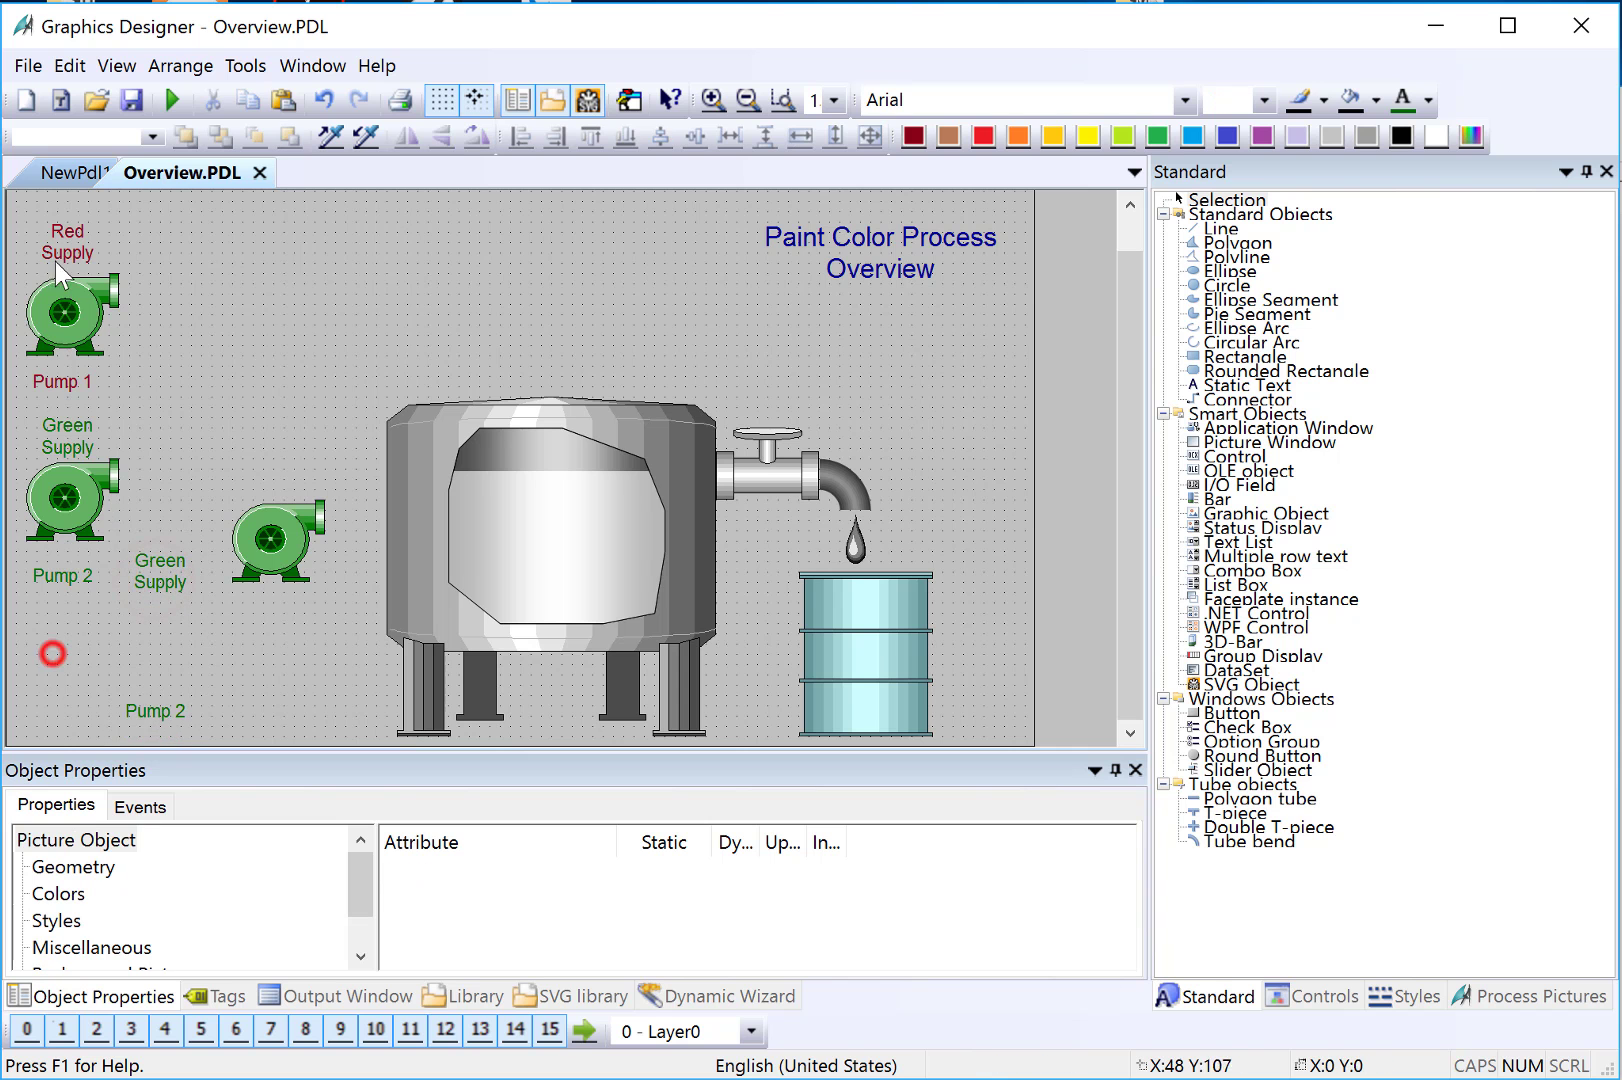
Step: Shorten the Red Supply box, raise Green Supply, and move the copied title below Pump 2
click(48, 248)
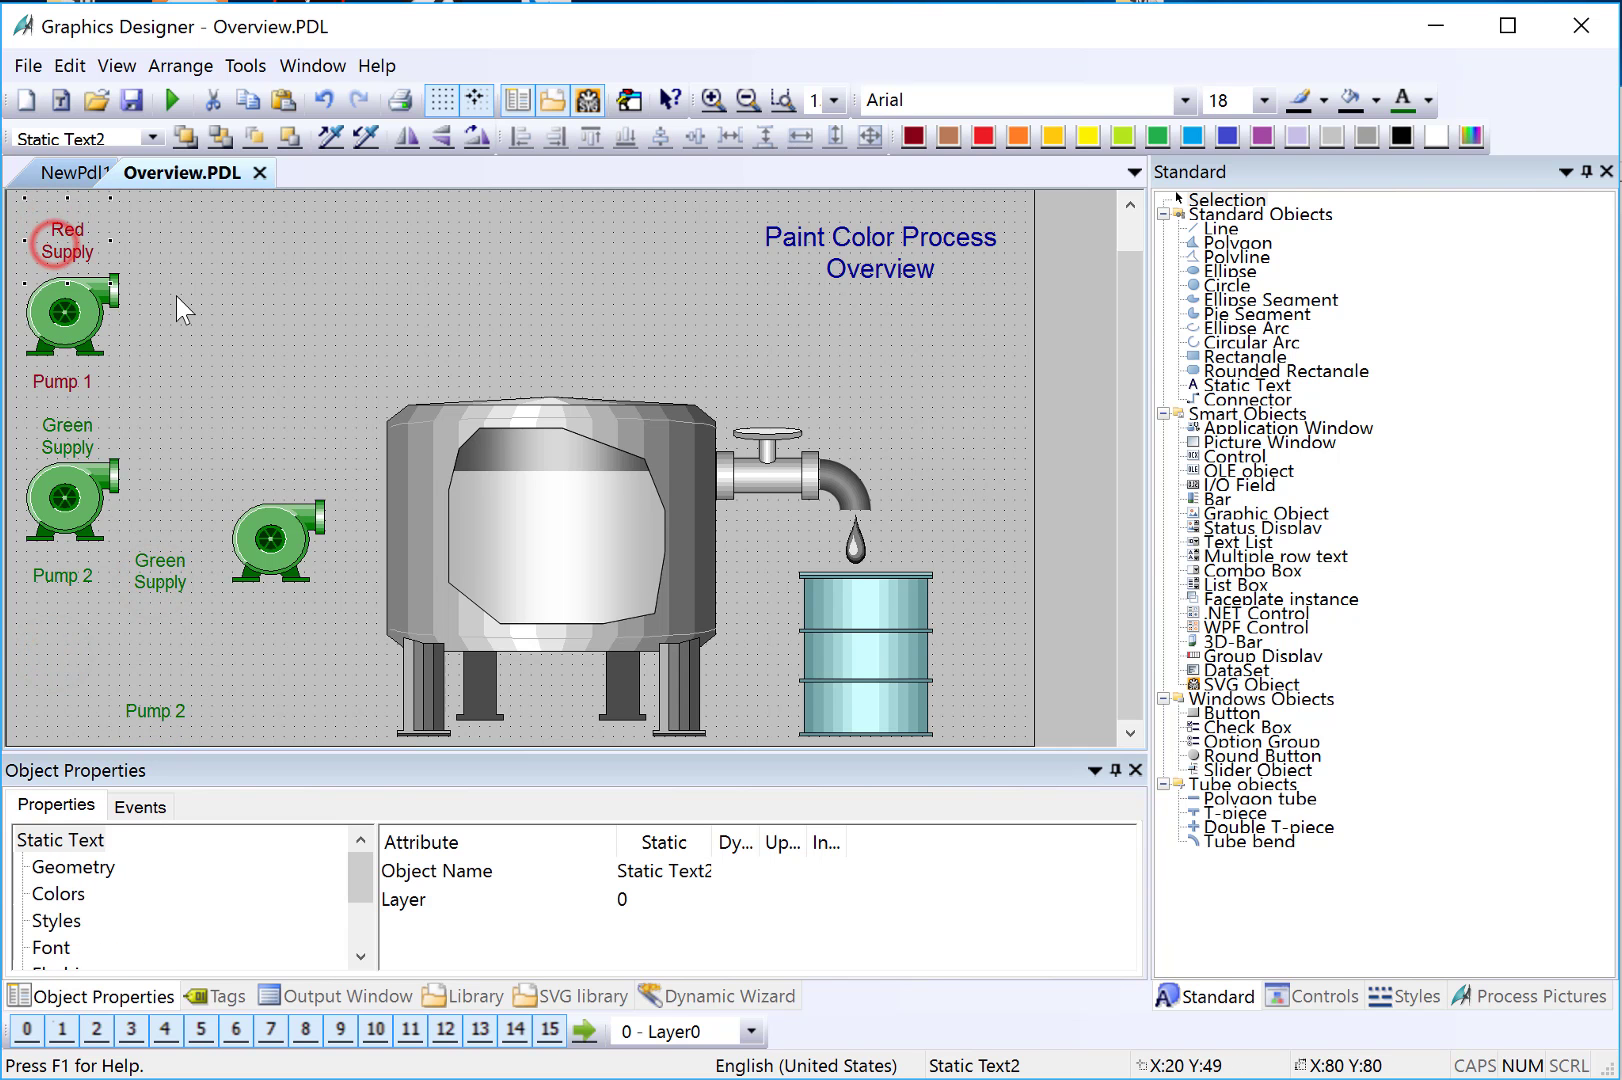
drag(67, 283, 67, 253)
click(62, 440)
drag(62, 440, 62, 431)
click(63, 514)
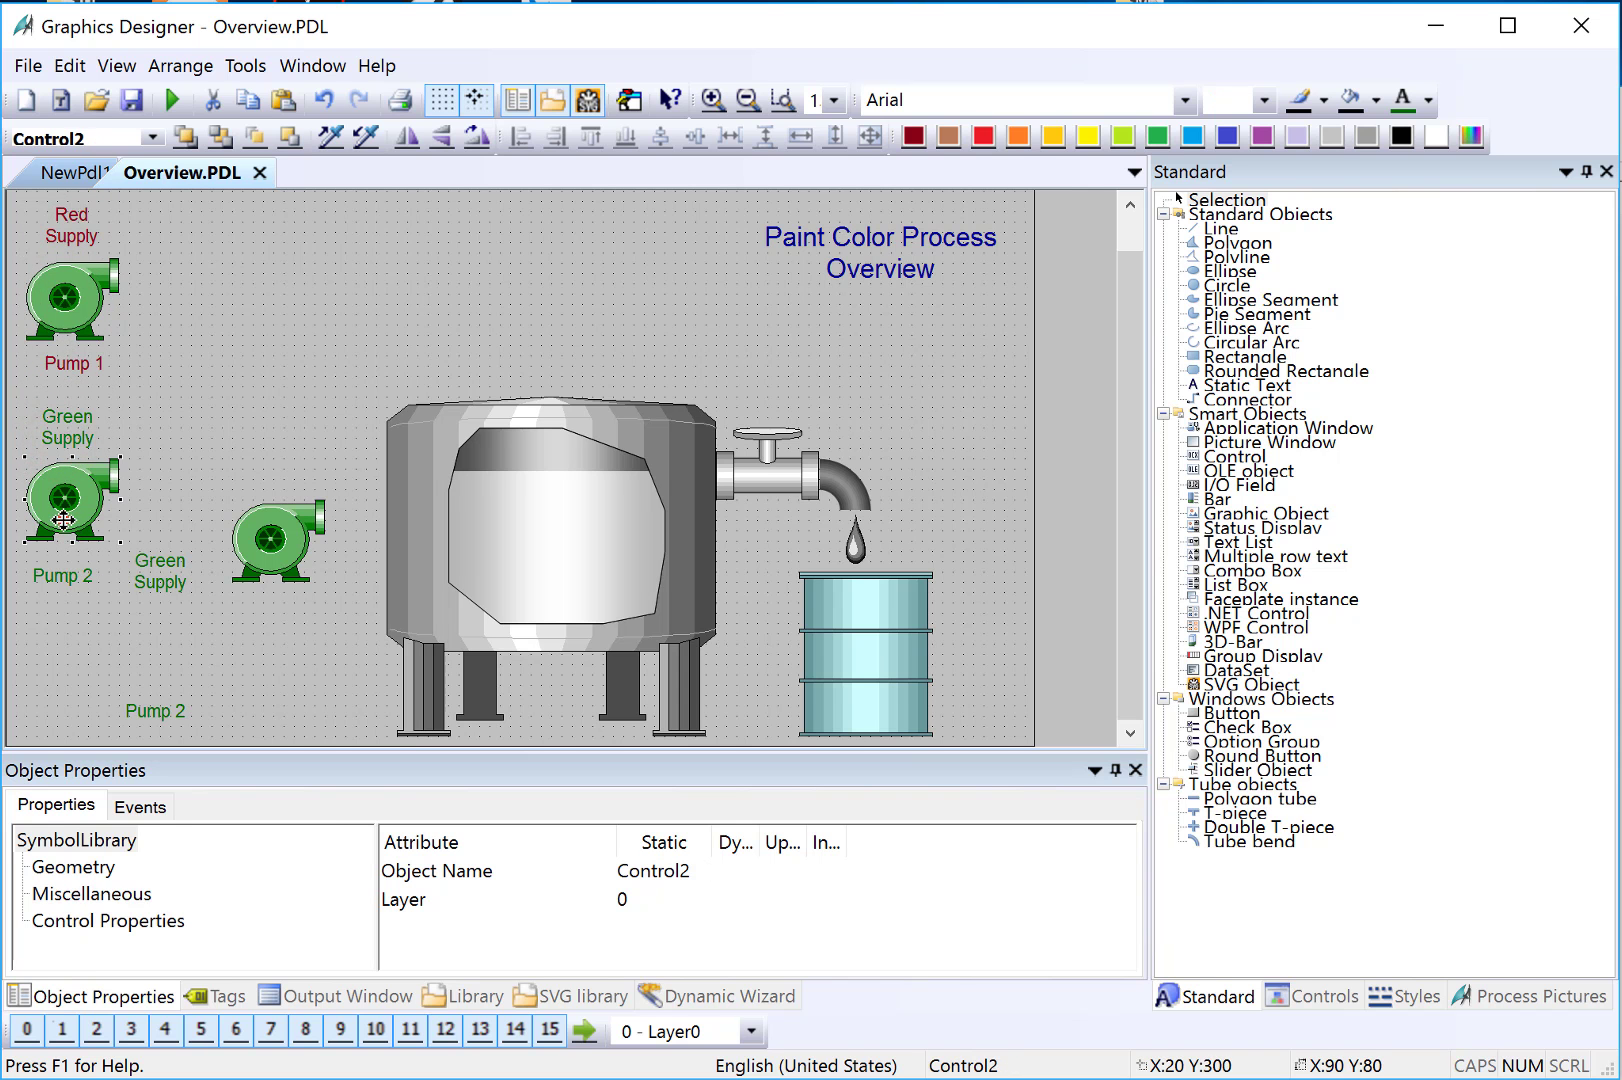
click(65, 432)
drag(165, 600, 76, 636)
Step: Retype the copied title as 'Blue Supply' with blue text
double_click(63, 603)
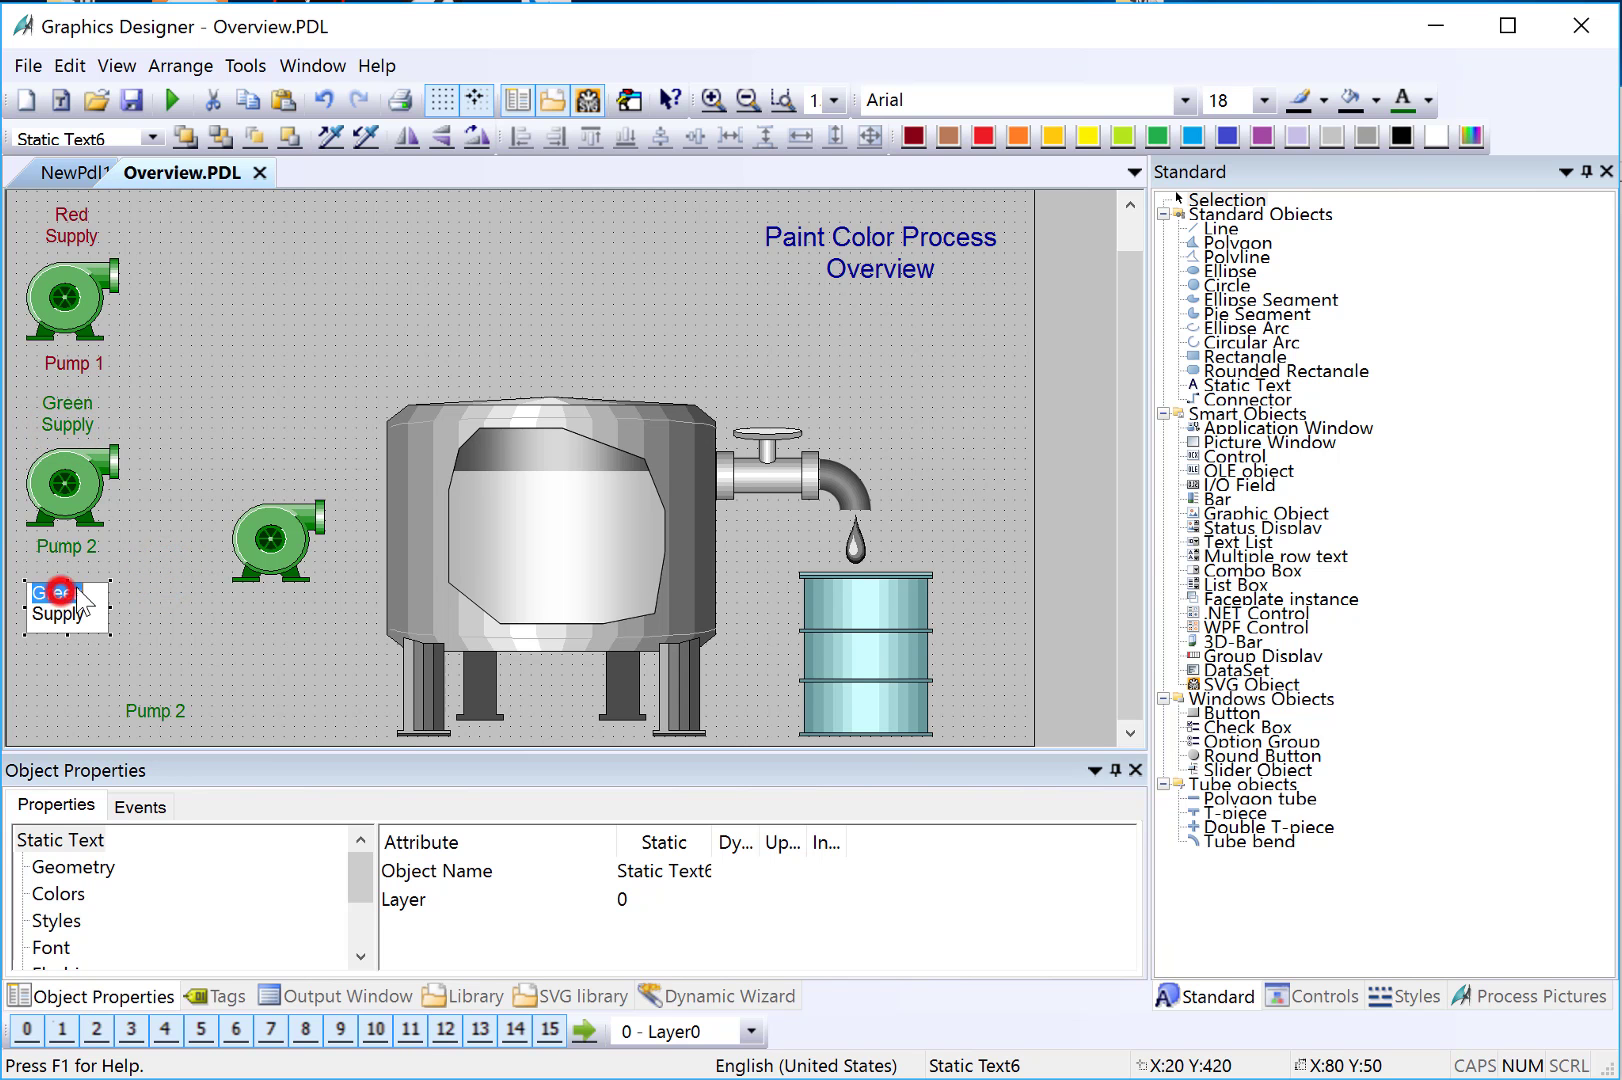
text(Blue)
key(Return)
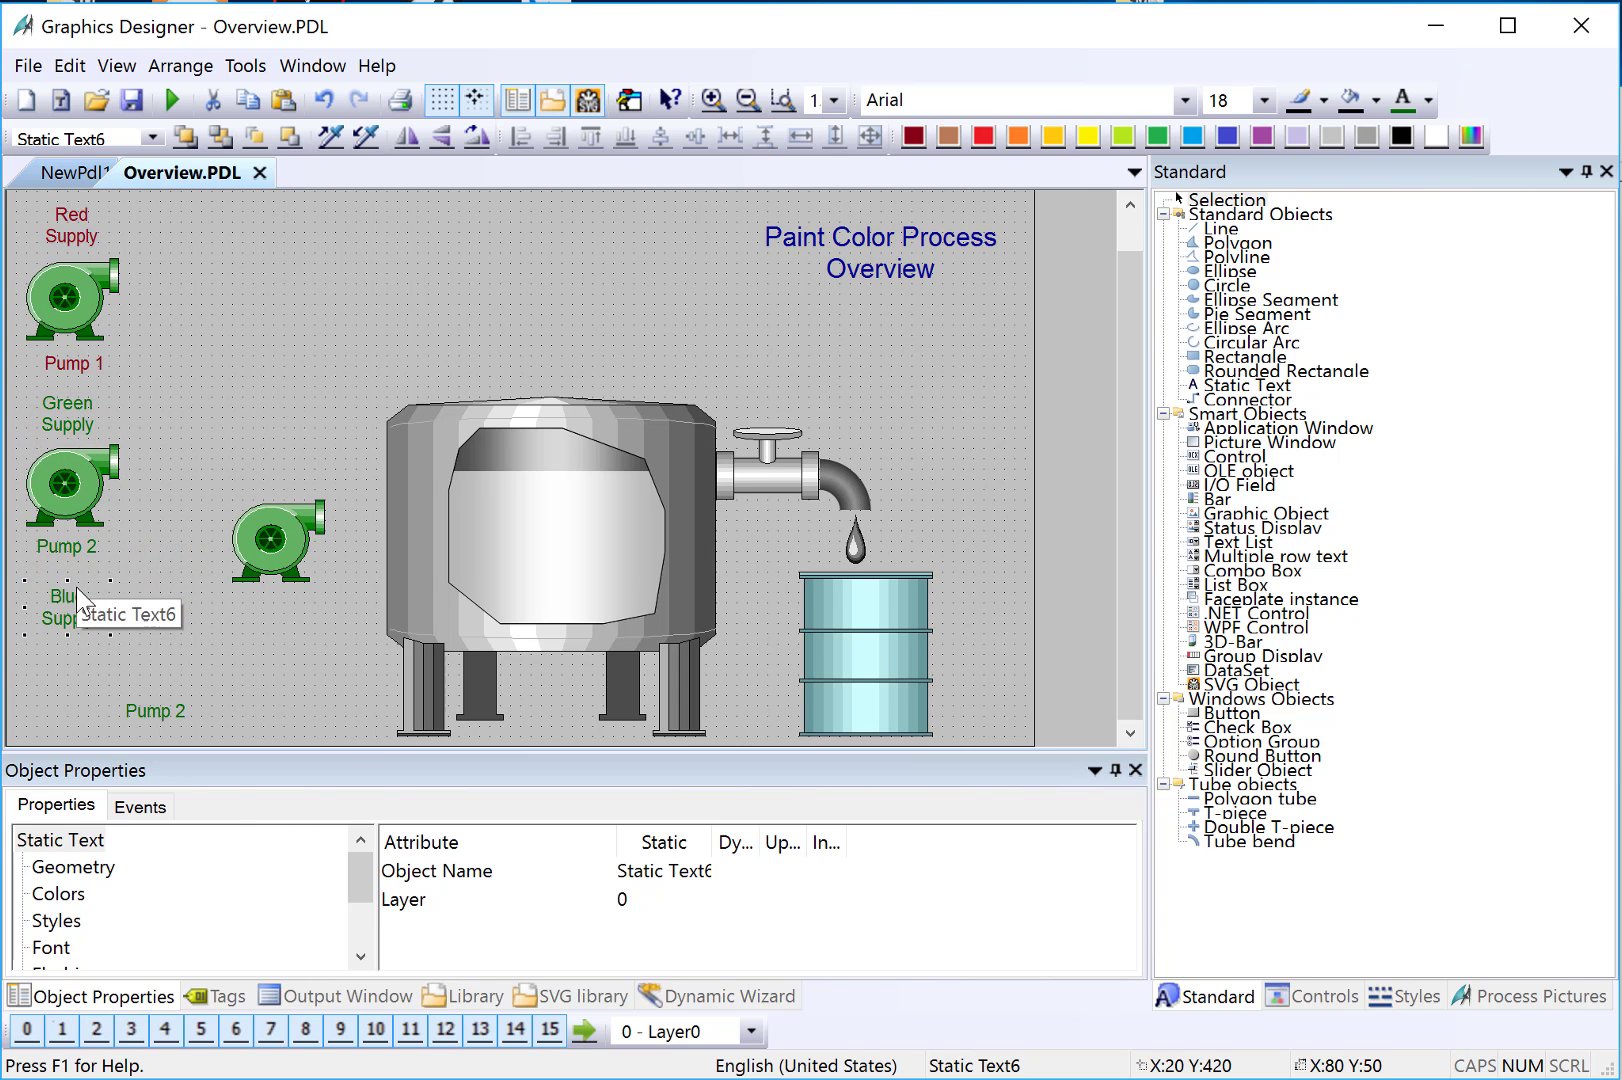
click(1427, 100)
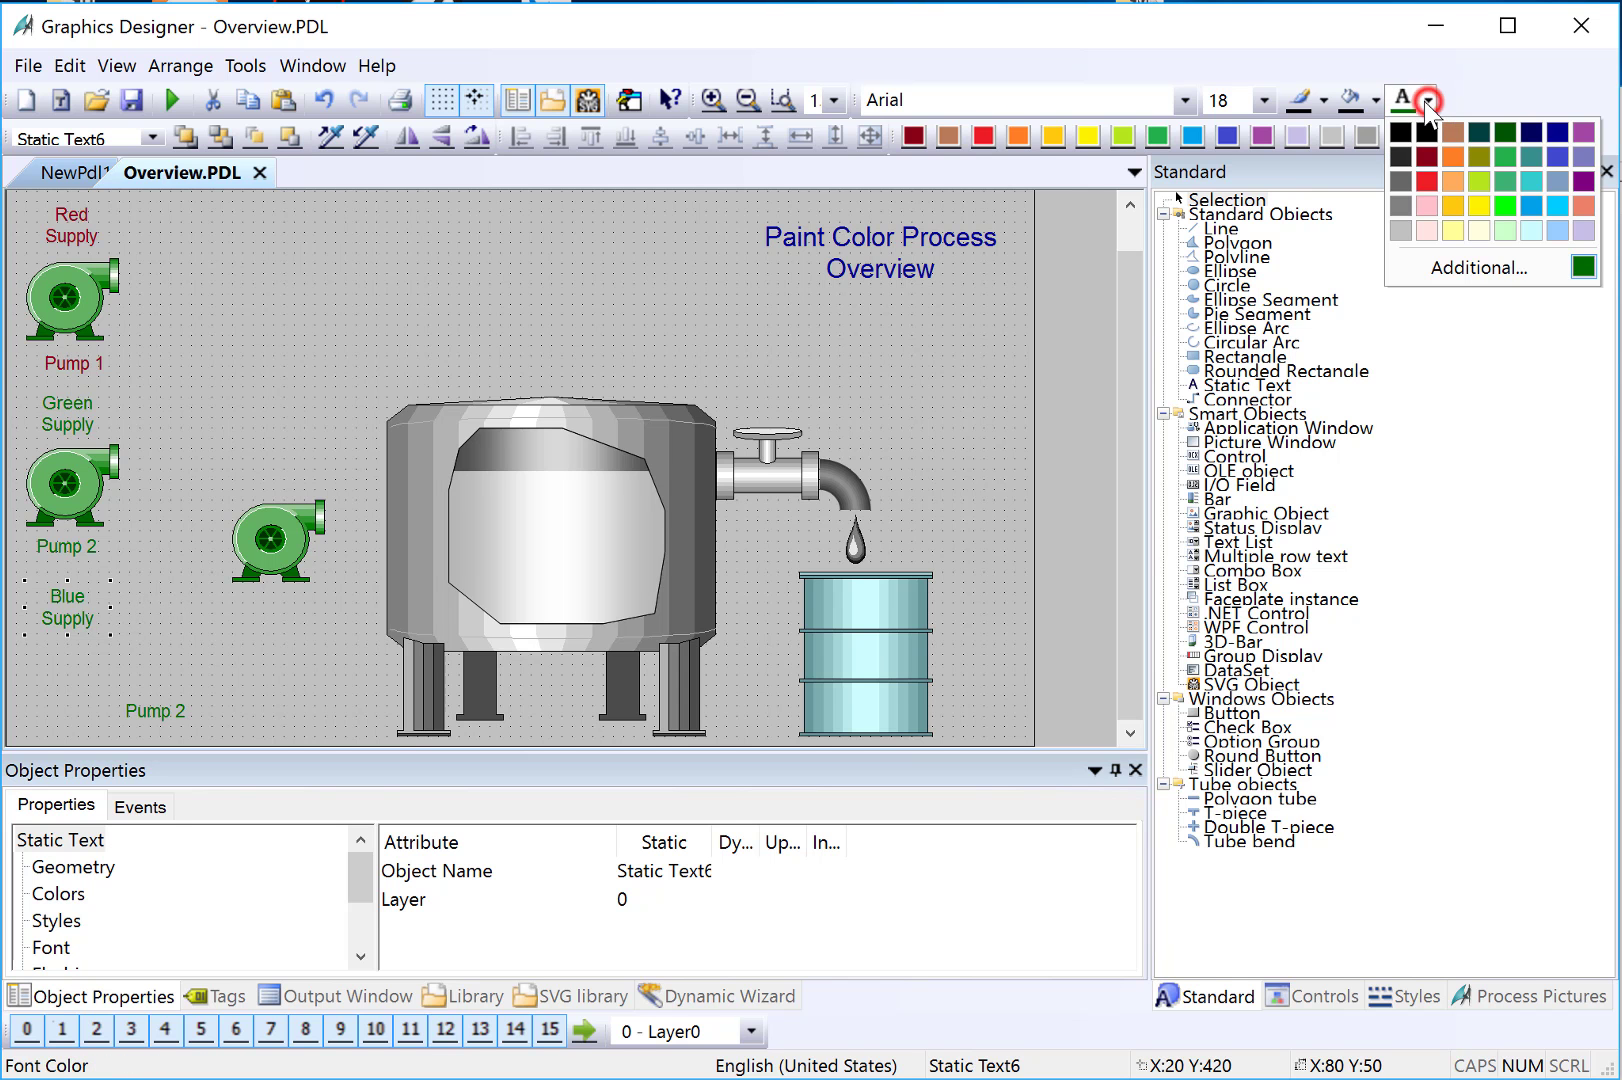
click(1528, 136)
Step: Position the third pump just beneath the Blue Supply label
drag(300, 545, 94, 681)
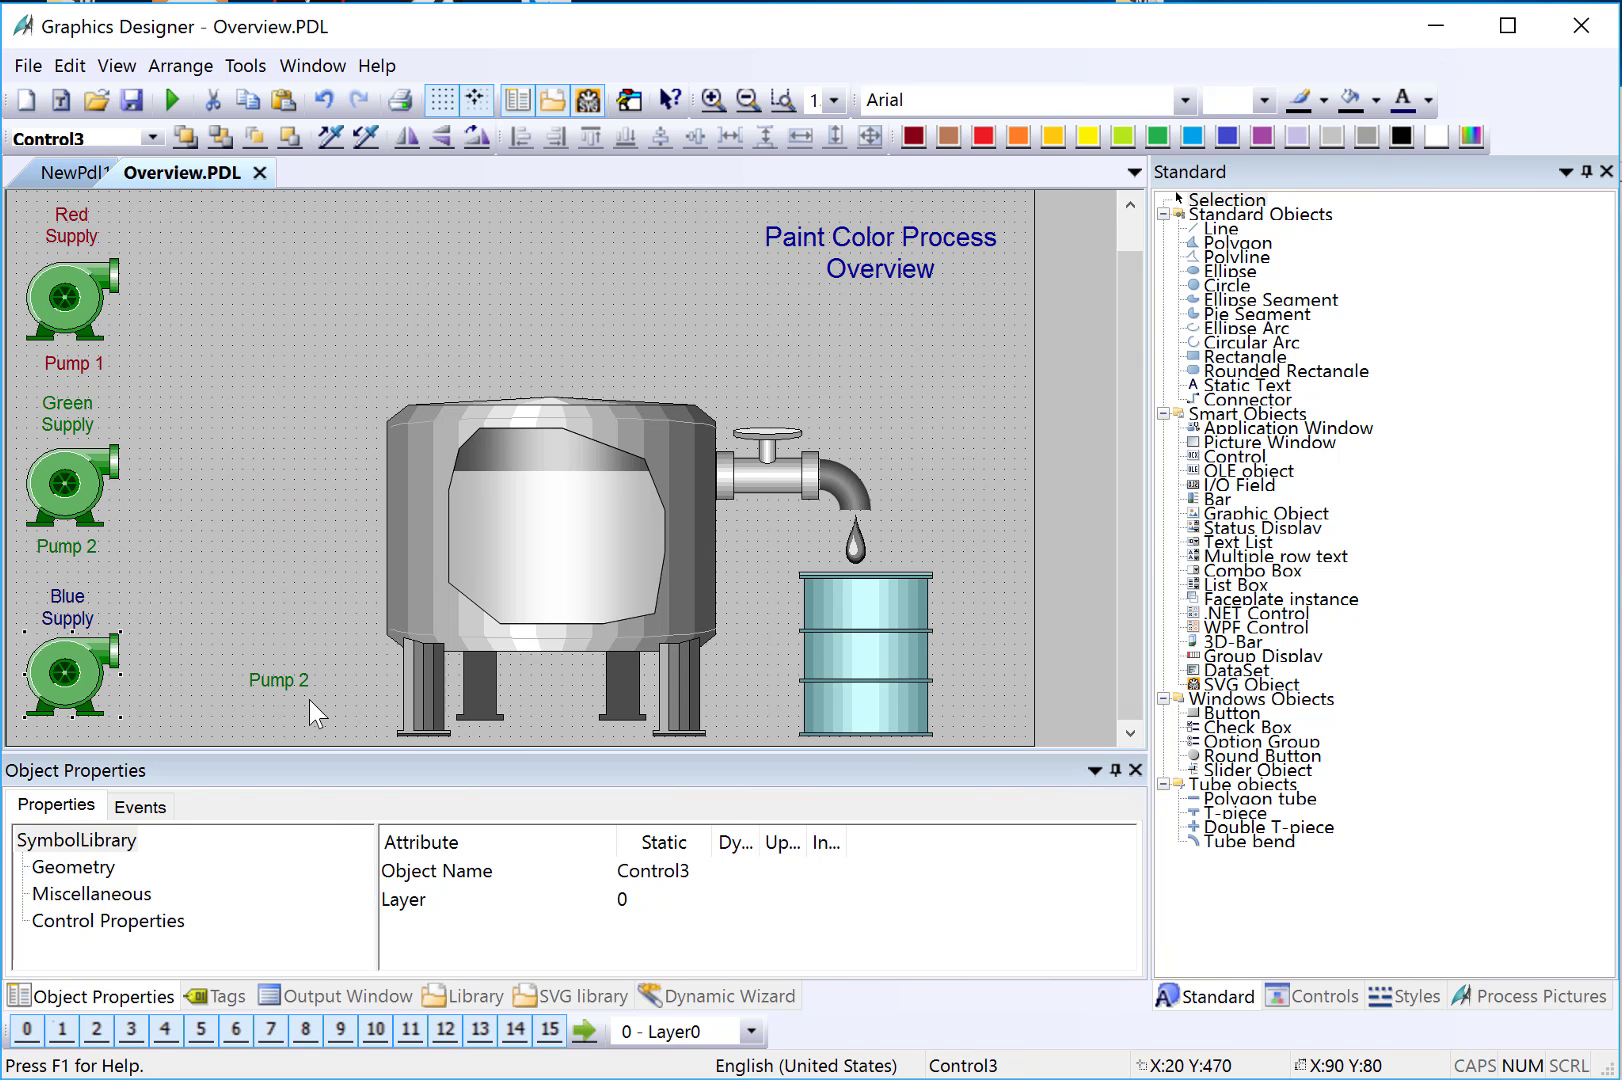
drag(60, 618, 60, 609)
click(58, 670)
drag(58, 678, 59, 669)
Step: Move the spare caption under the third pump, retype it 'Pump 3' in blue
mouse_move(287, 680)
mouse_down()
mouse_move(188, 724)
mouse_move(72, 726)
mouse_up()
double_click(77, 728)
text(3)
click(264, 664)
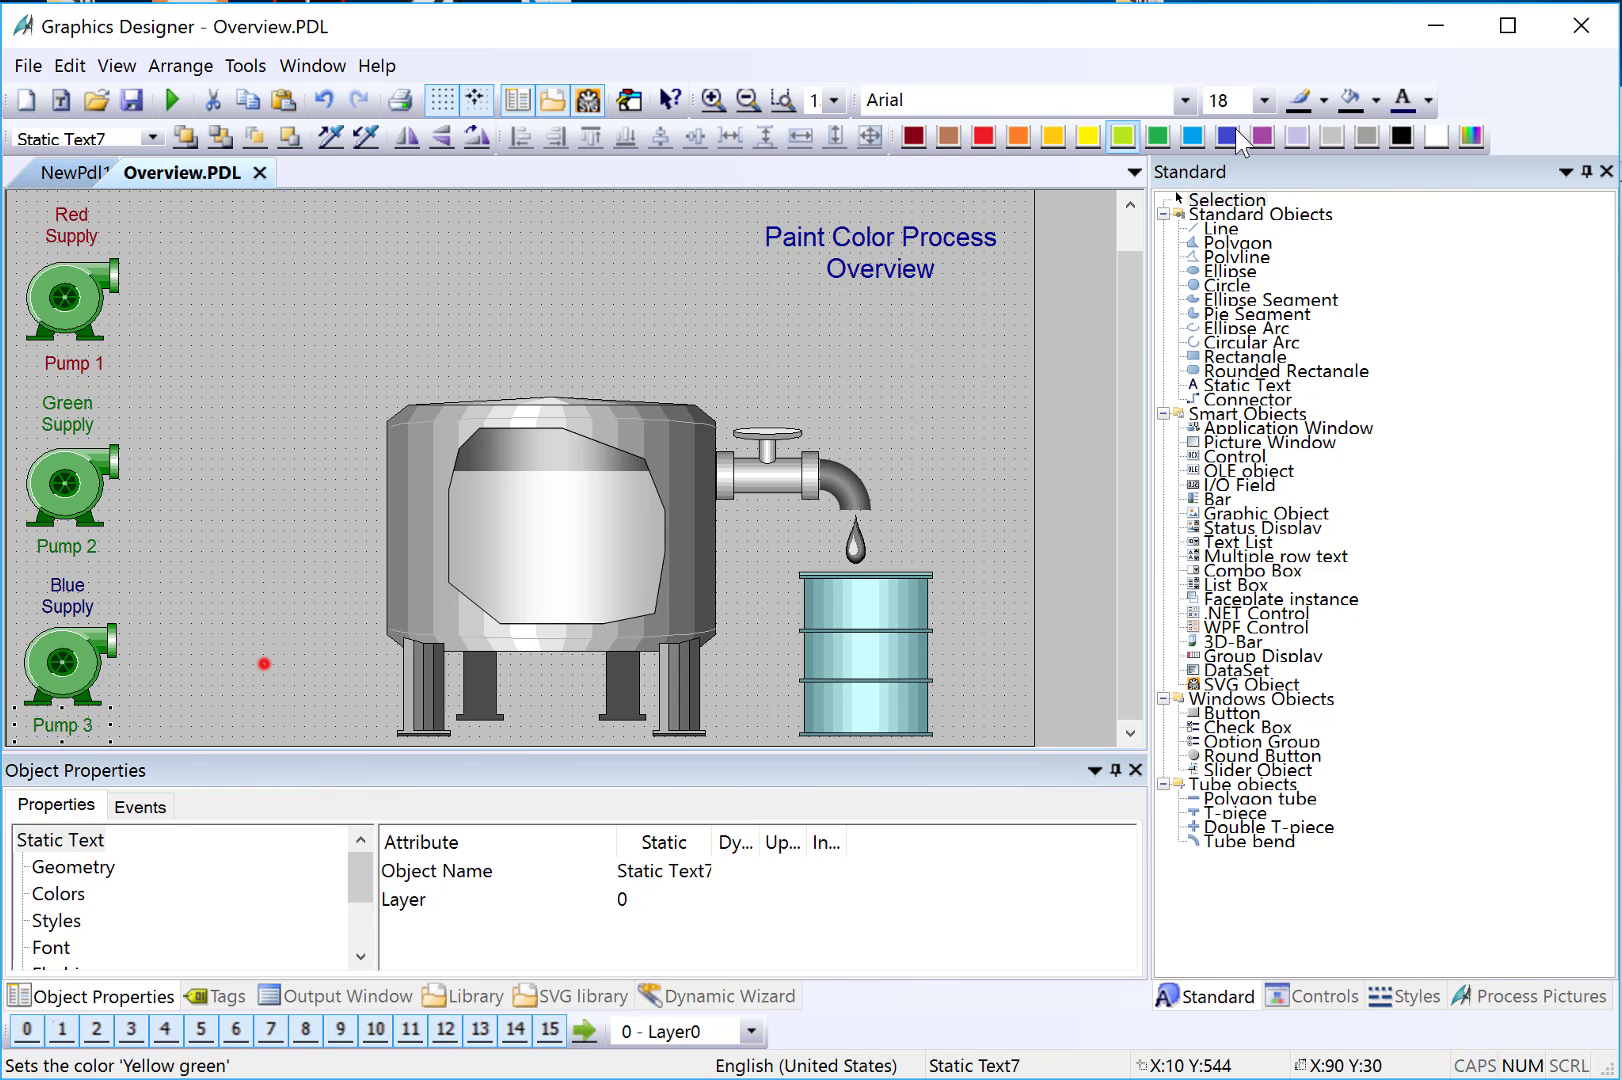
click(1406, 96)
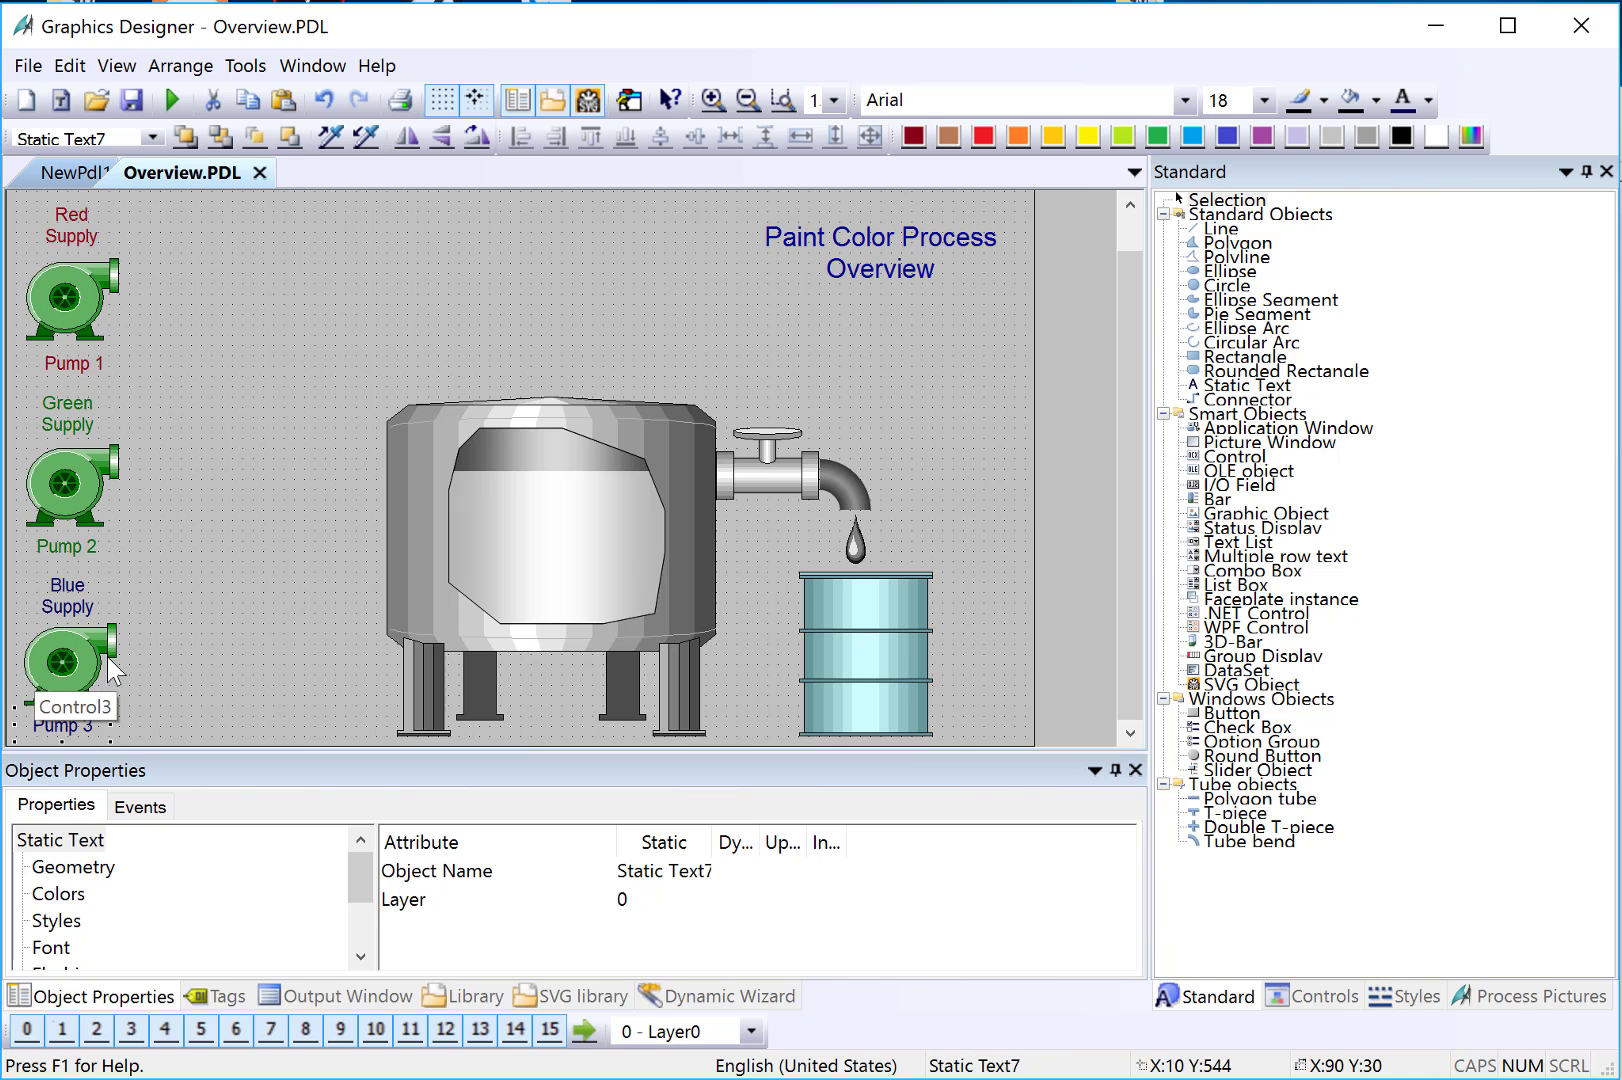
click(286, 487)
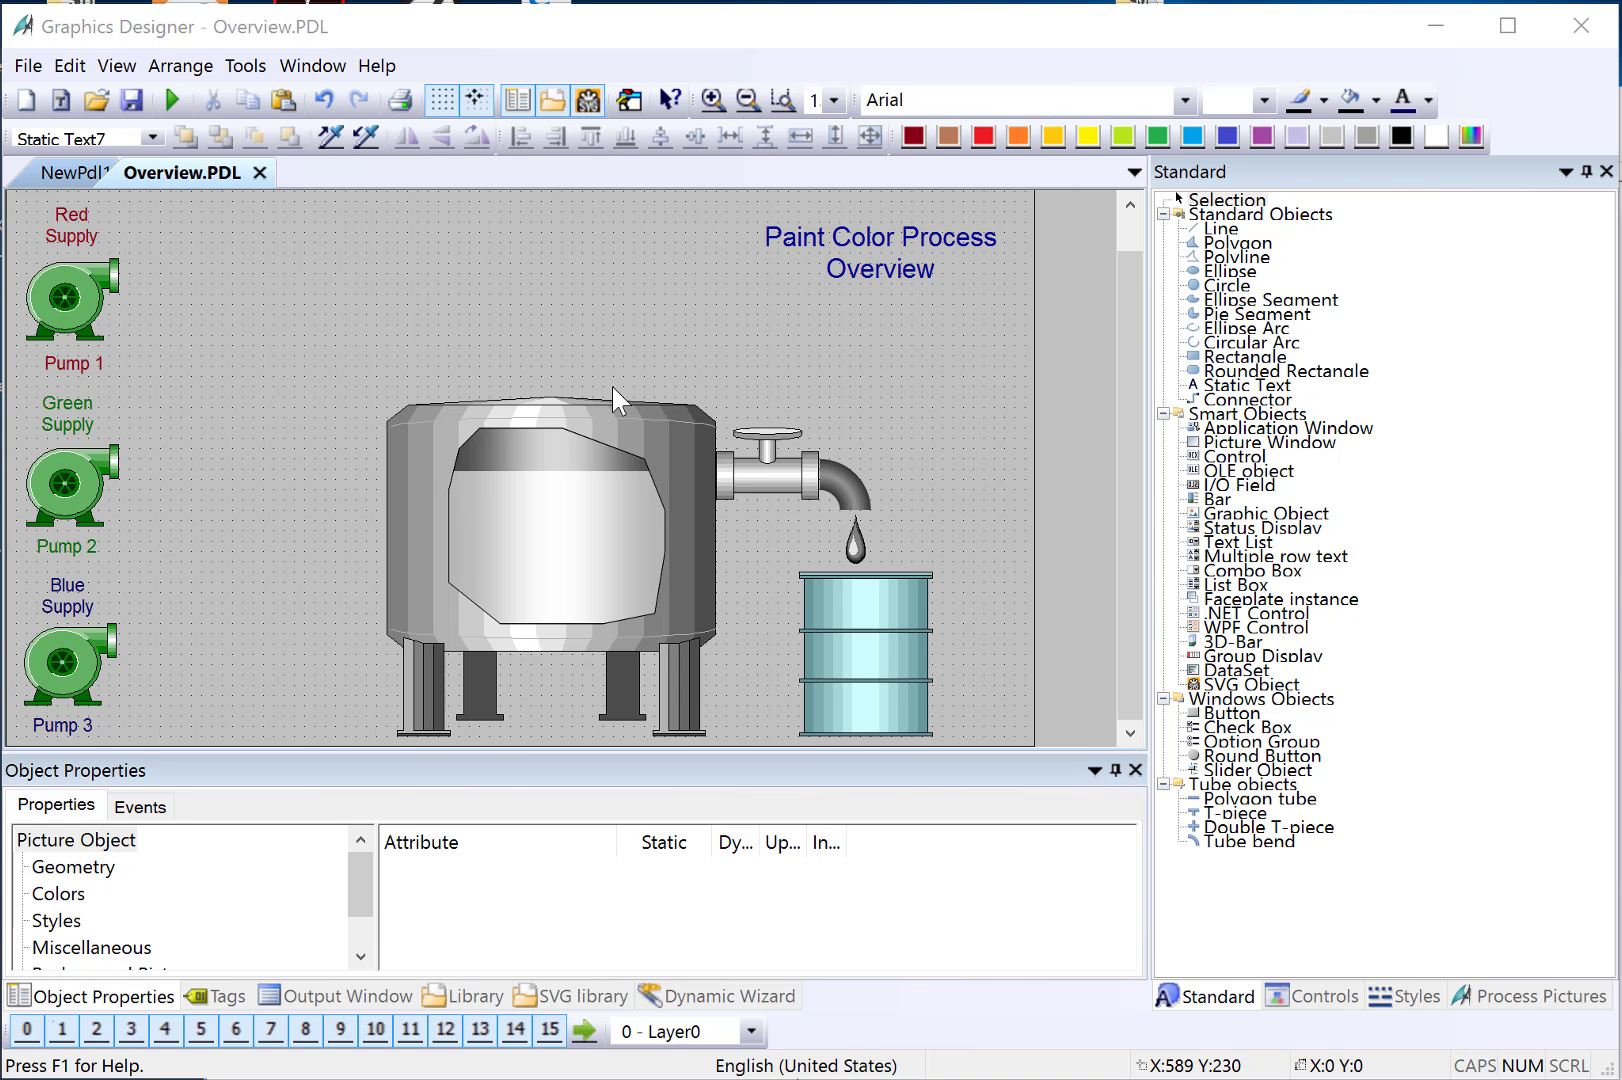
Step: Duplicate Pump 1 and move the copy just above the large tank
click(61, 312)
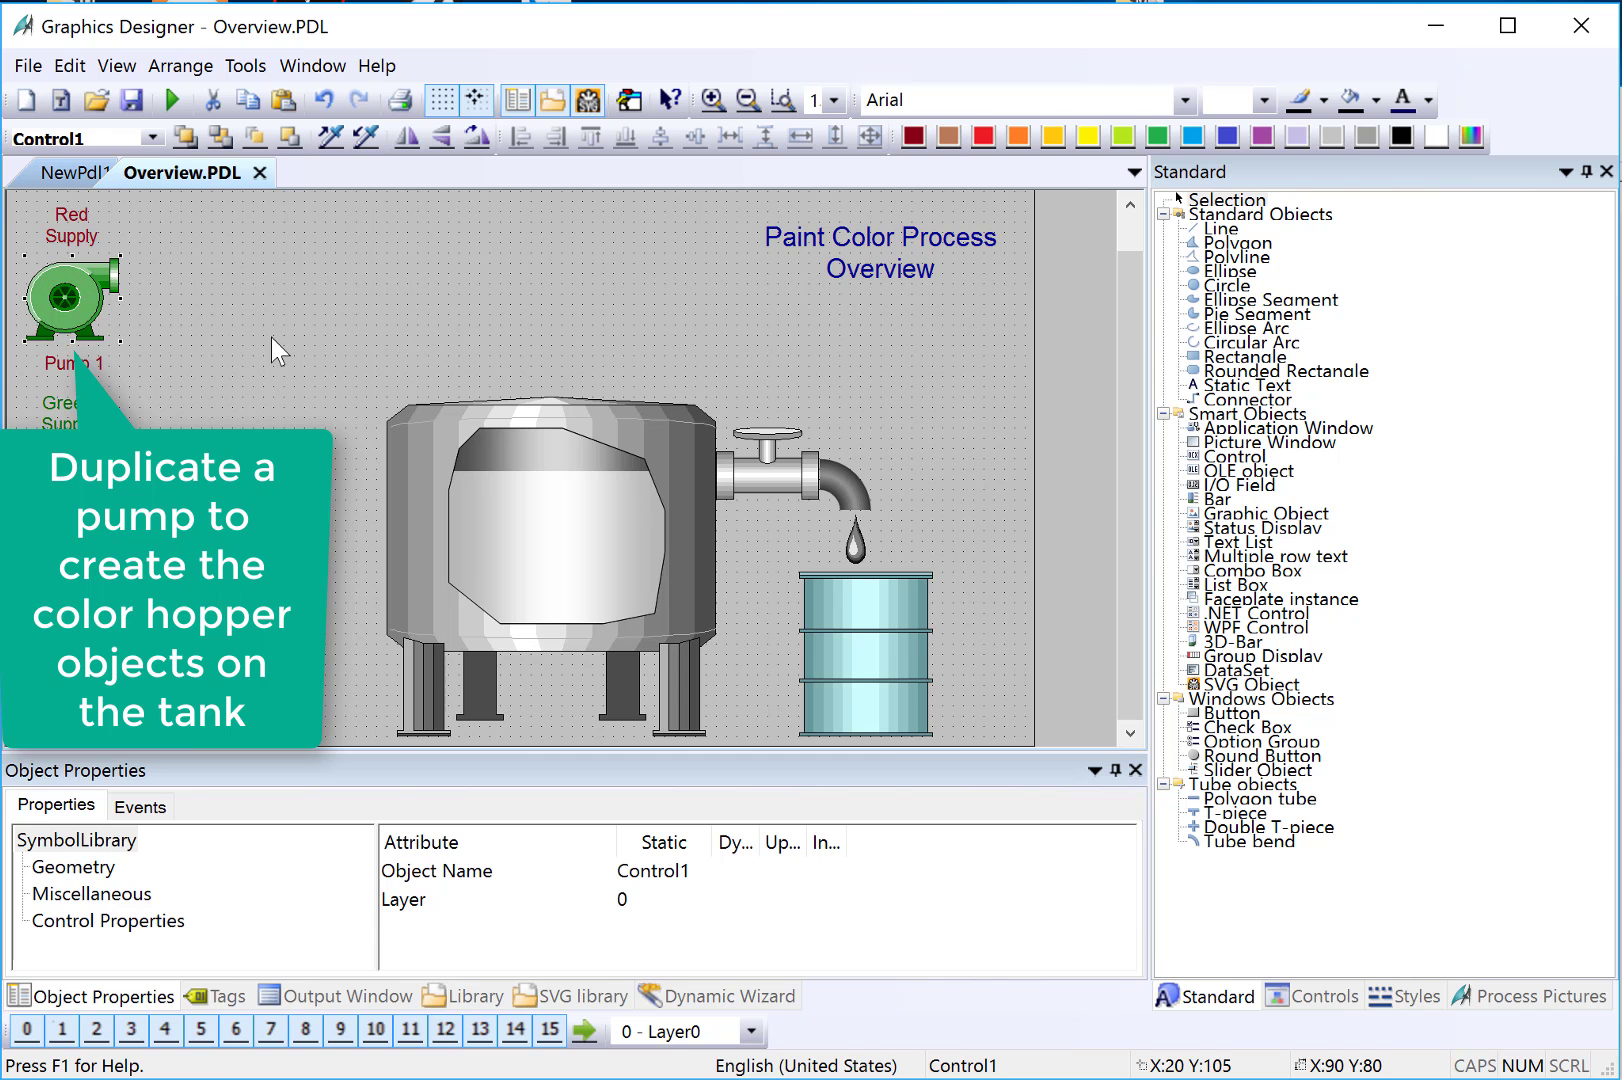
right_click(110, 292)
click(155, 362)
mouse_move(100, 318)
mouse_down()
mouse_move(593, 293)
mouse_move(653, 327)
mouse_up()
Step: Change the copy's symbol to the Tanks > Hopper symbol
double_click(646, 340)
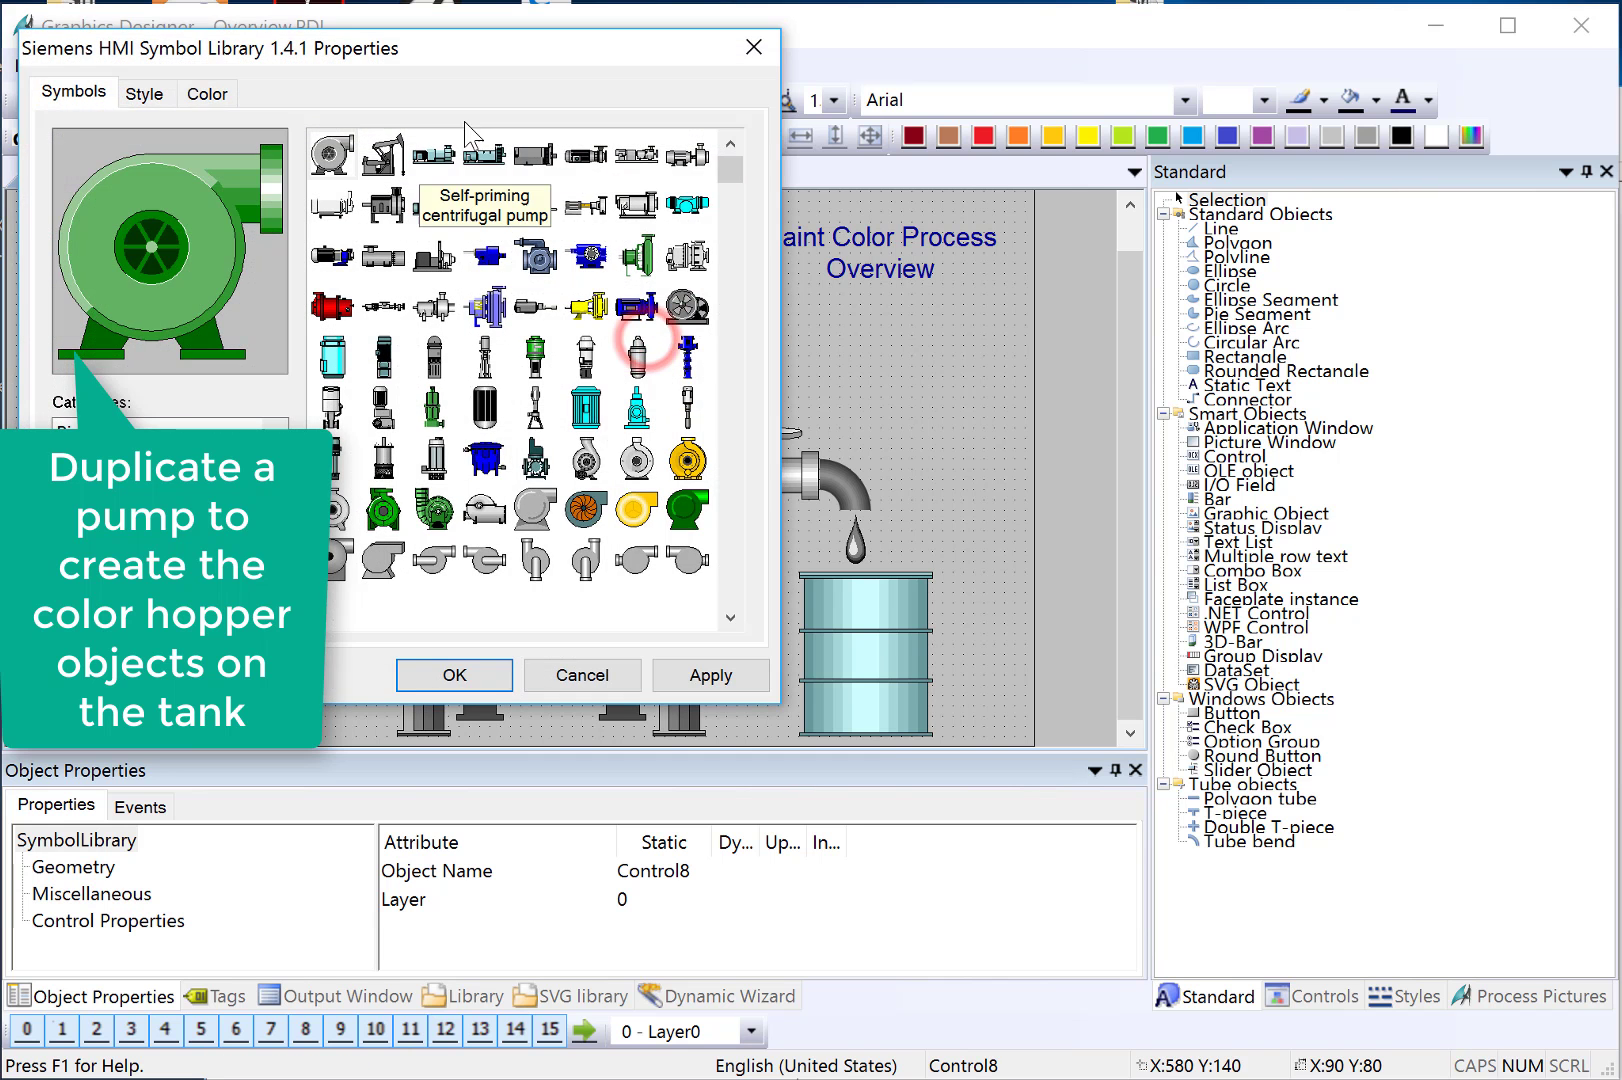
drag(442, 43, 1154, 105)
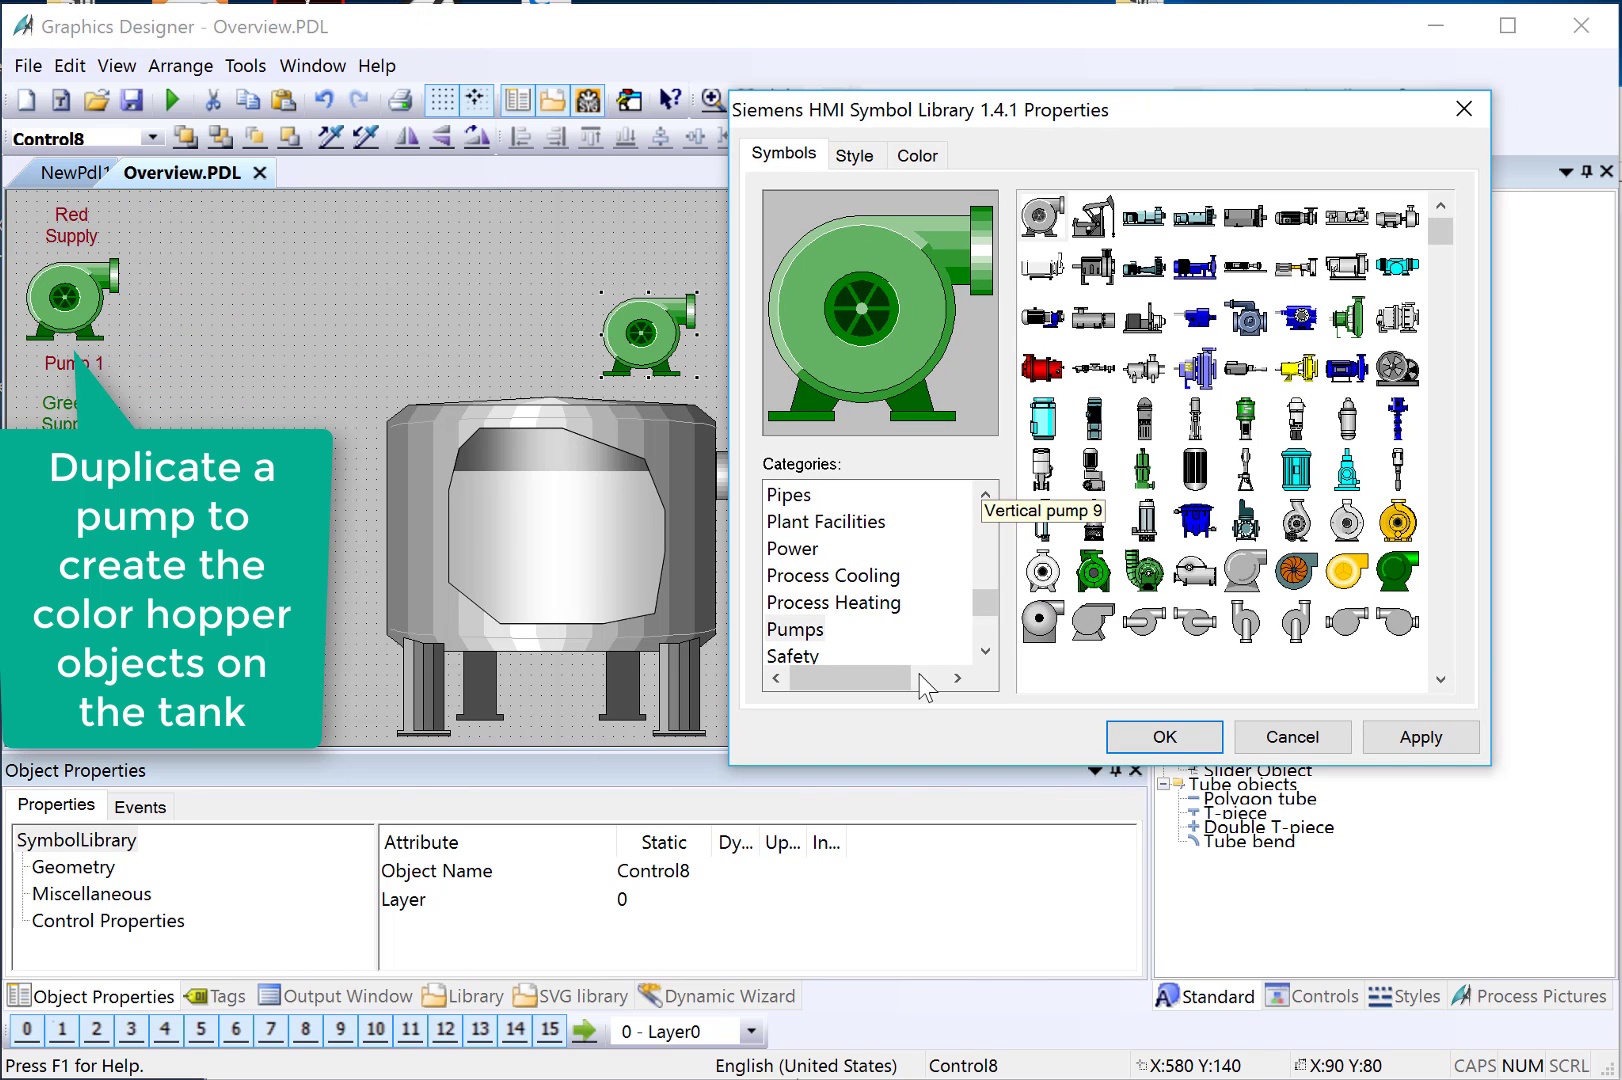
drag(985, 595, 985, 625)
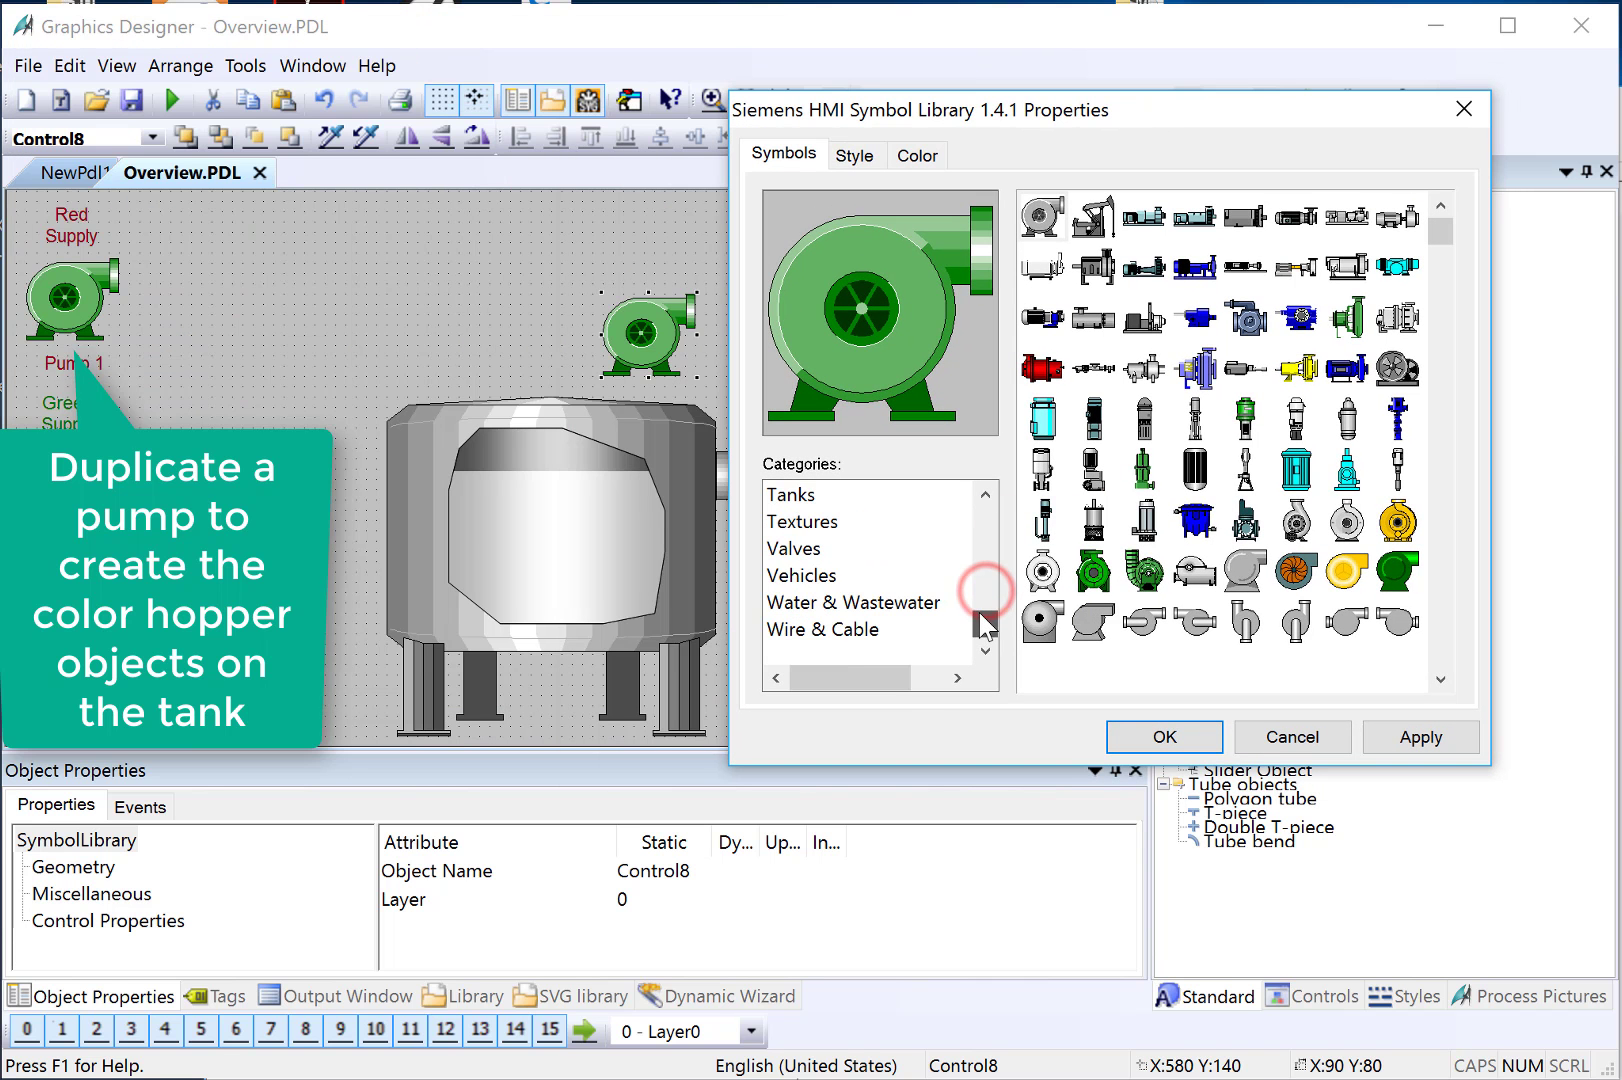
click(788, 494)
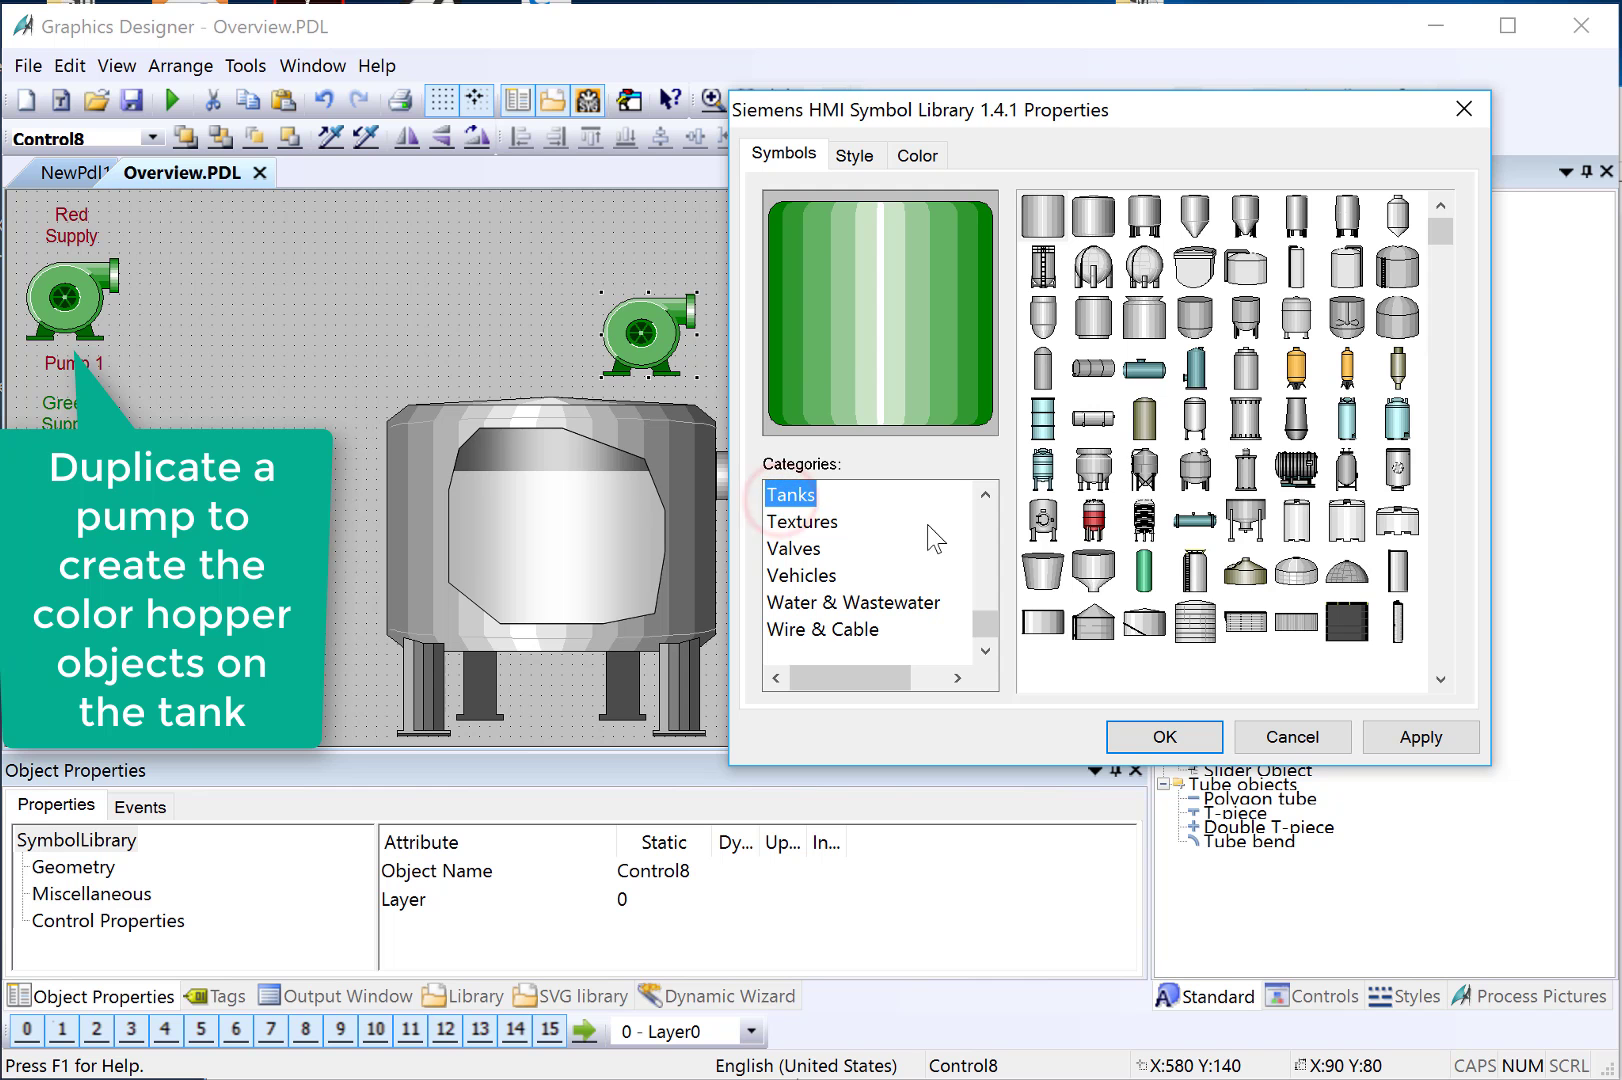
click(1093, 568)
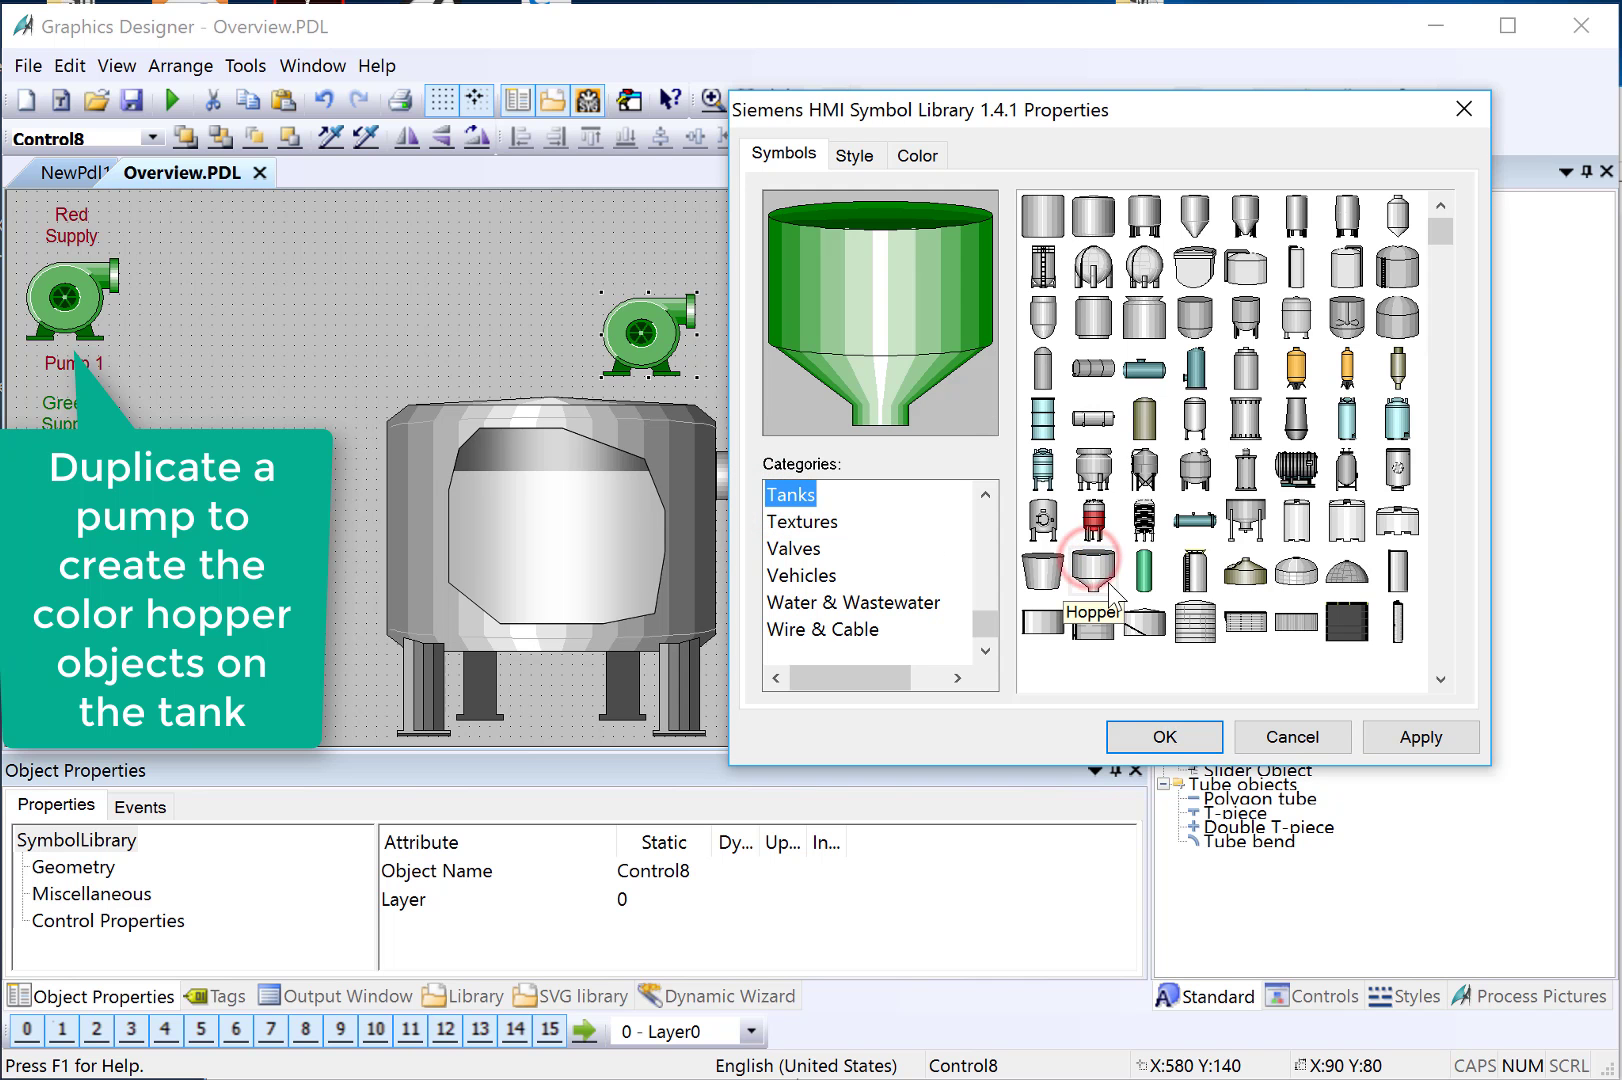
click(1165, 736)
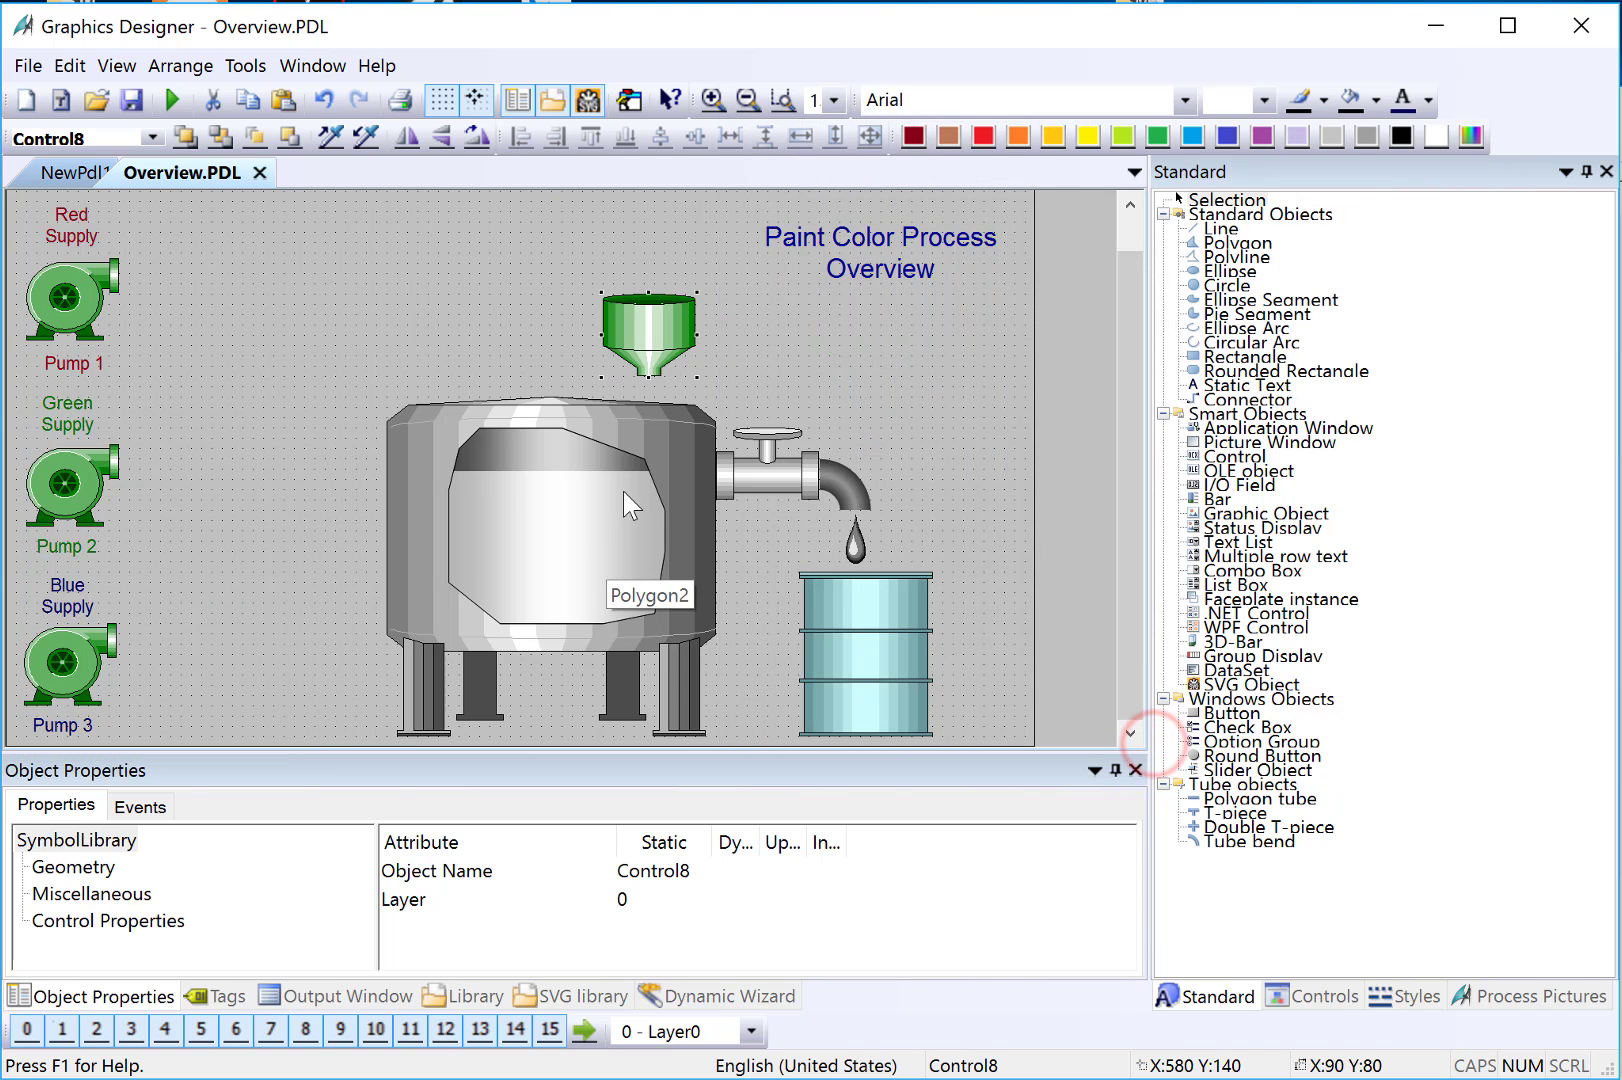
Step: Set the hopper's ForeColor to navy blue
click(155, 922)
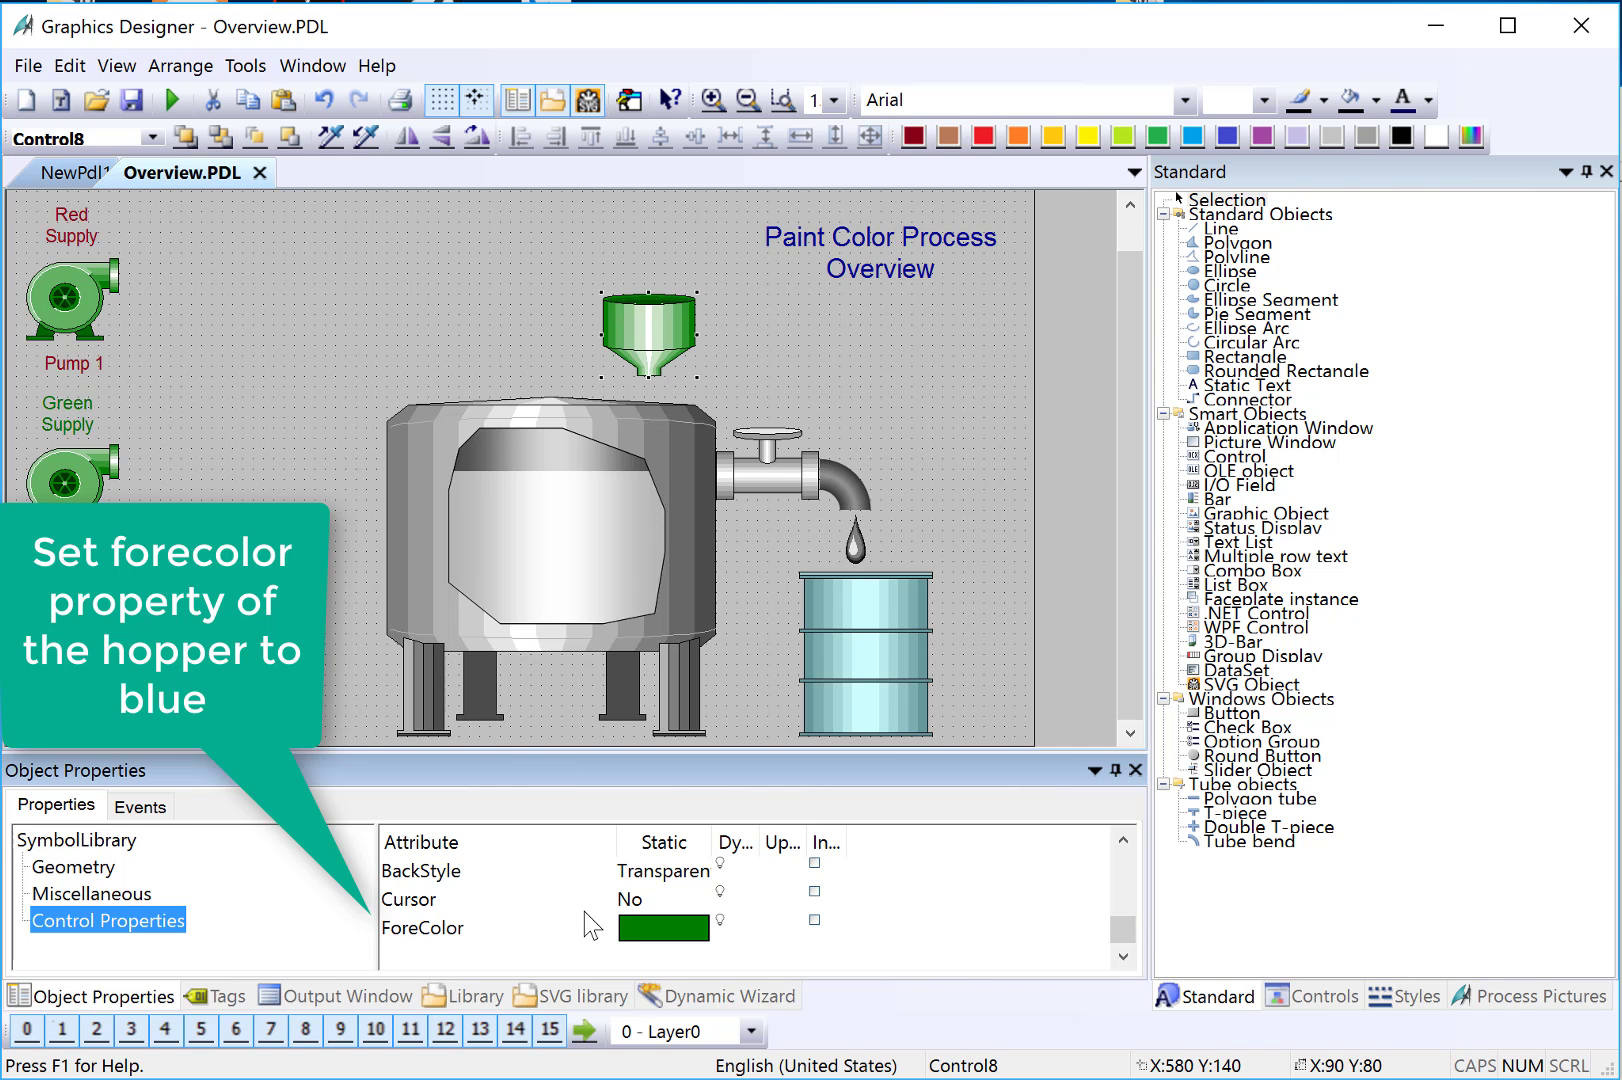
double_click(560, 928)
click(692, 706)
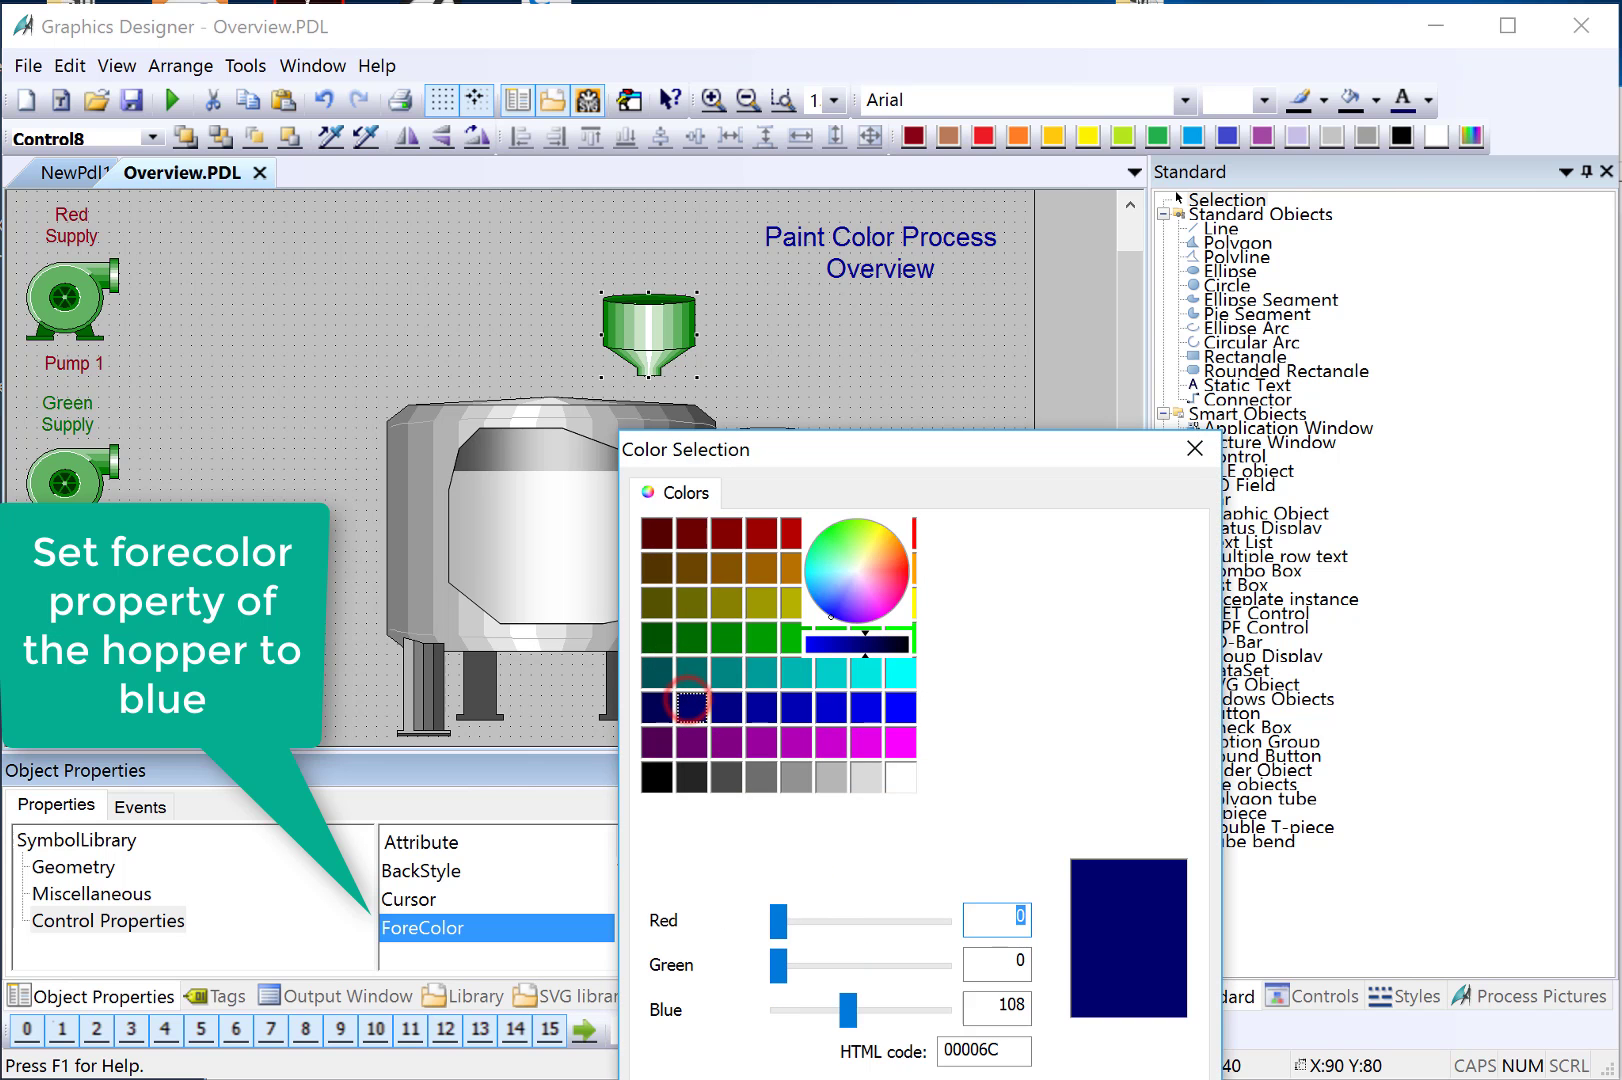
key(Return)
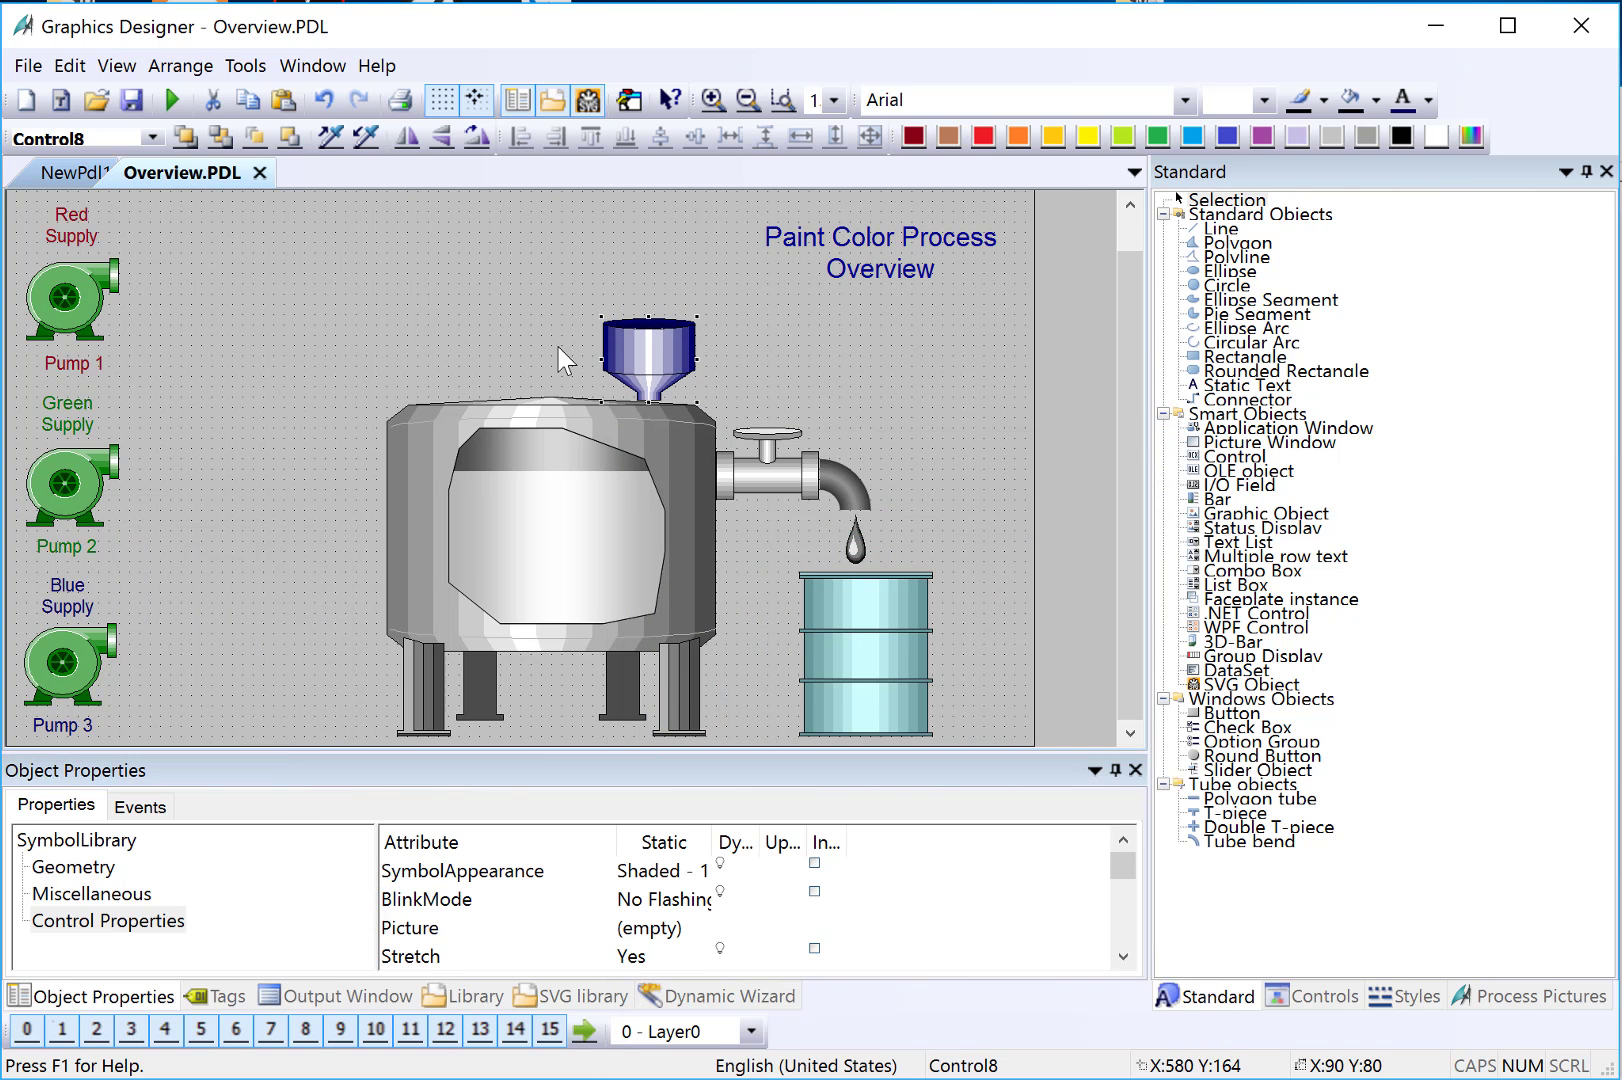
Step: Duplicate the blue hopper twice, placing the copies to its left along the tank top
right_click(632, 357)
click(686, 435)
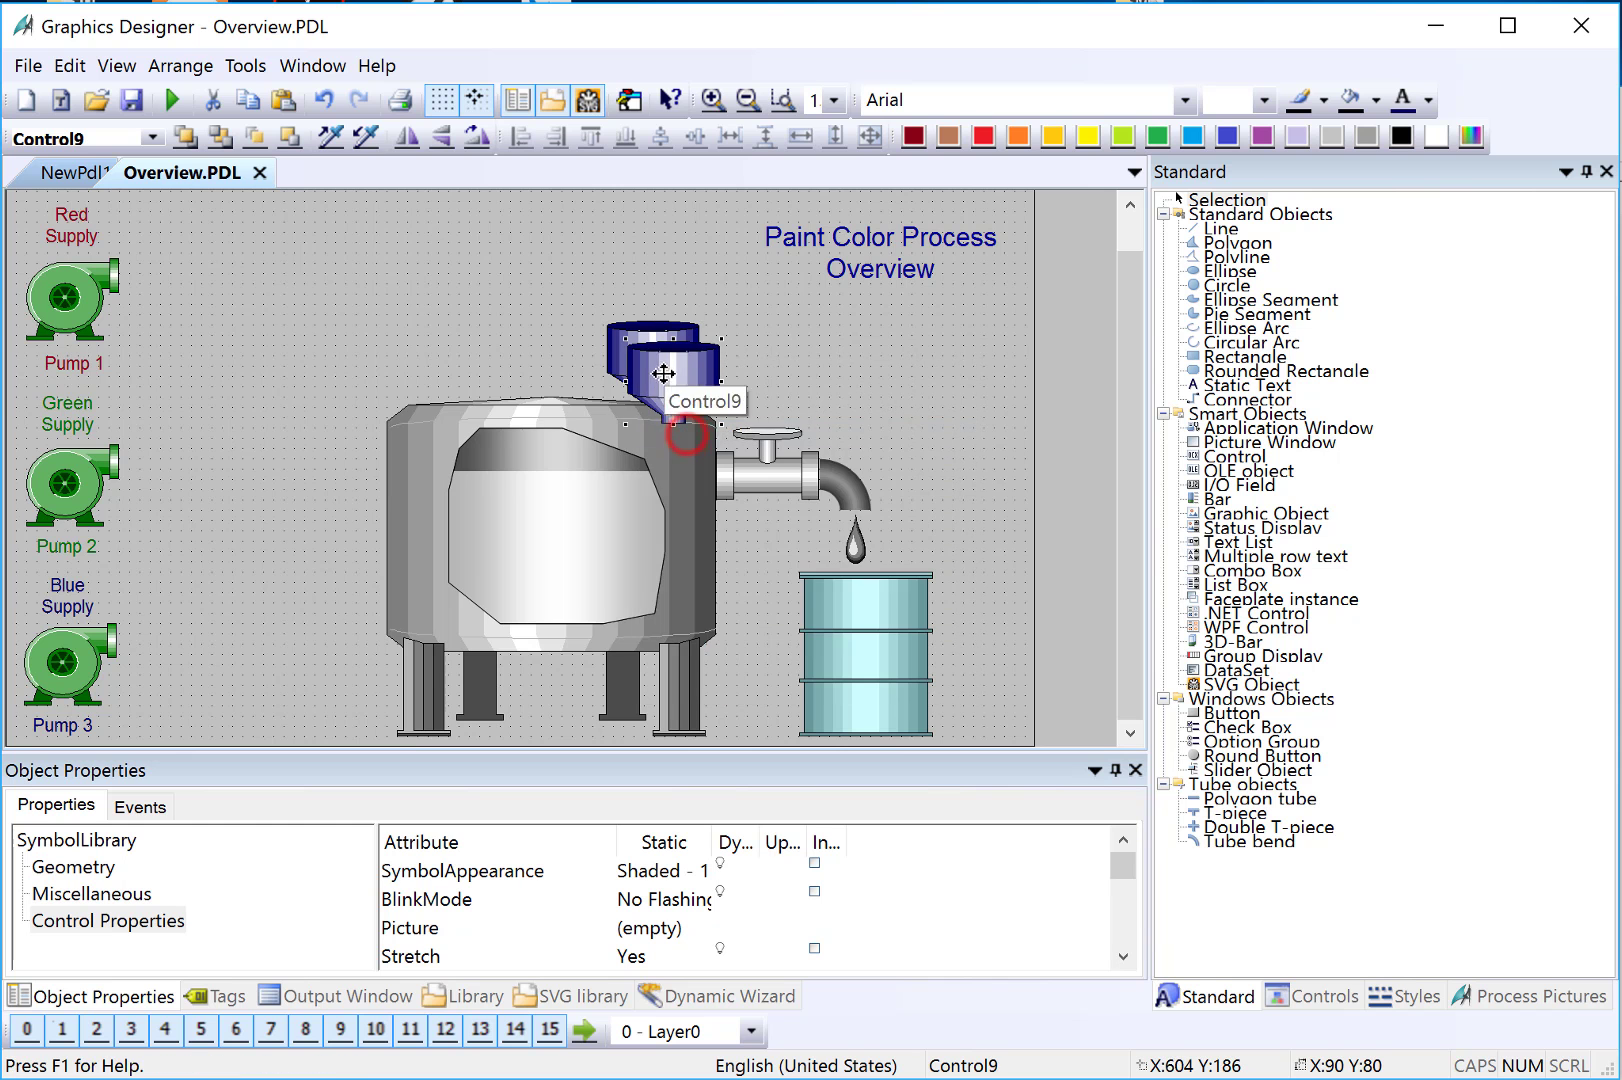
mouse_move(663, 373)
mouse_down()
mouse_move(446, 352)
mouse_move(438, 366)
mouse_up()
right_click(545, 347)
click(612, 430)
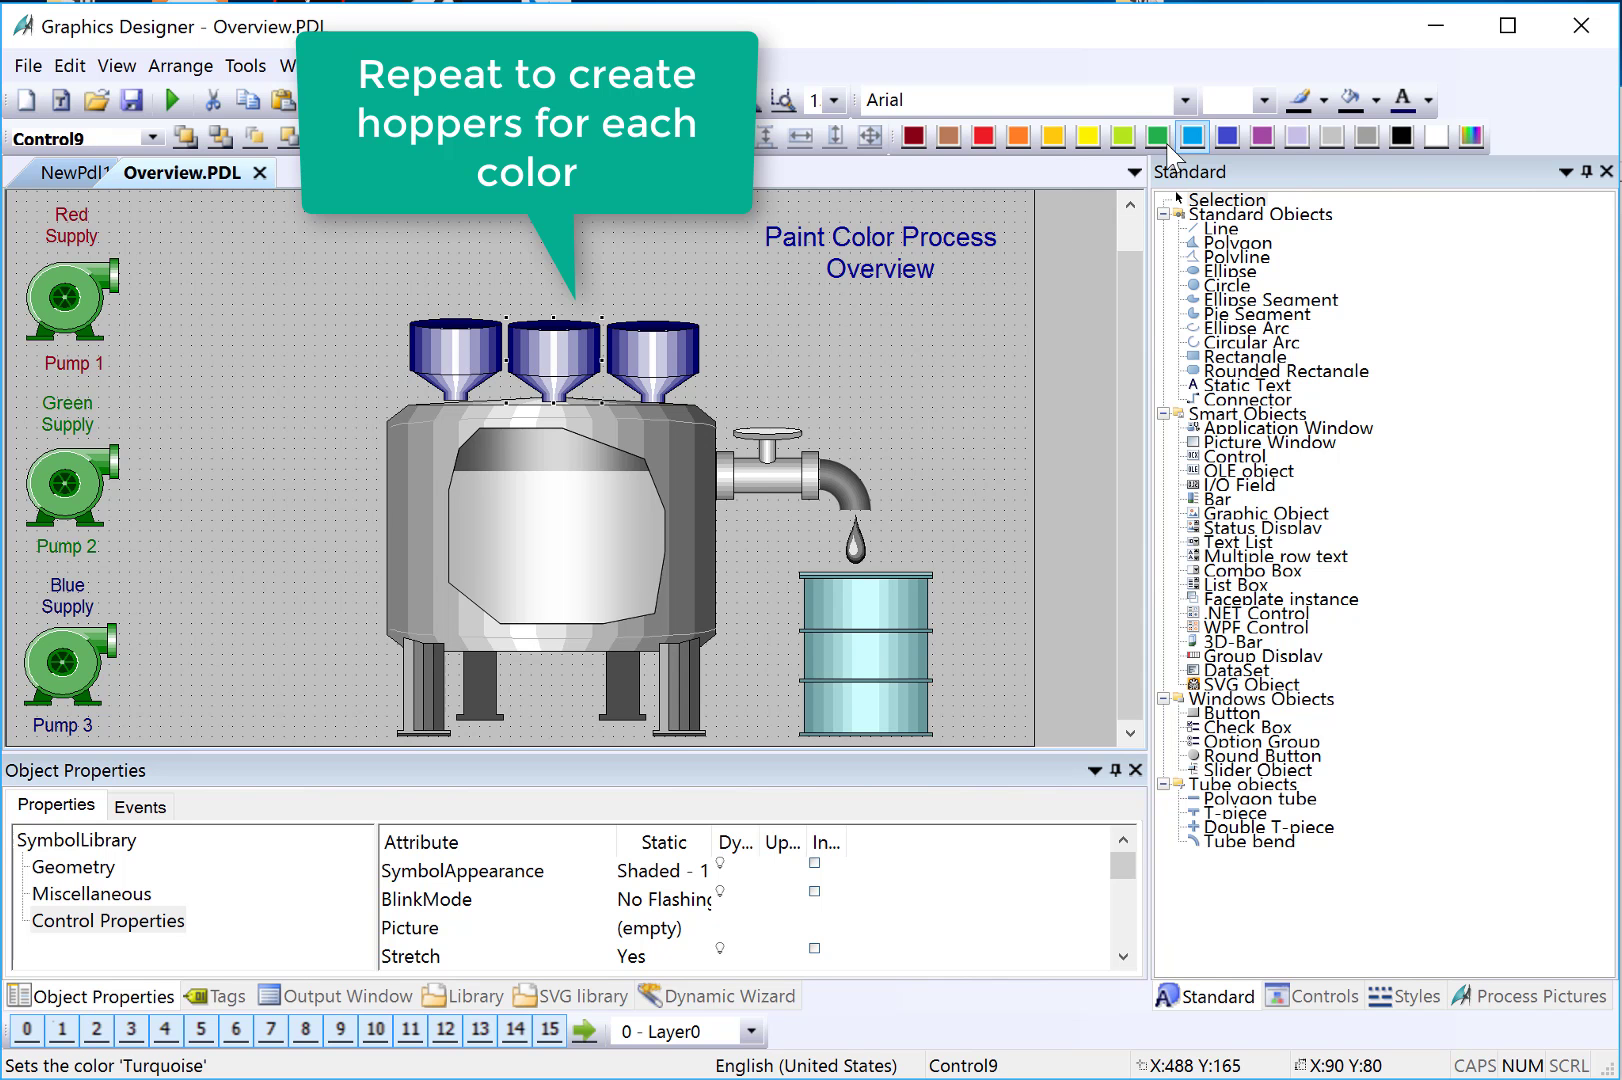
Step: Colour the middle hopper green and the left hopper red
scroll(750, 900, down, 3)
double_click(395, 928)
double_click(476, 636)
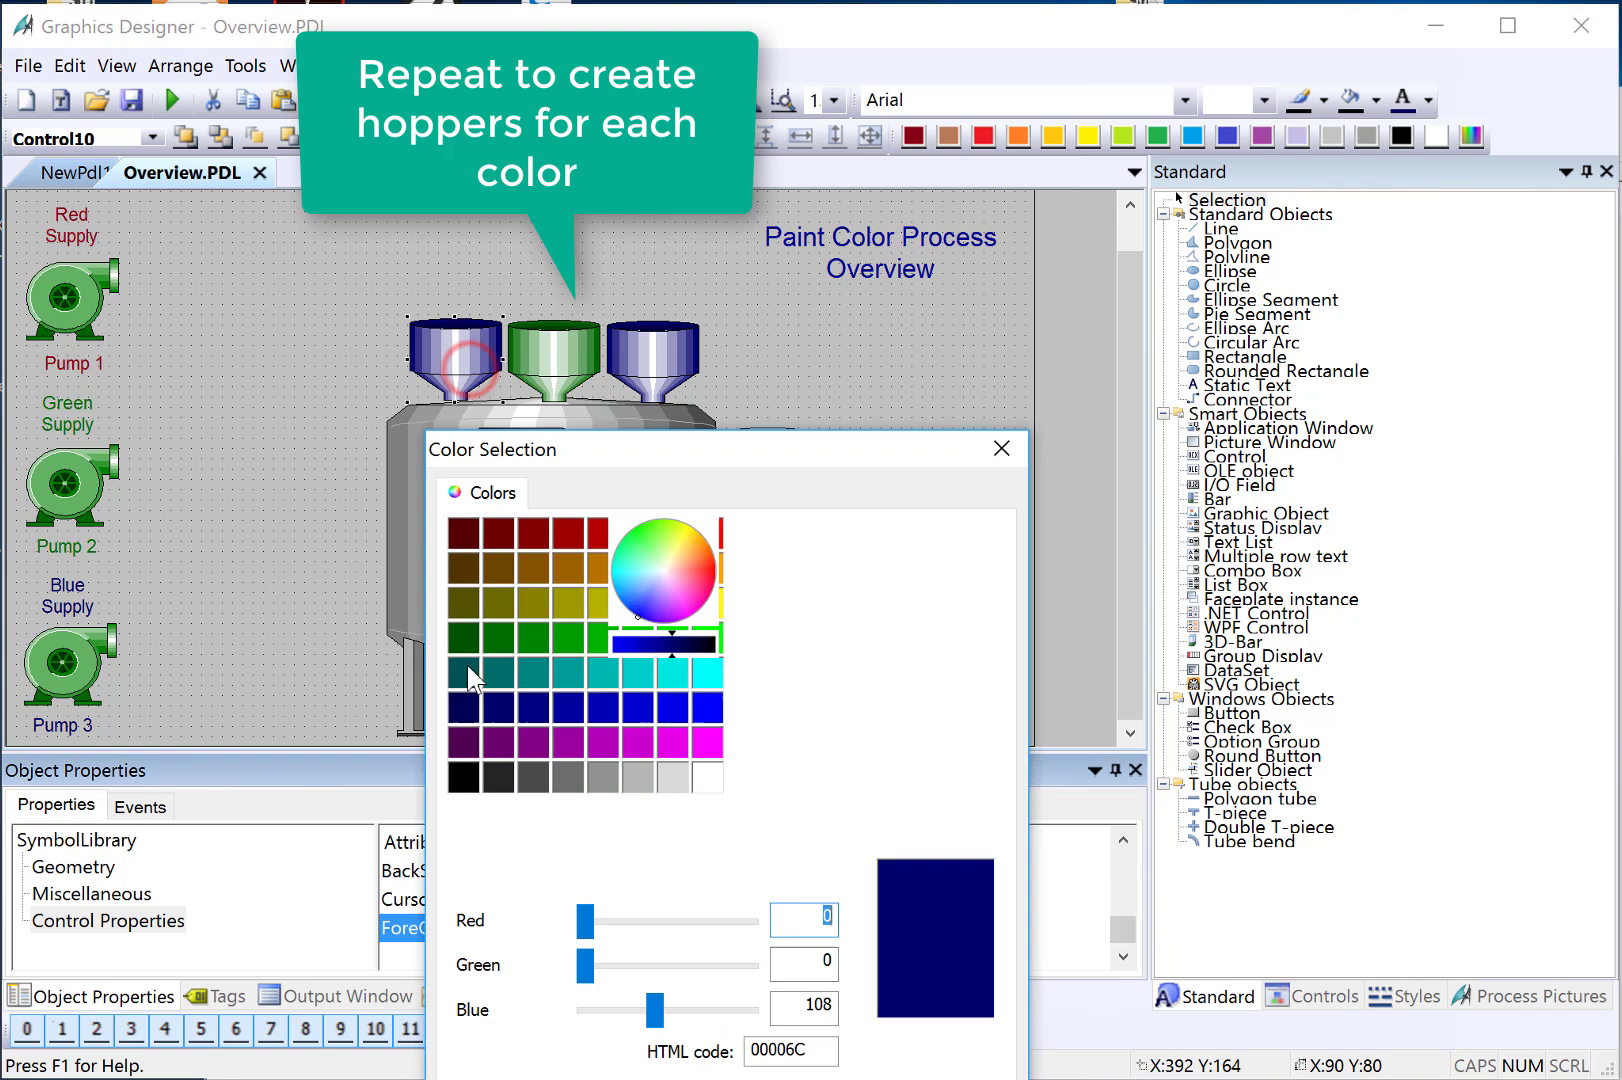
double_click(497, 531)
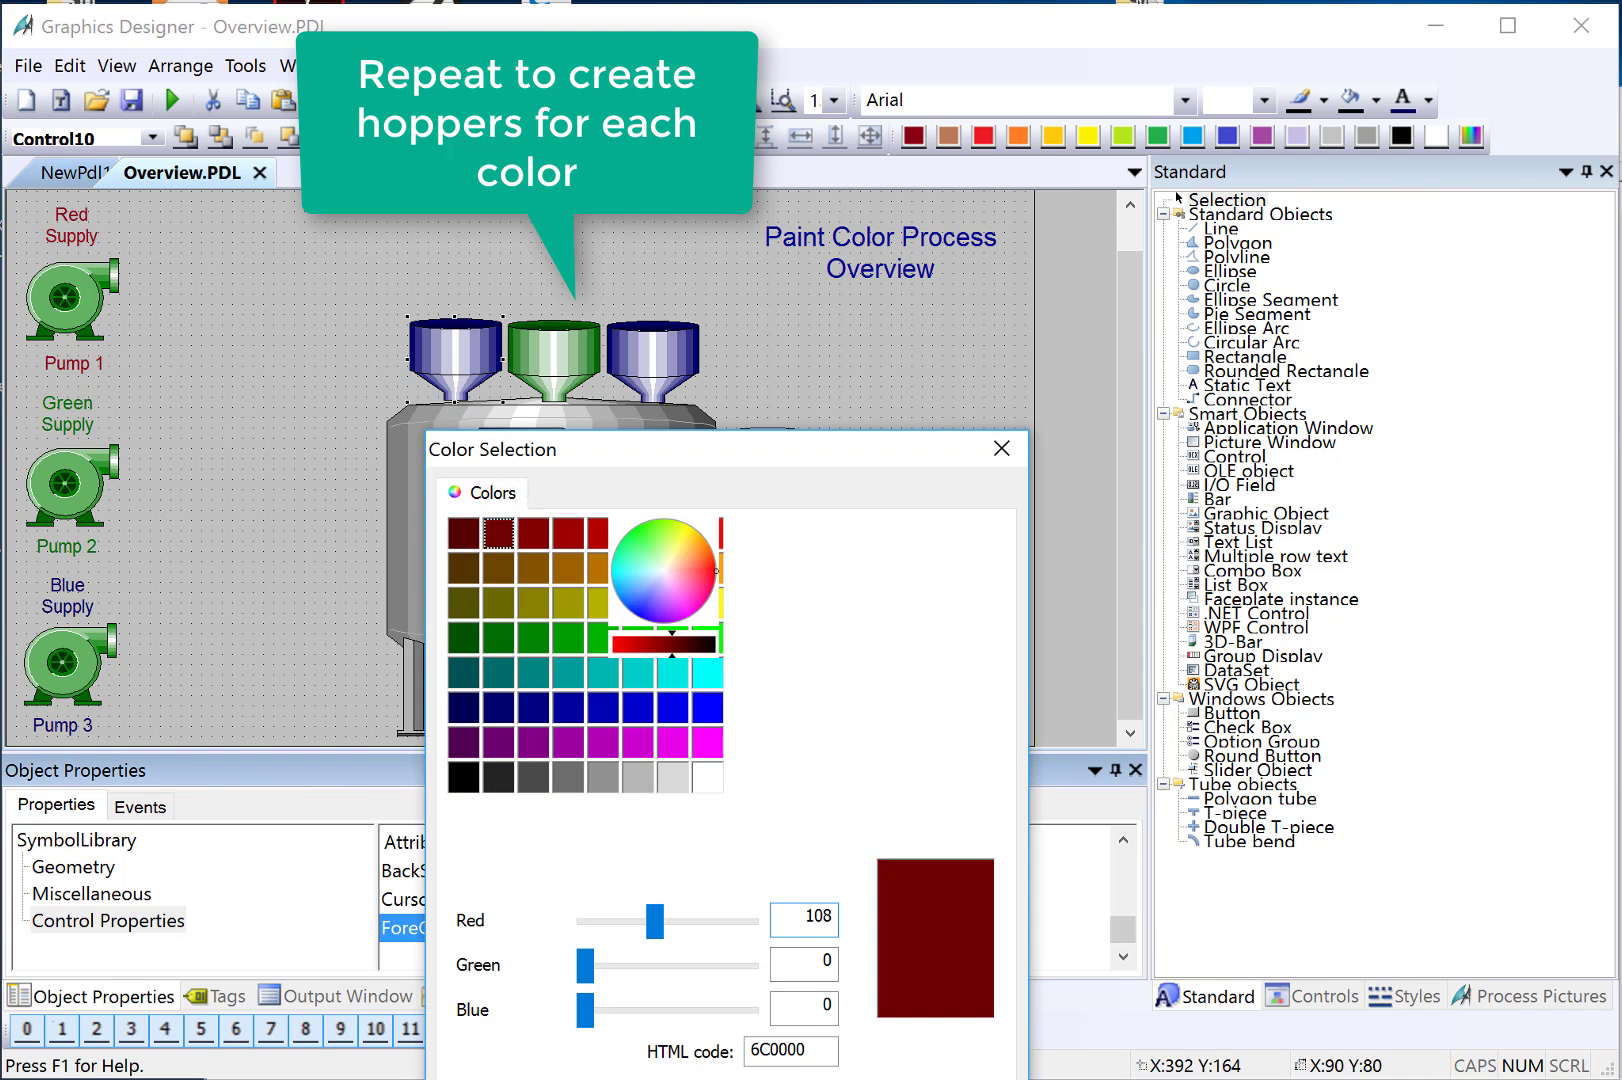
Step: Place a static text 'R' above the red hopper
click(1240, 386)
click(431, 277)
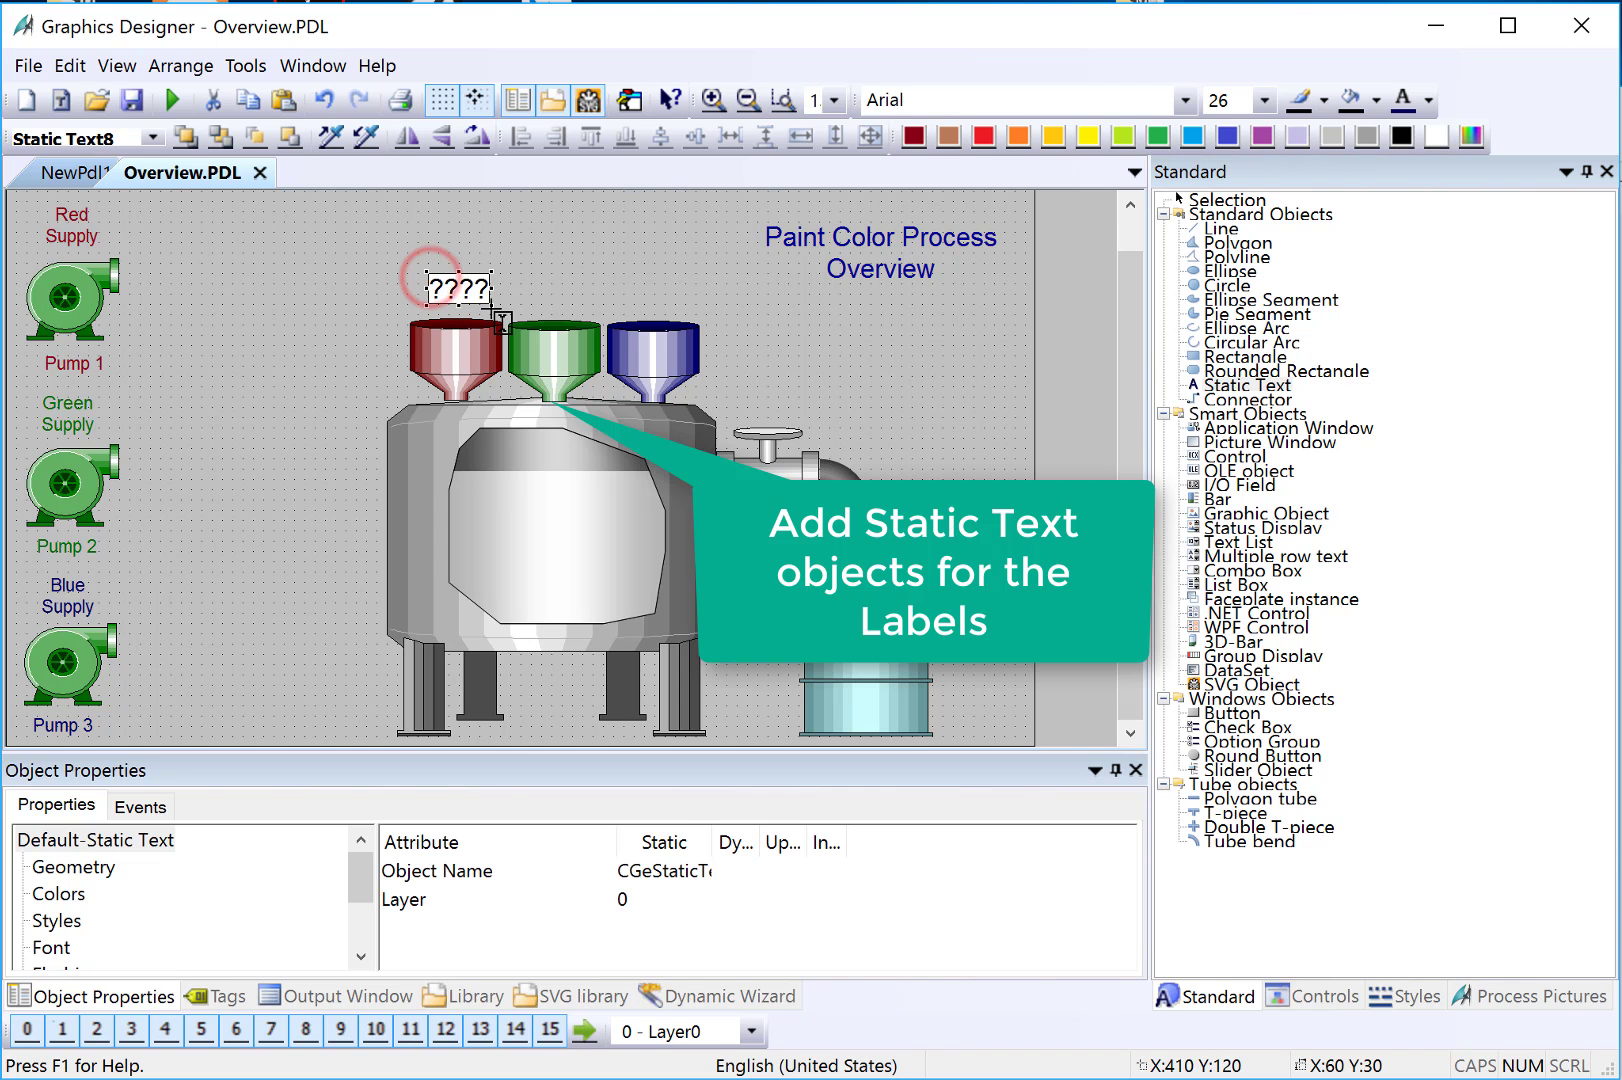
text(R)
click(516, 228)
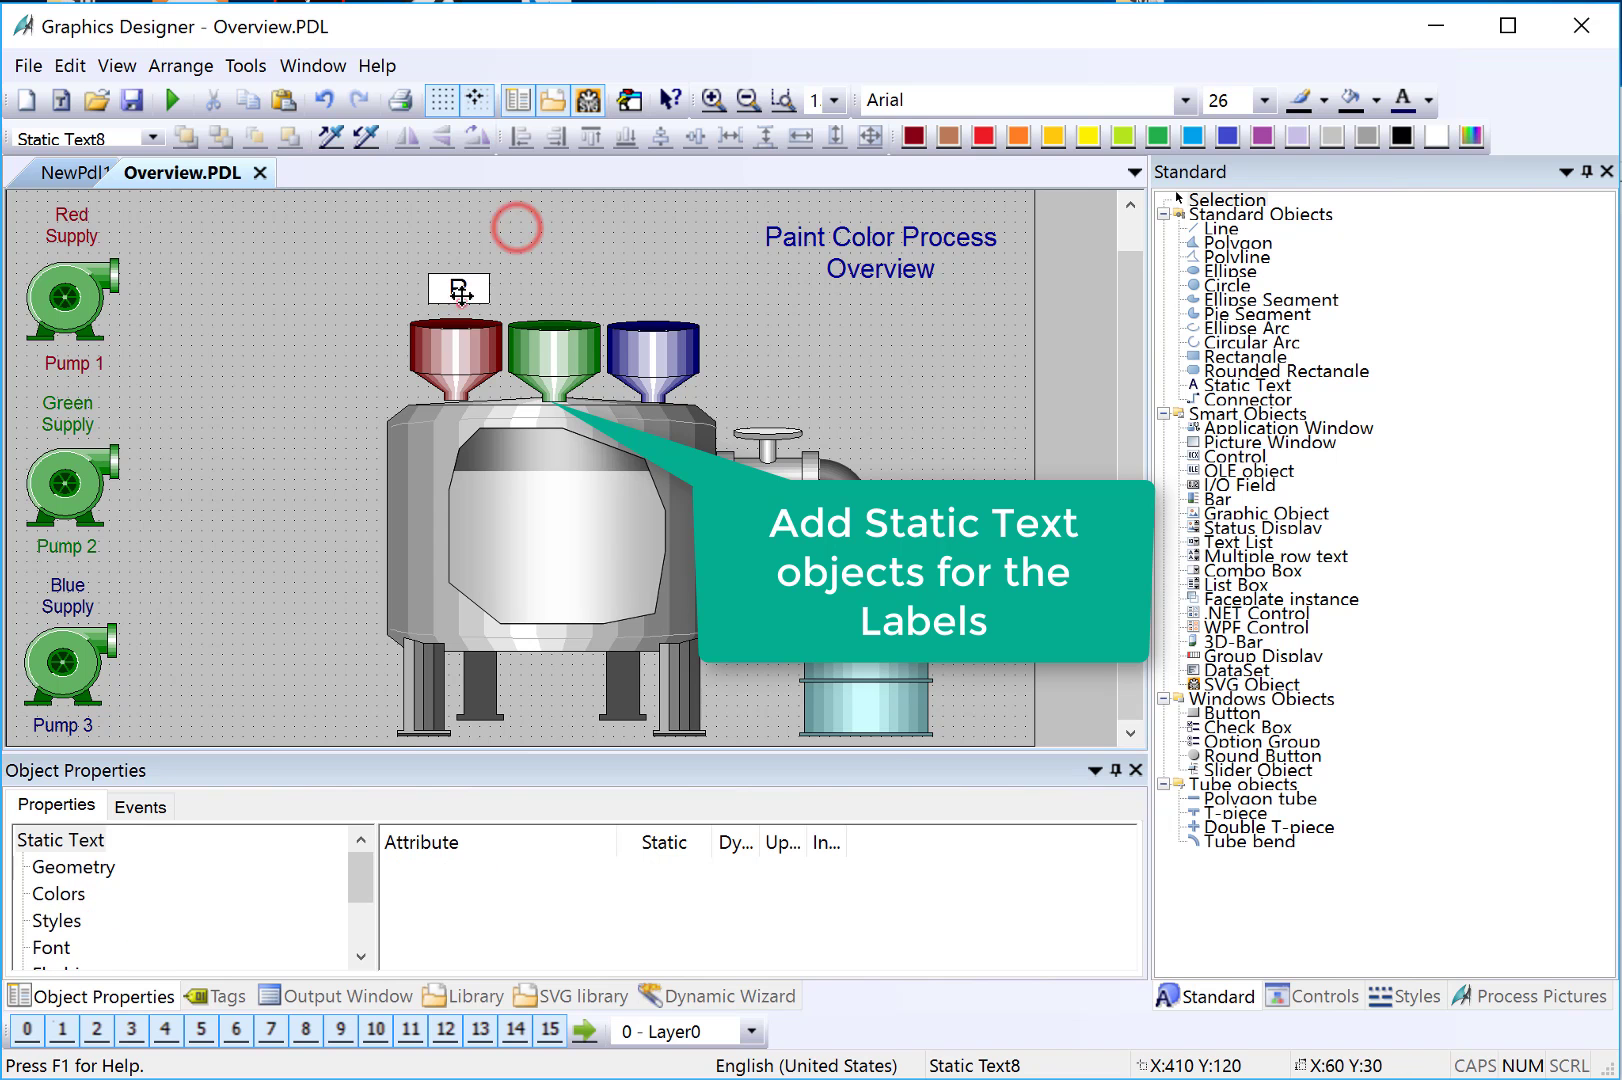
drag(482, 292, 477, 303)
key(Down)
key(Down)
key(Down)
key(Down)
key(Down)
key(Down)
key(Down)
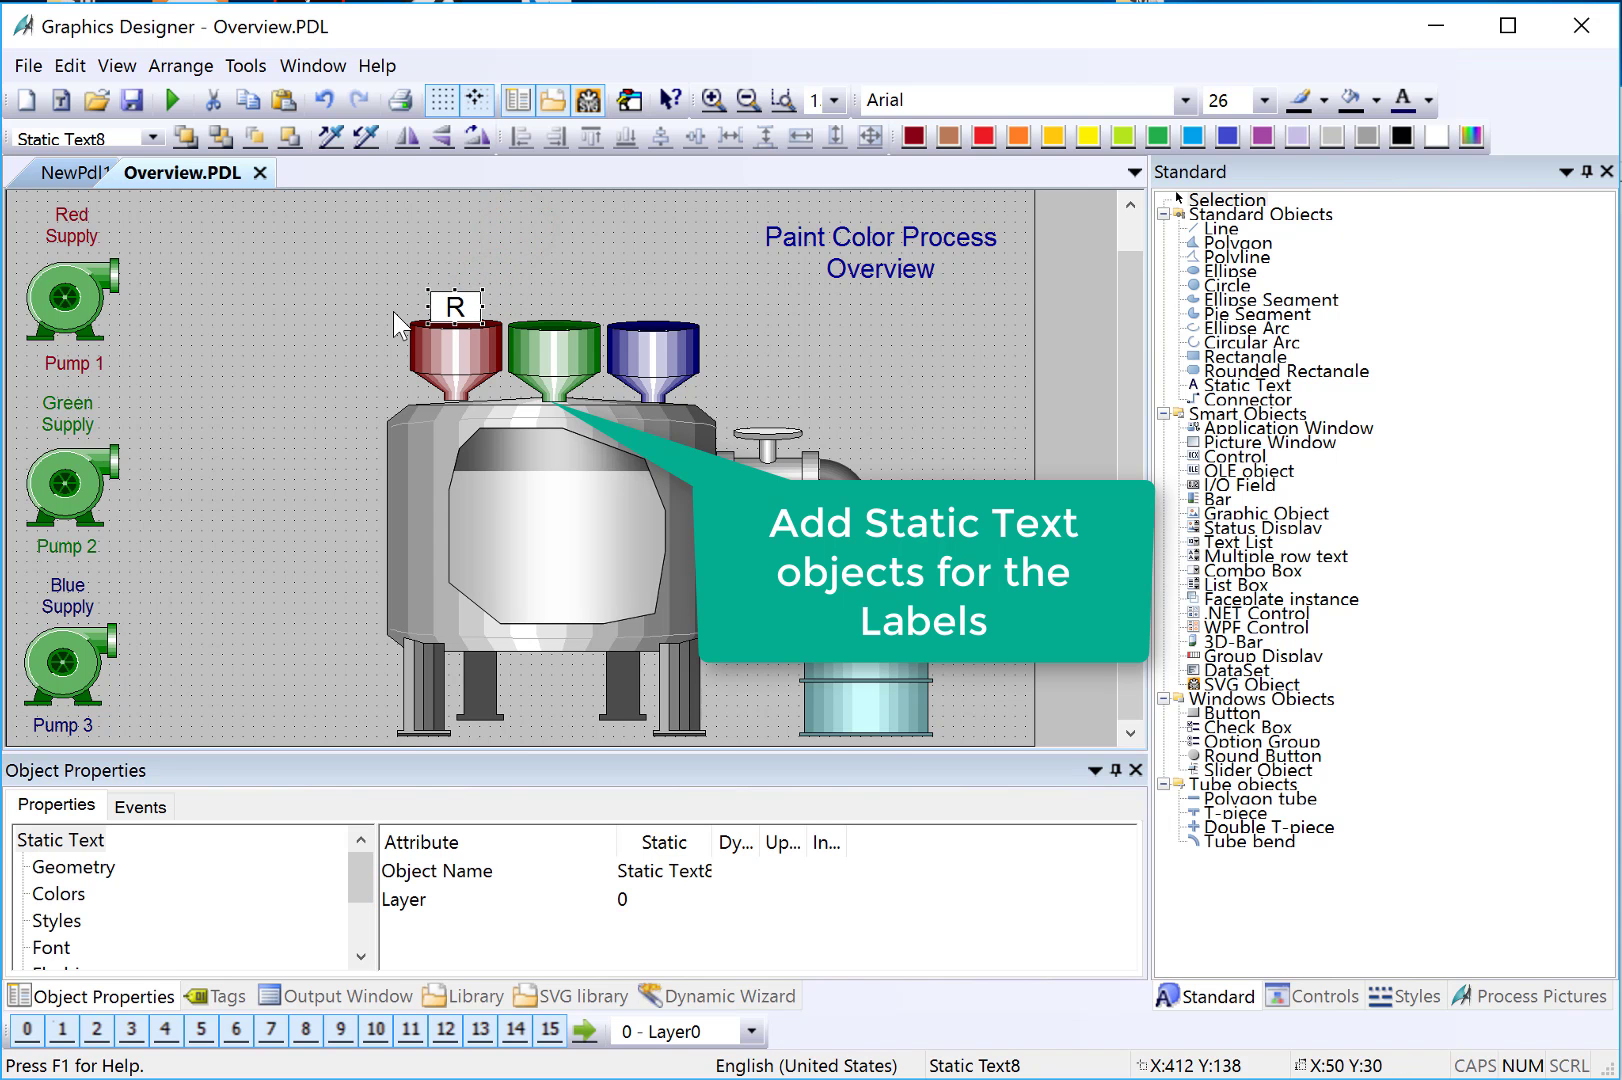
Step: Duplicate the R label twice, moving copies above the green and blue hoppers
right_click(452, 305)
click(490, 378)
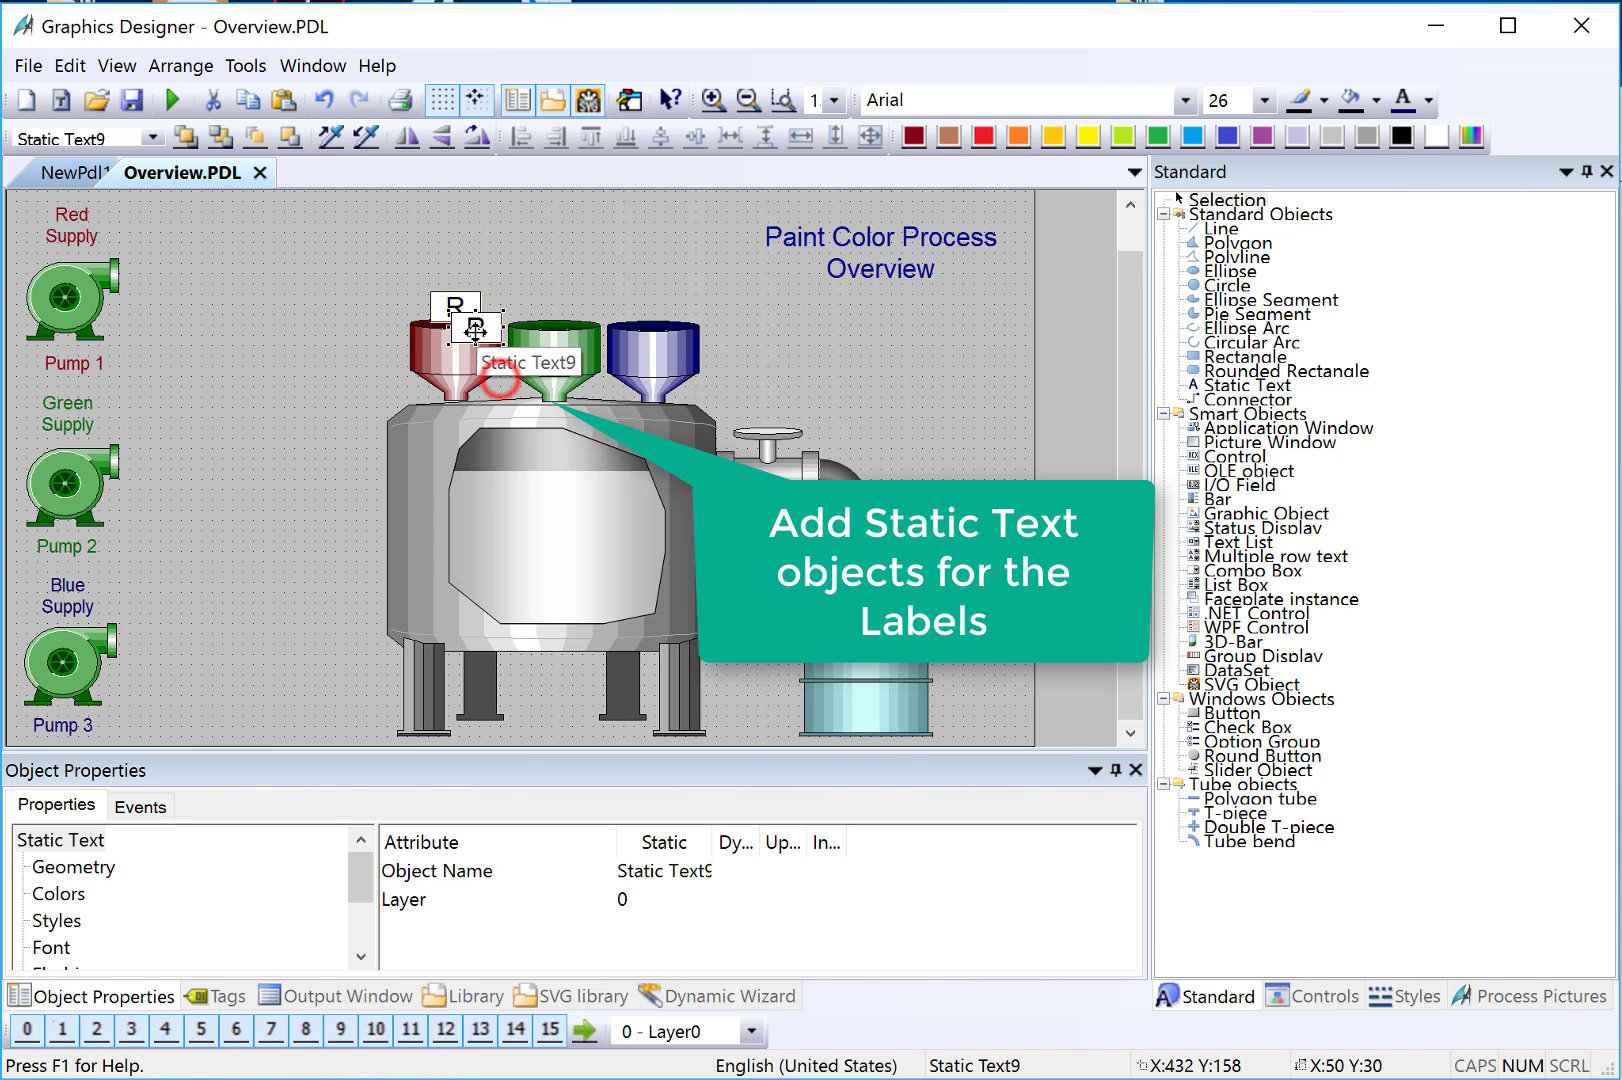
mouse_move(475, 327)
mouse_down()
mouse_move(551, 312)
mouse_move(548, 298)
mouse_move(663, 308)
mouse_up()
right_click(553, 299)
click(583, 368)
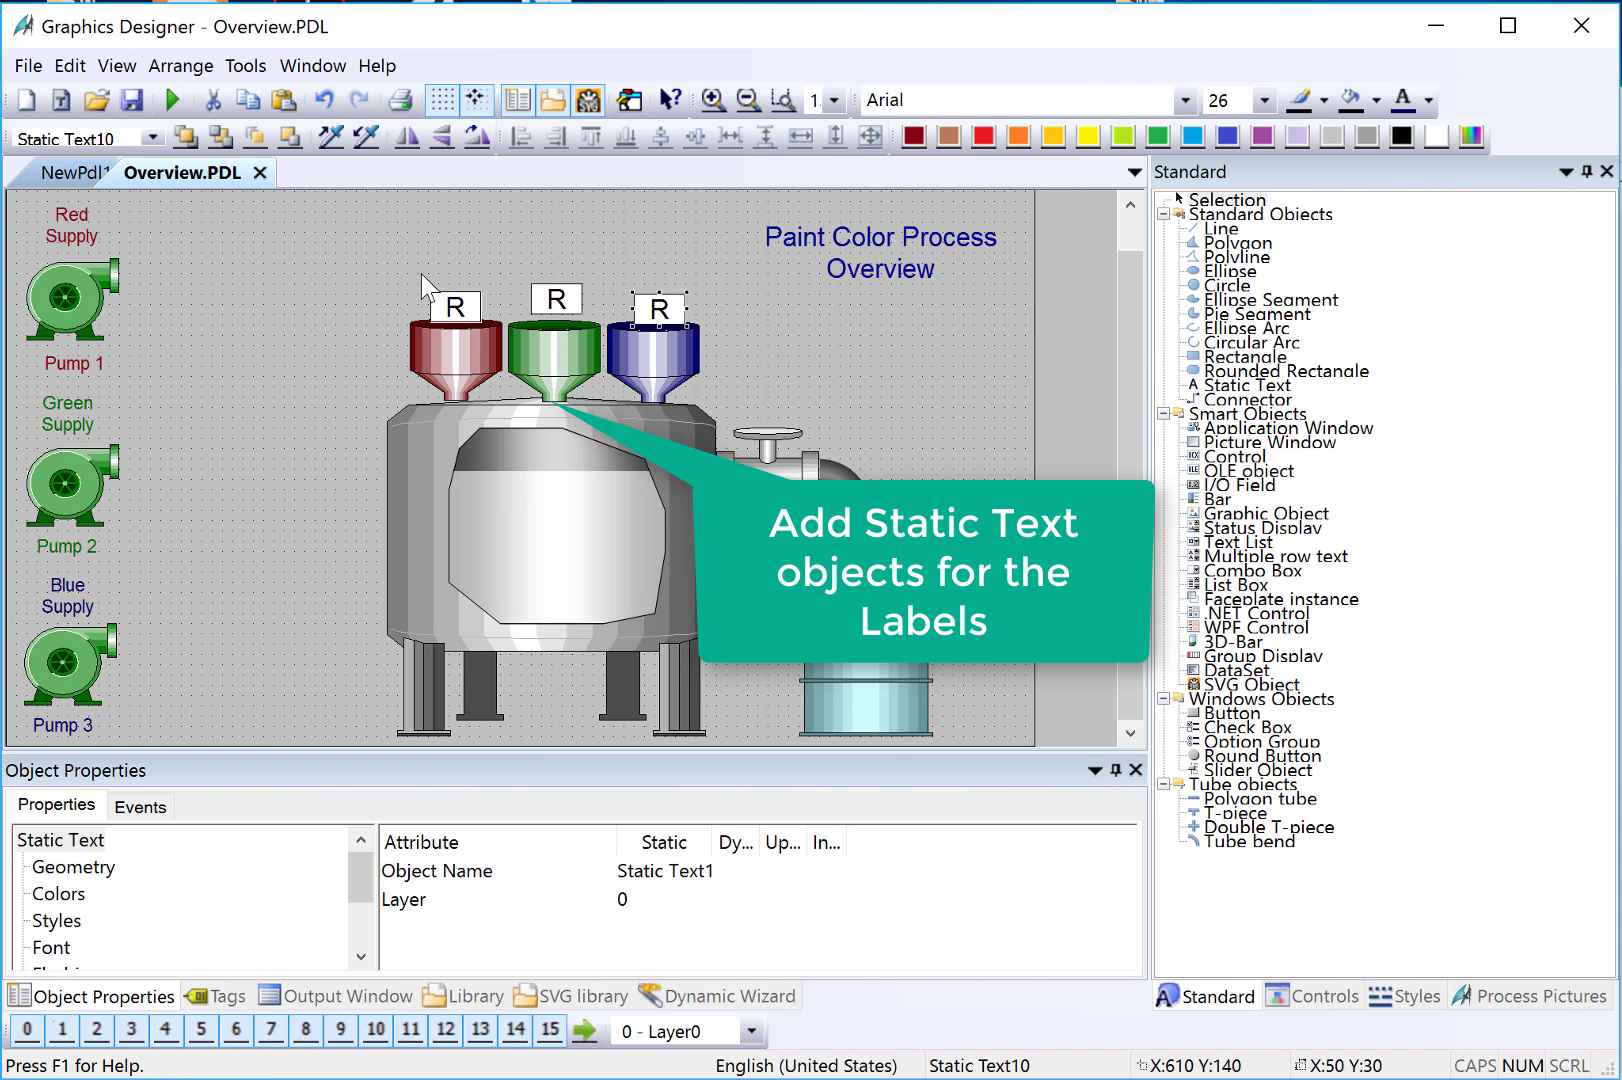
Step: Top-align the three labels and select the copies for relabelling to G and B
click(456, 310)
drag(503, 292, 398, 260)
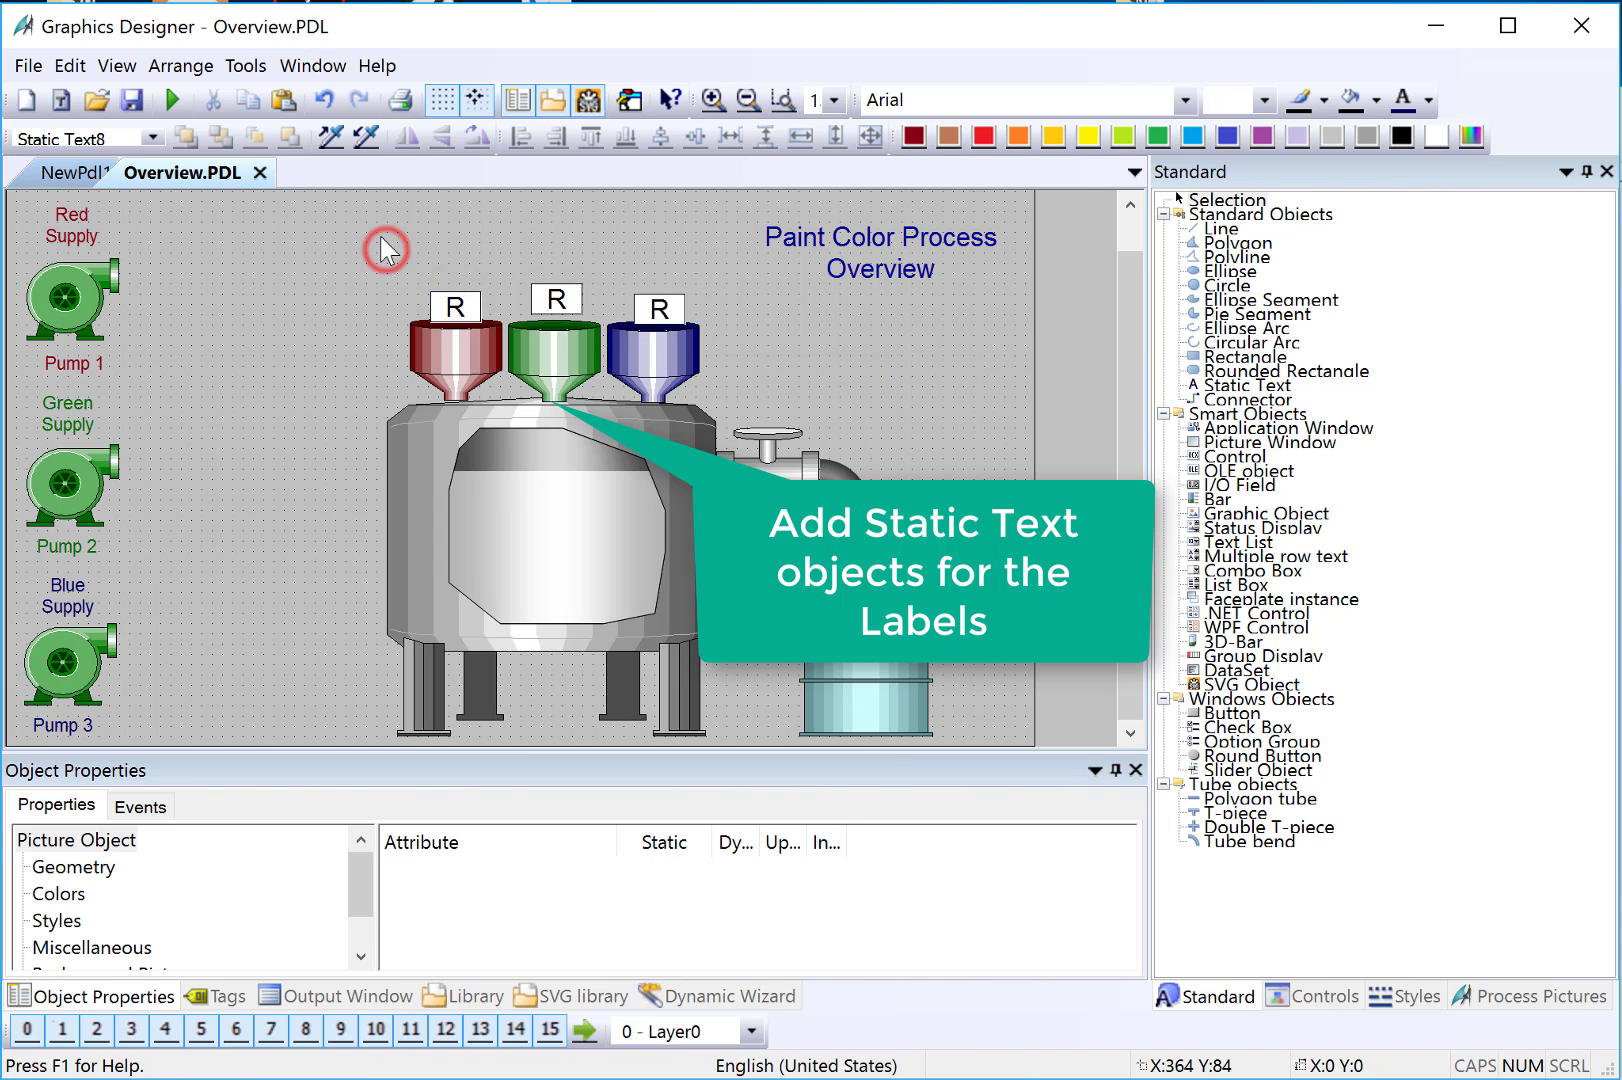
drag(651, 333, 695, 335)
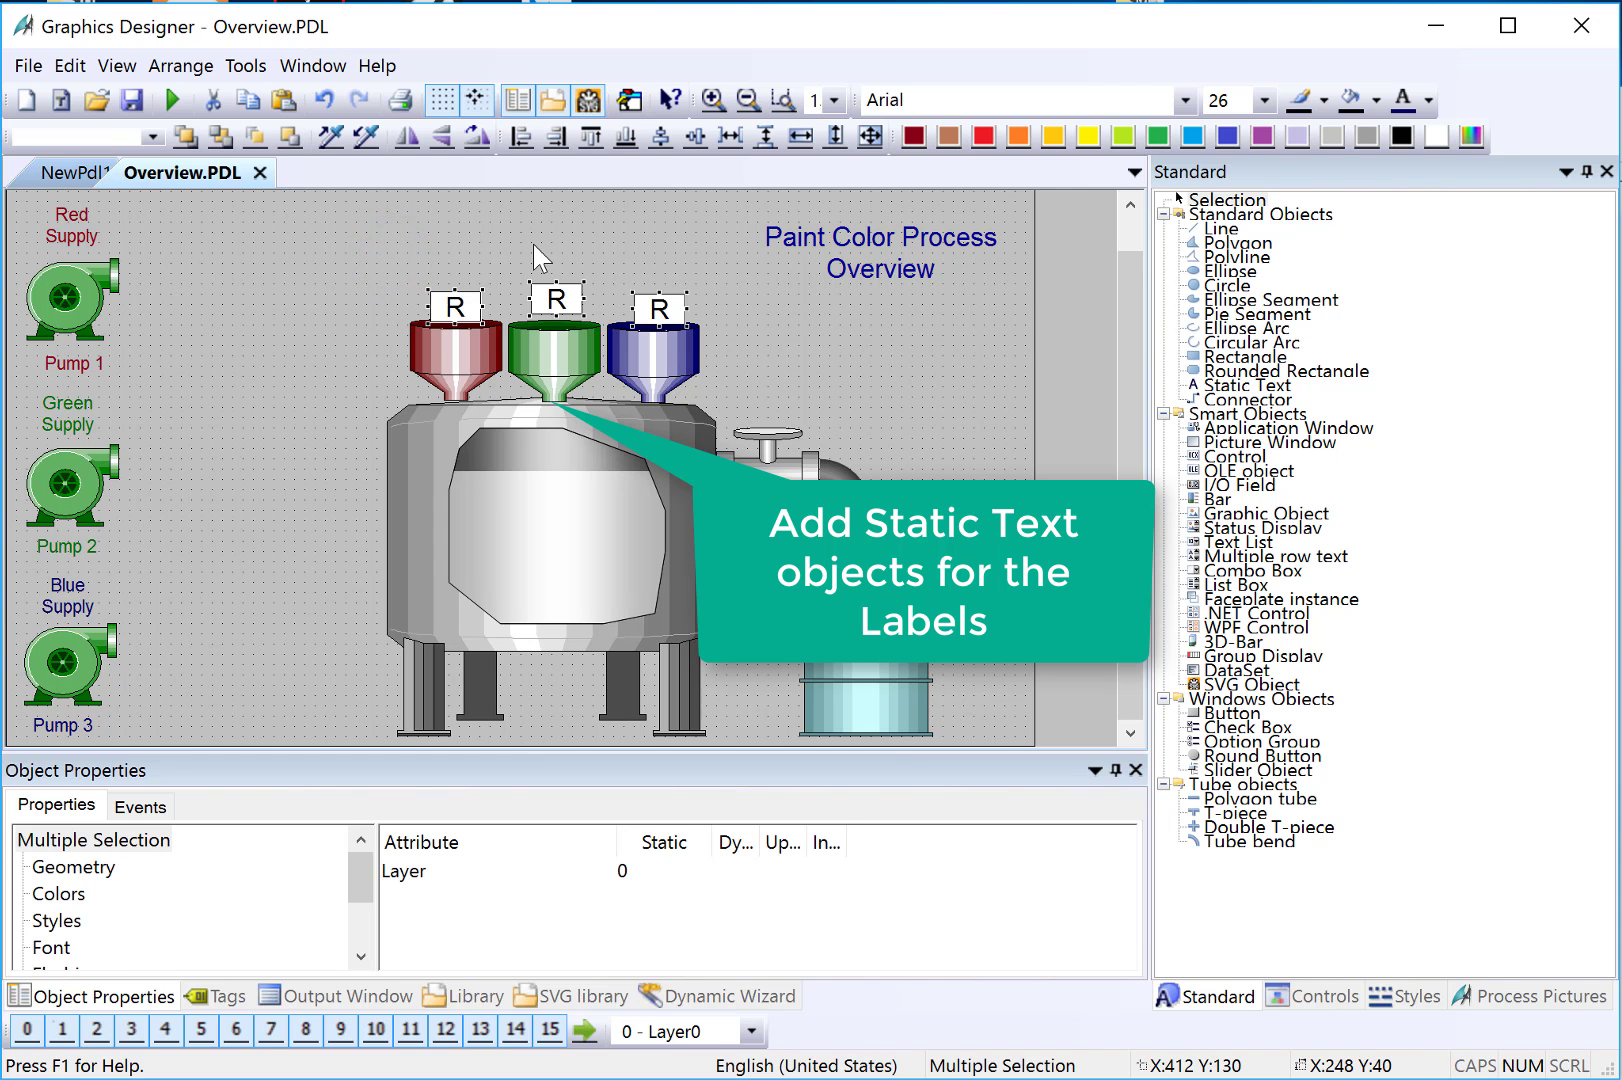
click(593, 143)
click(552, 300)
text(G)
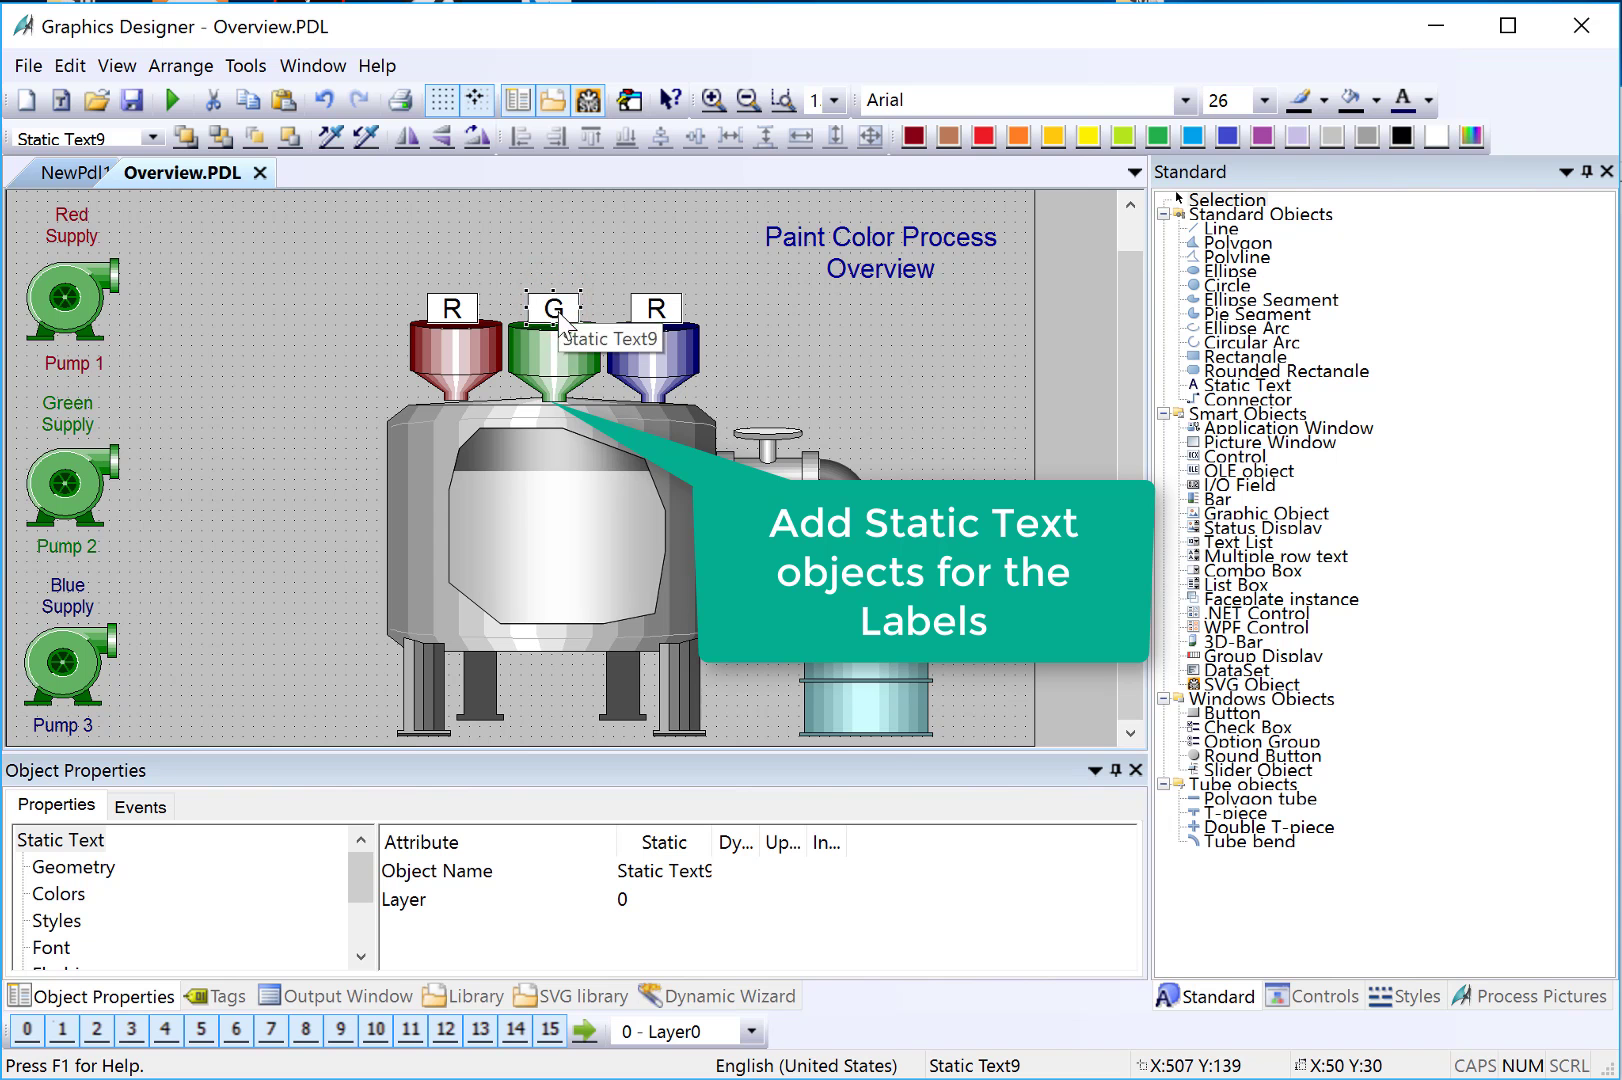
click(648, 310)
Step: Enter 'B' as the third label and give all three labels fill pattern 6
text(B)
drag(402, 267, 705, 332)
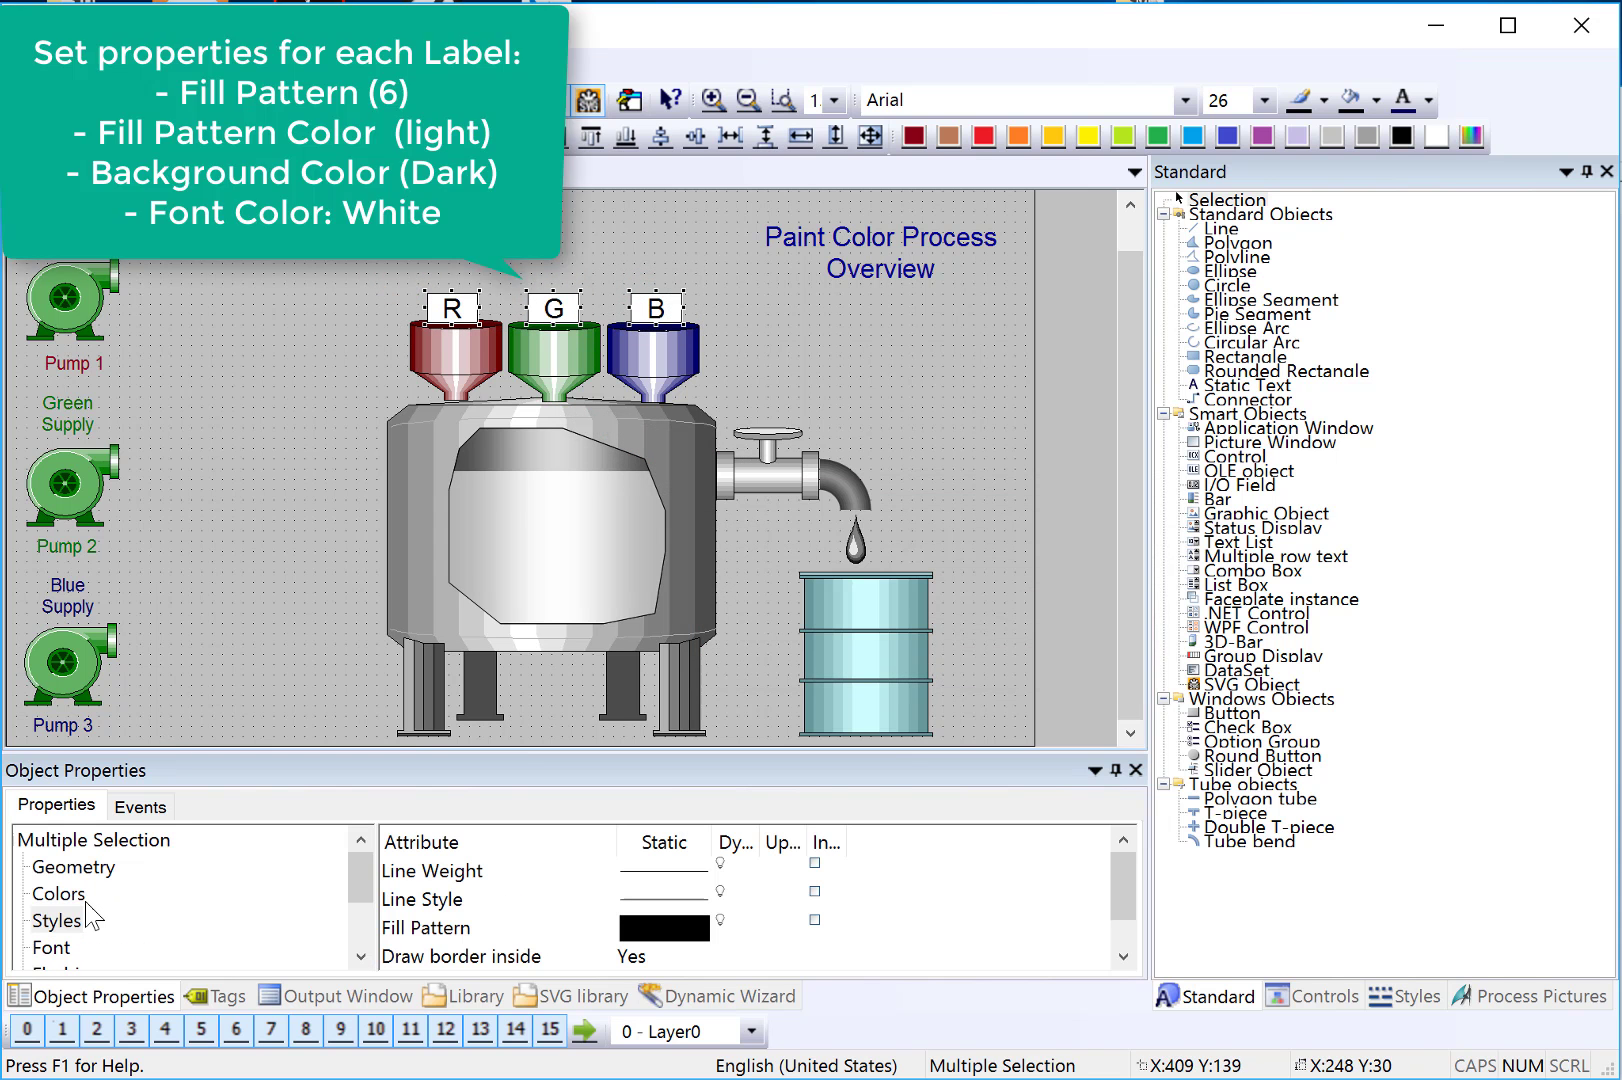
double_click(460, 930)
click(517, 690)
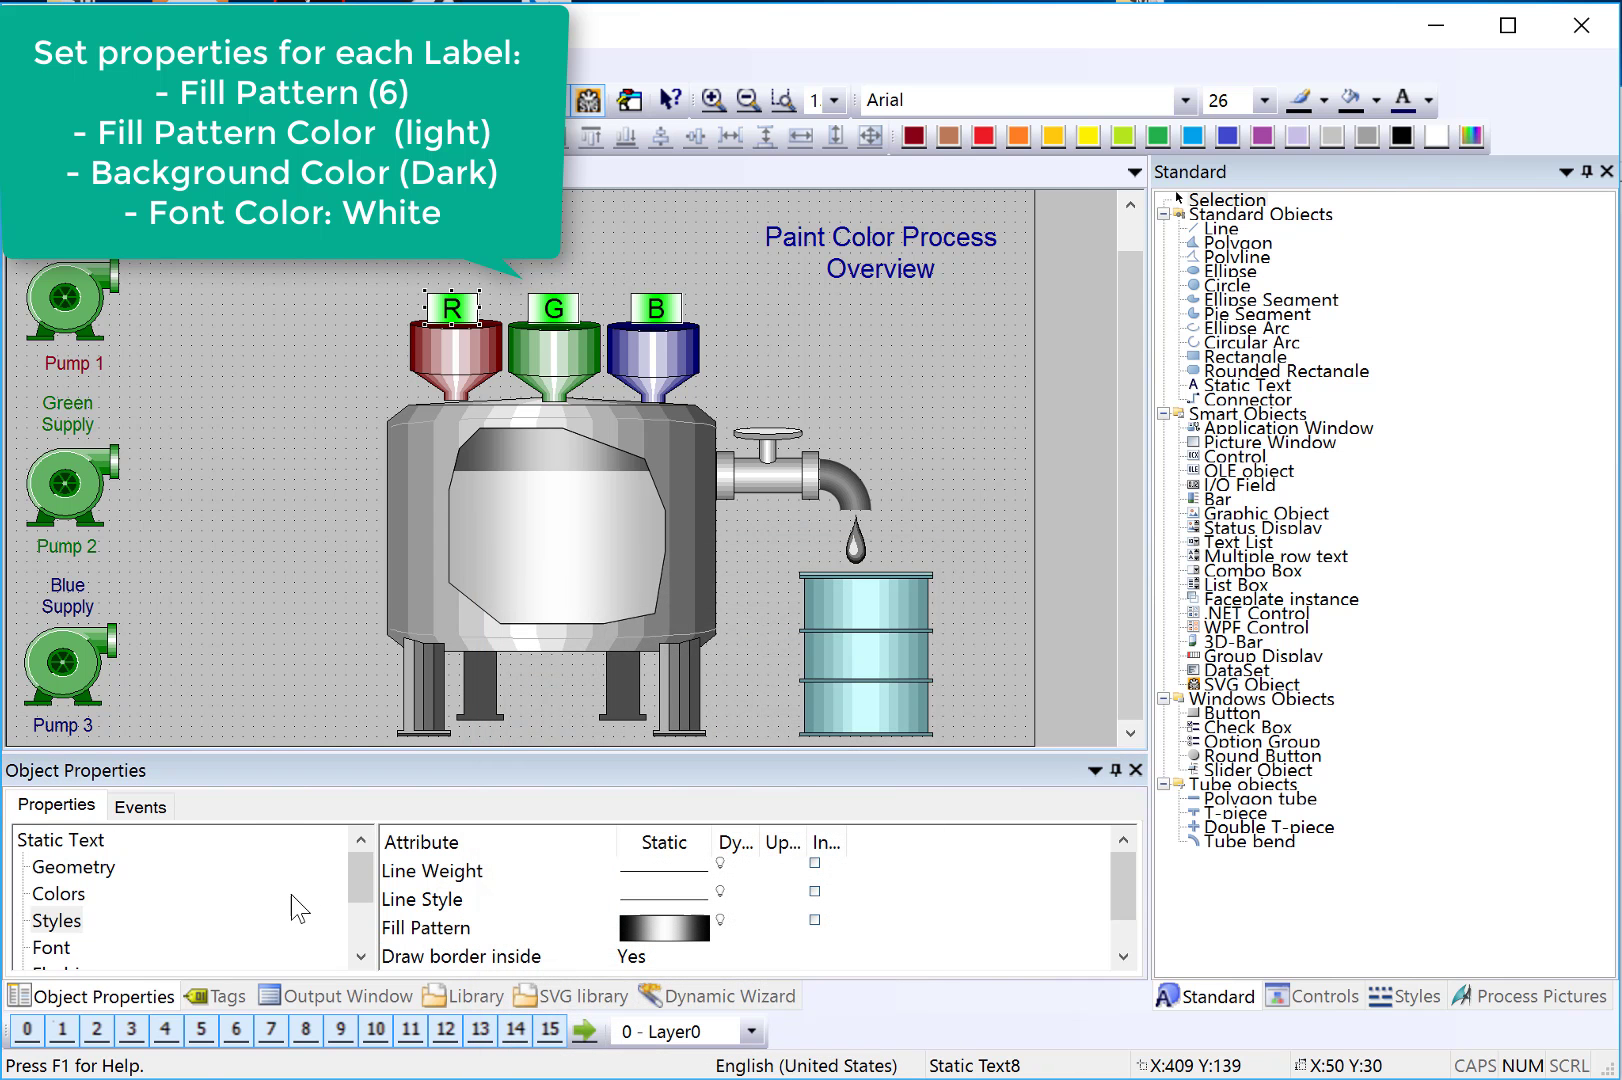
Step: Give the R label a red pattern colour, dark red background and white text
click(58, 893)
double_click(450, 956)
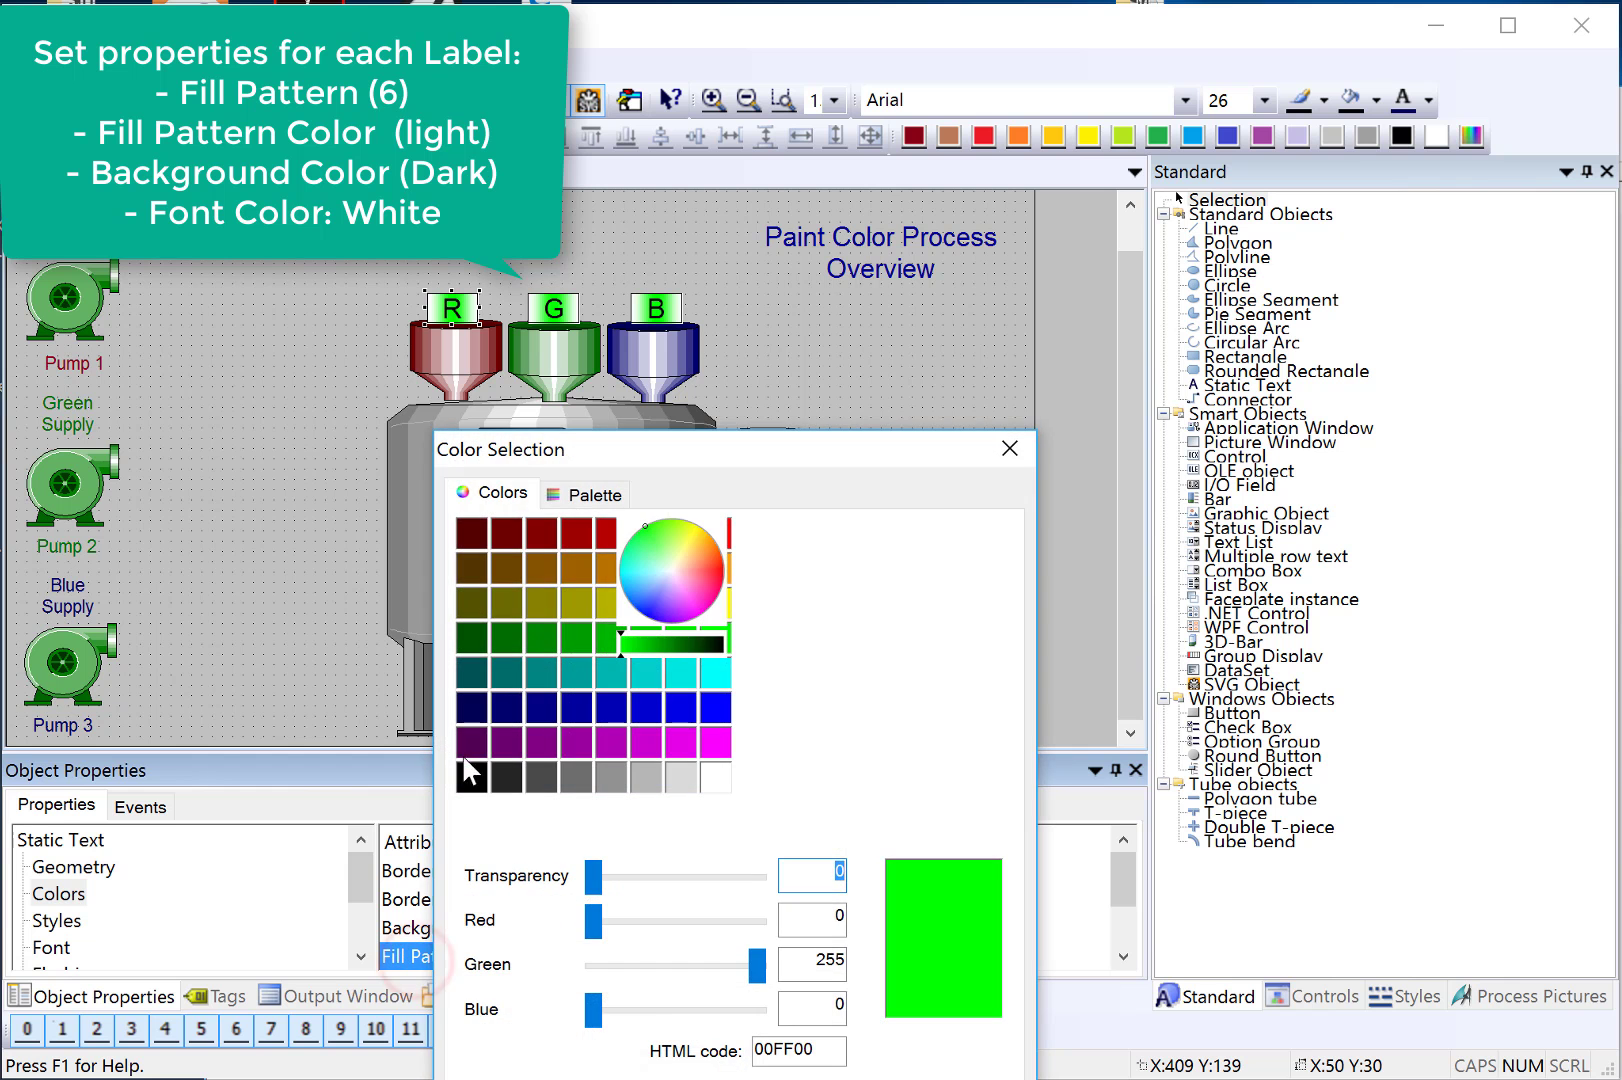
double_click(463, 750)
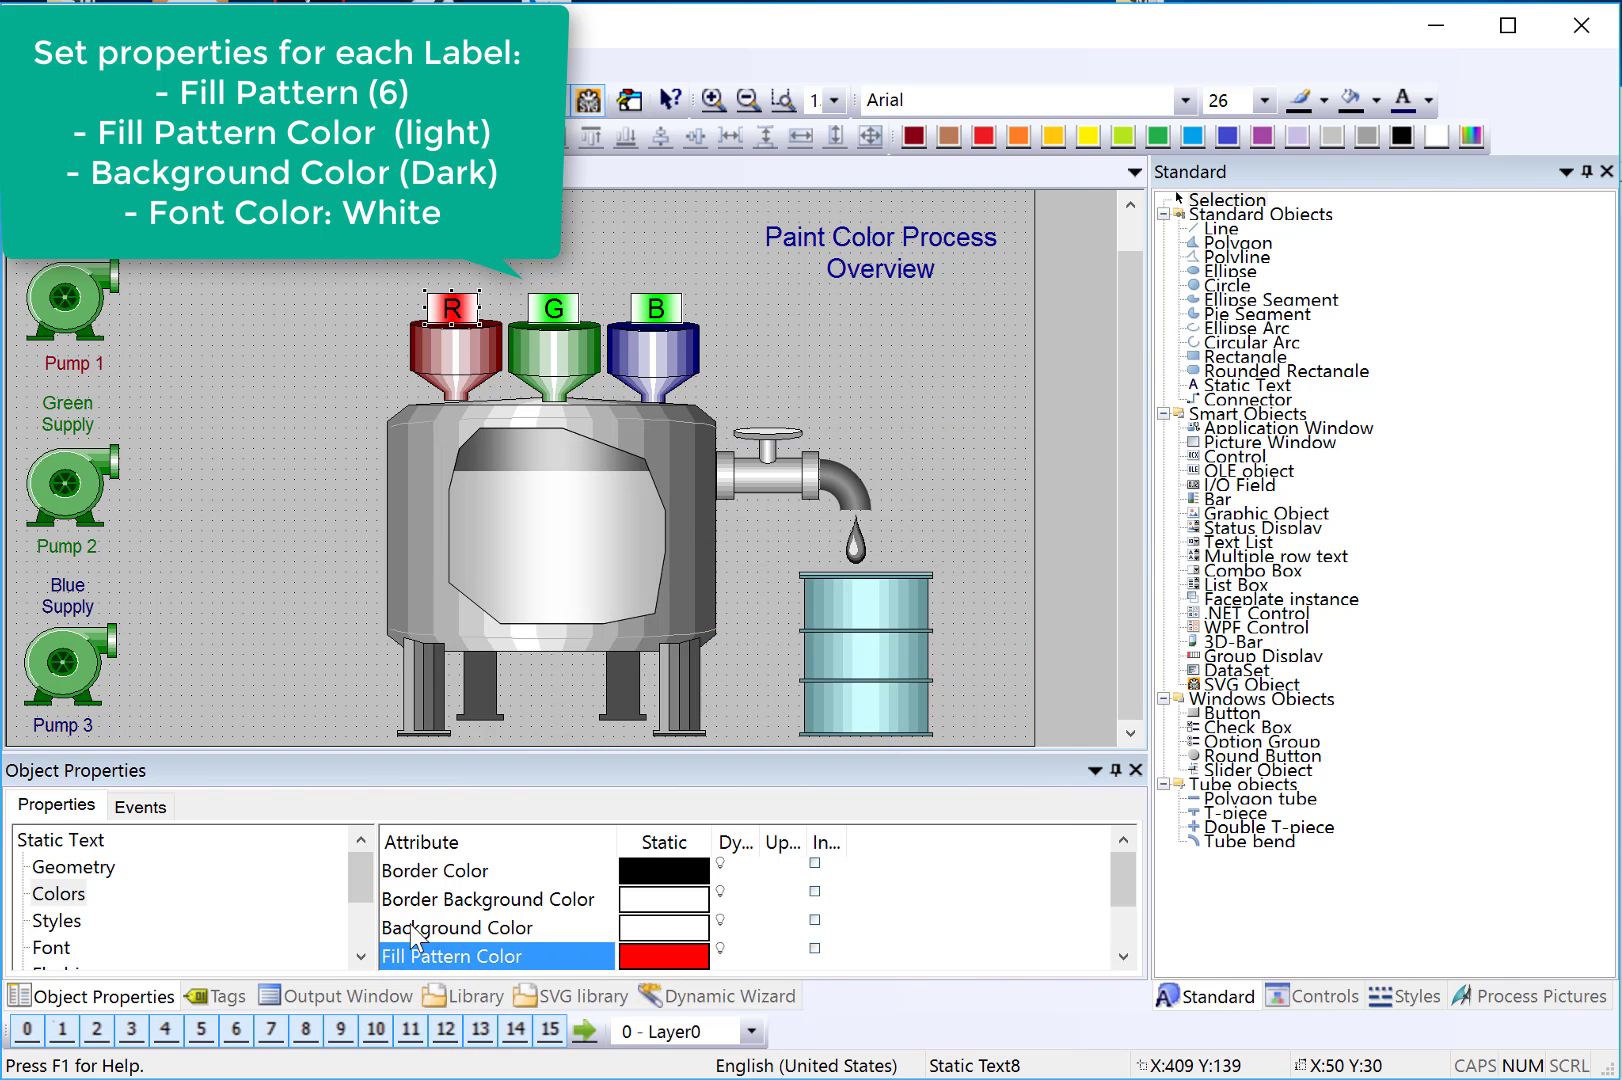
double_click(411, 927)
click(467, 532)
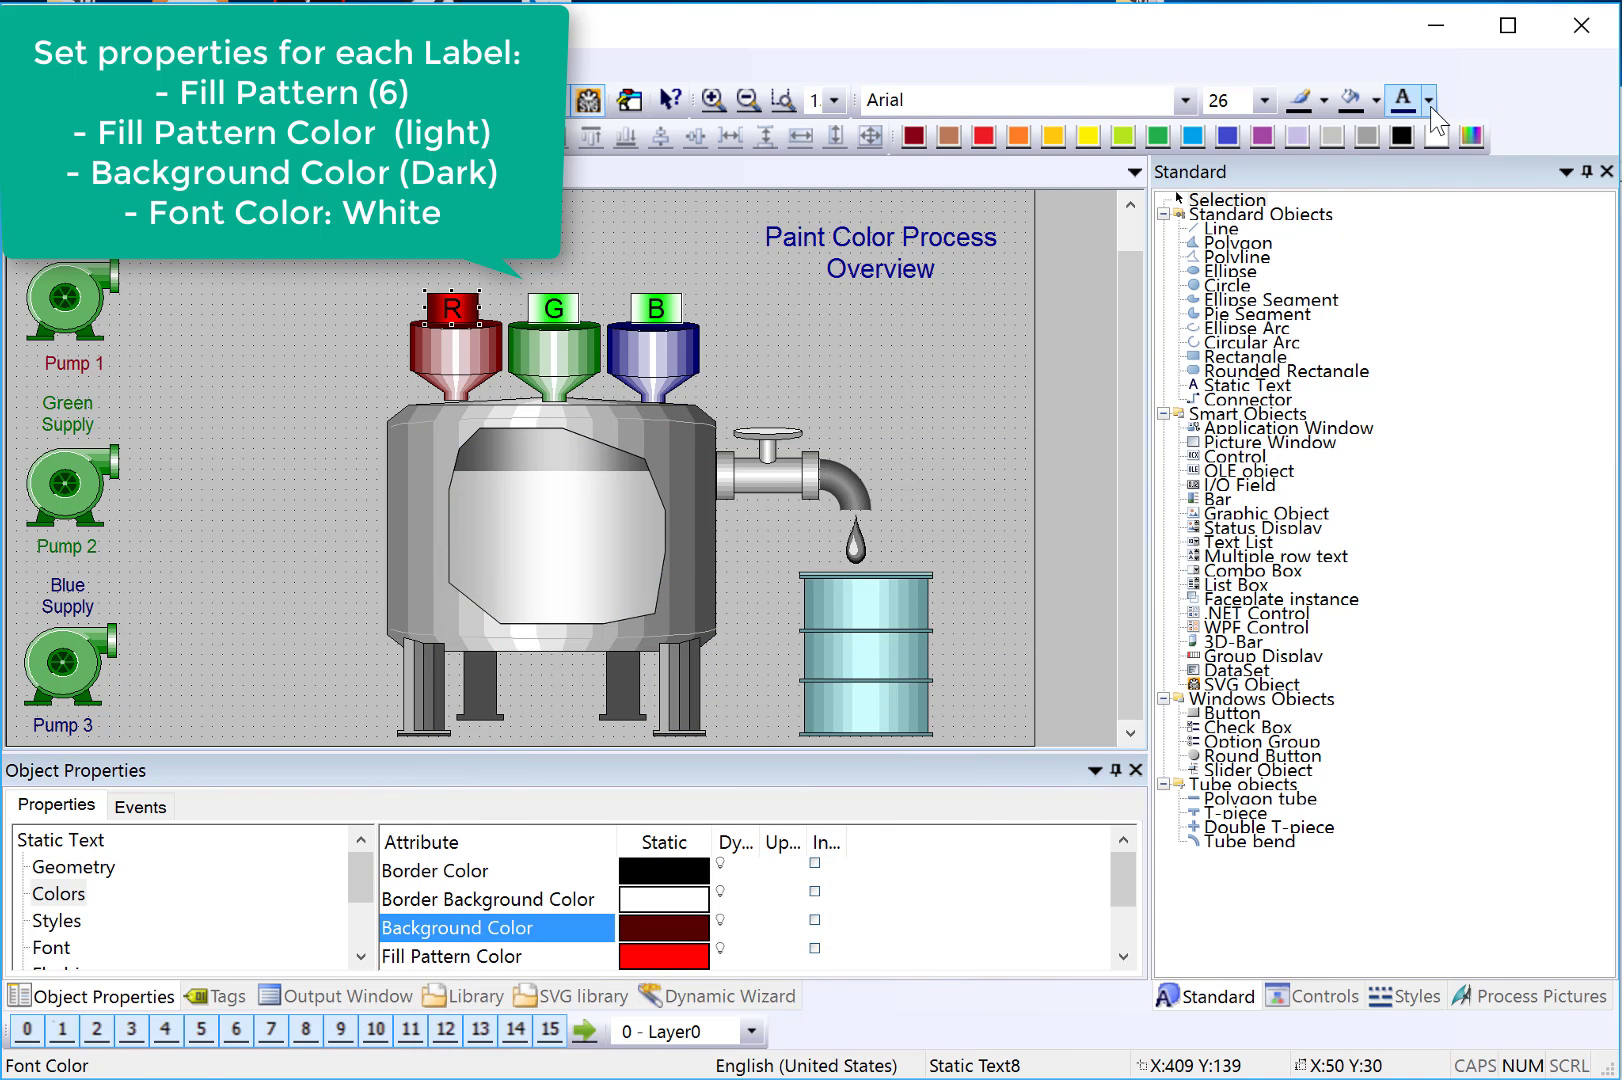
click(1430, 102)
click(1516, 262)
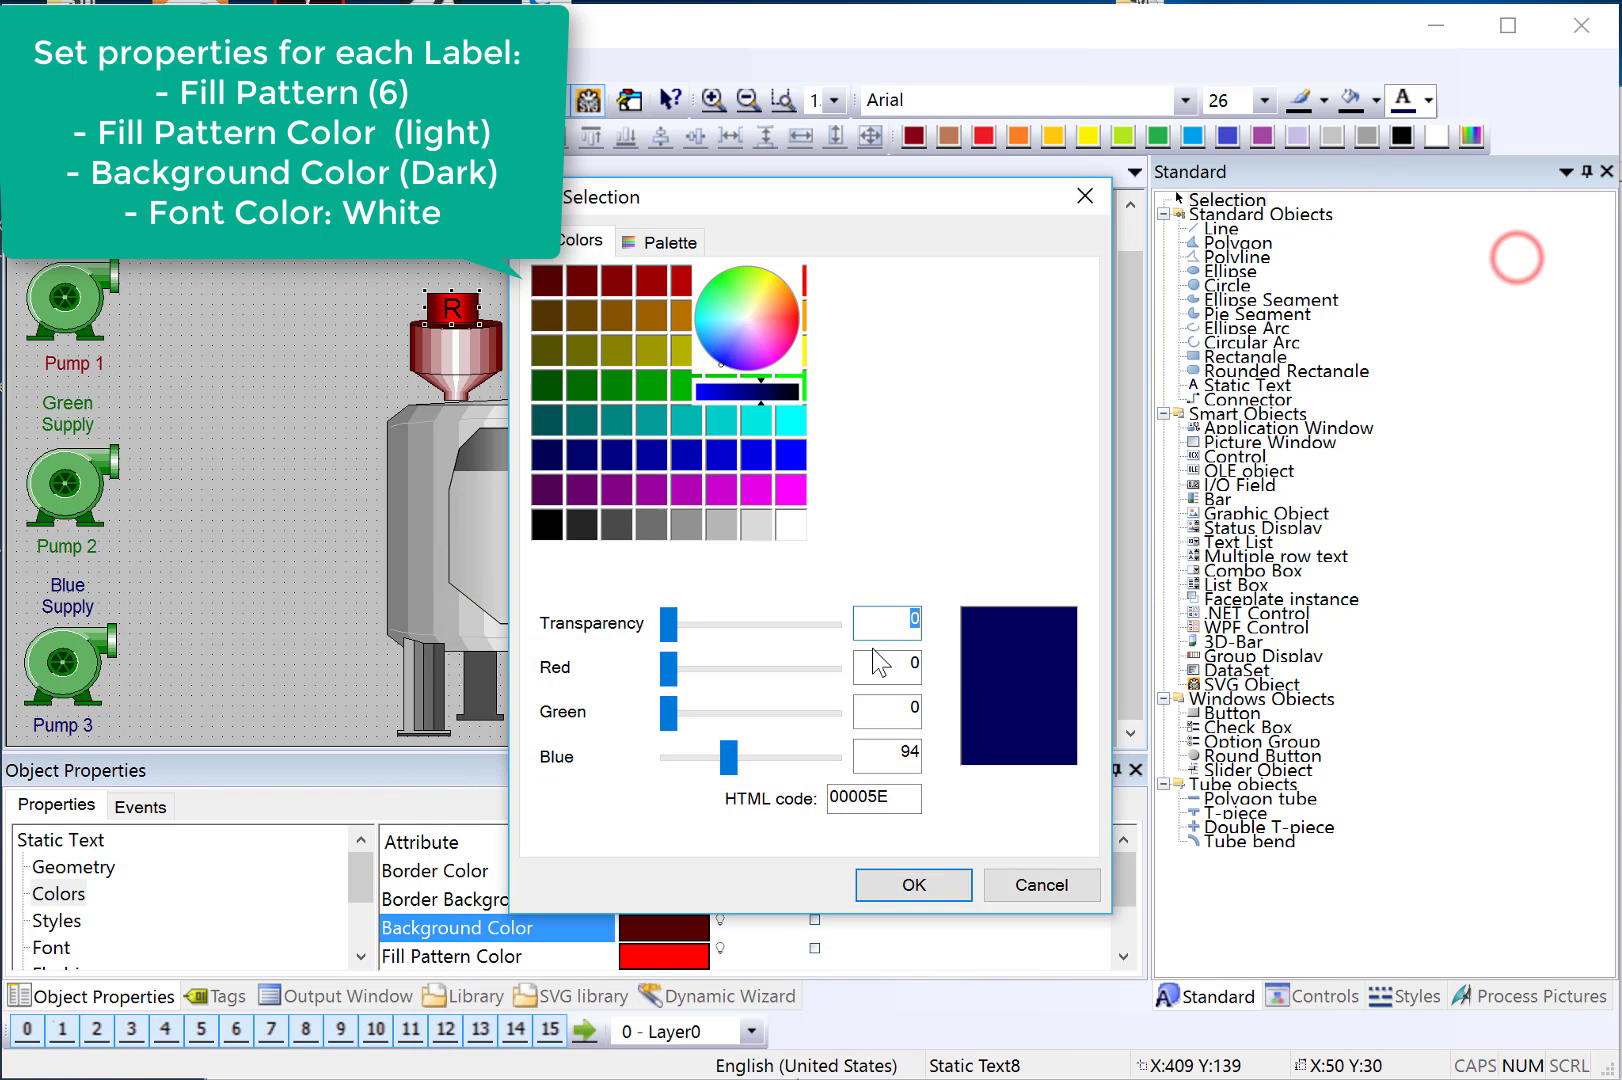
click(790, 523)
click(912, 886)
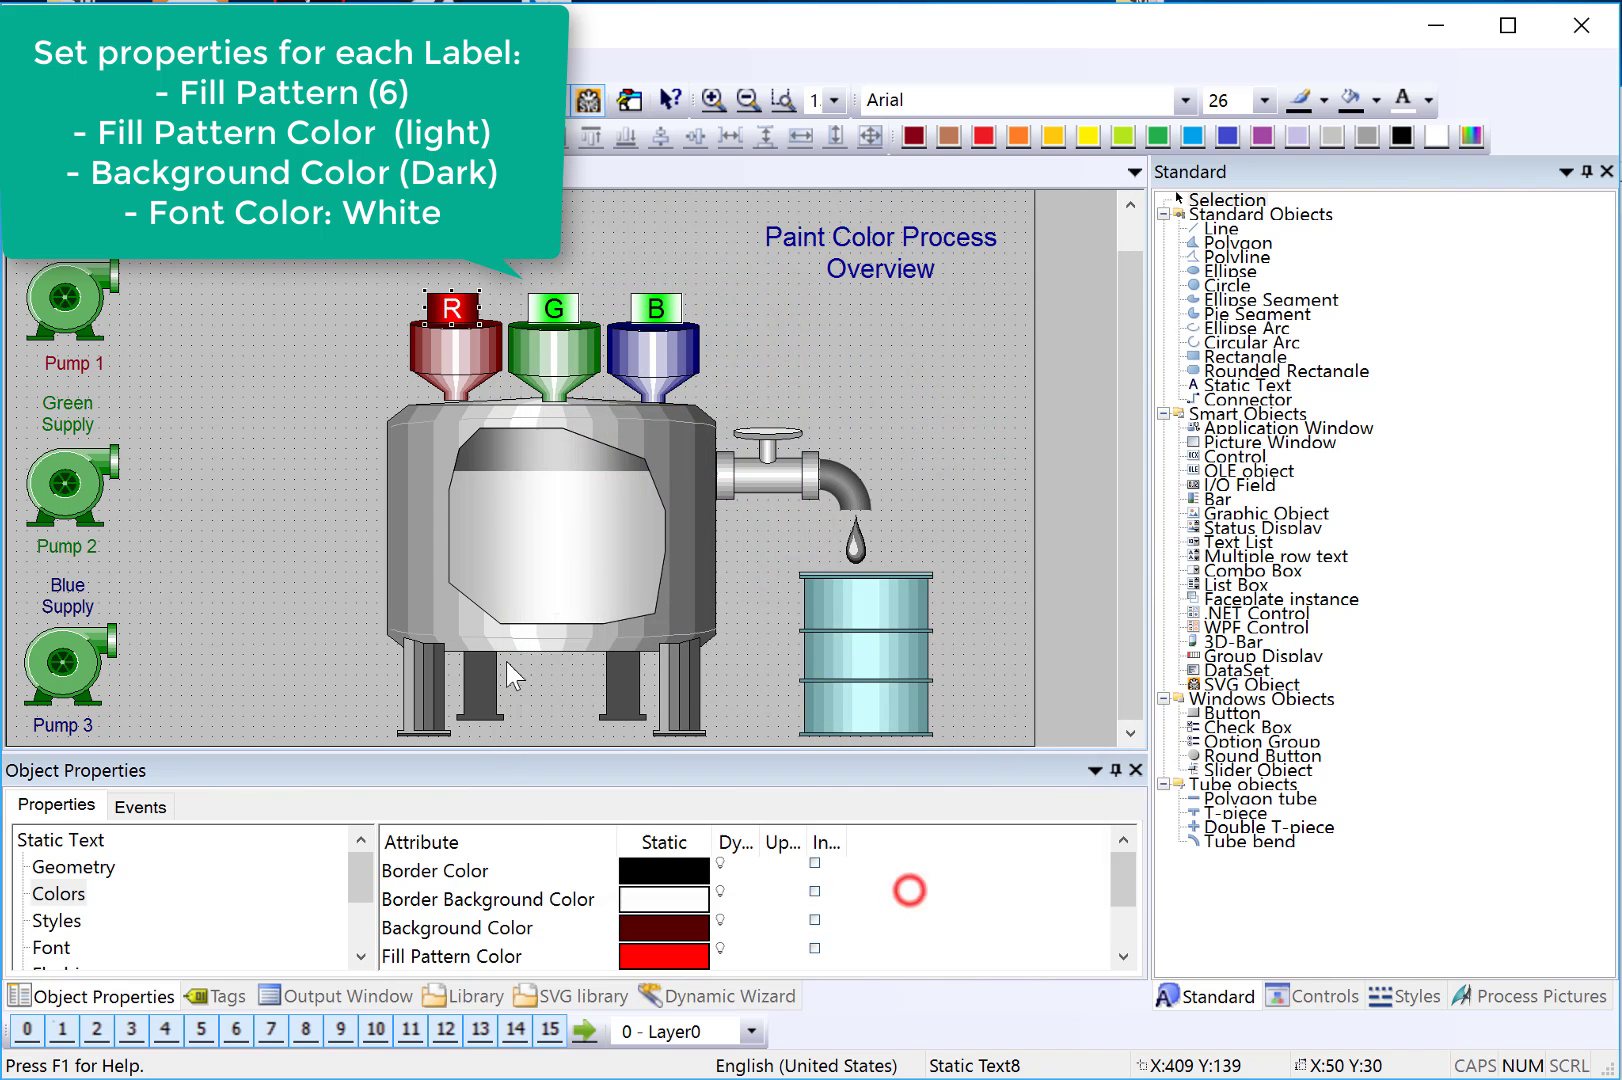
Step: Give the G label a green pattern colour and dark green background
key(Tab)
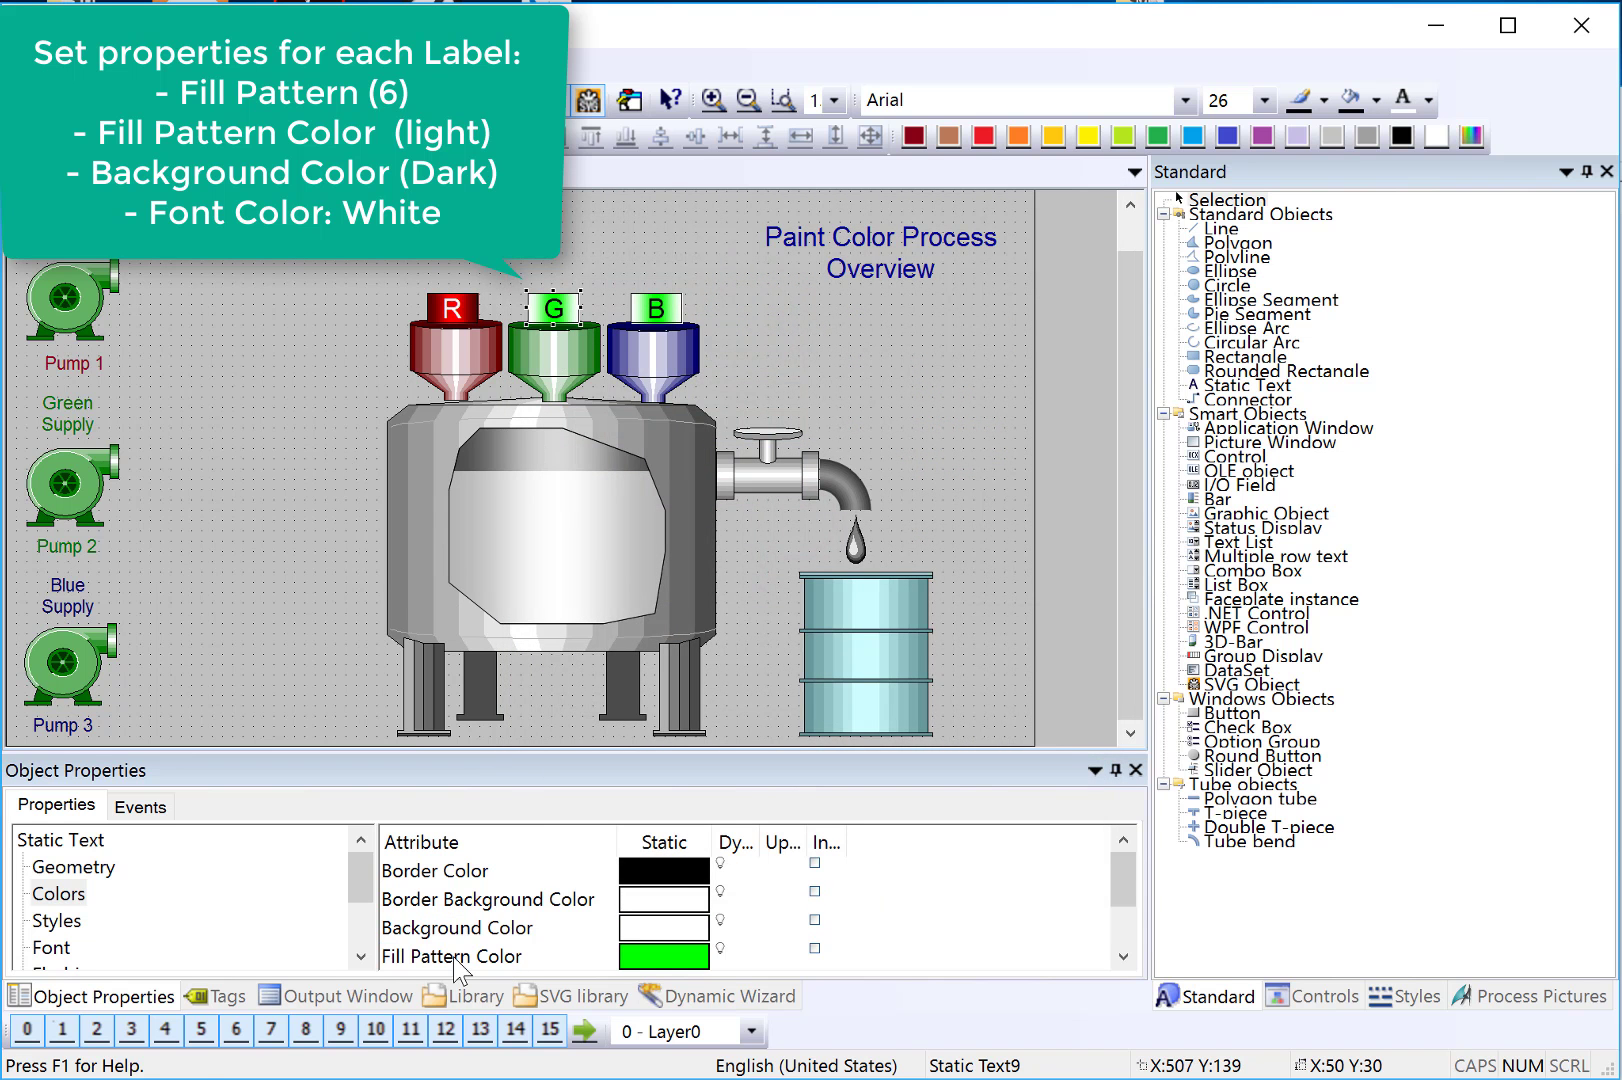
double_click(460, 960)
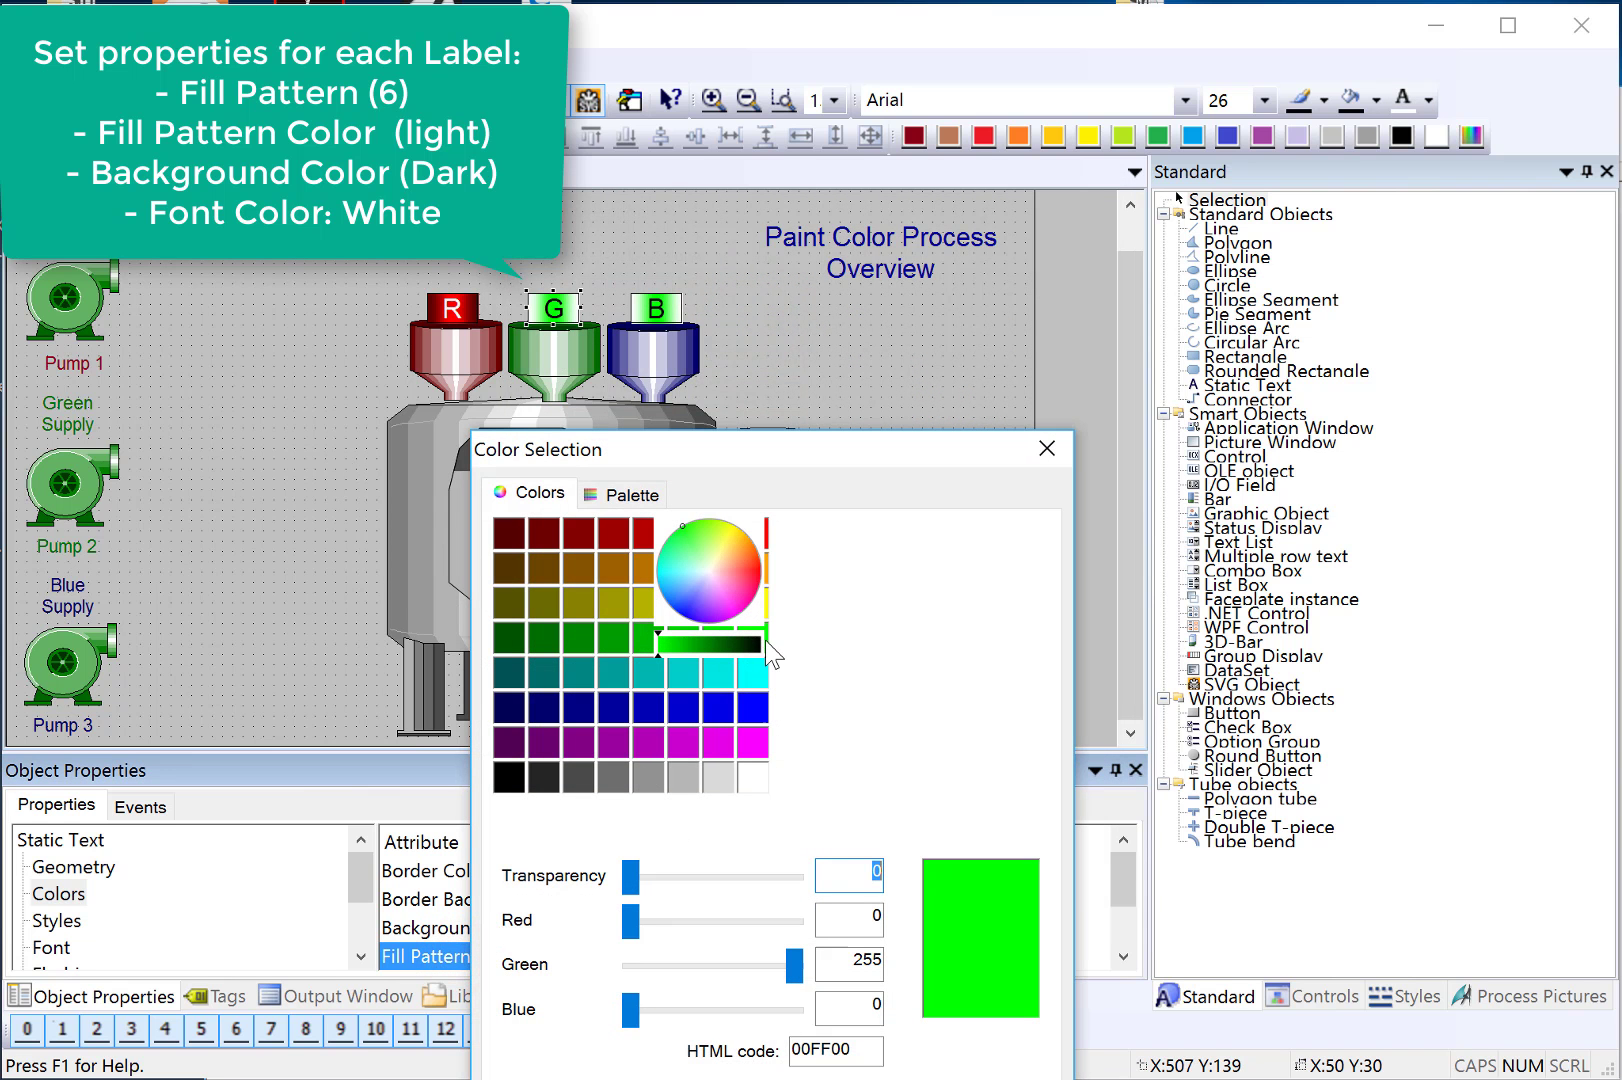
click(765, 631)
key(Return)
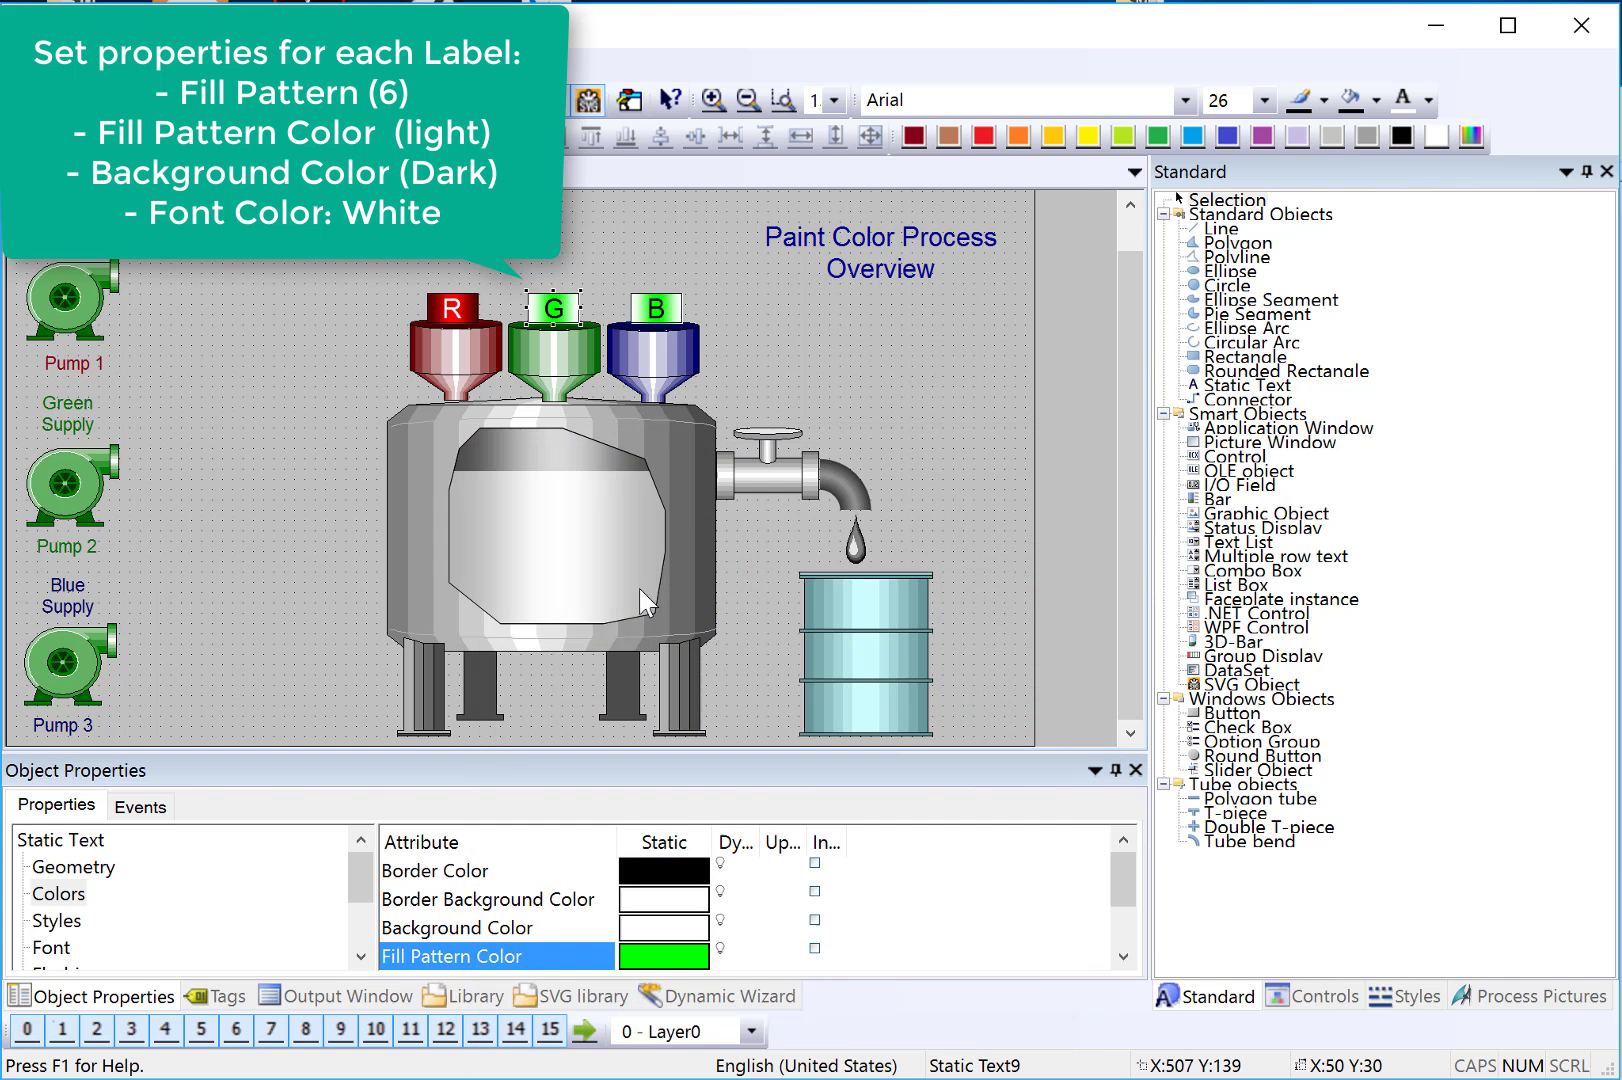
double_click(504, 926)
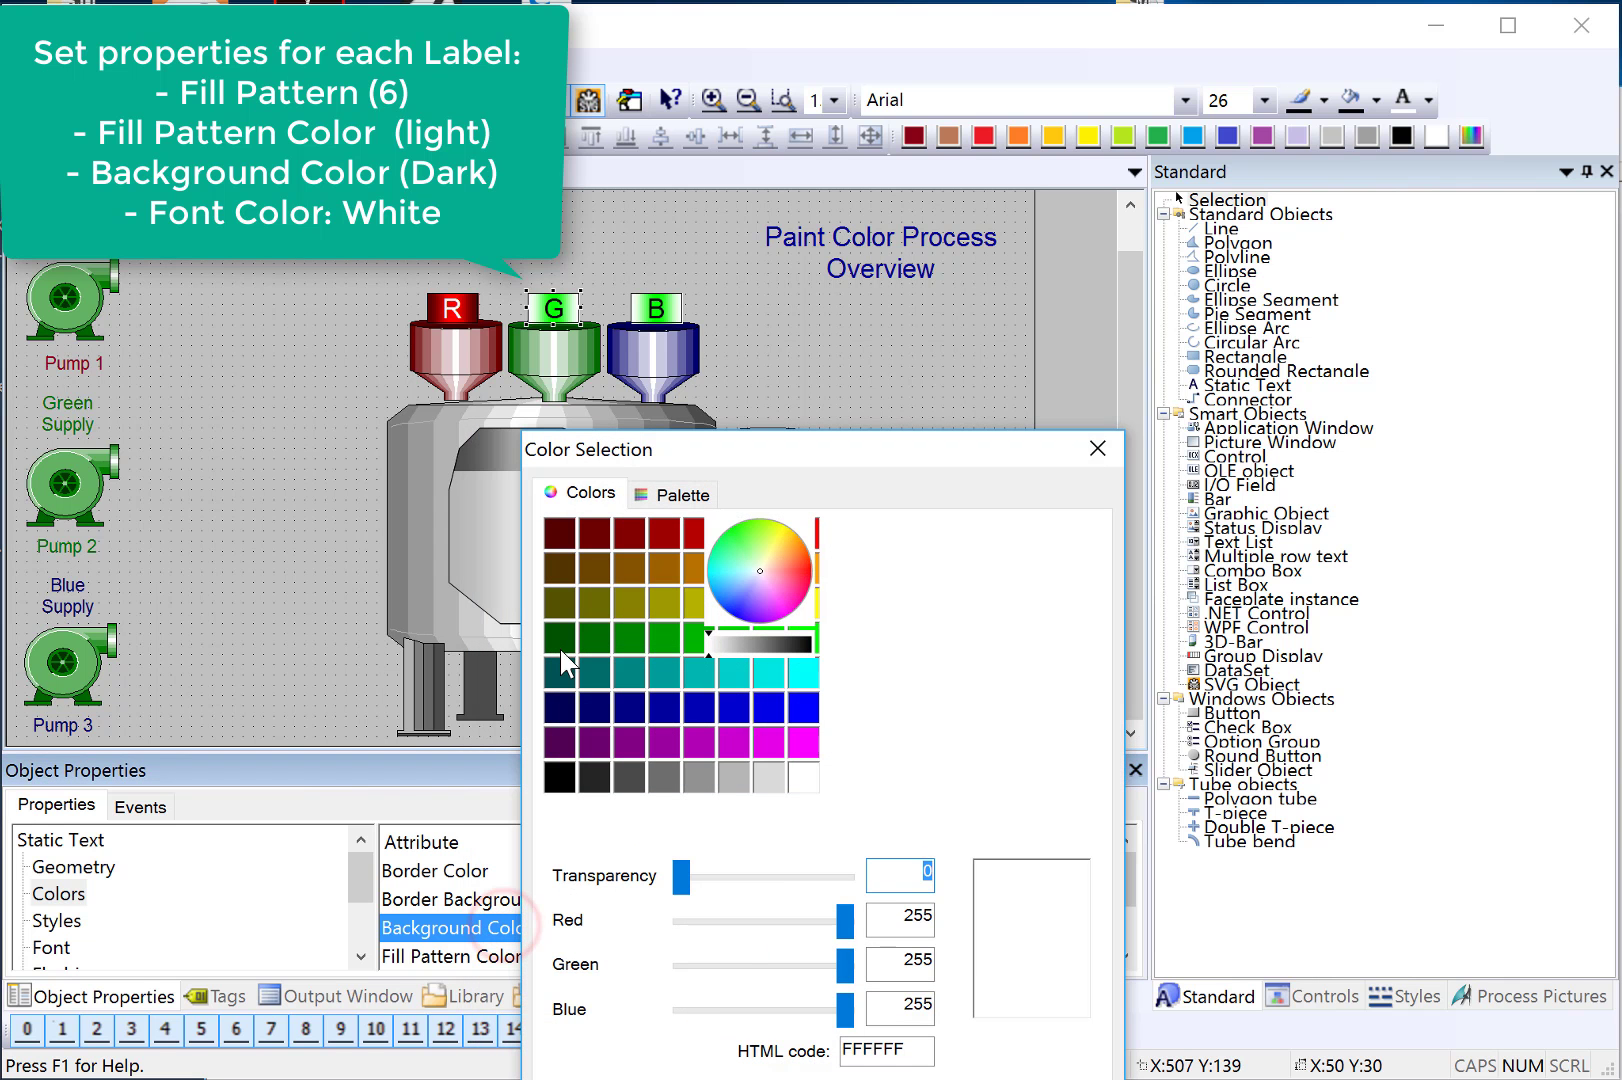
click(555, 637)
key(Return)
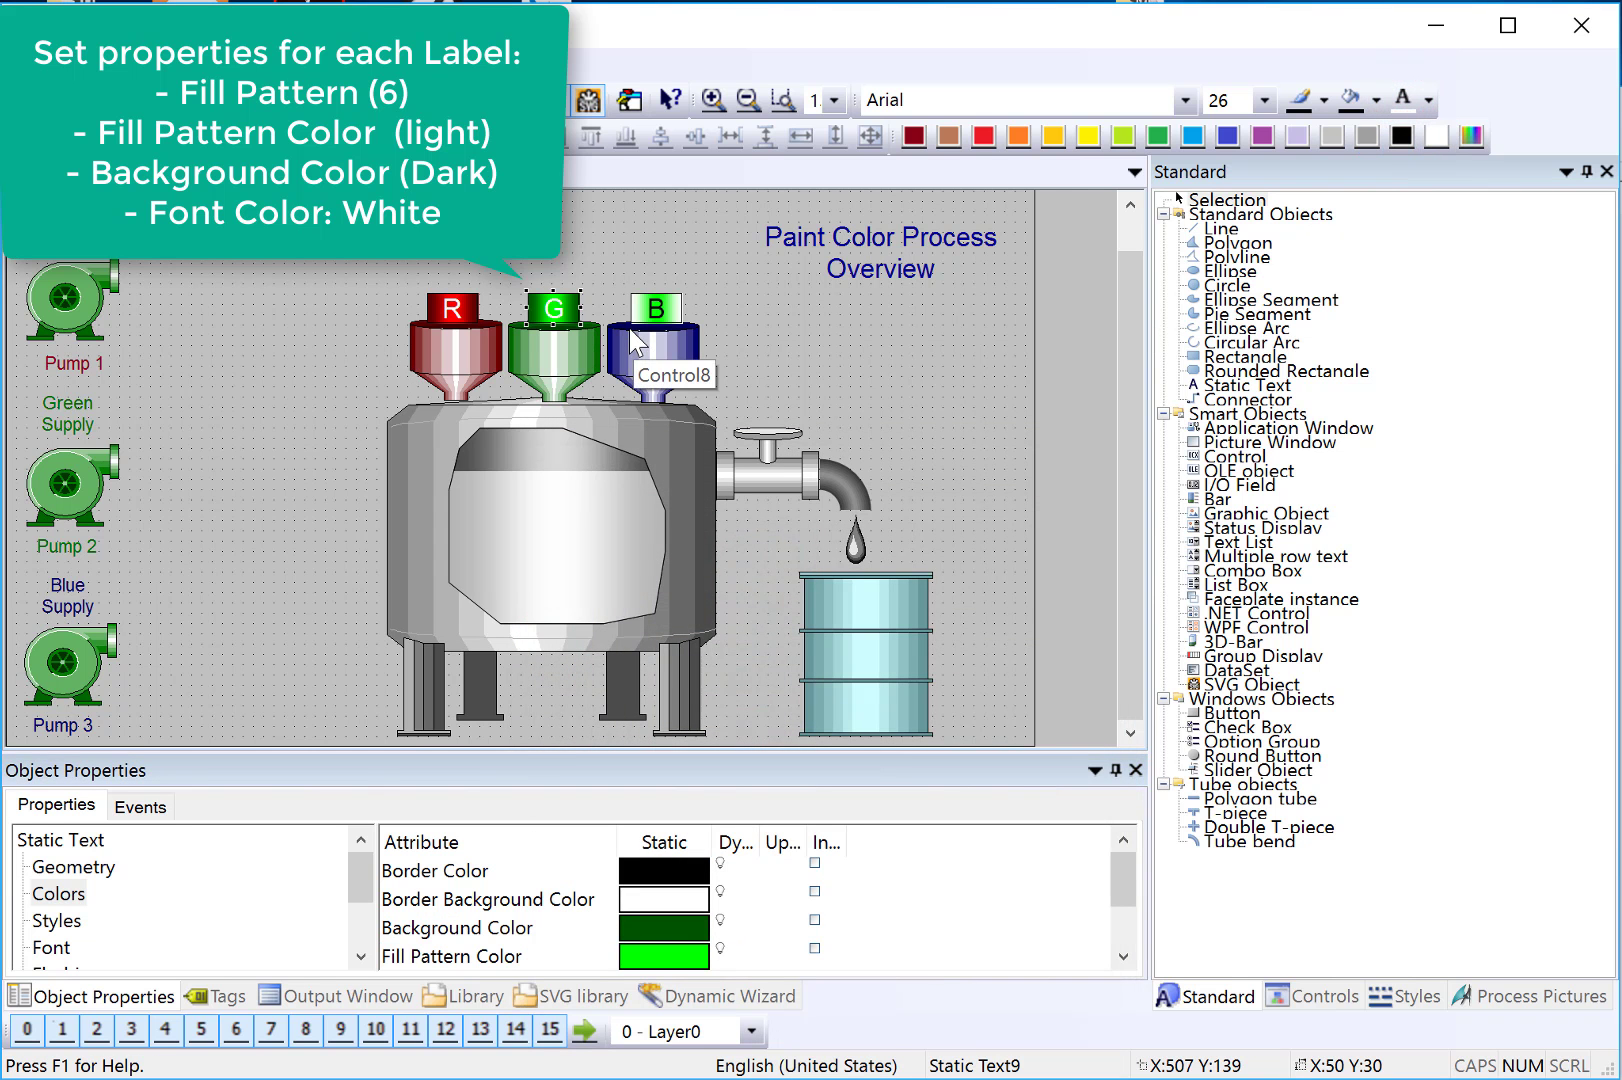
Step: Give the B label a blue pattern, dark navy (000054) background and white text
click(652, 315)
click(481, 957)
double_click(481, 958)
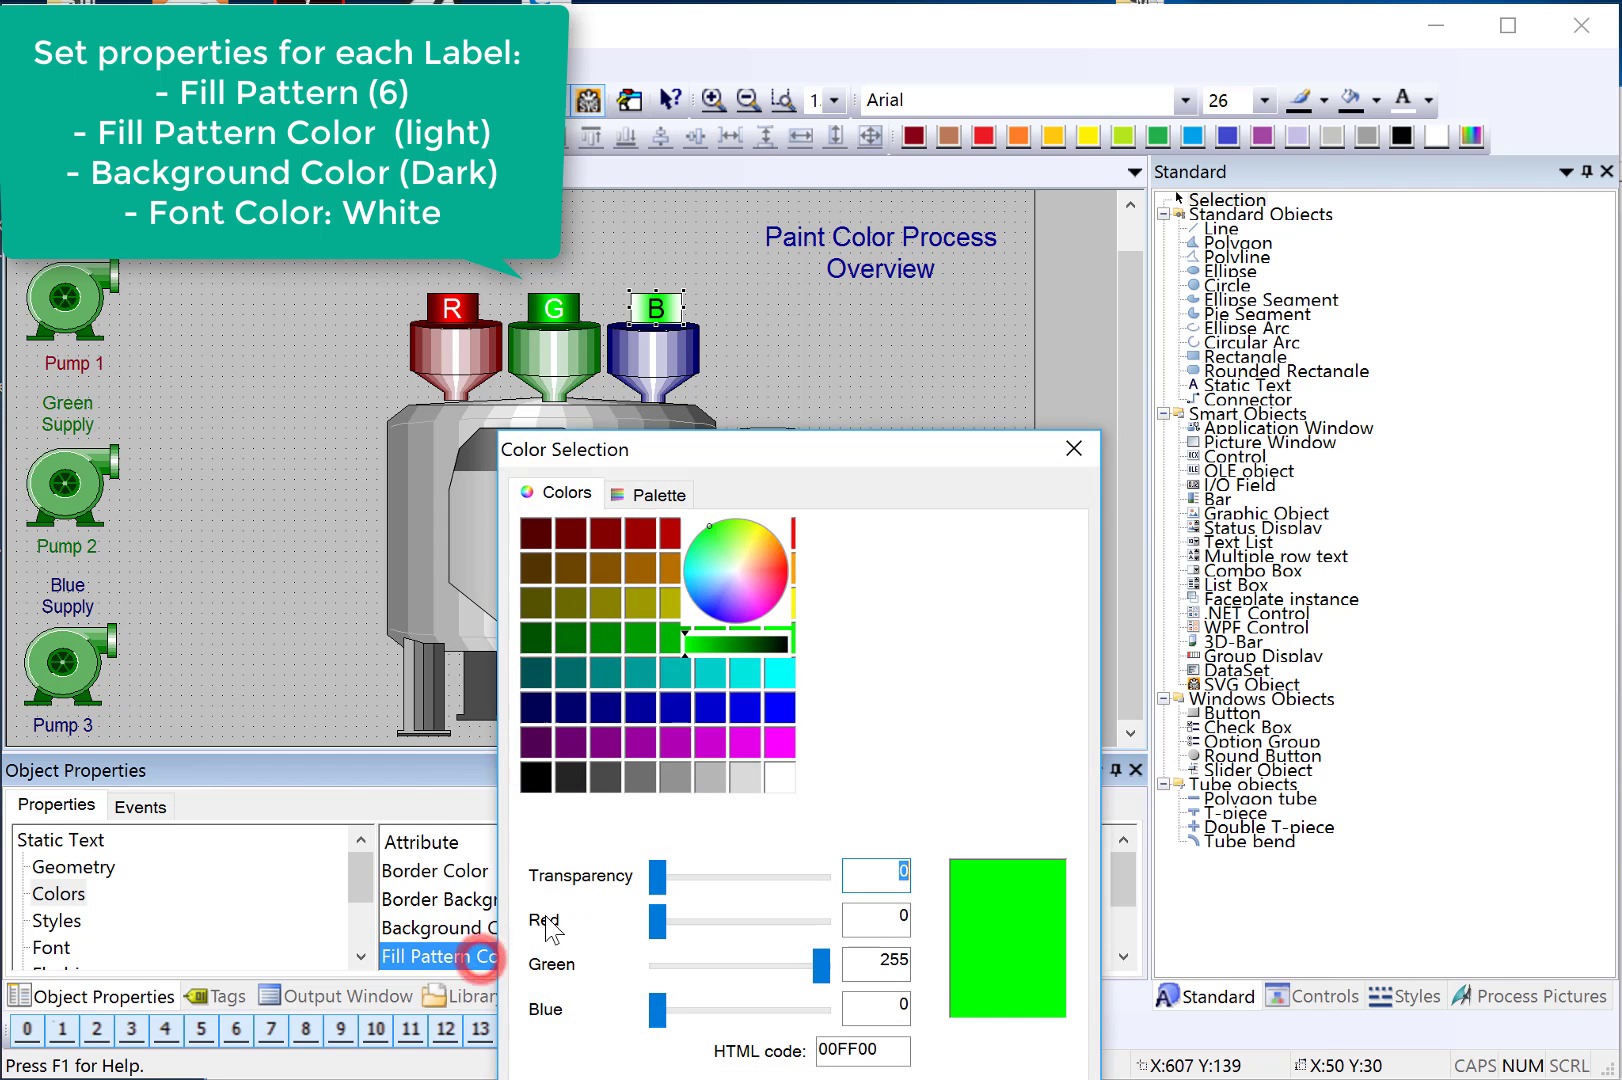
click(778, 713)
key(Return)
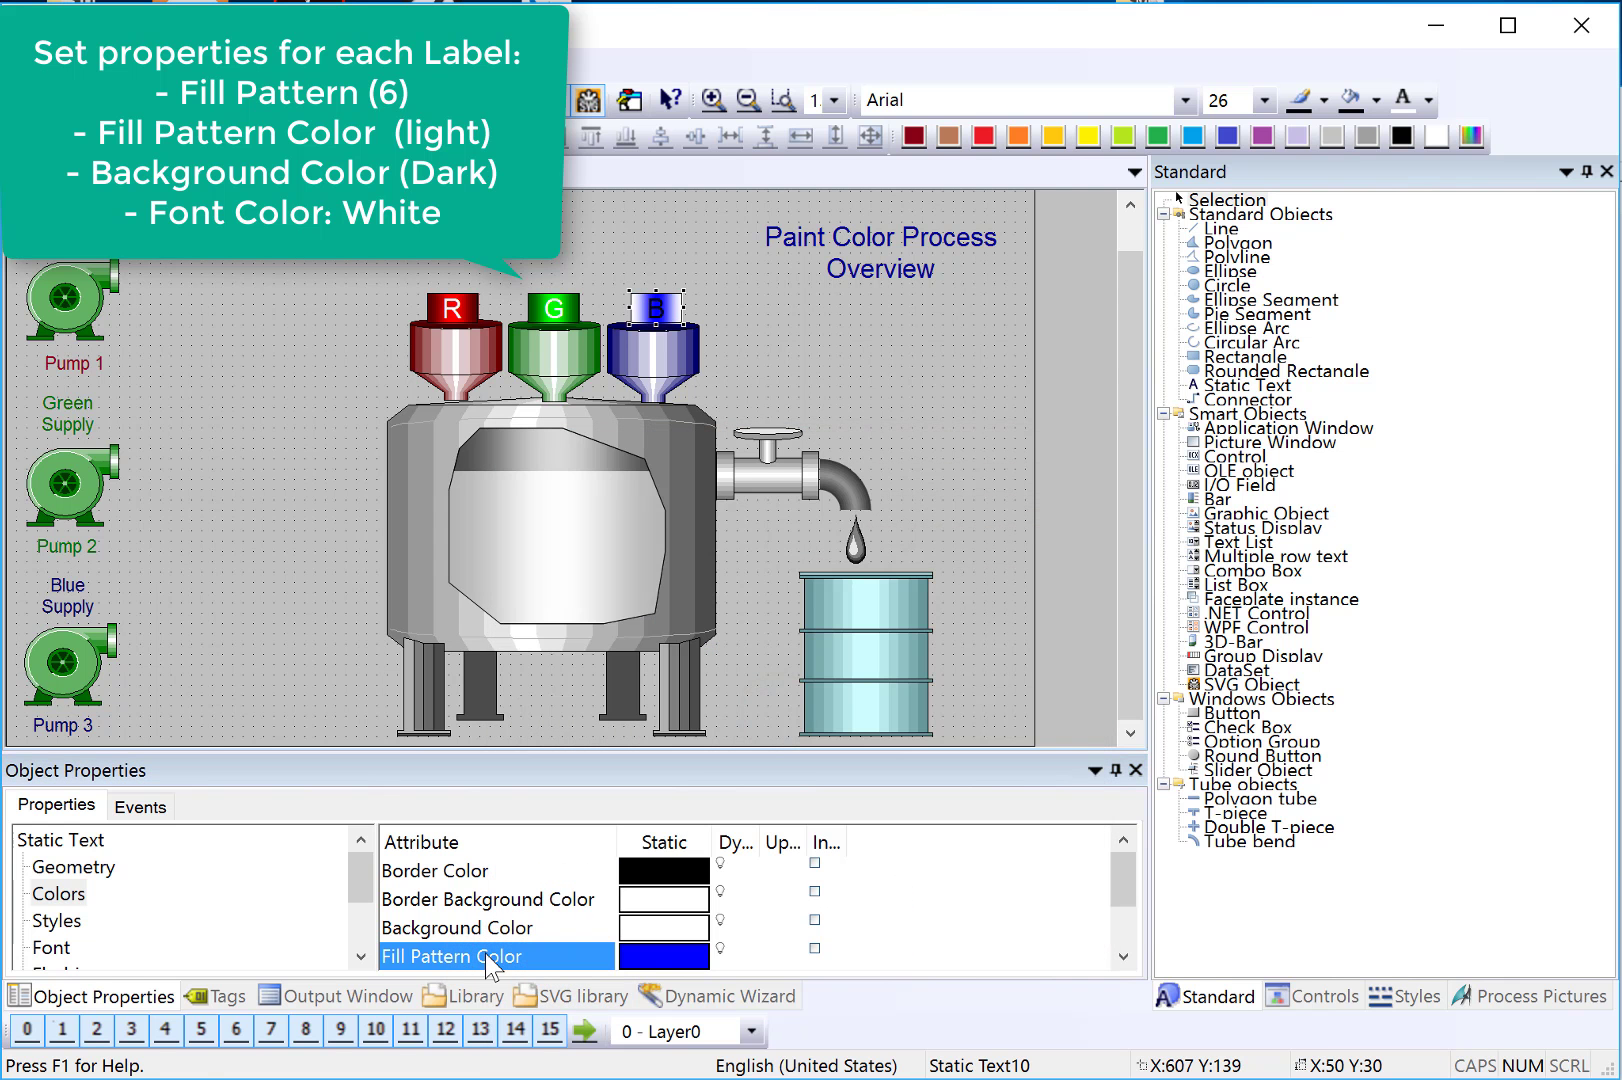
click(483, 928)
double_click(483, 928)
click(514, 705)
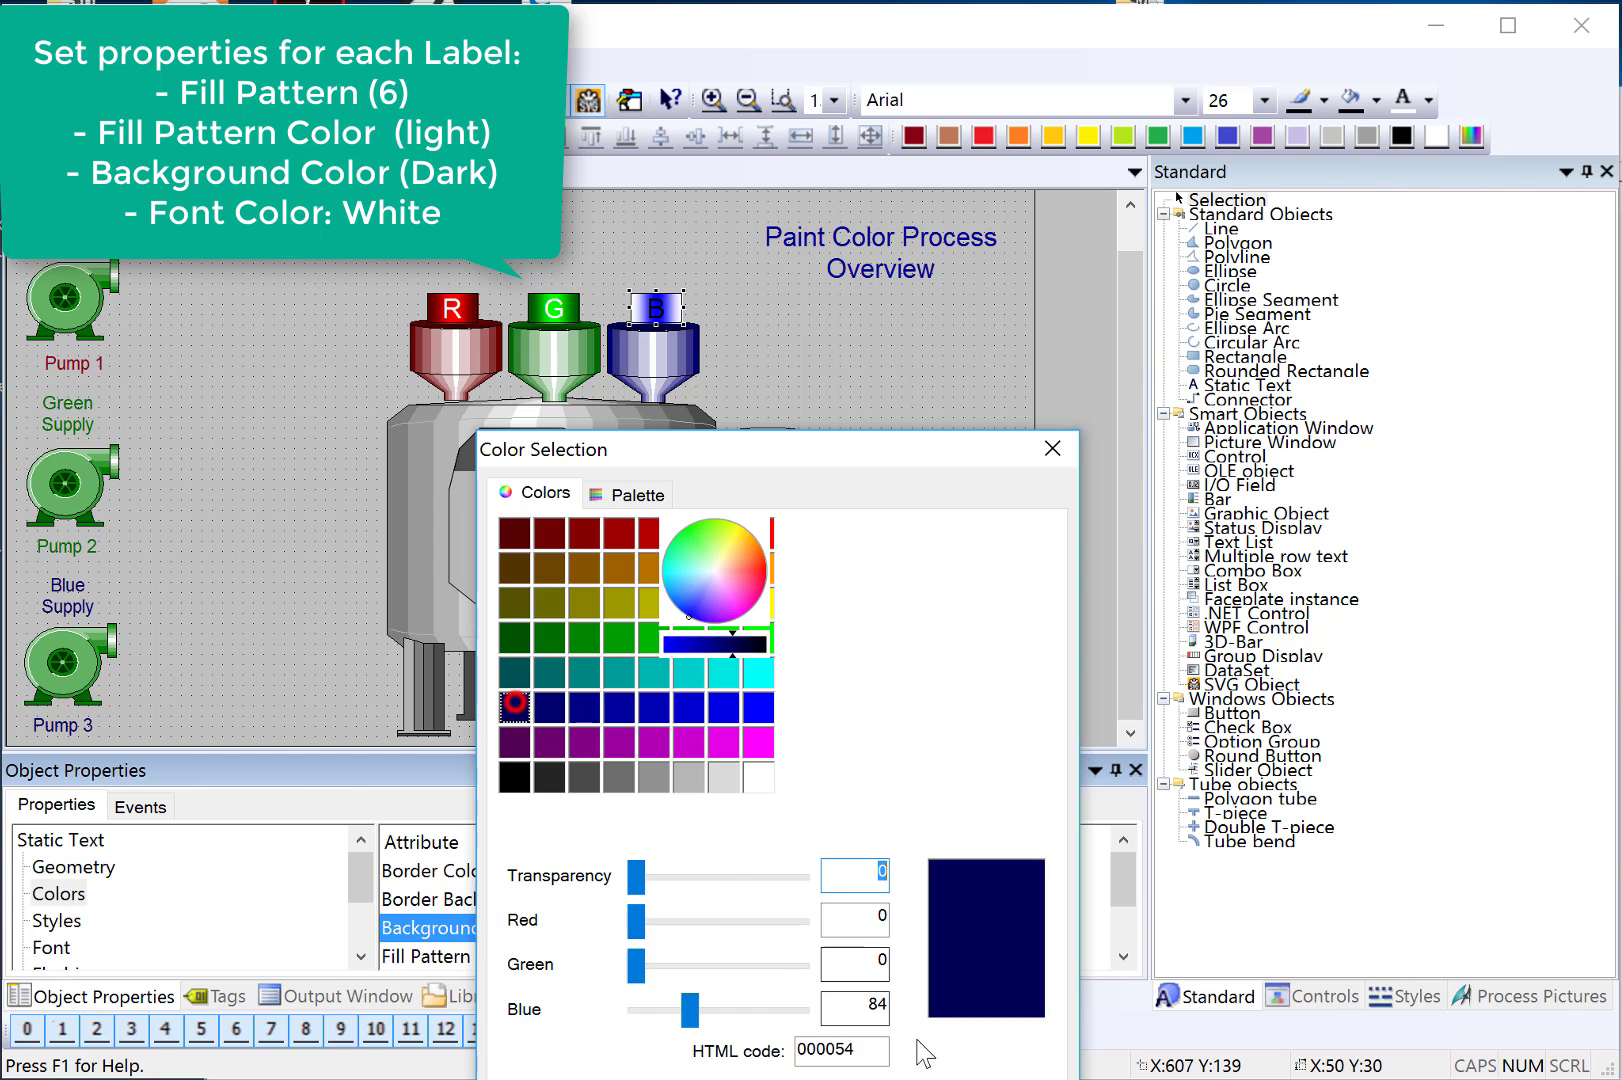
key(Return)
click(1402, 99)
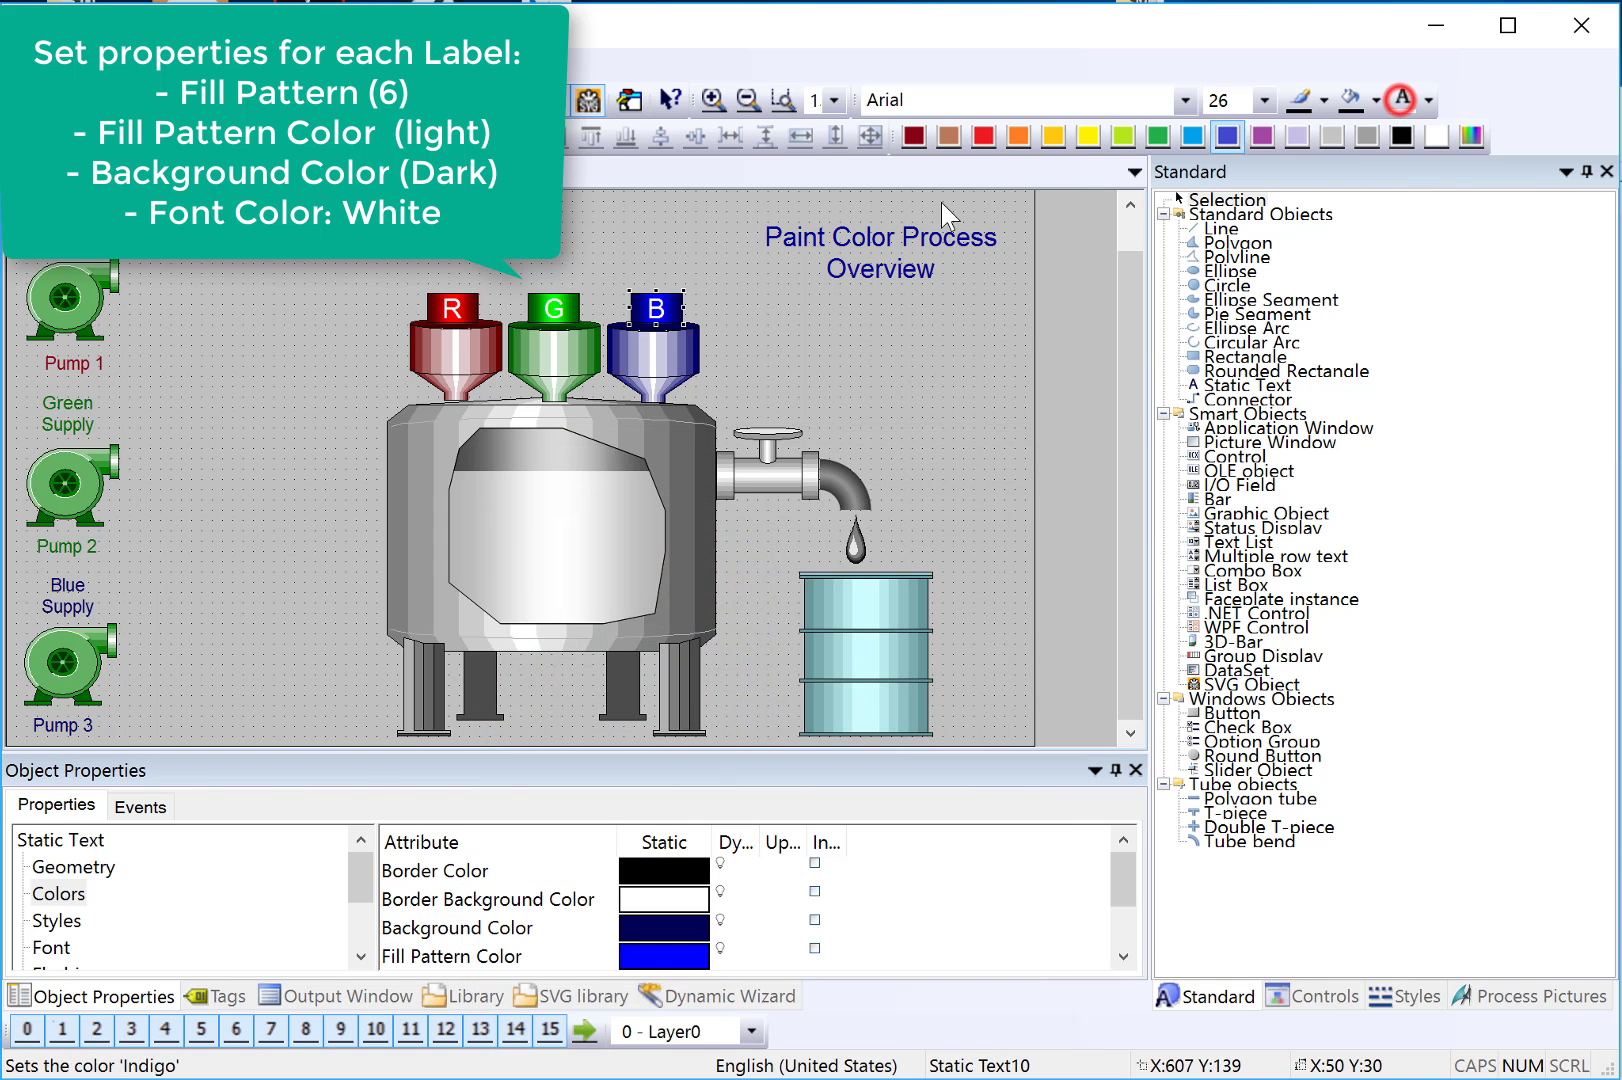
click(380, 272)
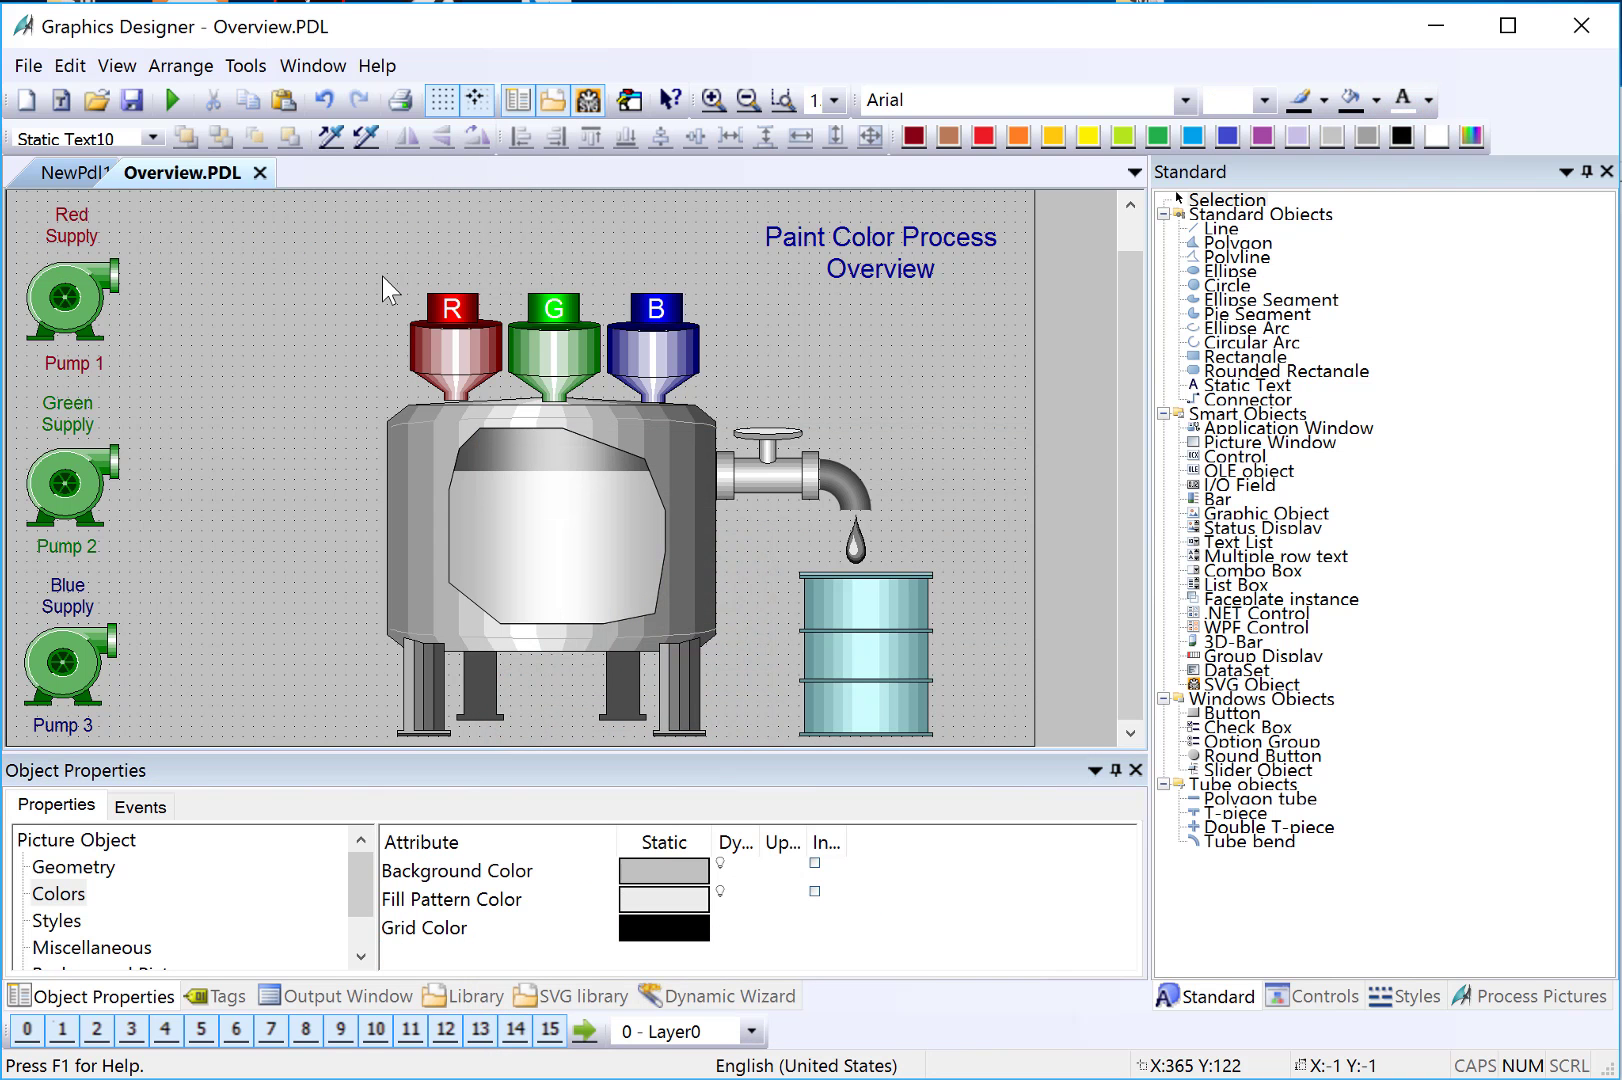
Step: Draw a polygon tube from the R hopper to Pump 1's outlet
click(1245, 800)
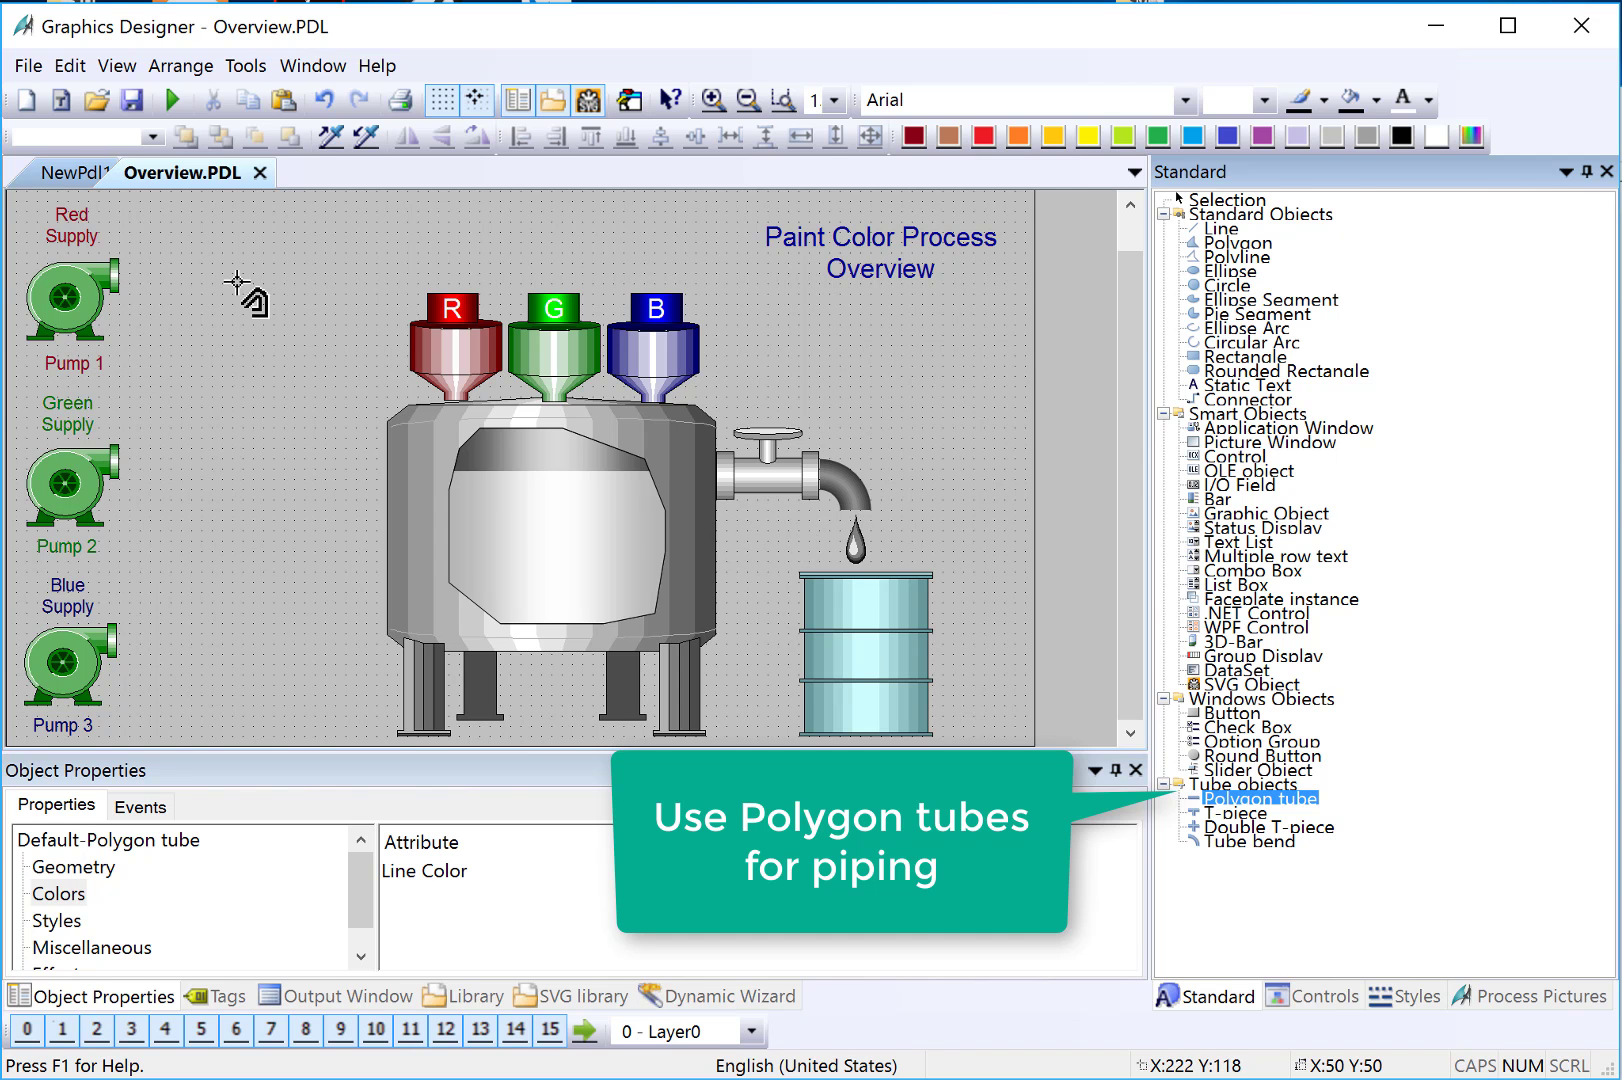
click(454, 279)
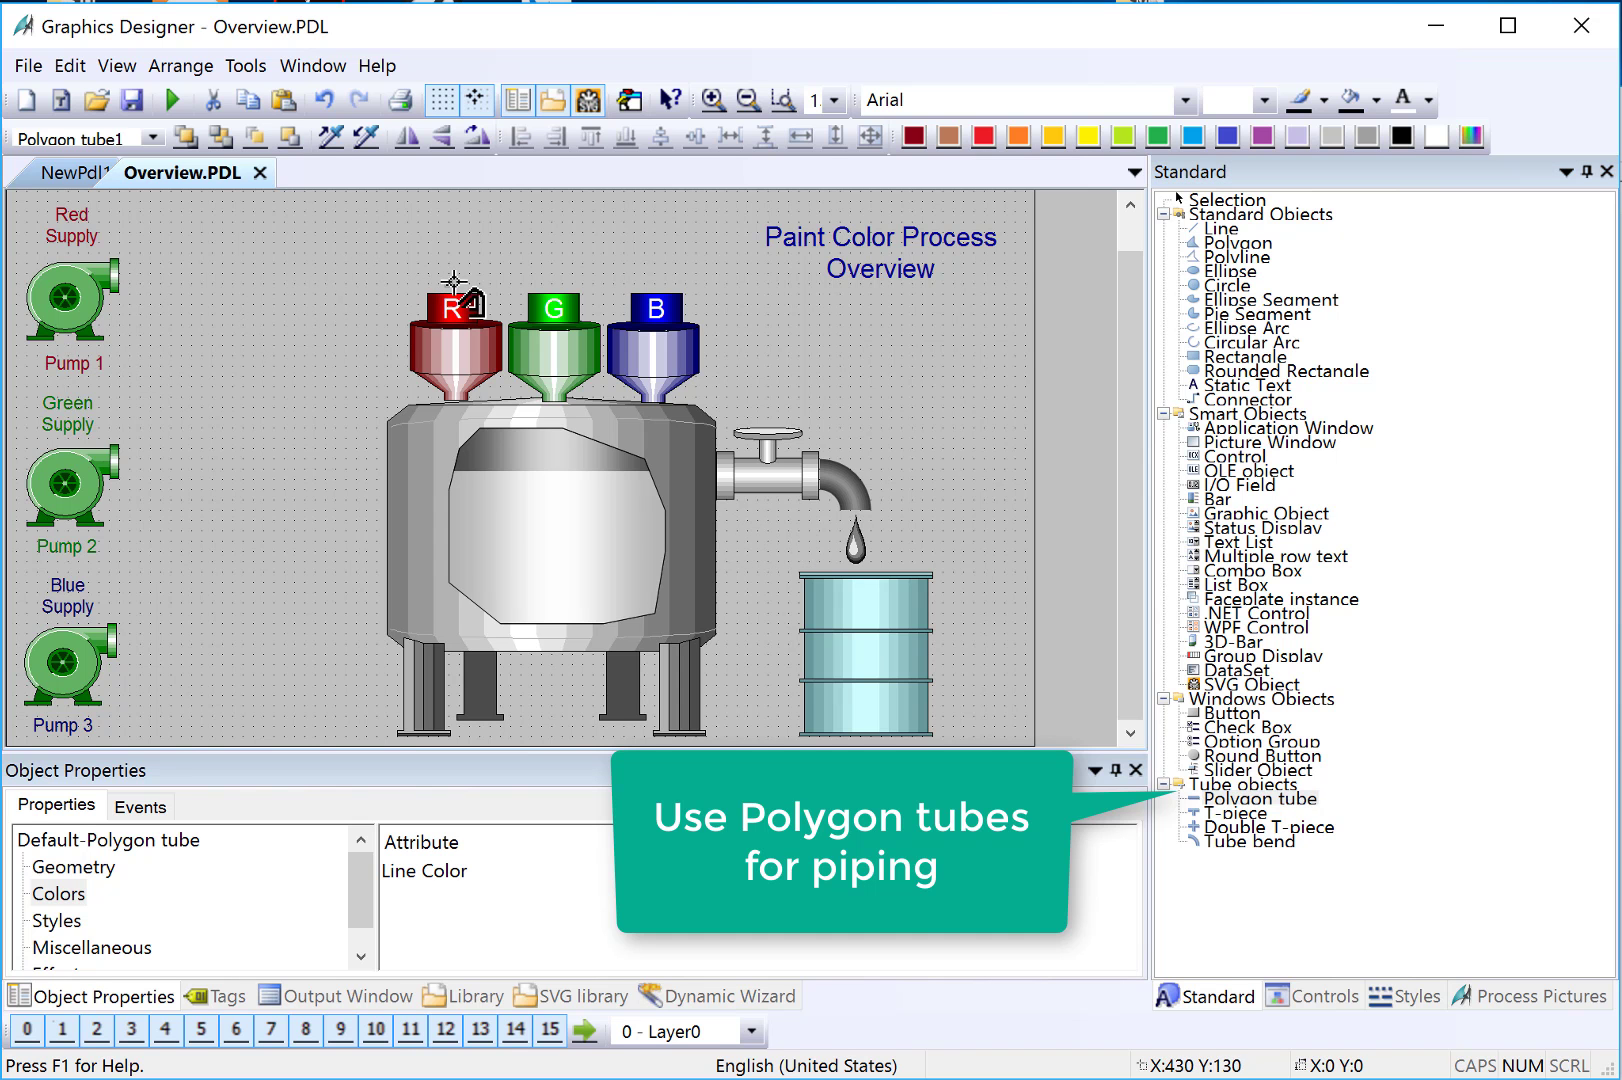
click(454, 258)
double_click(119, 262)
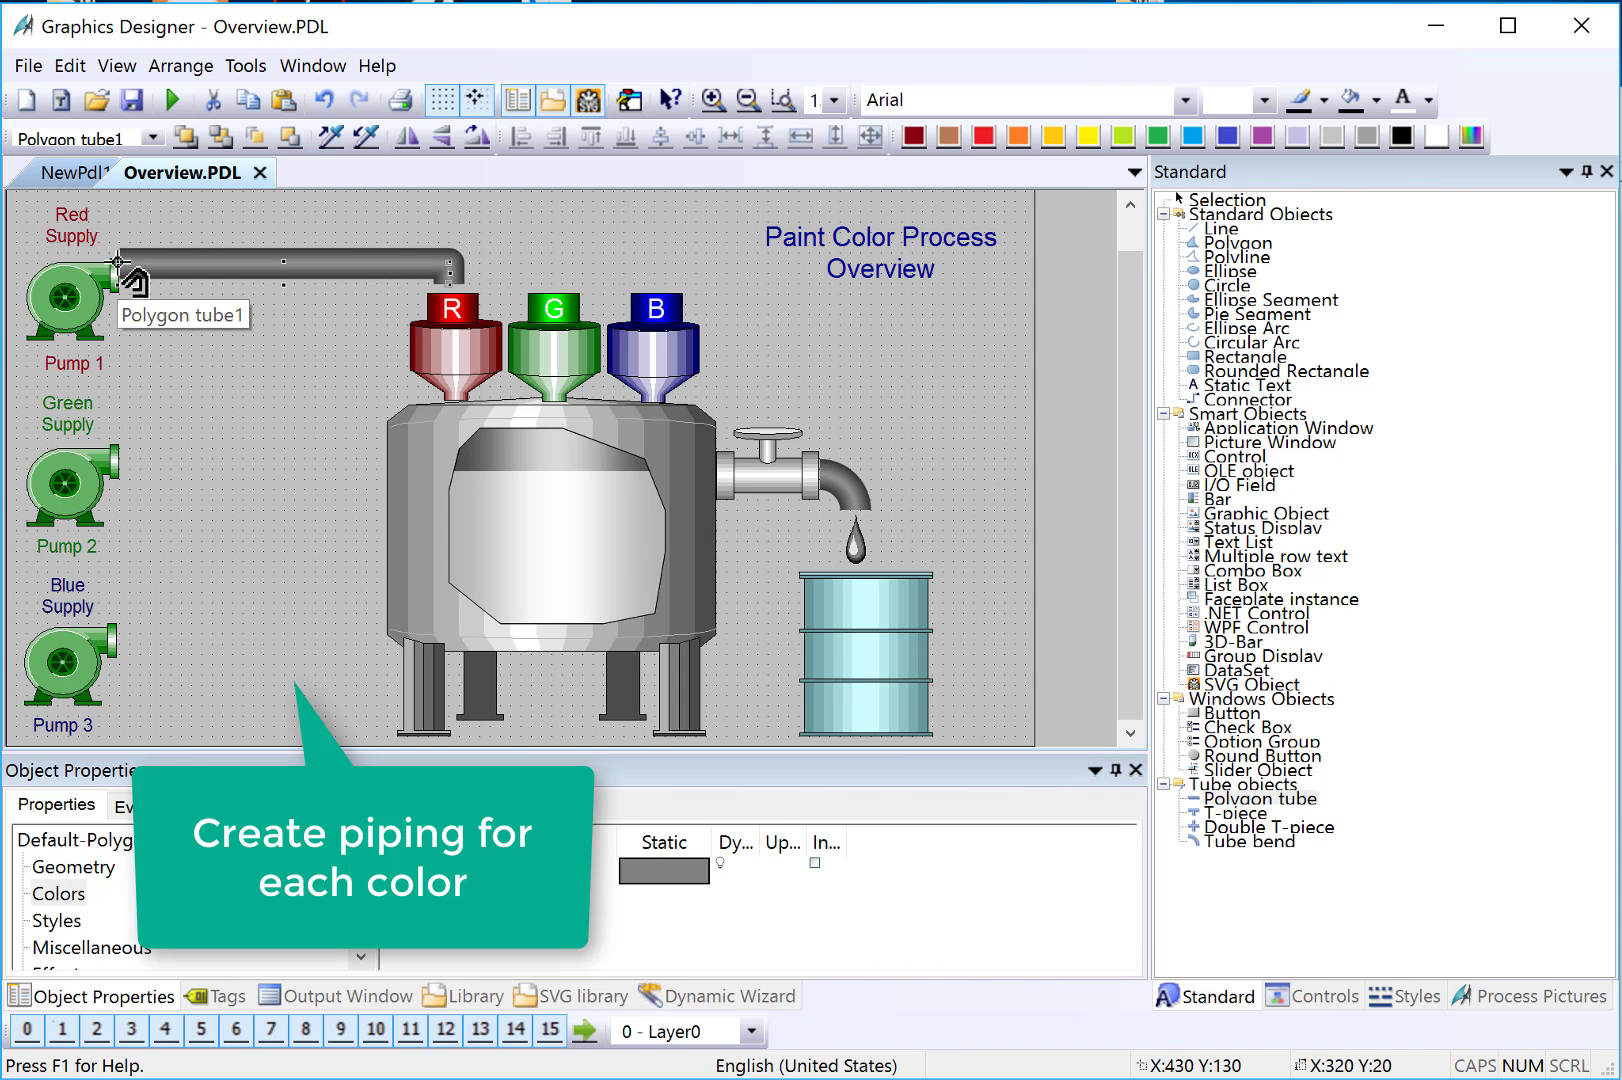
click(117, 262)
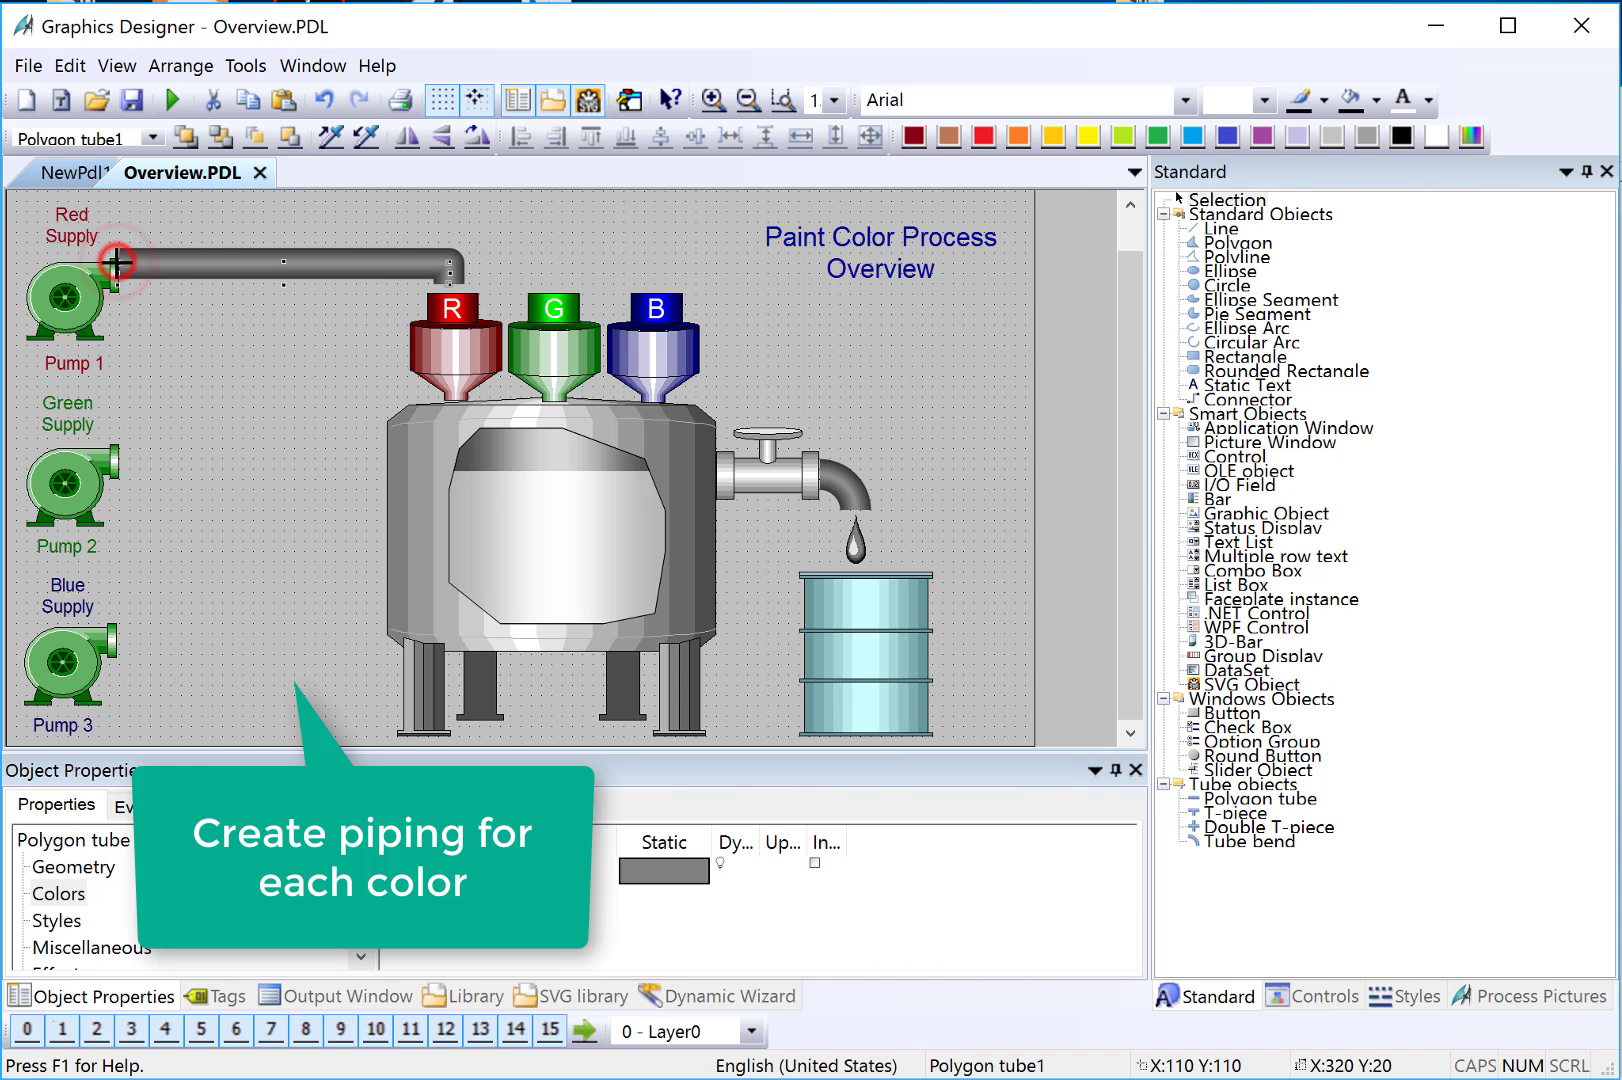
click(200, 336)
click(271, 265)
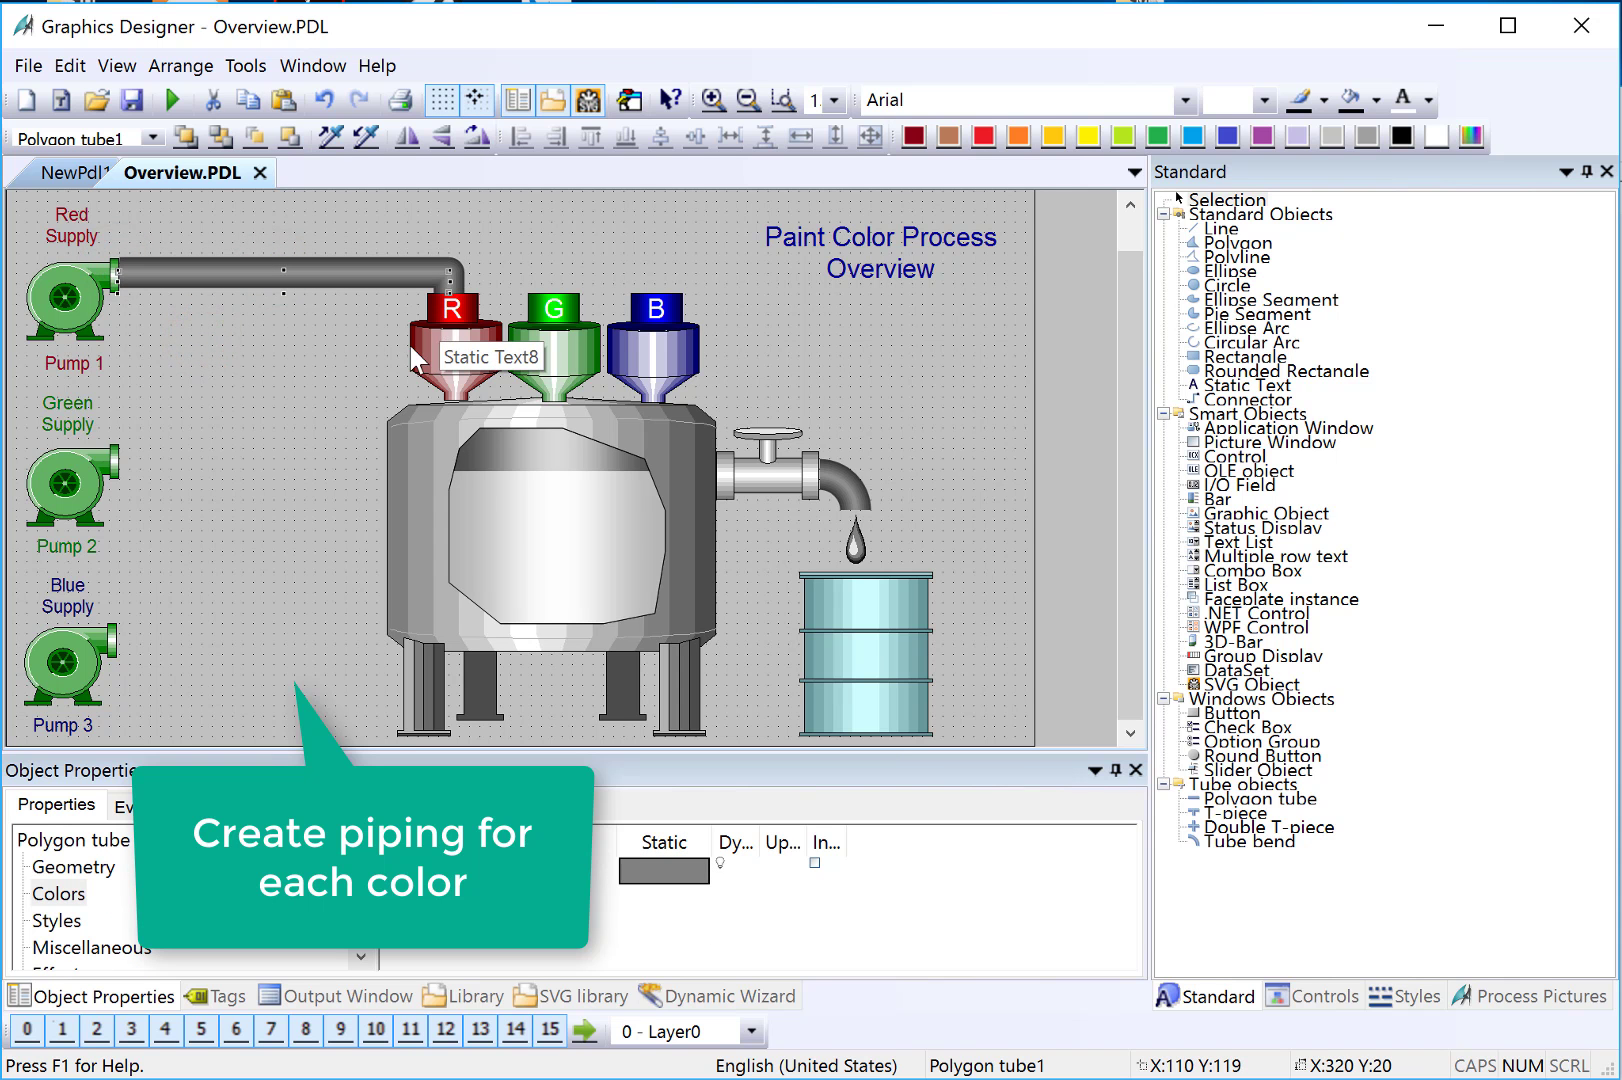
click(383, 313)
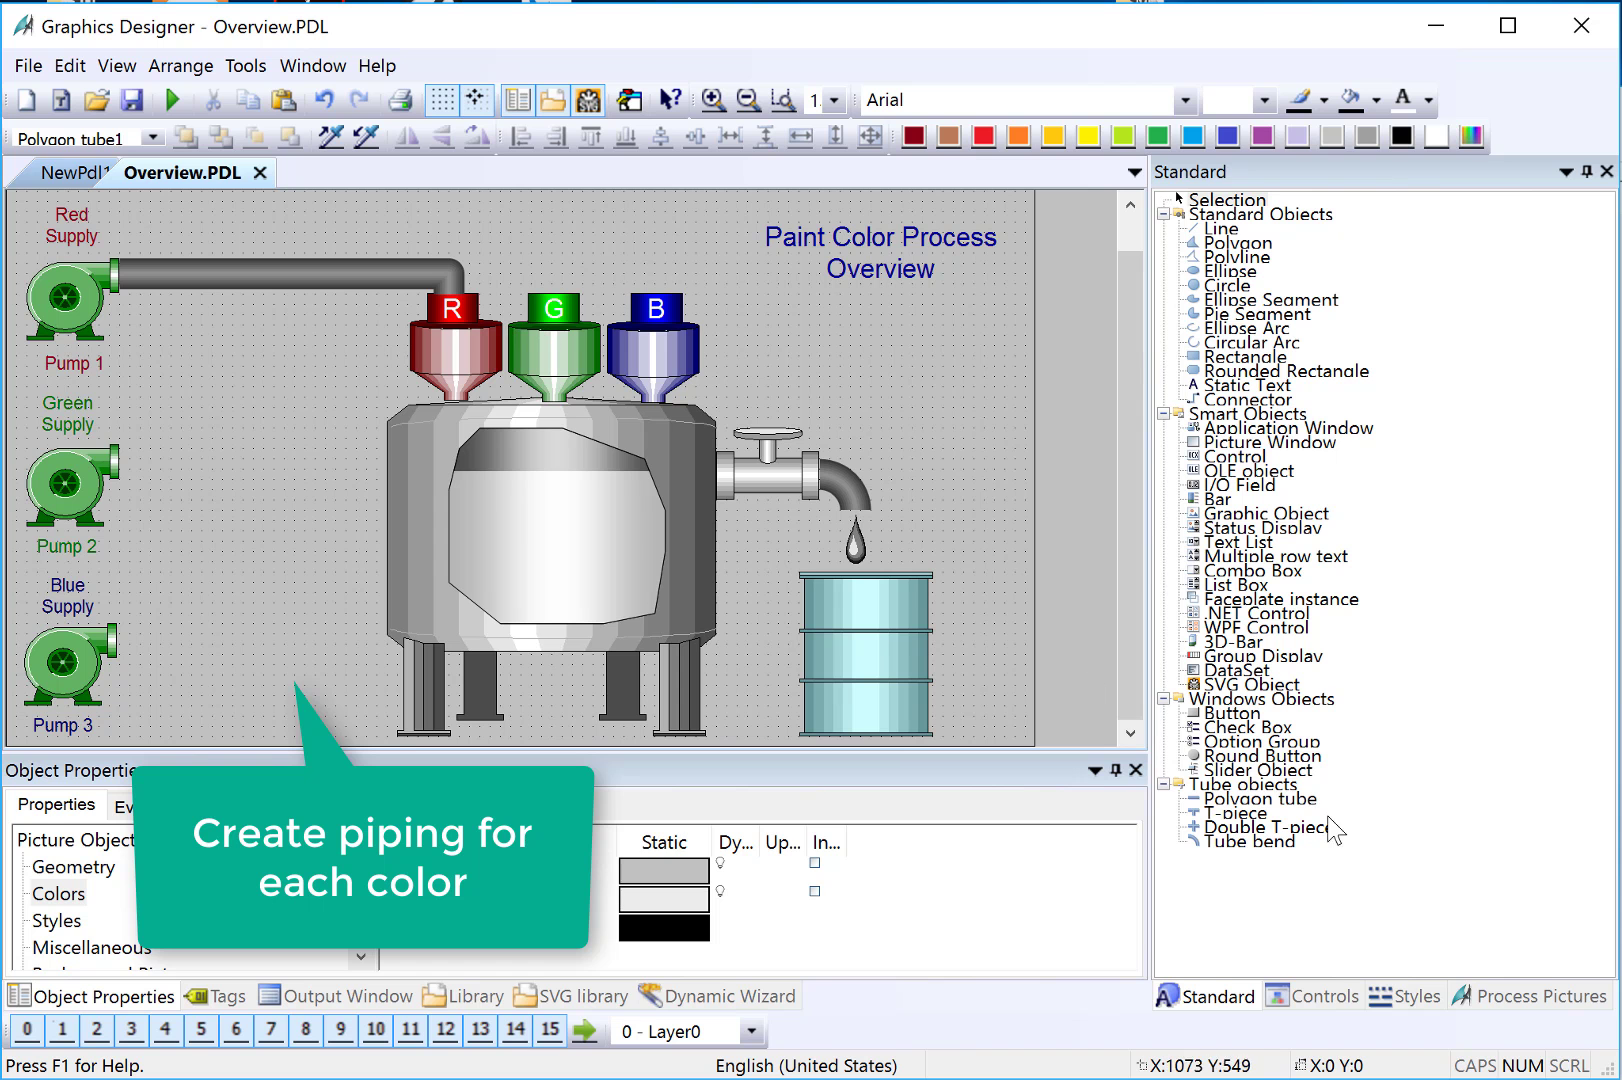
Step: Draw a polygon tube from the G hopper down to Pump 2's outlet
click(1262, 798)
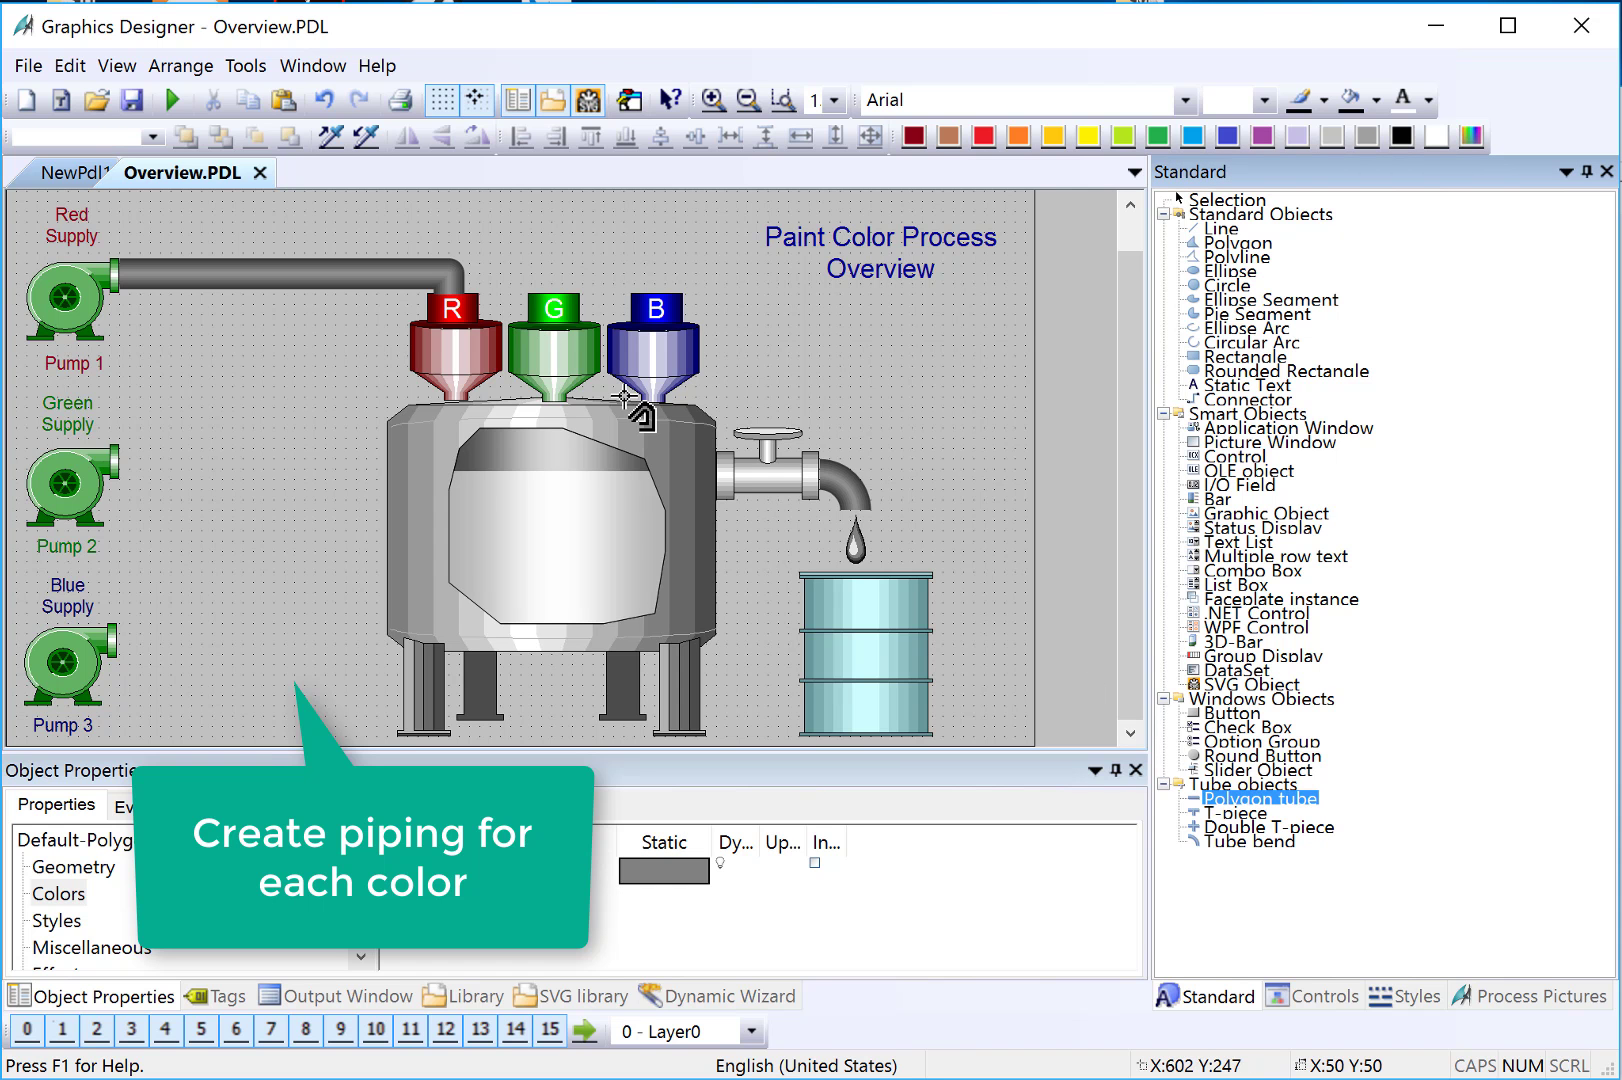
click(553, 285)
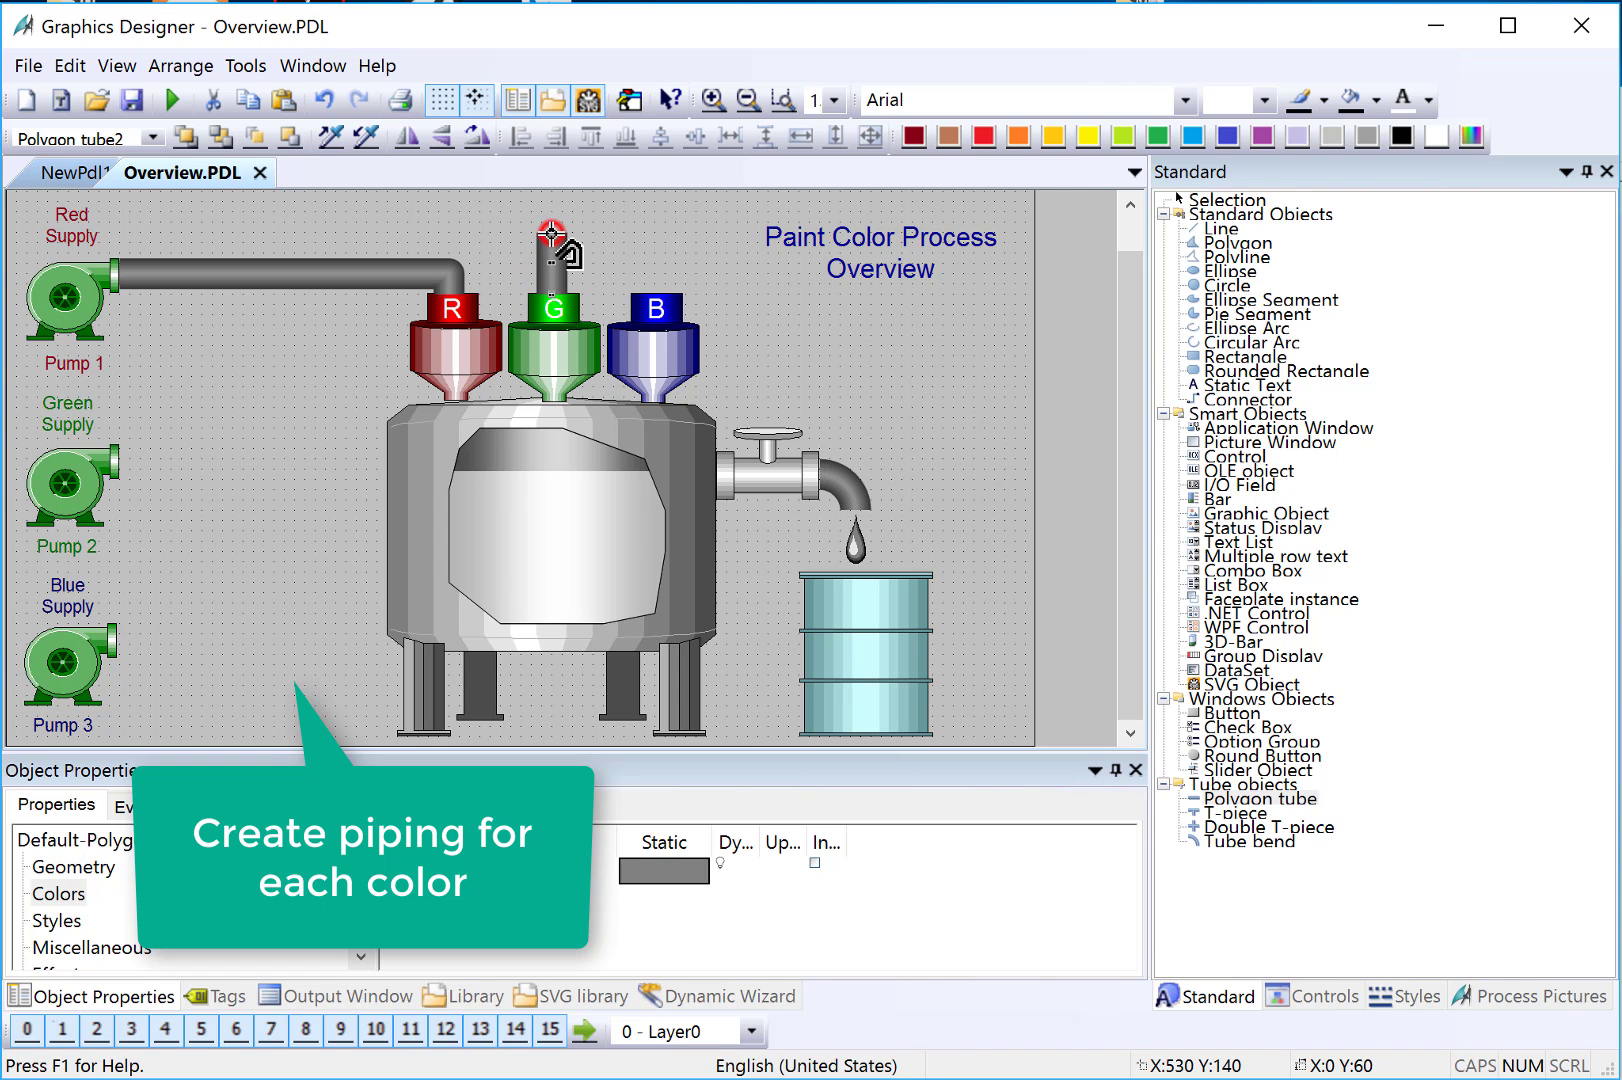
click(535, 227)
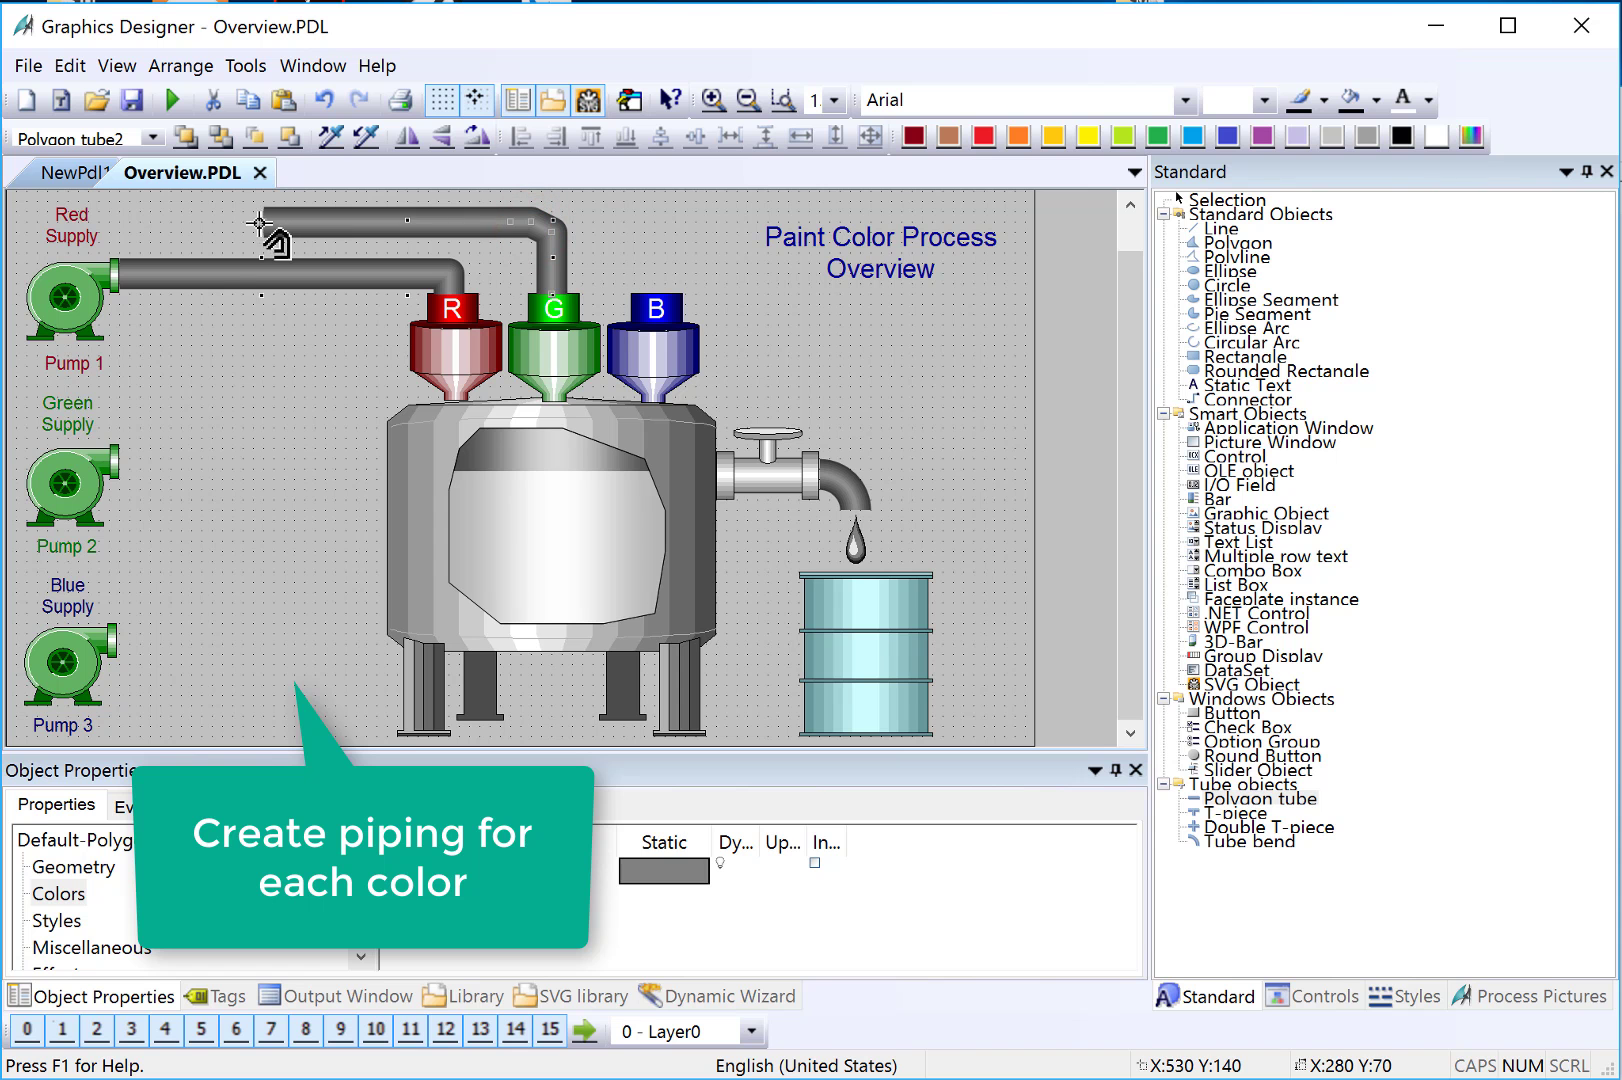
click(216, 219)
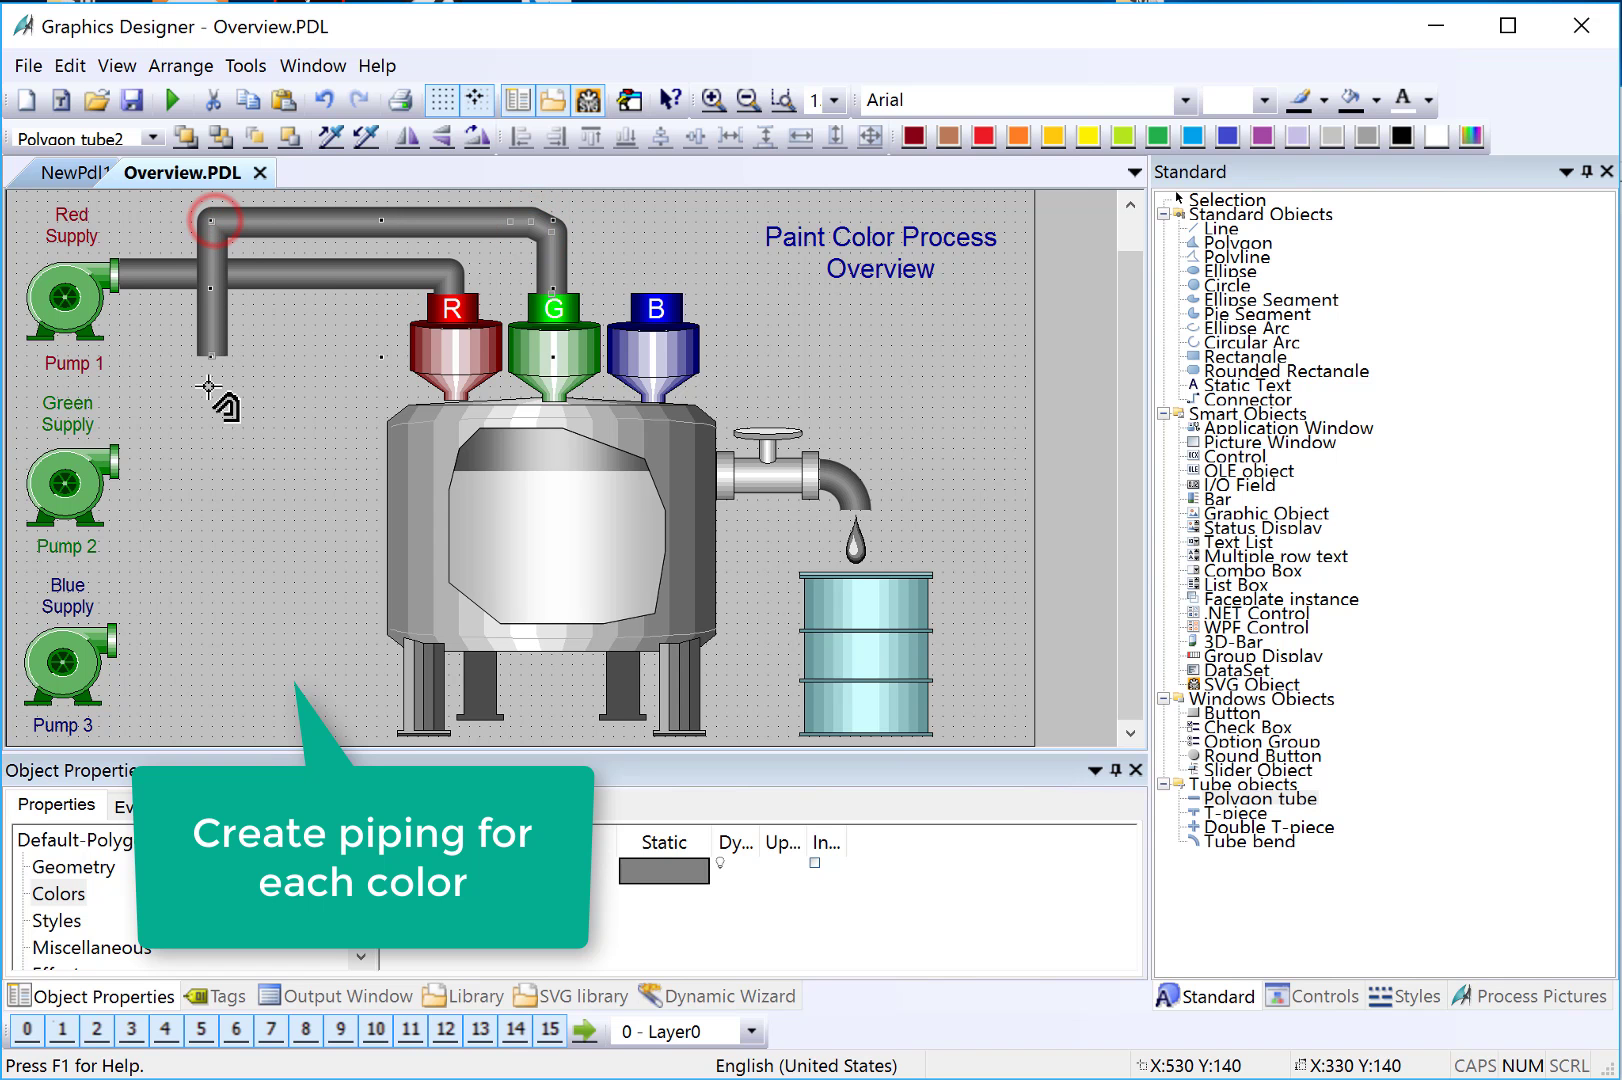
click(216, 460)
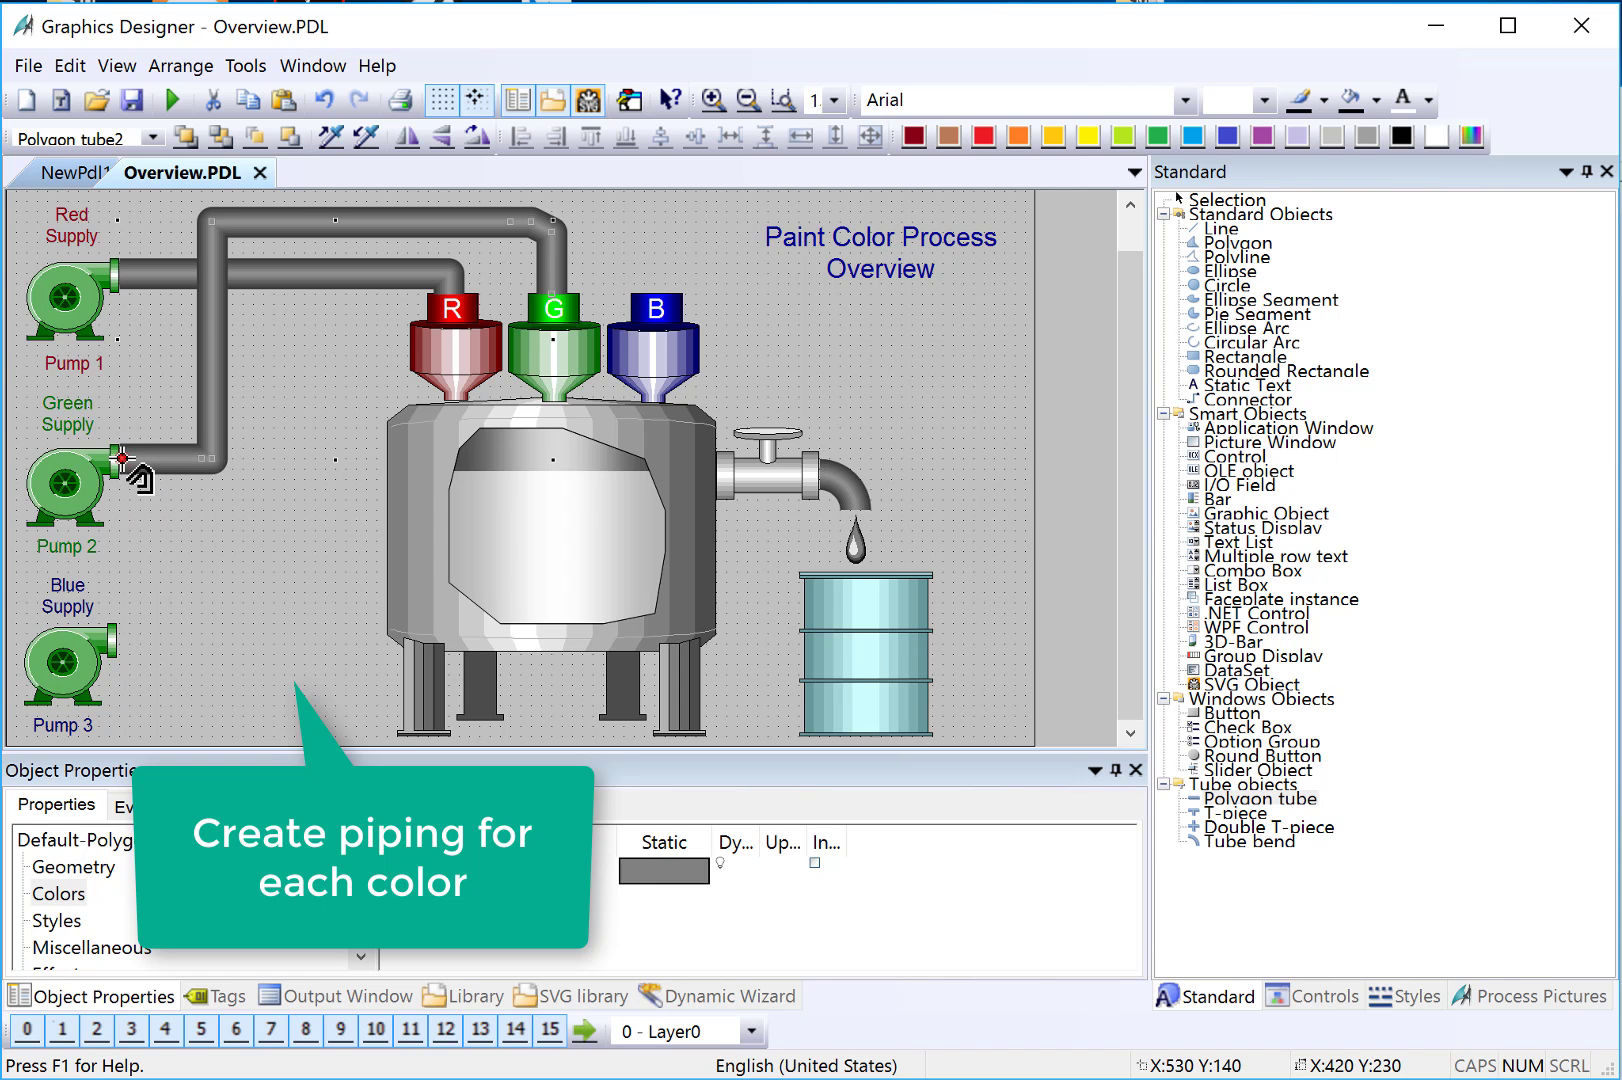
double_click(117, 460)
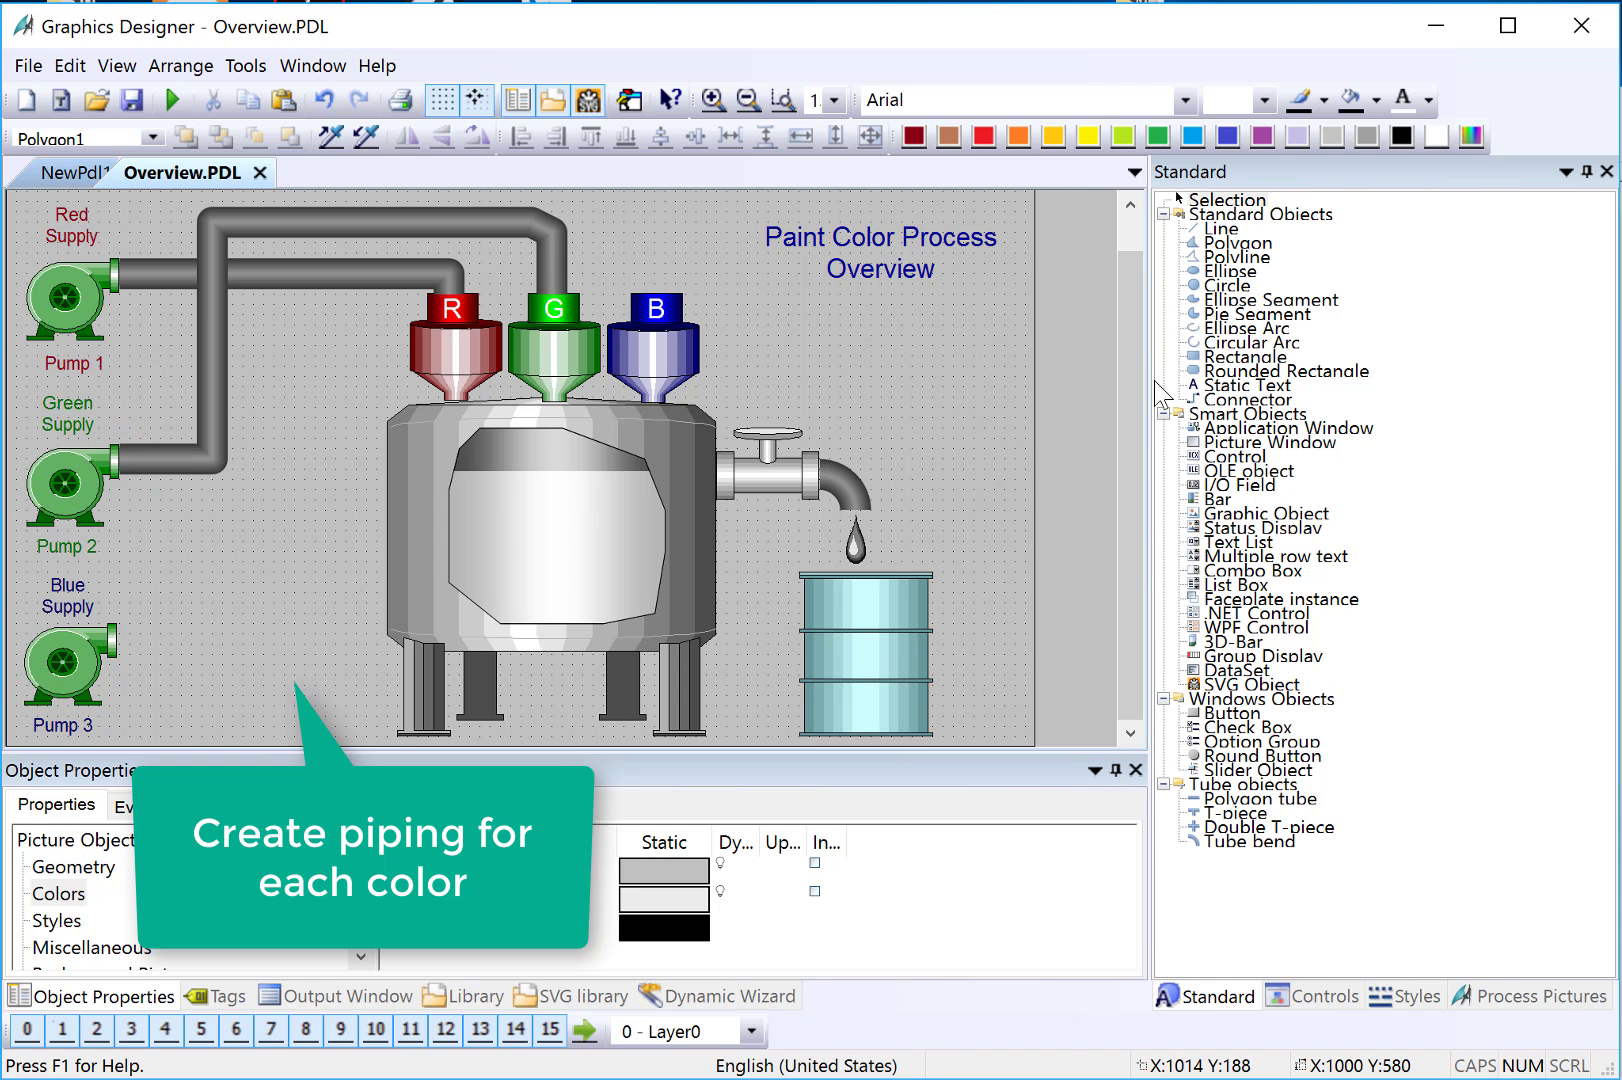
Step: Draw a polygon tube from the B hopper down past the tank to Pump 3
click(1260, 798)
click(655, 252)
click(283, 252)
double_click(281, 627)
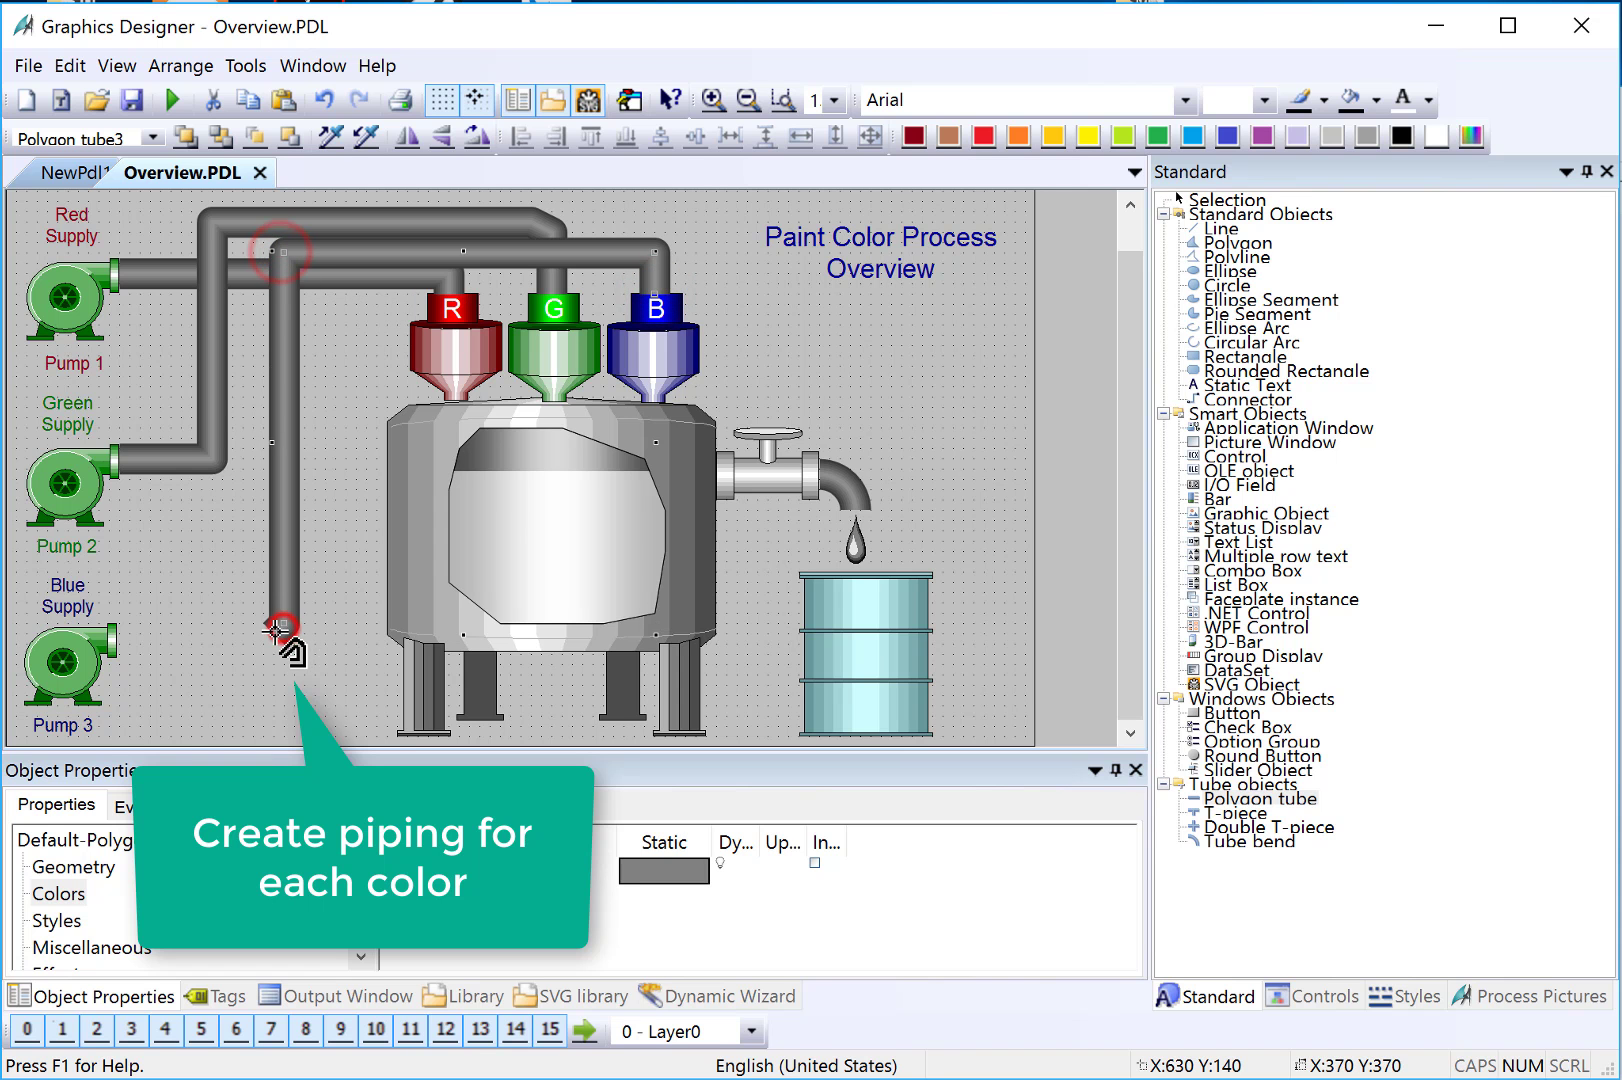
double_click(118, 629)
click(118, 630)
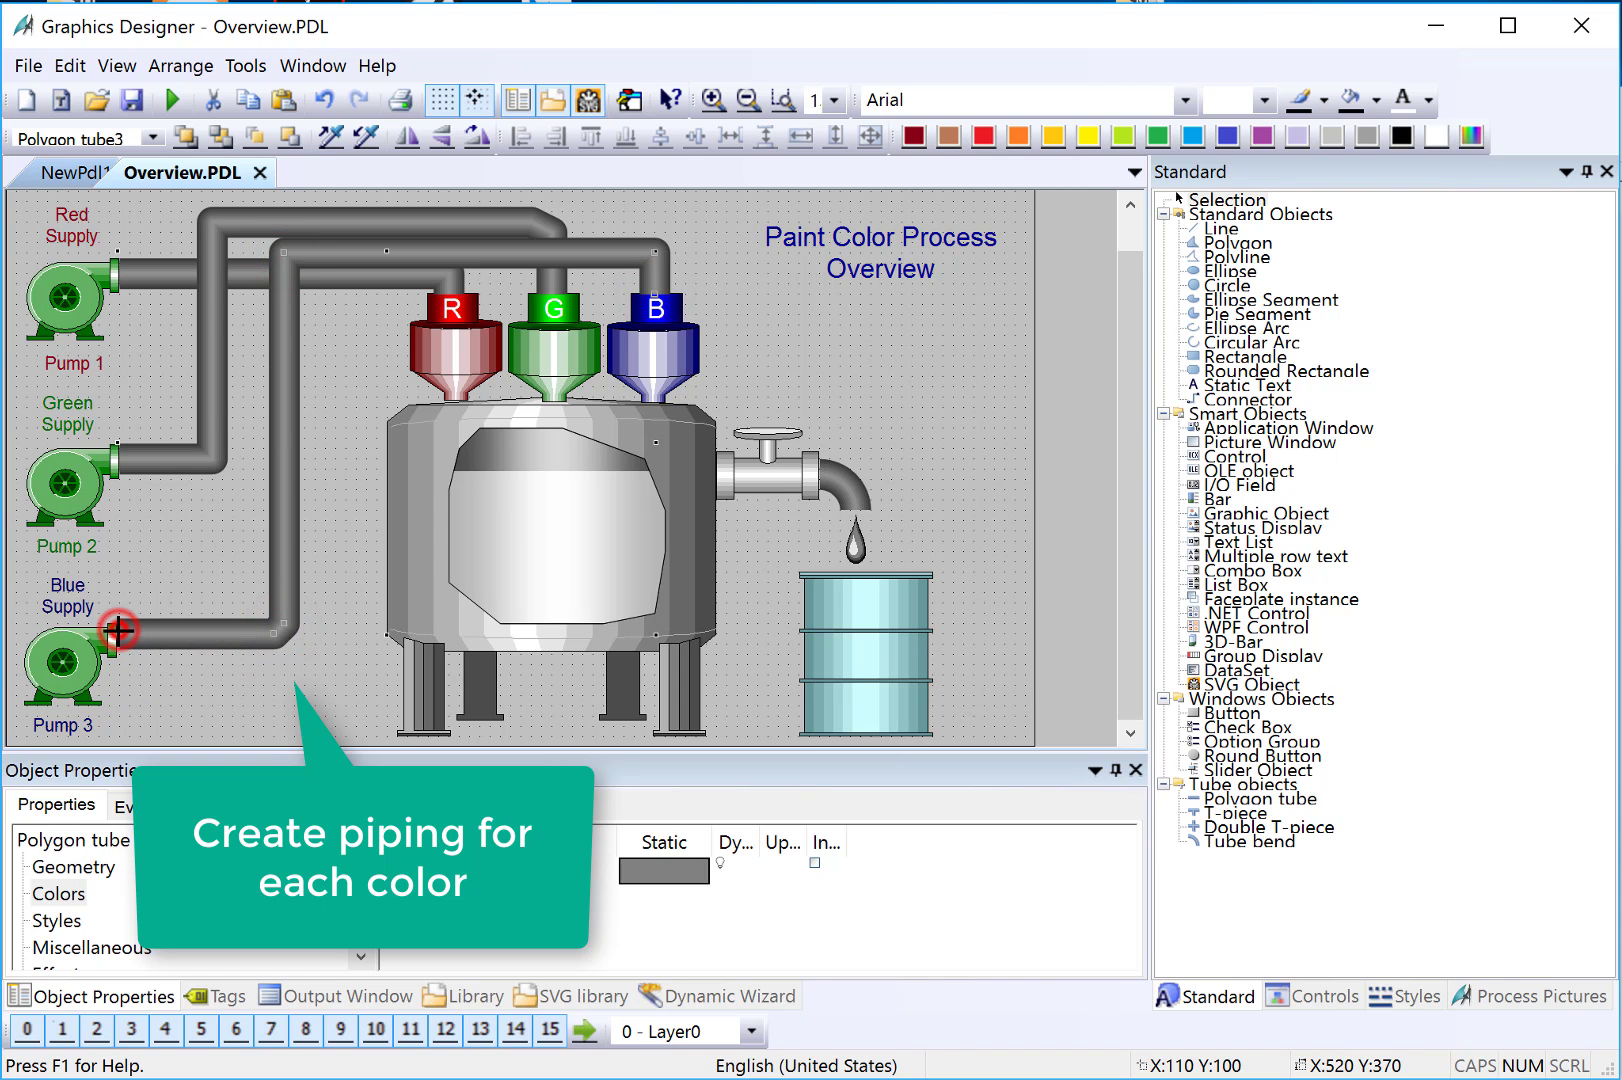
click(194, 679)
Step: Set Global Color Scheme to No for the pipes, pumps and tank
click(91, 632)
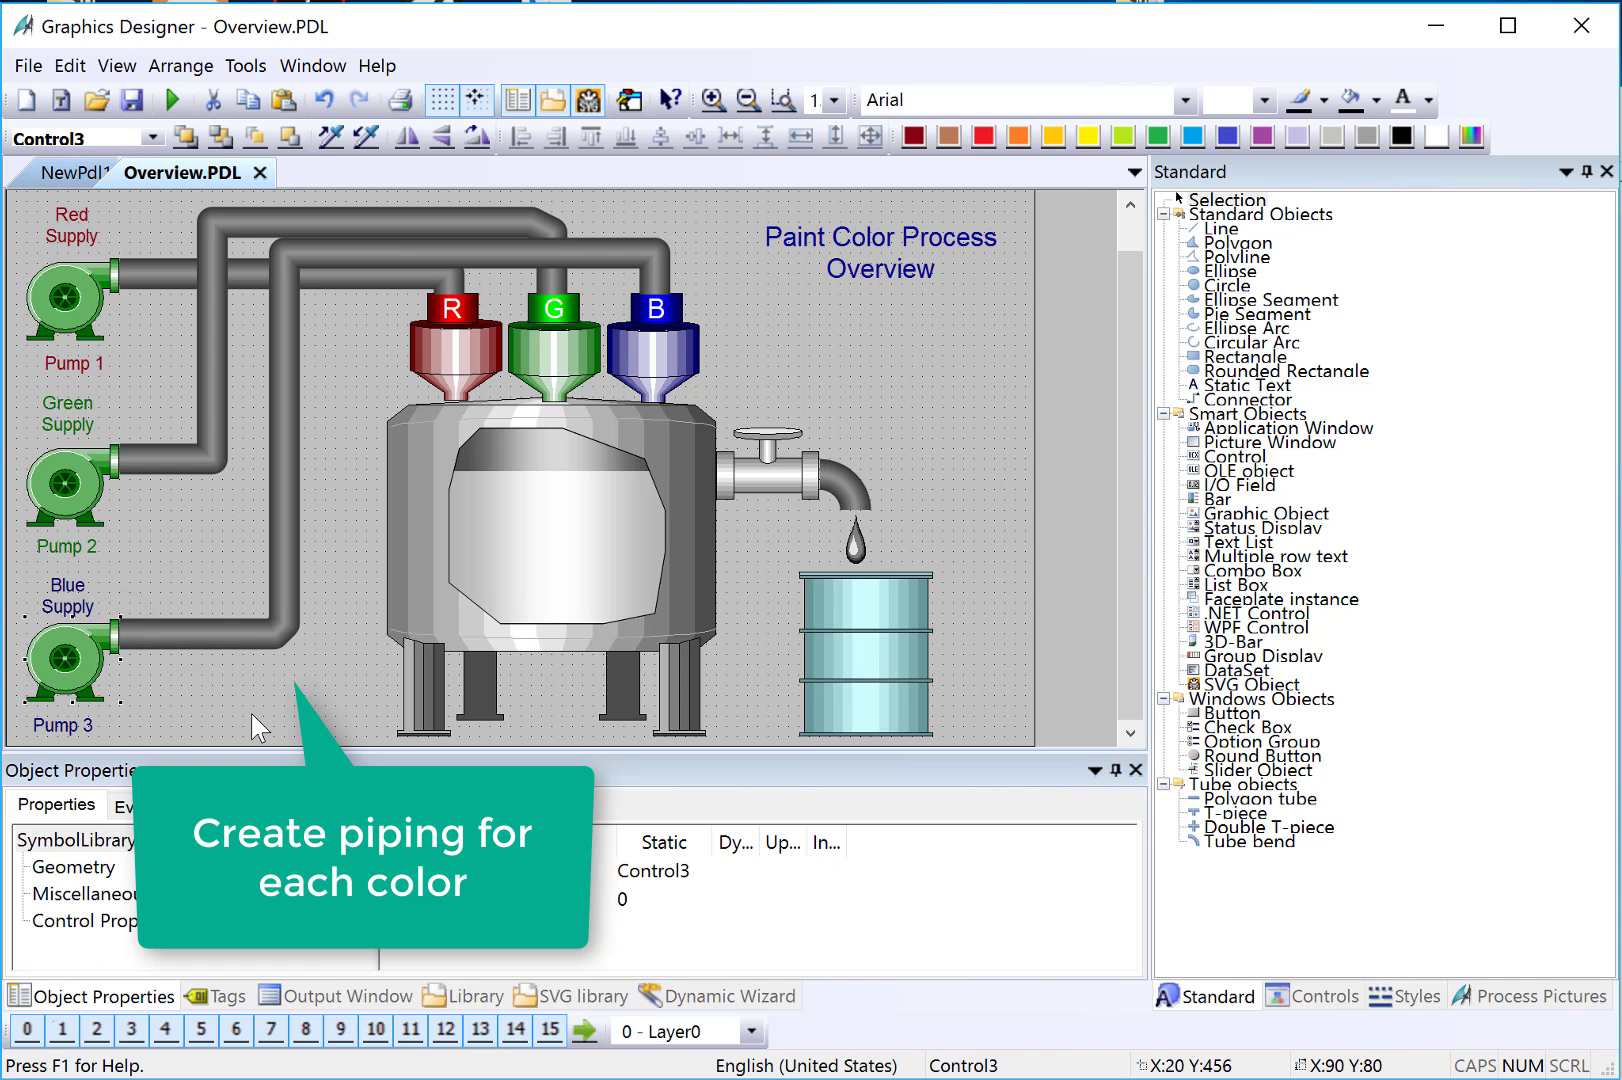
drag(251, 712, 373, 231)
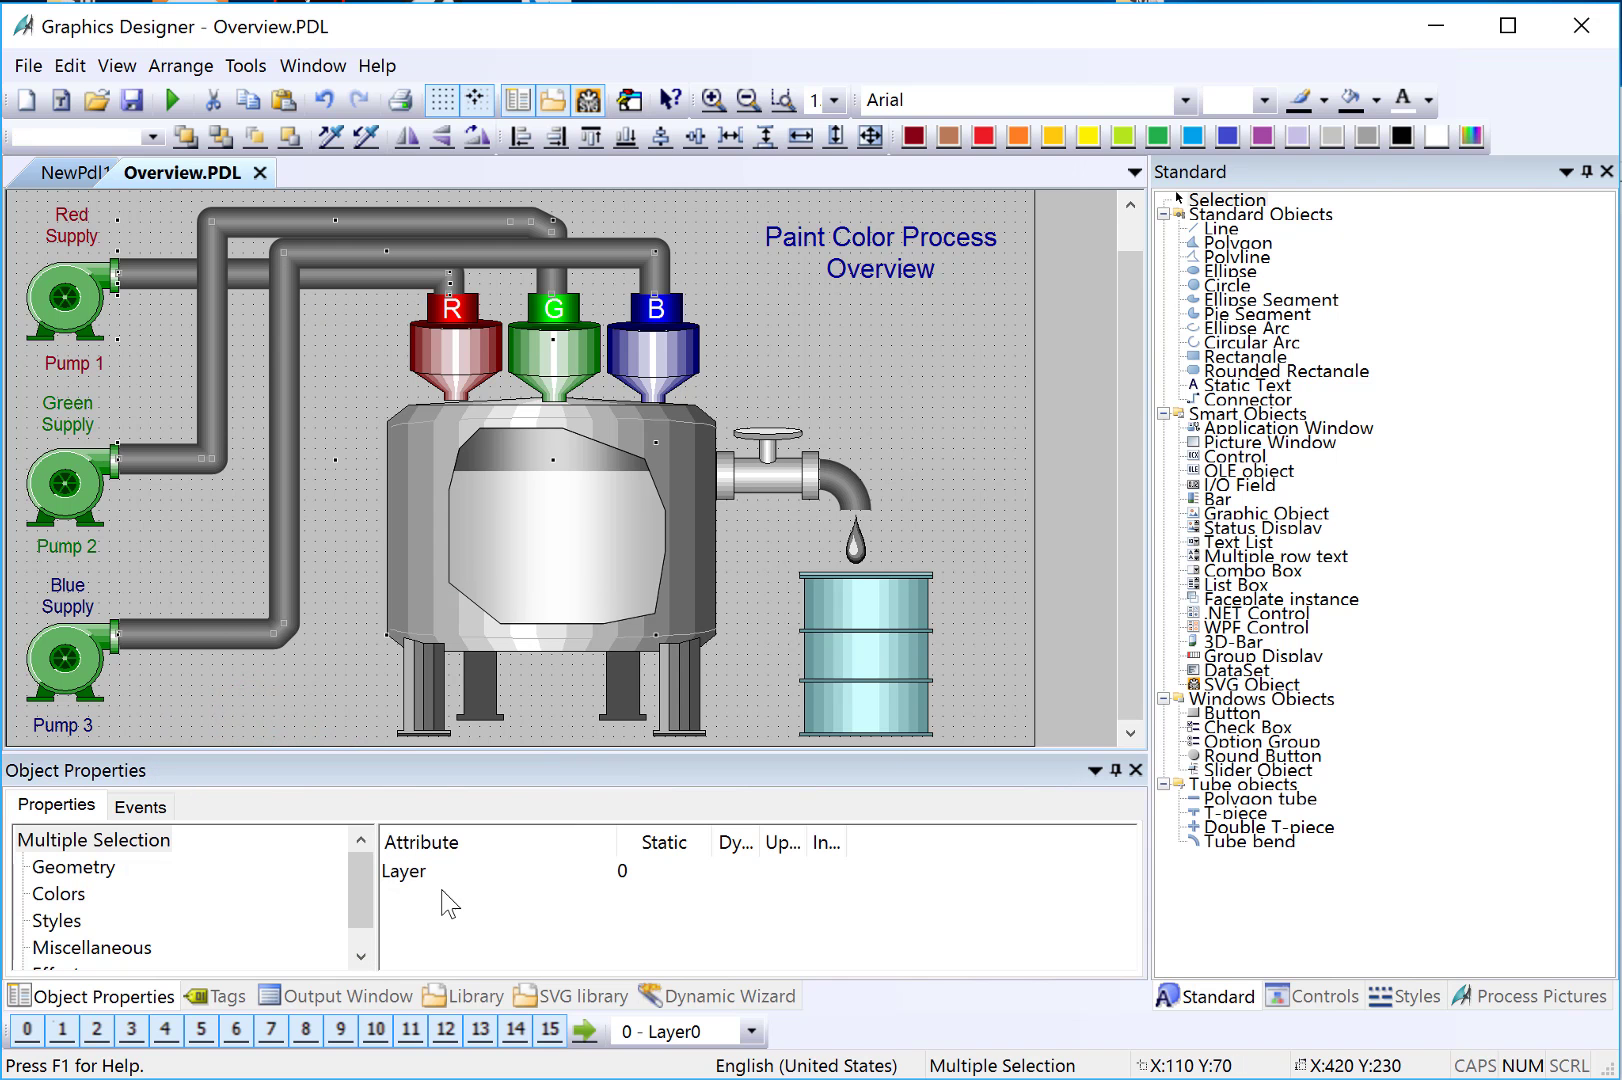
click(367, 896)
click(57, 946)
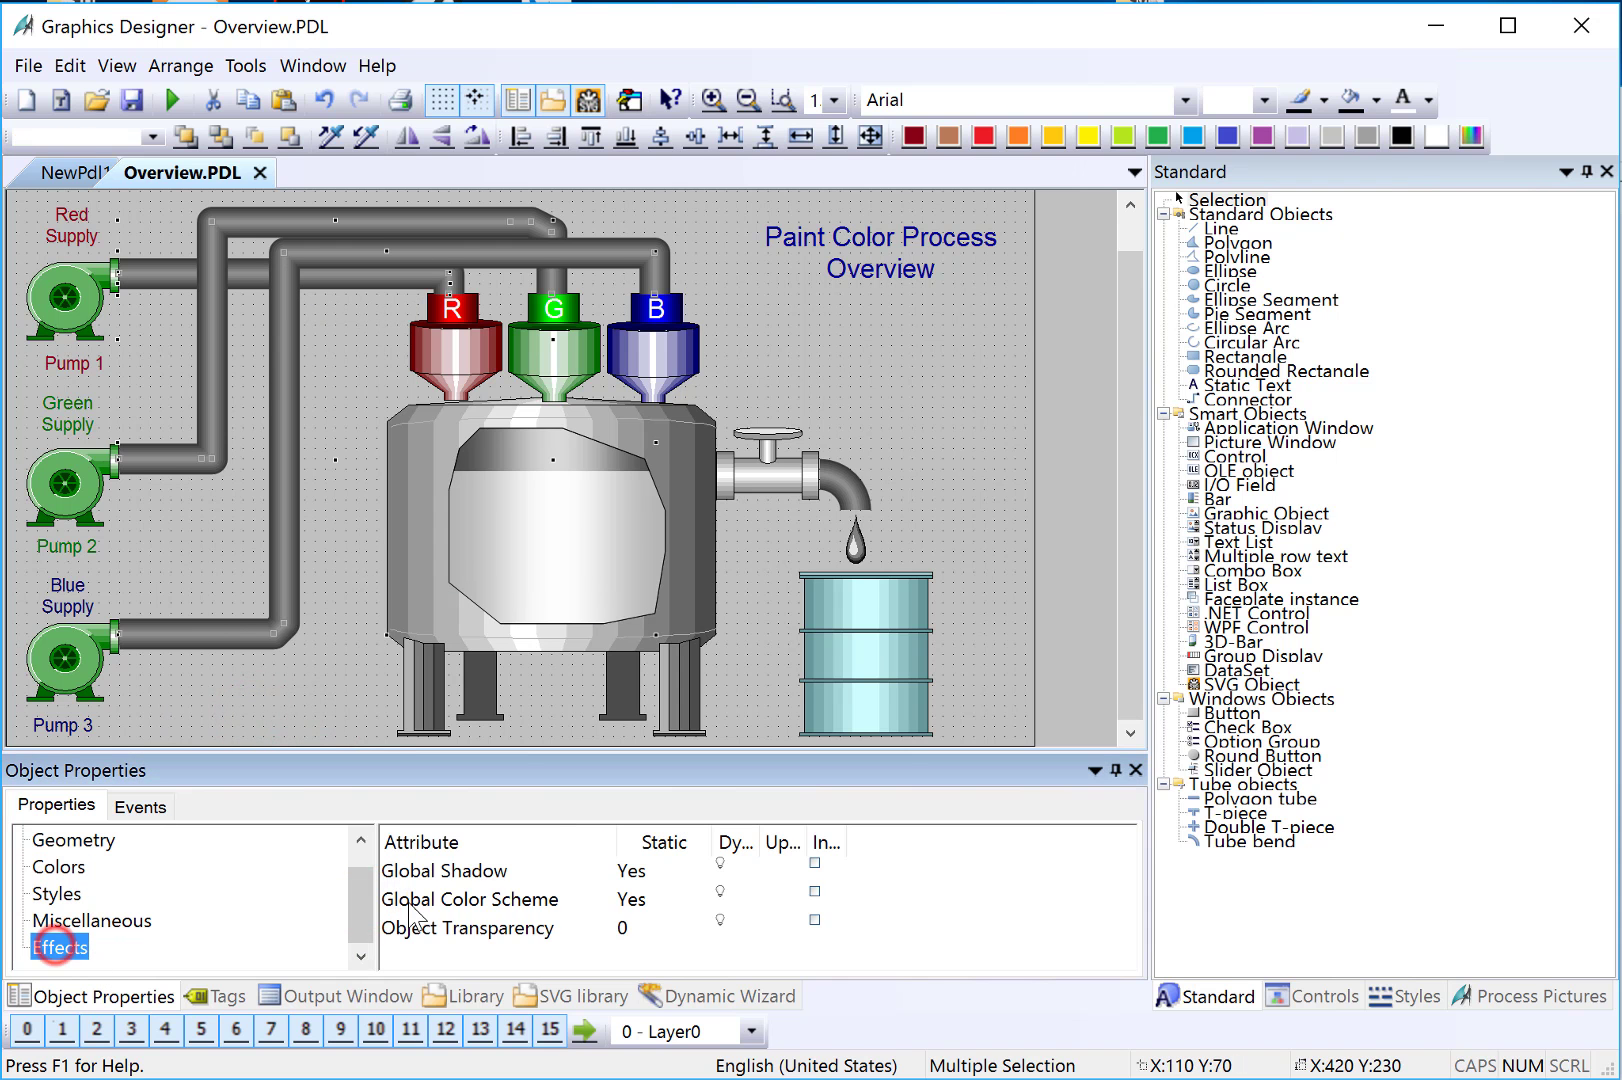
double_click(465, 900)
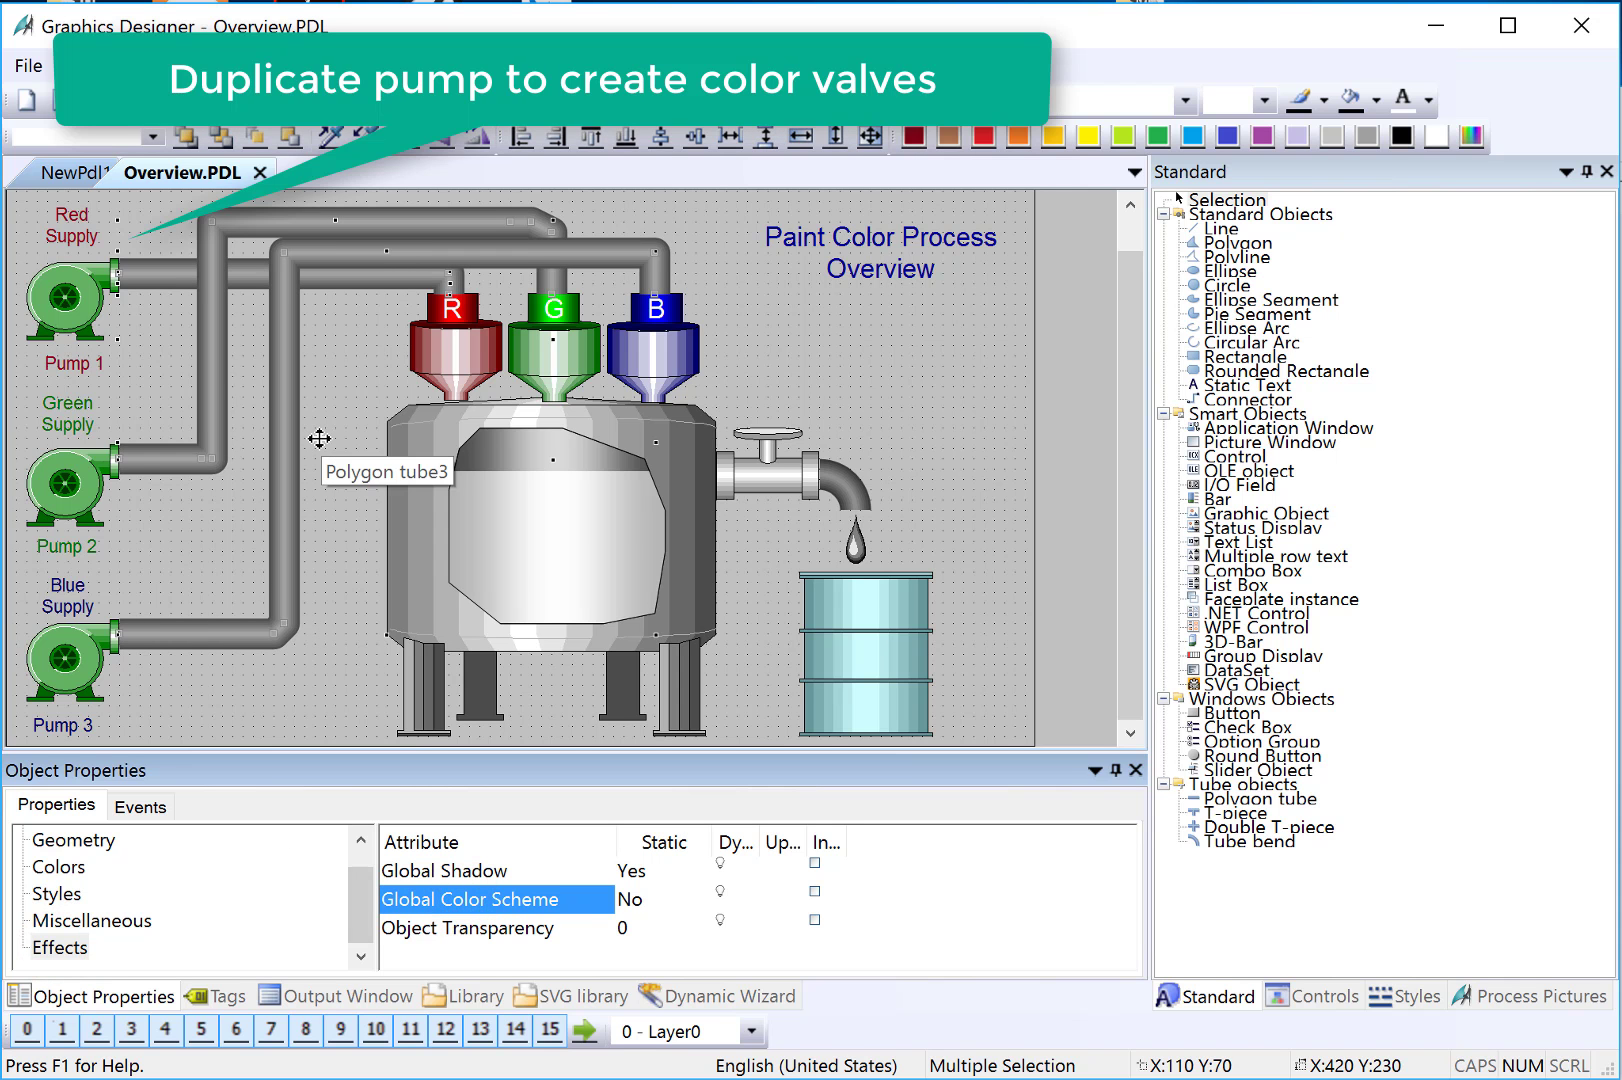
Step: Turn a Pump 1 duplicate into a horizontal control valve on the Red Supply pipe
click(863, 348)
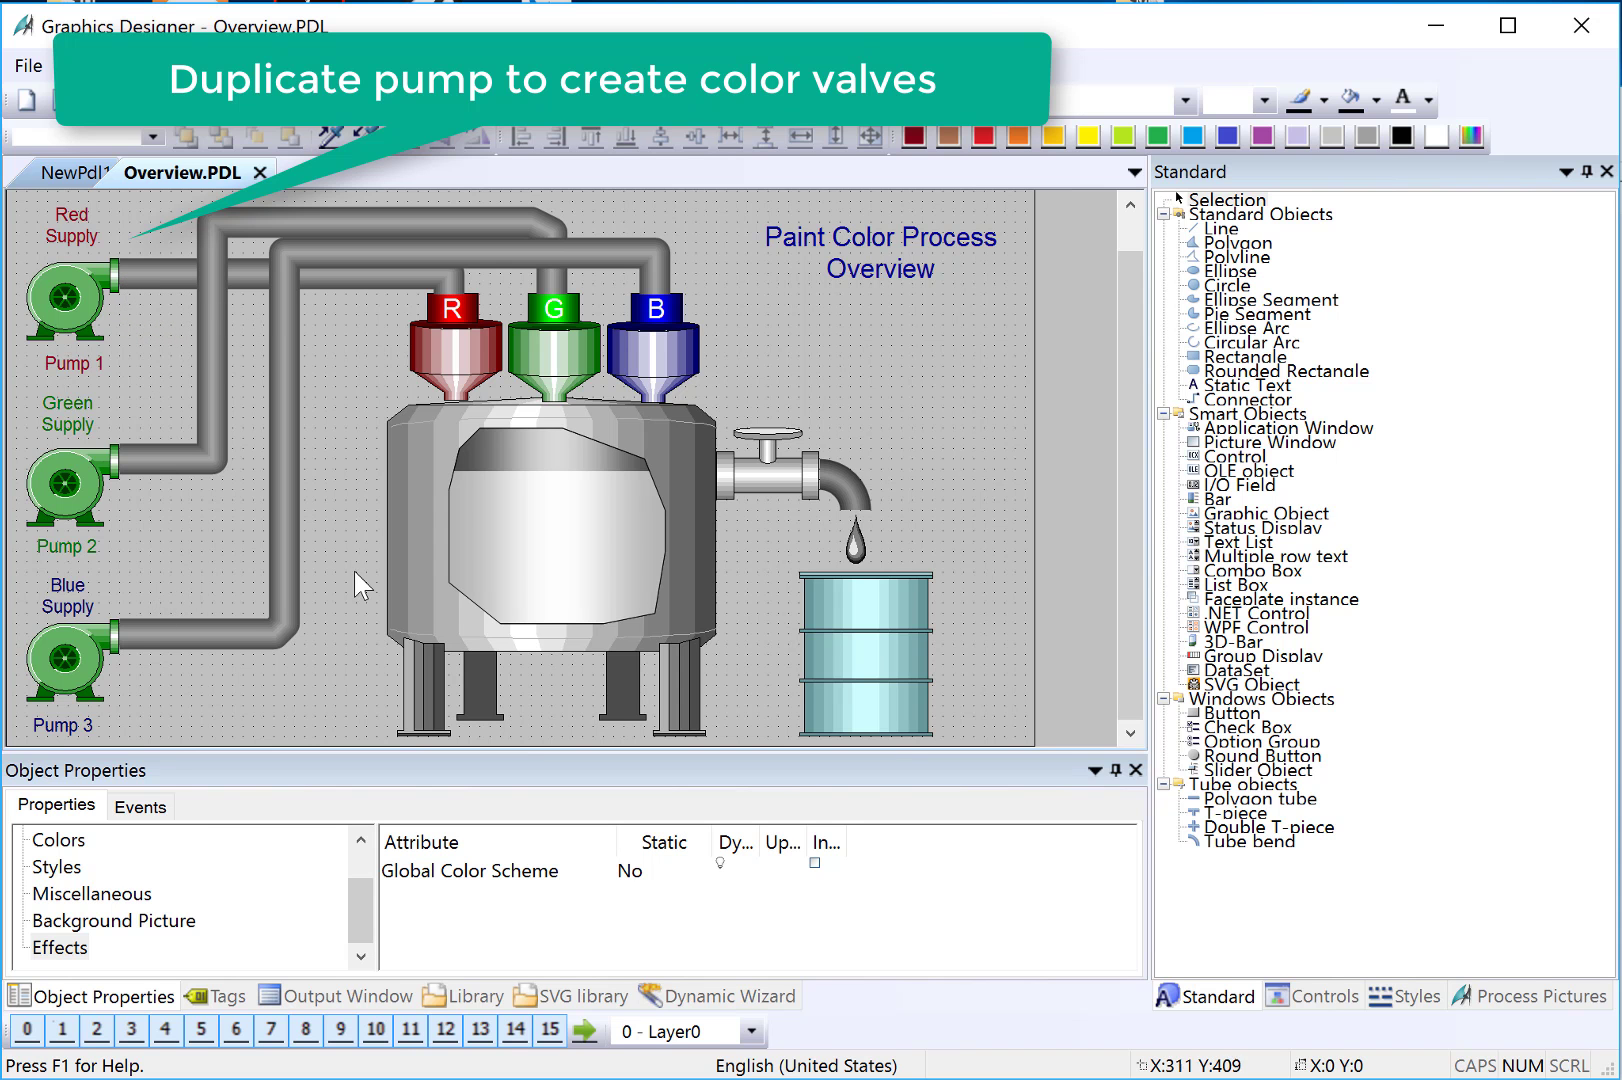
click(71, 305)
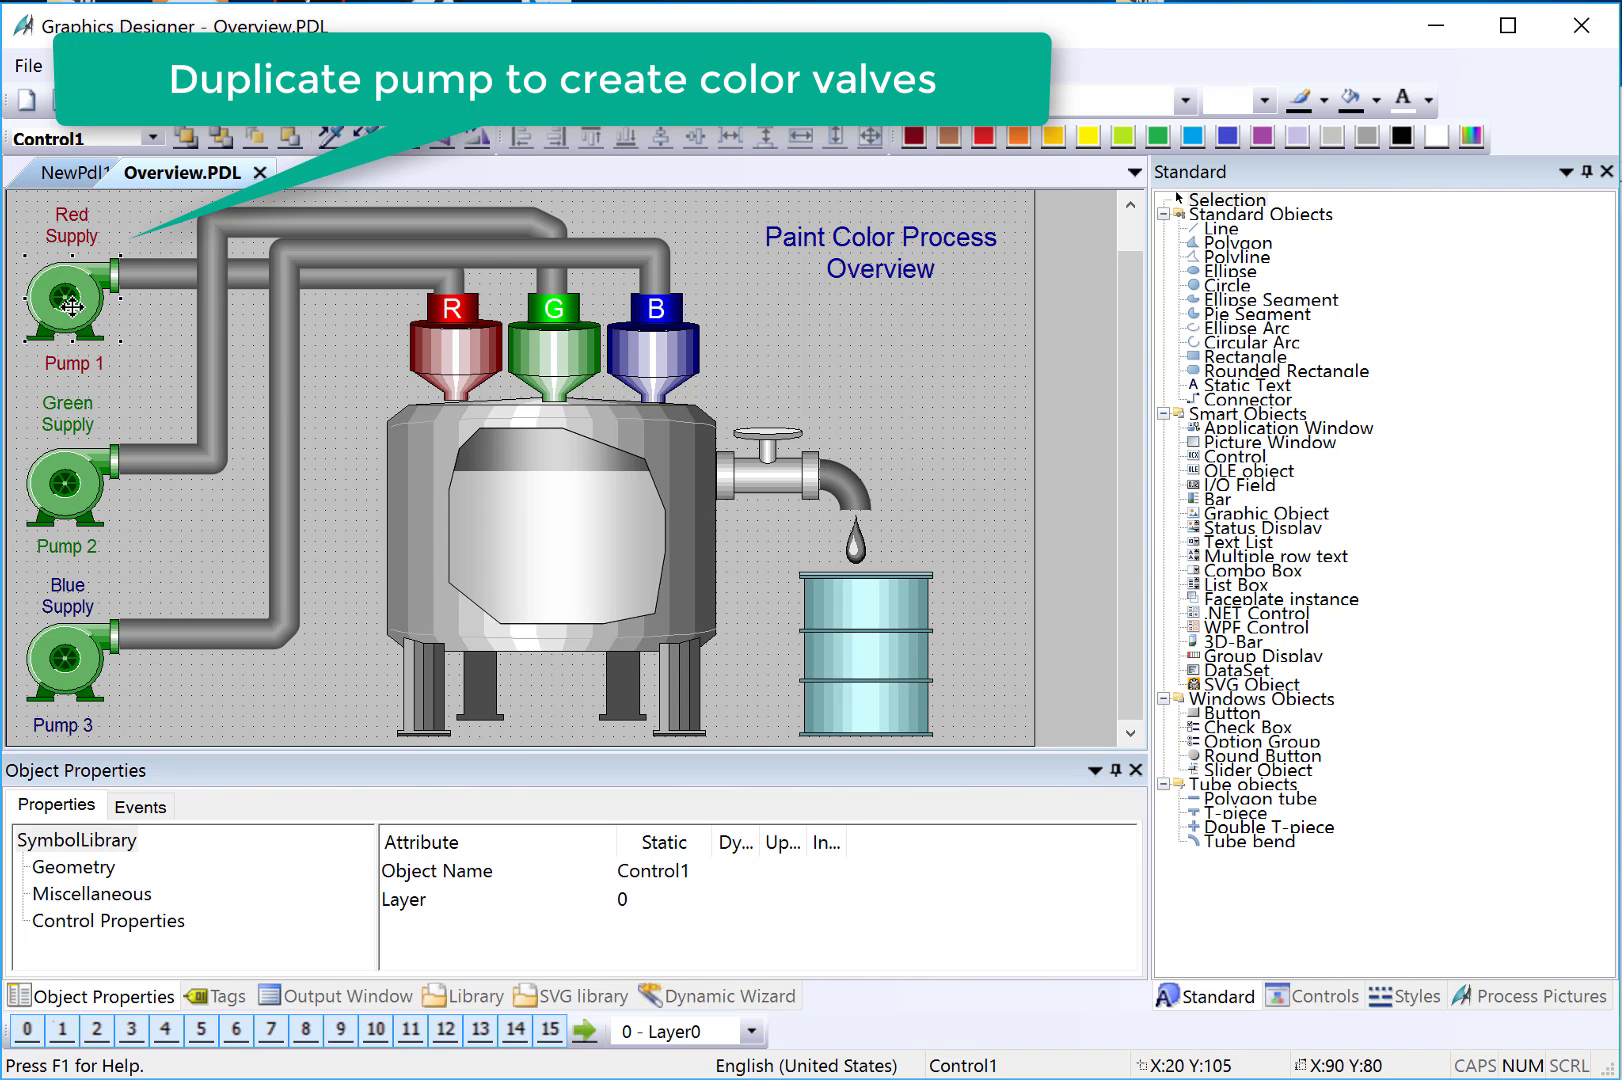
right_click(71, 305)
click(140, 375)
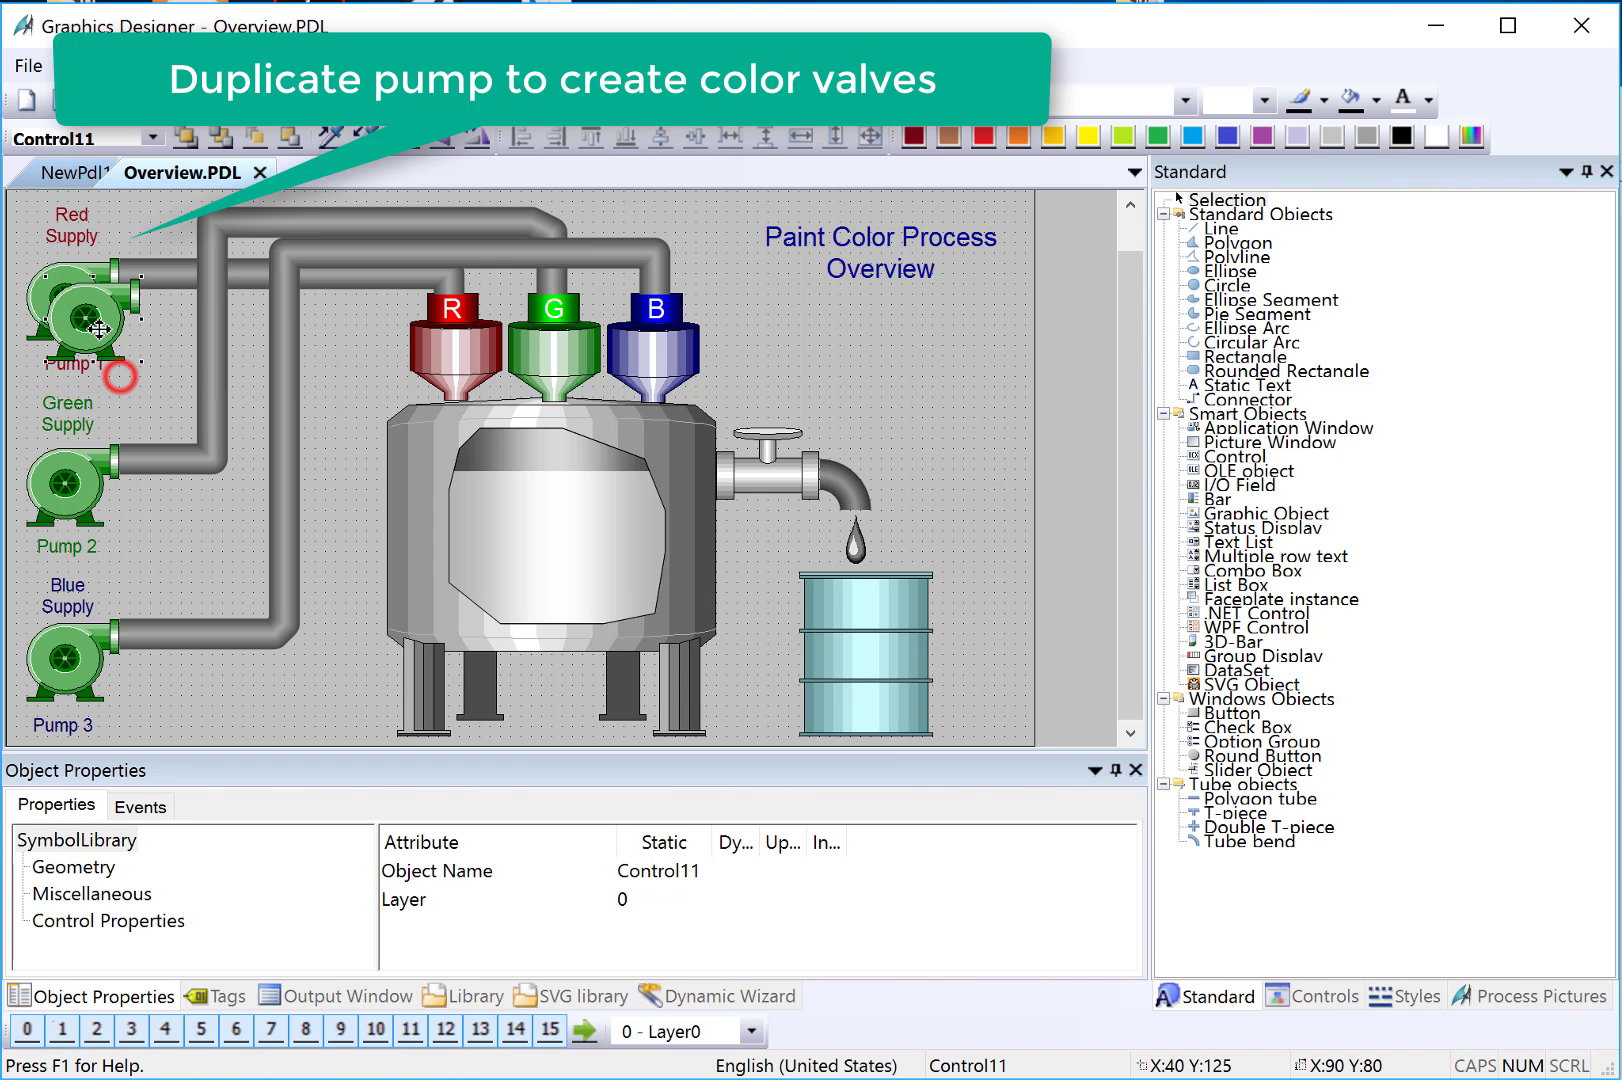
double_click(145, 360)
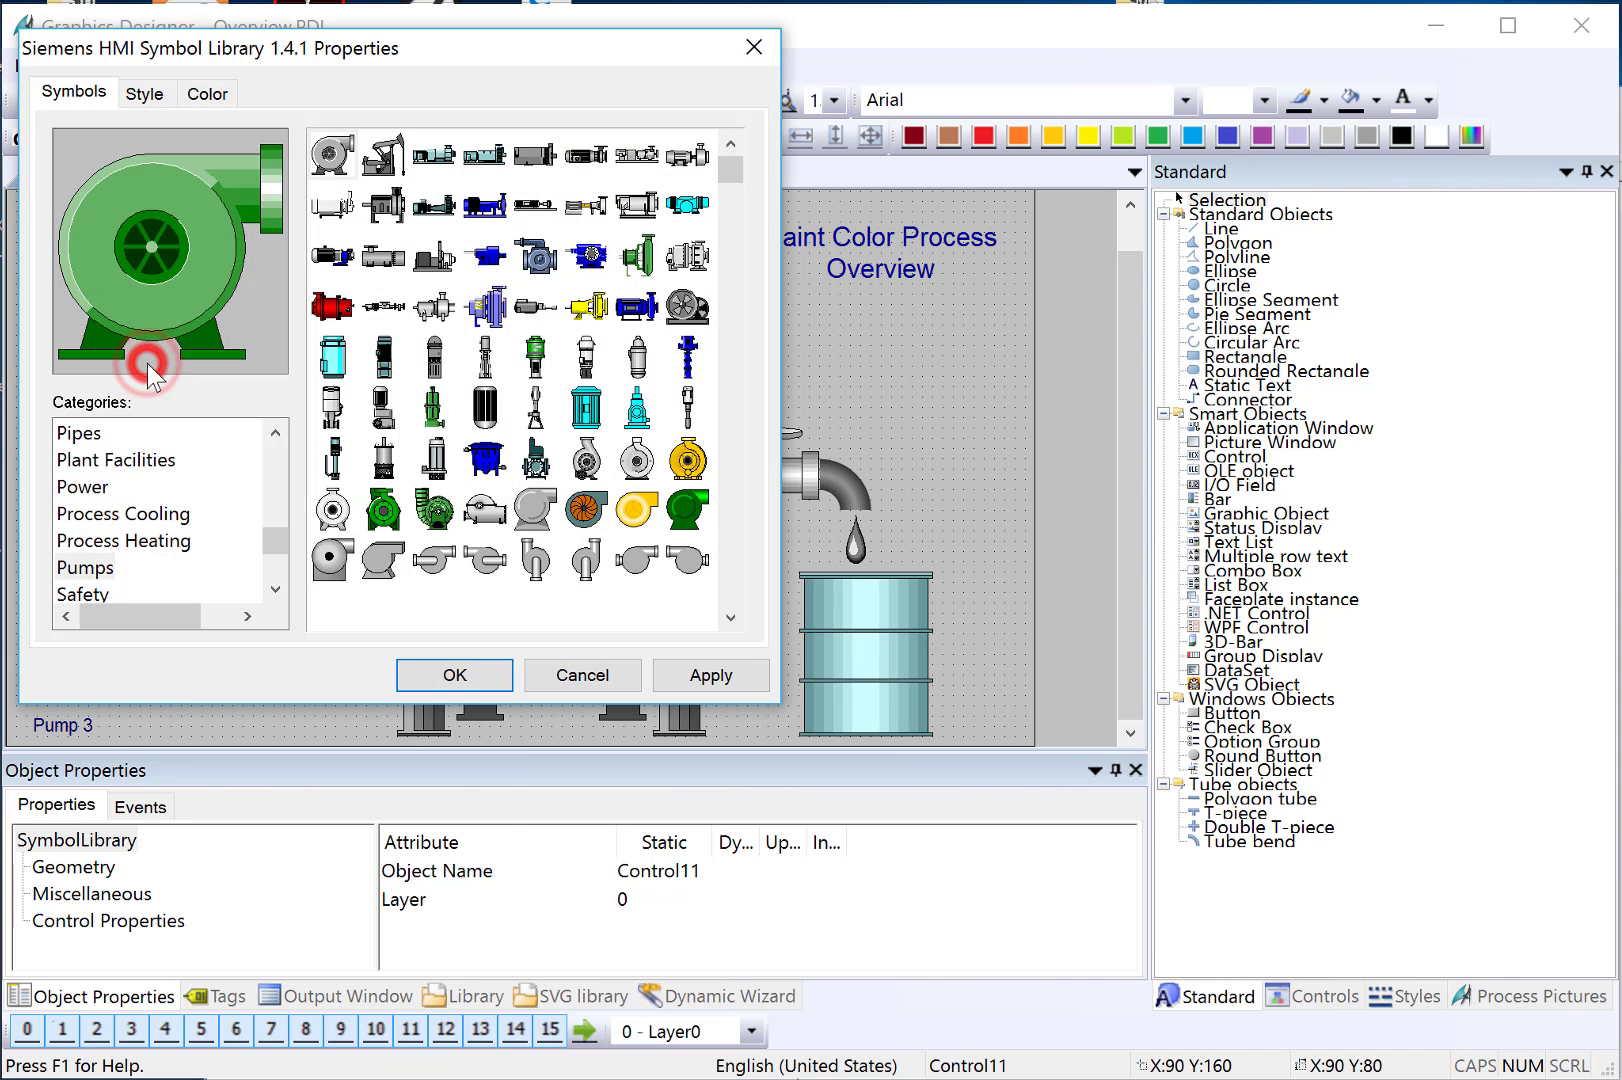
scroll(104, 566, down, 2)
click(100, 566)
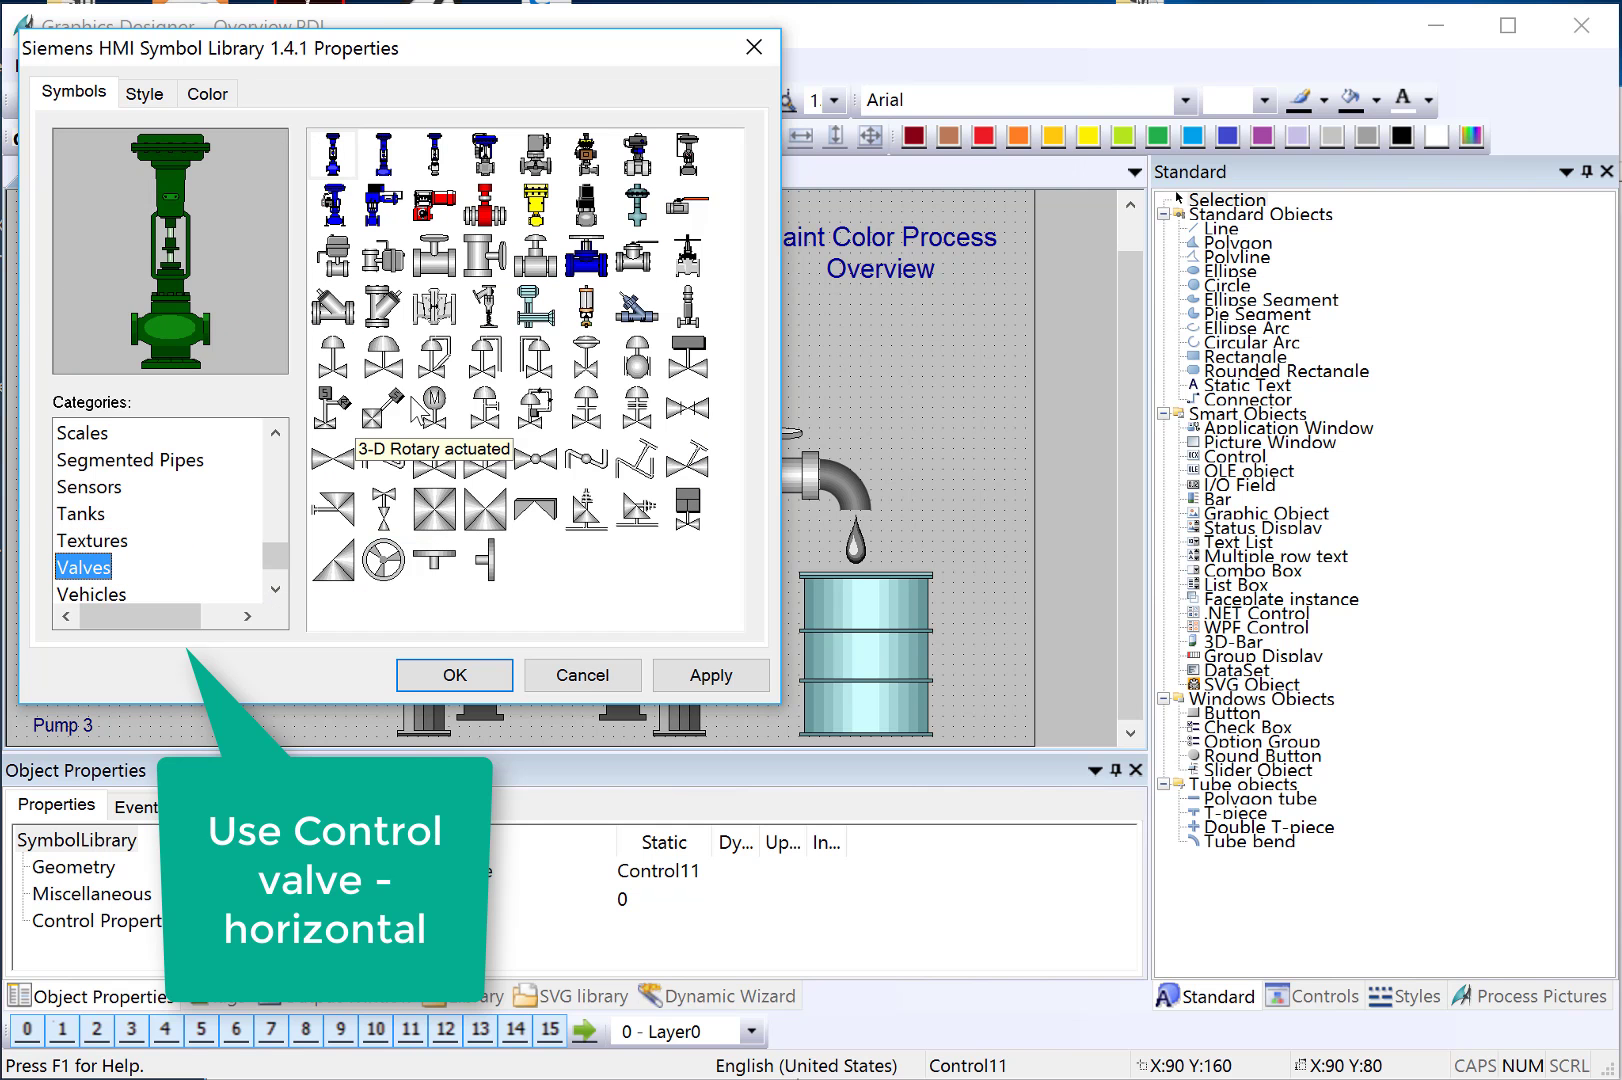
double_click(337, 258)
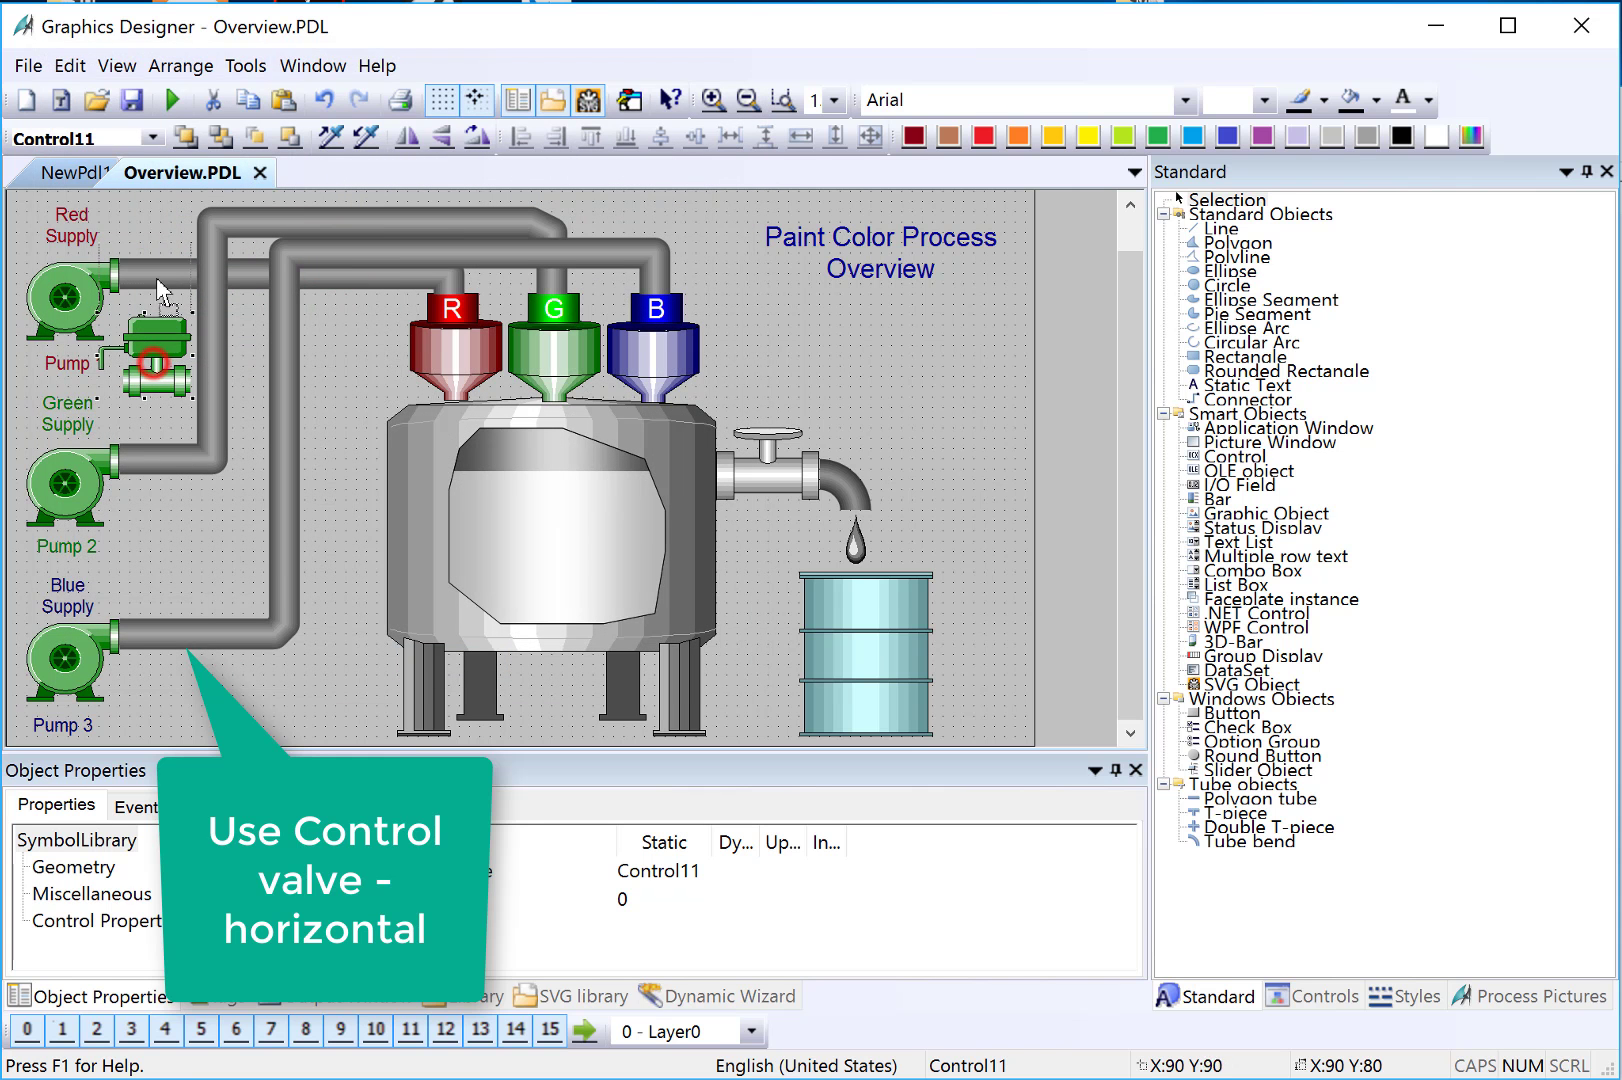
drag(153, 363, 153, 261)
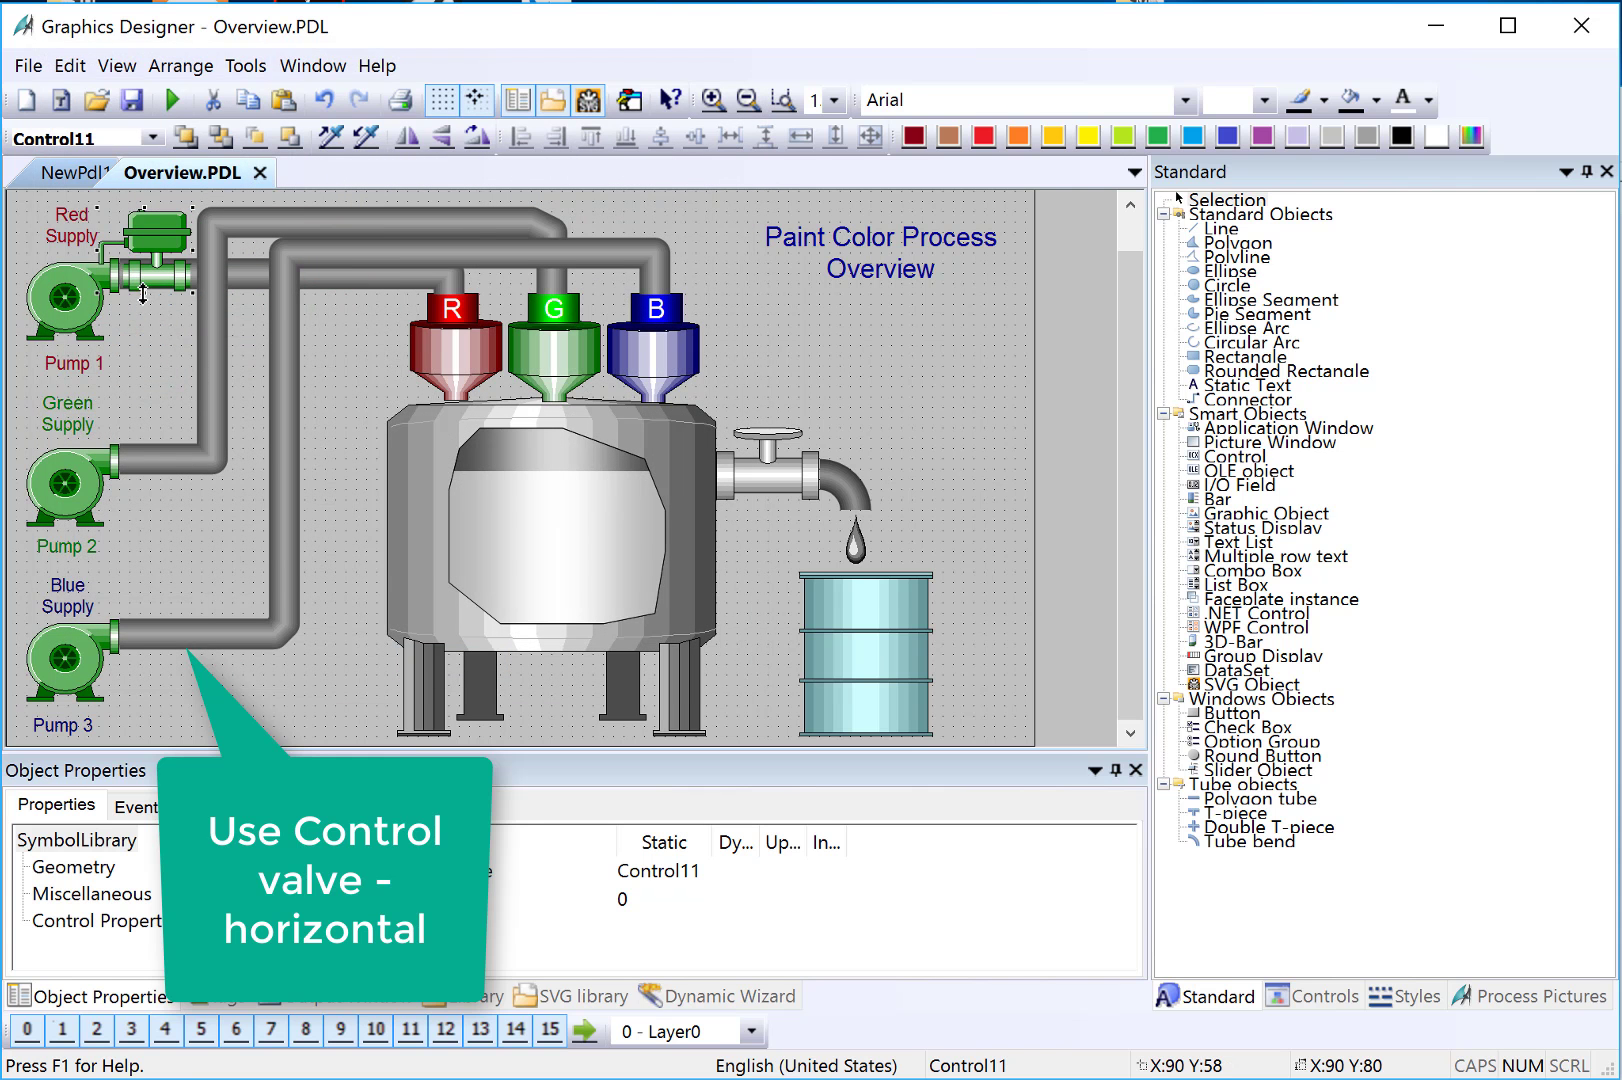
Step: Duplicate the valve onto the Green Supply and Blue Supply pipes
right_click(143, 293)
click(235, 308)
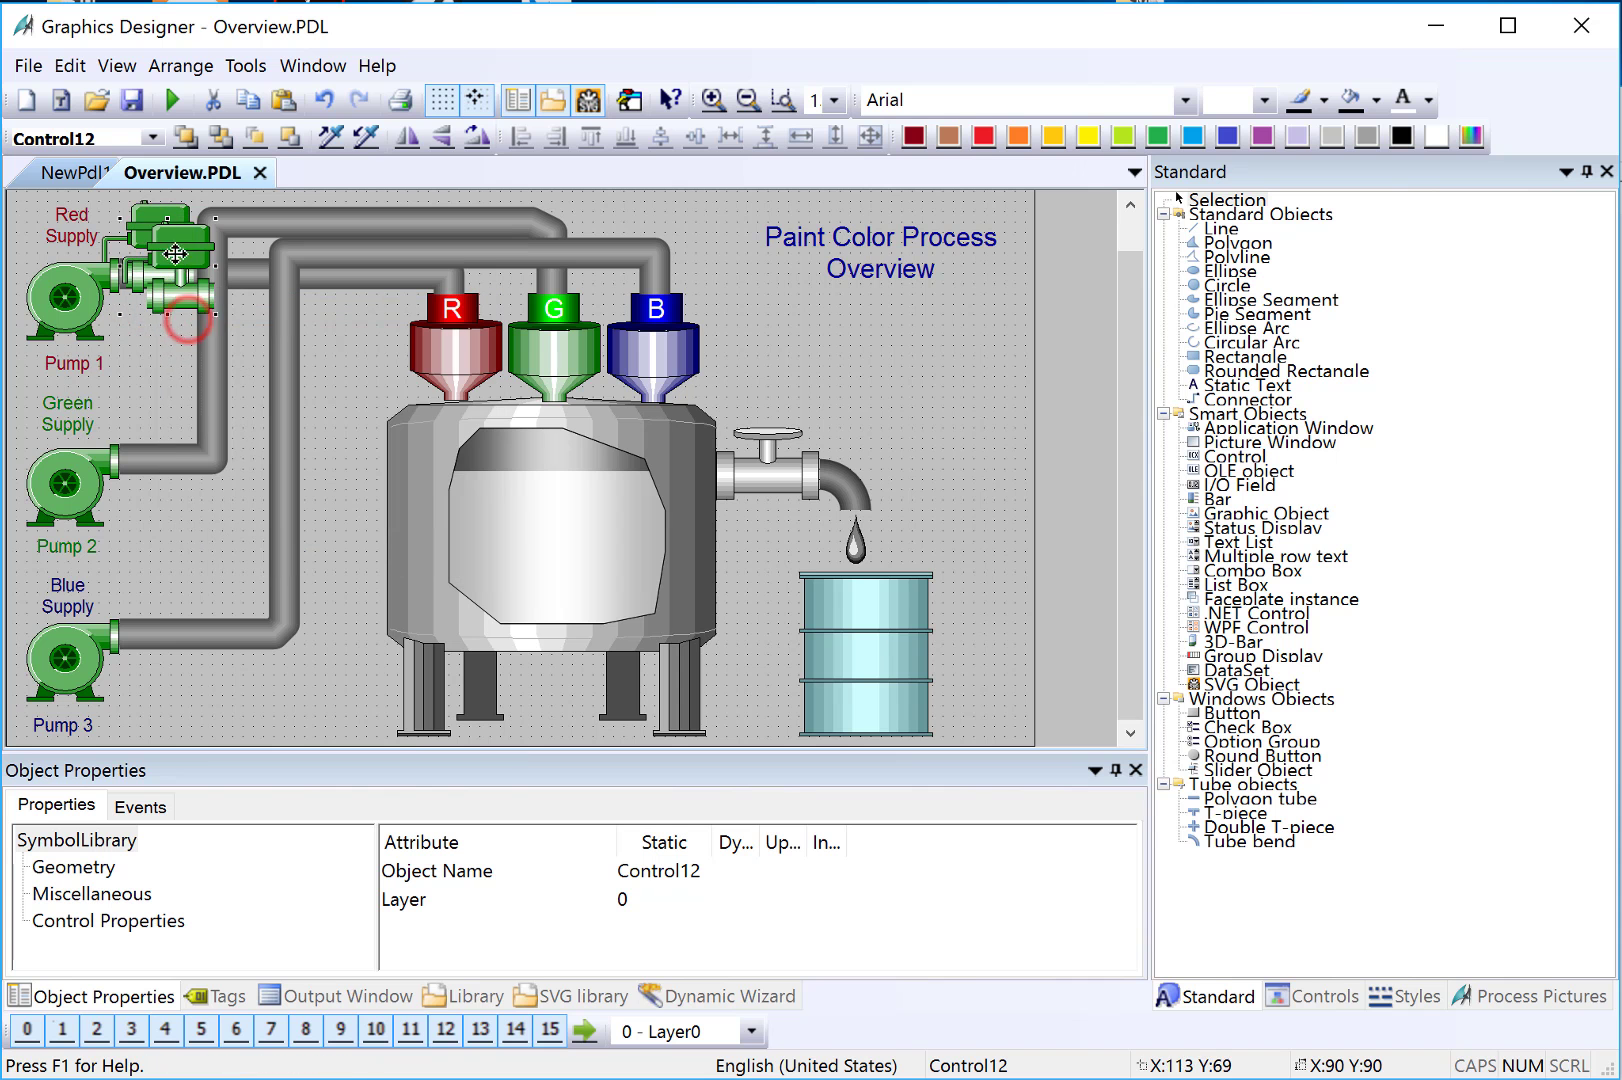
drag(166, 333, 178, 416)
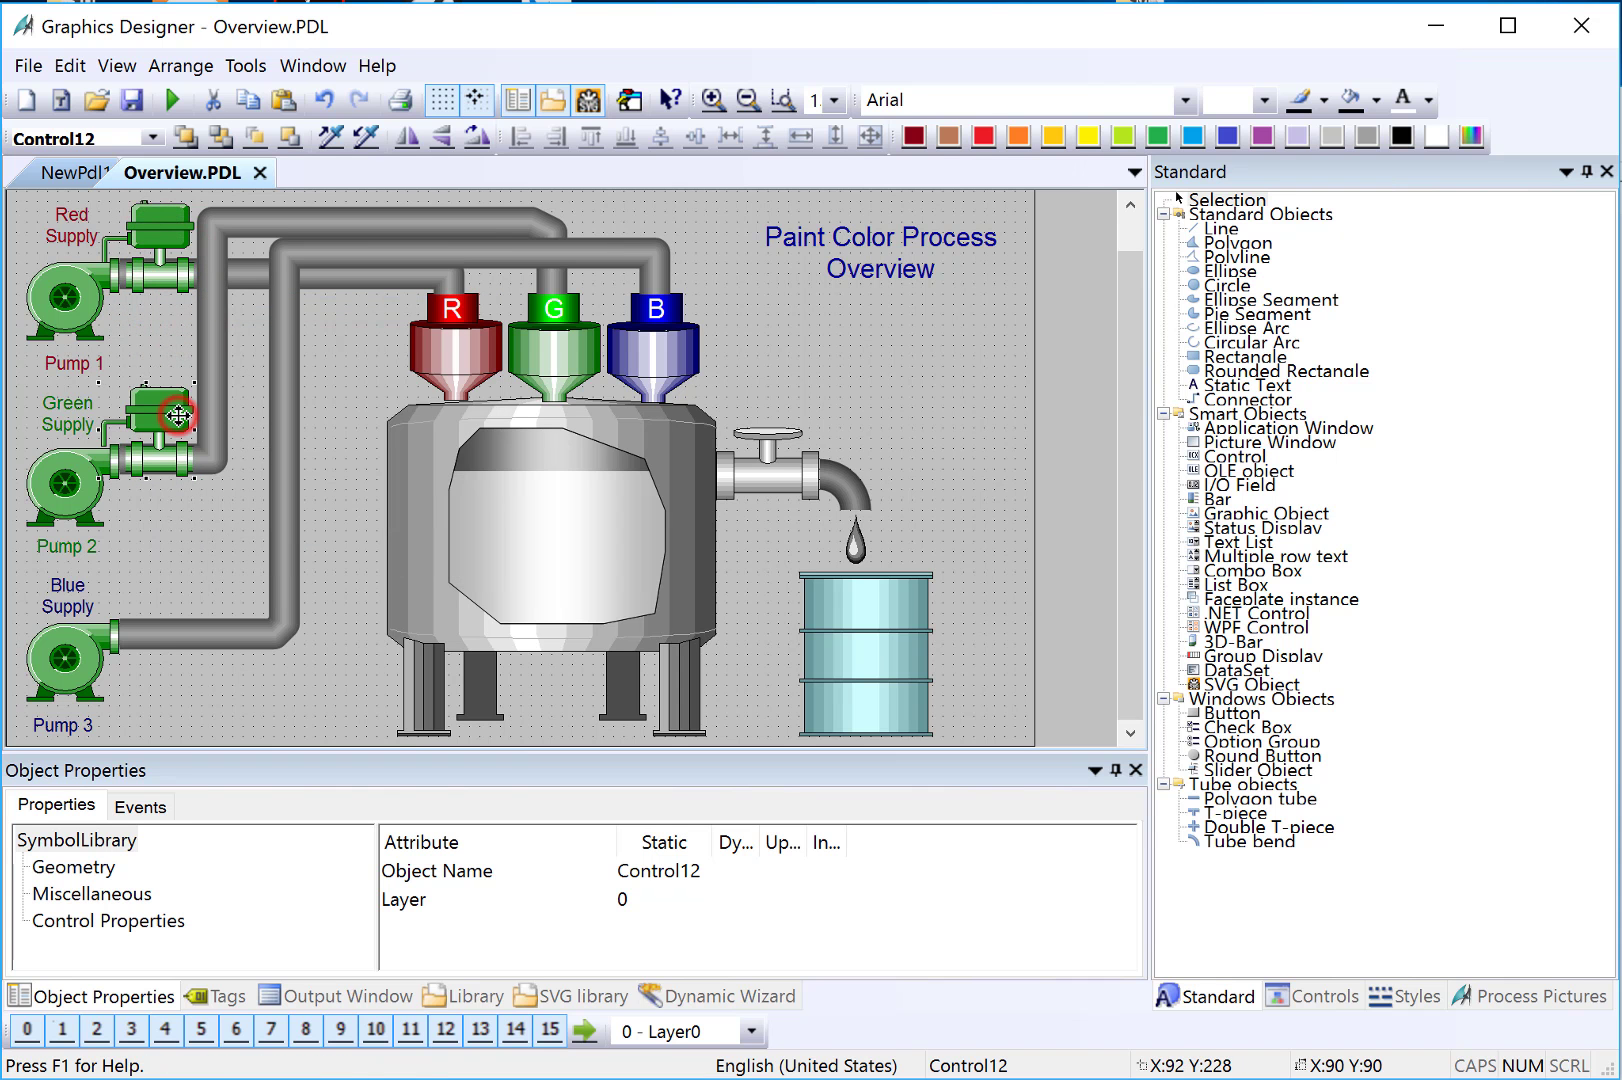
right_click(178, 416)
click(253, 485)
drag(210, 481, 188, 573)
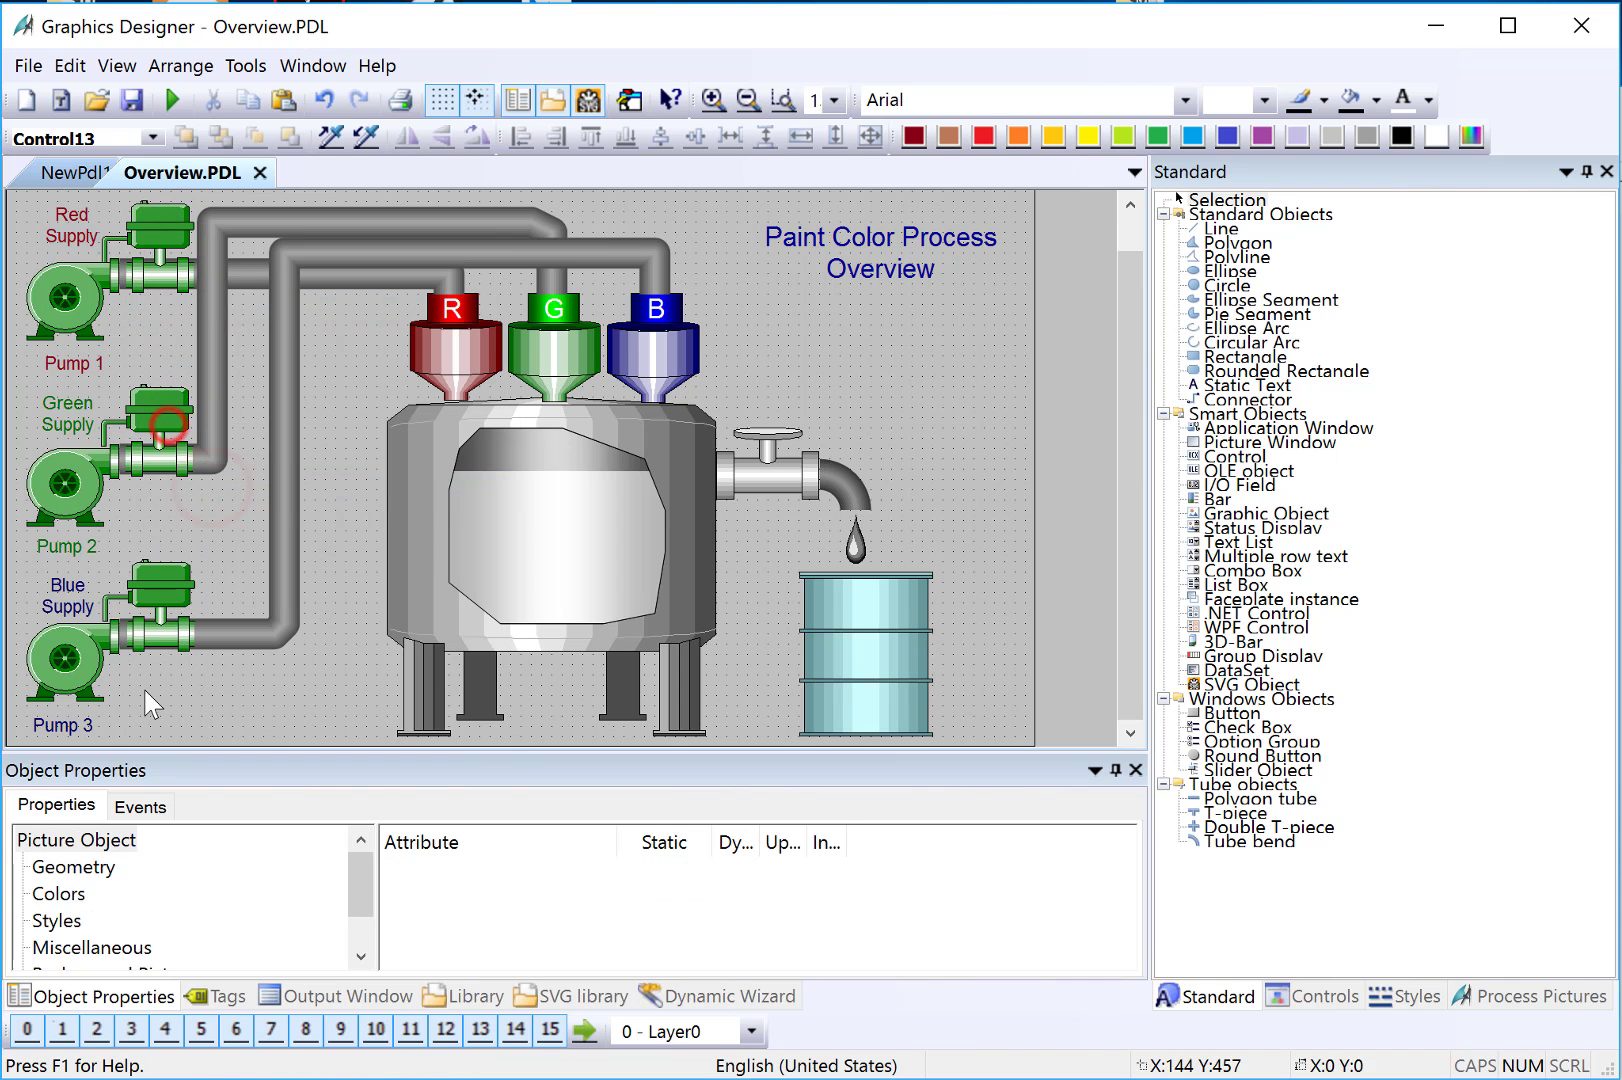
Step: Copy the Pump 1 label beside the red valve and rename it 'Valve 1'
click(66, 362)
right_click(66, 362)
click(163, 427)
drag(95, 389, 158, 310)
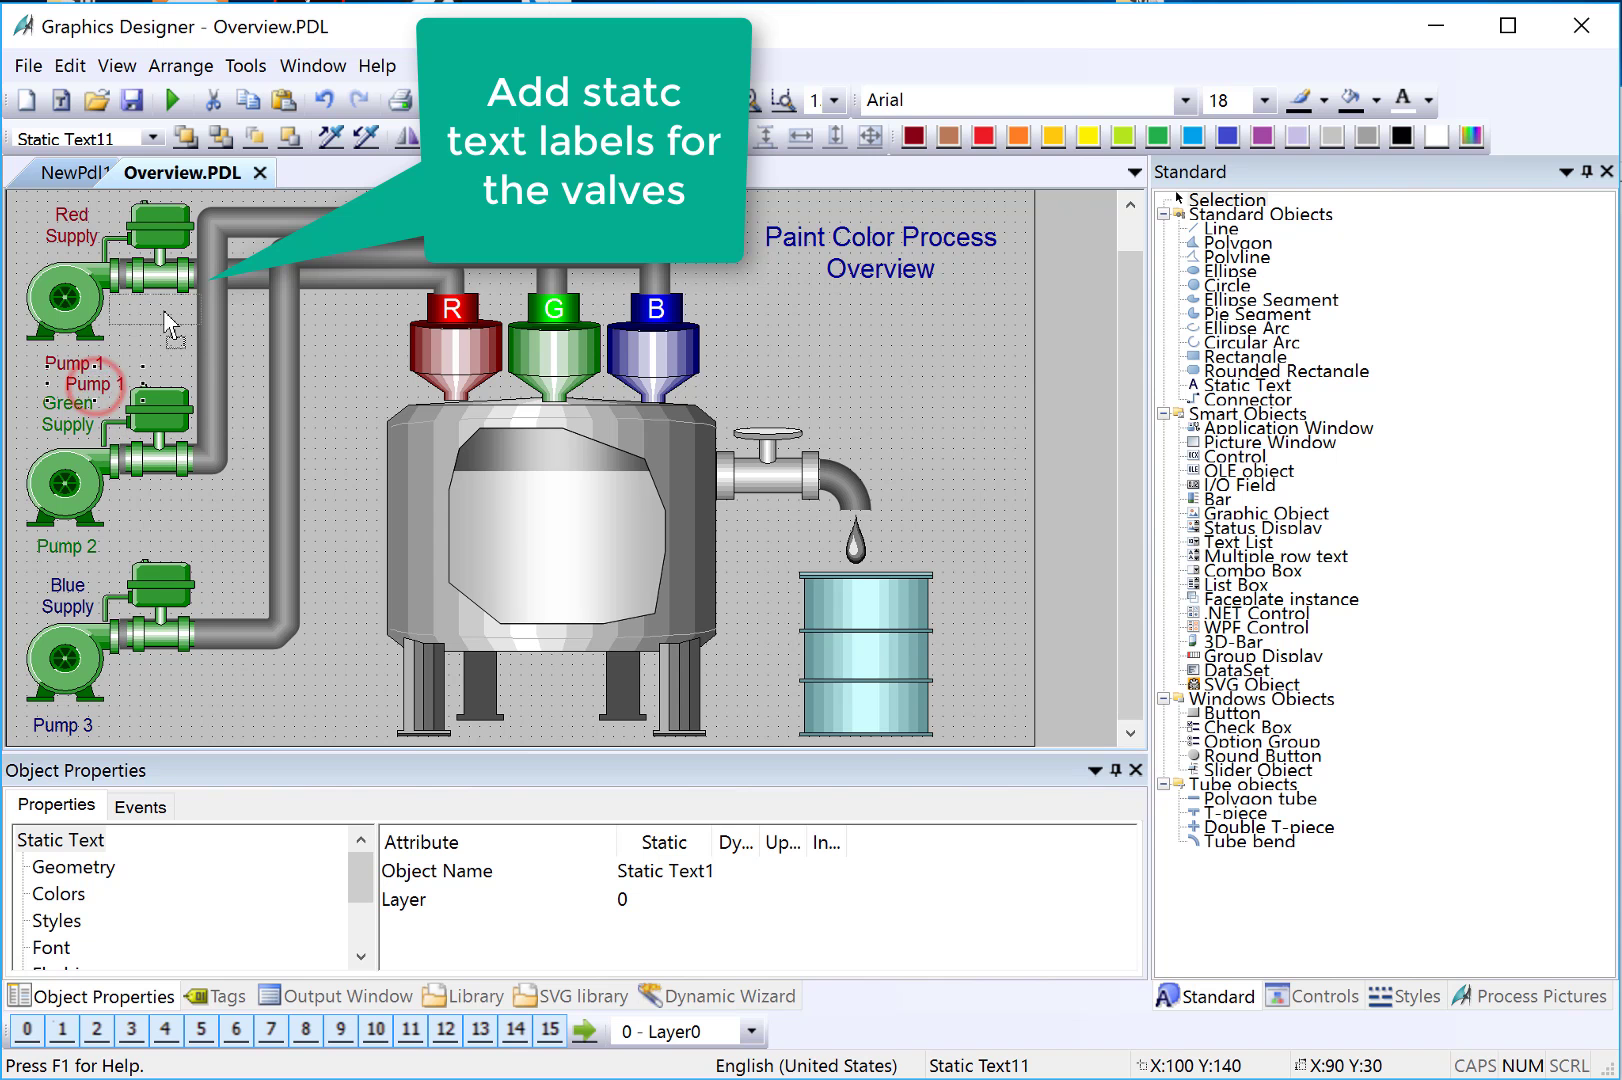
double_click(143, 307)
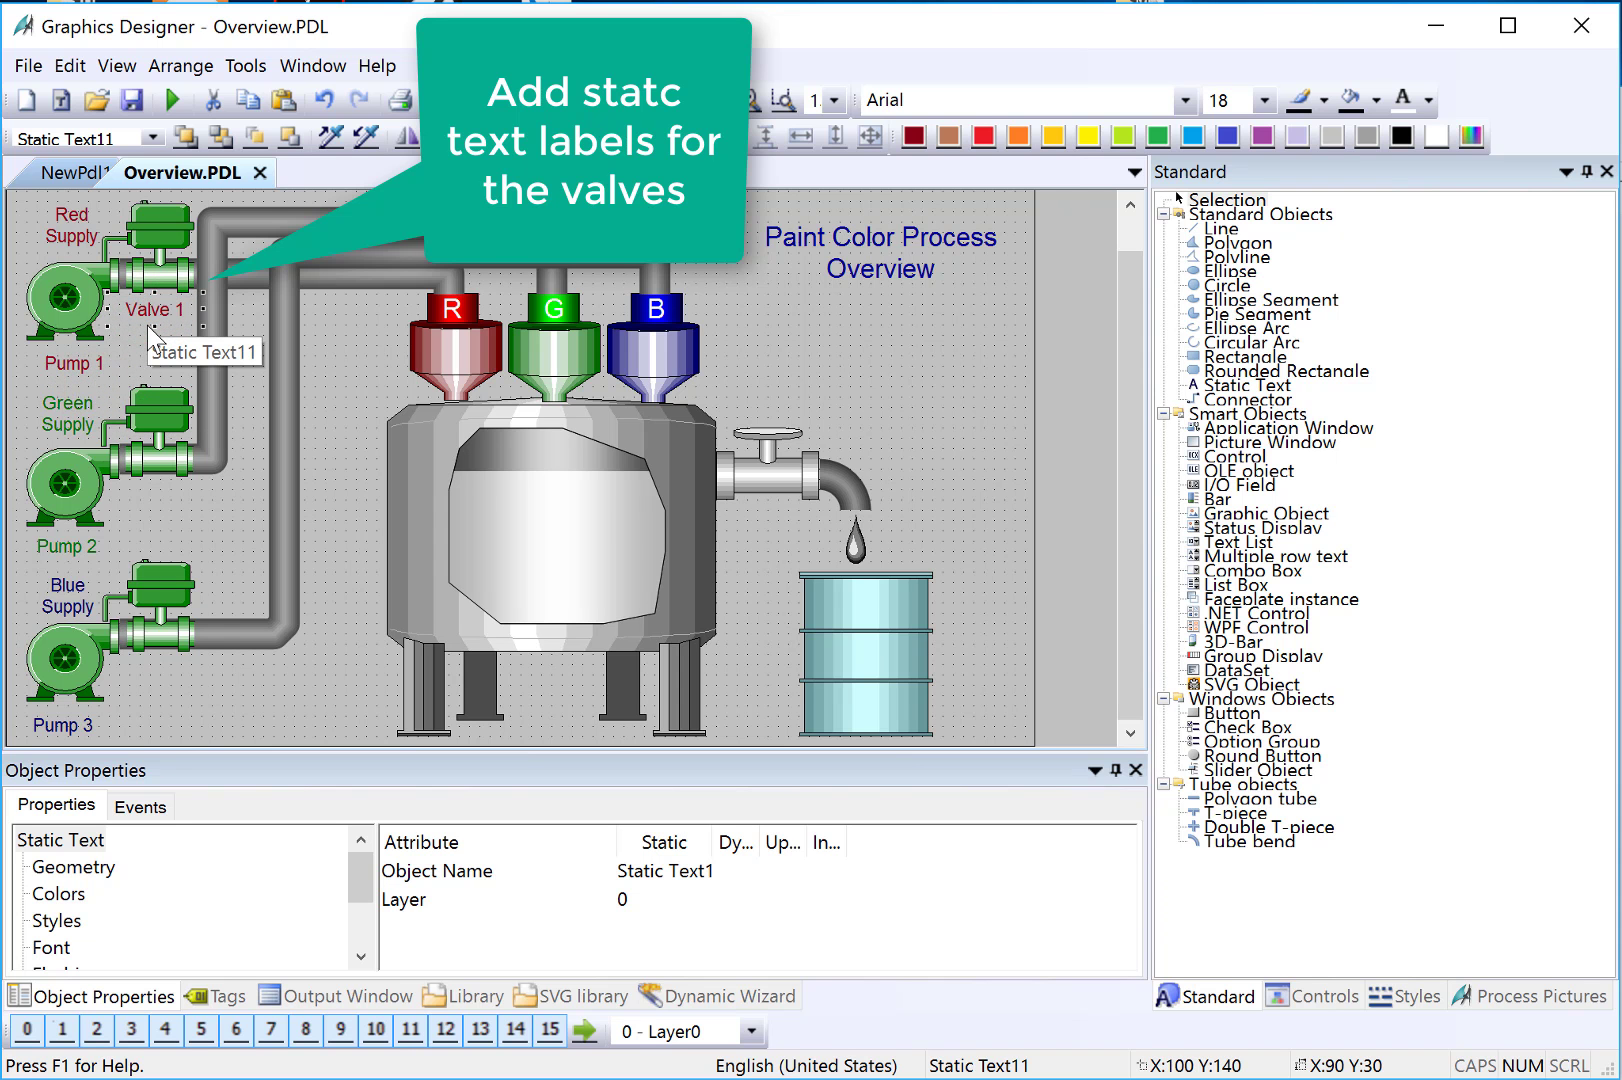
Step: Duplicate the label as 'Valve 2' and 'Valve 3' beside the green and blue valves
right_click(142, 312)
click(185, 384)
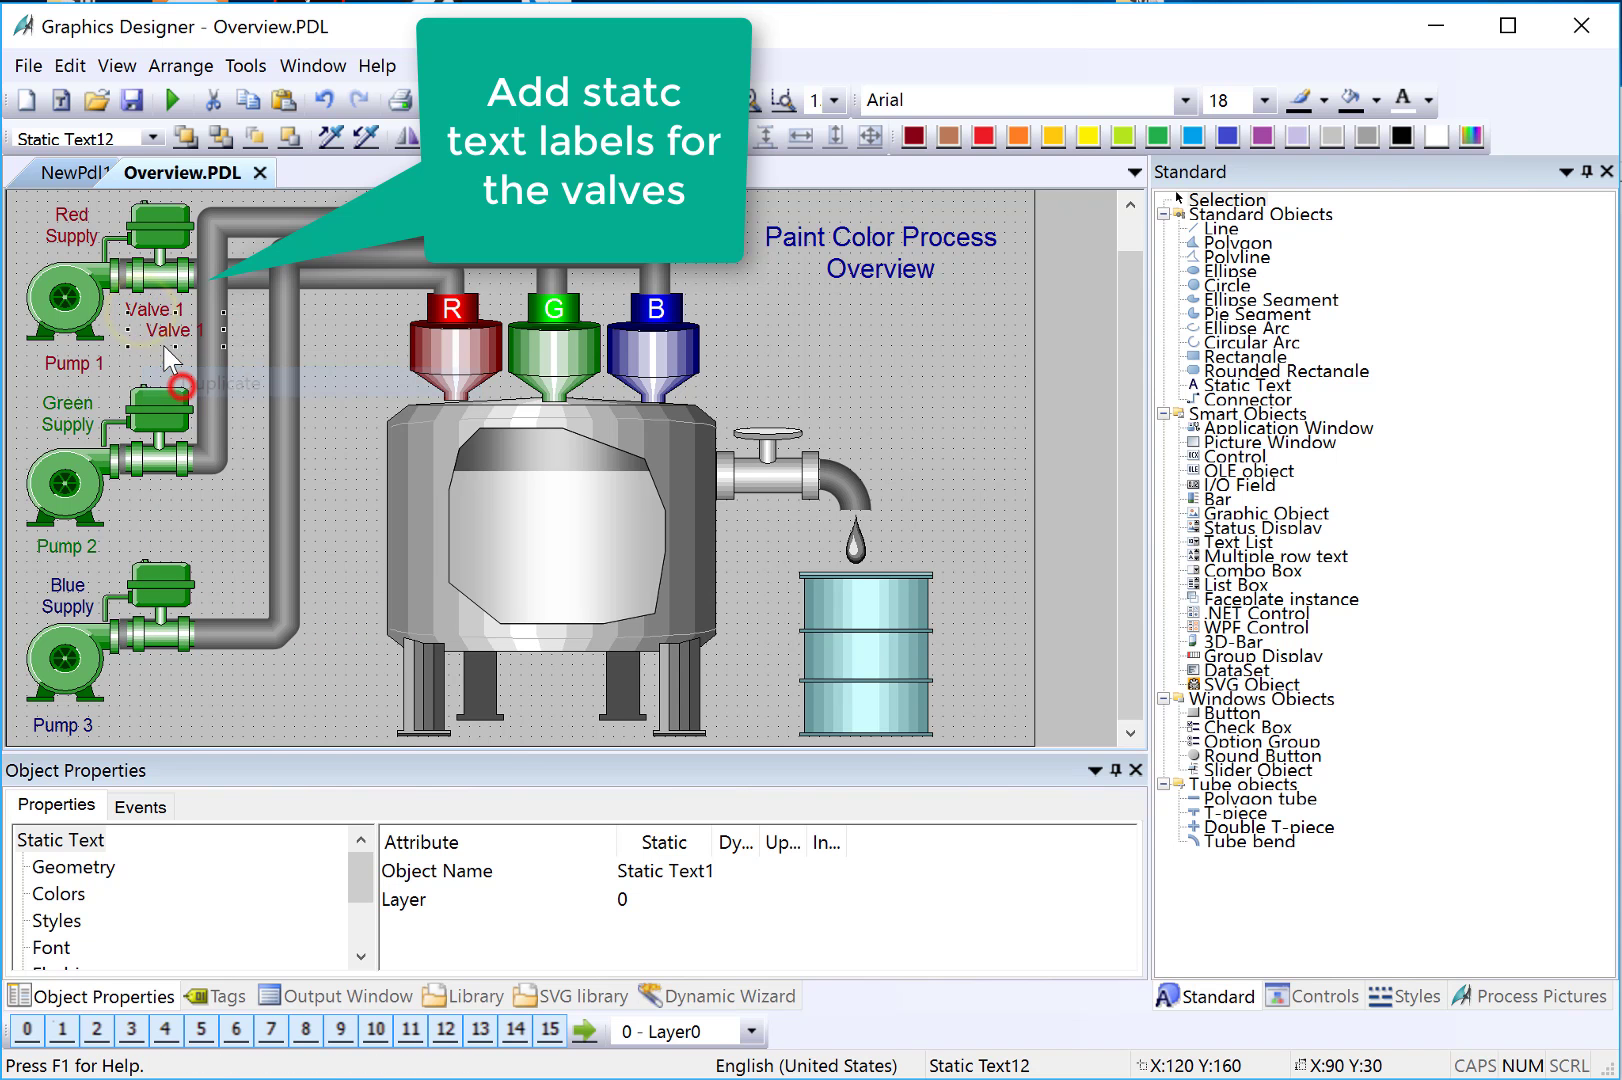
drag(162, 328, 150, 510)
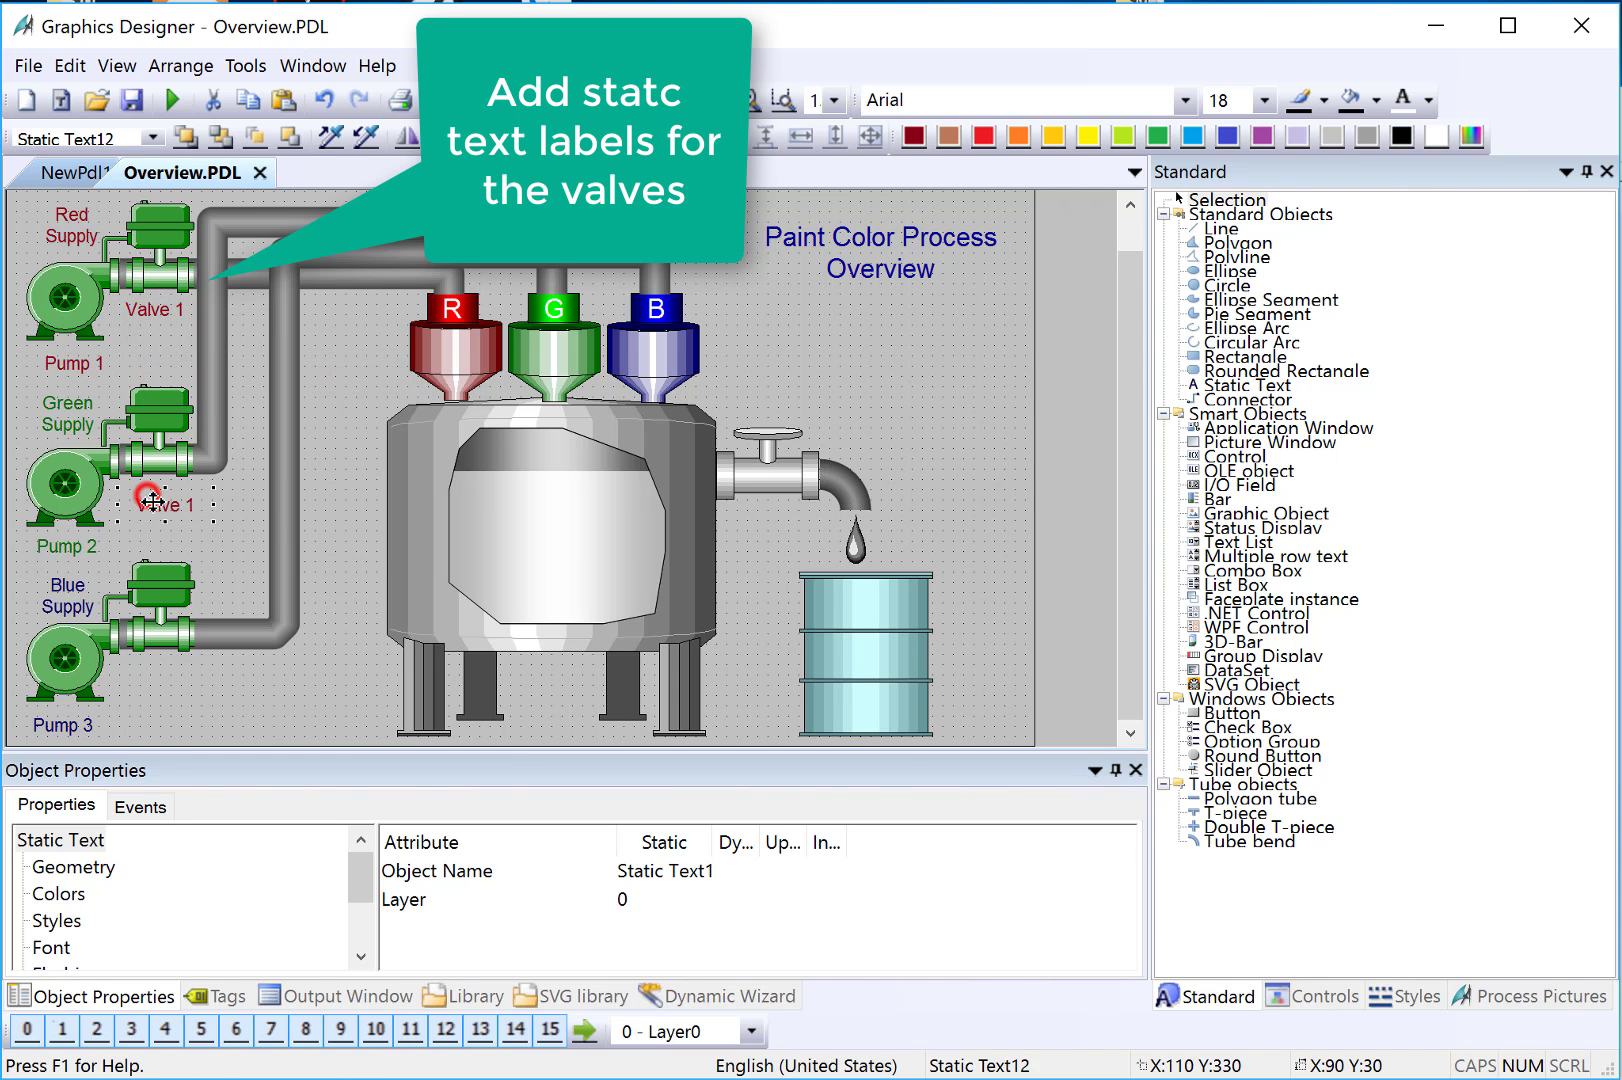
double_click(178, 500)
text(2)
click(213, 566)
right_click(158, 496)
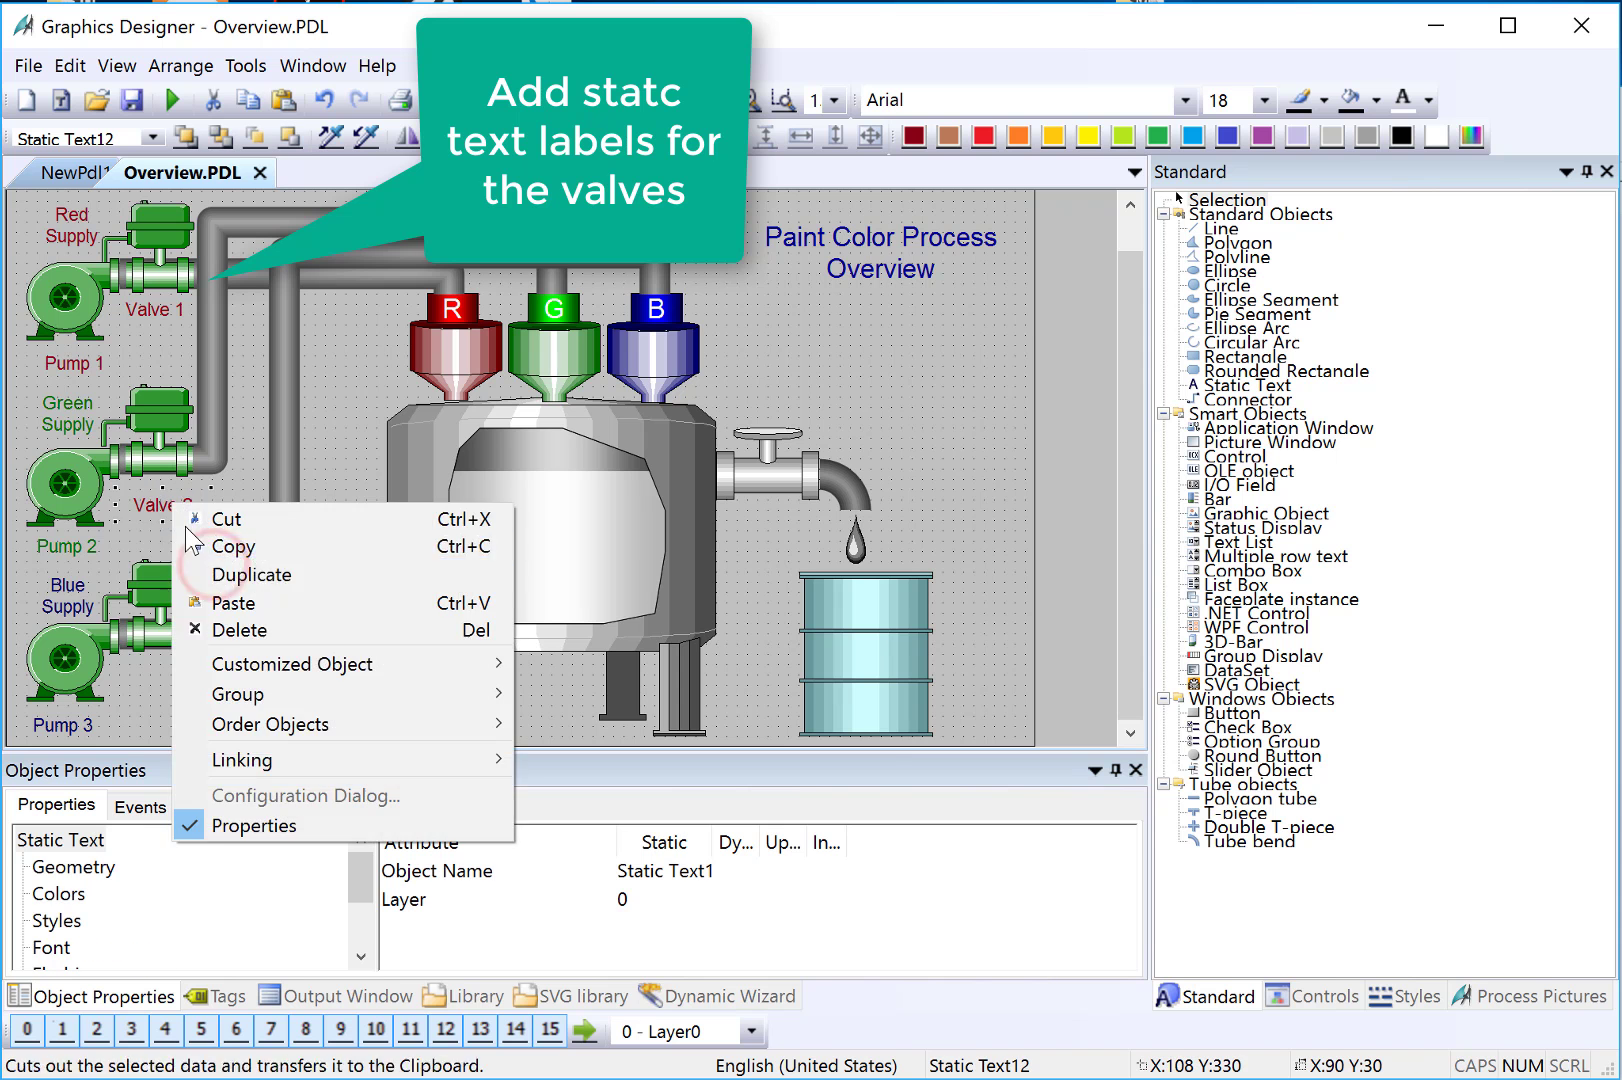
click(209, 568)
drag(184, 519, 166, 663)
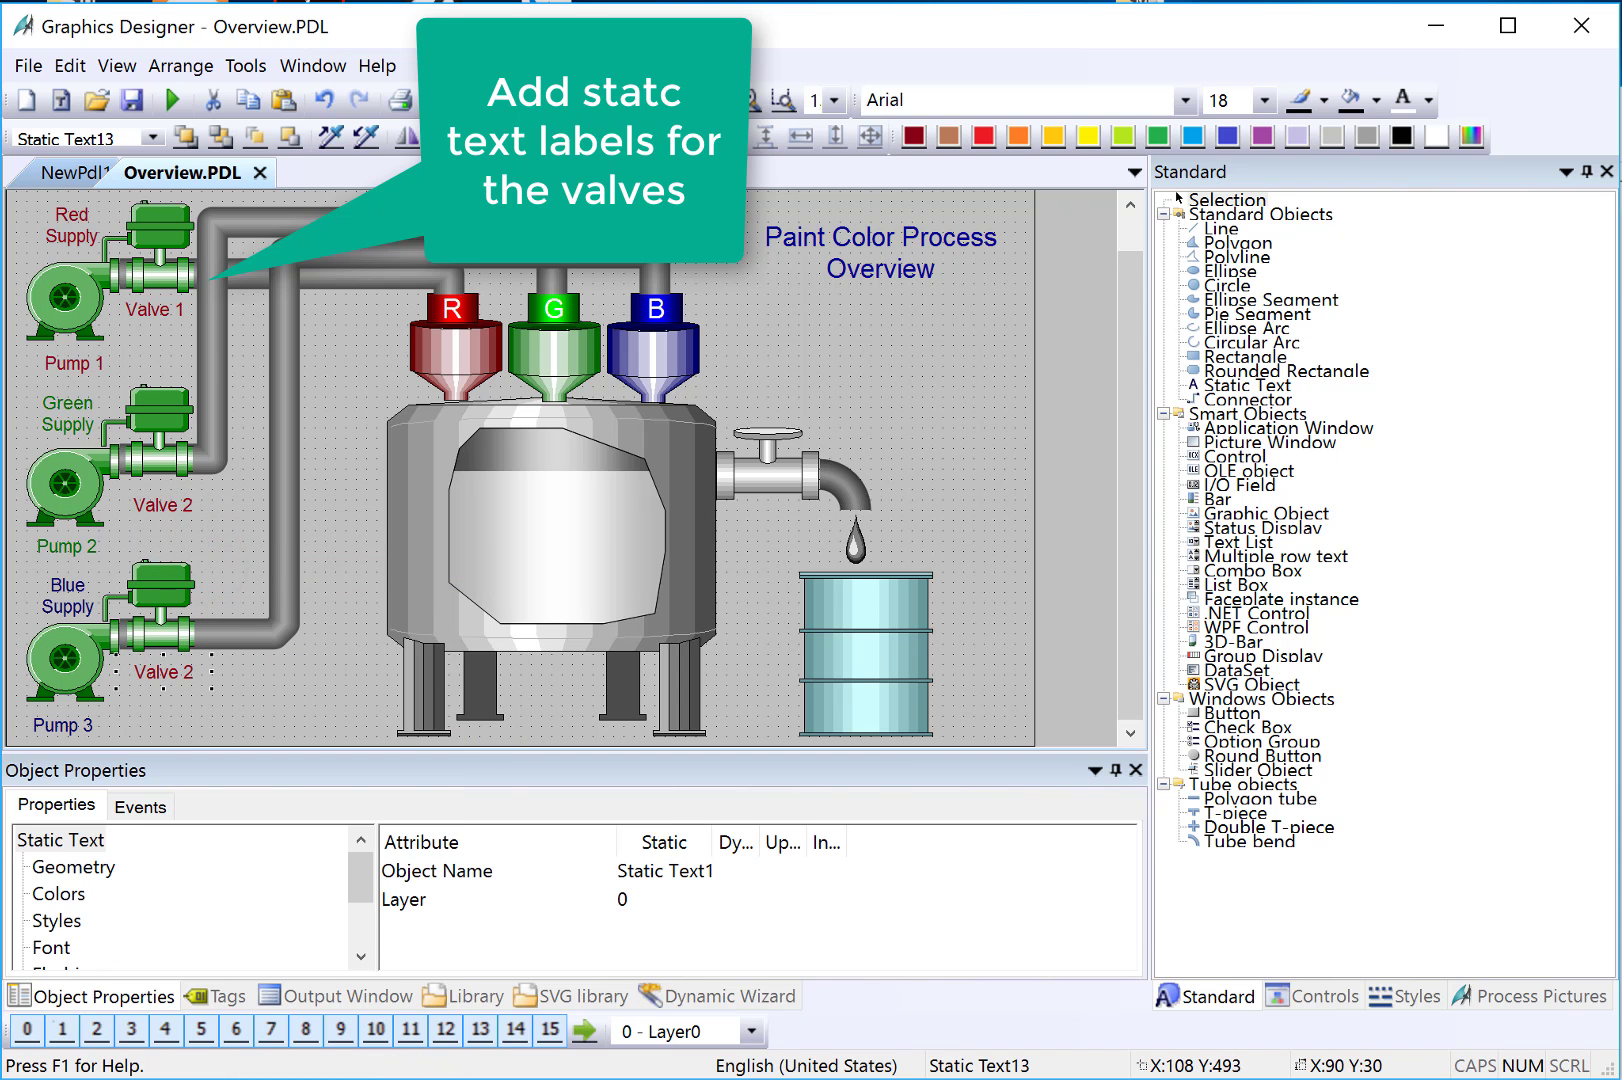
double_click(174, 668)
text(3)
click(248, 703)
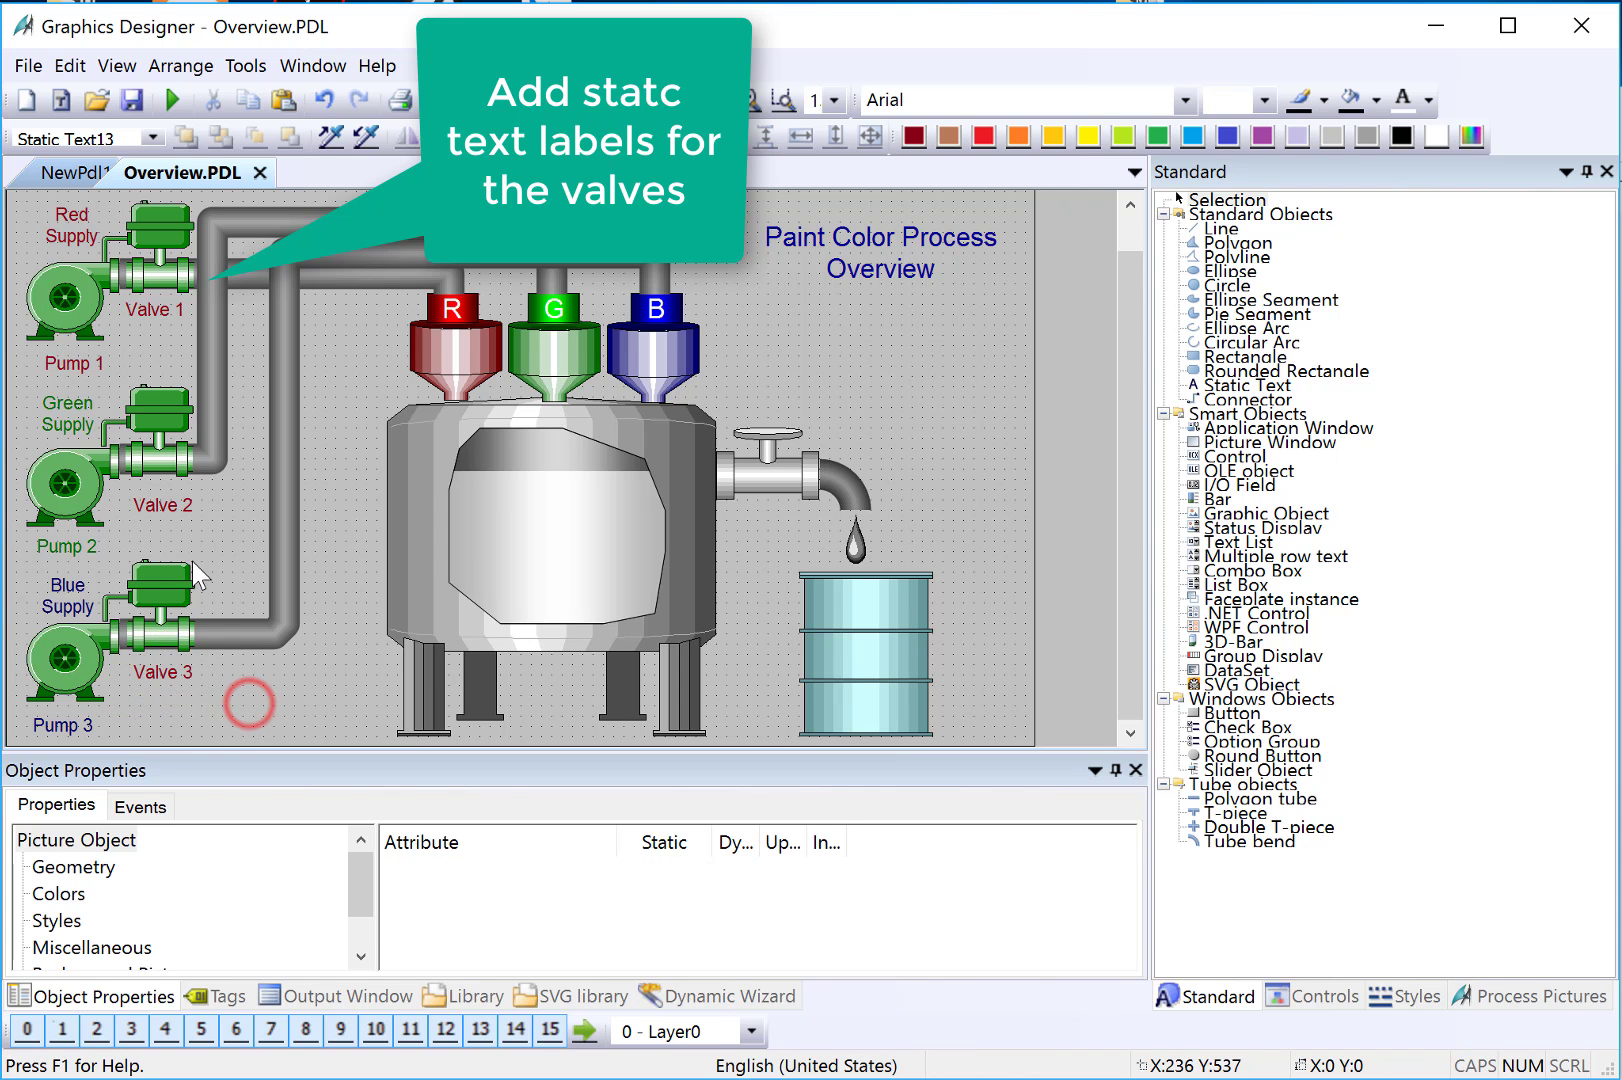
Step: Colour the Valve 1 text dark red and the Valve 2 text dark green
click(155, 310)
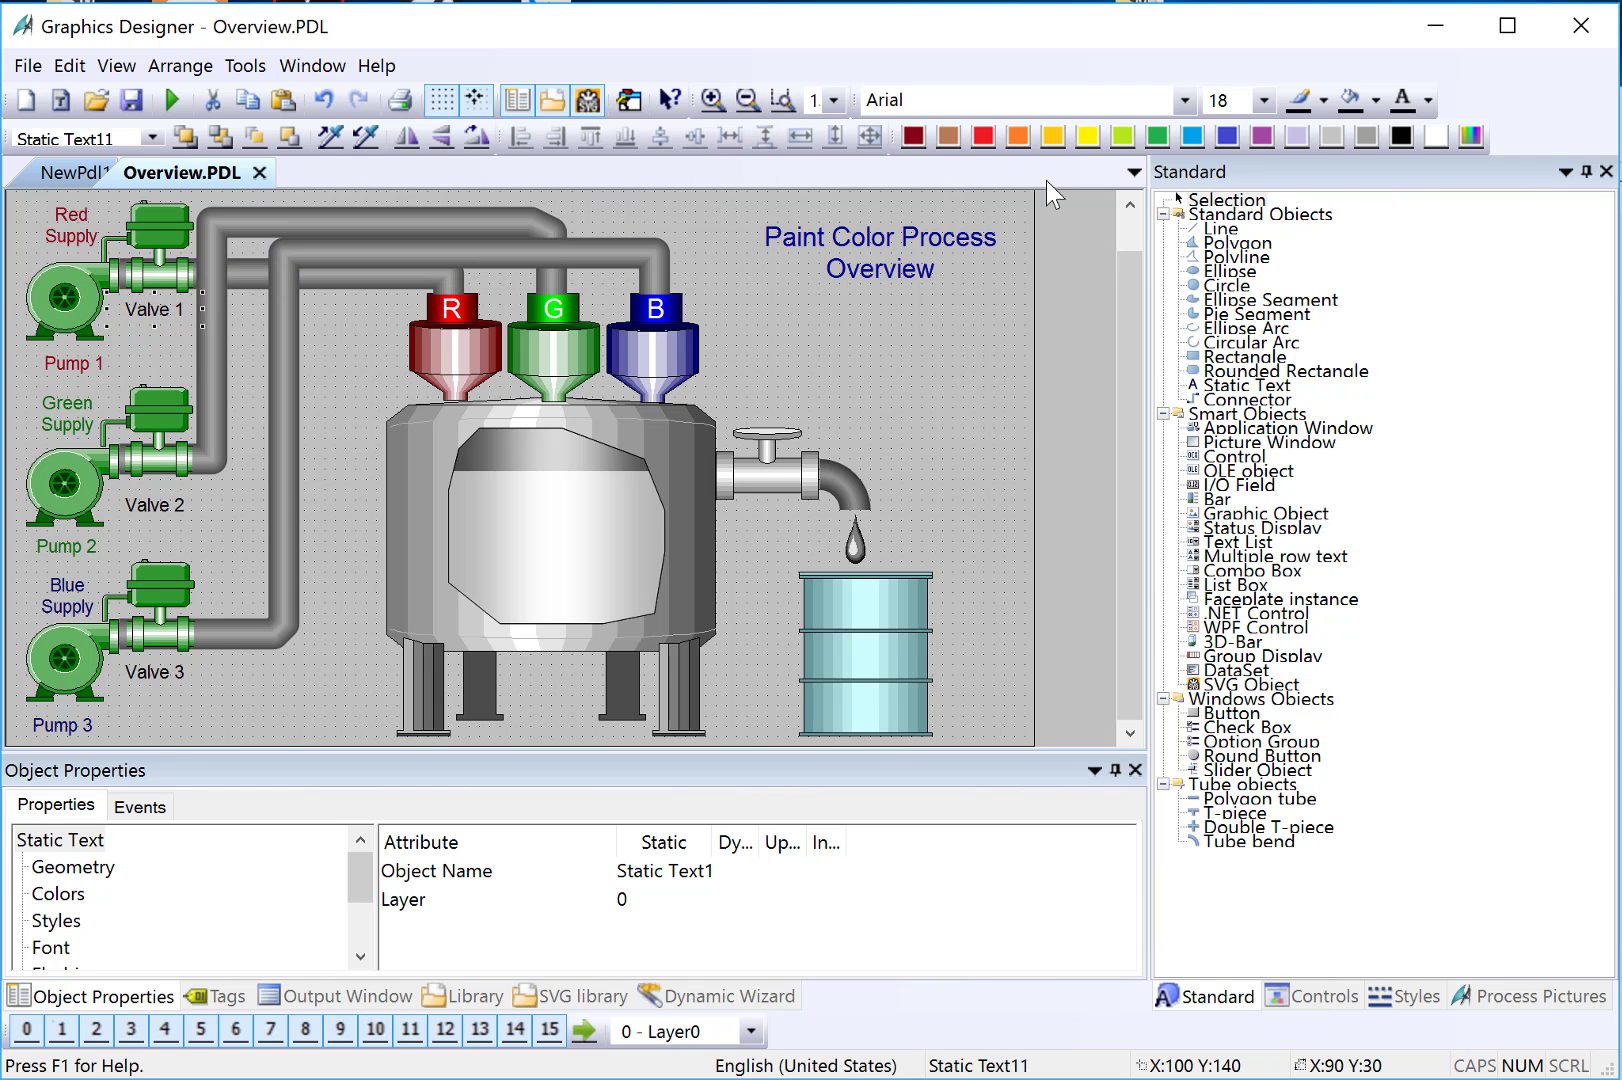
click(1428, 101)
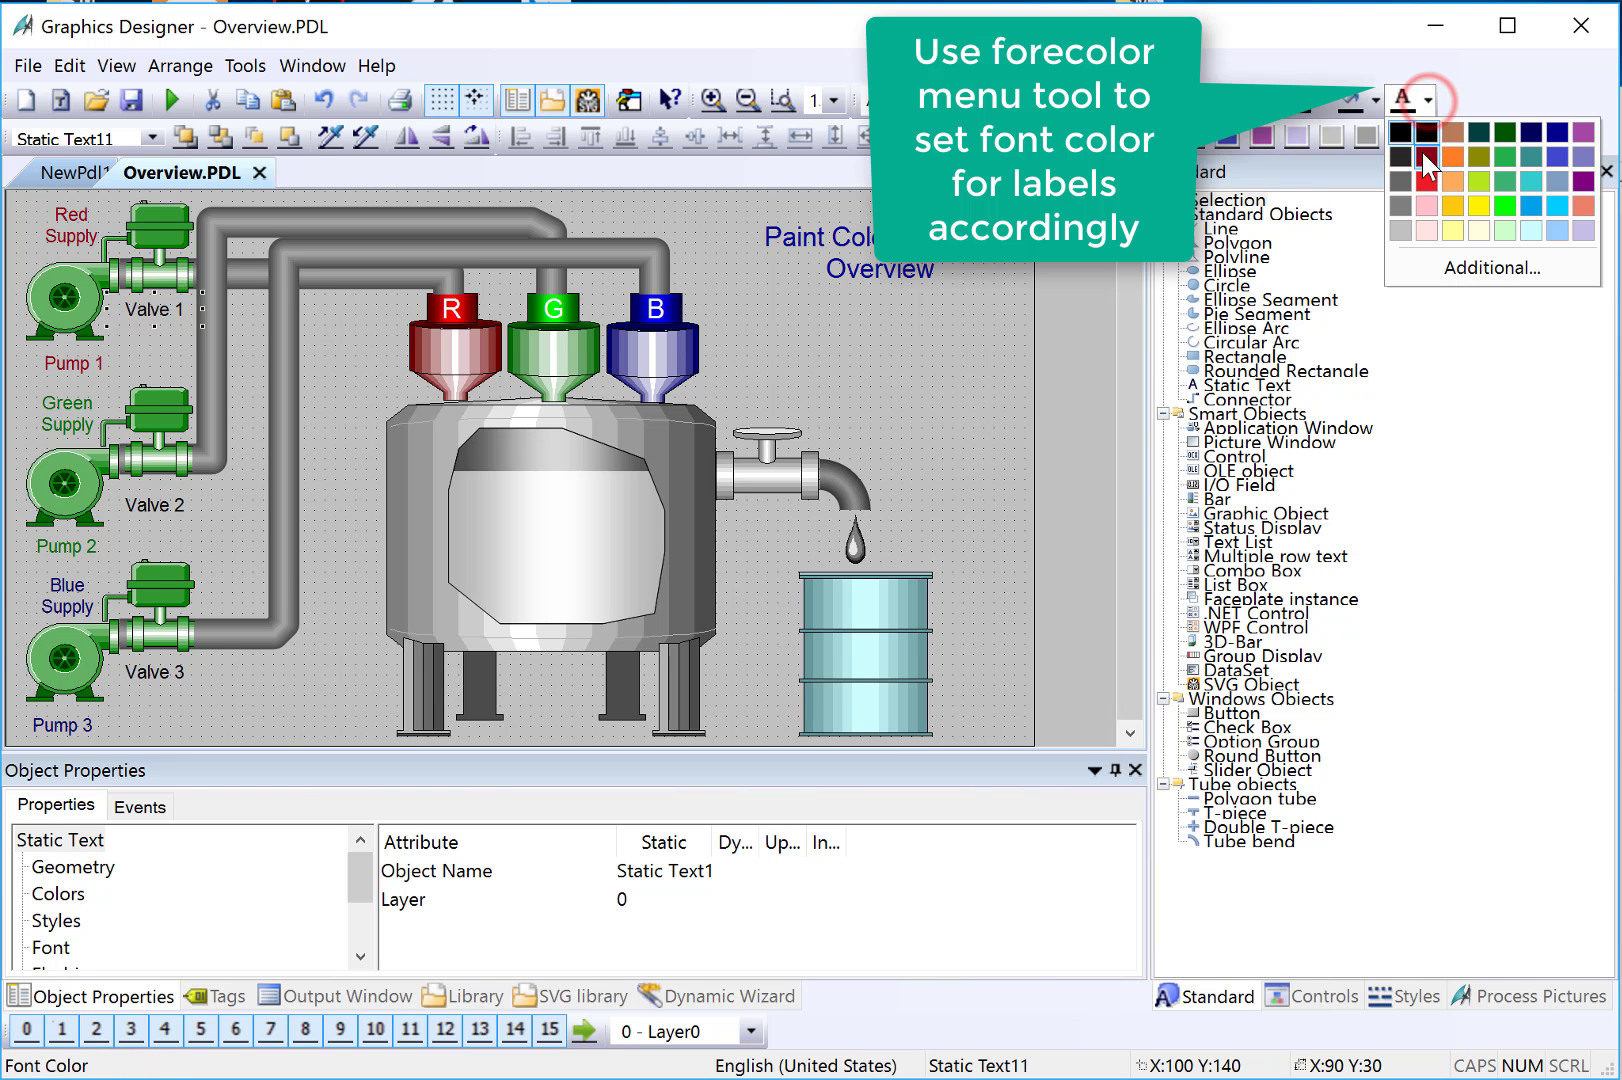
click(1423, 161)
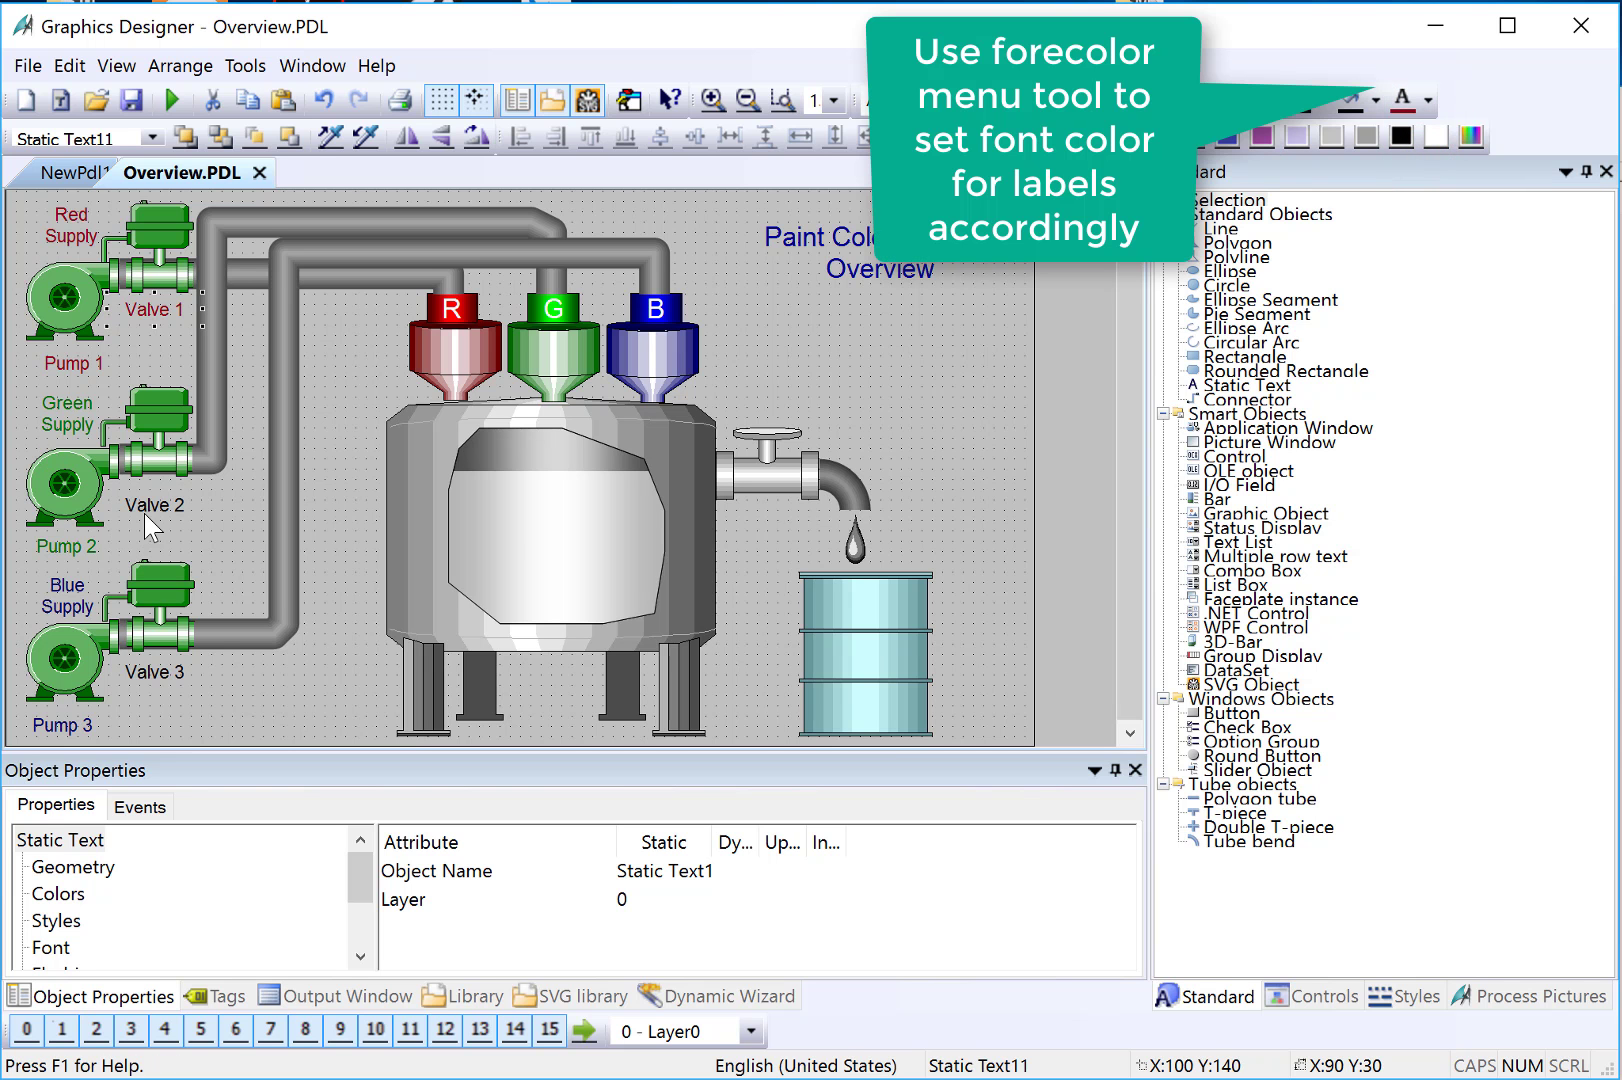
click(1428, 101)
click(1490, 267)
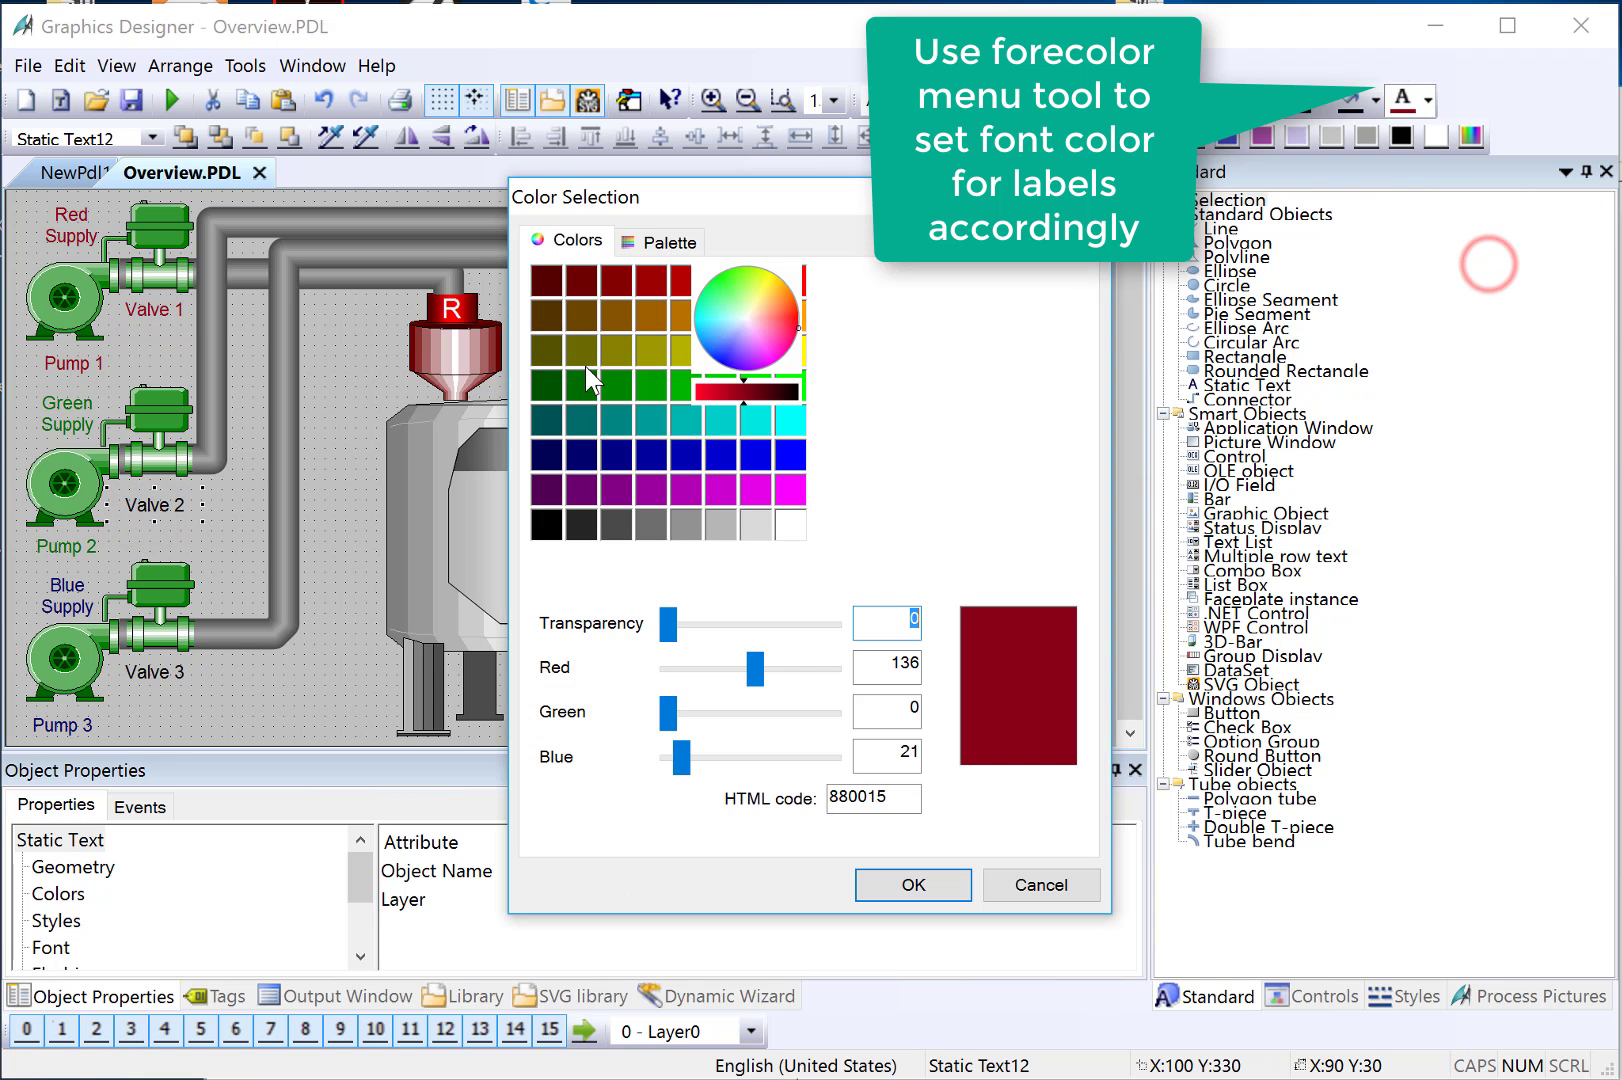
click(581, 385)
click(910, 893)
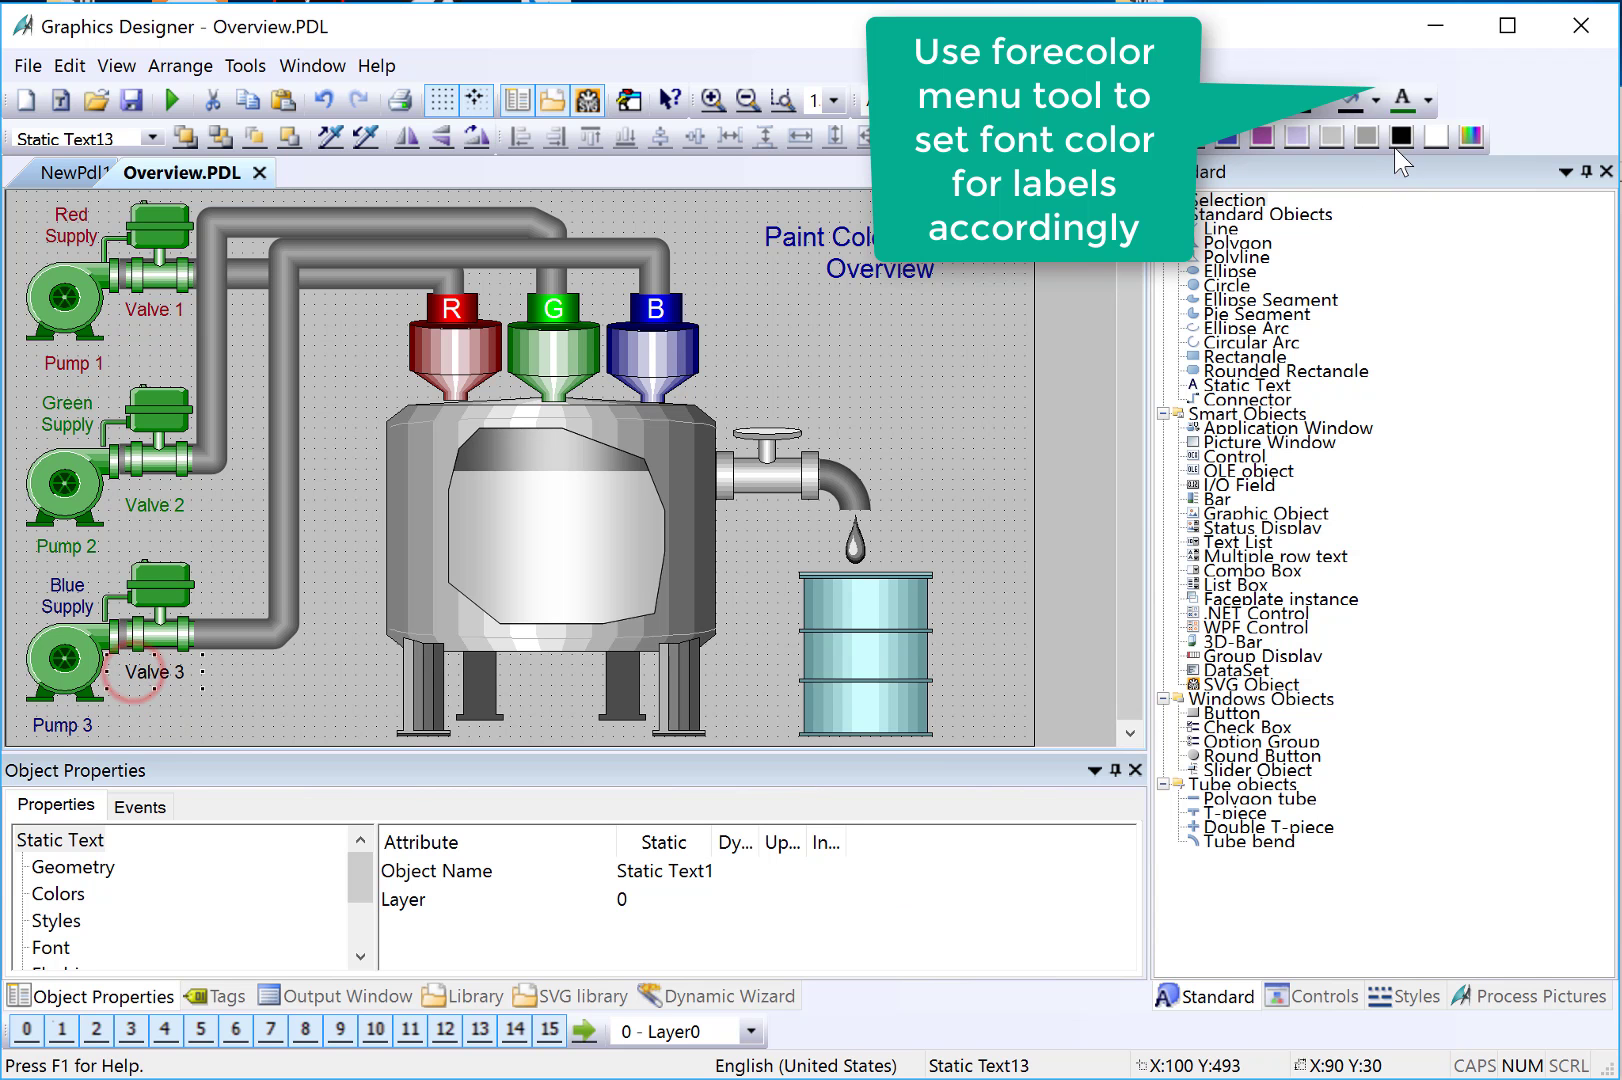
Step: Colour the Valve 3 text blue and show the project's Tags list
click(1430, 100)
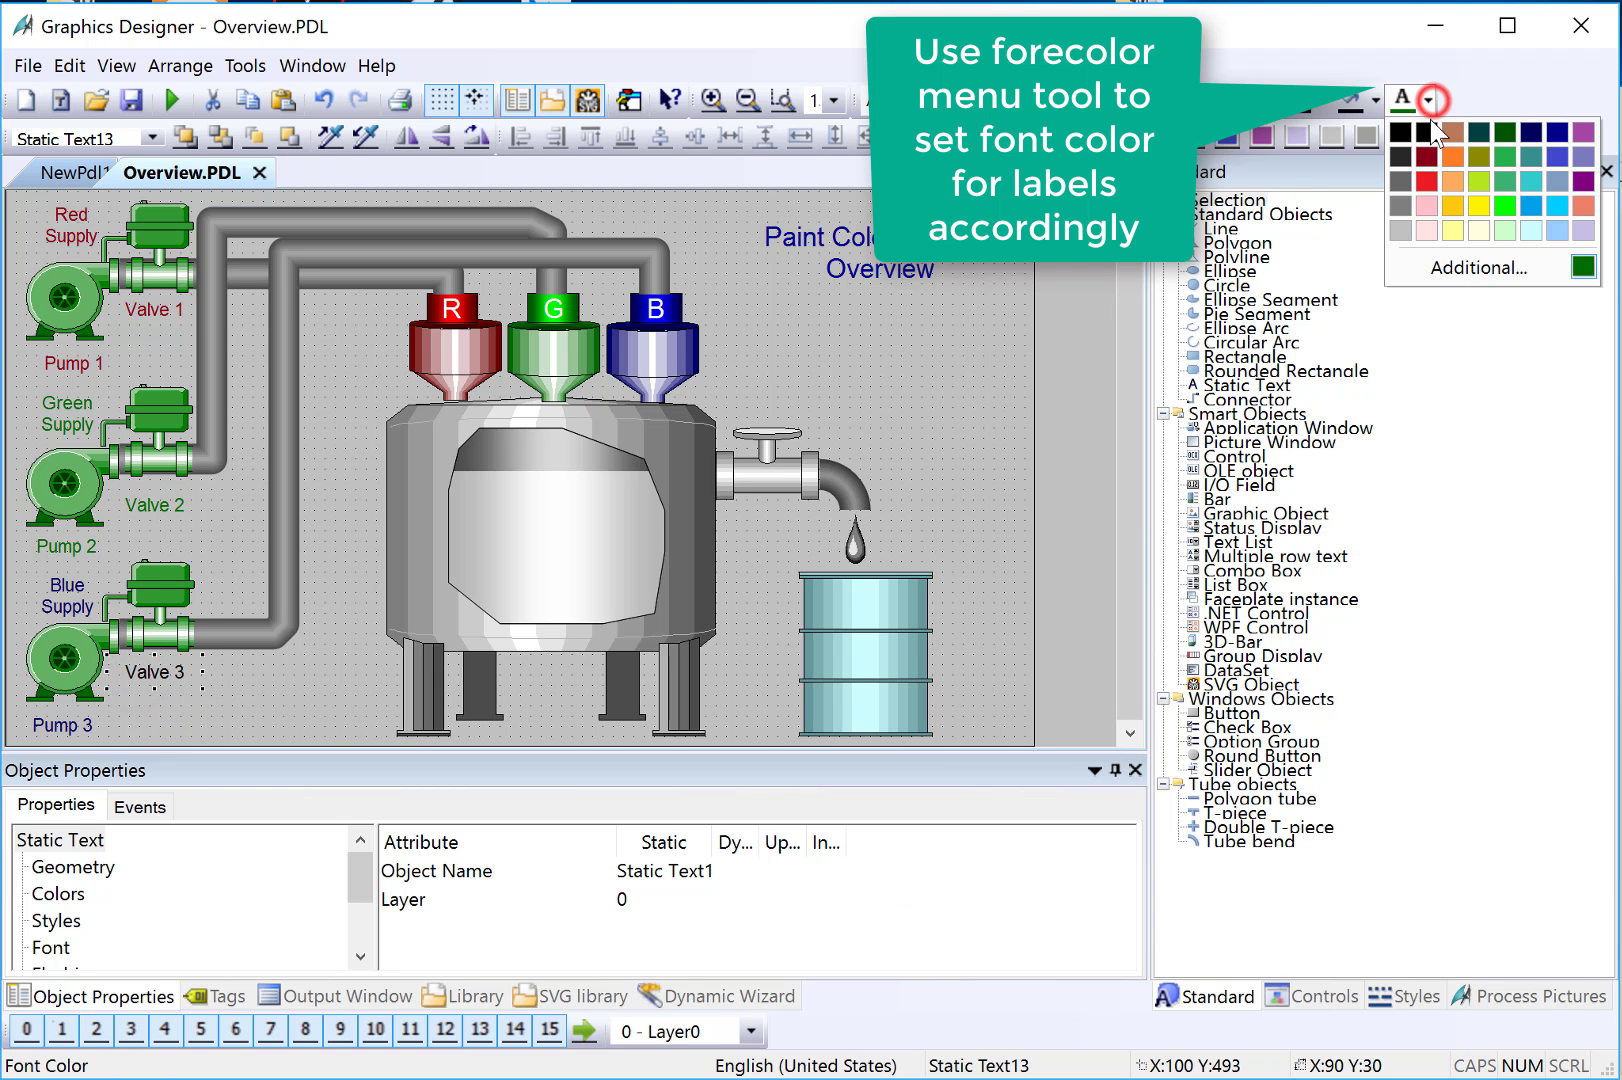
click(1557, 131)
click(226, 520)
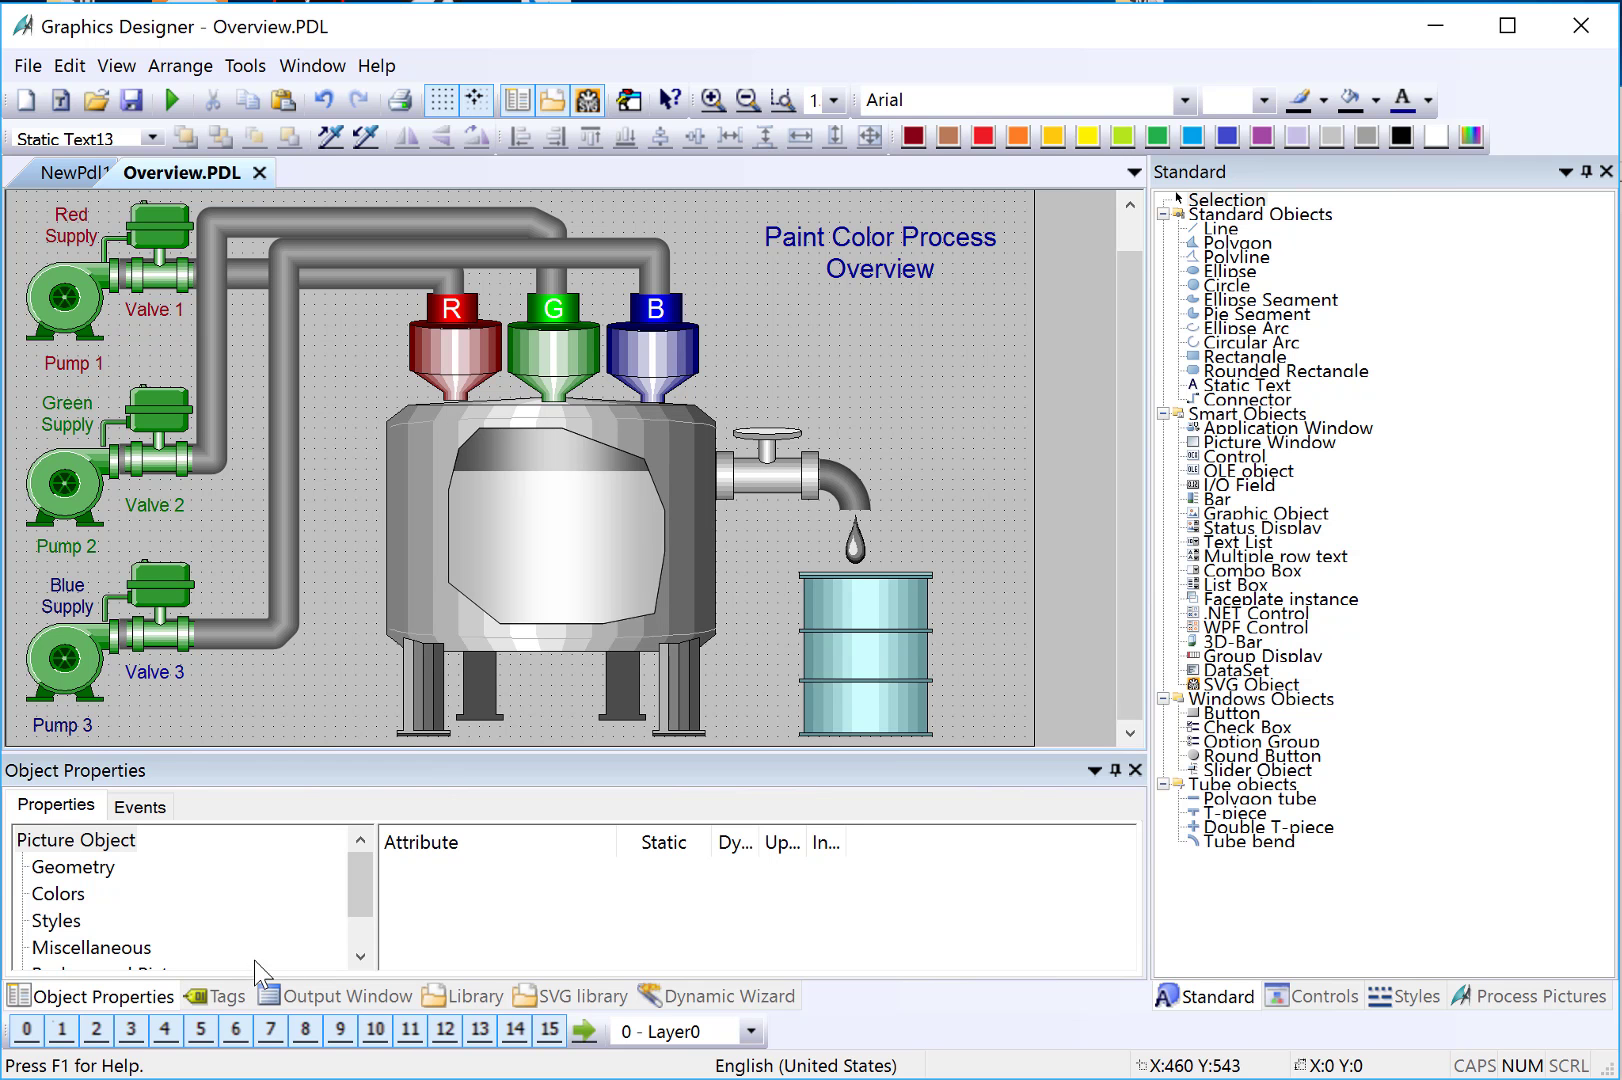
click(224, 996)
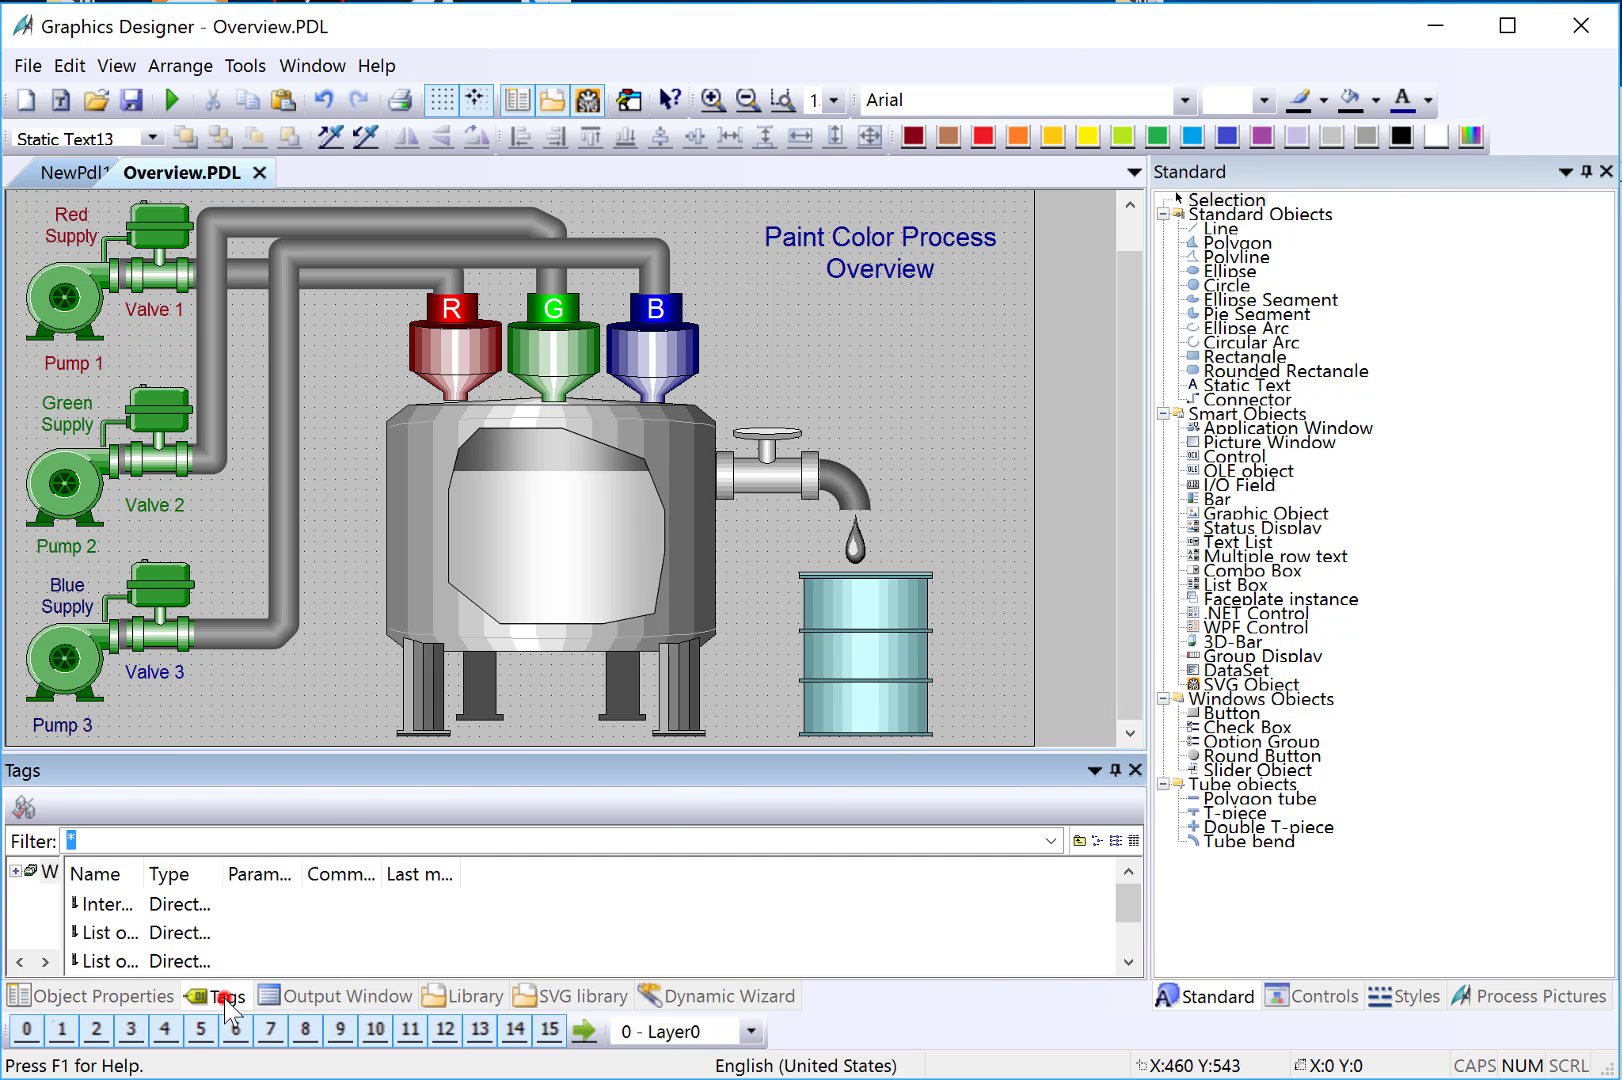
Step: Expand the structure instances to Blue and drag Blue.COLOR_STRENGTH beside the B hopper
drag(208, 857, 295, 860)
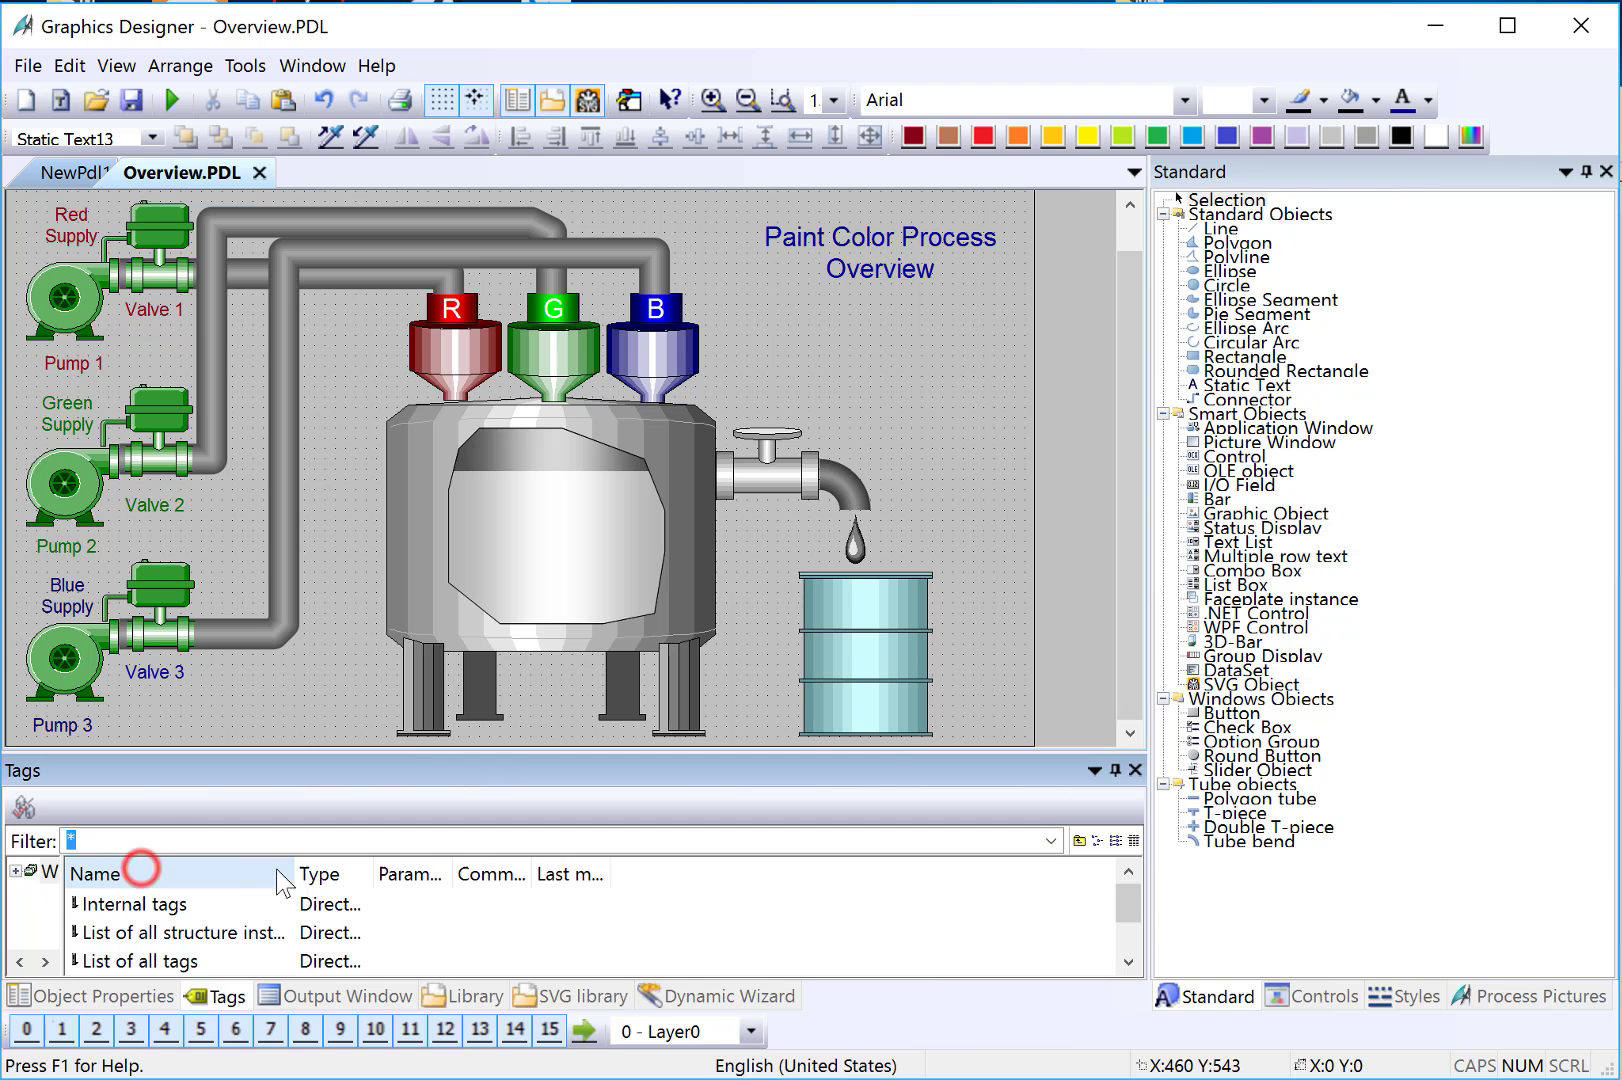
drag(152, 882, 304, 890)
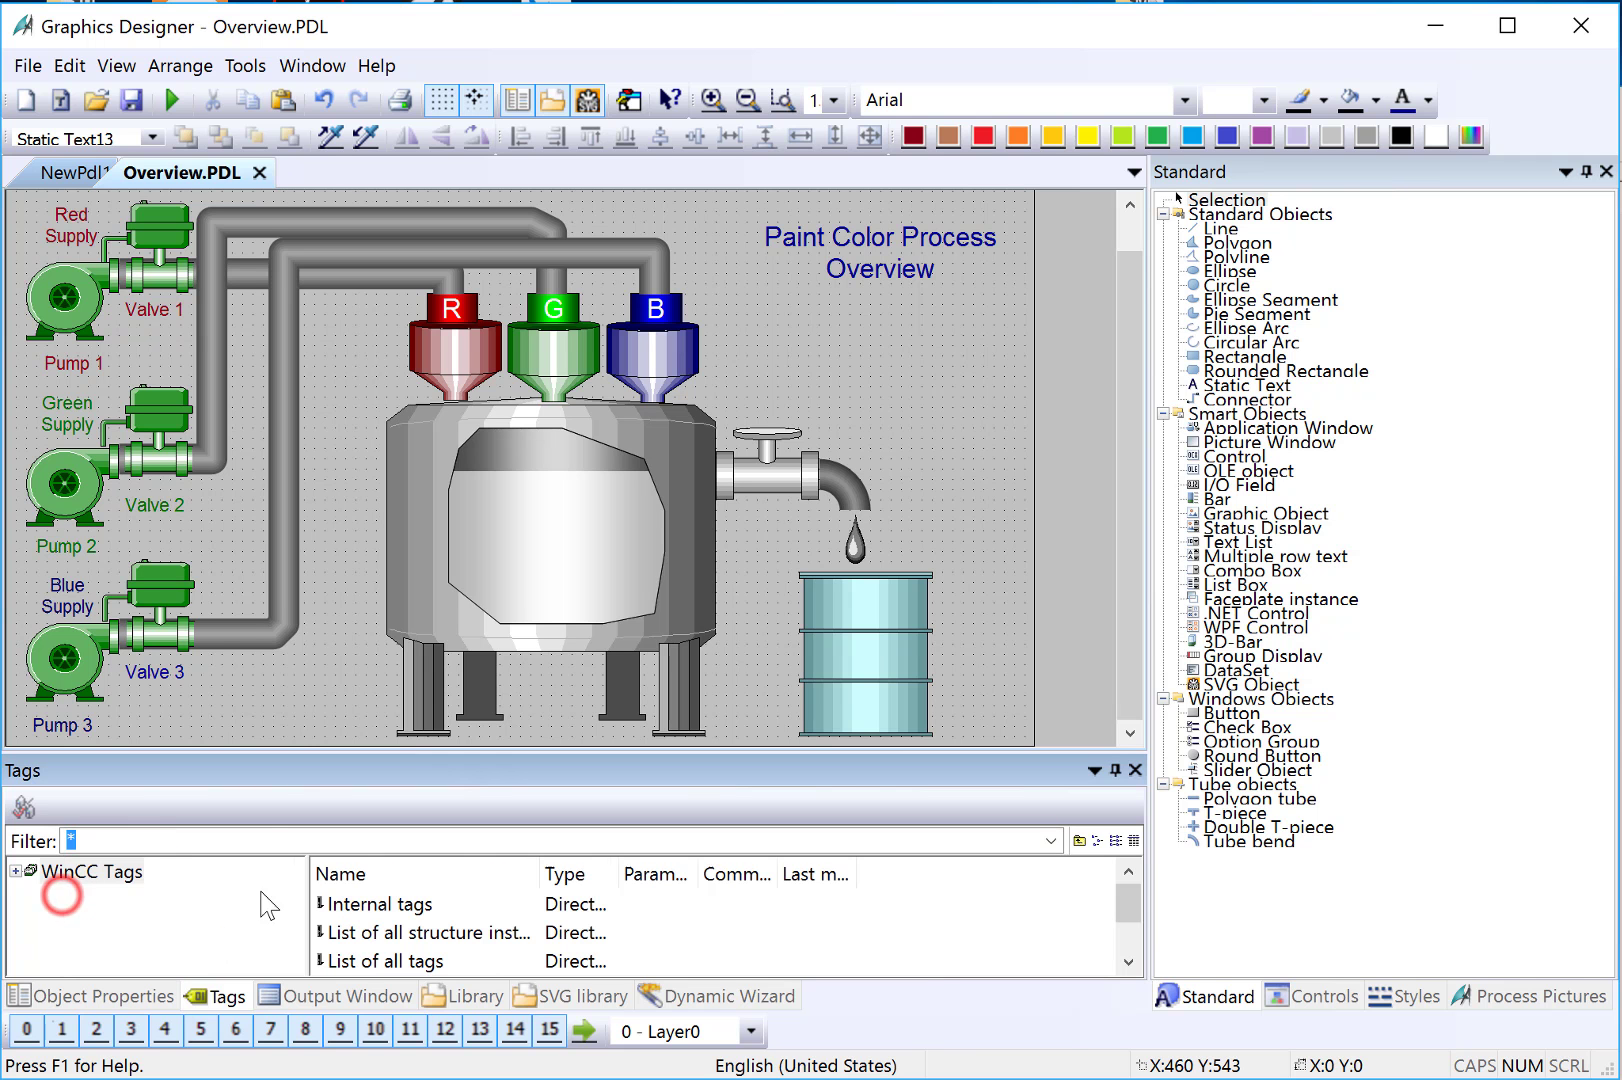
click(15, 871)
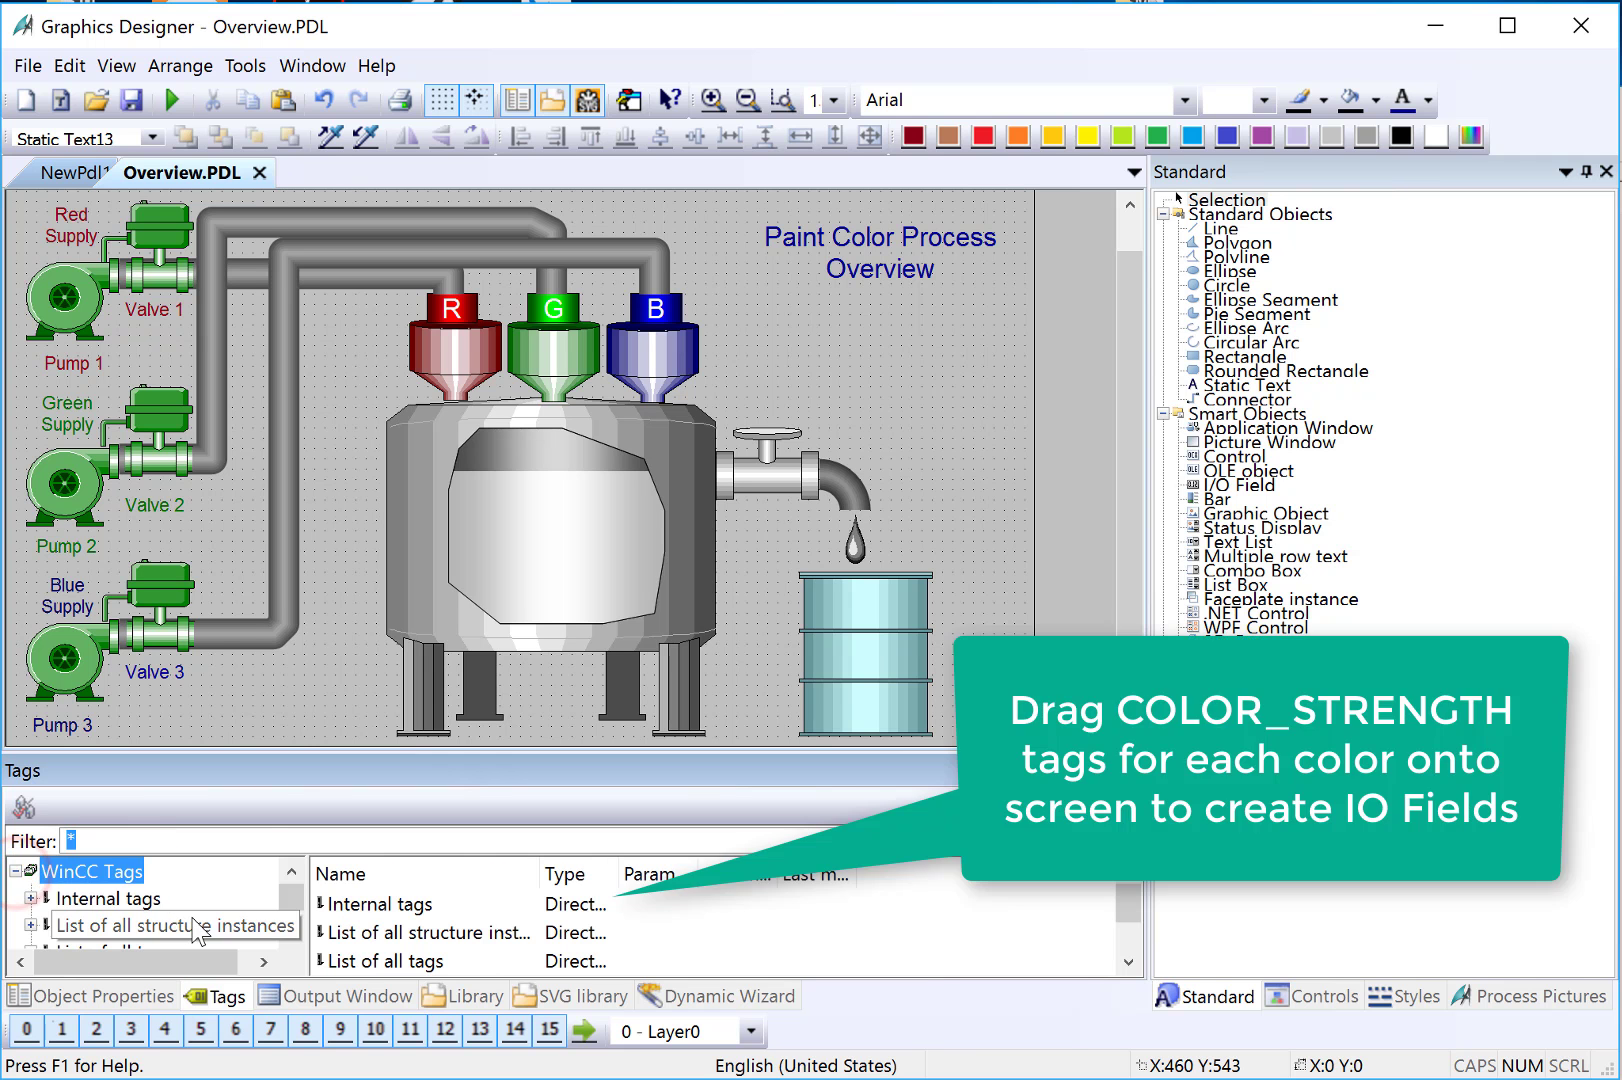
click(287, 900)
click(230, 871)
double_click(230, 871)
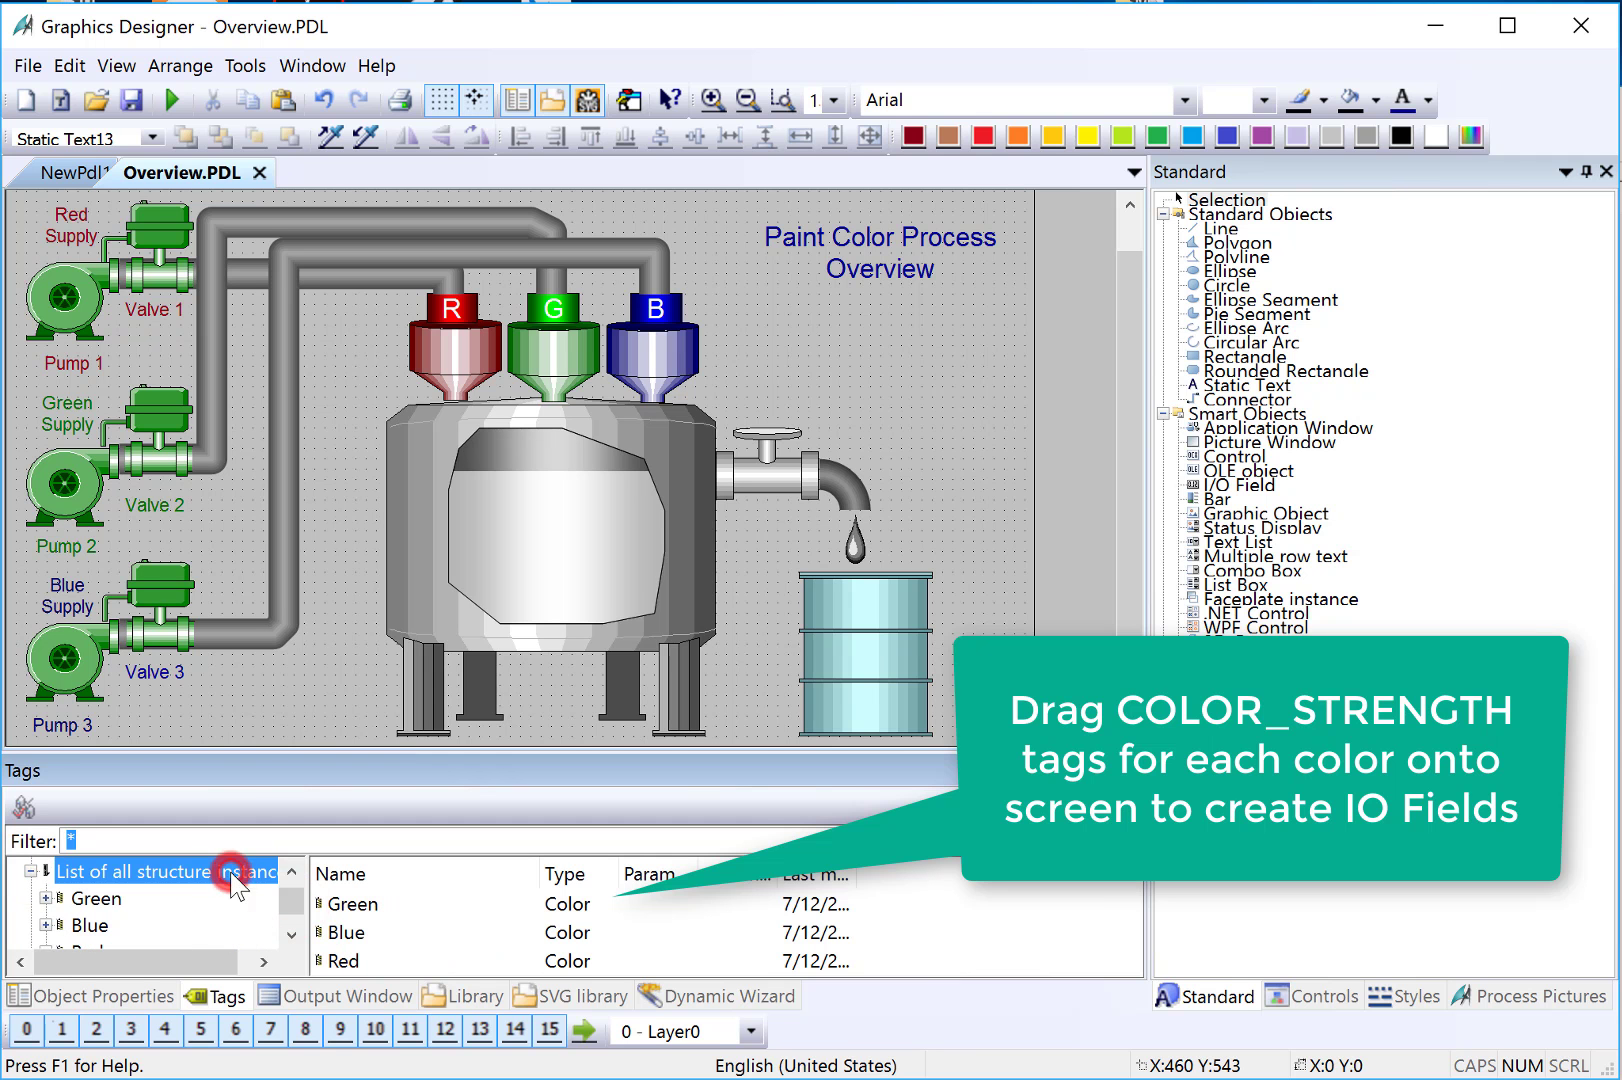
click(292, 938)
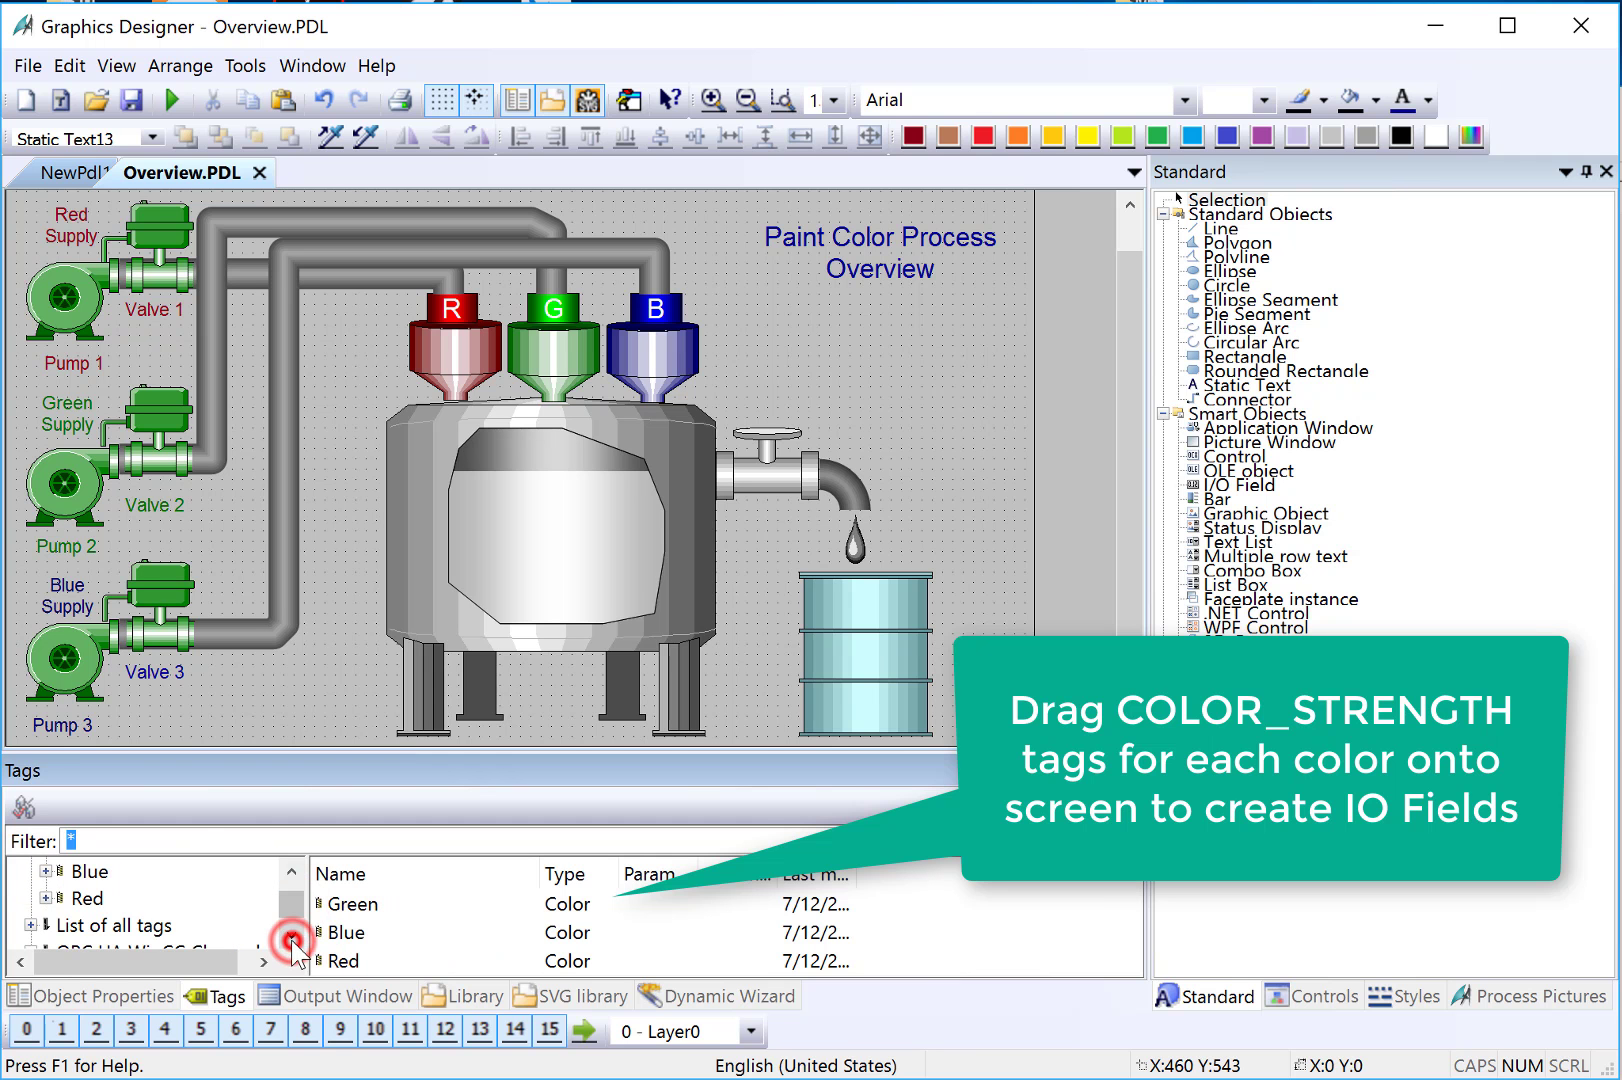
scroll(100, 910, up, 1)
click(88, 898)
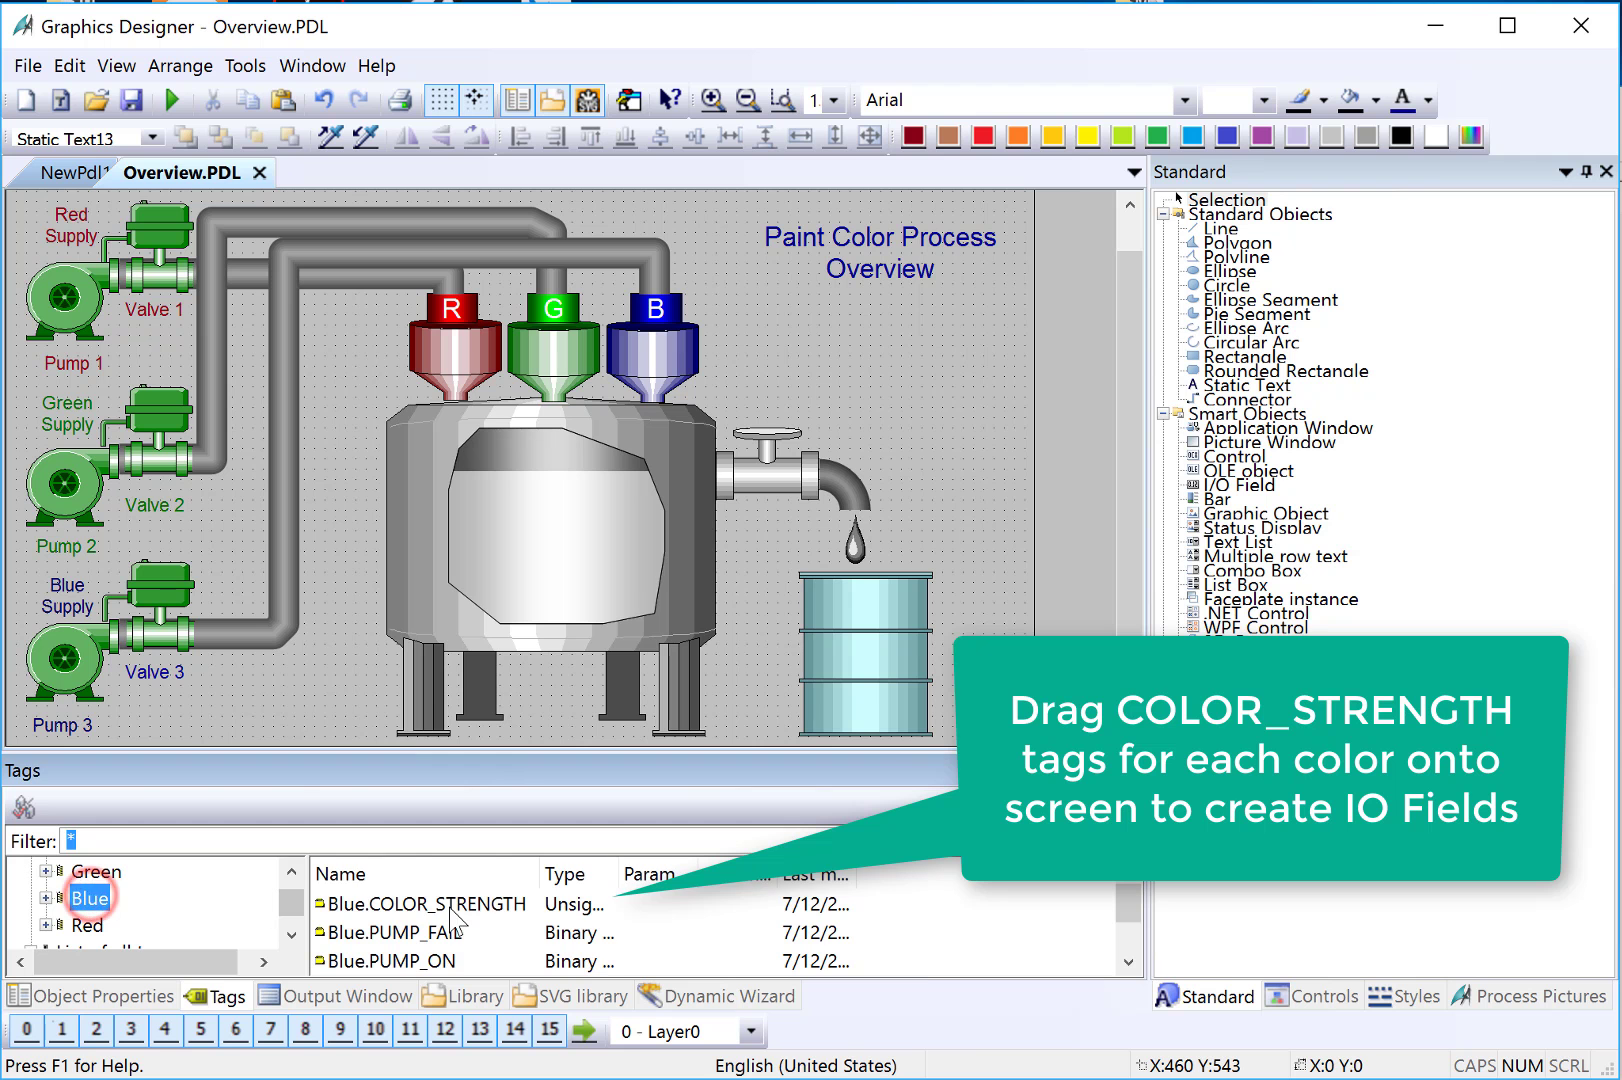
drag(420, 903, 566, 692)
drag(739, 361, 741, 340)
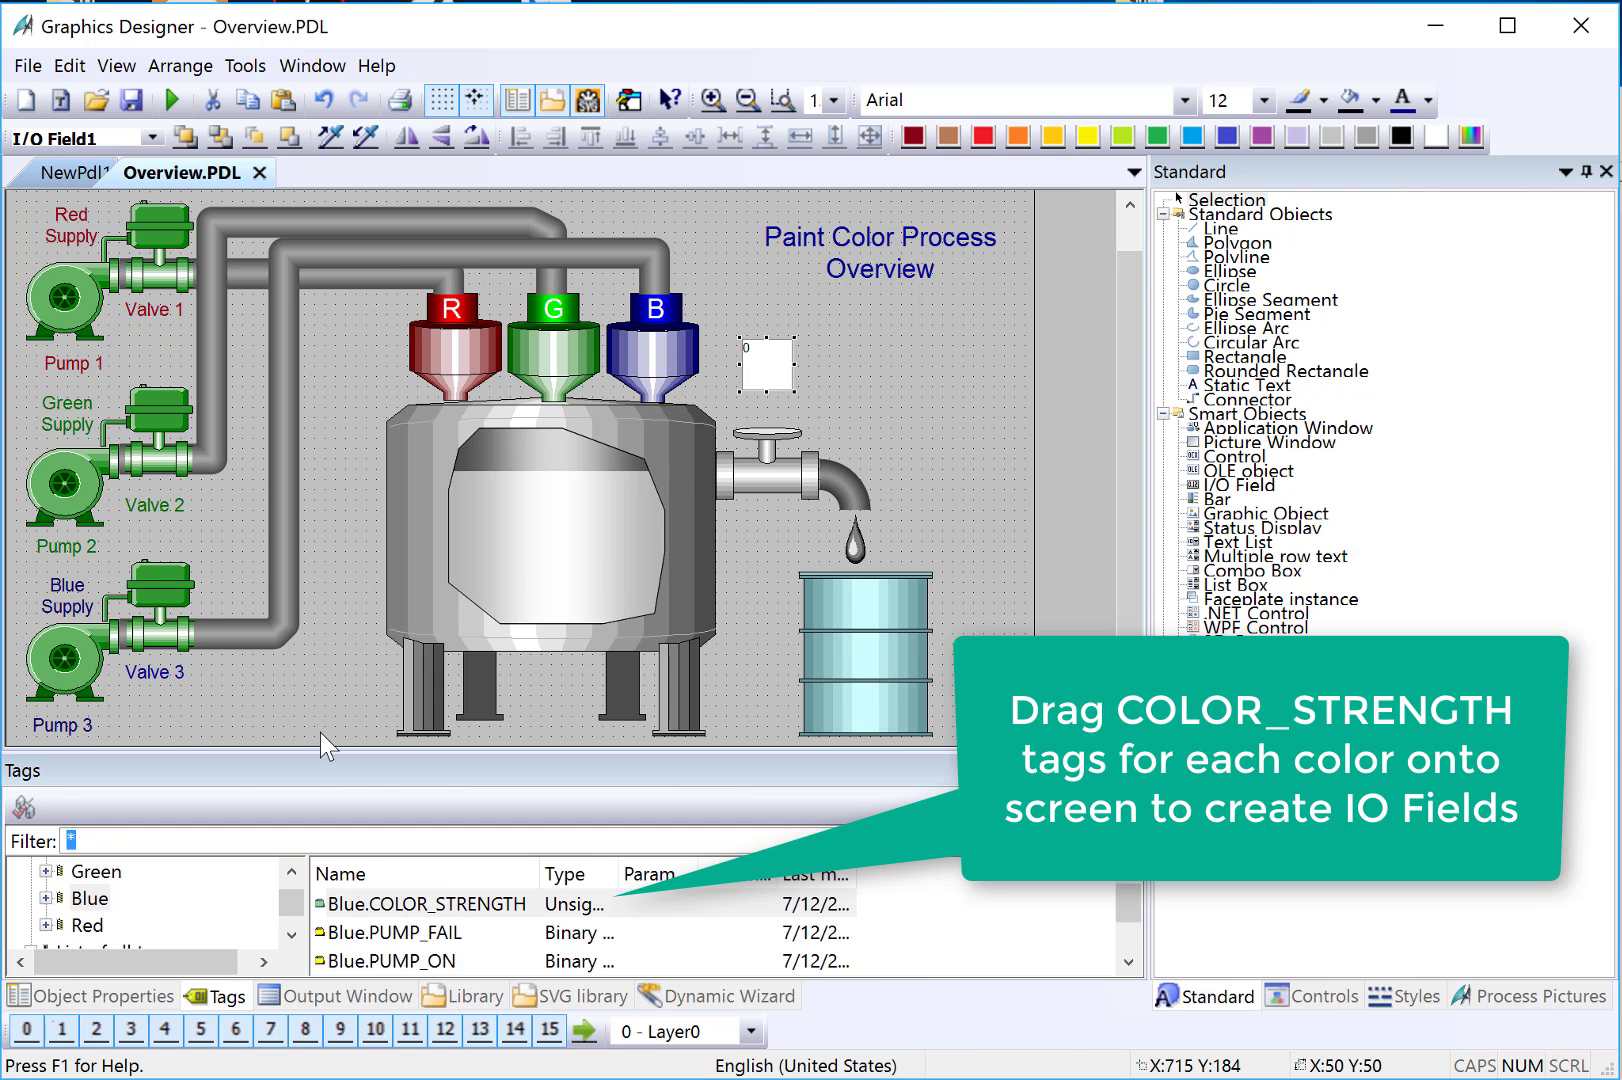
Step: Centre the I/O field's value horizontally and vertically and set font size 26
click(85, 994)
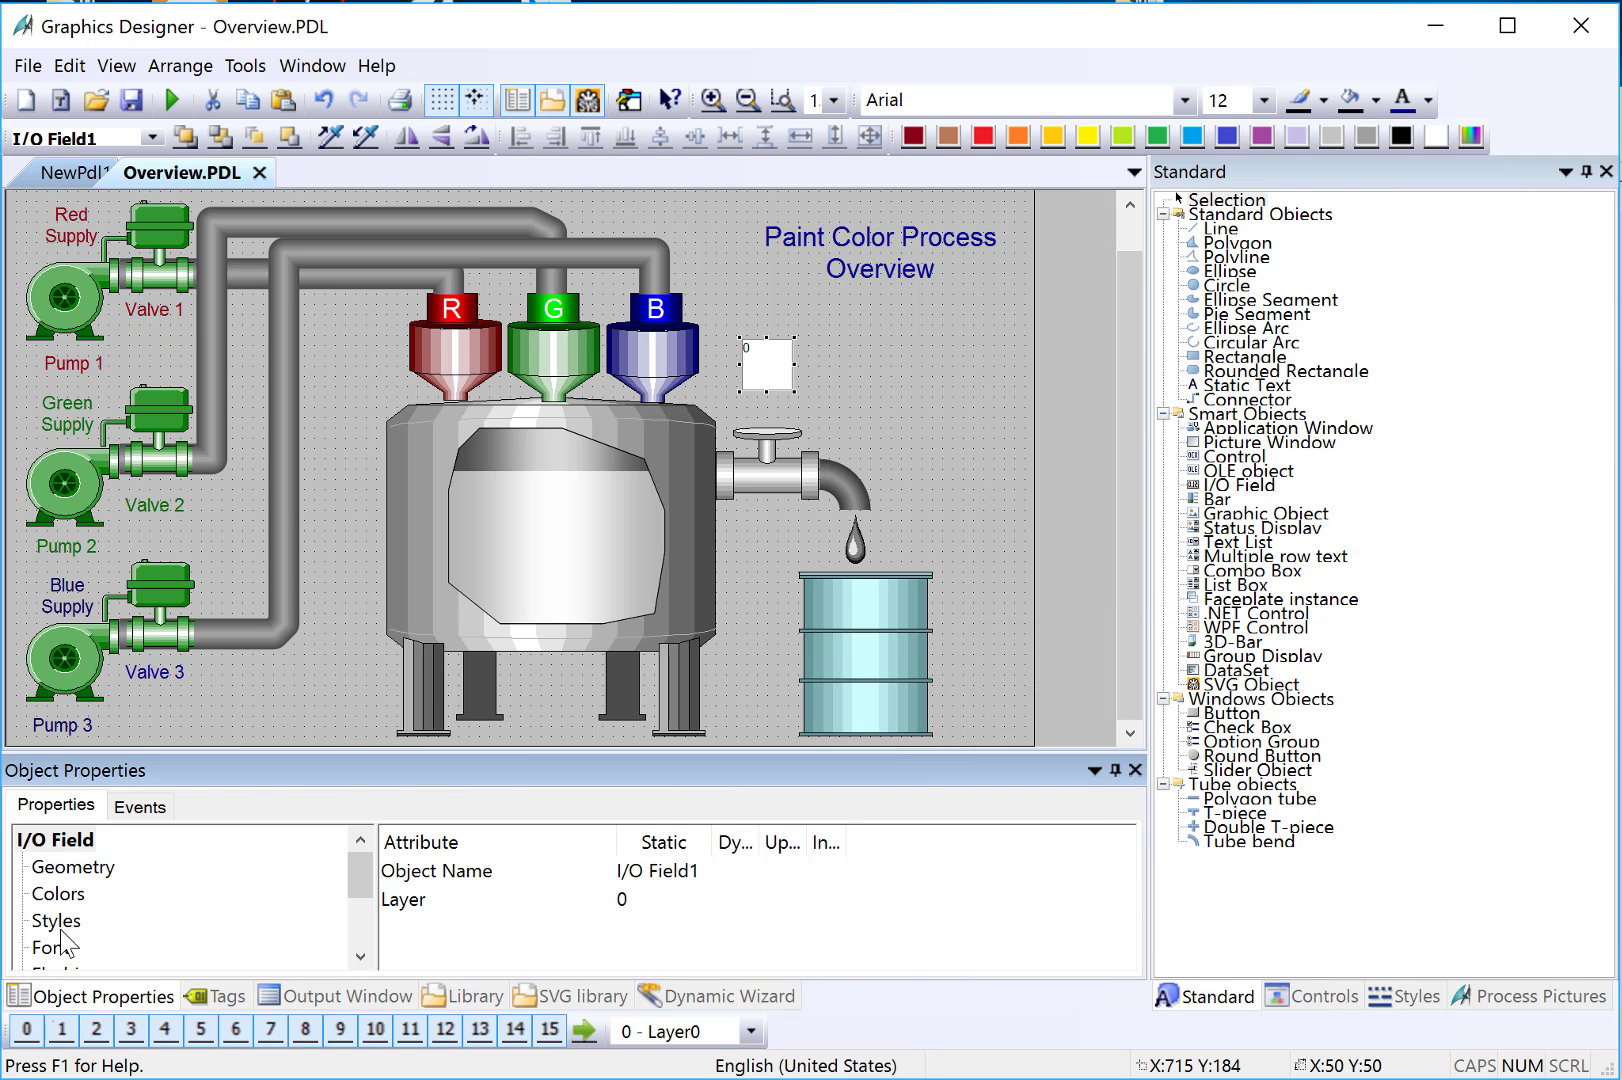
click(50, 947)
double_click(386, 899)
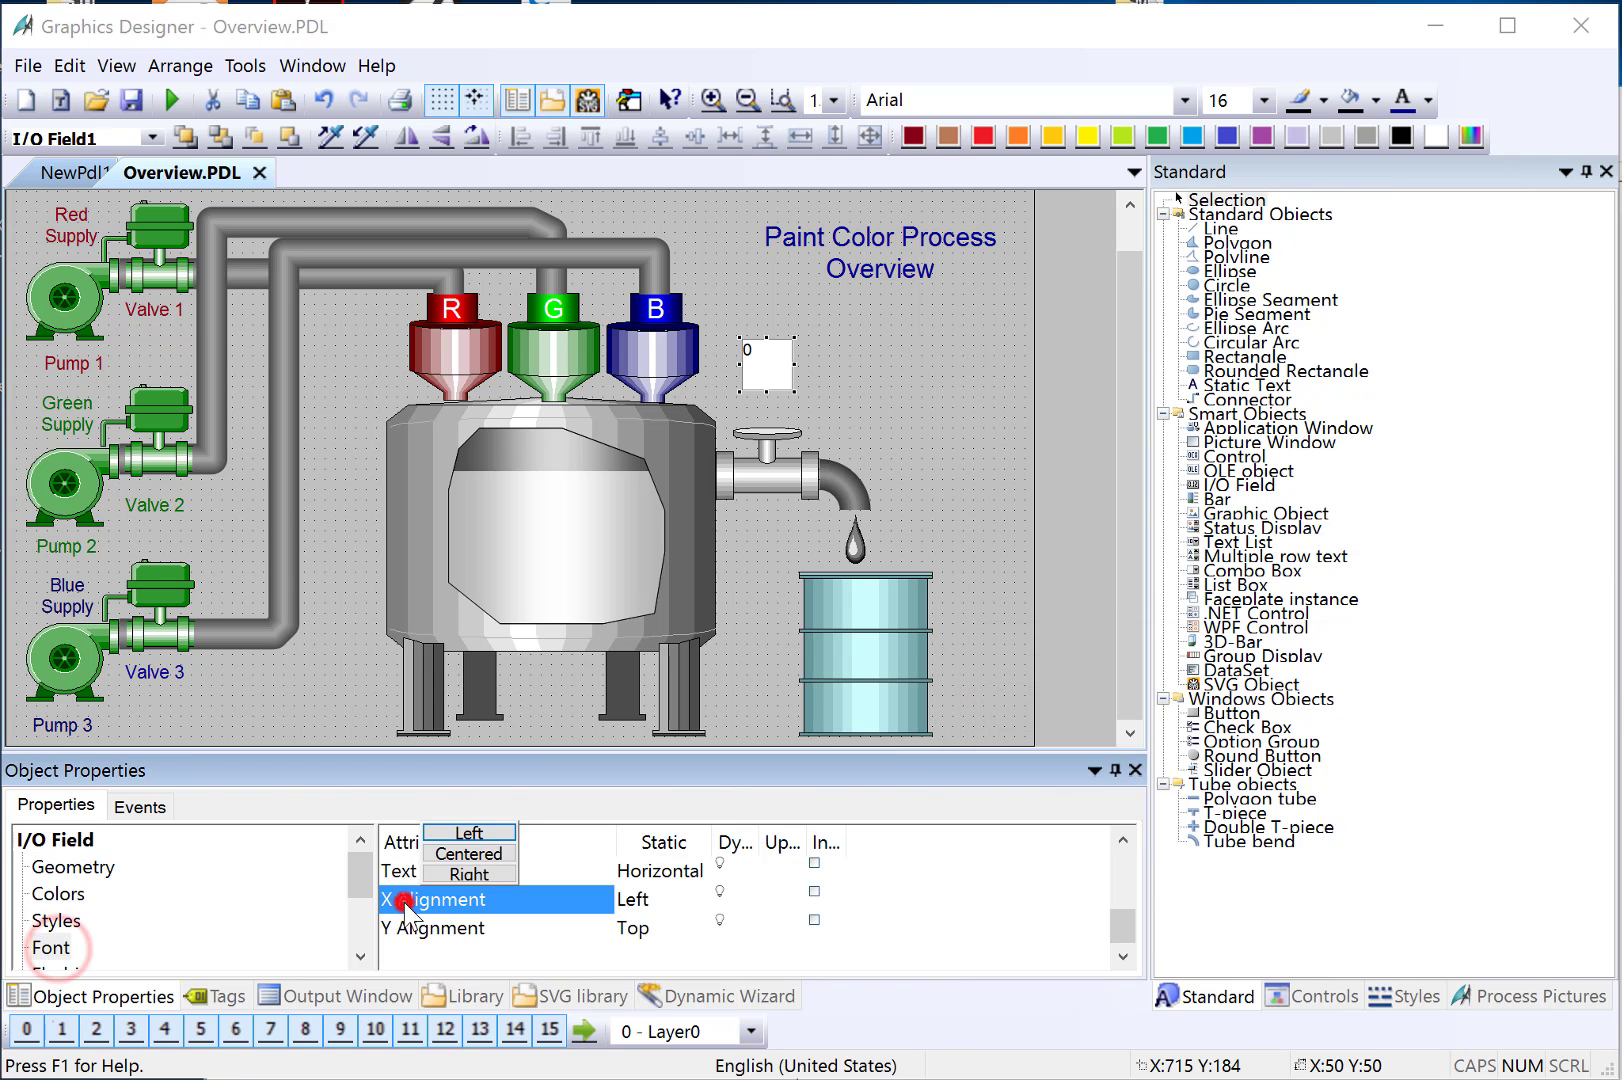
click(468, 853)
double_click(425, 928)
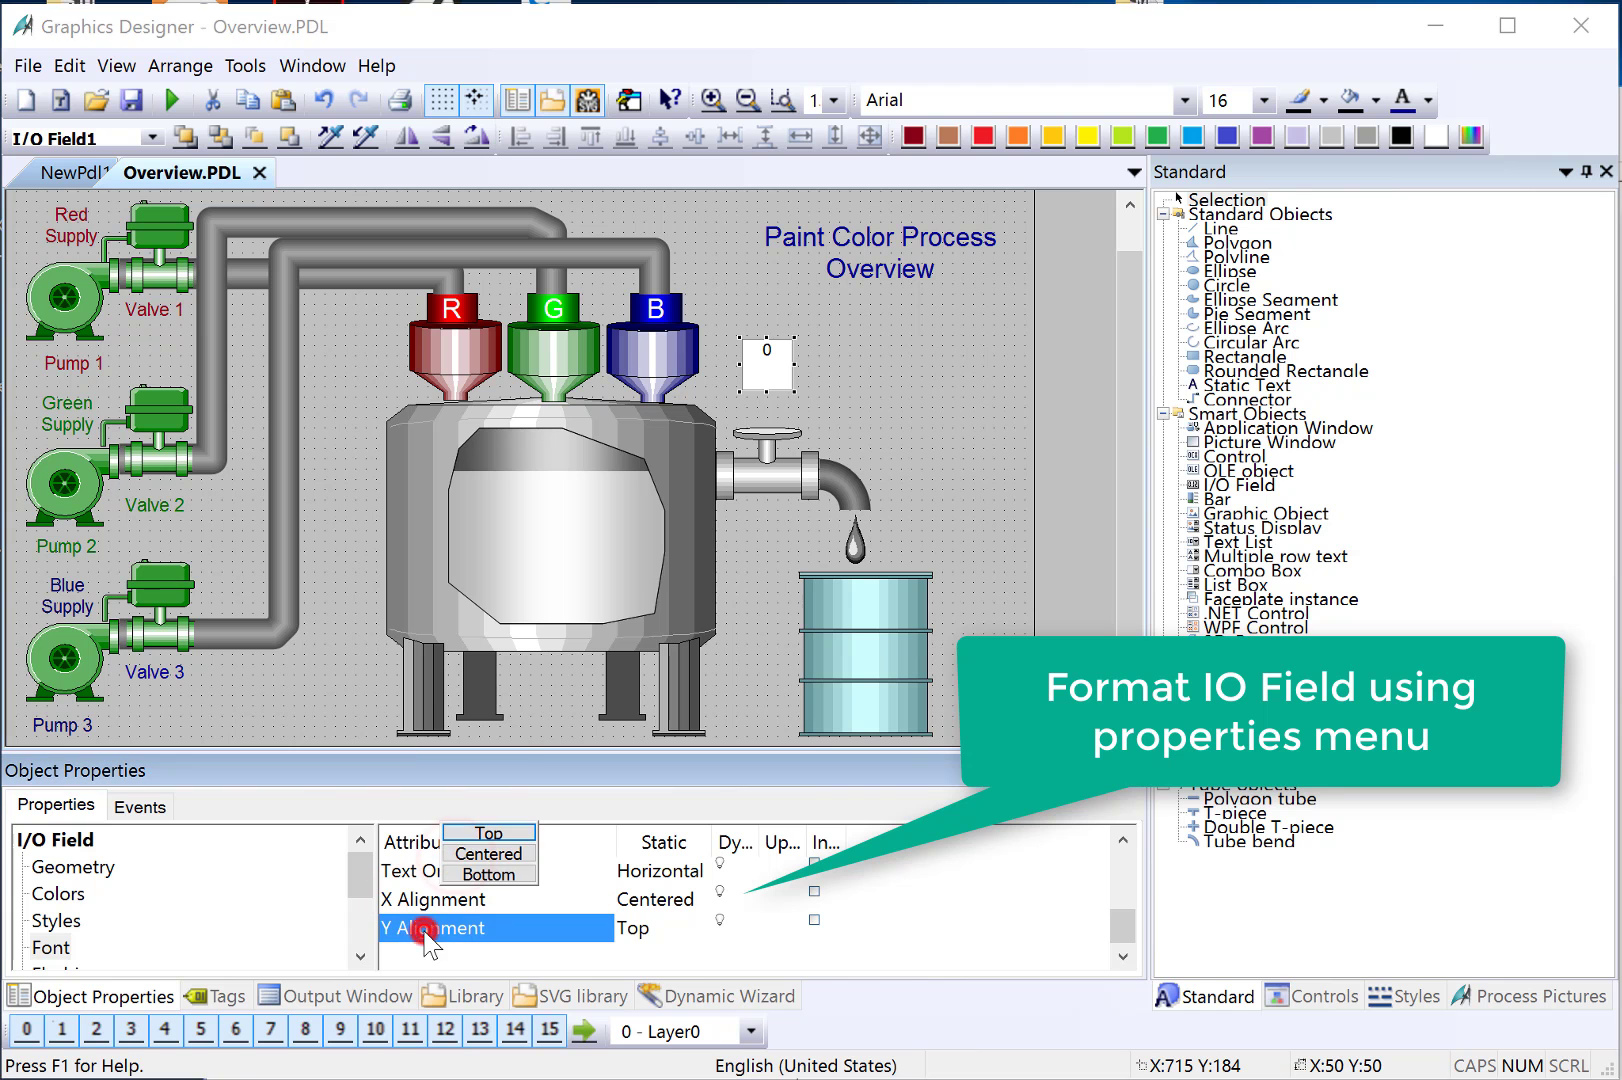
click(488, 853)
scroll(470, 880, up, 2)
double_click(398, 899)
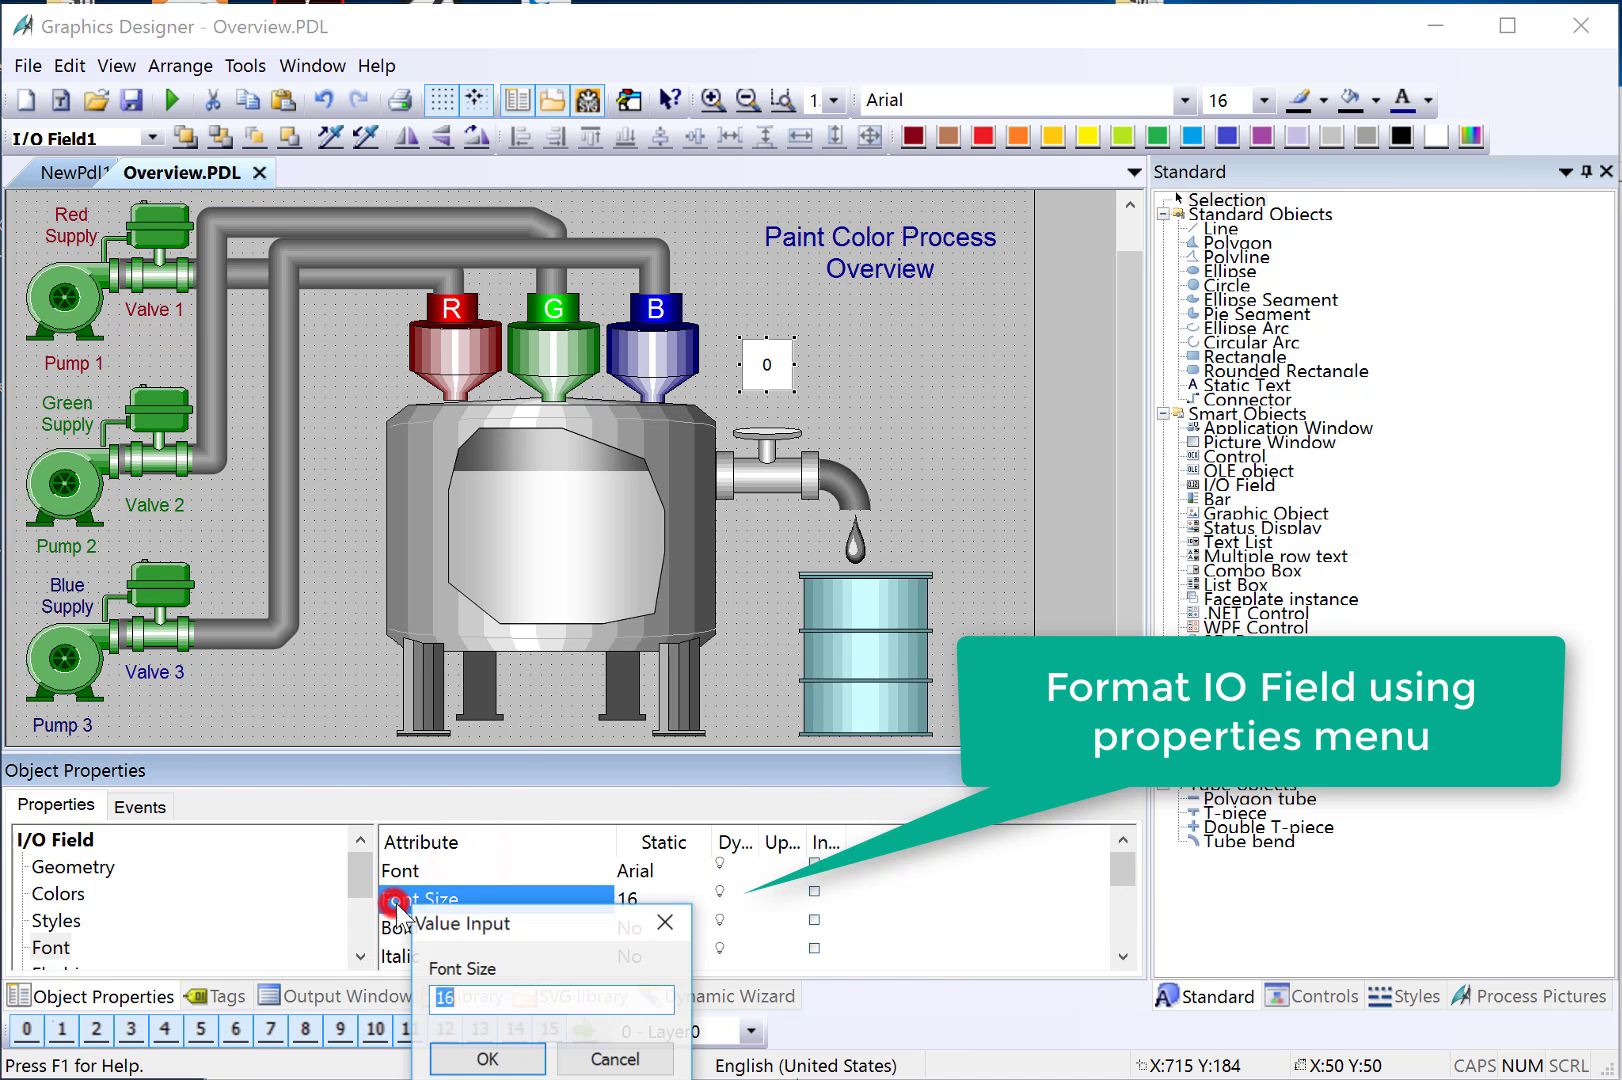
text(2)
key(Return)
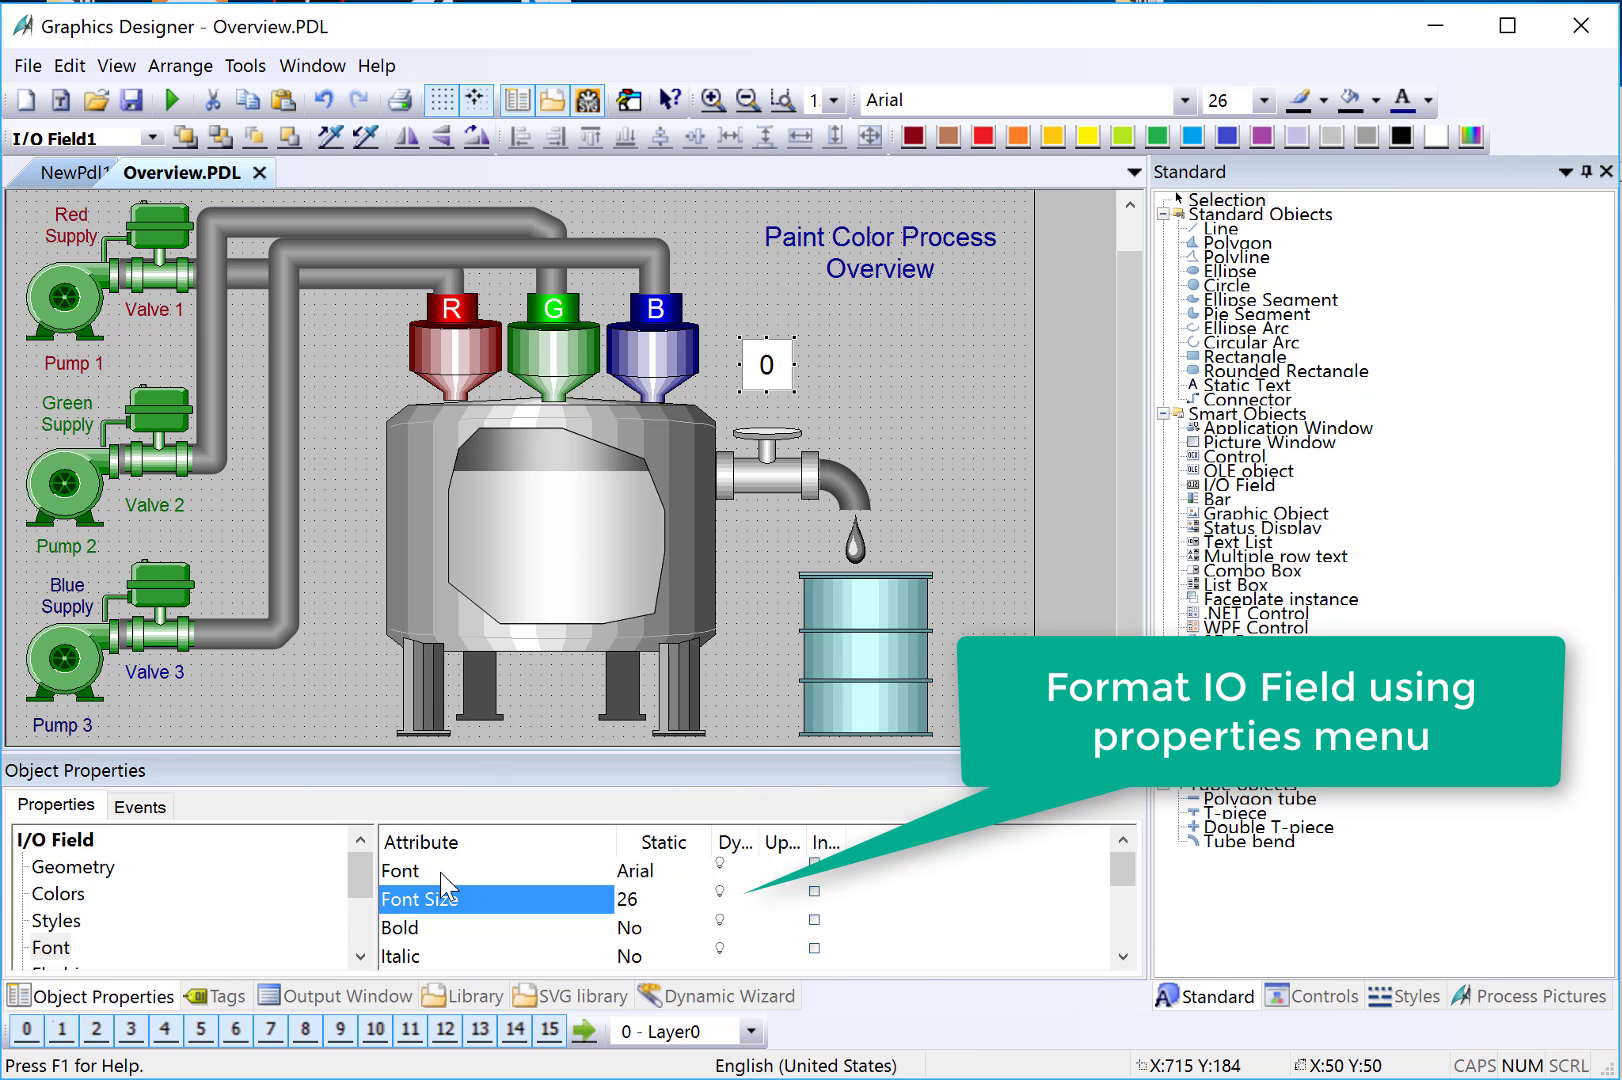
Step: Give the I/O field a transparent fill and no border, and turn off the global colour scheme
click(57, 920)
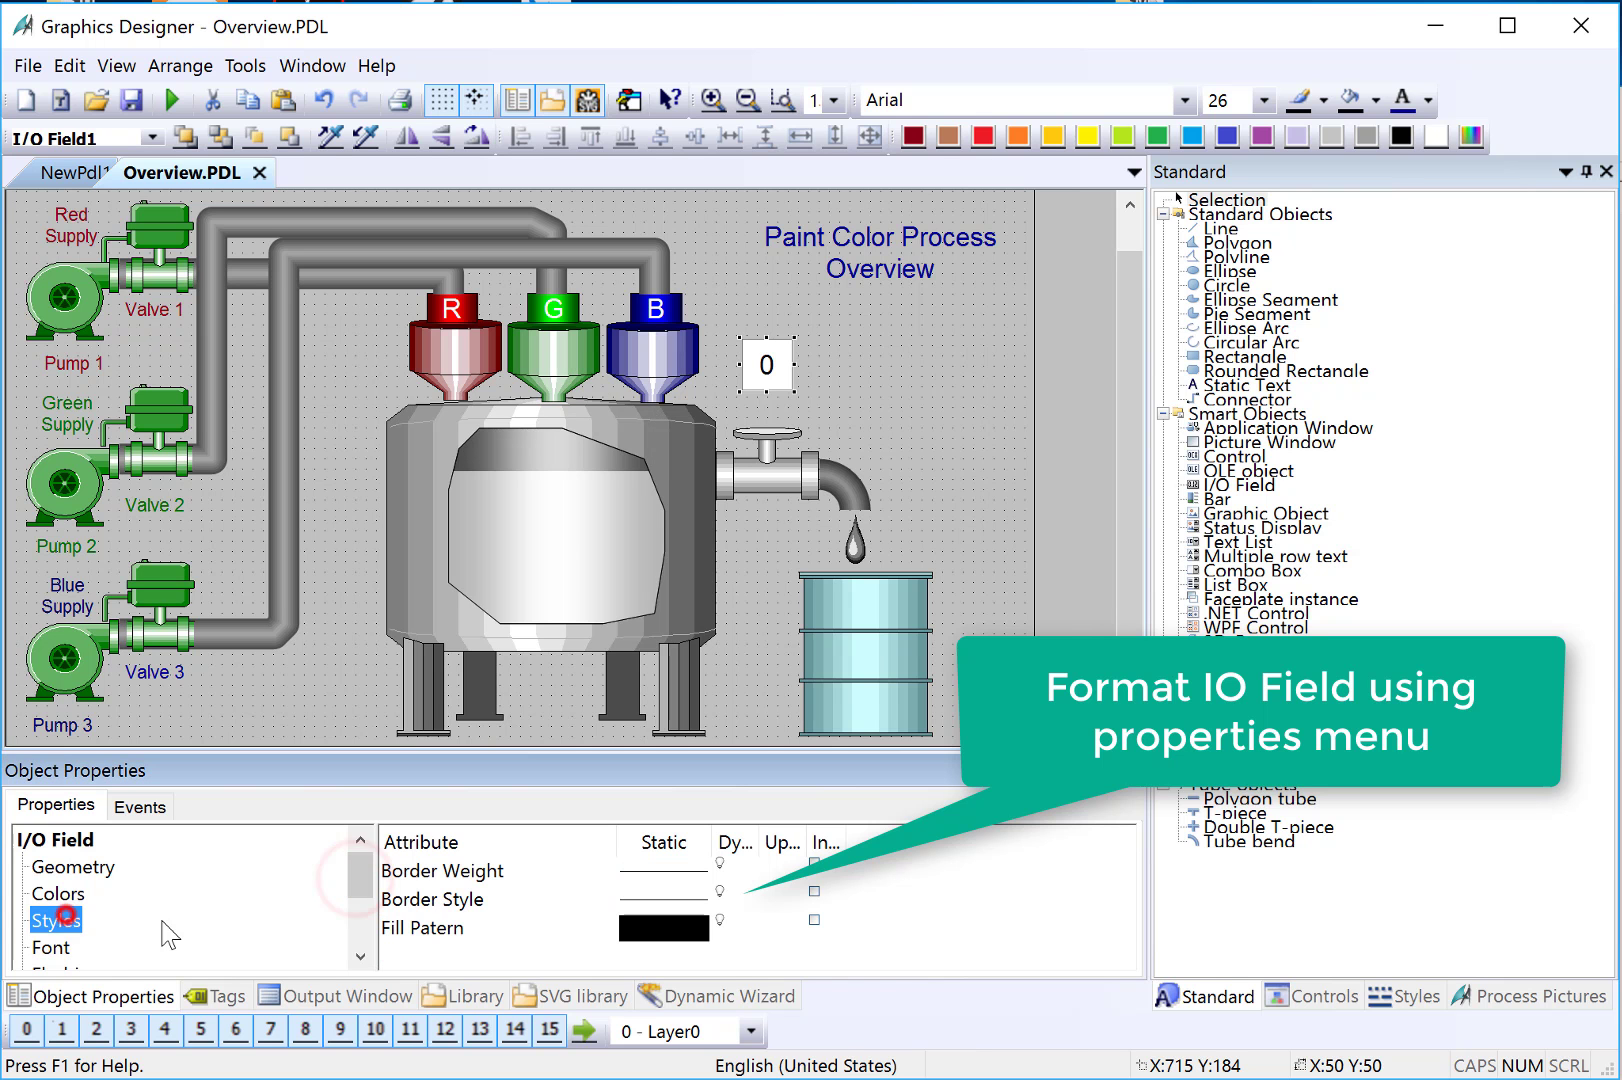
click(433, 928)
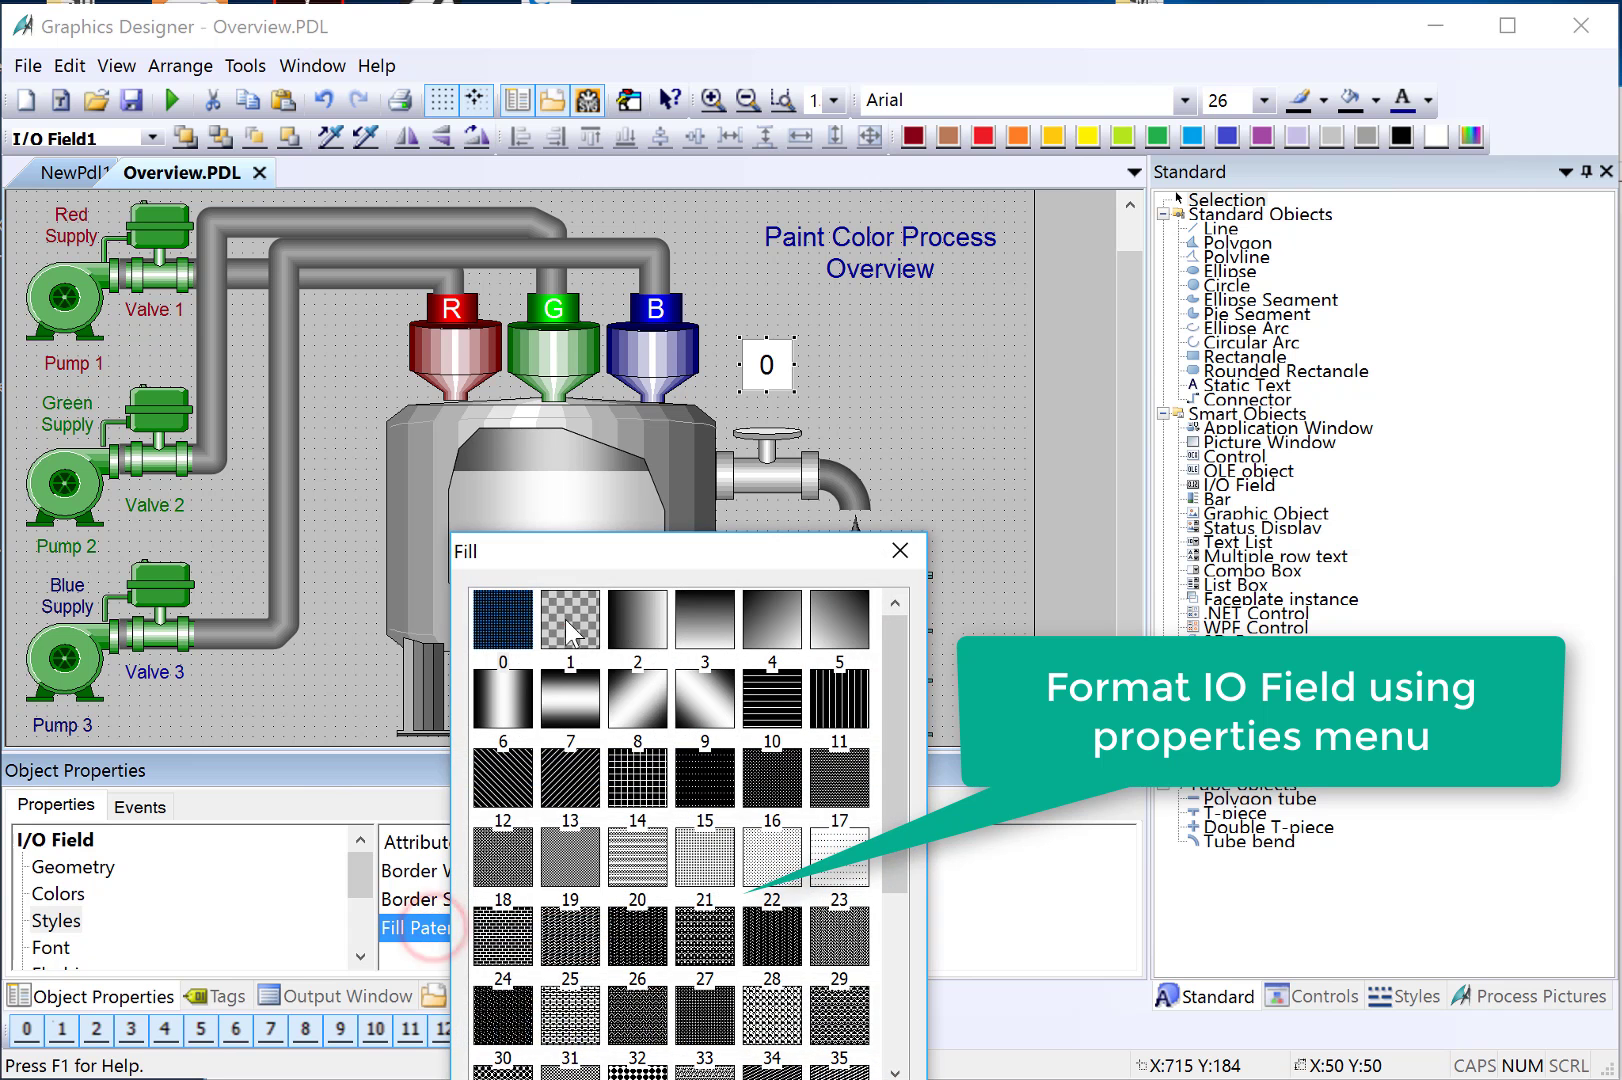
click(560, 620)
click(443, 871)
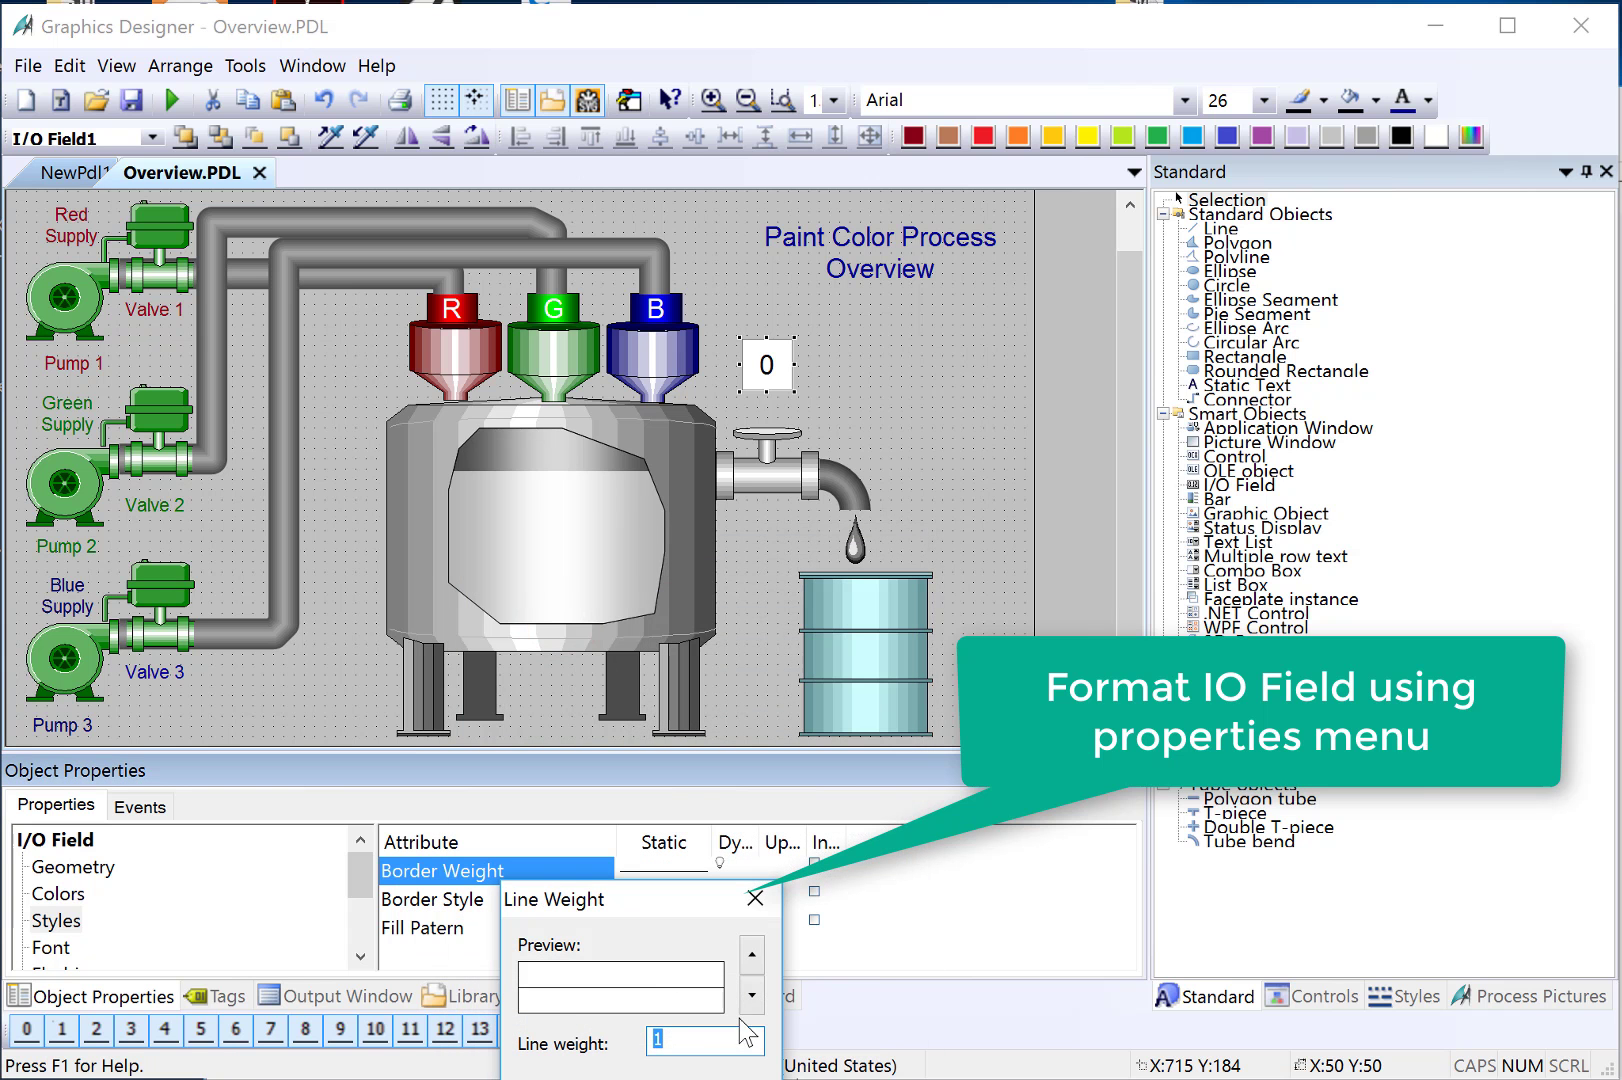
scroll(228, 965, down, 1)
scroll(228, 965, down, 1)
click(80, 948)
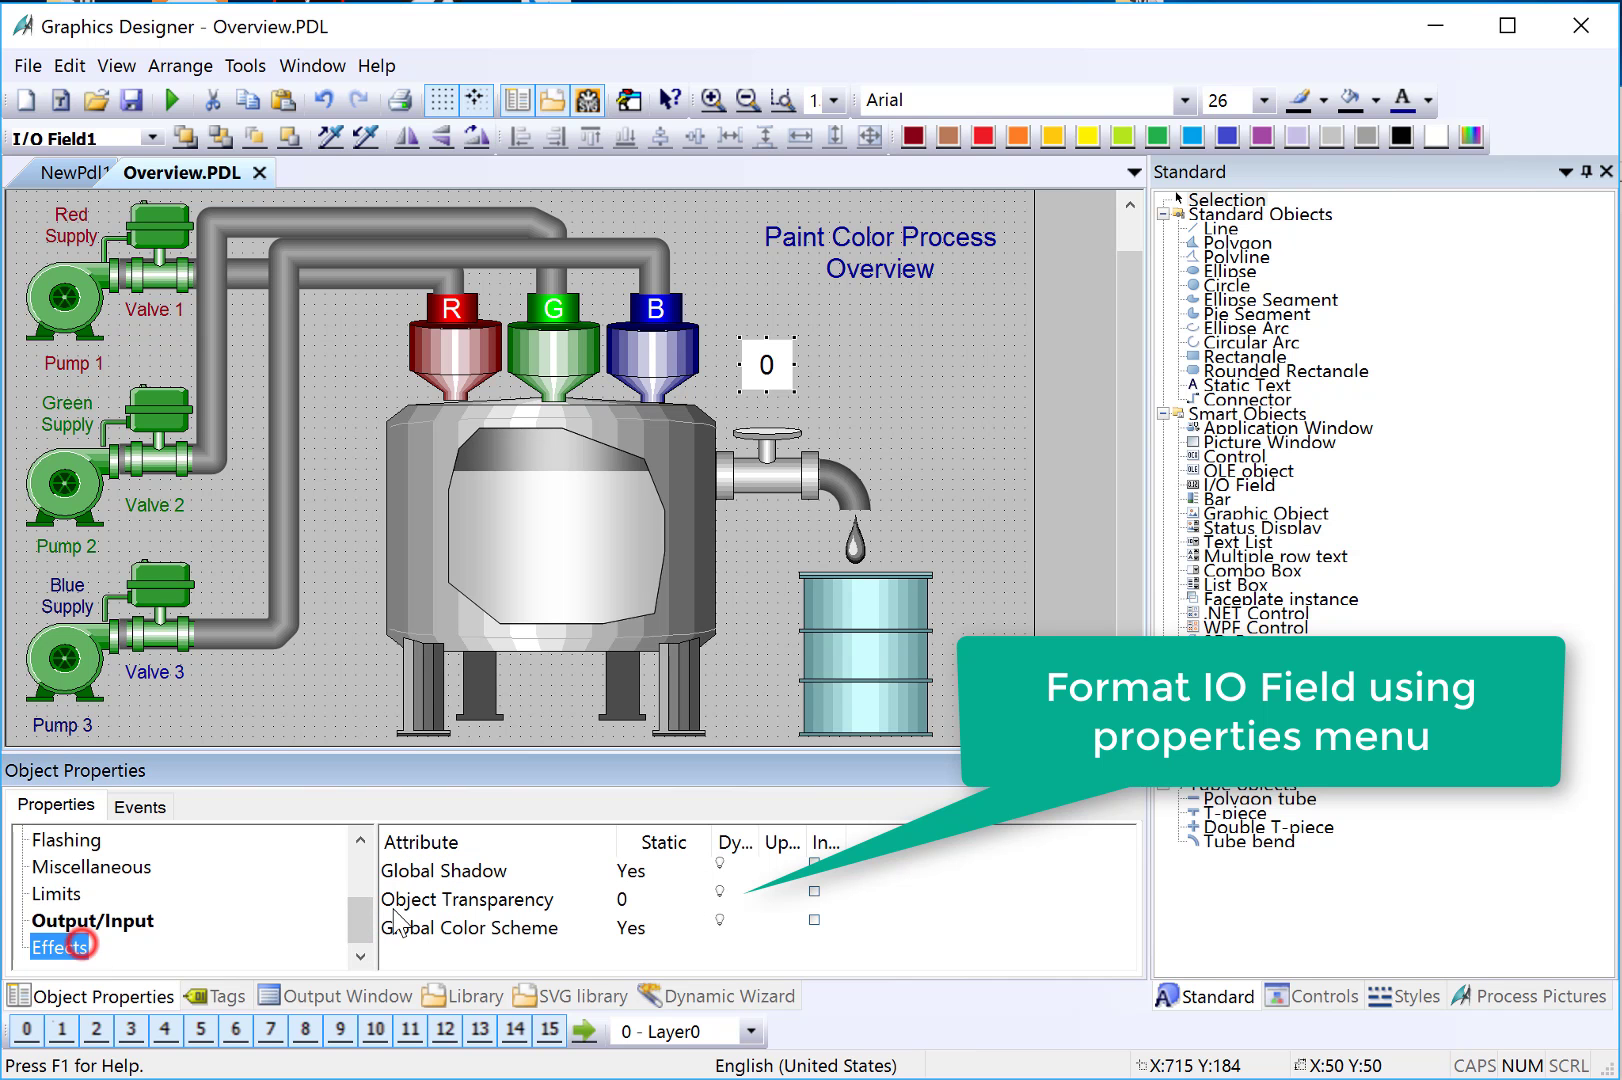
click(463, 928)
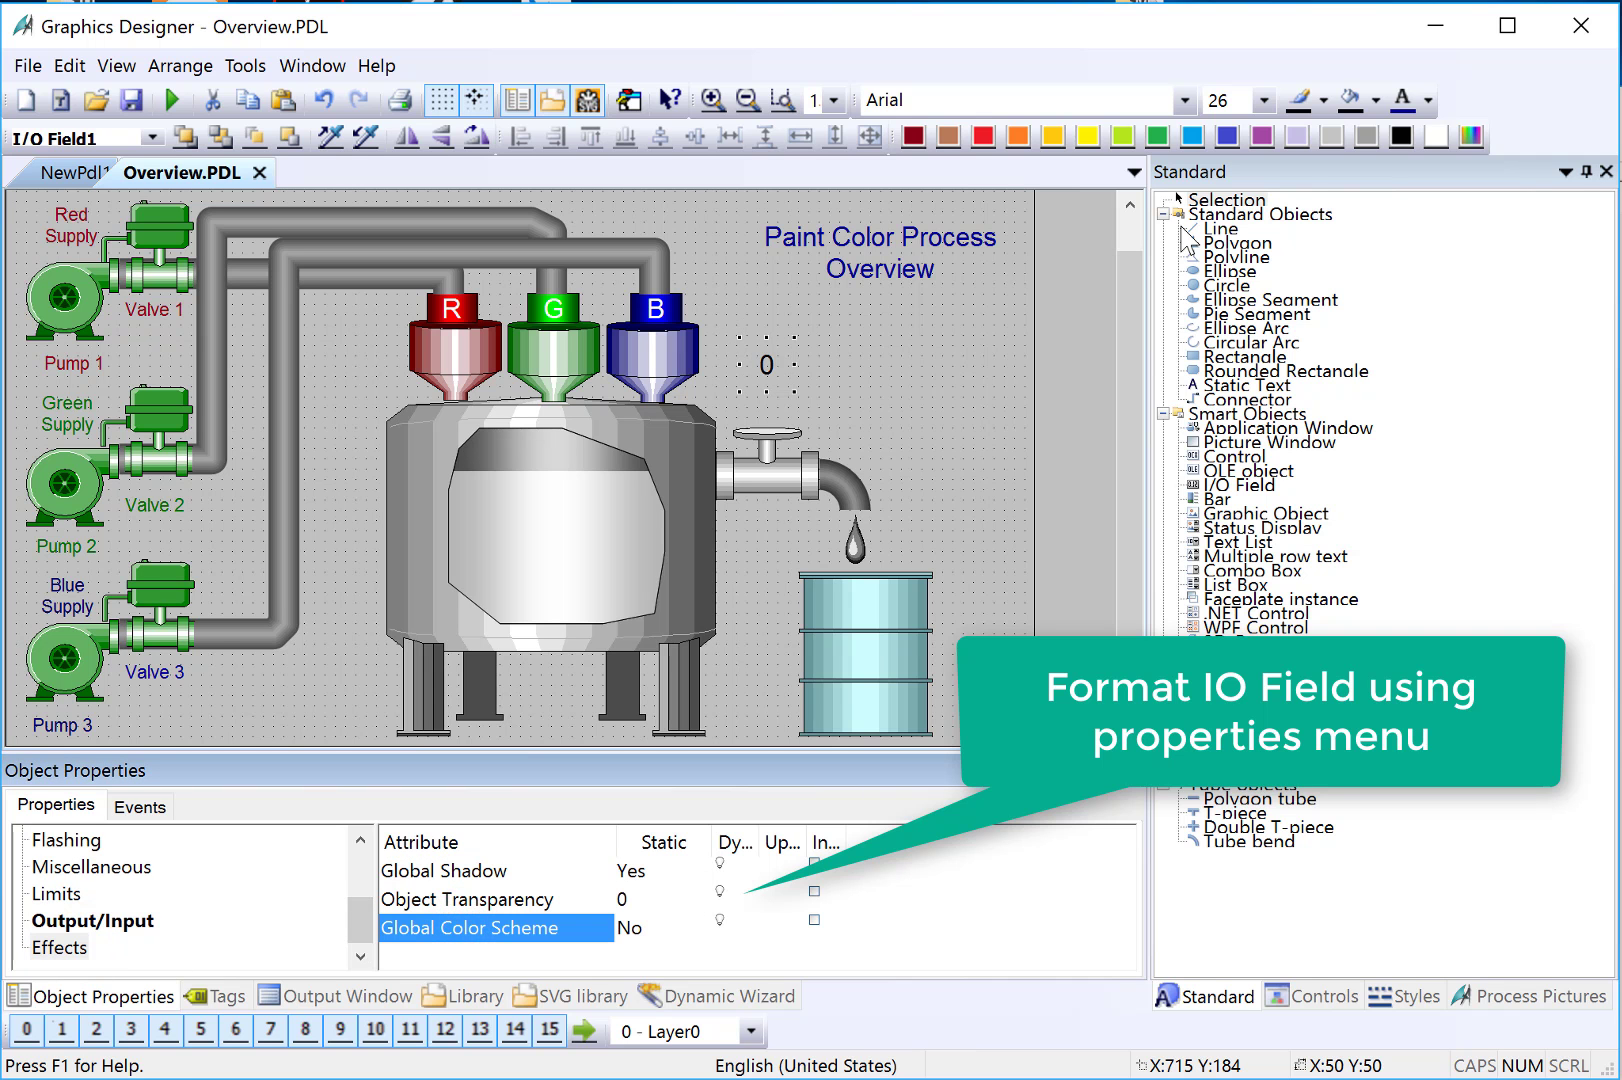
Step: Set the I/O field's text colour to white via the full colour chooser
click(1427, 101)
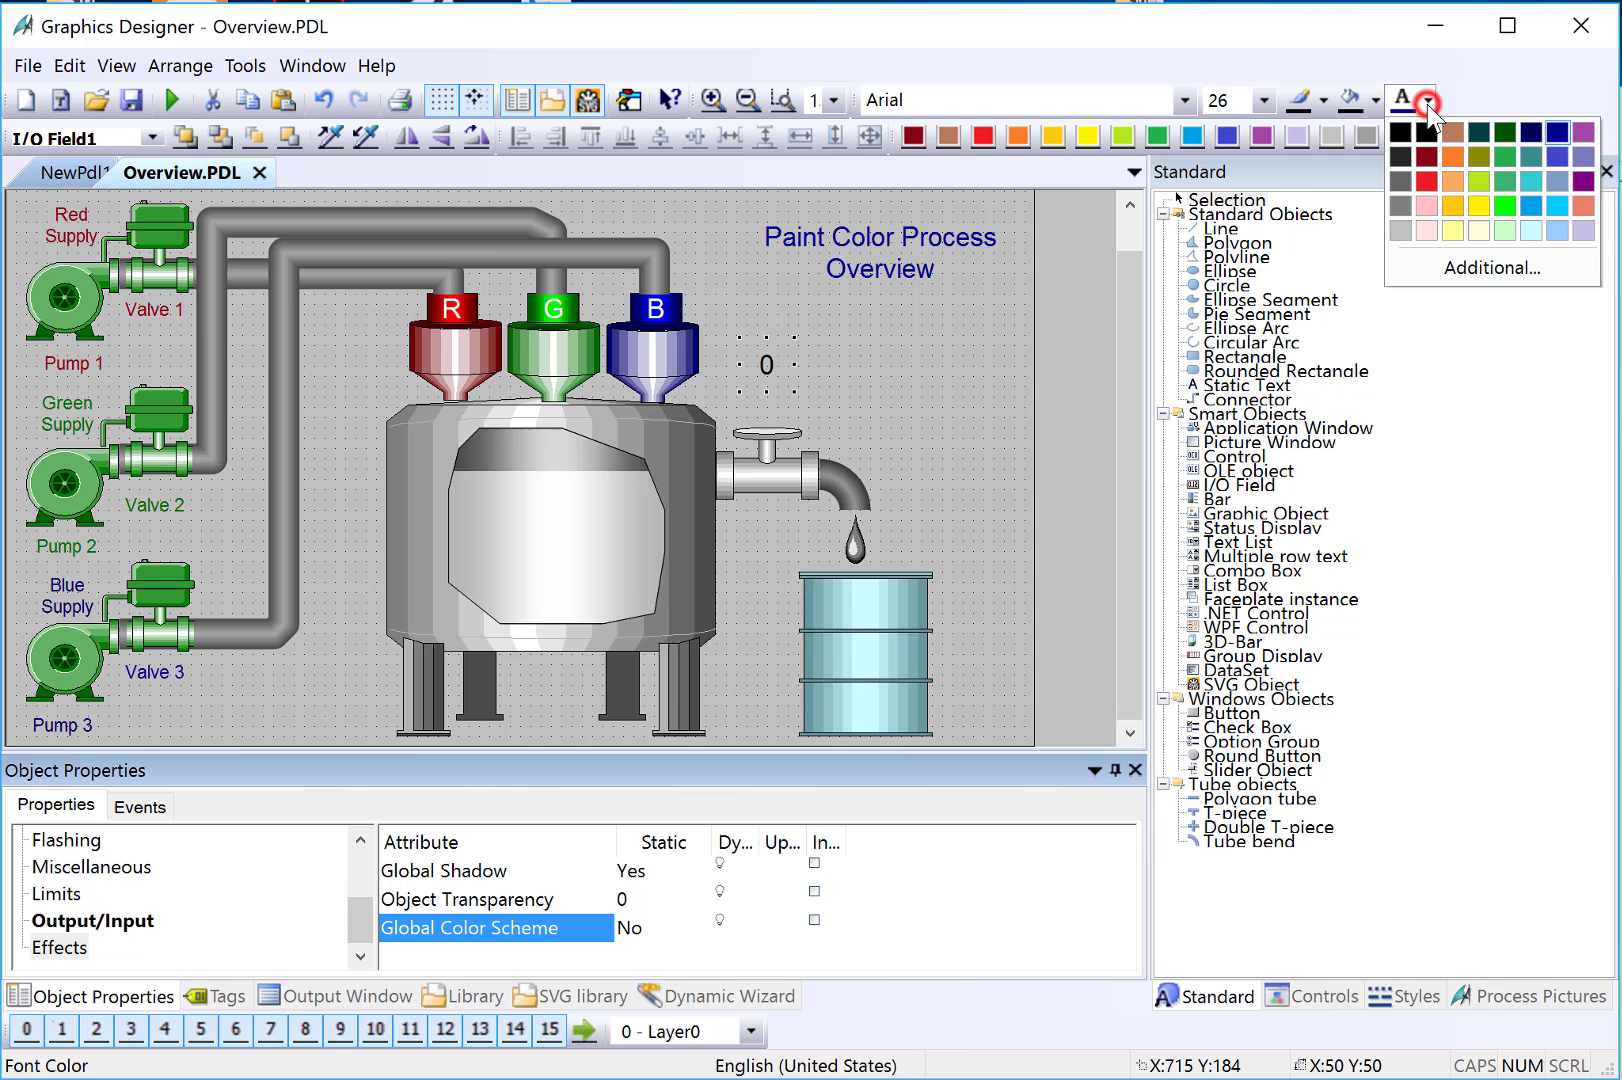
click(1481, 266)
click(790, 525)
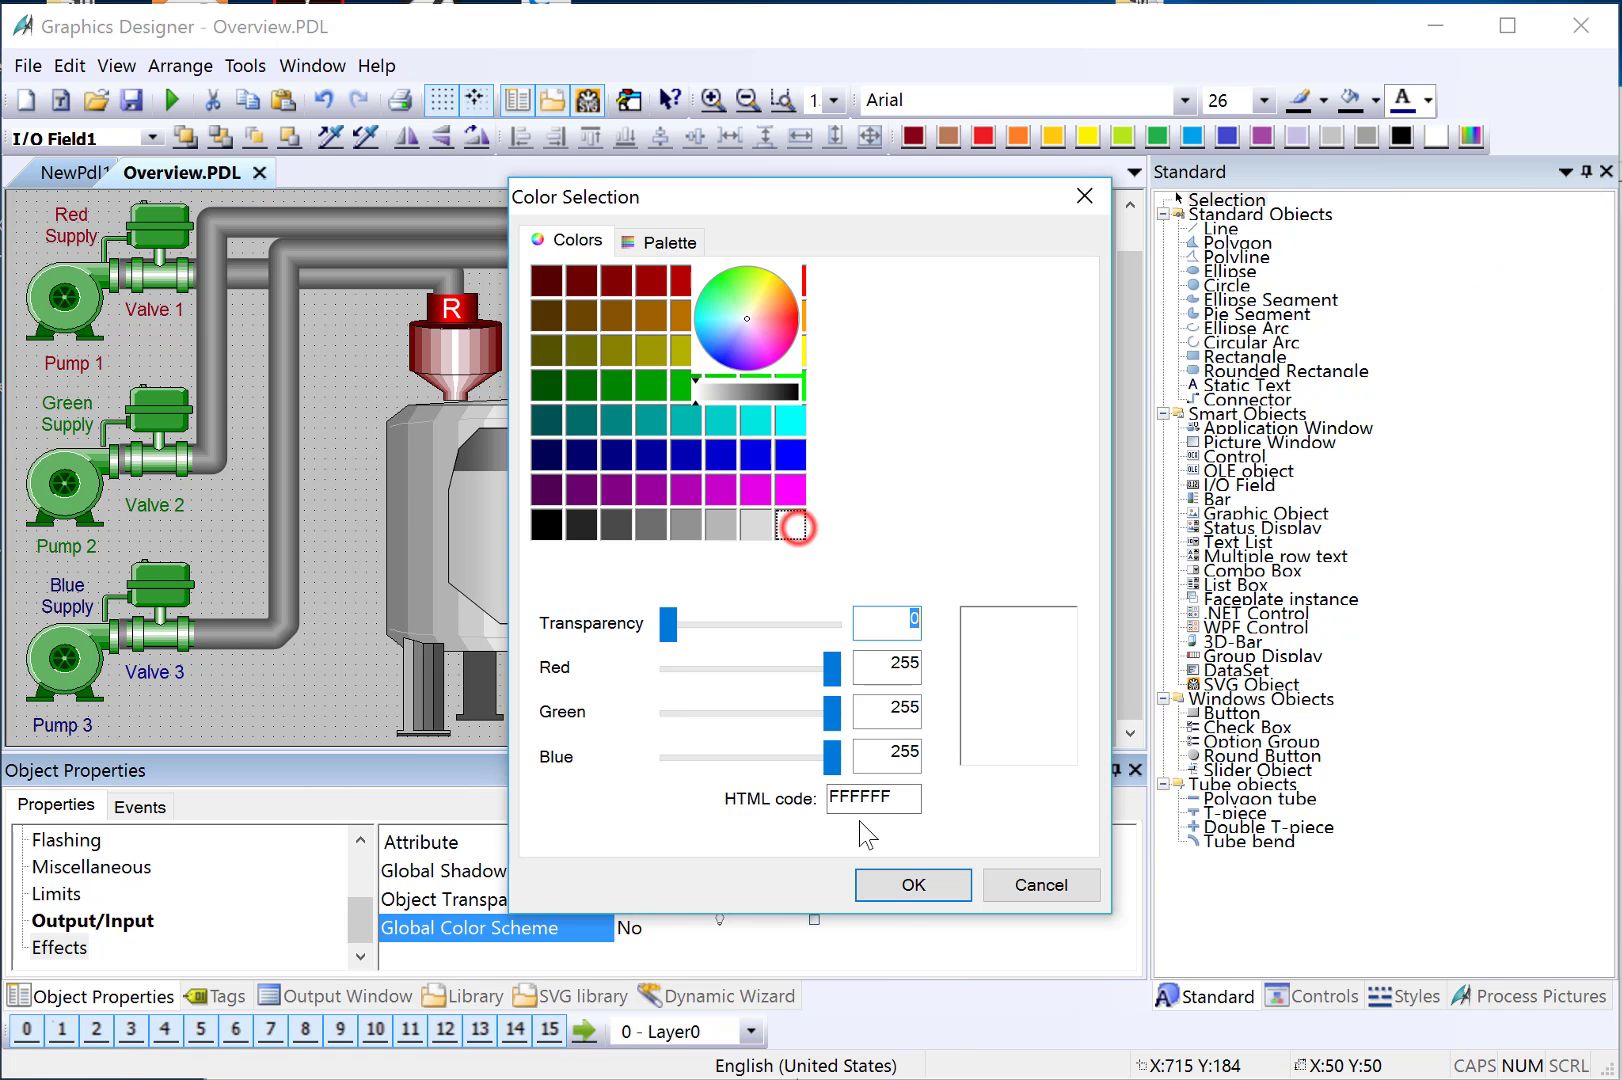
click(900, 887)
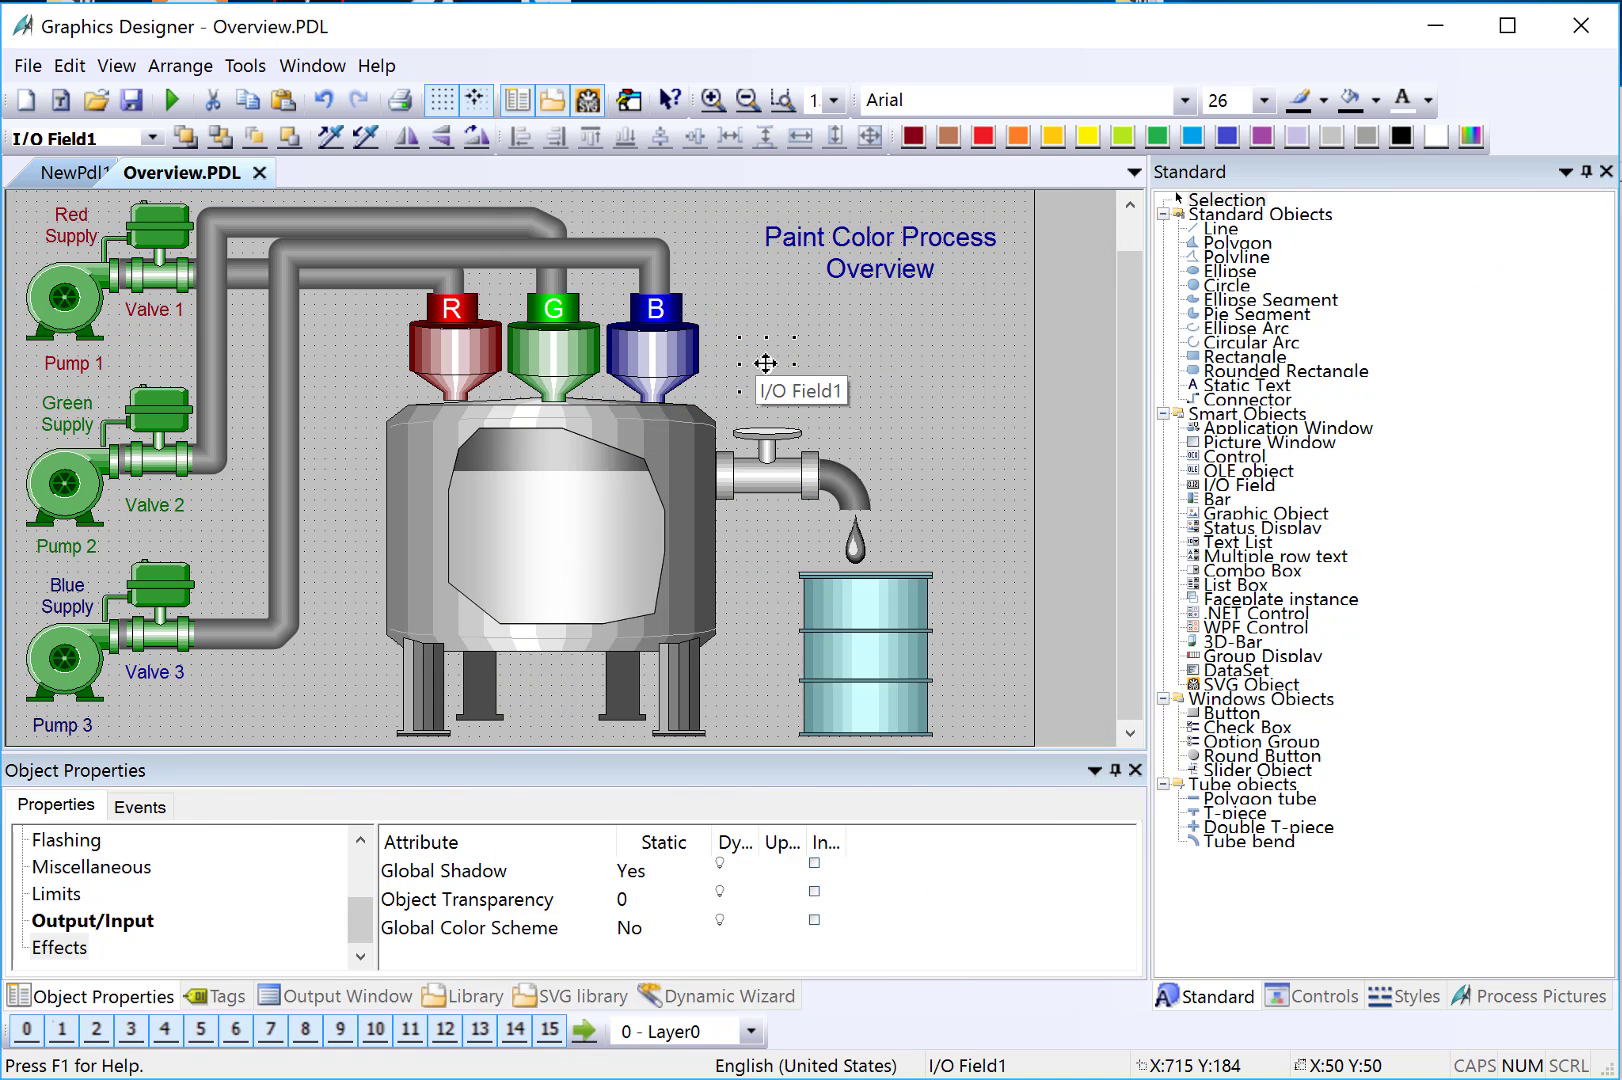
Step: Move I/O Field1 onto the blue hopper and nudge it to centre
drag(765, 363, 637, 348)
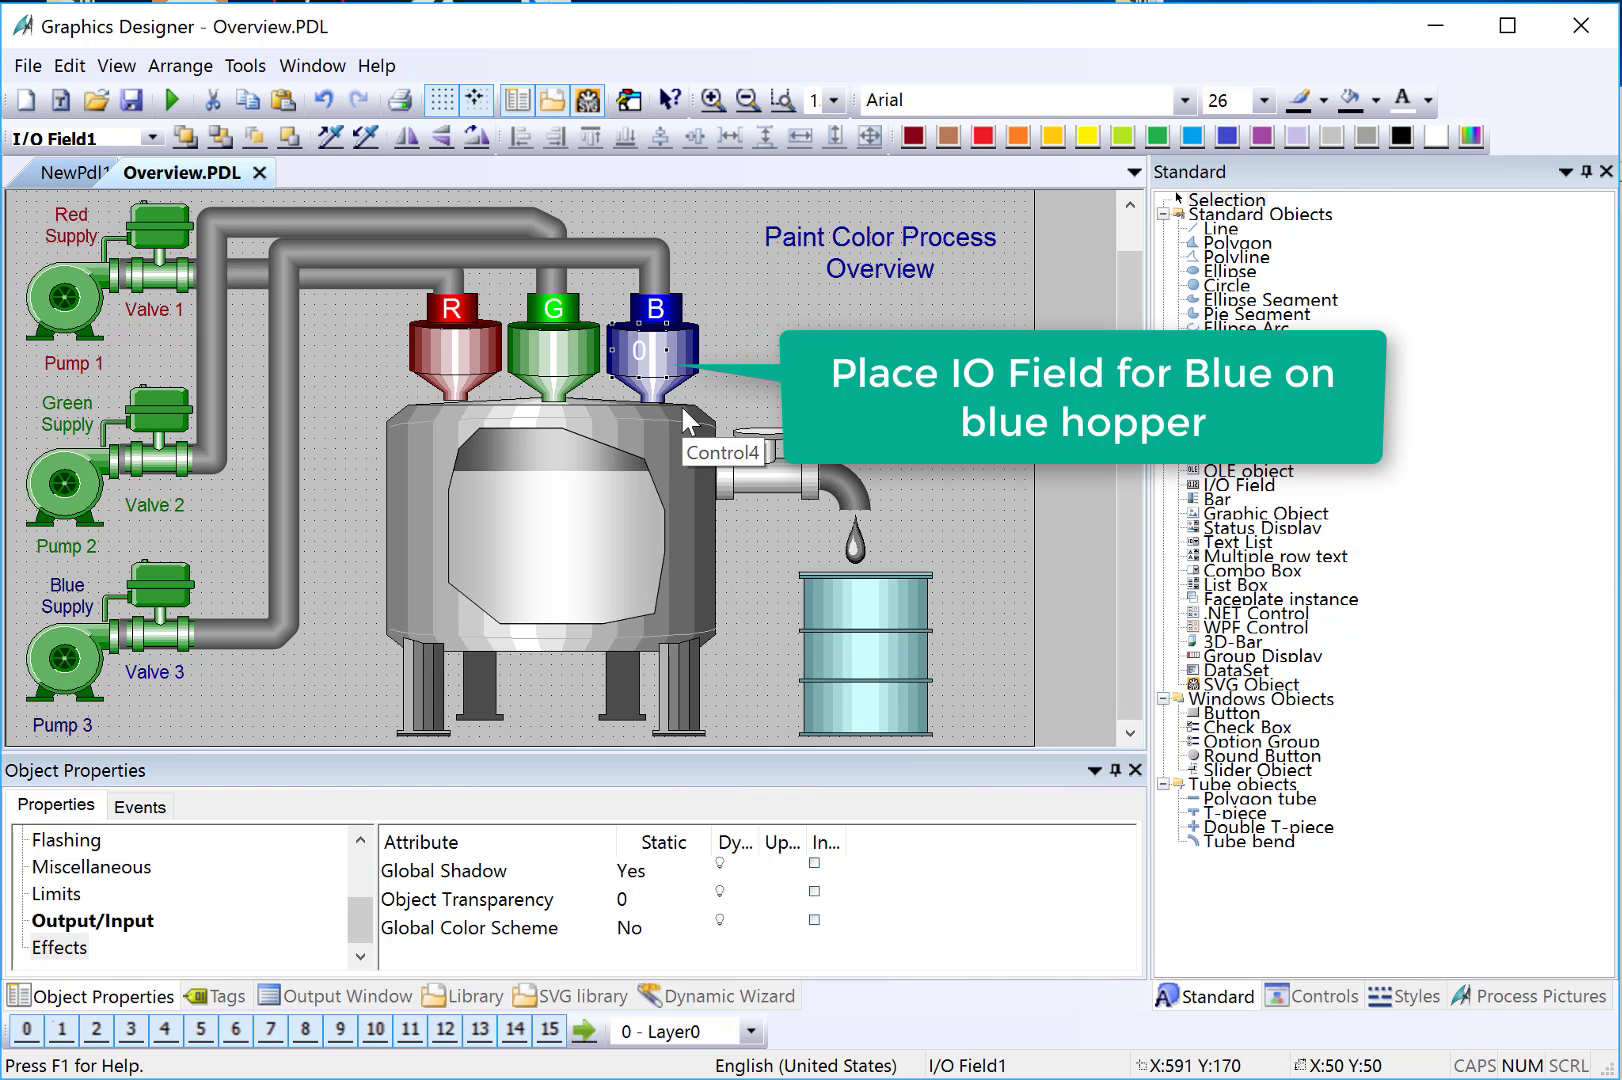
key(Right)
key(Right)
key(Right)
key(Left)
key(Left)
key(Down)
key(Down)
key(Down)
key(Left)
Step: Make the field's digits black and confirm its output links to Blue.COLOR_STRENGTH
click(1425, 97)
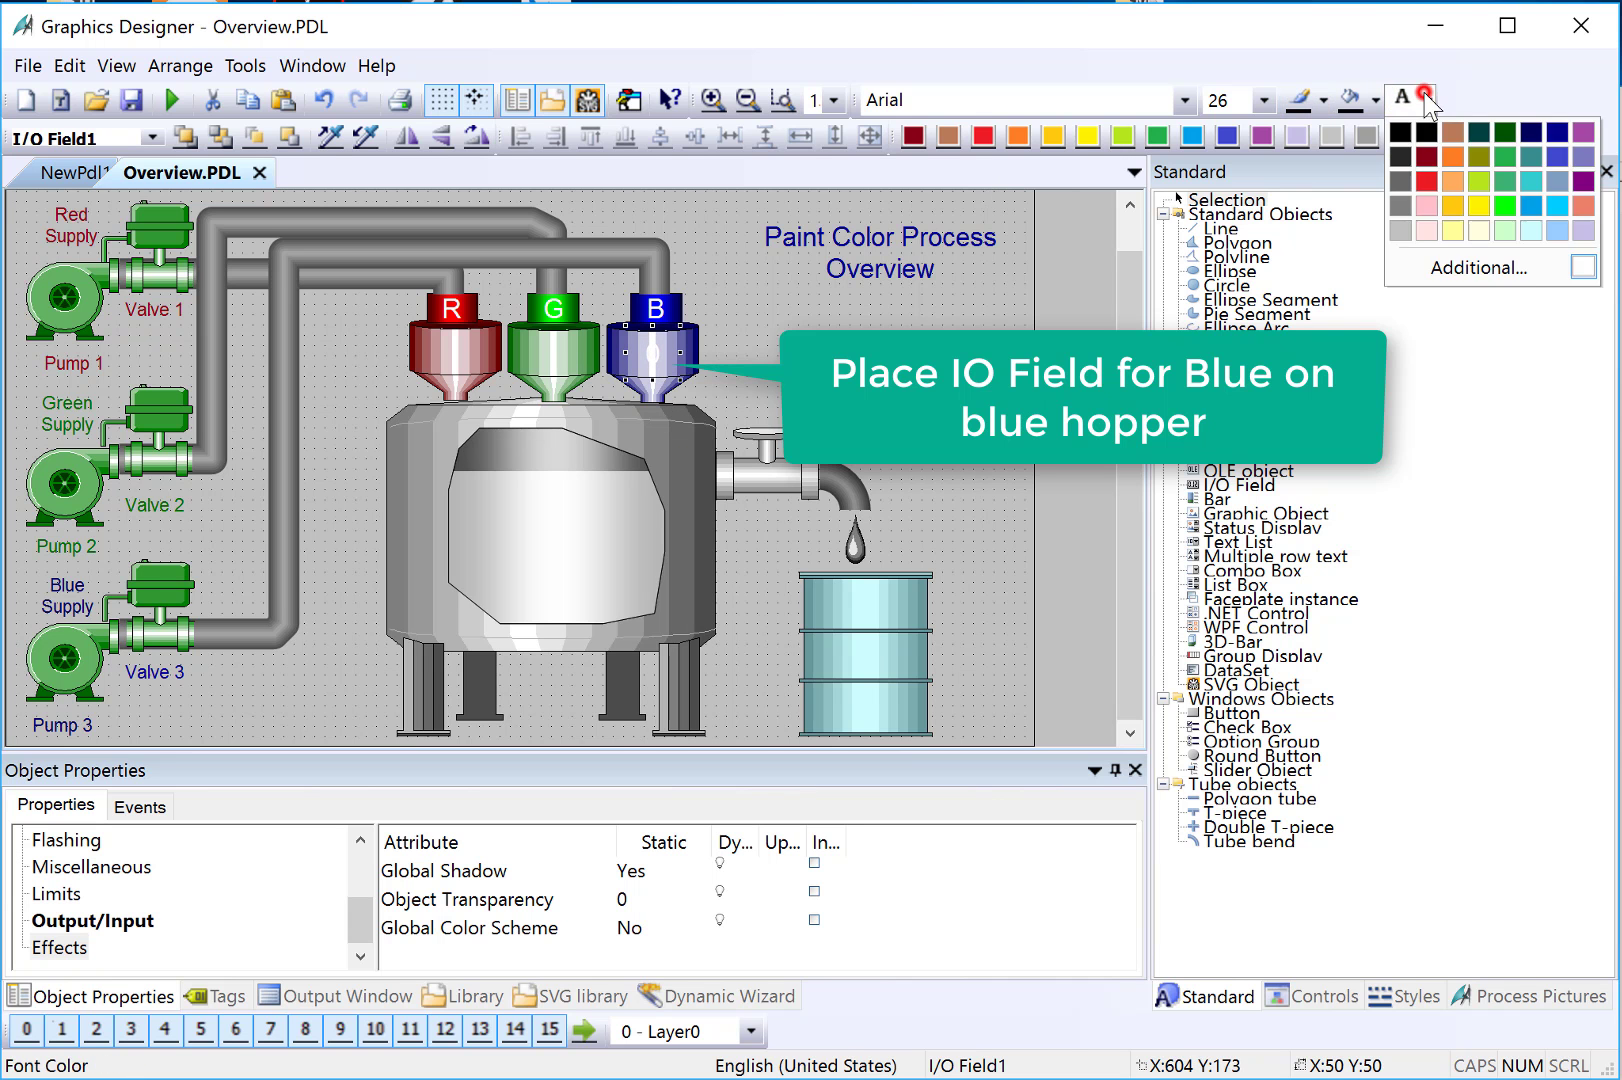
click(1401, 131)
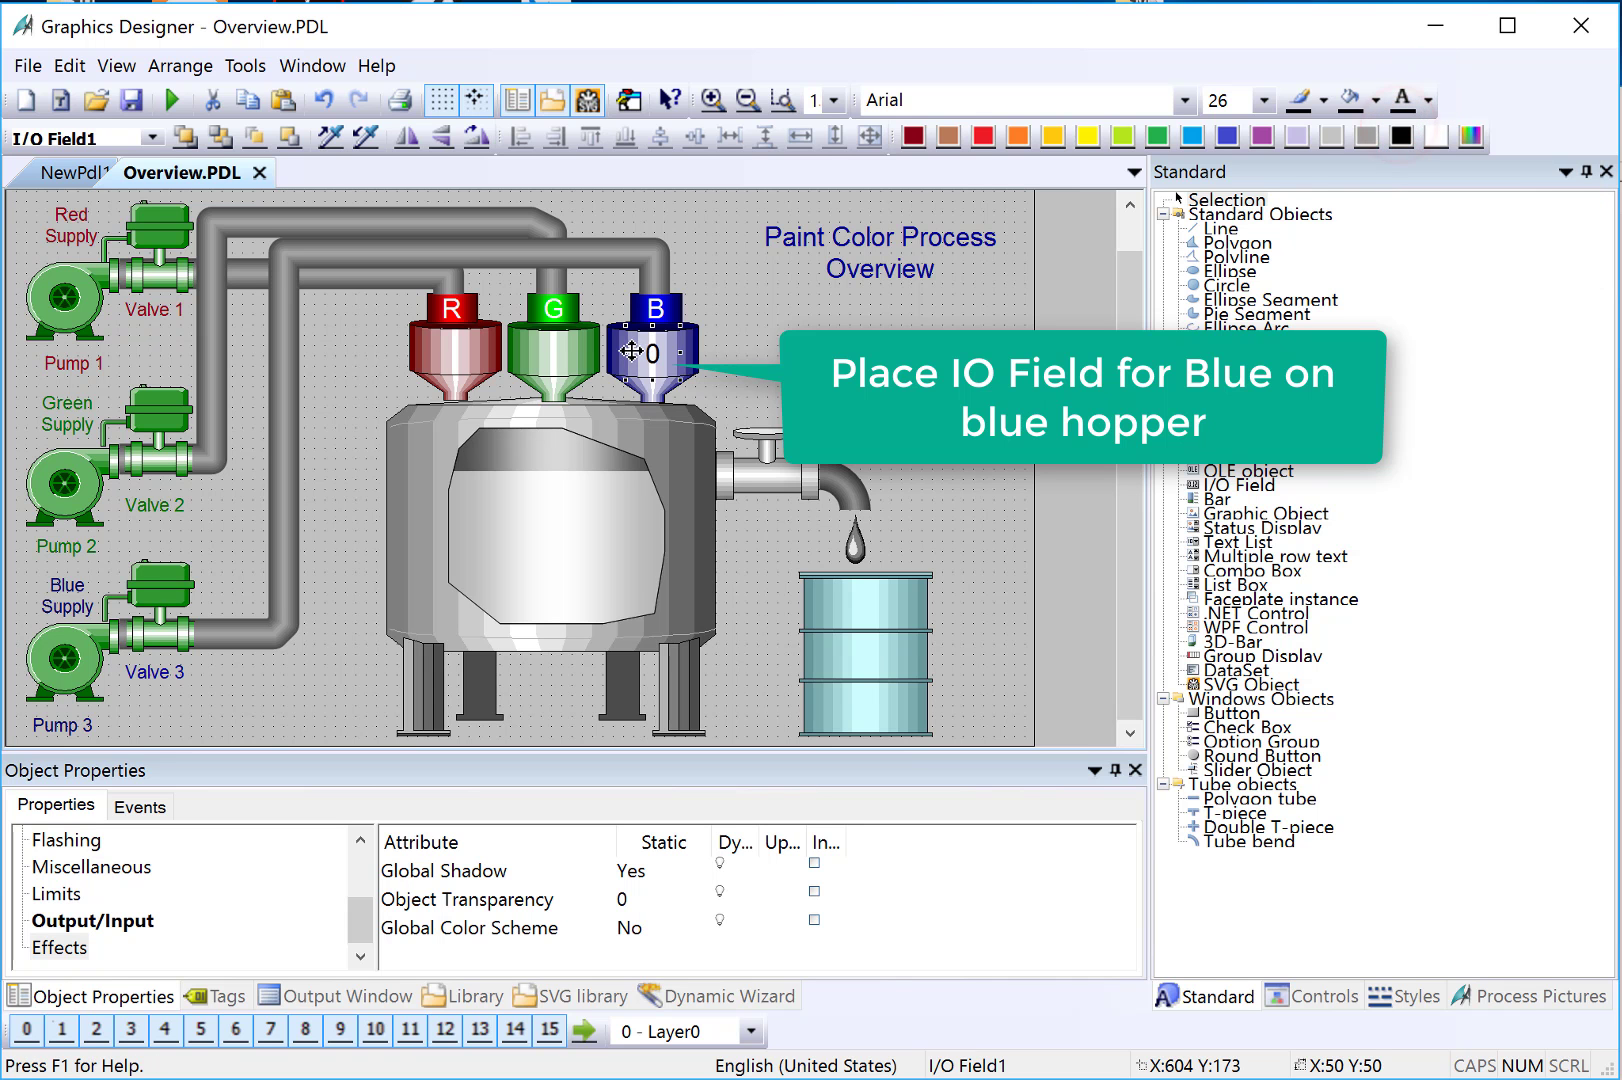
key(Right)
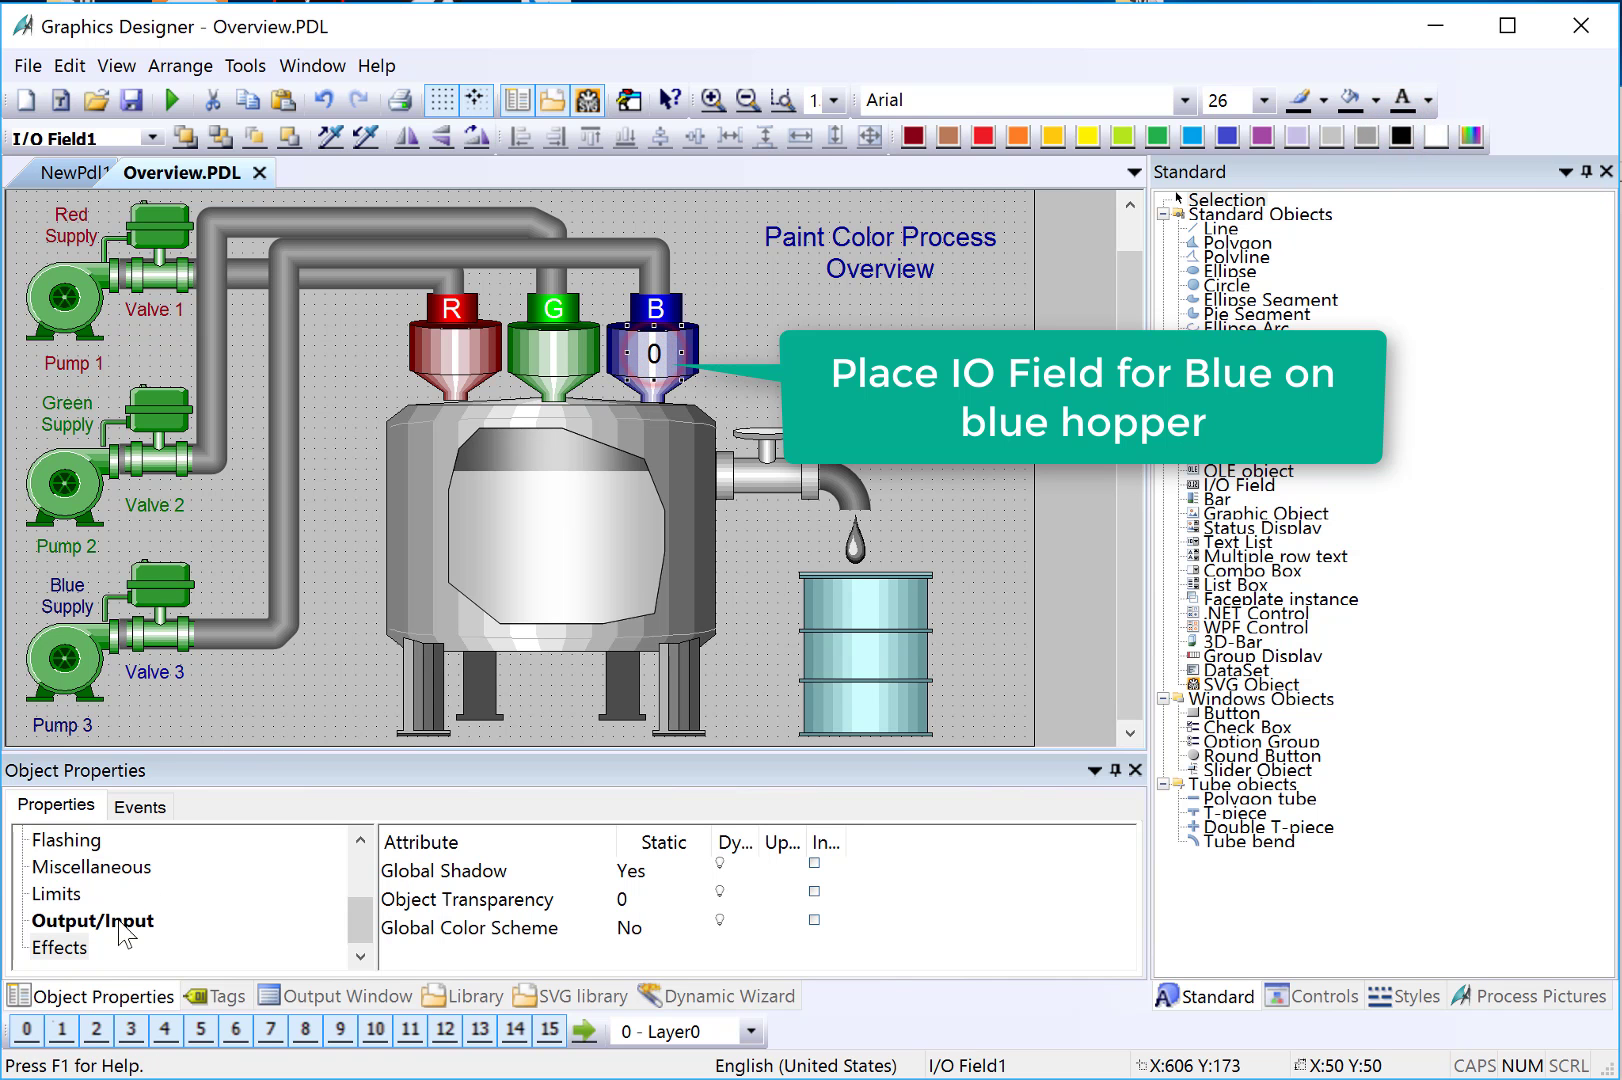
click(118, 922)
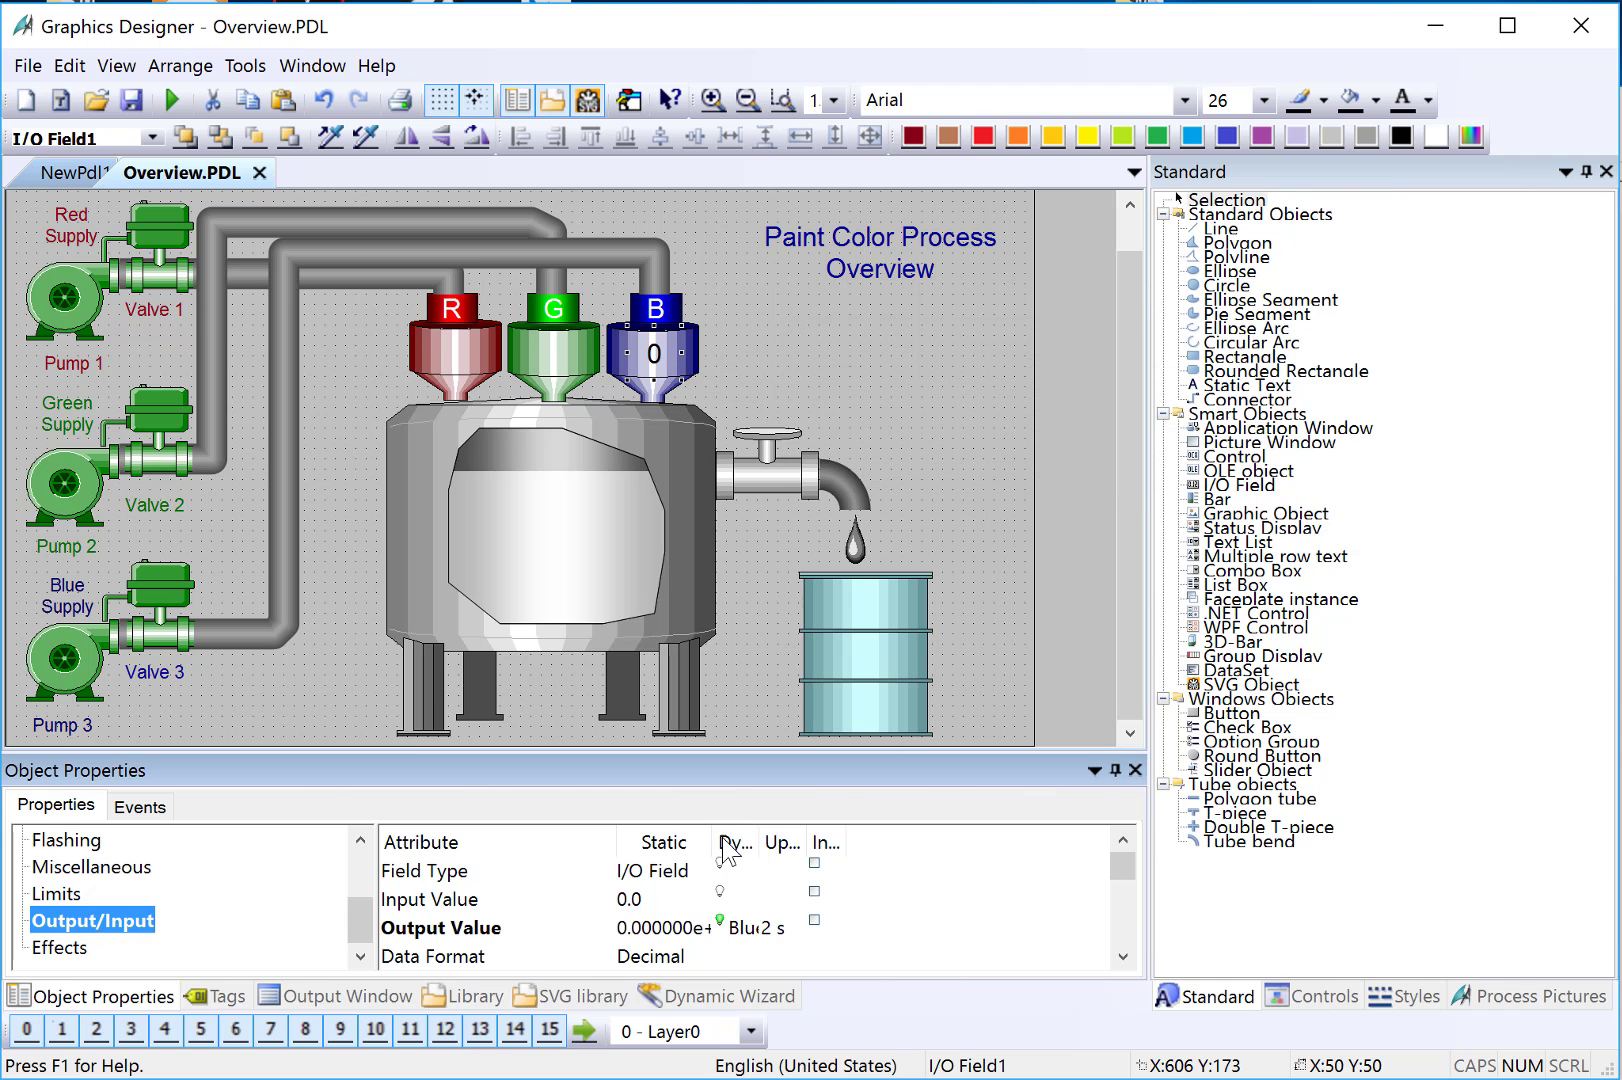
drag(755, 835, 985, 838)
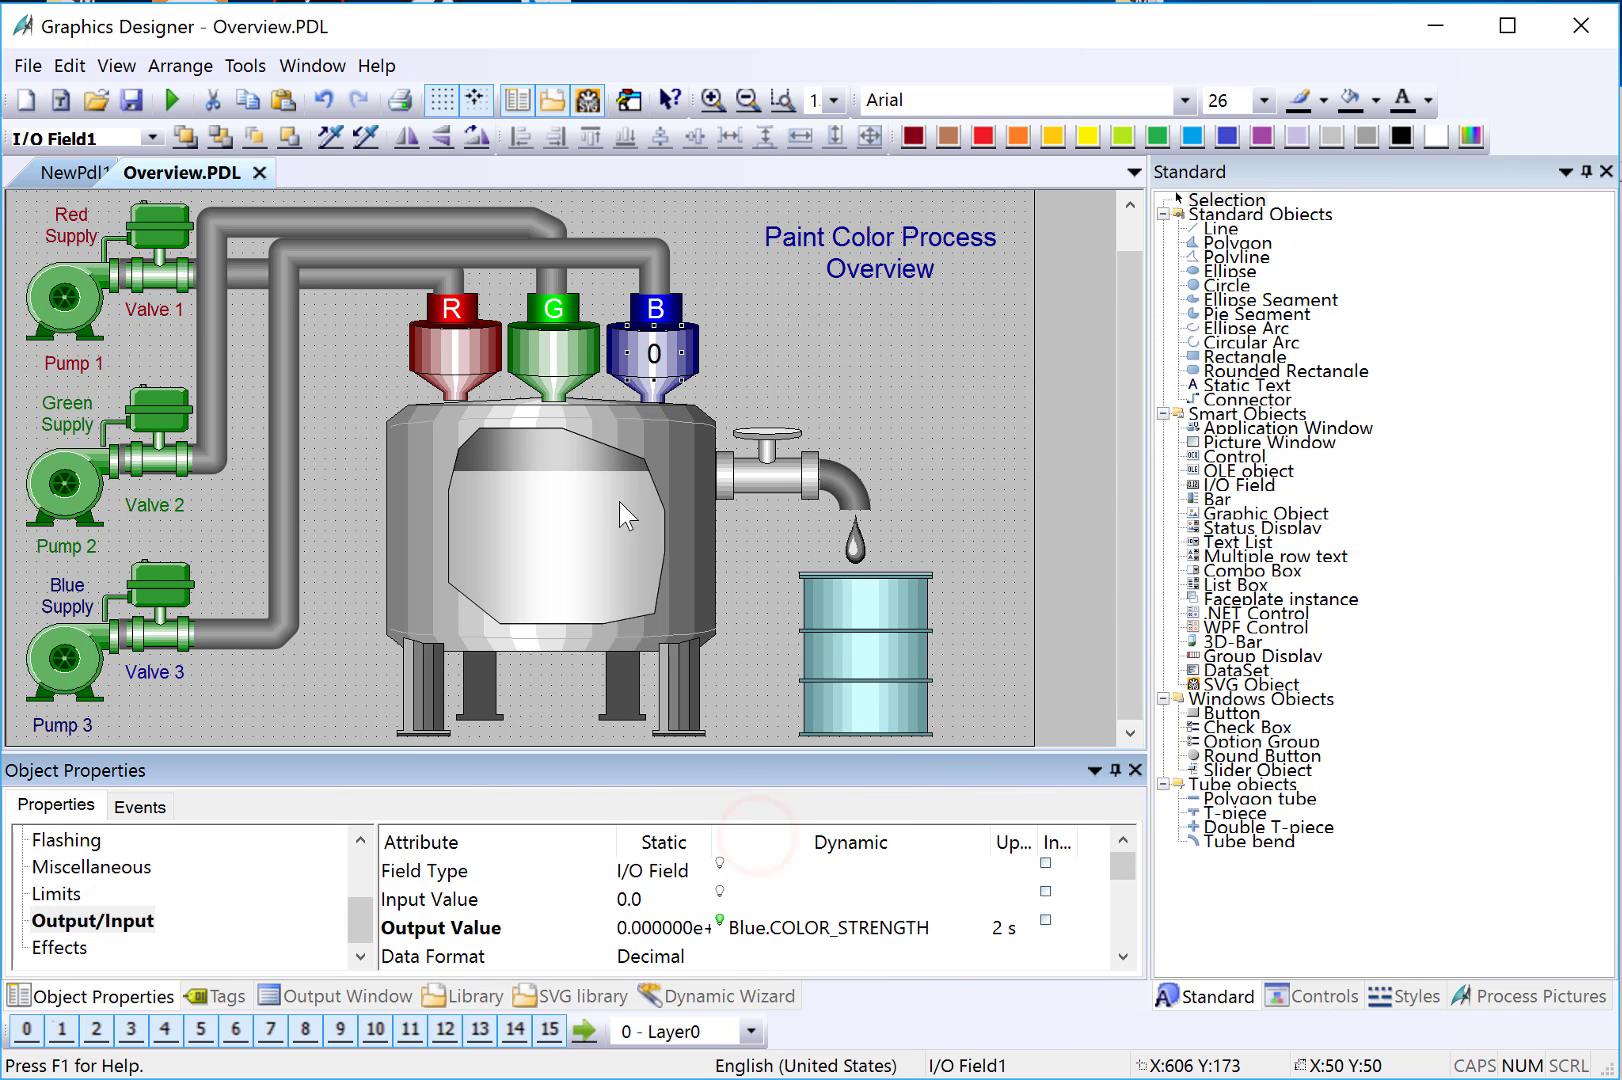
Step: Duplicate the blue field onto the green hopper and link it to Green.COLOR_STRENGTH
right_click(651, 354)
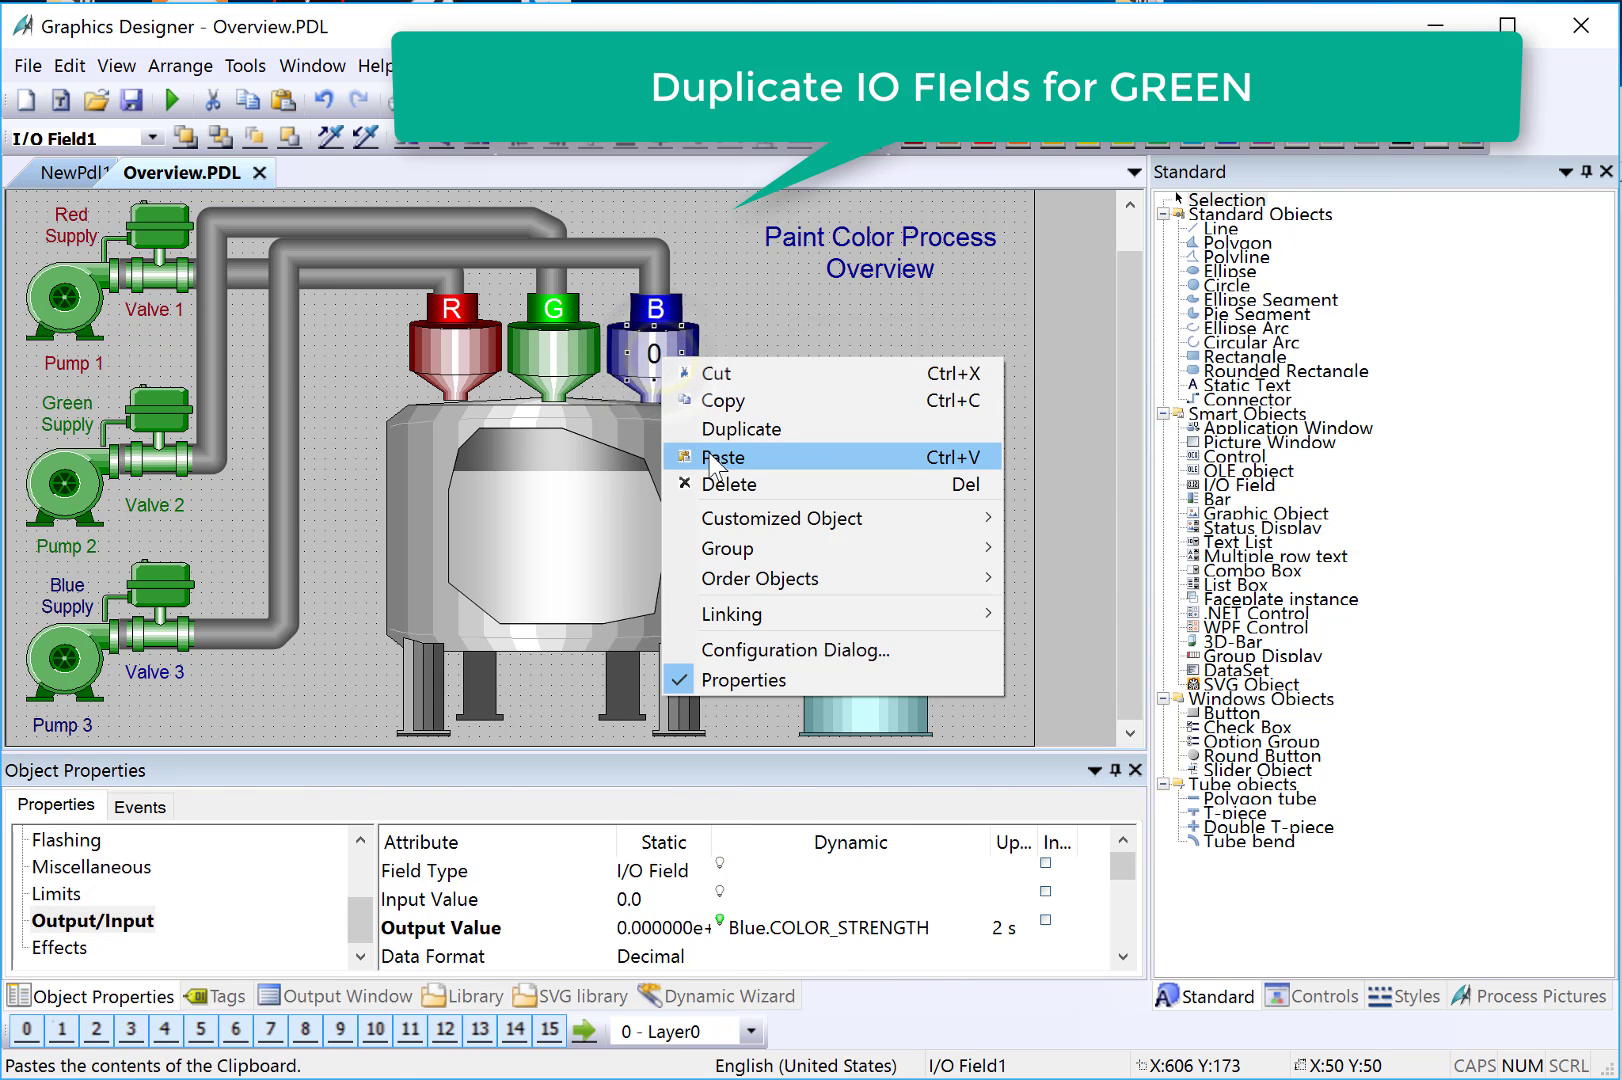
click(704, 429)
mouse_move(678, 372)
mouse_down()
mouse_move(559, 357)
mouse_move(503, 386)
mouse_up()
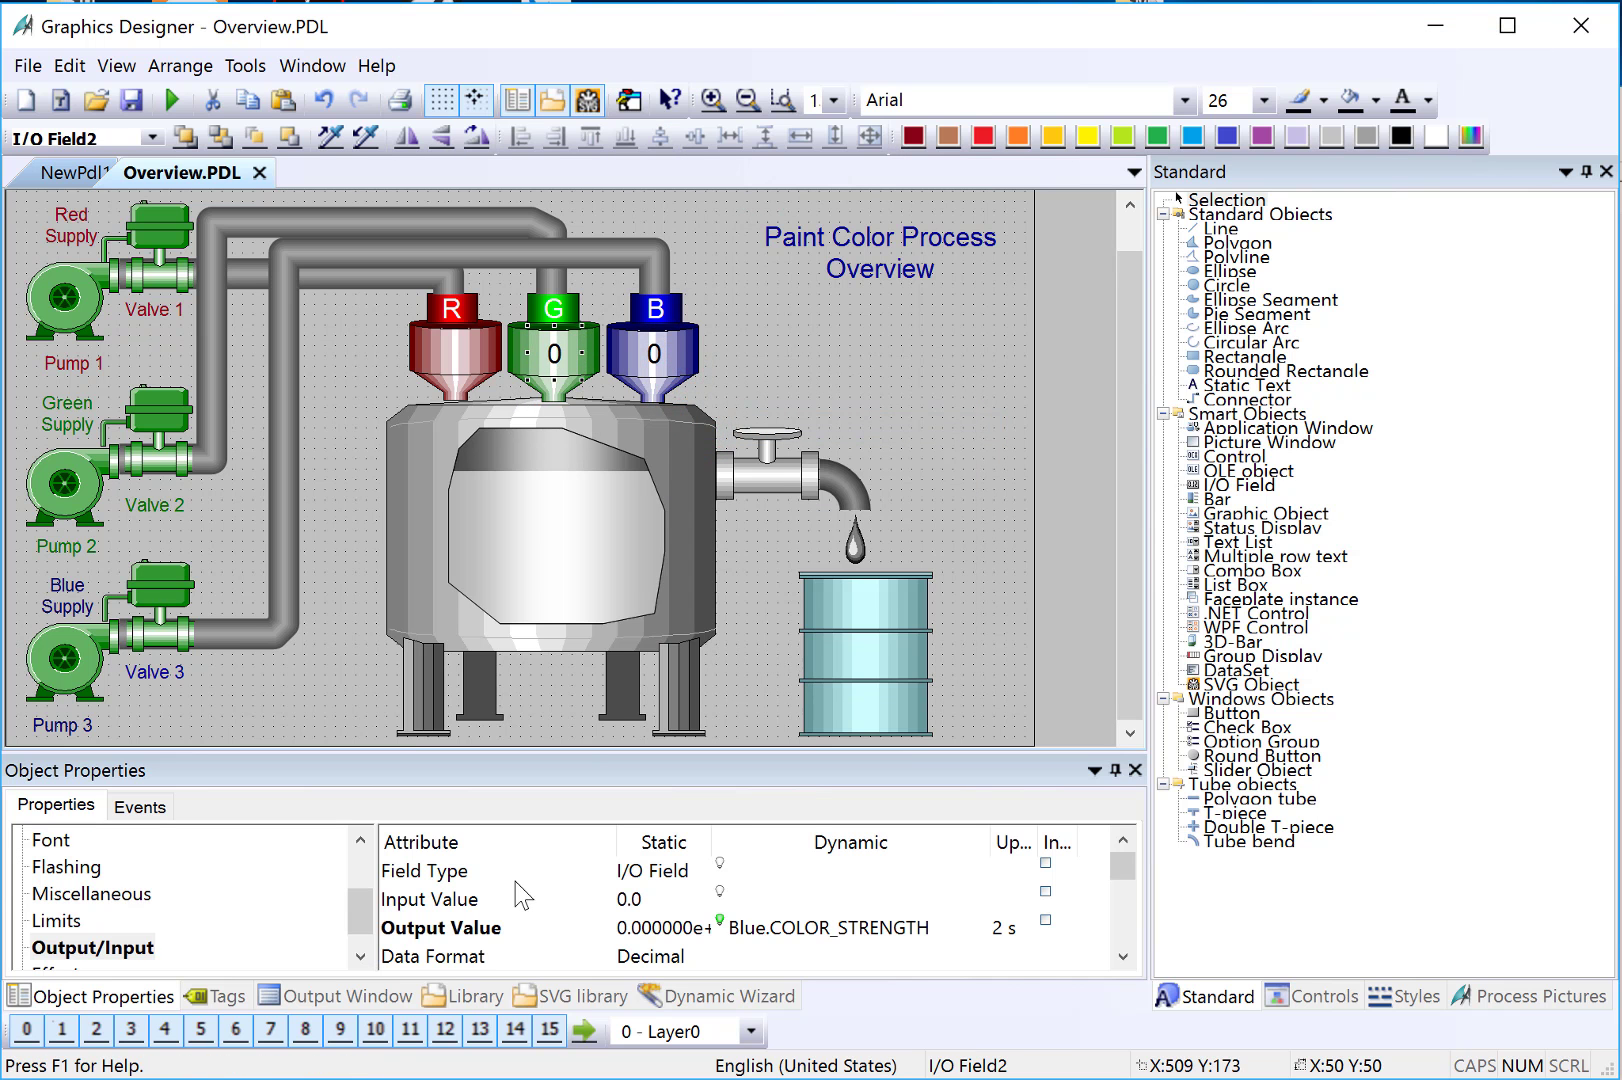
right_click(767, 940)
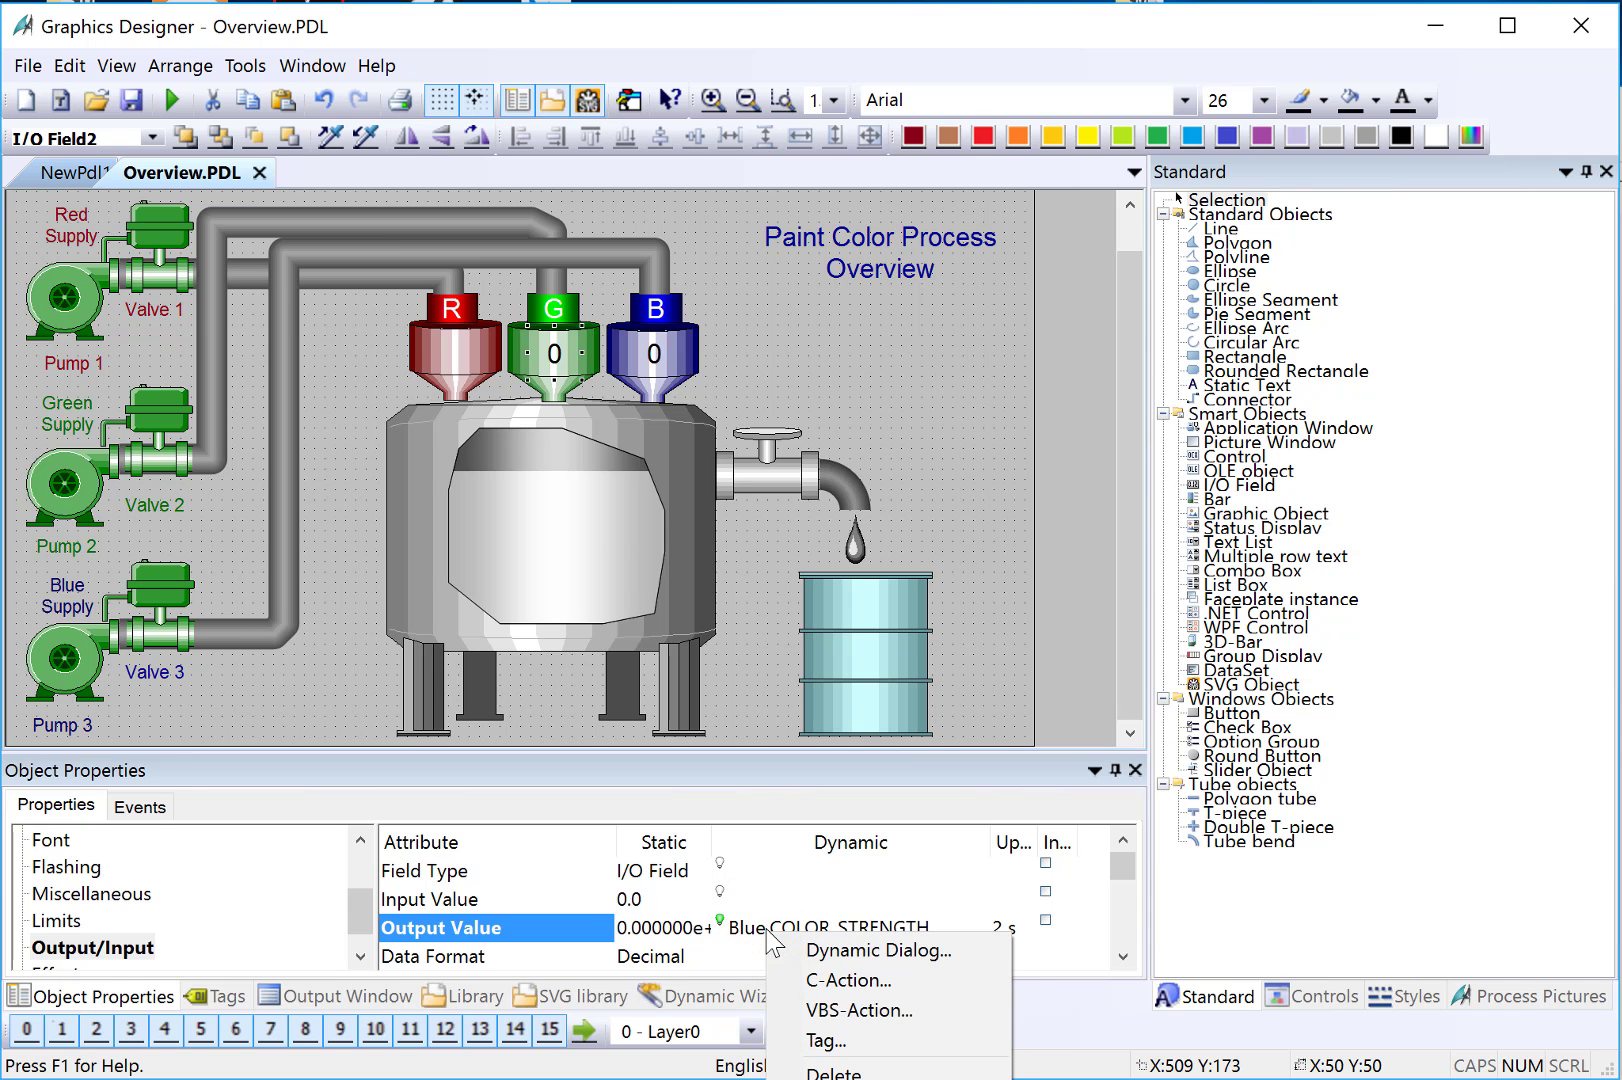
click(818, 1040)
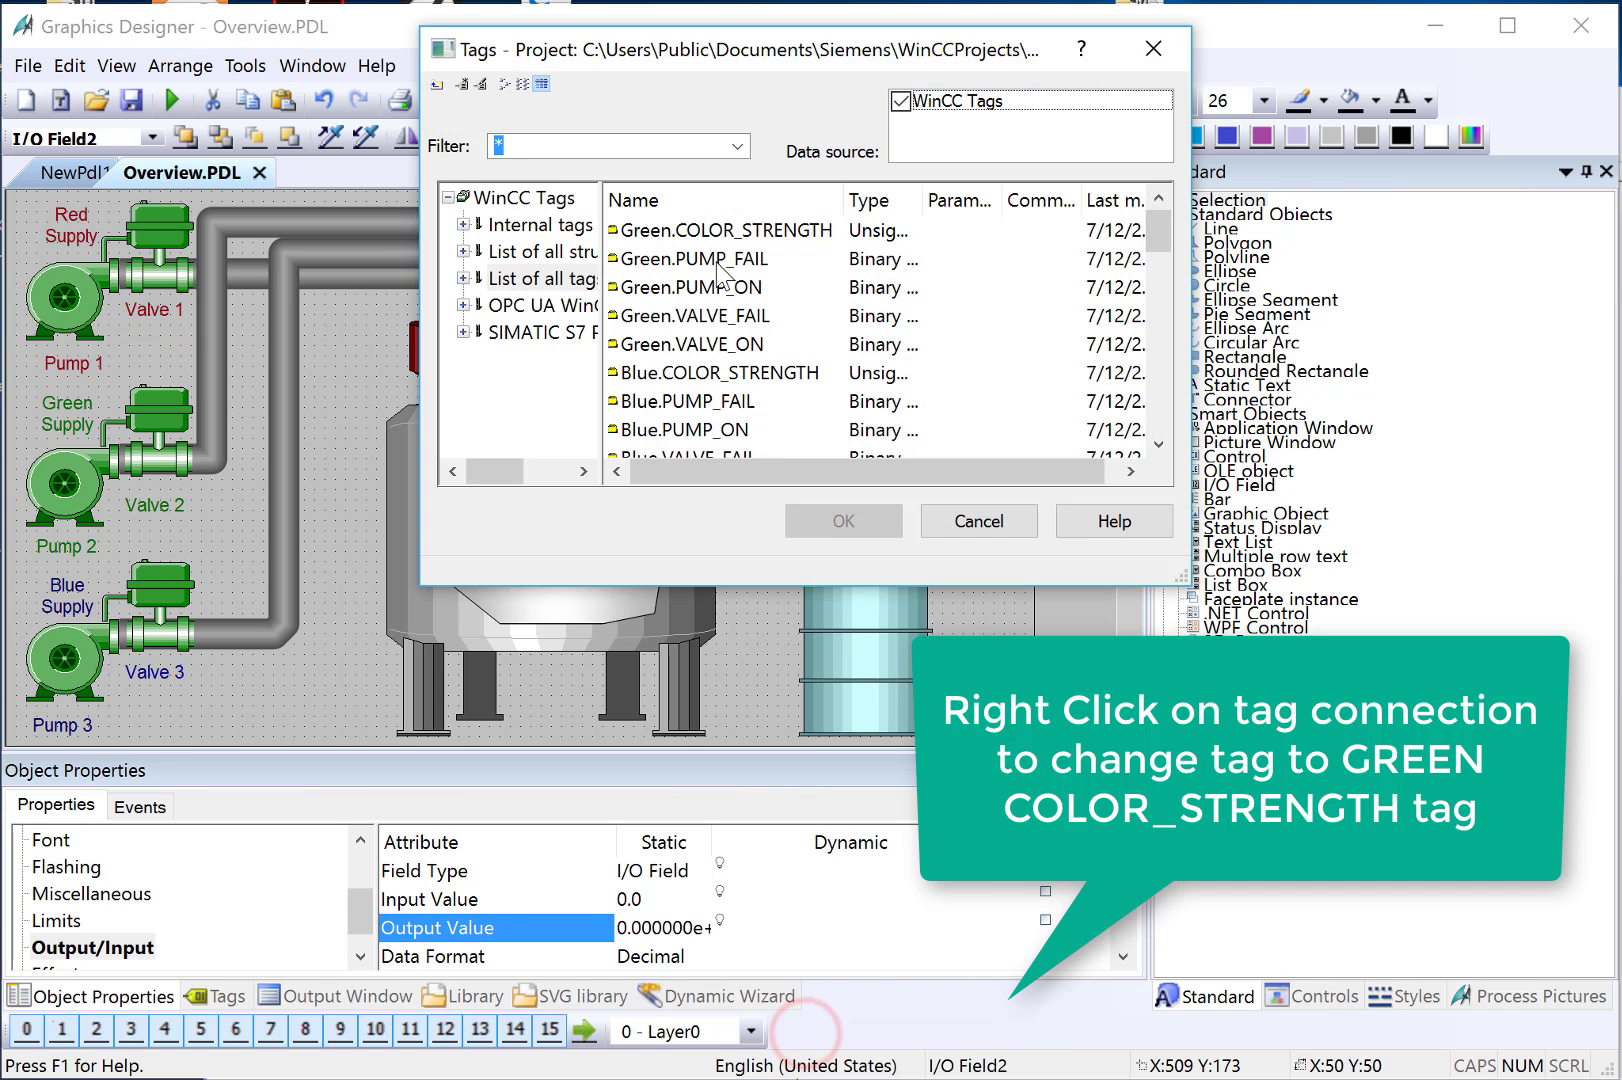
click(706, 232)
click(805, 520)
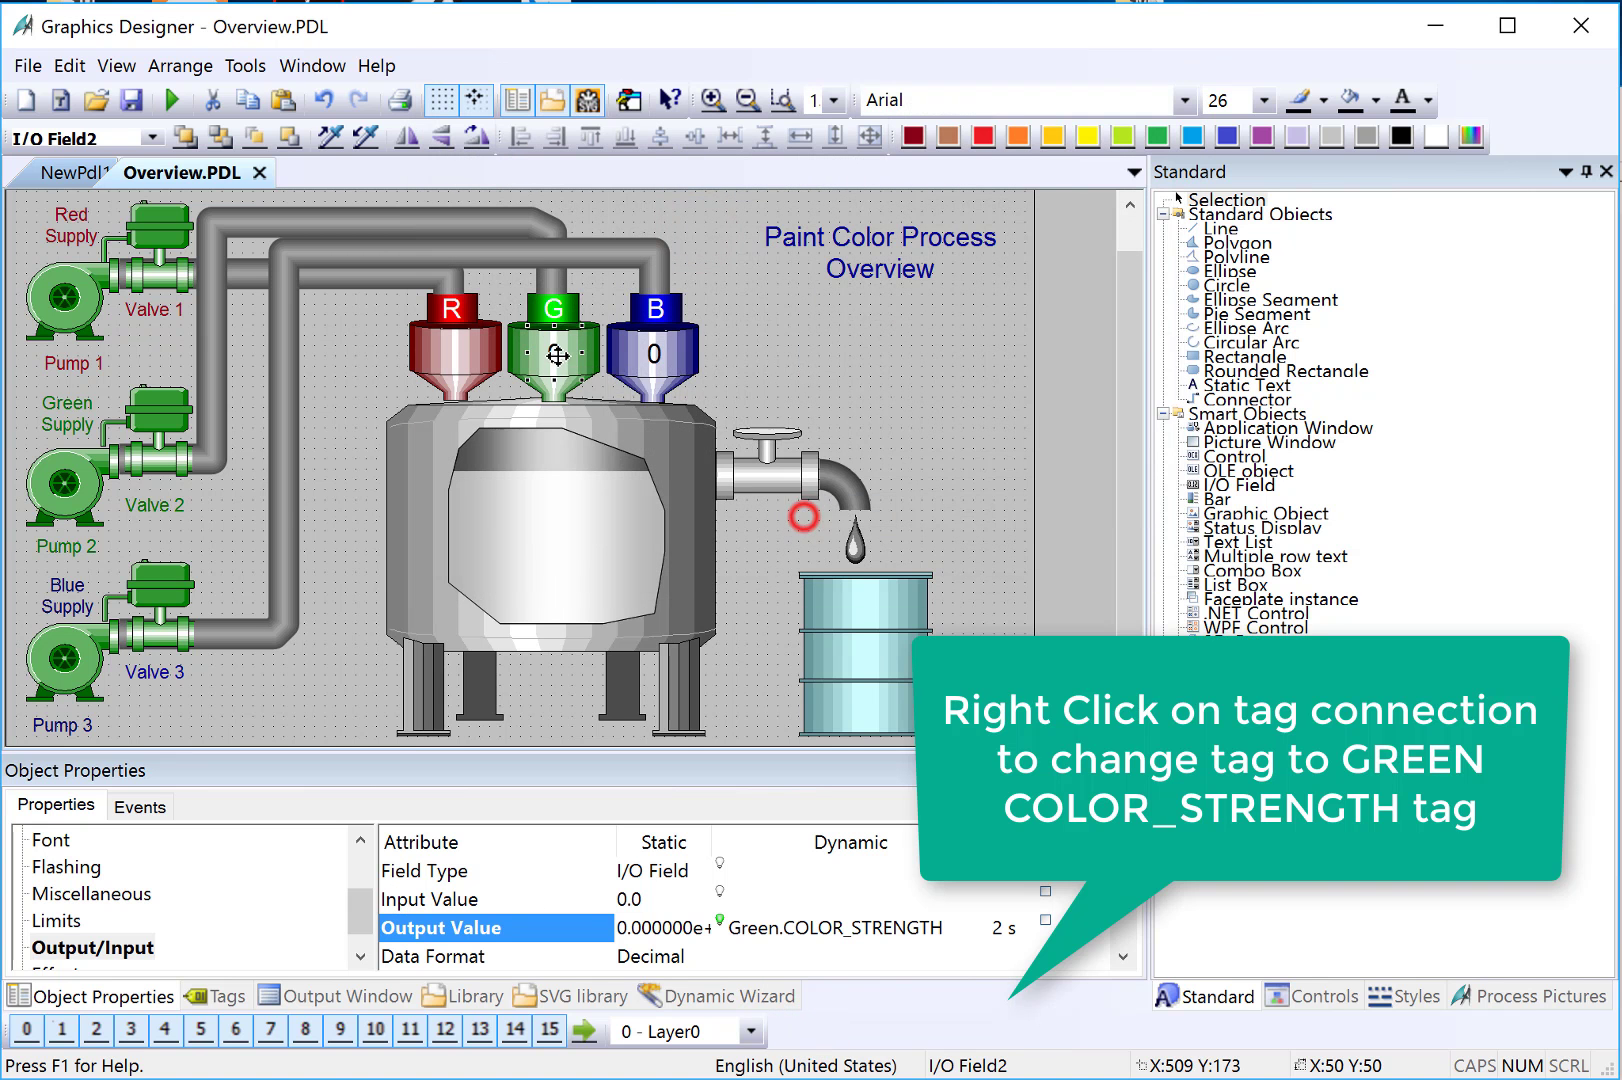
Step: Duplicate the green field onto the red hopper and link it to Red.COLOR_STRENGTH
right_click(554, 353)
click(620, 424)
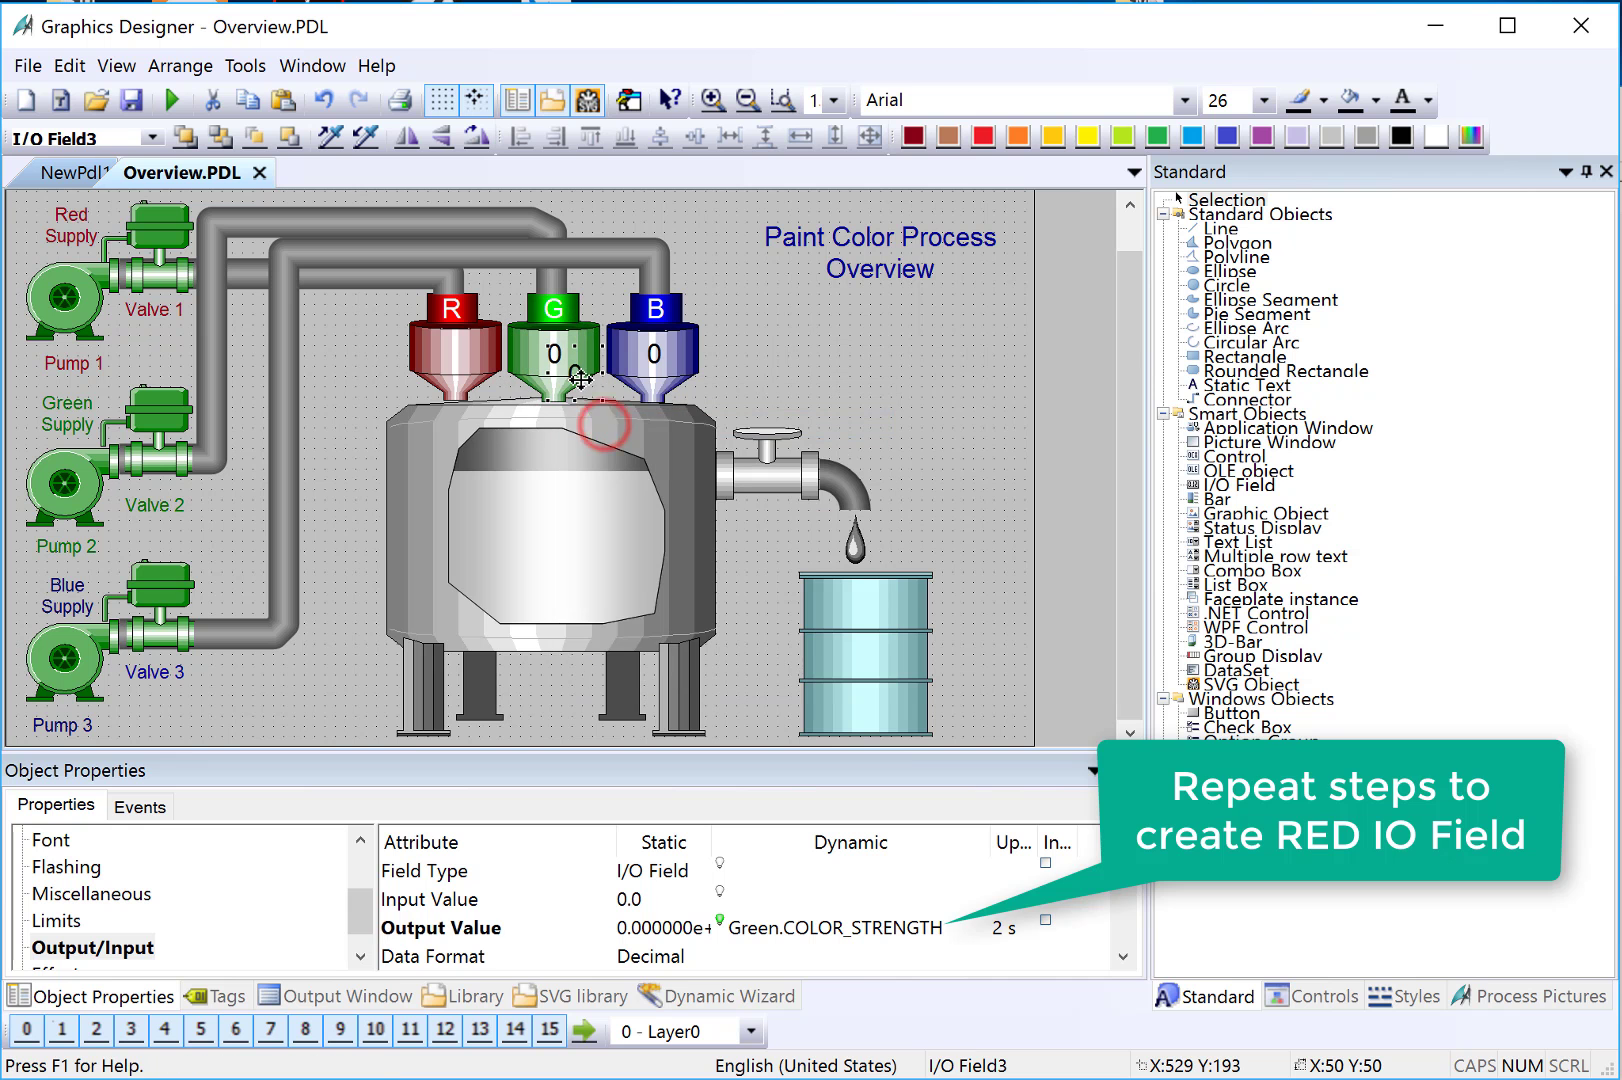
drag(577, 375, 462, 355)
right_click(820, 928)
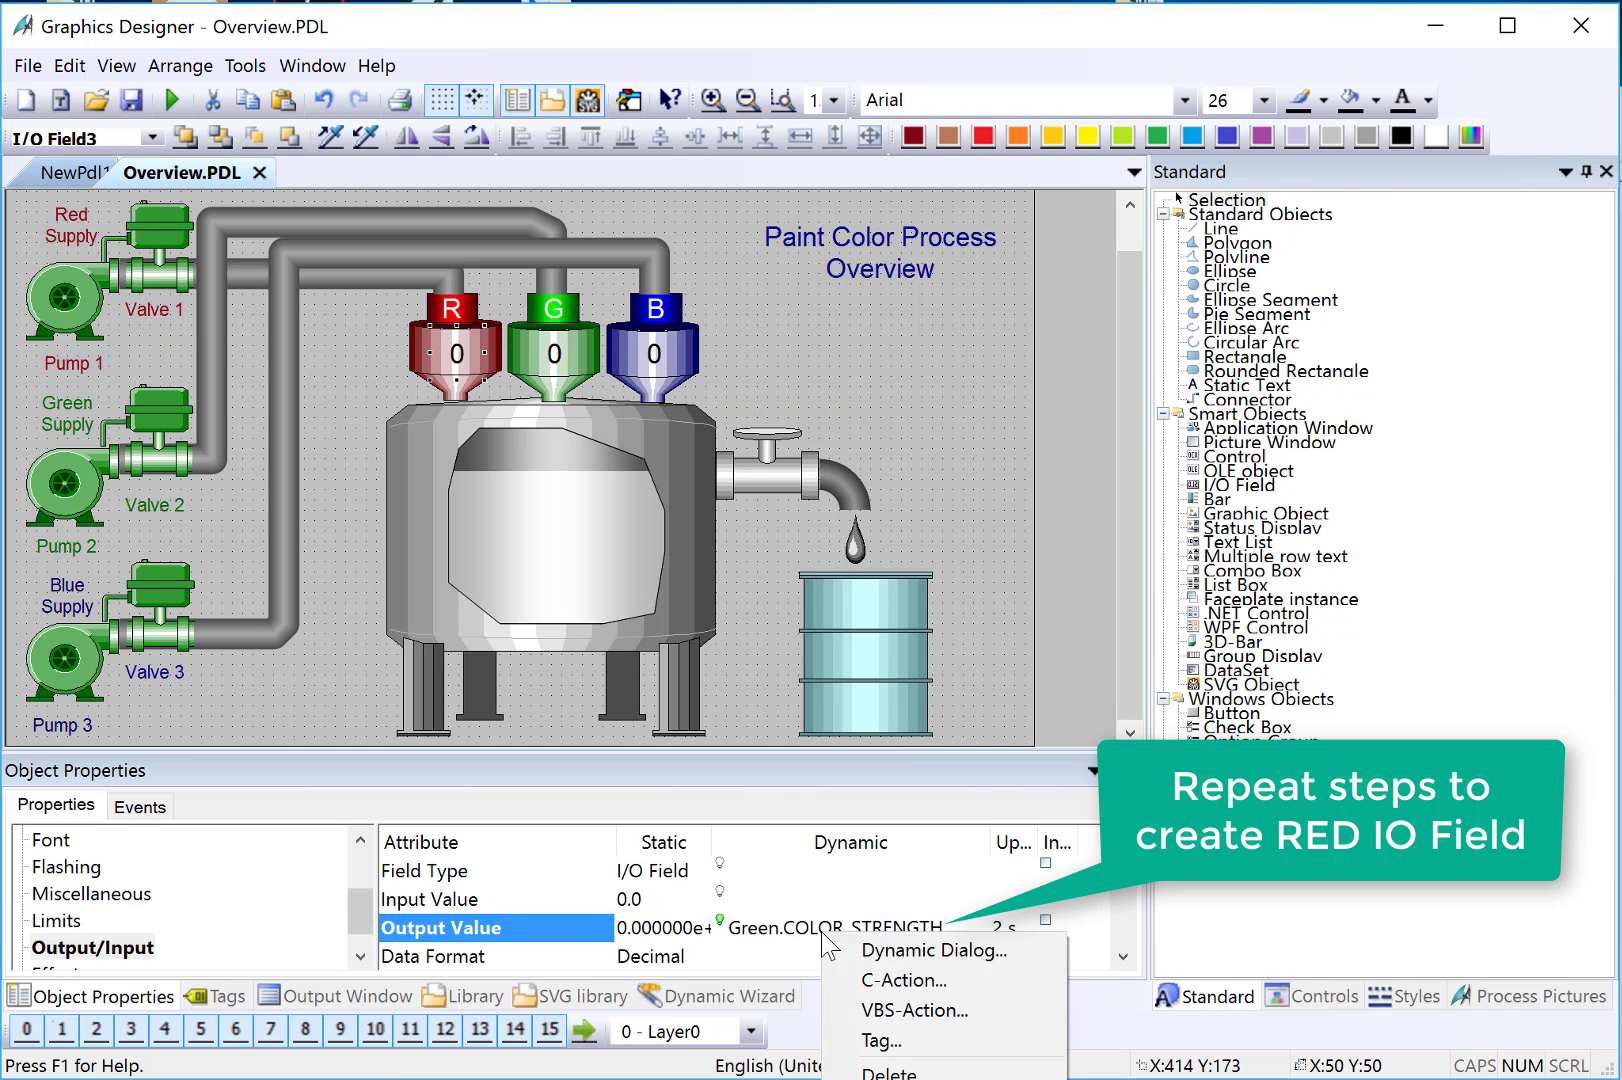
click(870, 1070)
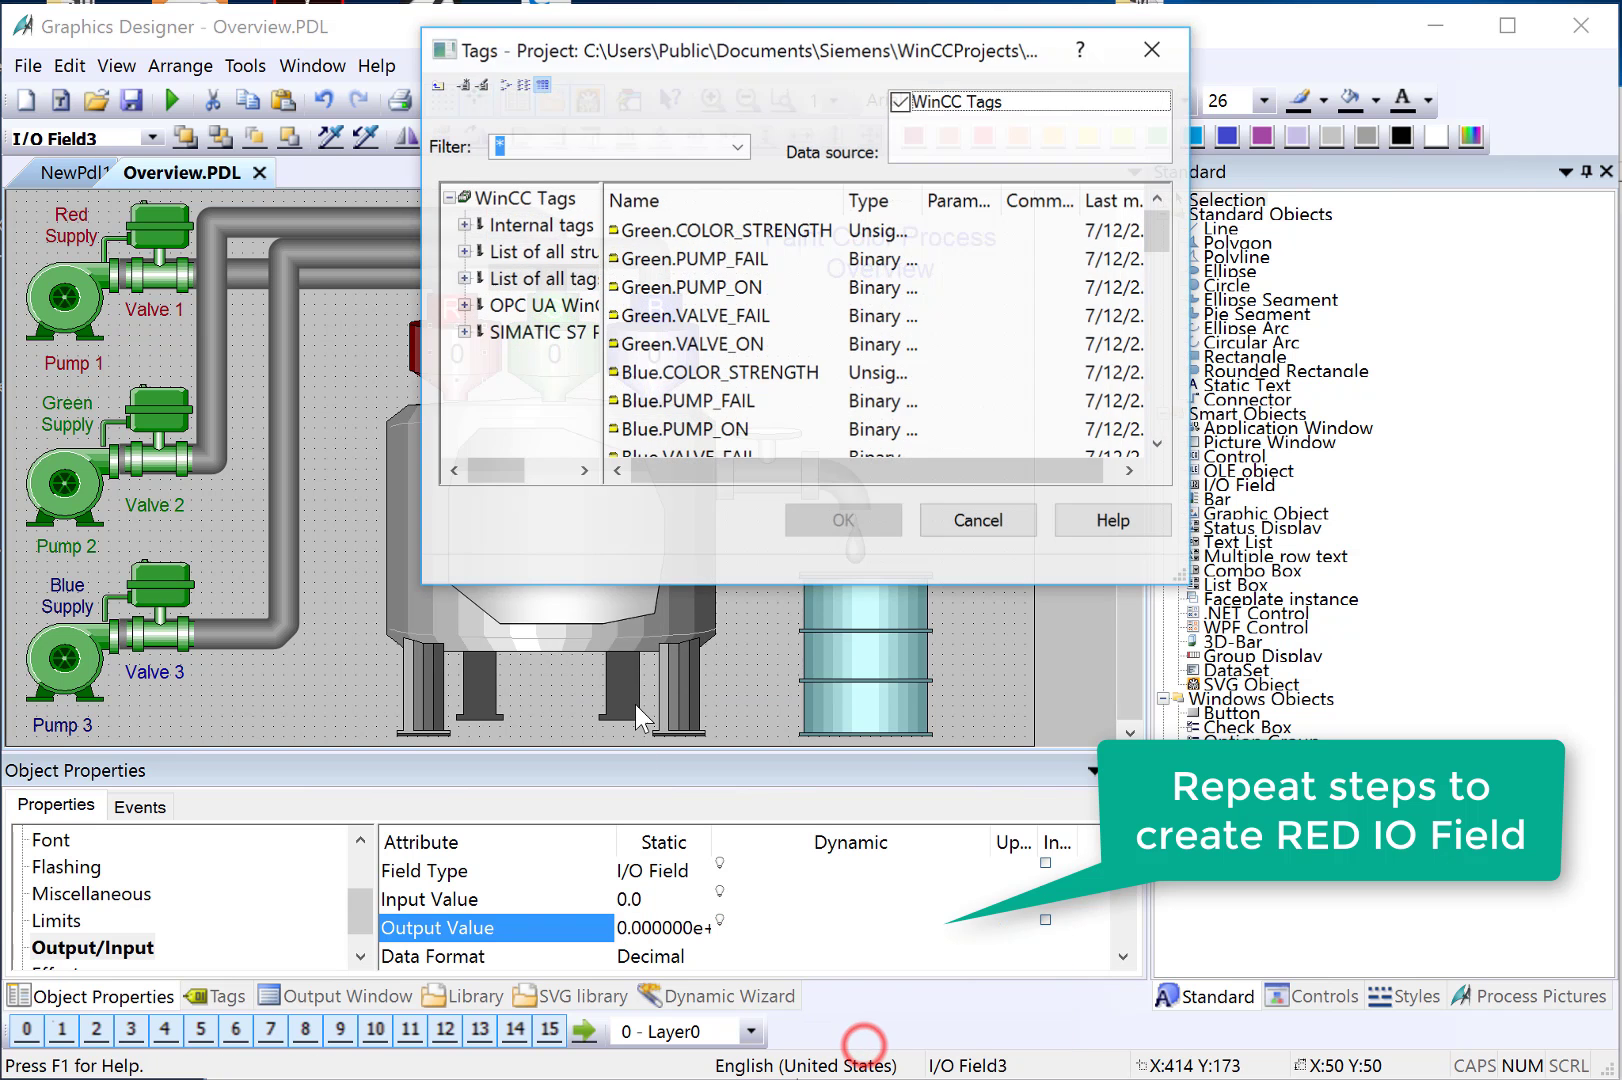
scroll(682, 345, up, 1)
click(651, 262)
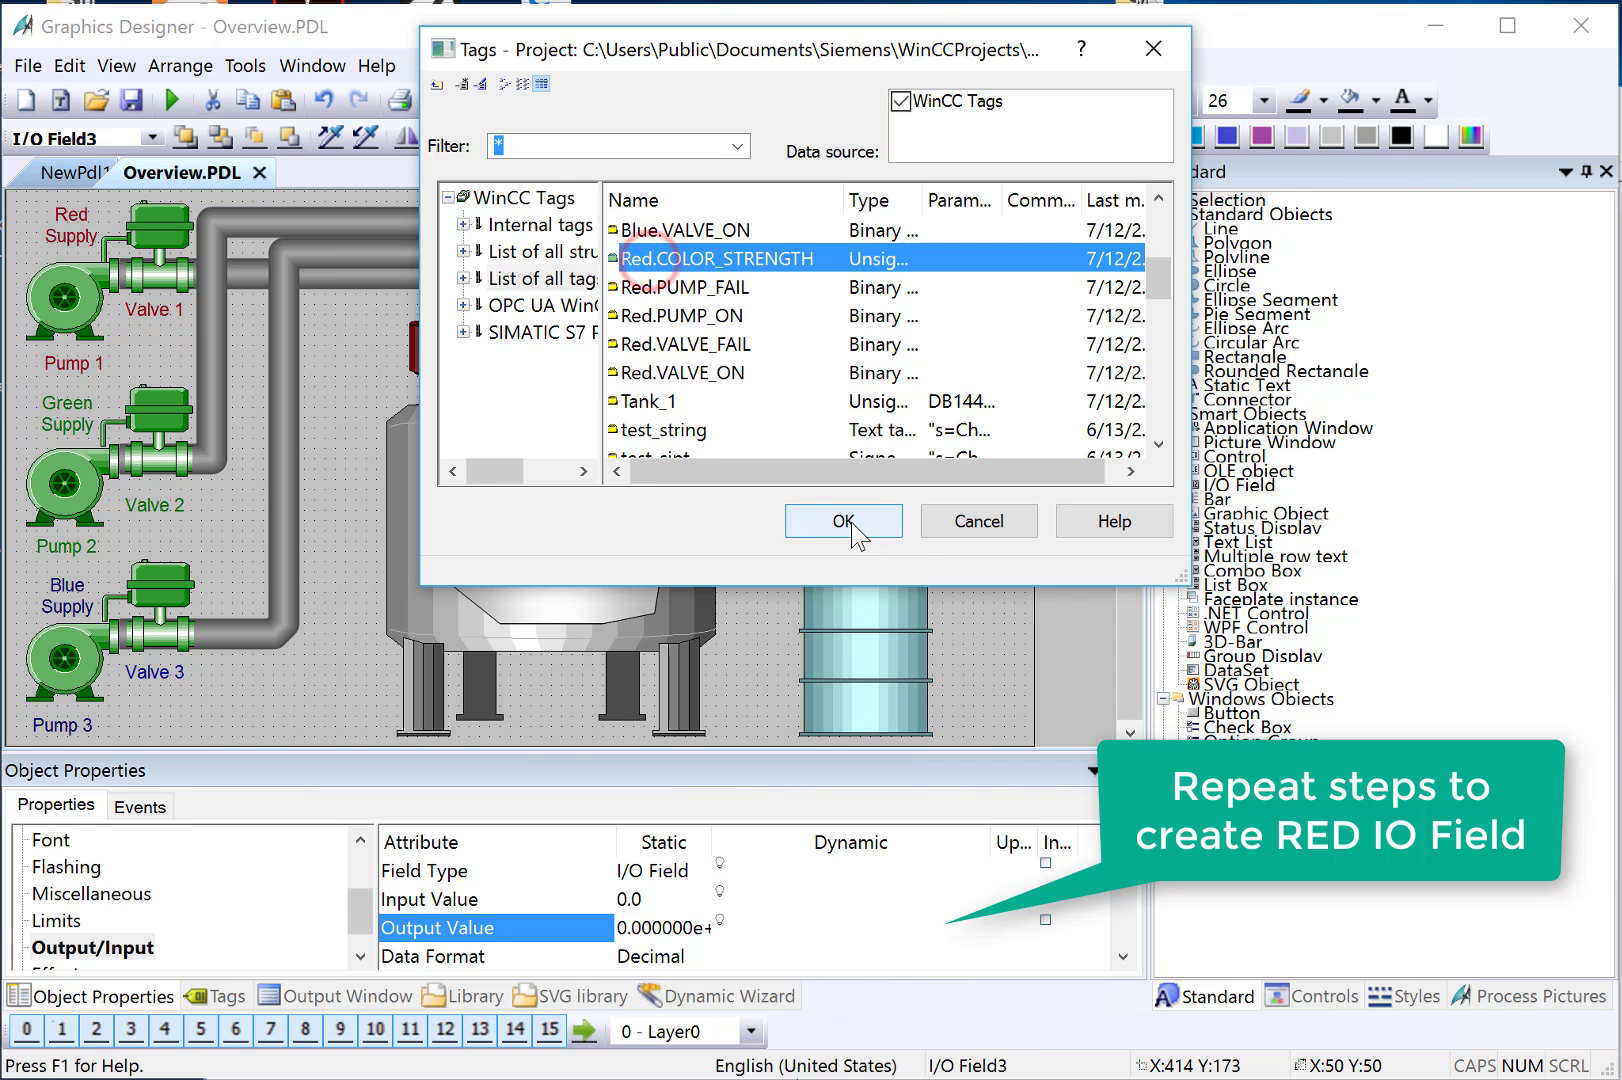
click(843, 520)
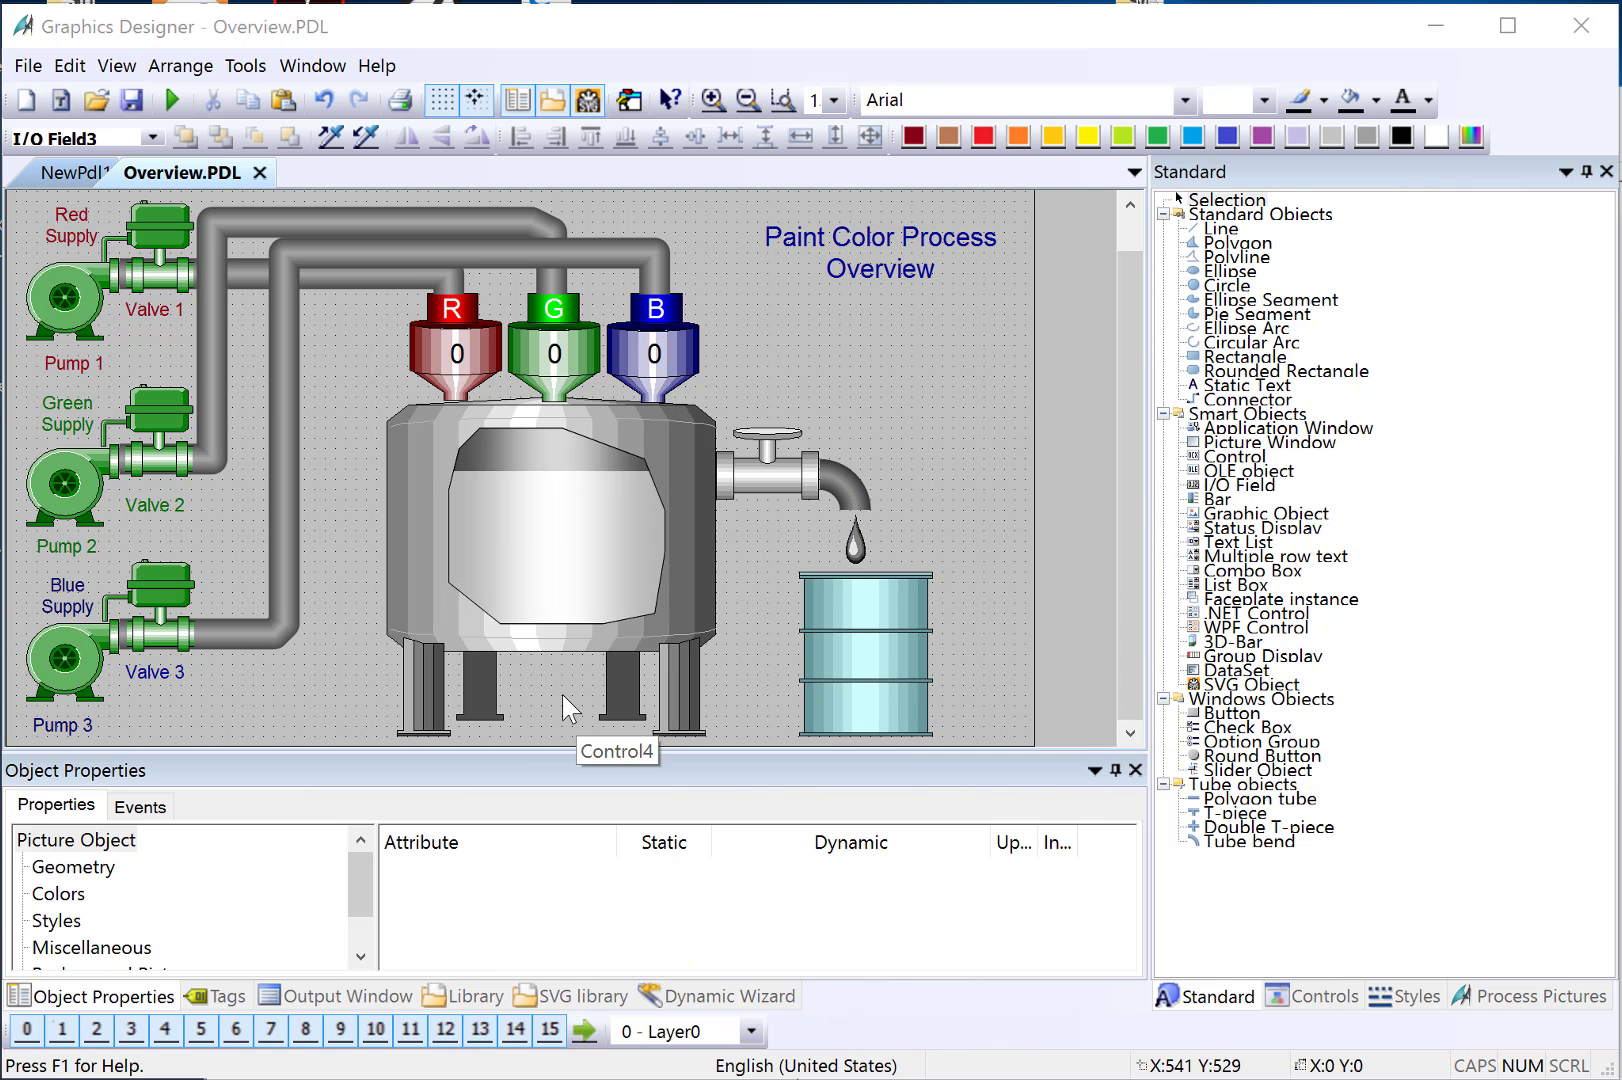
Step: Duplicate the Pump 1 label beneath the tank and change its text to 'Mix Tank 1'
click(70, 364)
right_click(74, 366)
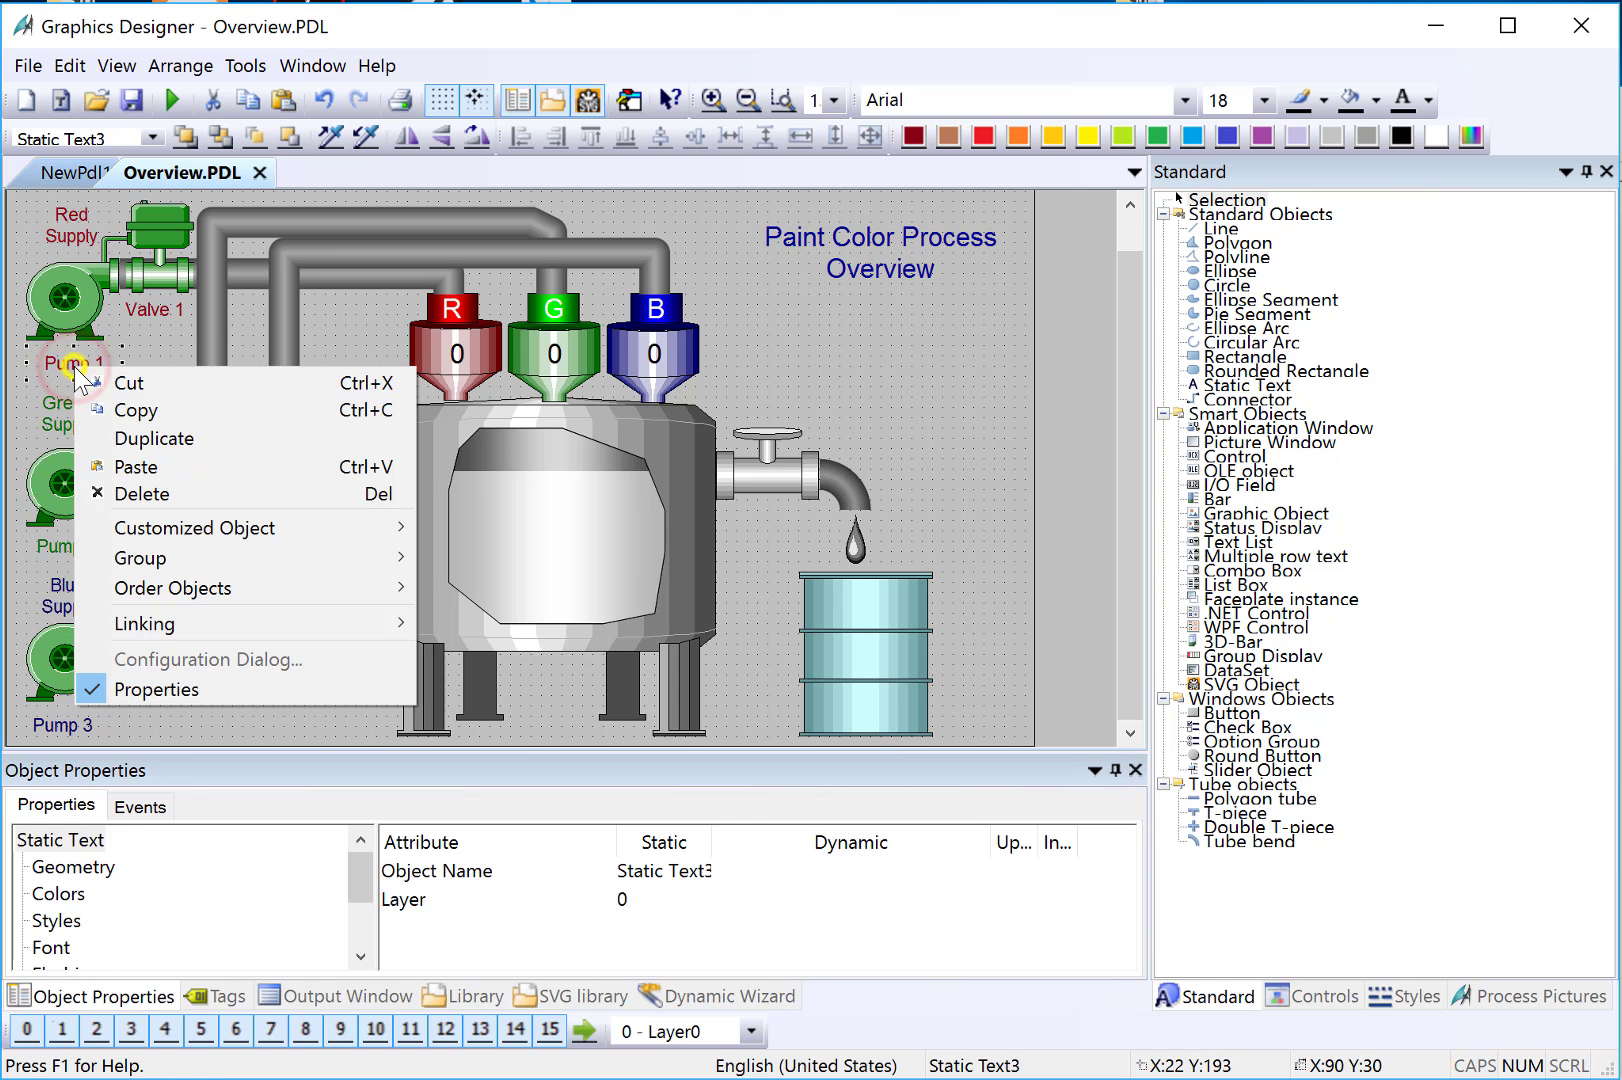
click(122, 440)
drag(98, 408, 508, 739)
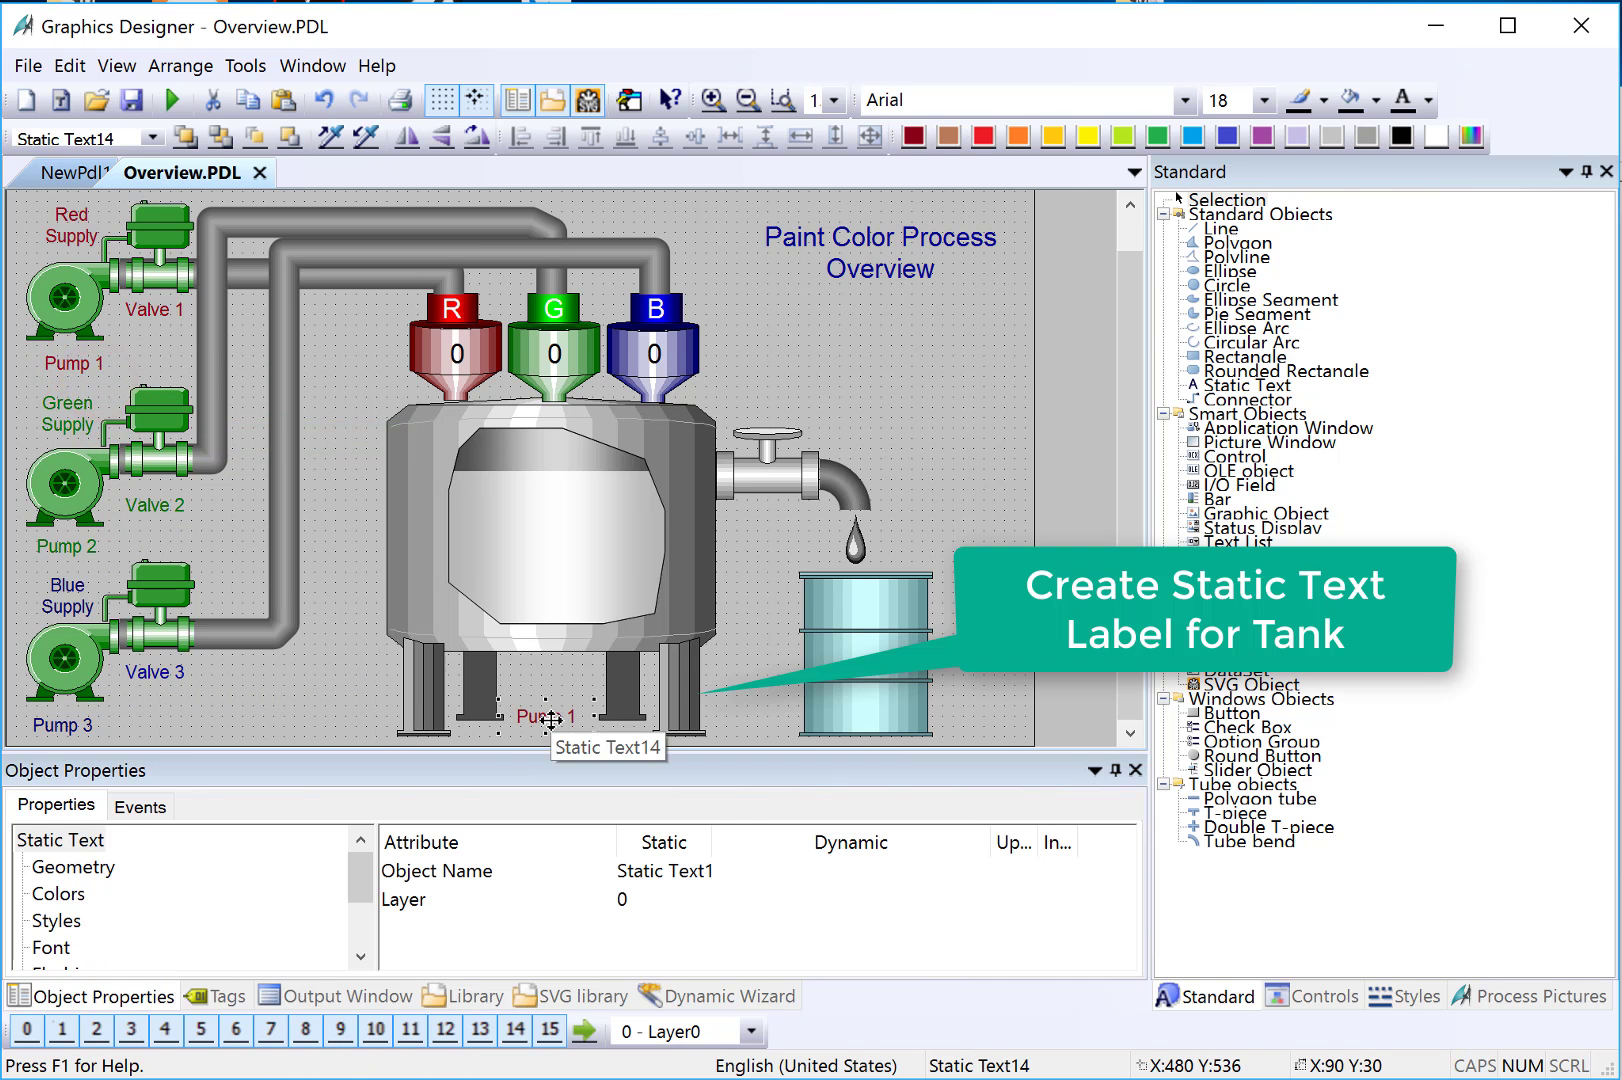
double_click(546, 712)
text(Mix)
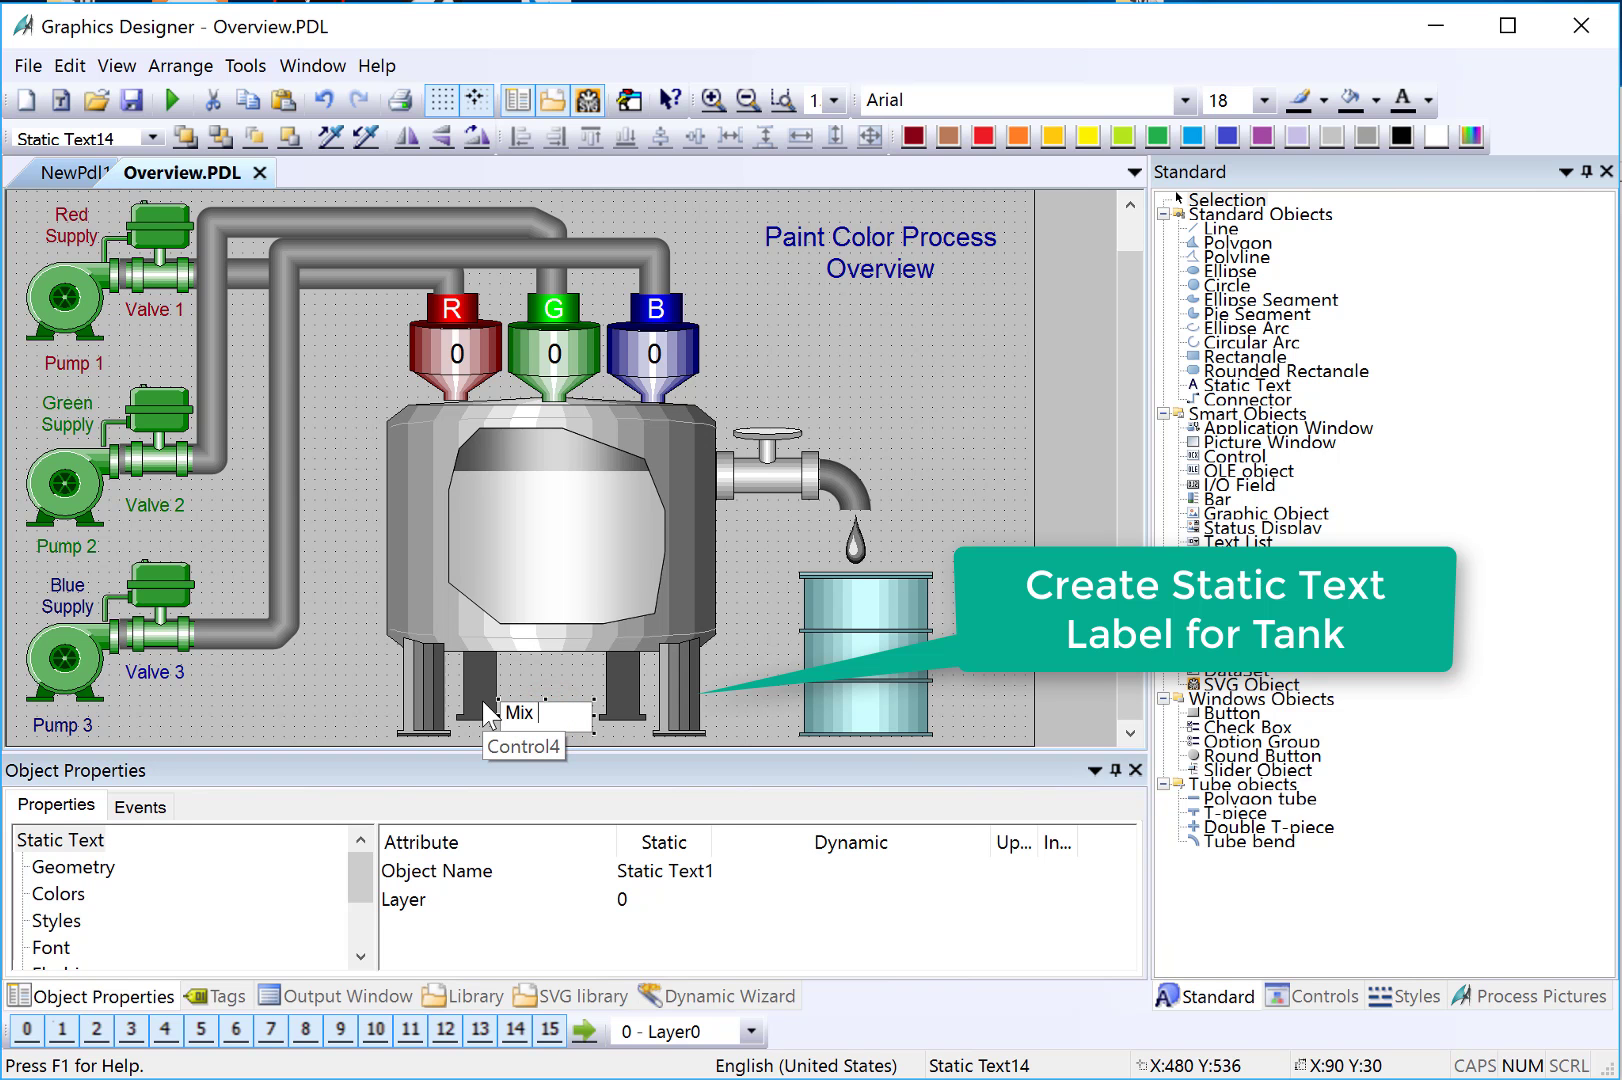
text(Tank 1)
key(Return)
Step: Make the Mix Tank 1 label text black and a larger font size
click(1402, 101)
click(1264, 100)
click(1225, 327)
click(1000, 400)
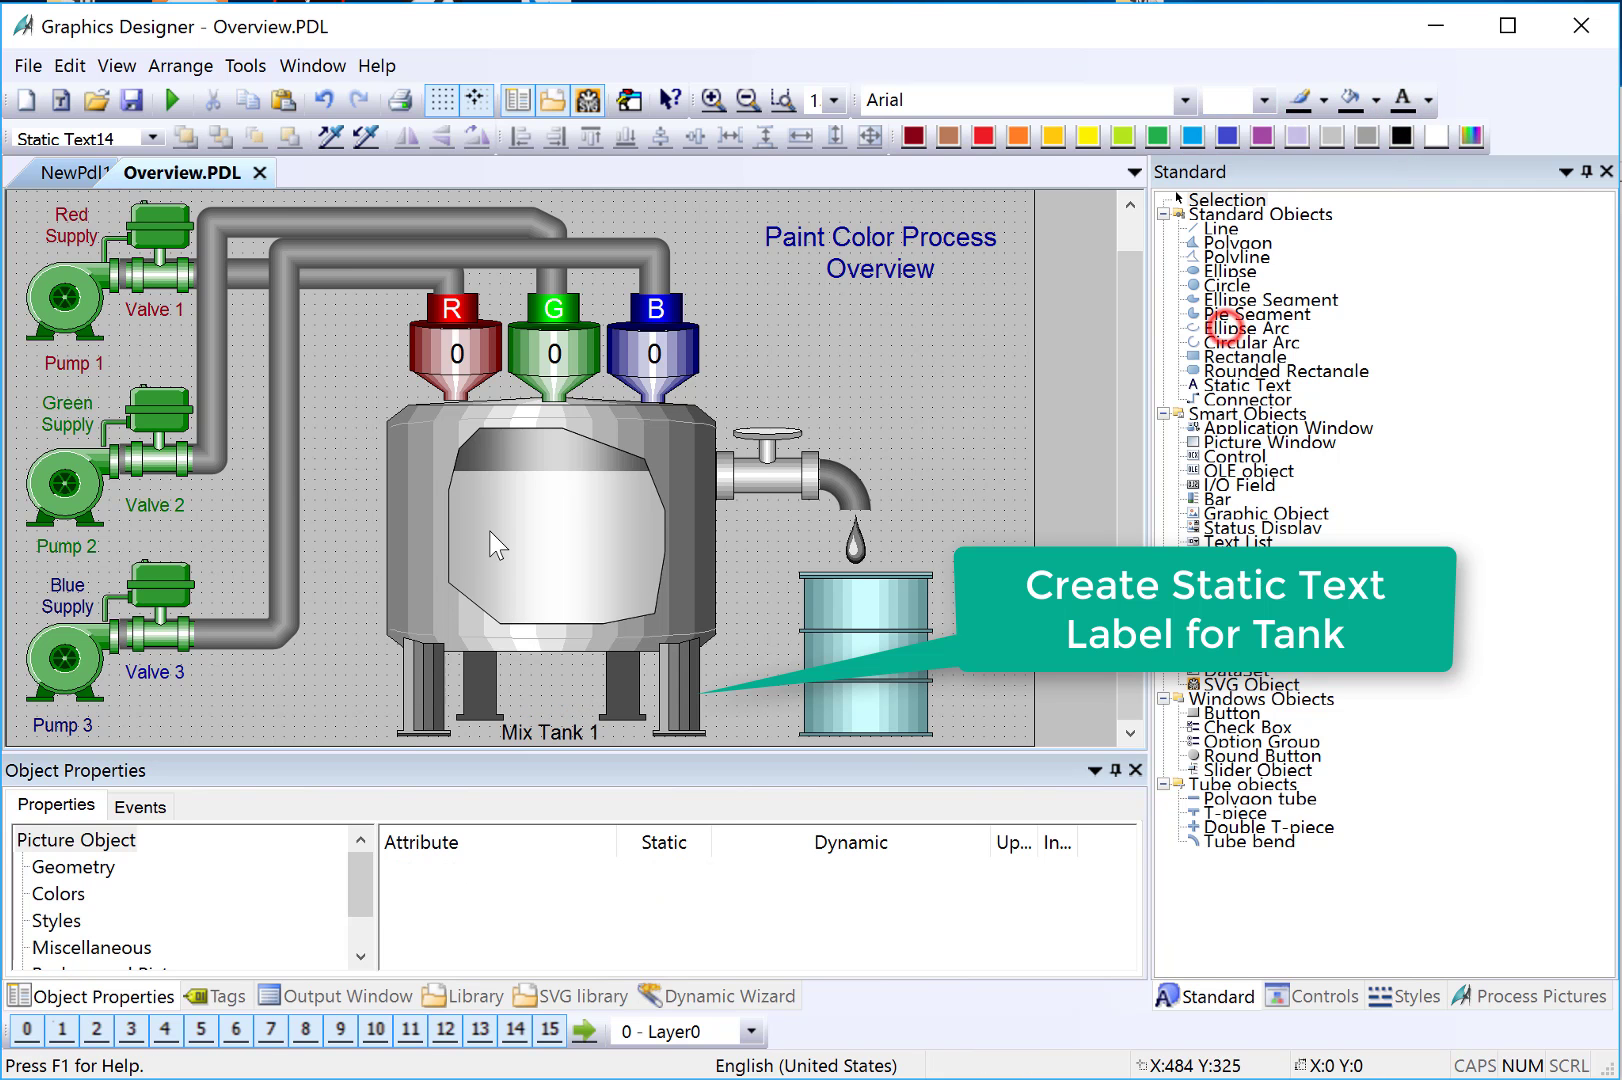